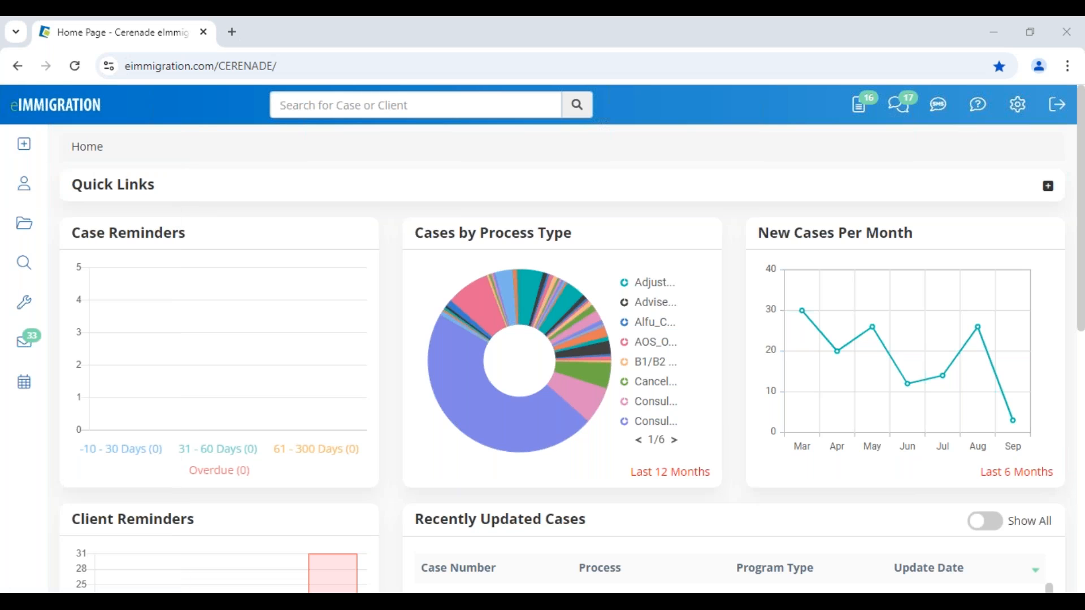
- Start a new client contact, switch its status to Prospect and back to Active, then dismiss it
mouse_move(27, 152)
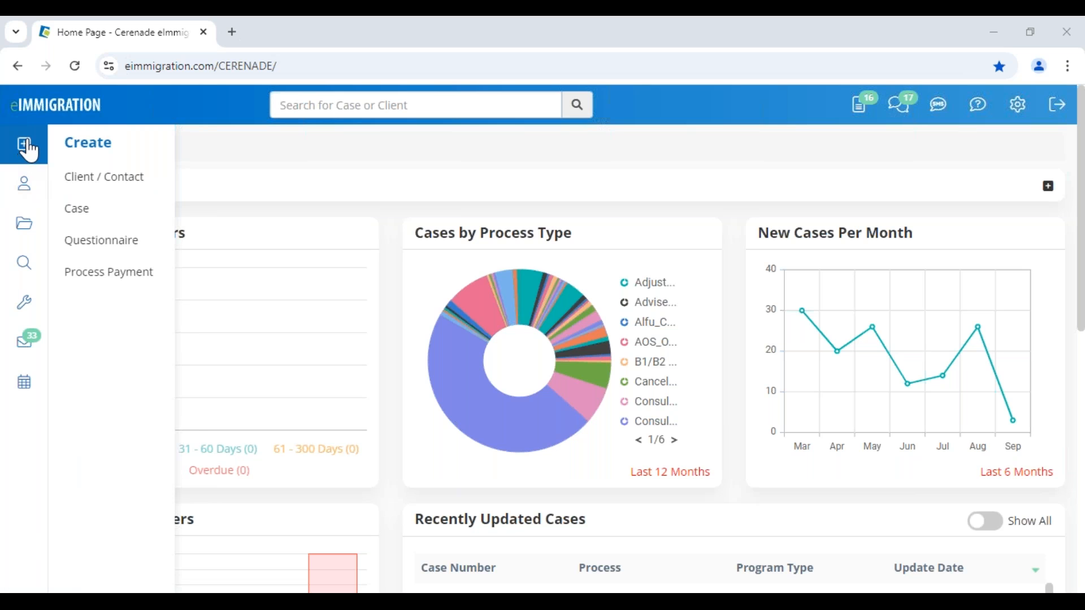
left_click(111, 179)
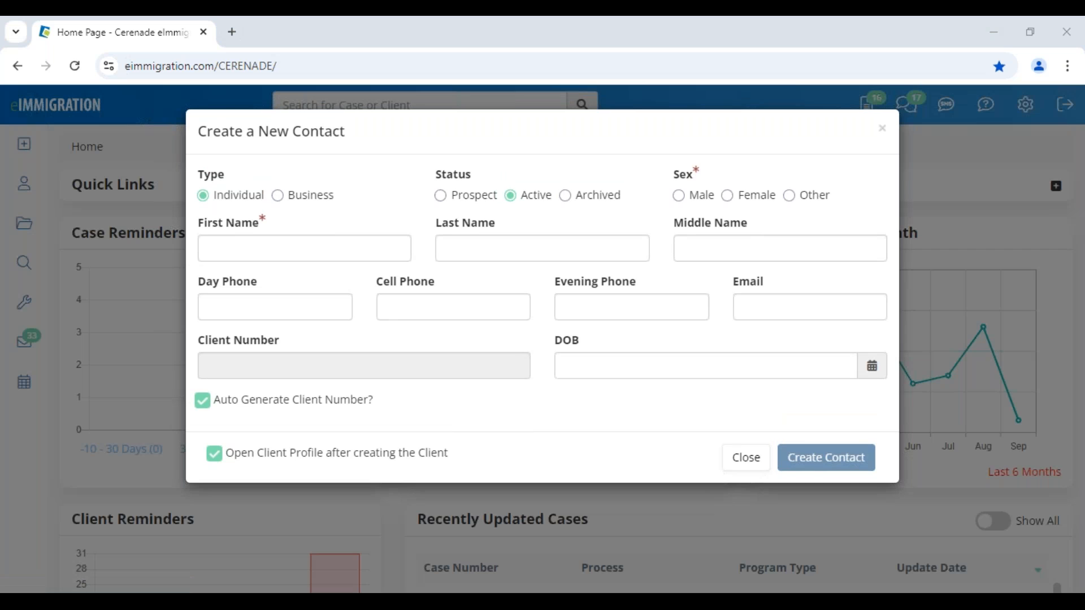
left_click(490, 199)
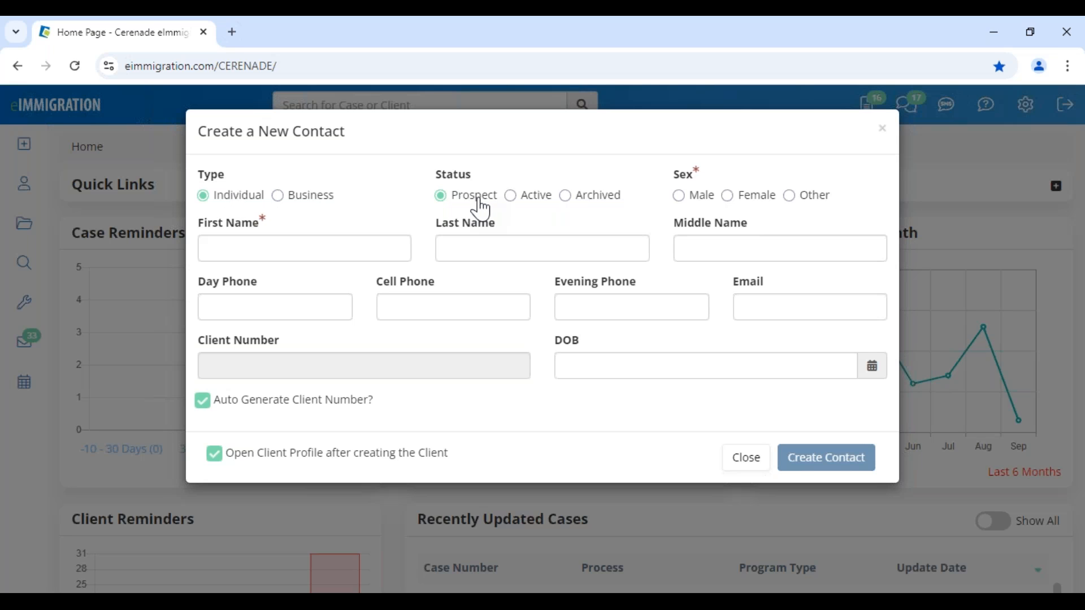
left_click(523, 204)
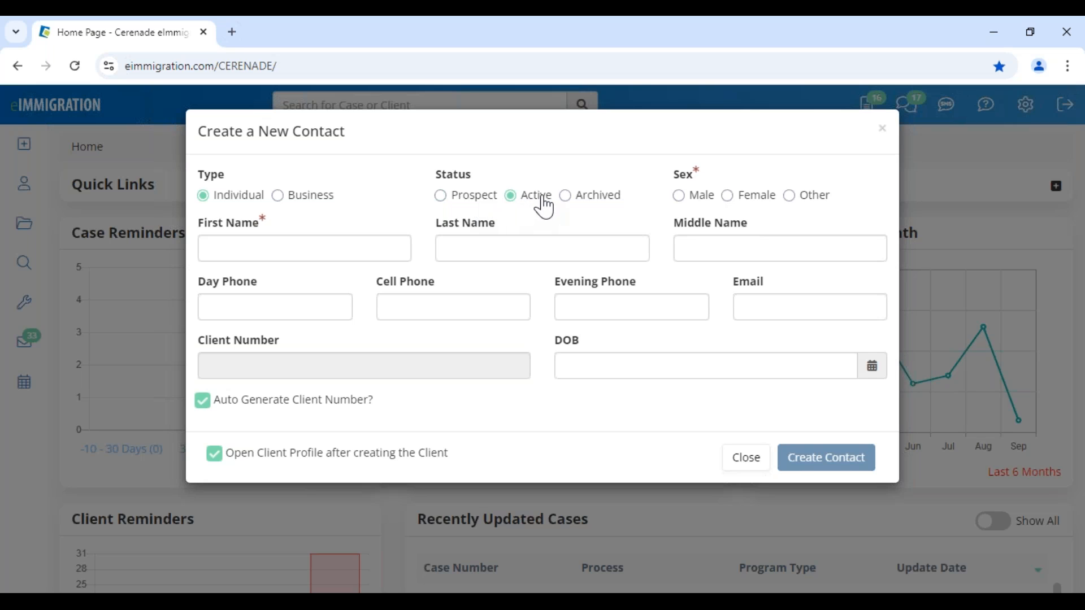
left_click_drag(269, 131, 399, 147)
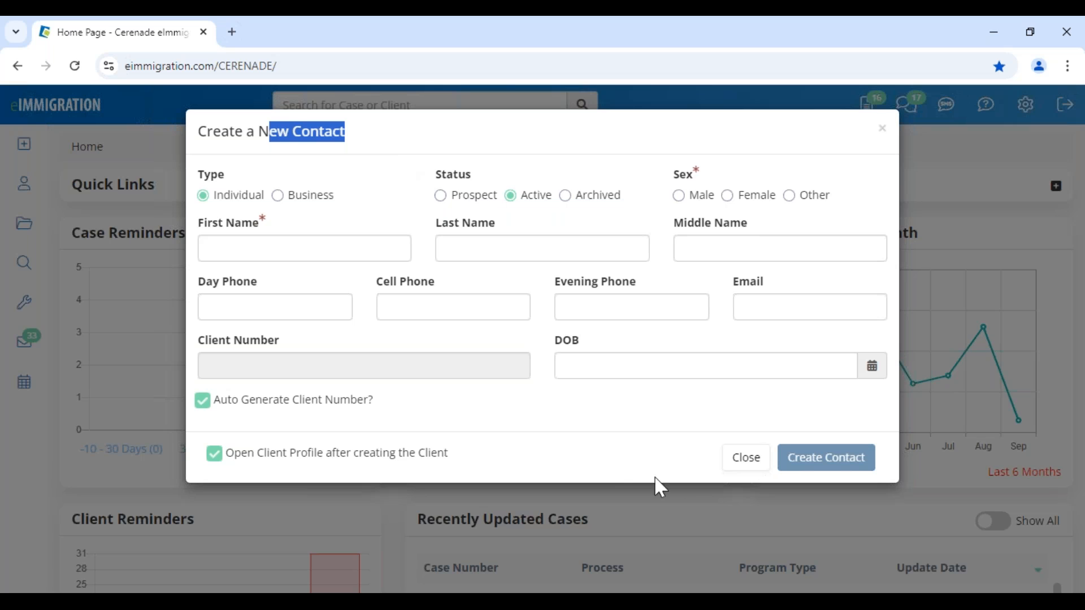
left_click_drag(394, 418, 216, 421)
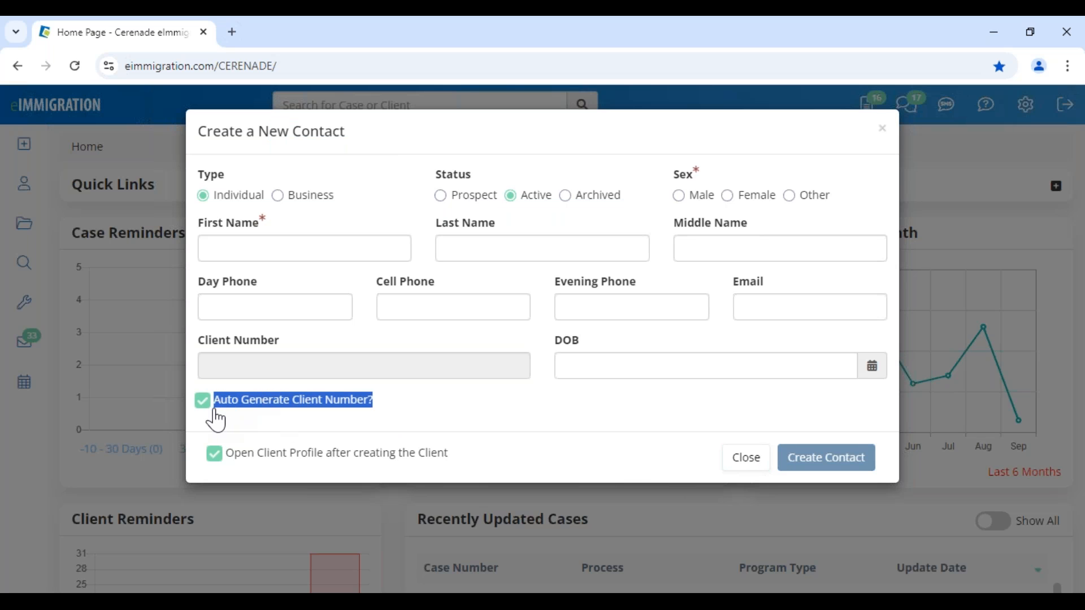
left_click(746, 463)
scroll(116, 421, "down", 8)
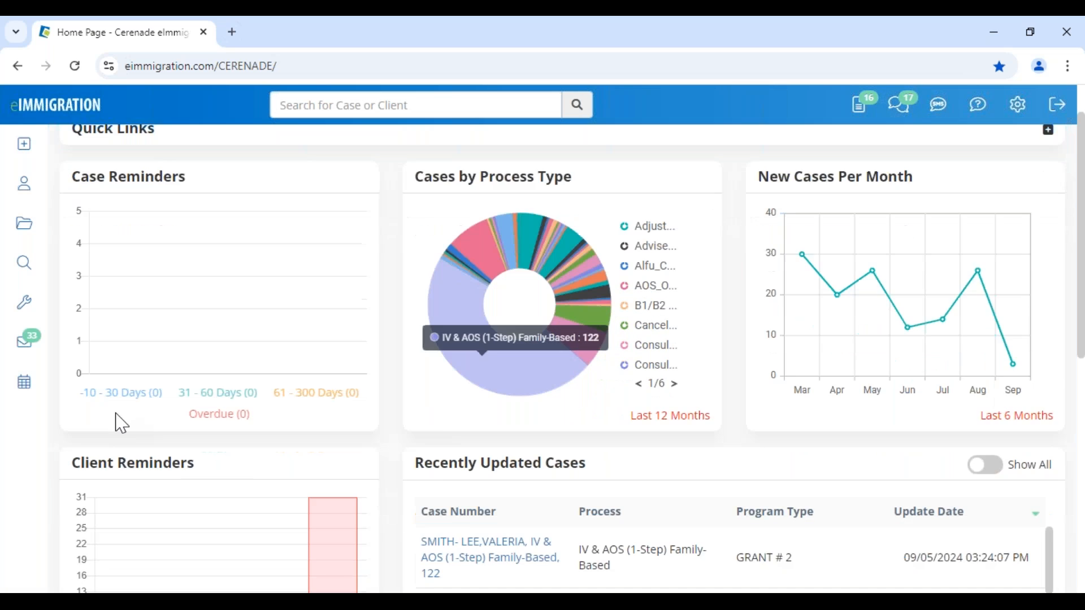
- Open the recently updated client's profile, dismiss the alert, and review General Info and Other Names
left_click(121, 417)
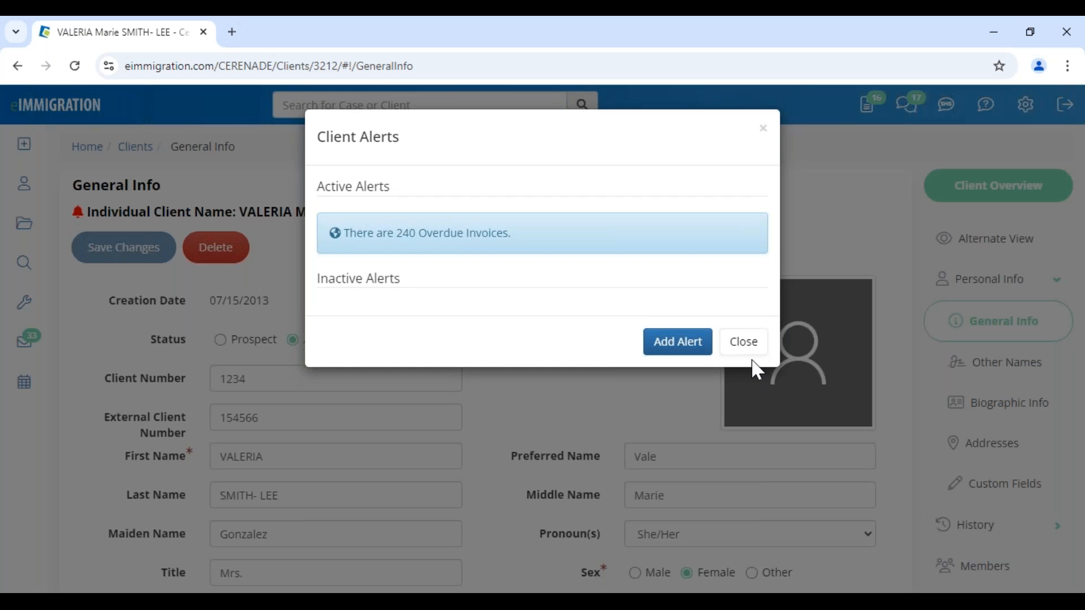
left_click(747, 350)
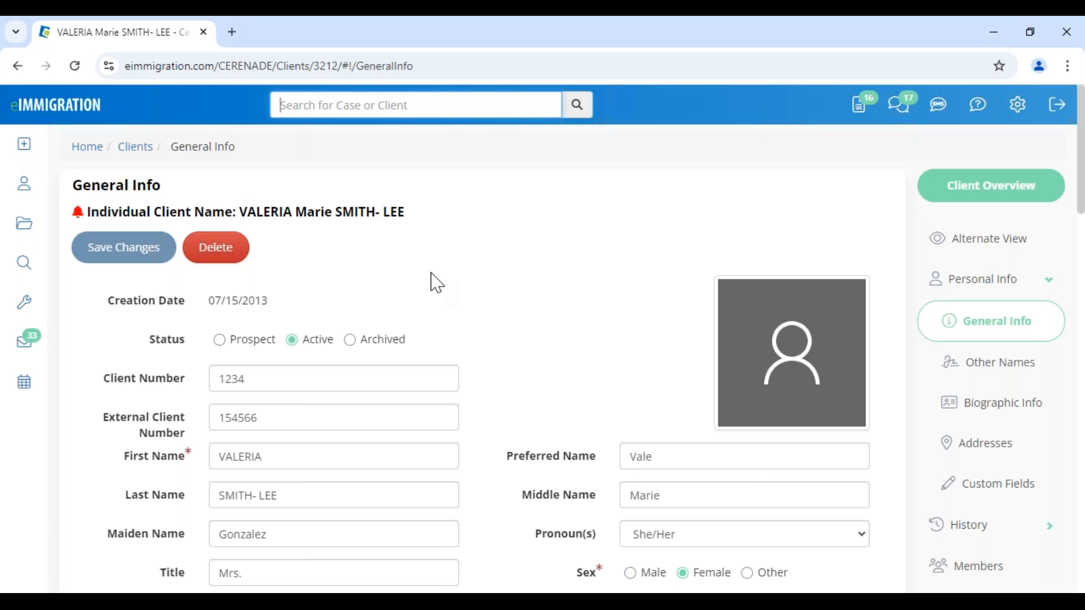
scroll(494, 375, "down", 3)
scroll(494, 374, "down", 2)
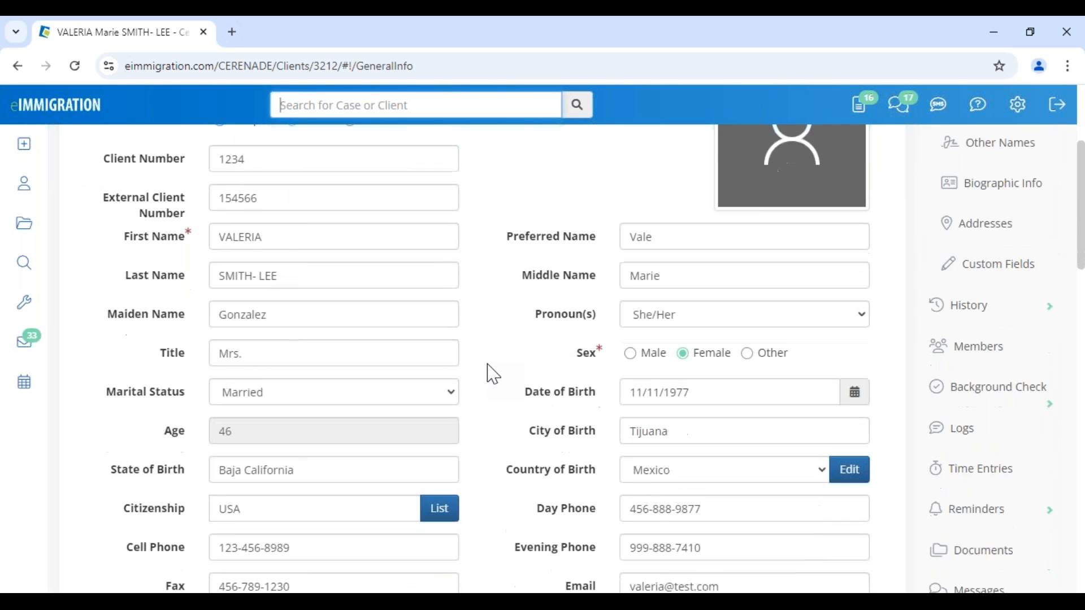
left_click(293, 183)
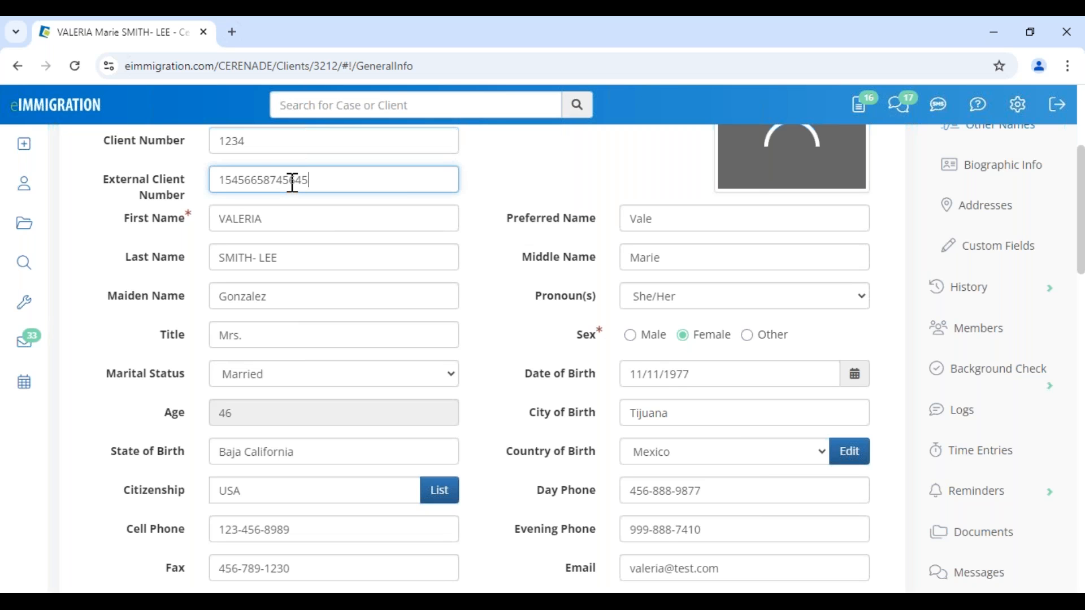
scroll(292, 182, "up", 5)
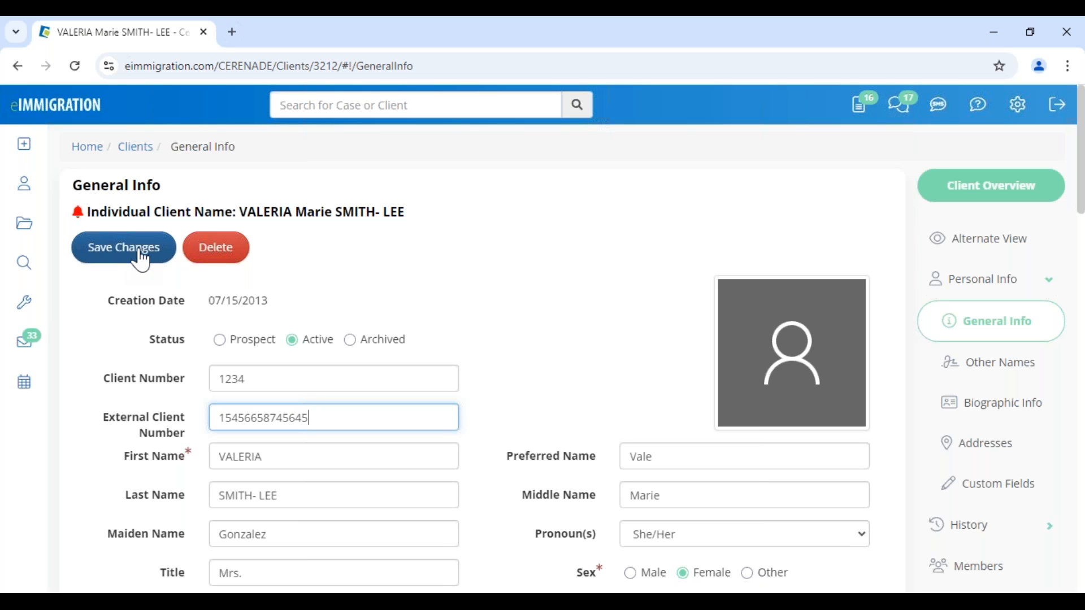
left_click(1005, 368)
left_click(997, 325)
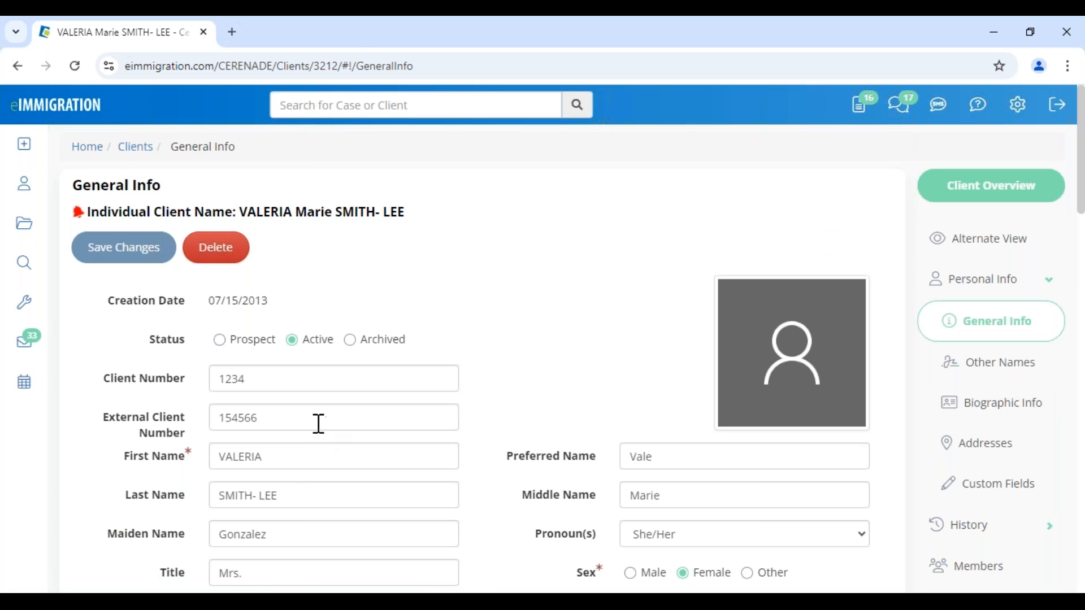
left_click_drag(260, 419, 222, 417)
left_click(576, 381)
- Check the preferred contact method choices, enter 'sg' in the Fax field, then open Alternate View
scroll(534, 386, "down", 7)
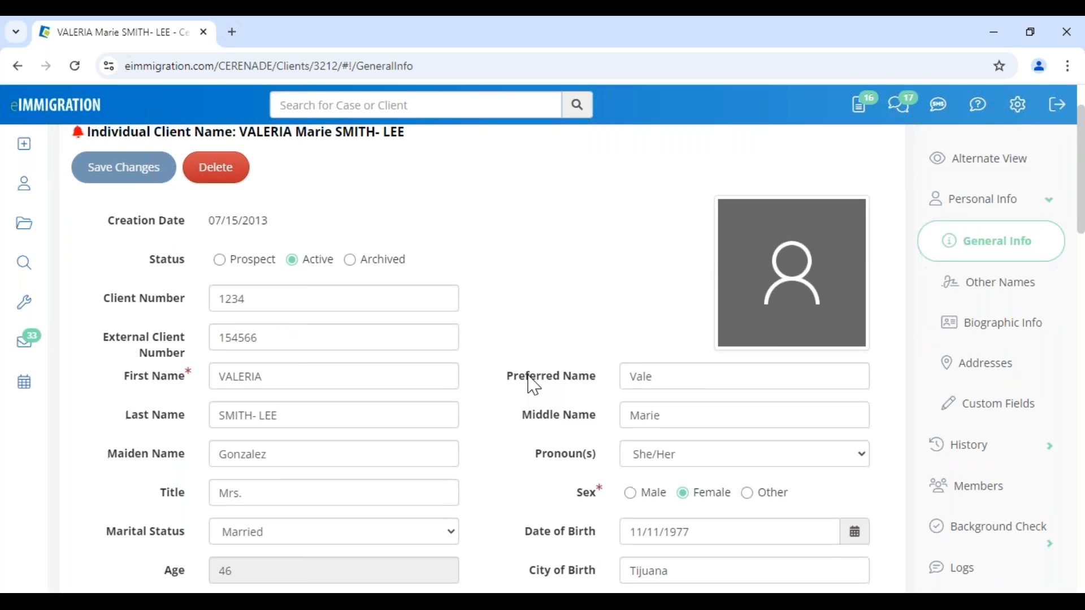
scroll(534, 386, "down", 3)
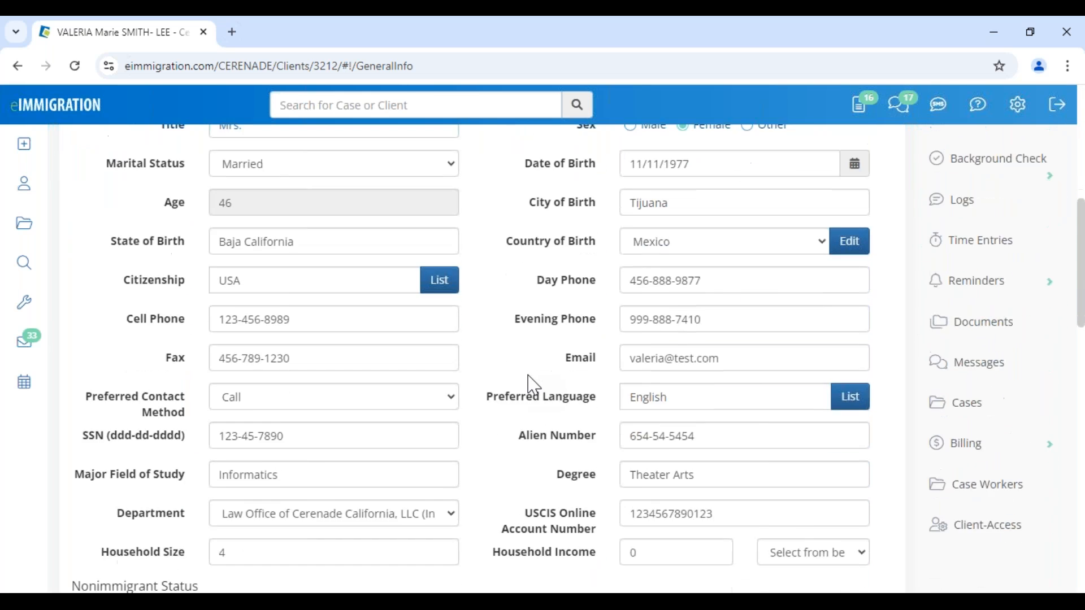
left_click(312, 291)
left_click(312, 255)
type("sgdfgdf")
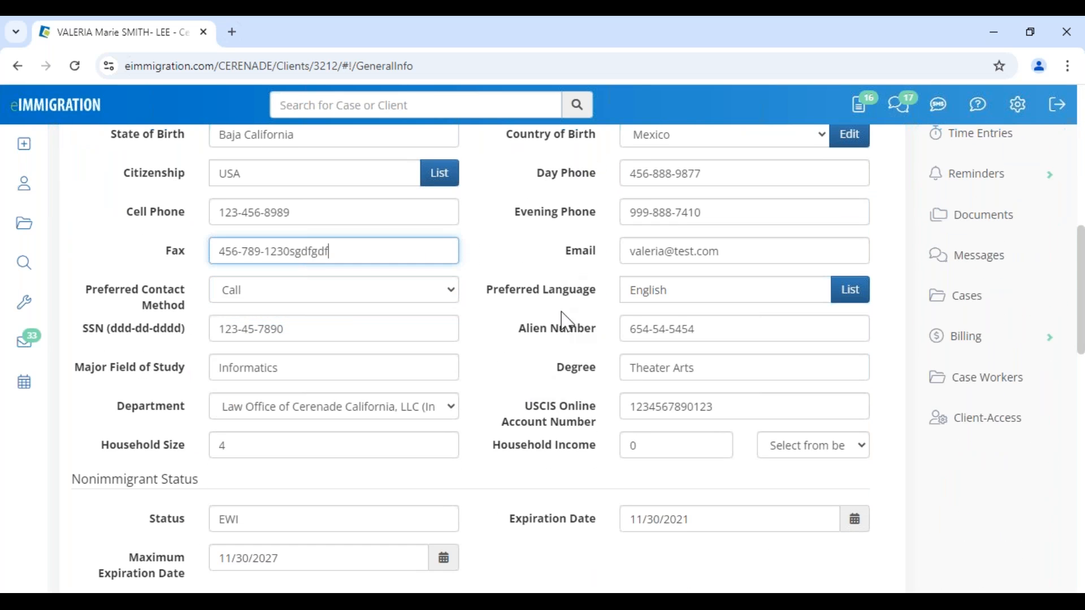
scroll(566, 322, "up", 10)
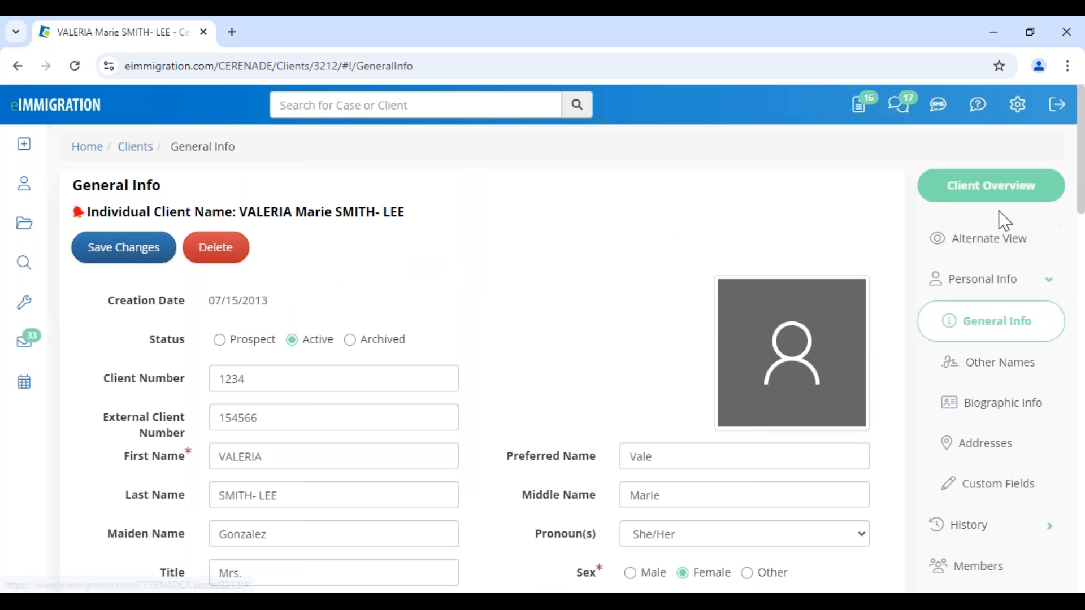
left_click(1000, 254)
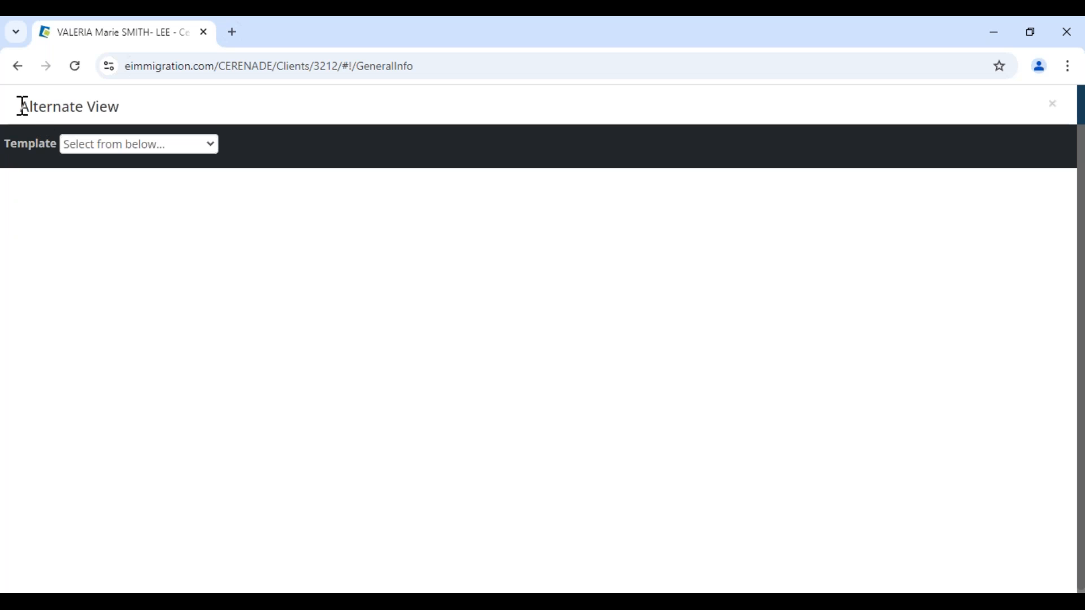
- Load the Biographic Information template from the Alternate View template list
left_click_drag(19, 106, 119, 109)
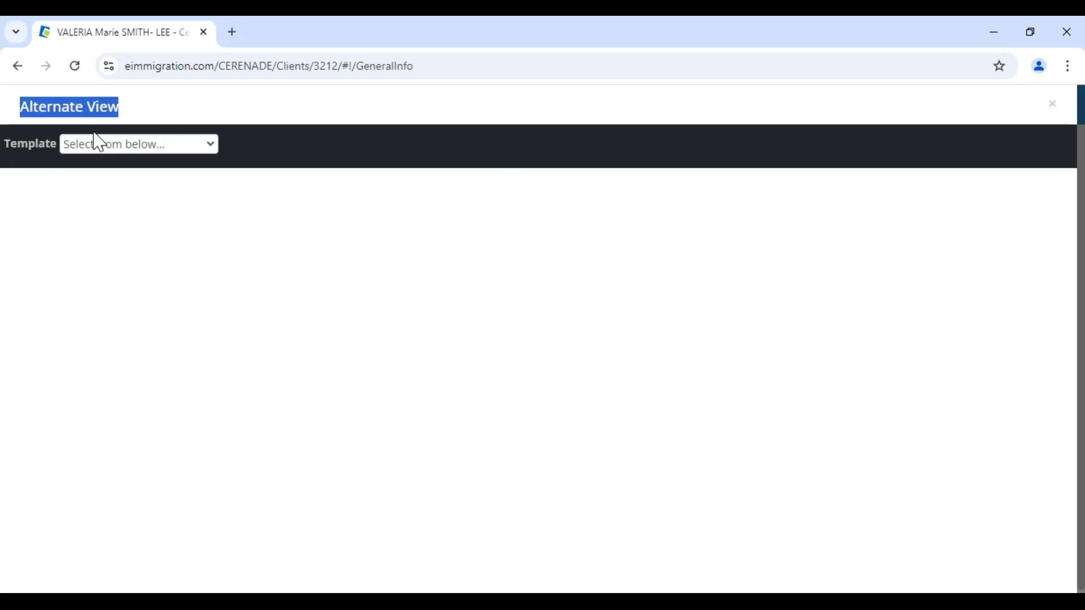
left_click(102, 148)
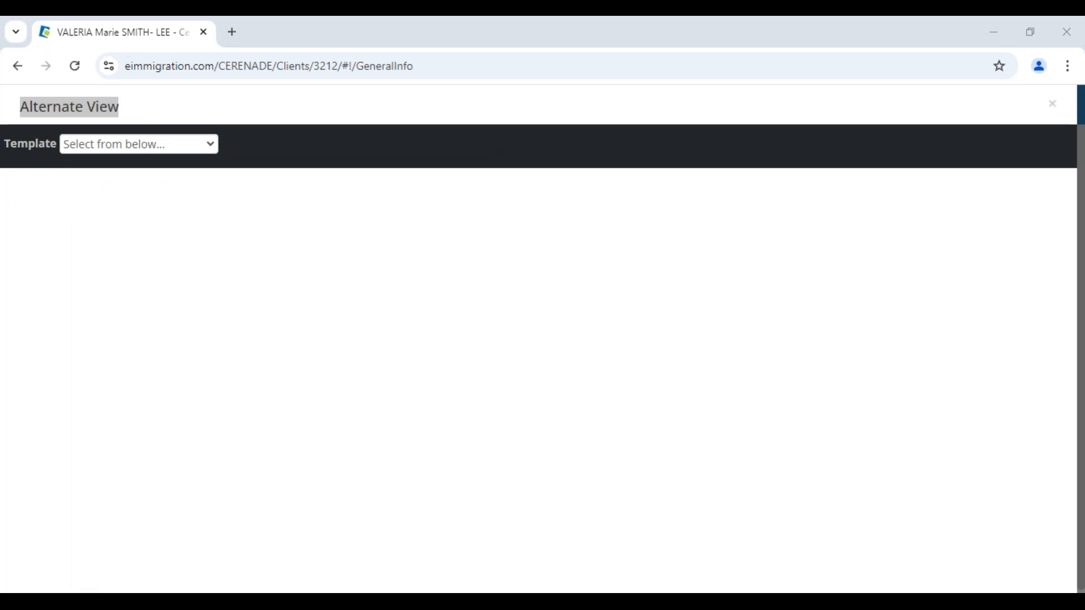
left_click(191, 148)
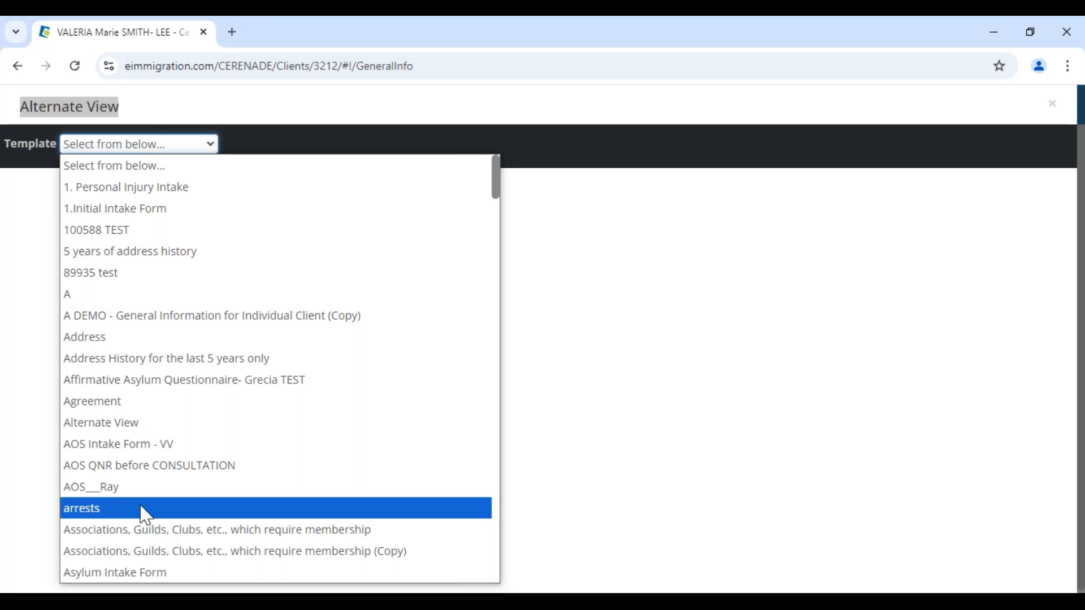
scroll(141, 514, "down", 10)
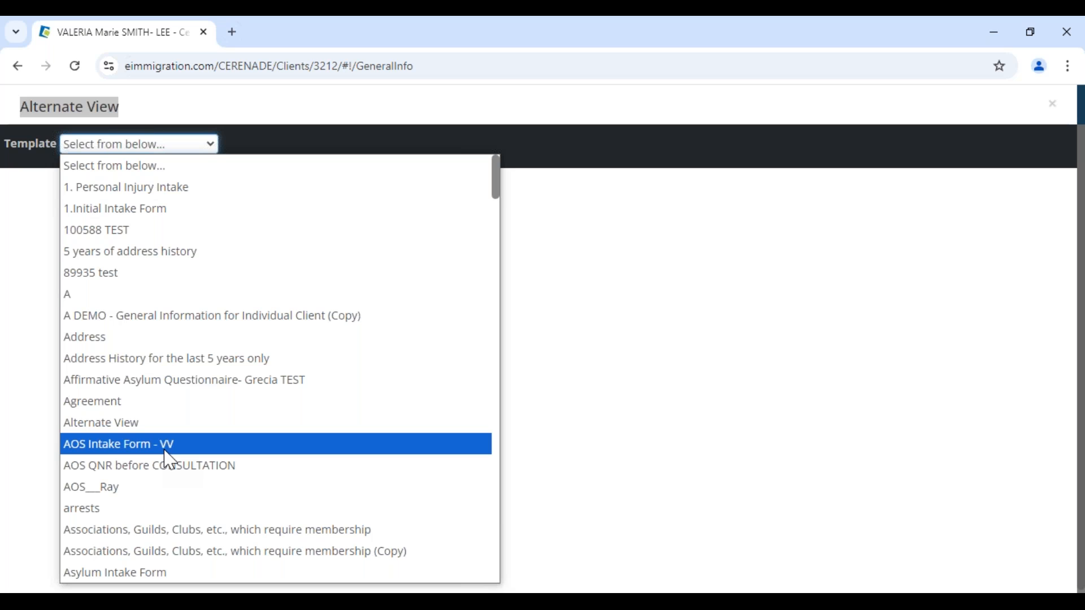
scroll(169, 461, "down", 5)
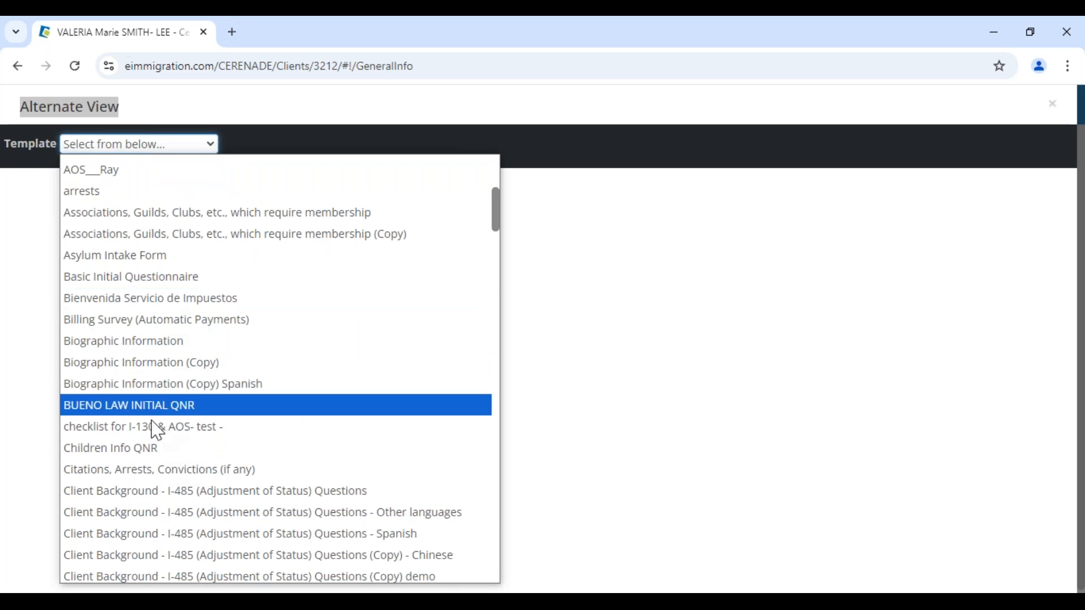
left_click(143, 343)
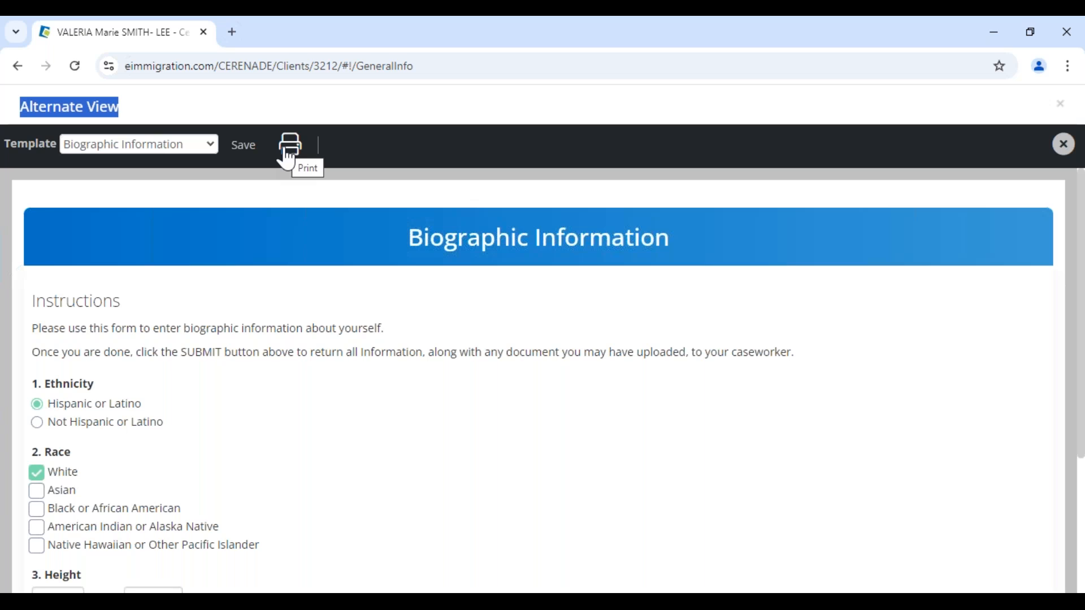
- Highlight the Instructions heading, clear the highlights, and reopen the template list
left_click_drag(53, 301, 103, 301)
left_click(195, 304)
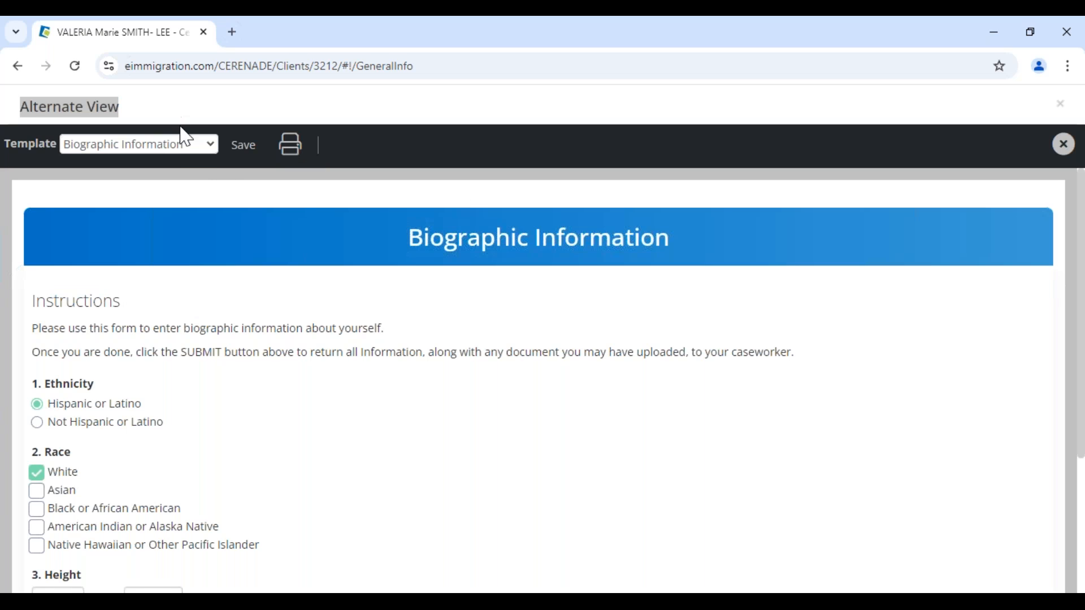
left_click(151, 116)
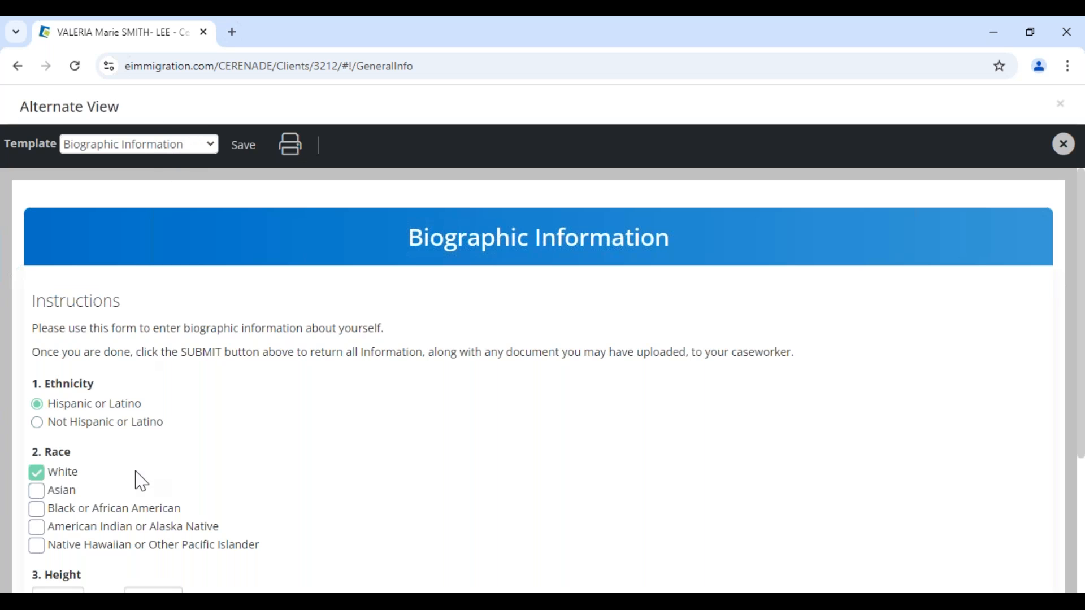
left_click(160, 149)
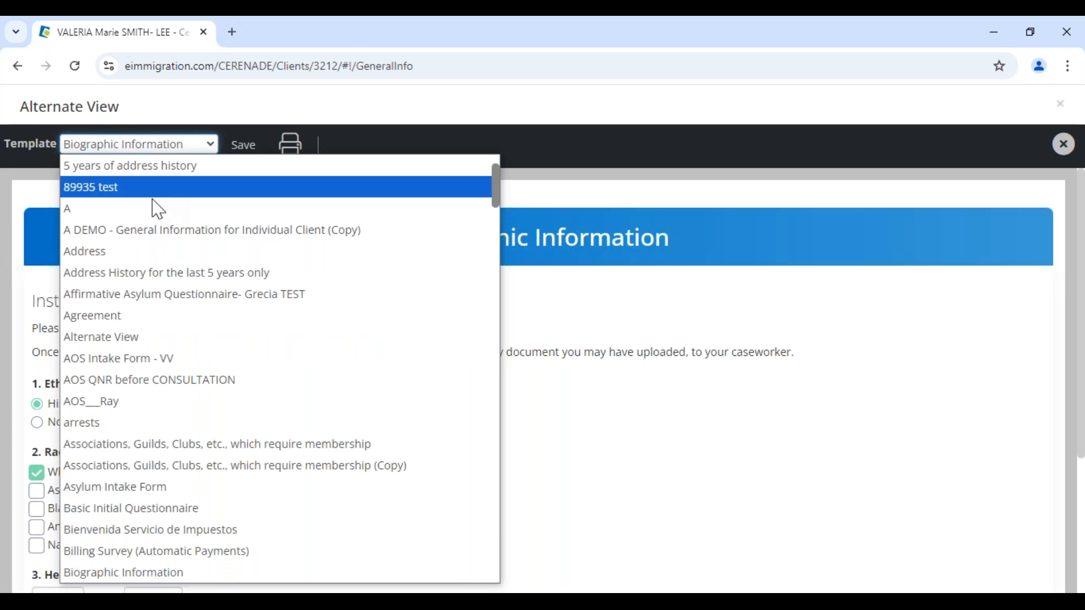
- Load the 1.Initial Intake Form template and review its first and referral questions
scroll(141, 308, "up", 2)
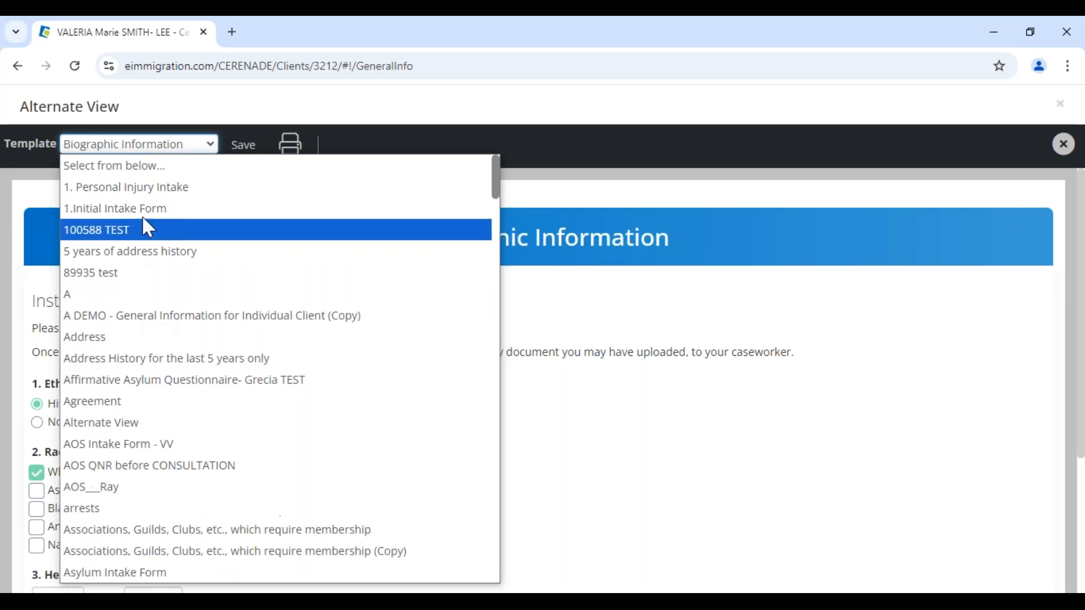
left_click(148, 224)
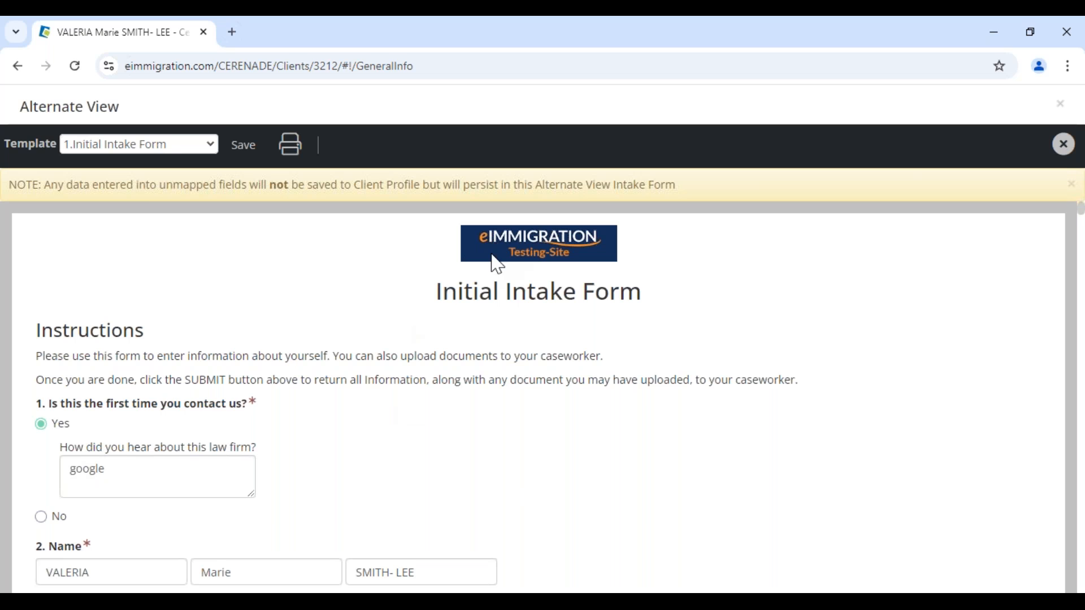
left_click_drag(49, 404, 261, 417)
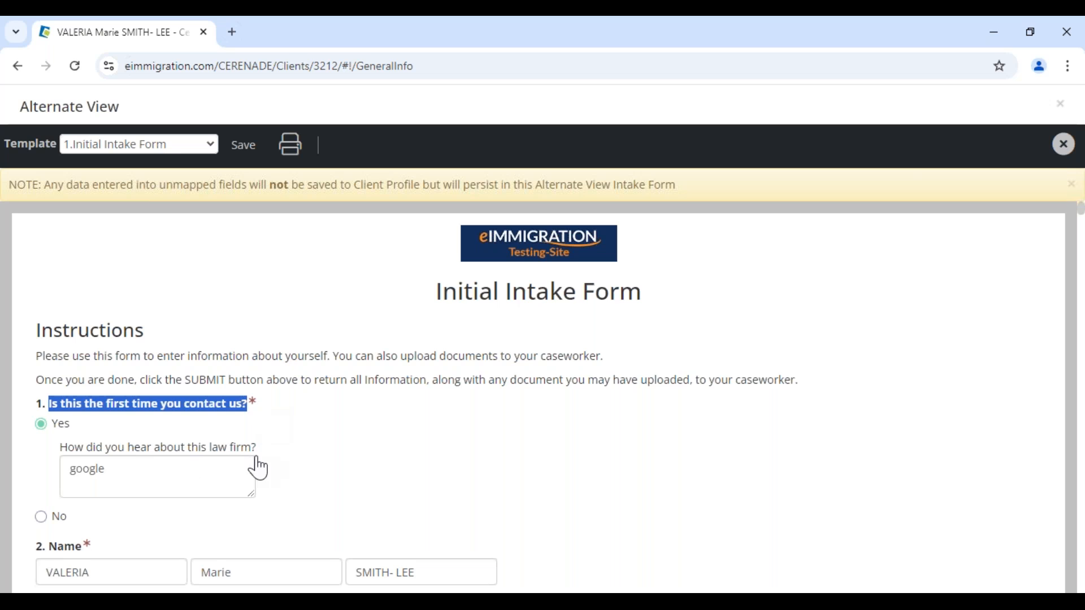
scroll(181, 473, "down", 1)
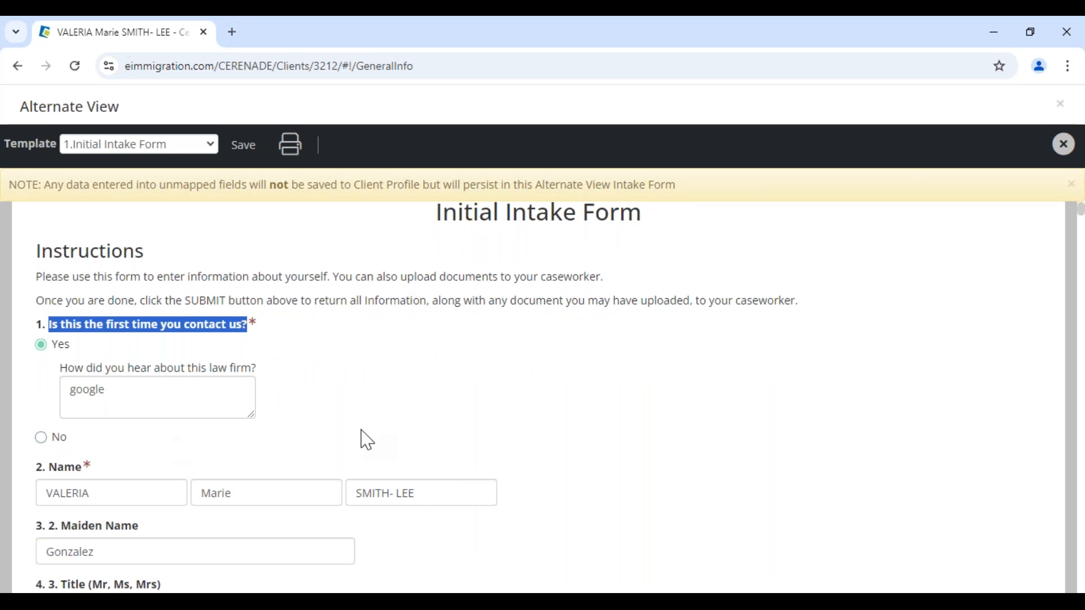
left_click_drag(112, 369, 41, 402)
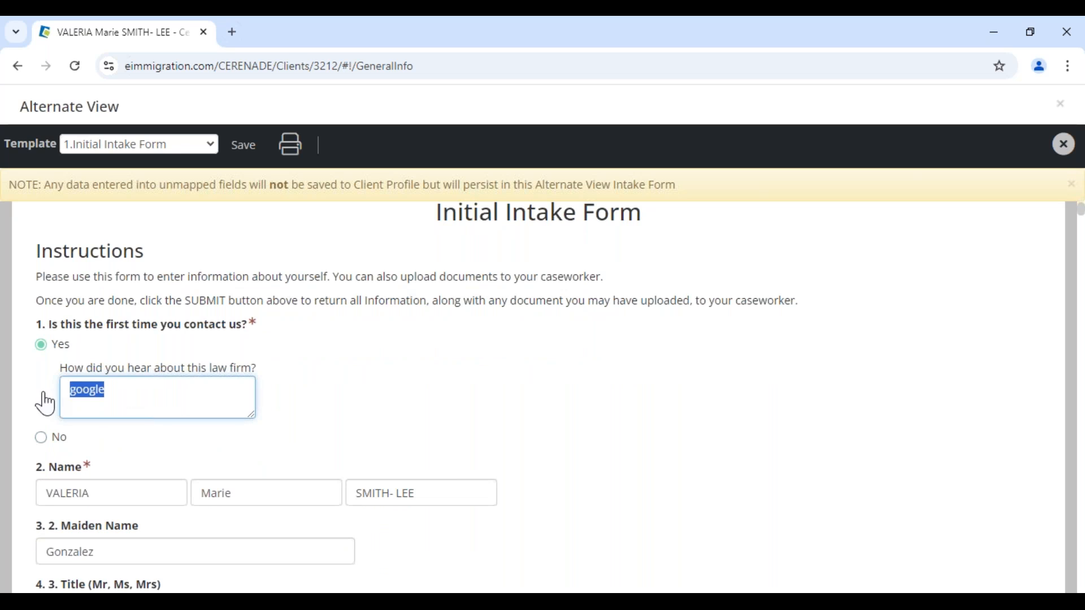
left_click(116, 394)
left_click(332, 423)
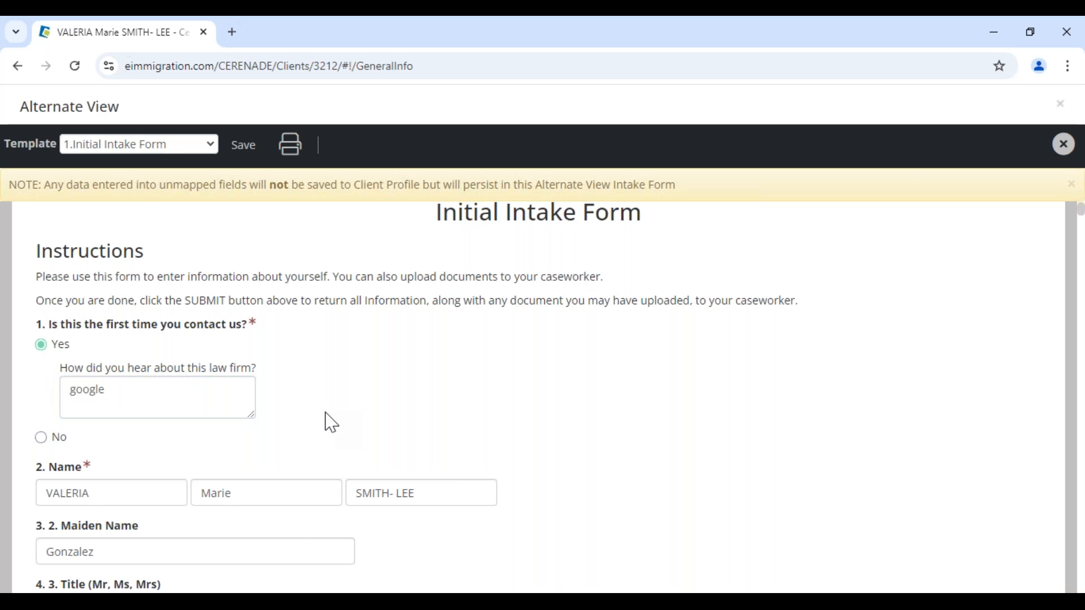
- Change the date of birth to 07/09/1985, save the intake form, and close the view
scroll(317, 421, "down", 7)
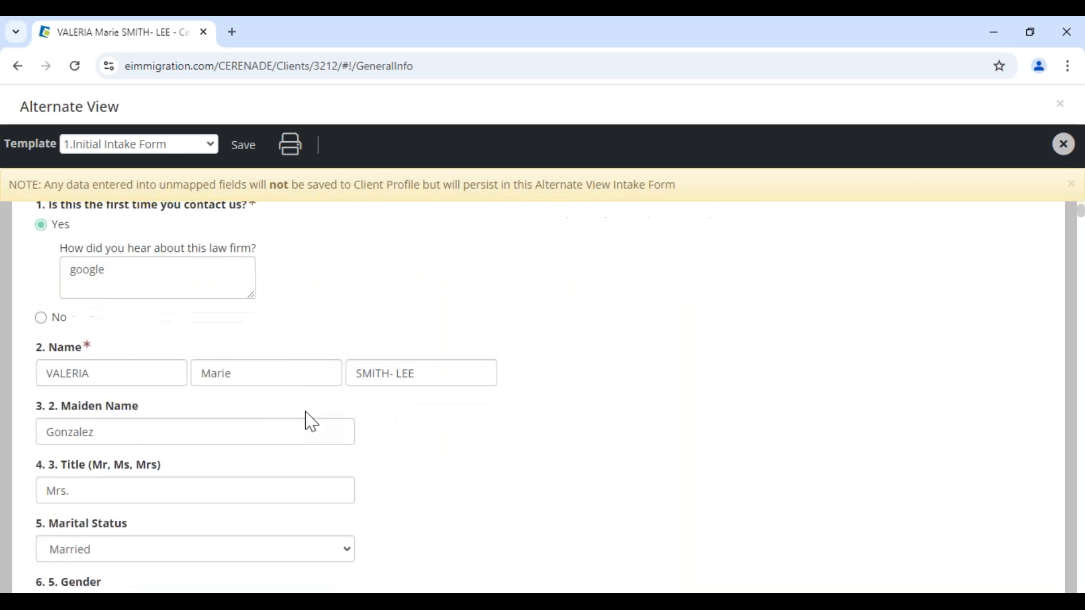
scroll(169, 448, "down", 1)
left_click(122, 313)
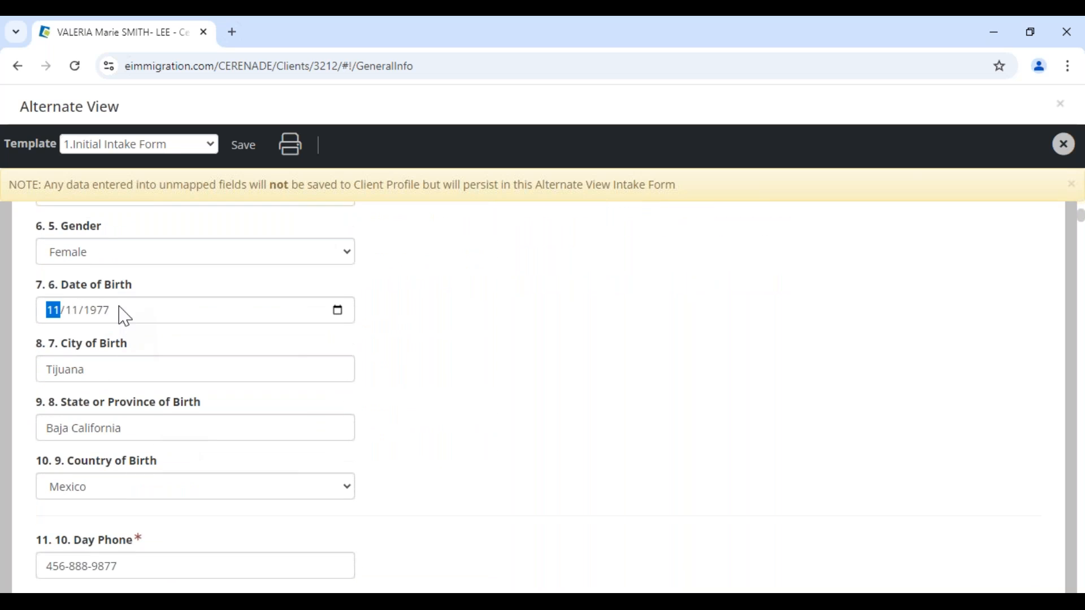
type("07/")
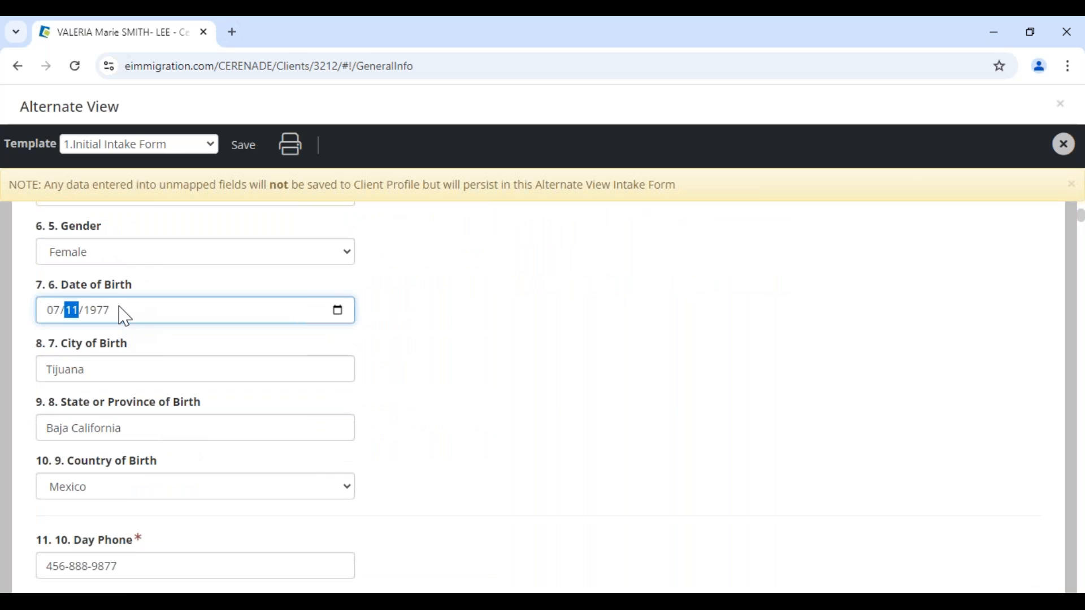
type("09")
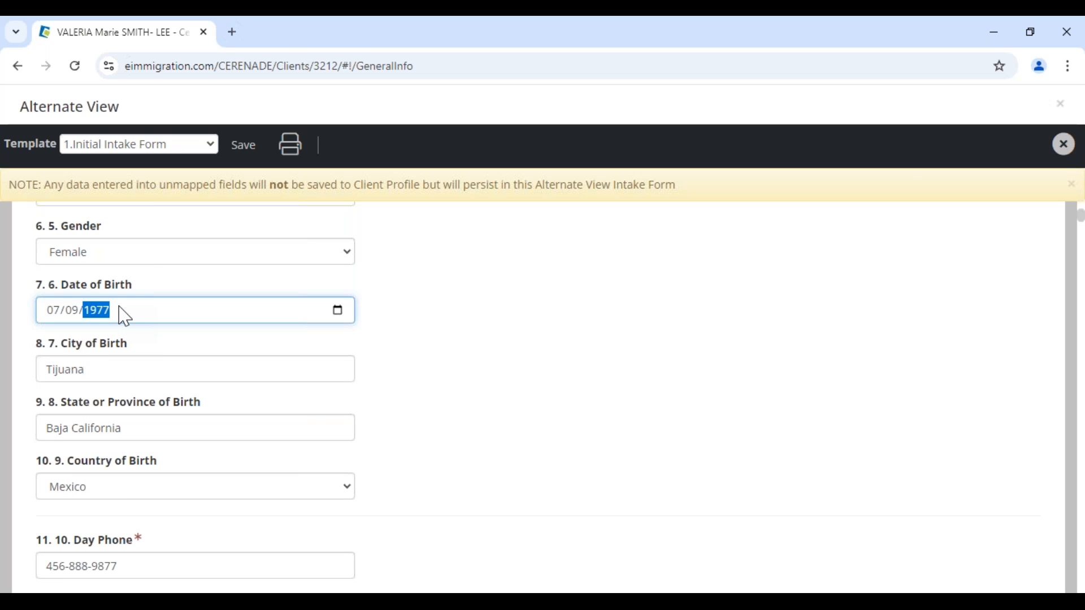
left_click(478, 364)
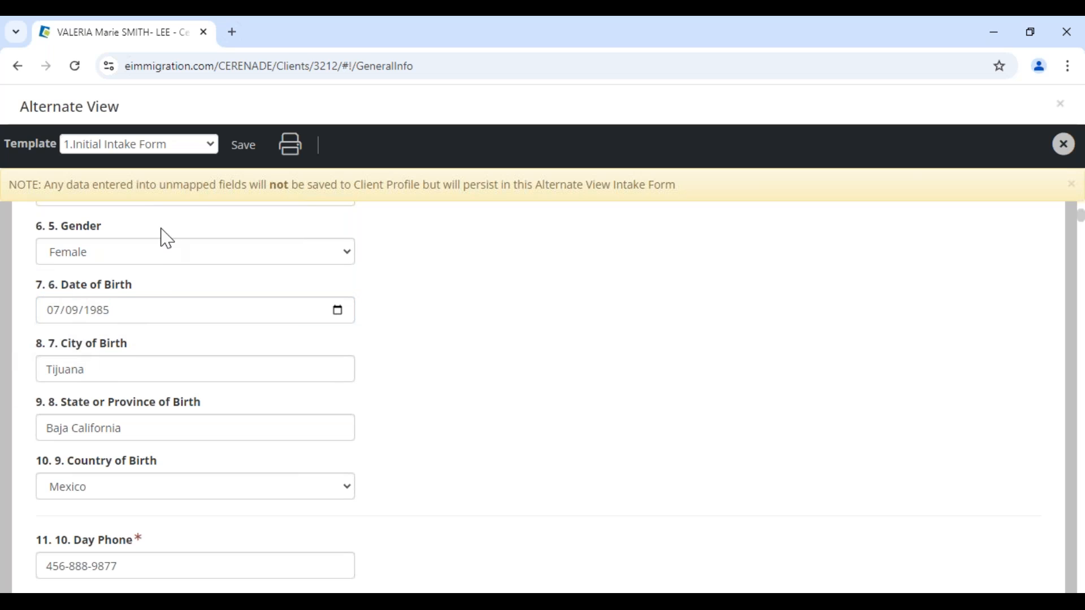
left_click(238, 148)
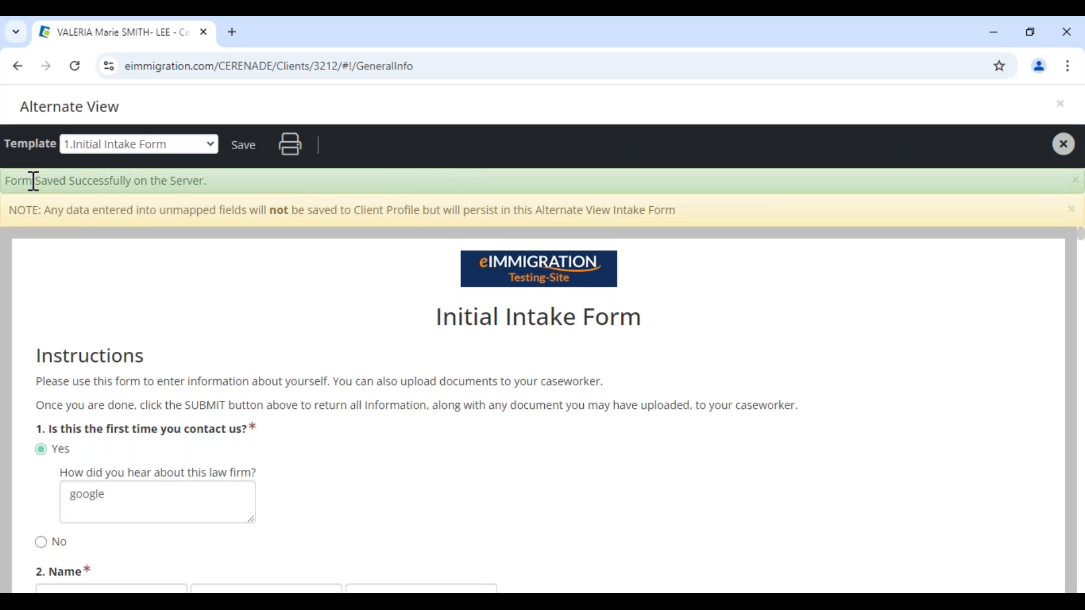
left_click_drag(40, 181, 266, 189)
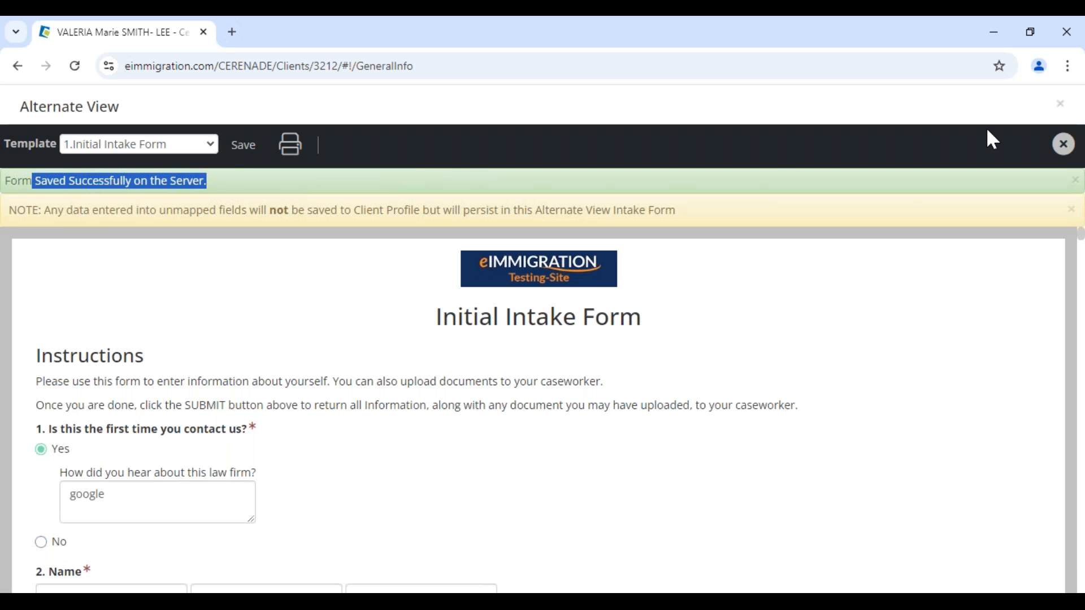
left_click(1068, 148)
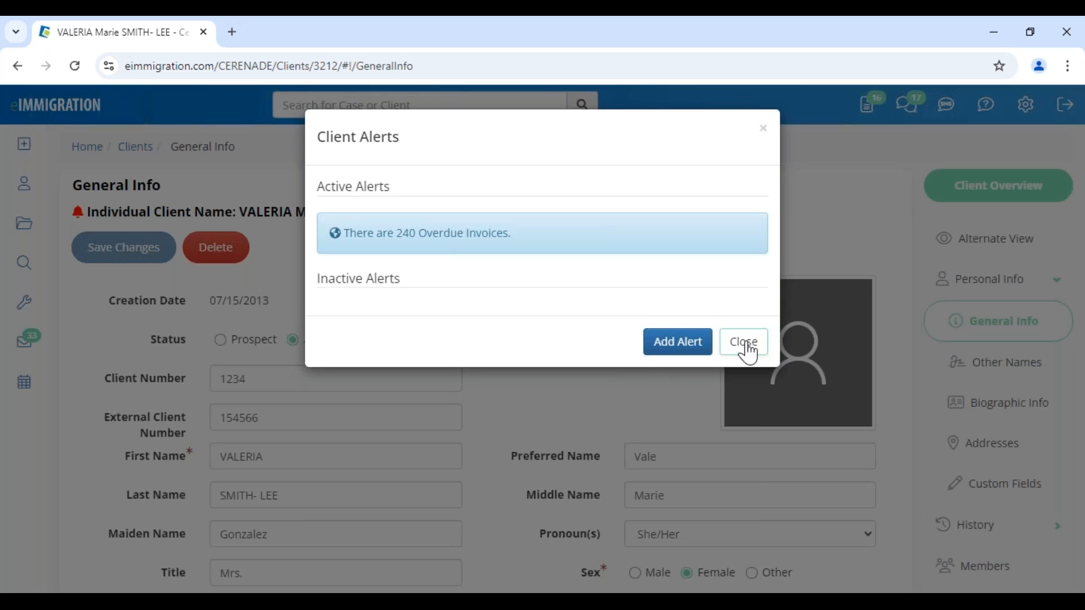
left_click(741, 341)
scroll(567, 447, "down", 4)
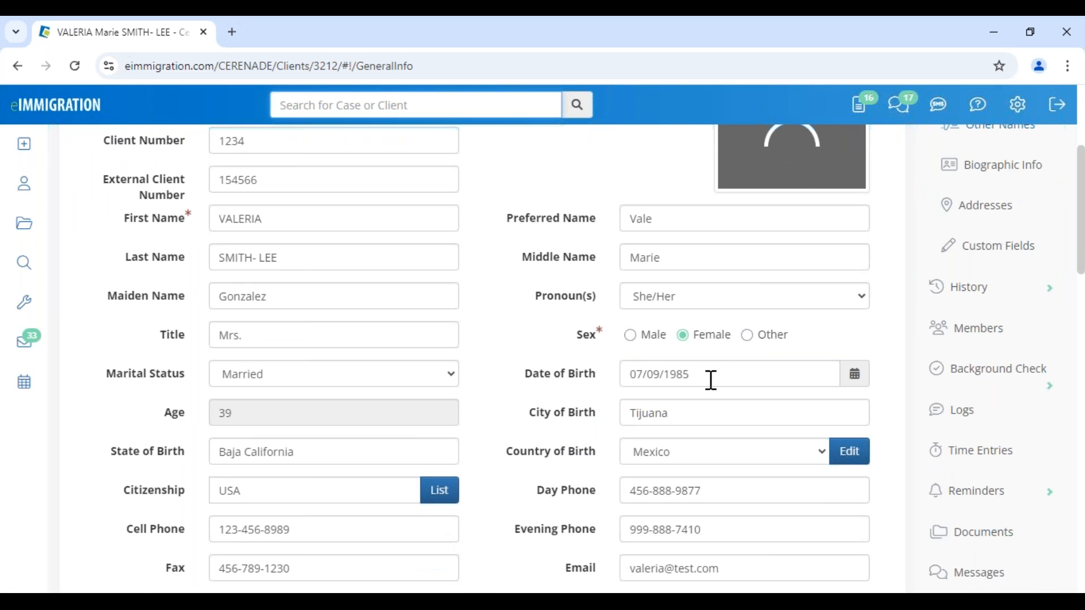
left_click(709, 376)
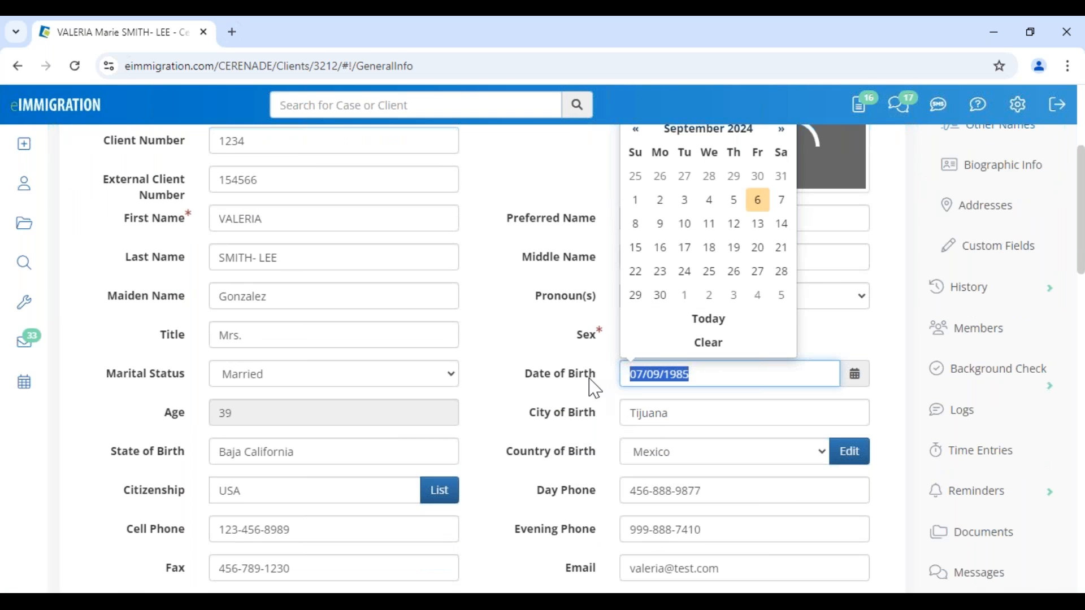
left_click(531, 358)
scroll(503, 452, "up", 4)
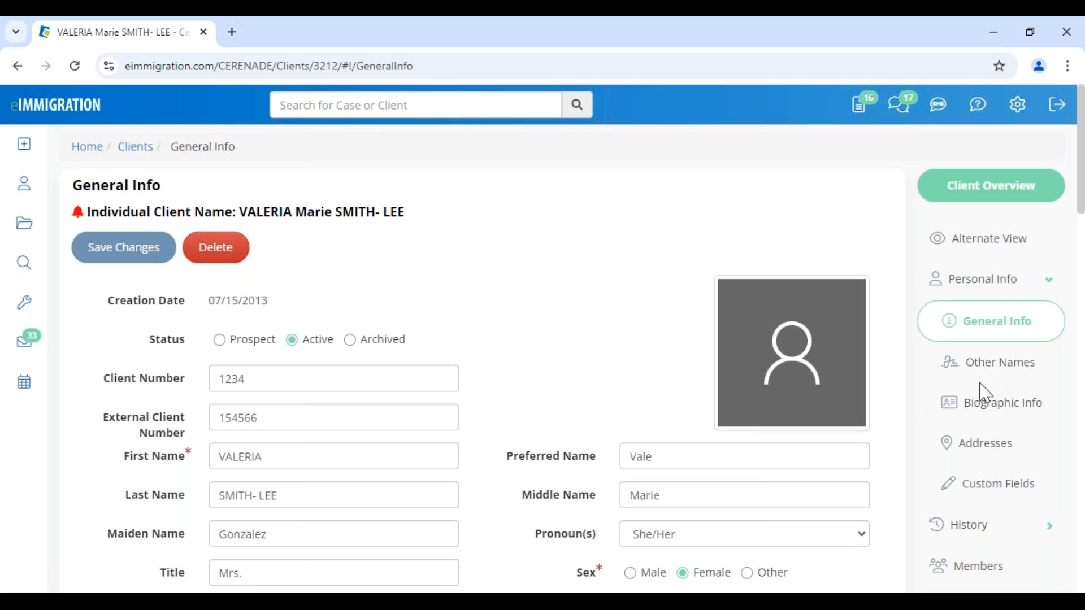
- Open the Members list and review the Employer, Spouse and Son relationships
left_click(1011, 564)
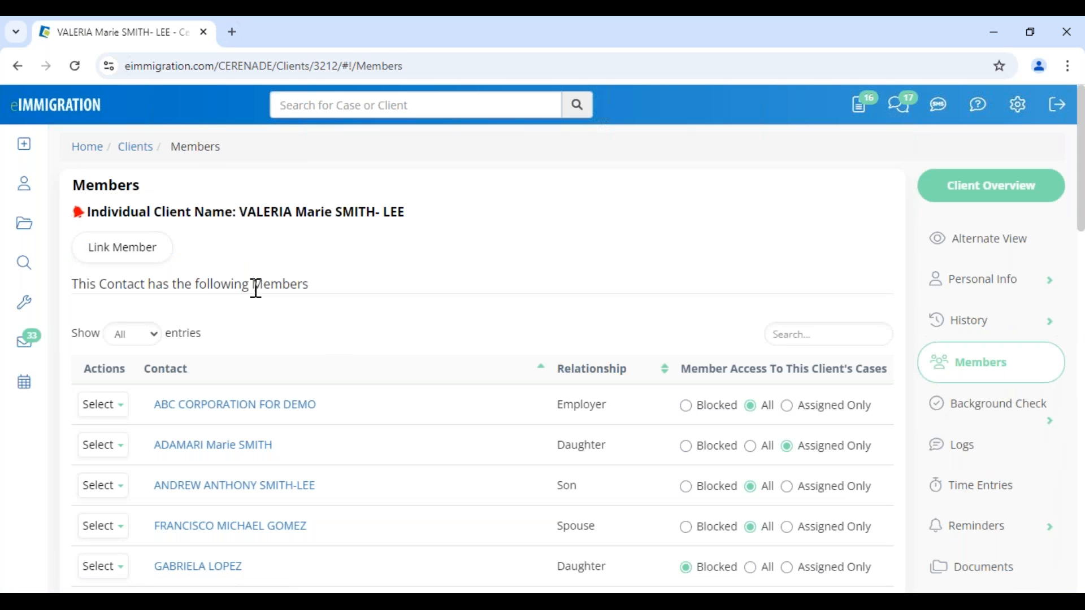
double_click(566, 404)
scroll(359, 418, "down", 2)
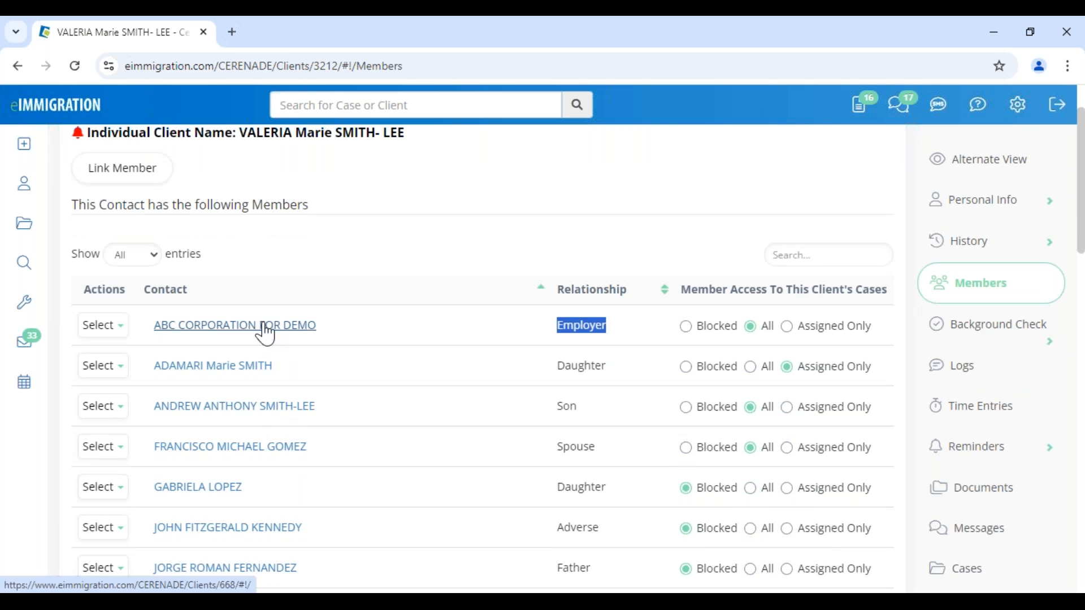
left_click(452, 274)
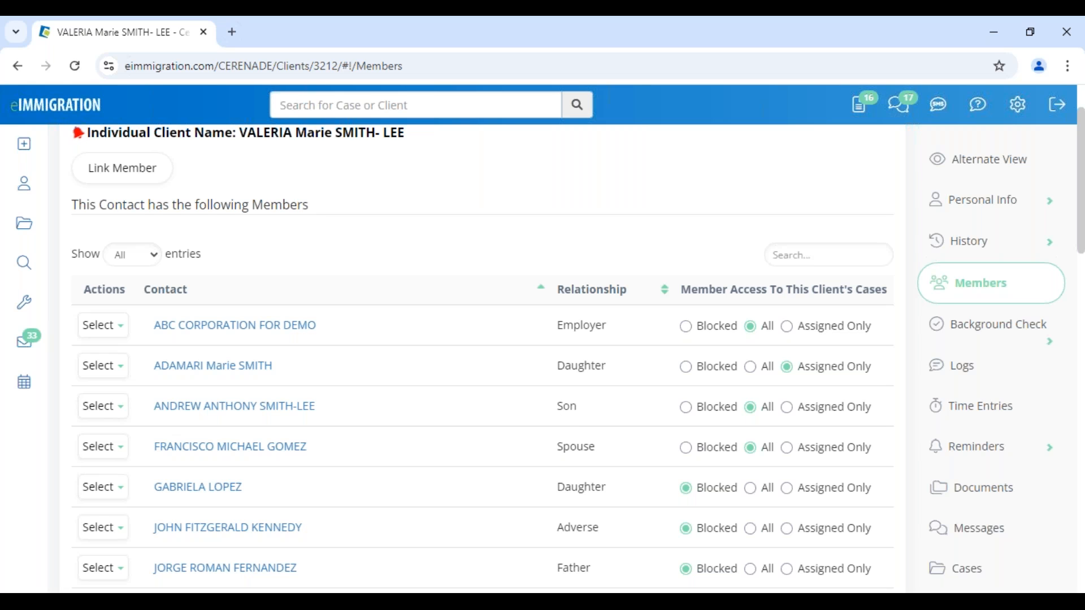
left_click_drag(558, 447, 612, 448)
double_click(566, 407)
left_click_drag(558, 366, 592, 369)
scroll(565, 495, "down", 3)
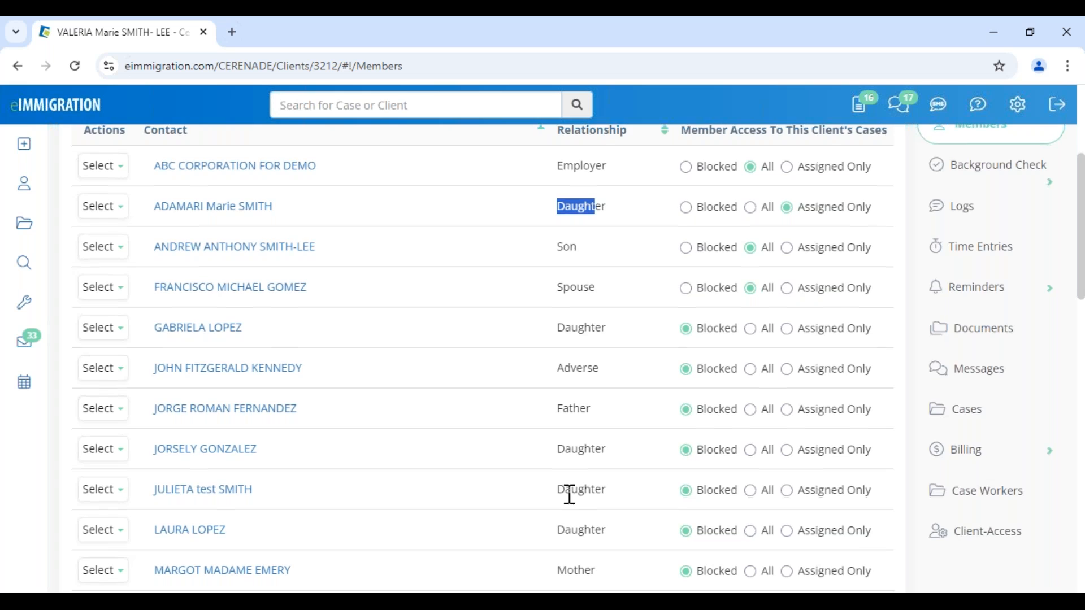
scroll(568, 491, "down", 3)
scroll(565, 328, "up", 2)
left_click_drag(556, 291, 622, 297)
scroll(472, 397, "up", 6)
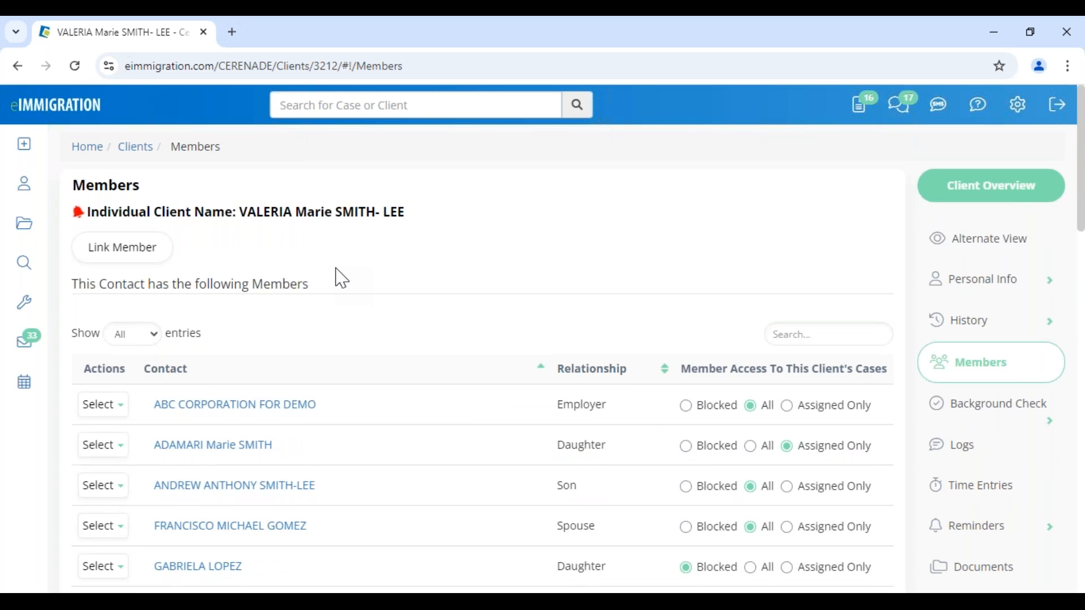
double_click(258, 288)
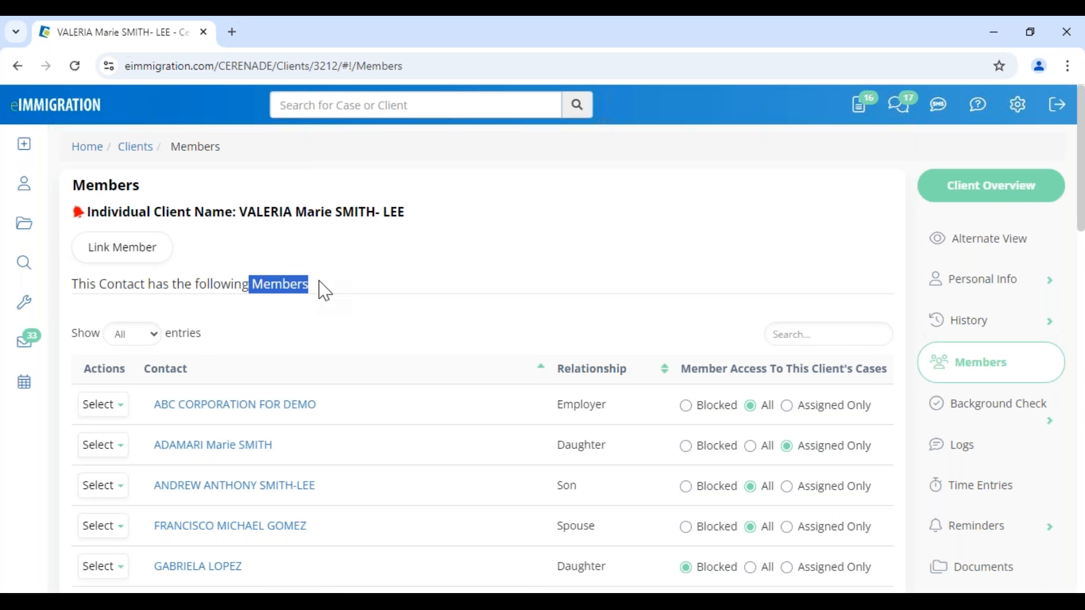
- Start linking a member, open the New Contact form with manual client number, then close it
left_click(124, 253)
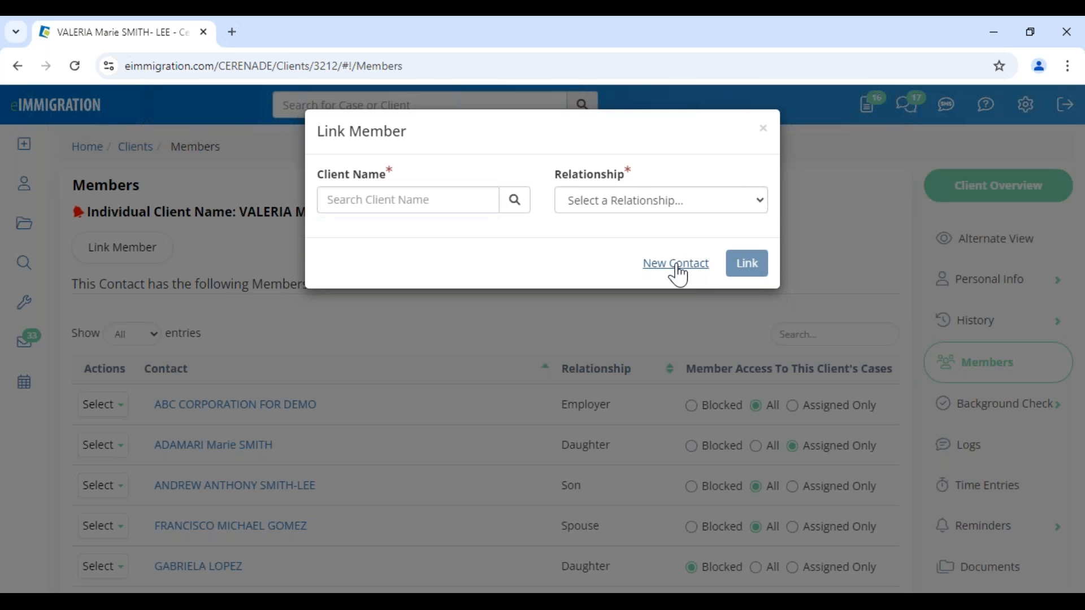
left_click(677, 273)
left_click(250, 407)
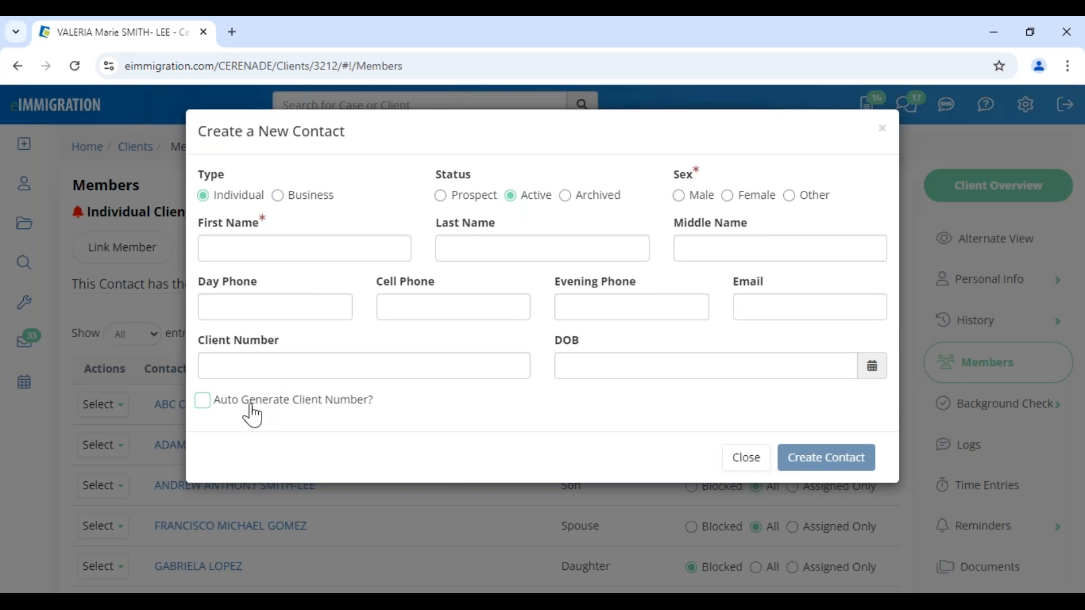
left_click_drag(212, 363, 287, 355)
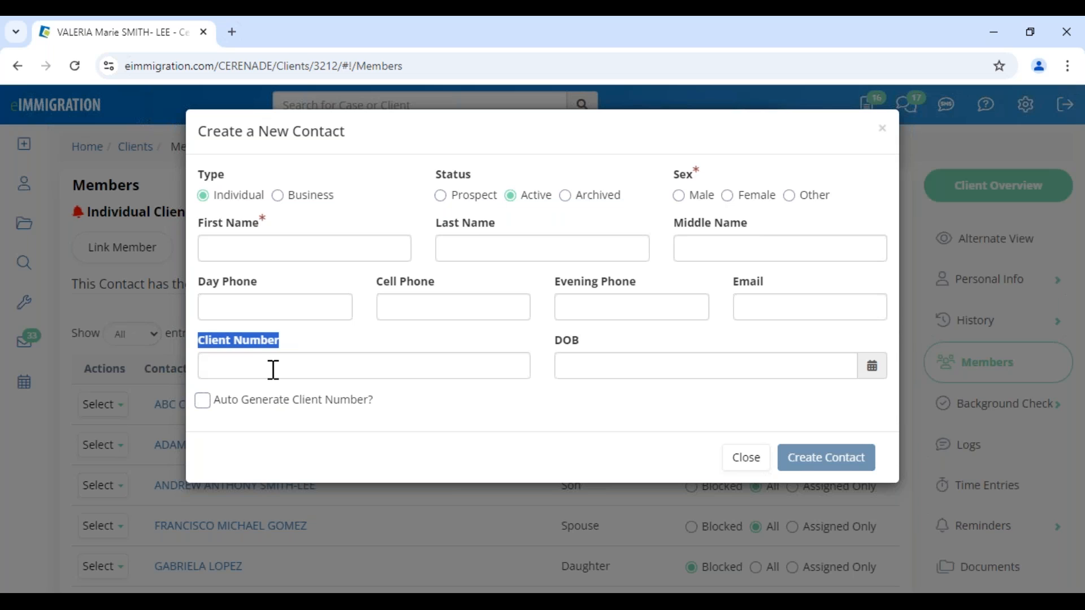
left_click(398, 412)
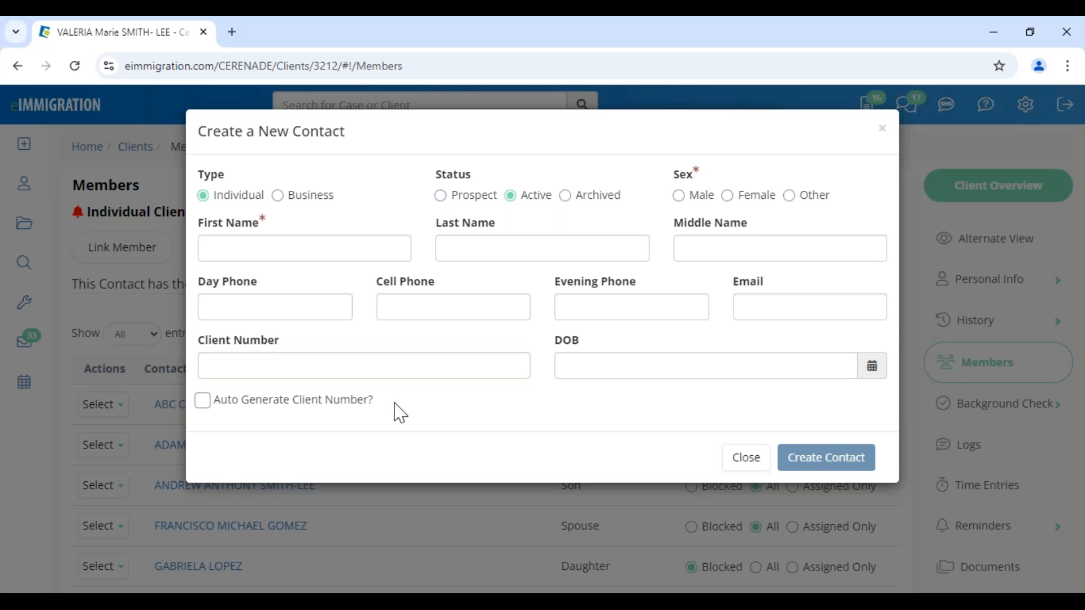
left_click_drag(211, 351, 235, 358)
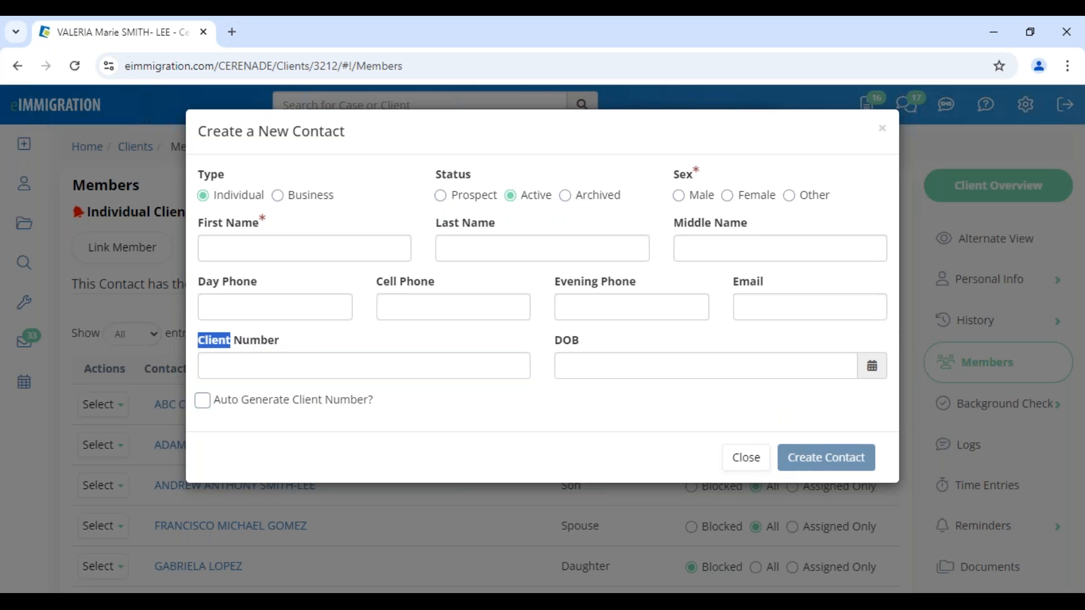
left_click(746, 458)
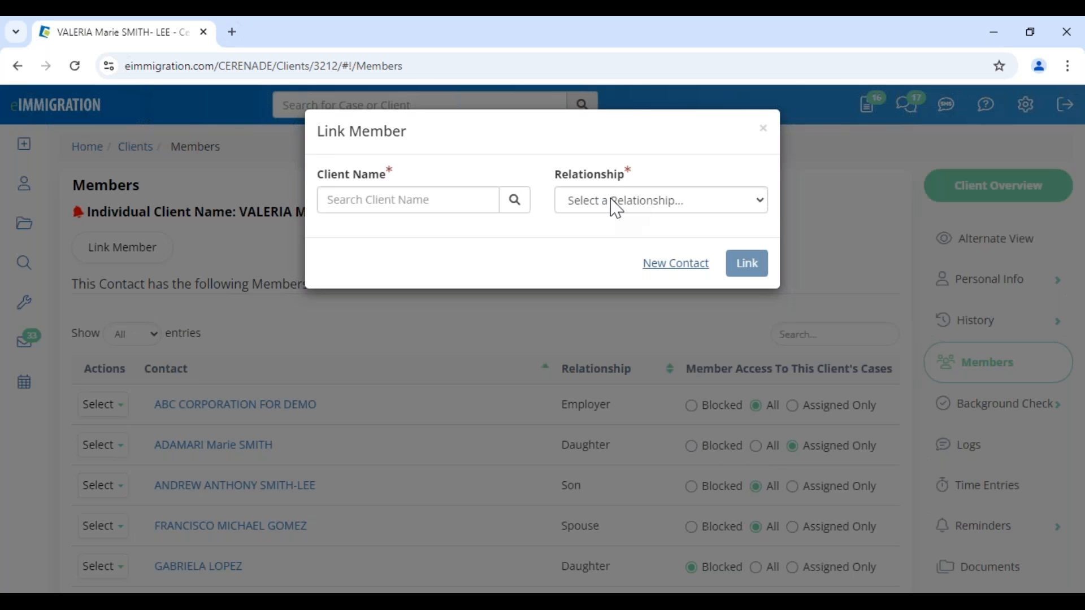
- Set the relationship to Daughter, then cancel the member link
left_click(609, 211)
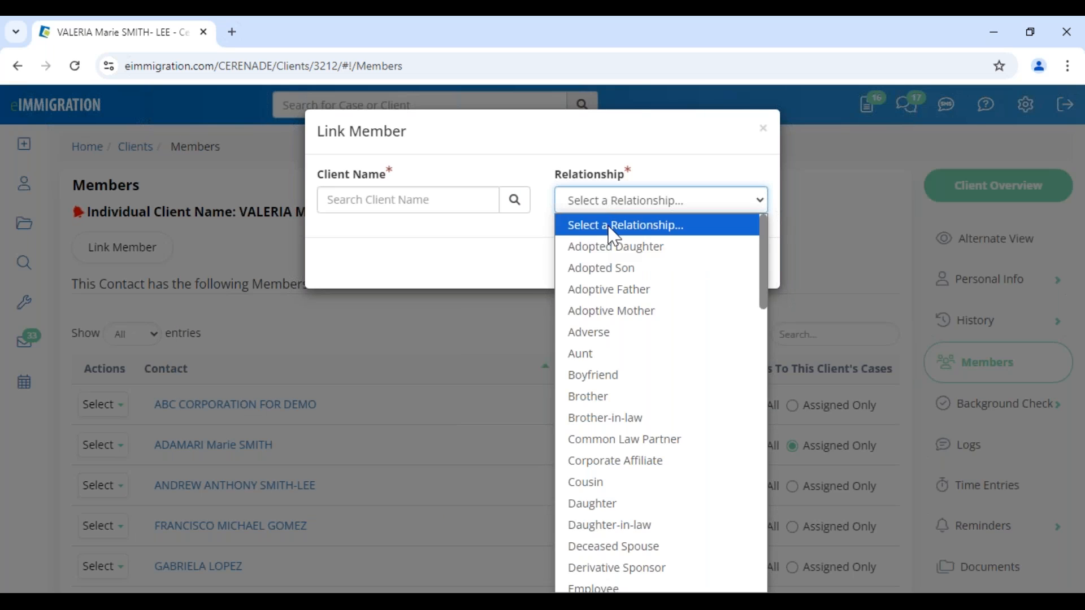
left_click(635, 505)
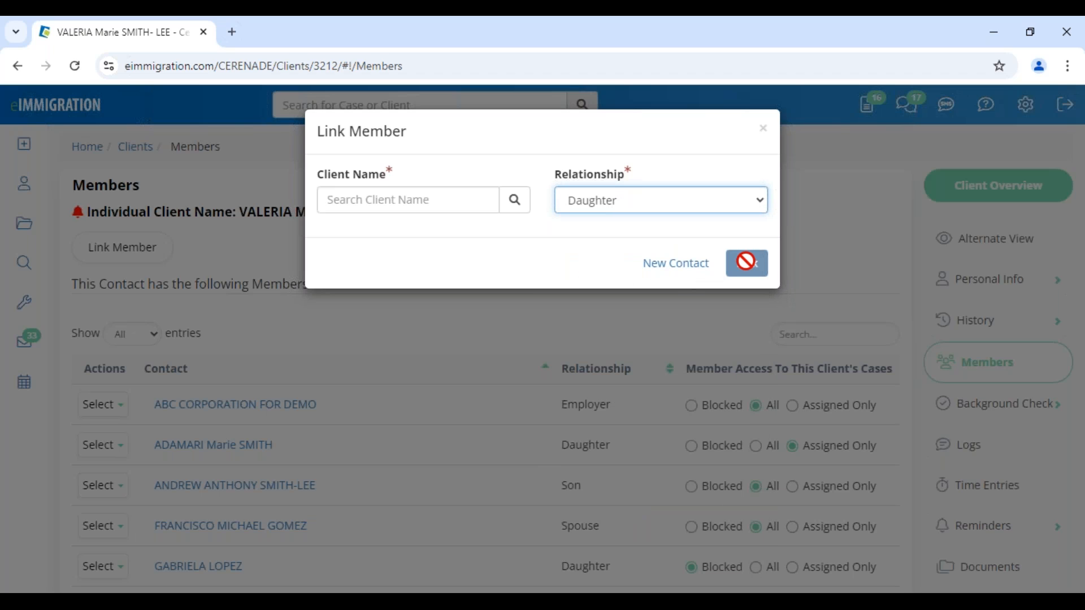
left_click(764, 129)
- Open the son's client record from the Members table, dismiss alerts, and view his Current Addresses
left_click_drag(556, 447, 605, 448)
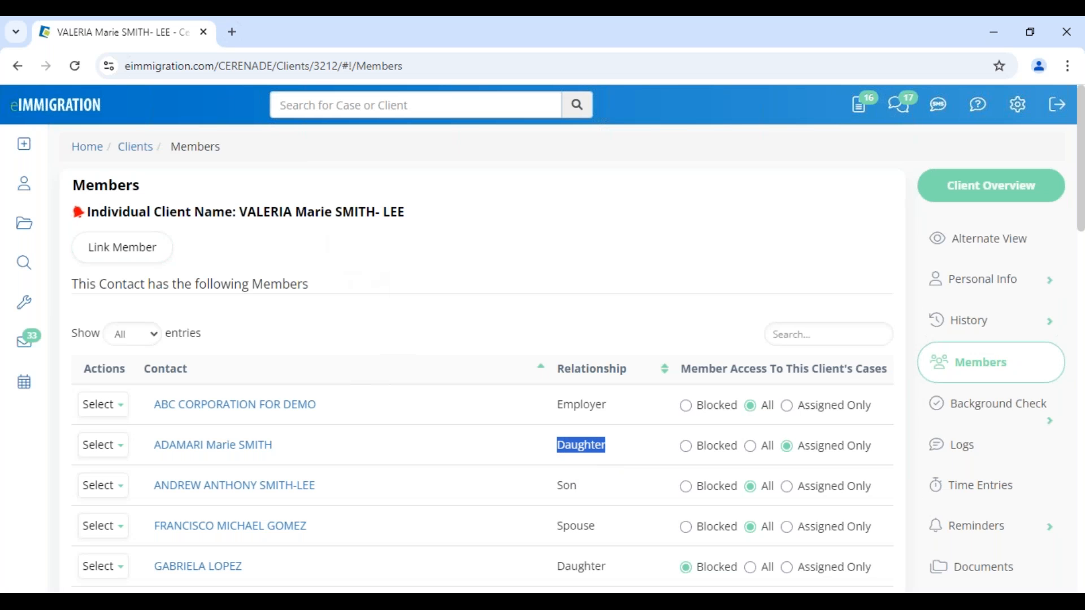
left_click(377, 245)
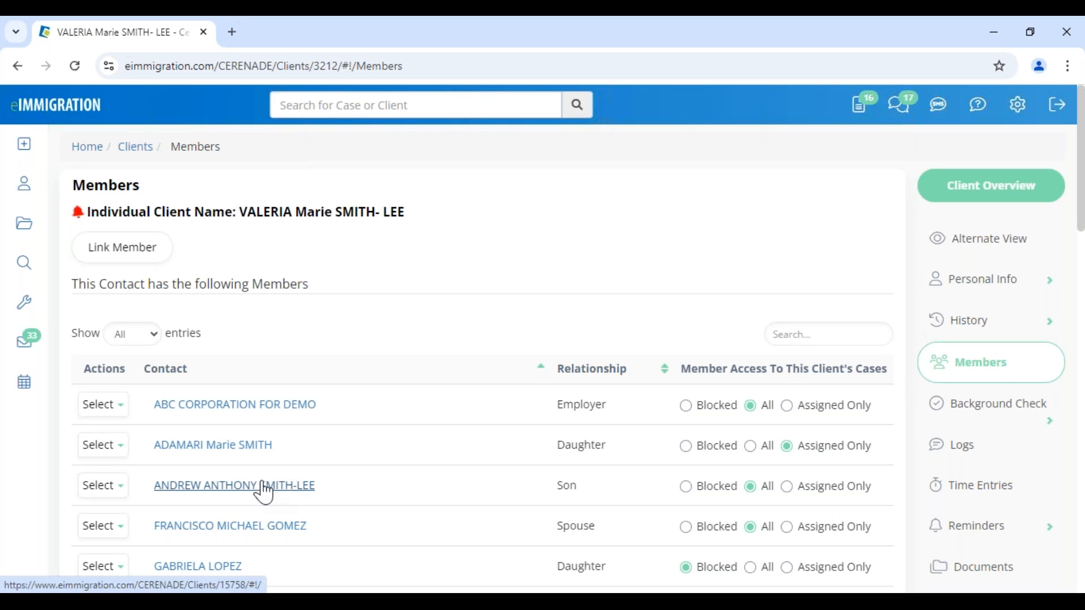
left_click(220, 487)
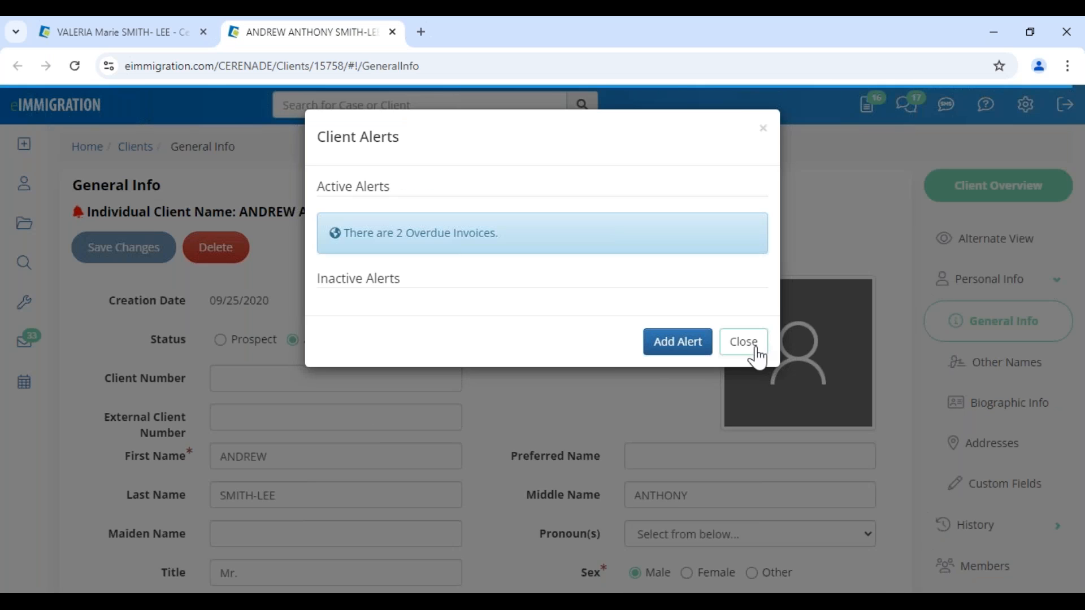
left_click(743, 342)
left_click_drag(234, 216, 411, 213)
left_click(547, 371)
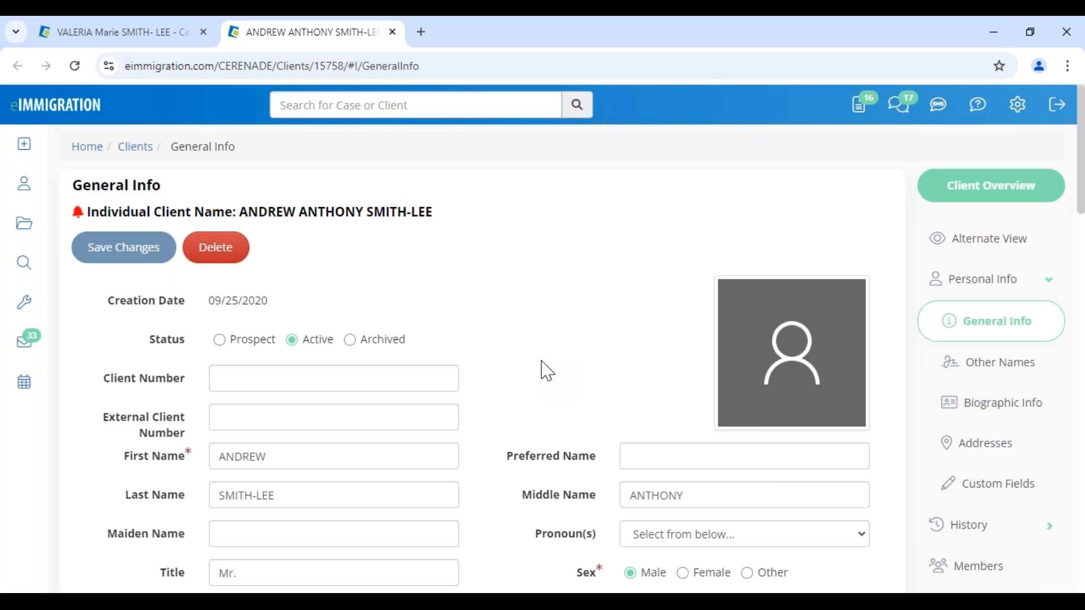
left_click(993, 455)
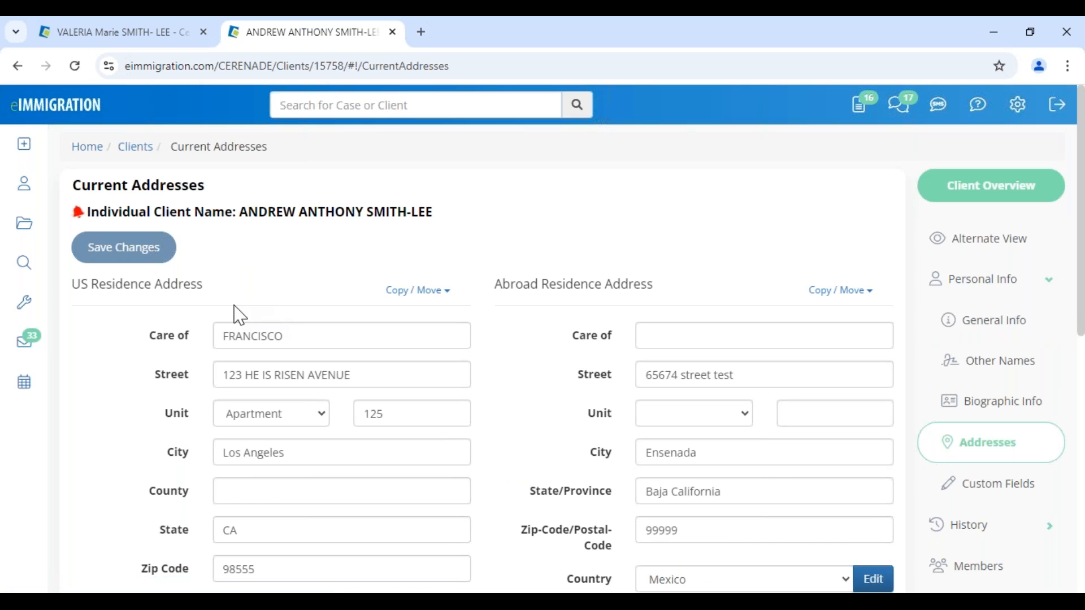
- Copy the mother's address into the son's US Residence Address and save the changes
left_click(414, 304)
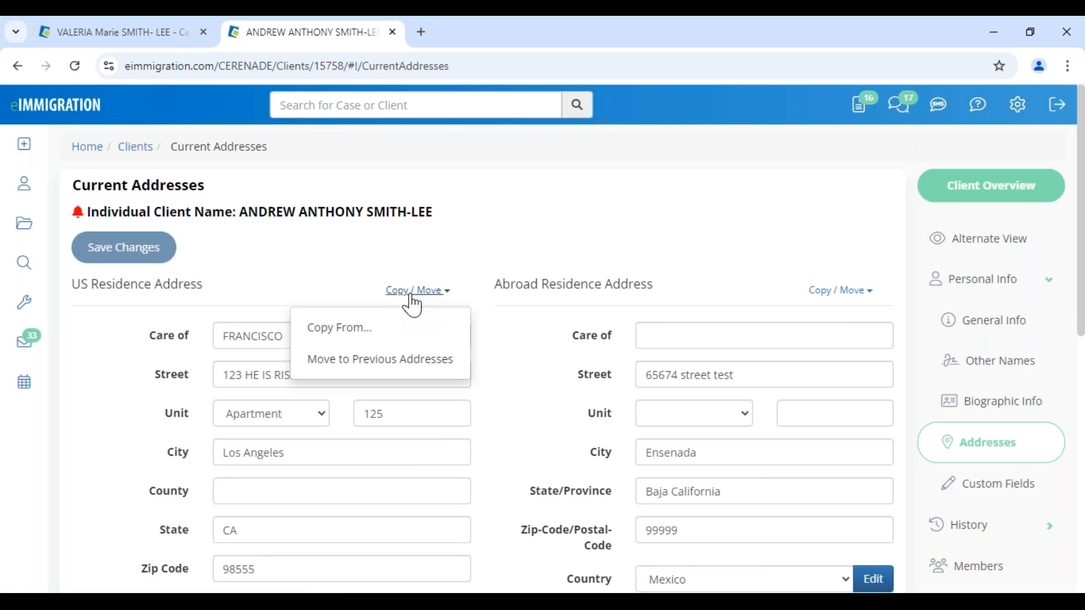
left_click(375, 334)
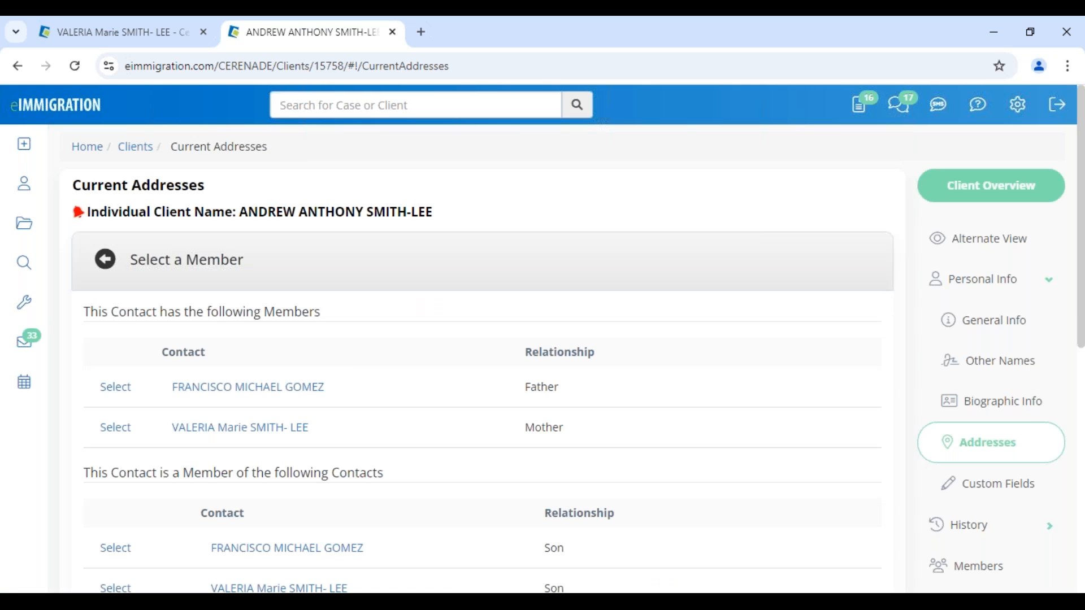
left_click(110, 433)
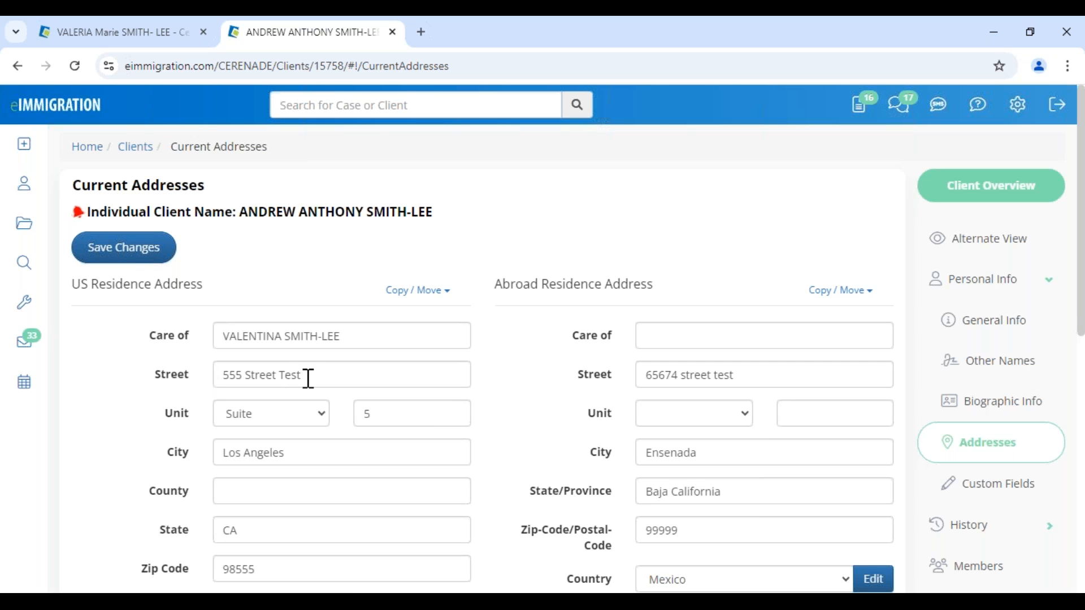
left_click(404, 292)
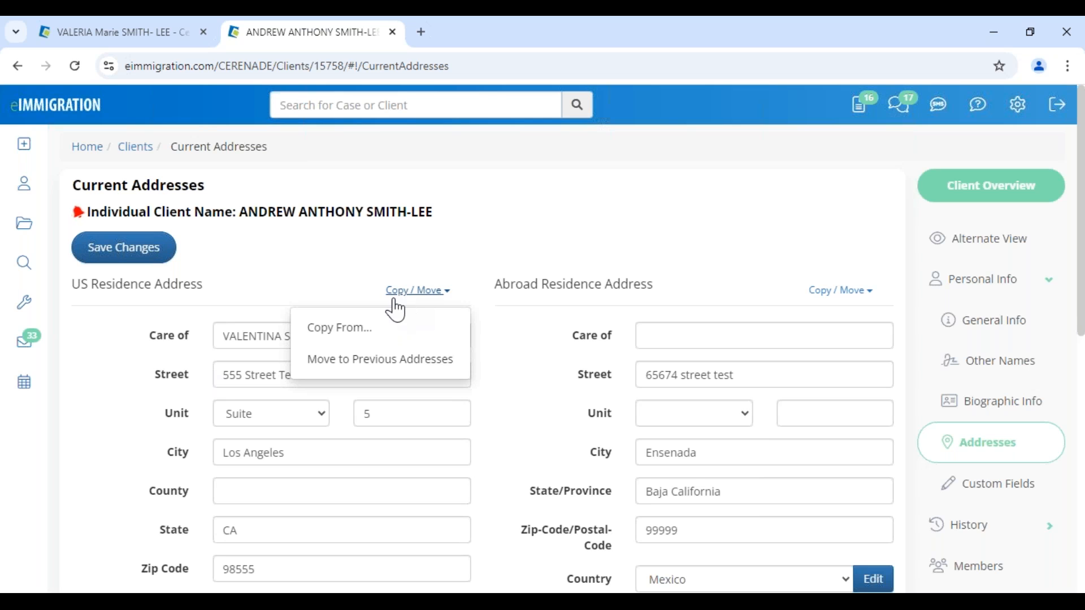
left_click(352, 331)
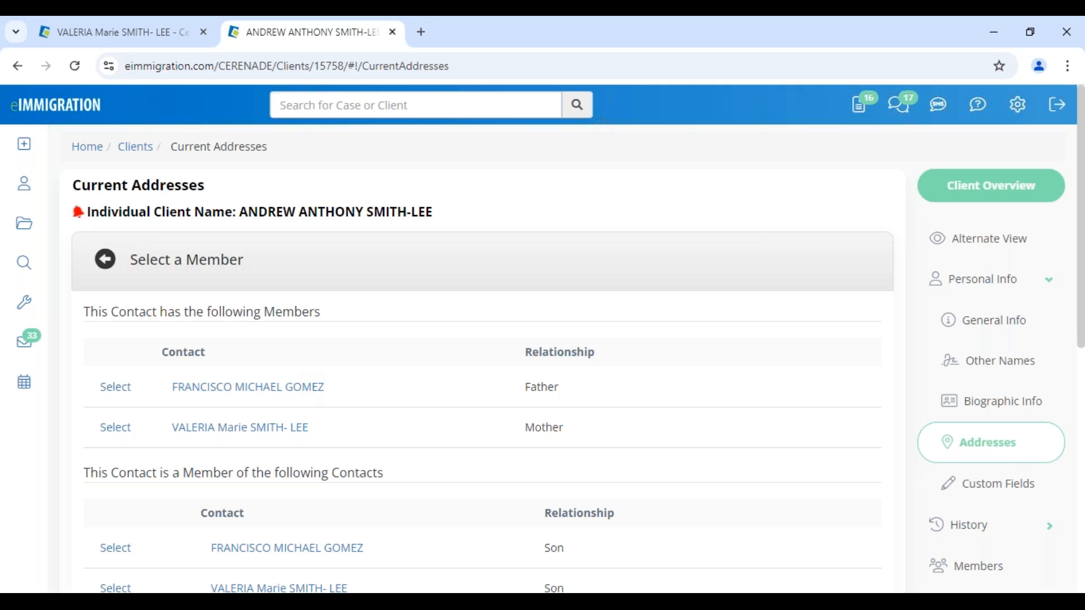
left_click(113, 388)
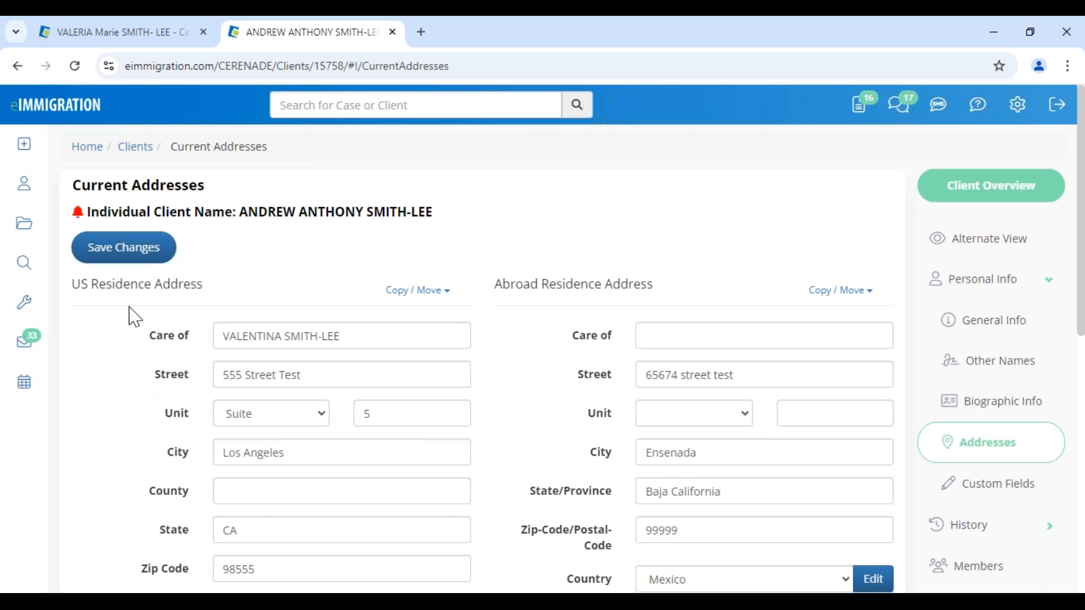
left_click(126, 250)
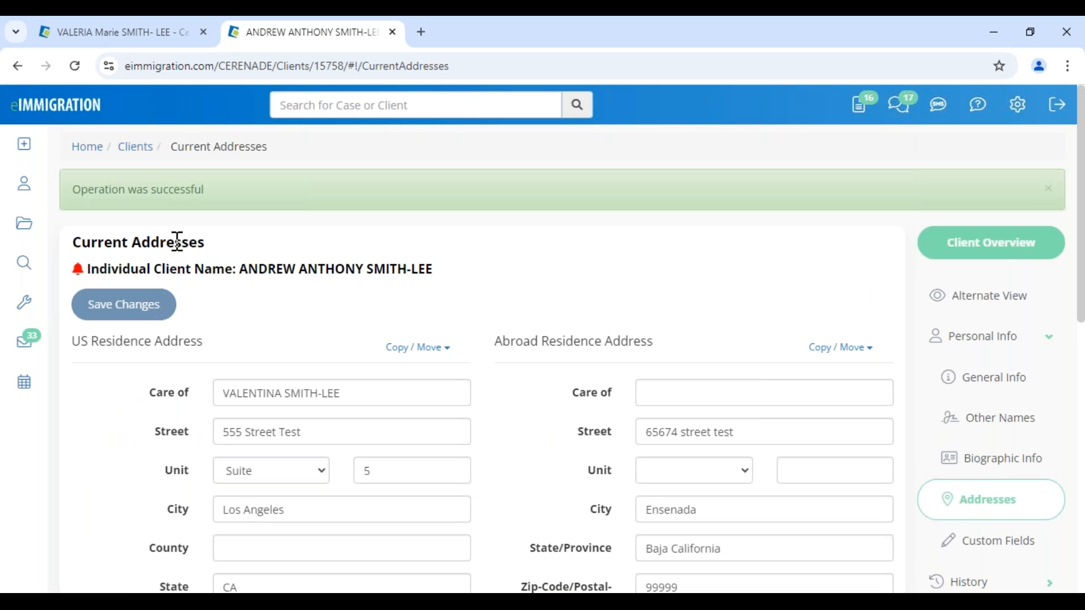
- Show the son's Previous Addresses list from the History section
left_click(1000, 583)
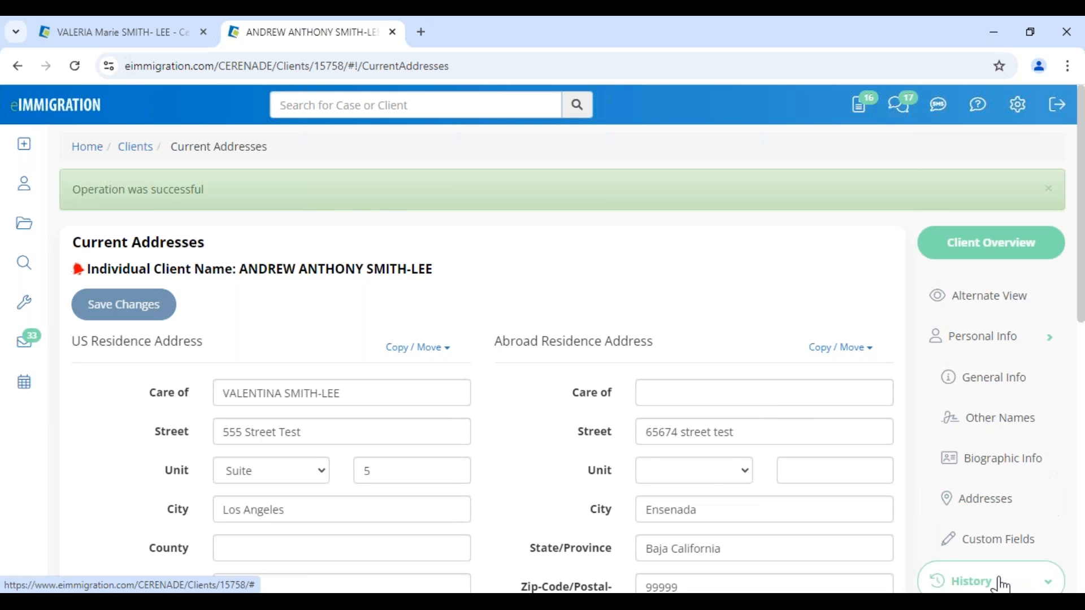
left_click(991, 446)
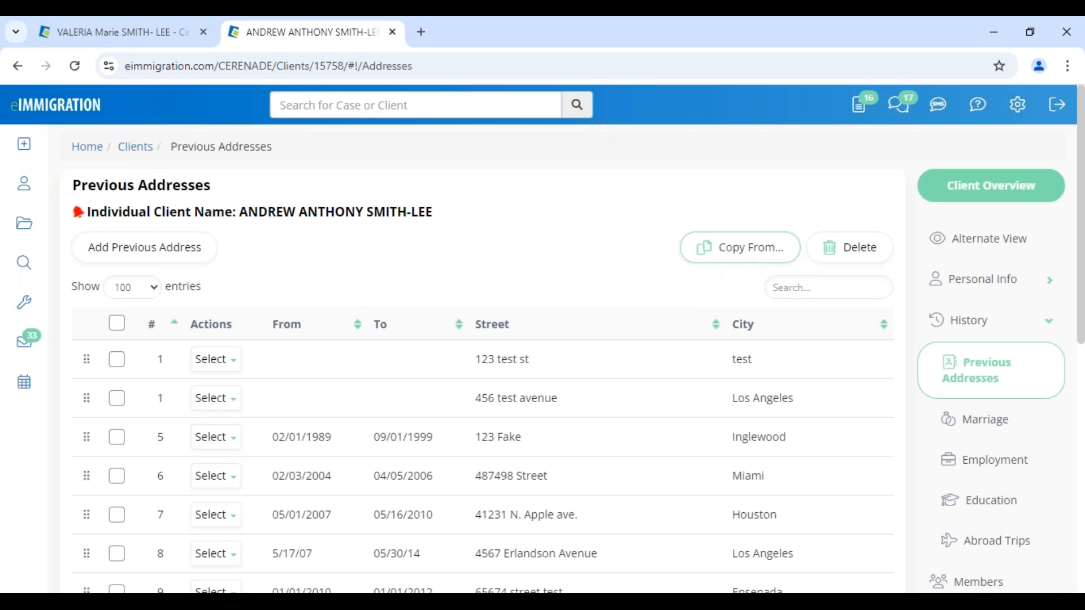
left_click(738, 248)
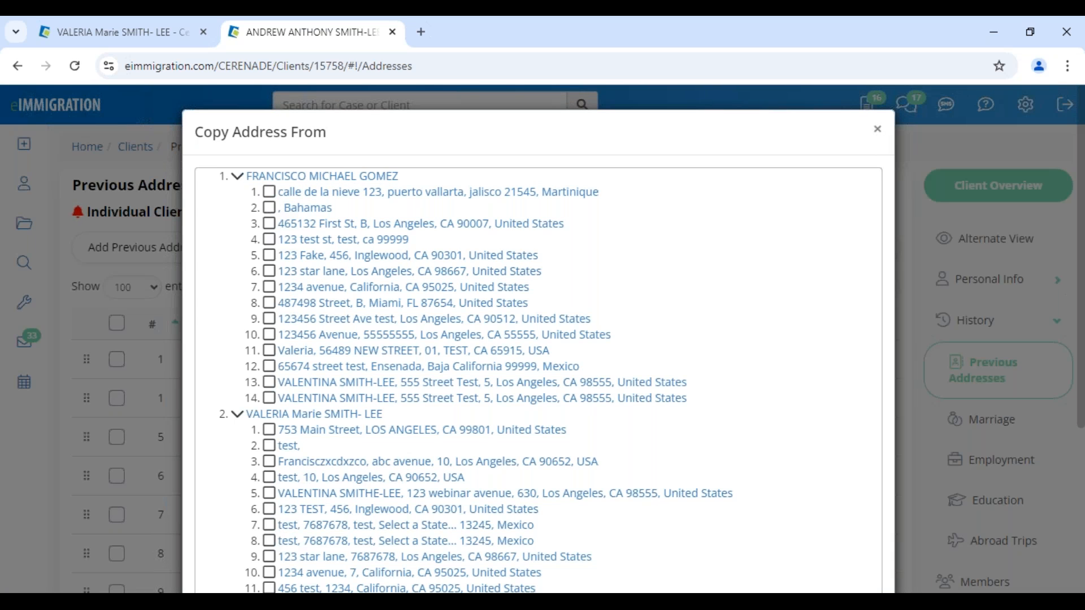
left_click(878, 129)
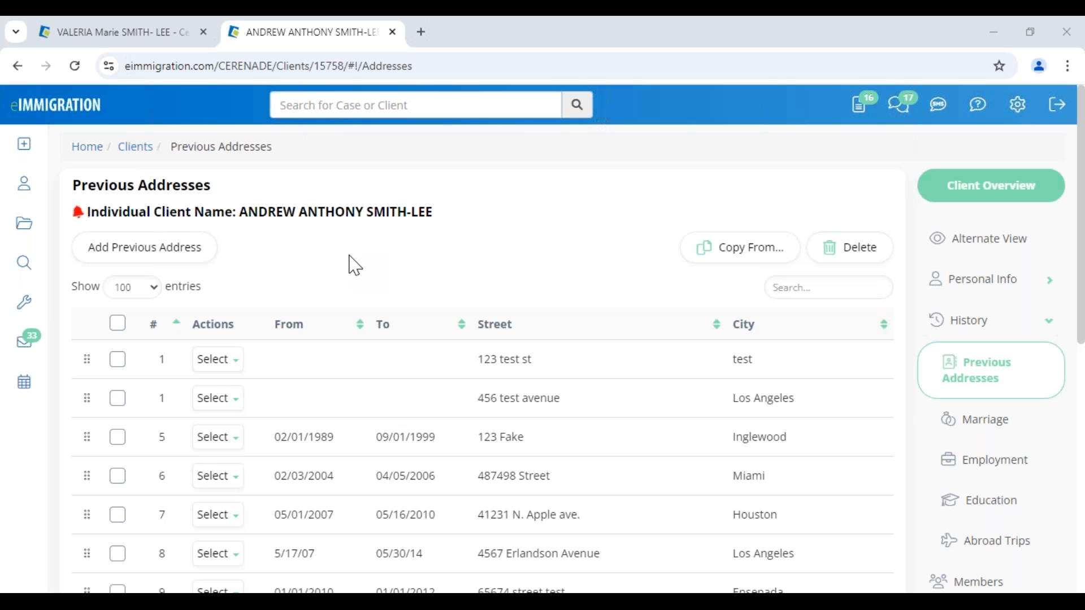
- Close the son's record tab, open the mother's Cases list, and launch the Create Case Wizard
scroll(995, 469, "down", 3)
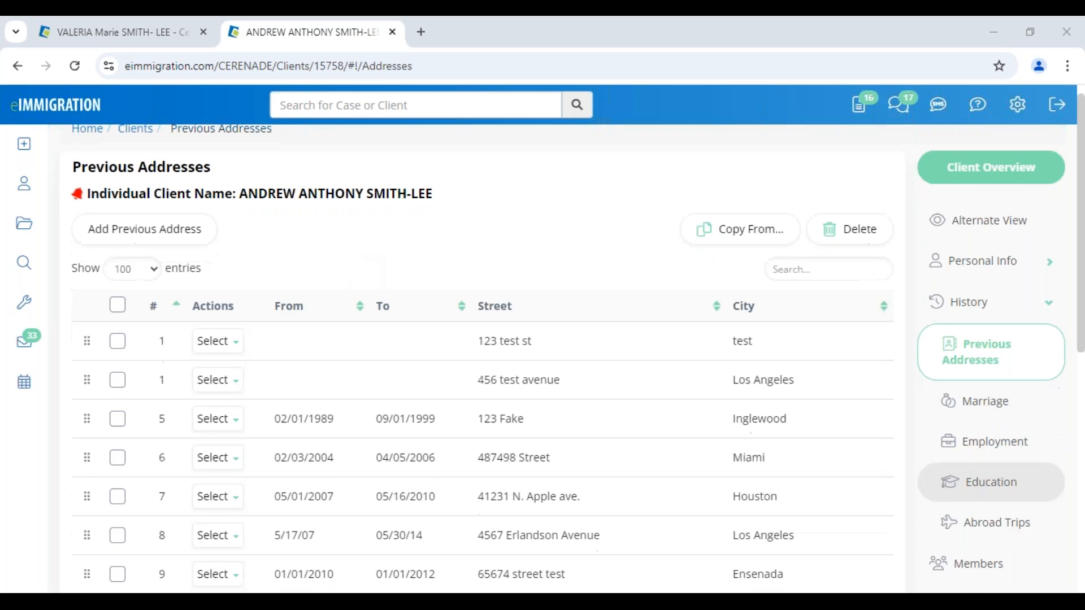
scroll(987, 546, "down", 3)
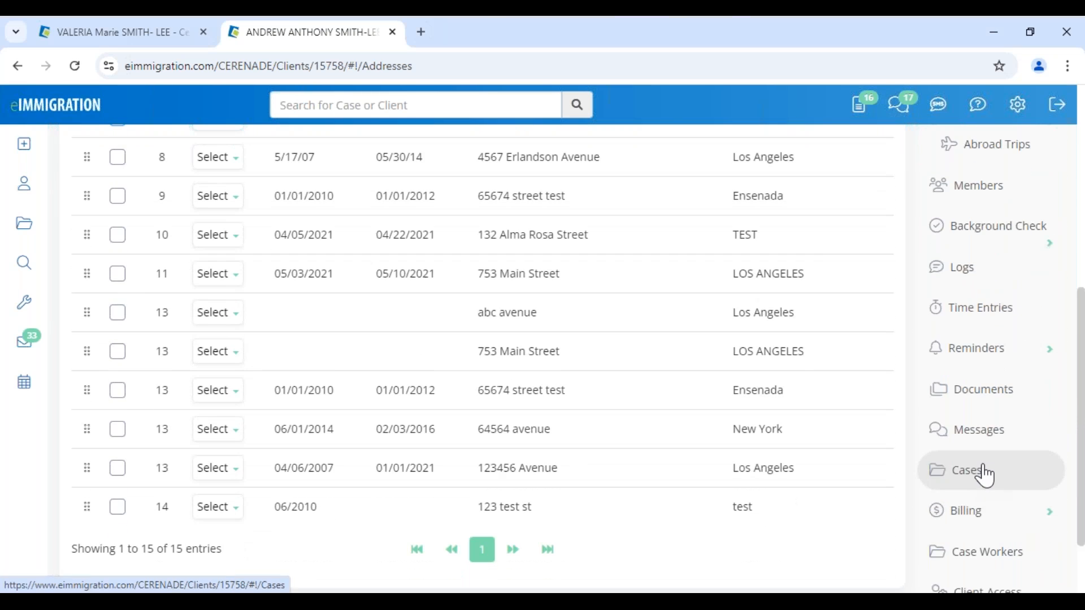
left_click(983, 475)
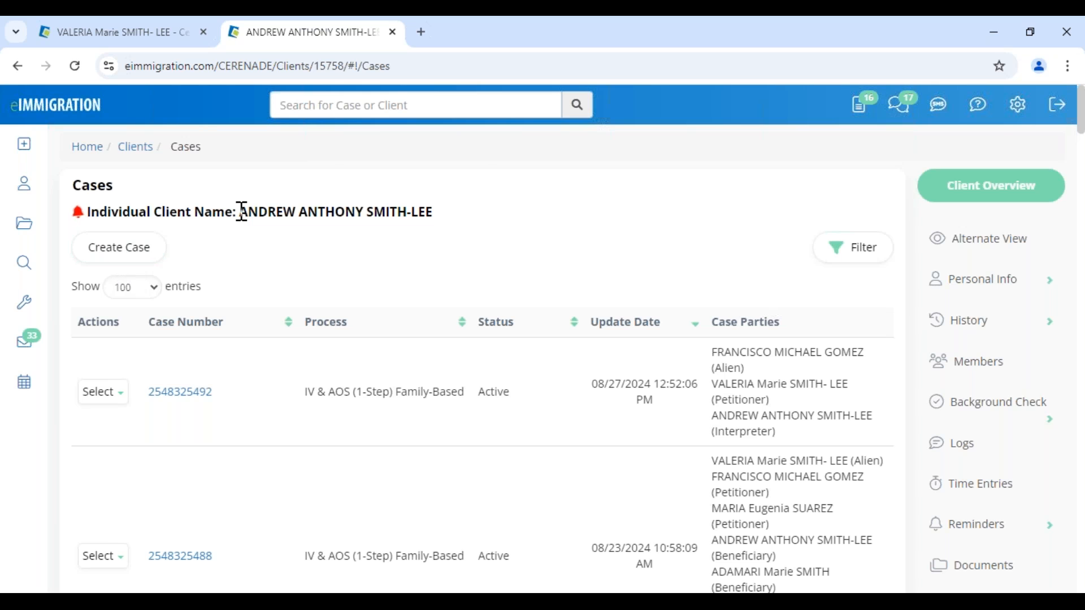
left_click(393, 32)
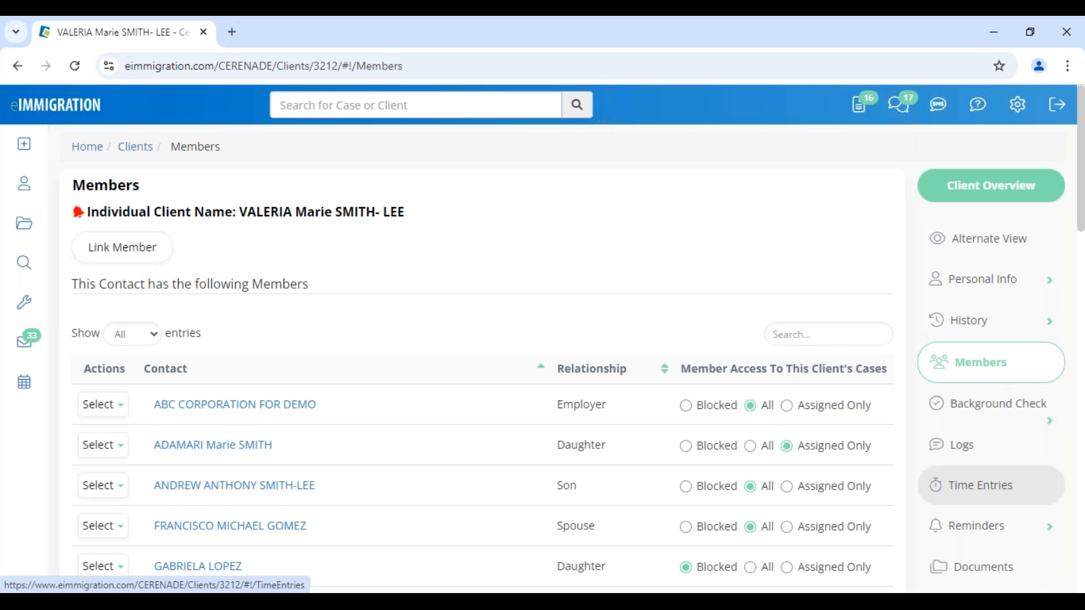
scroll(933, 484, "down", 3)
left_click(983, 487)
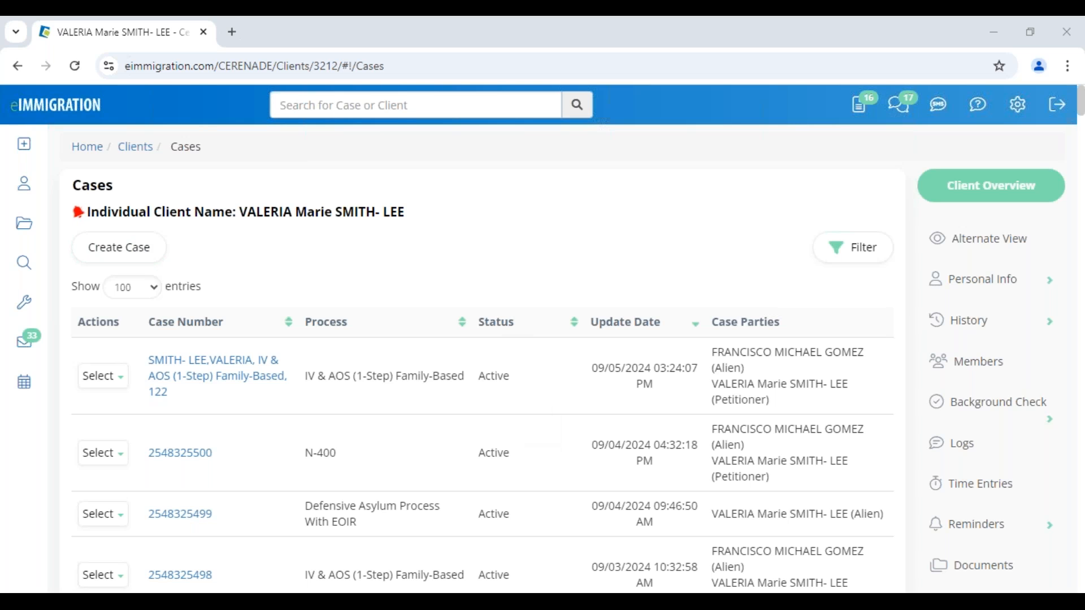
left_click(119, 247)
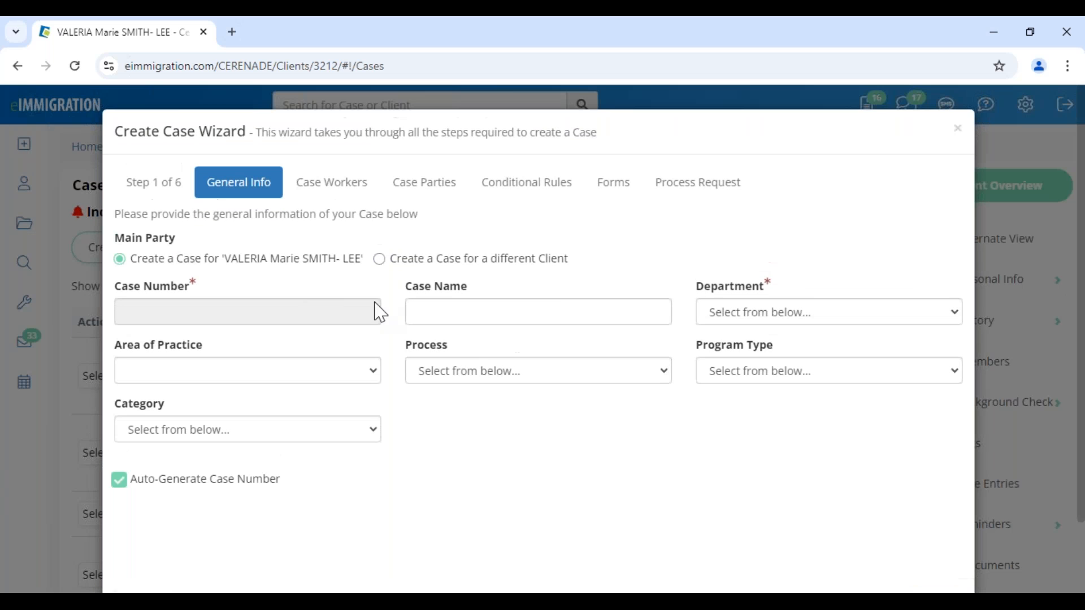
- Set the case department to Law Office of Cerenade California
left_click(502, 378)
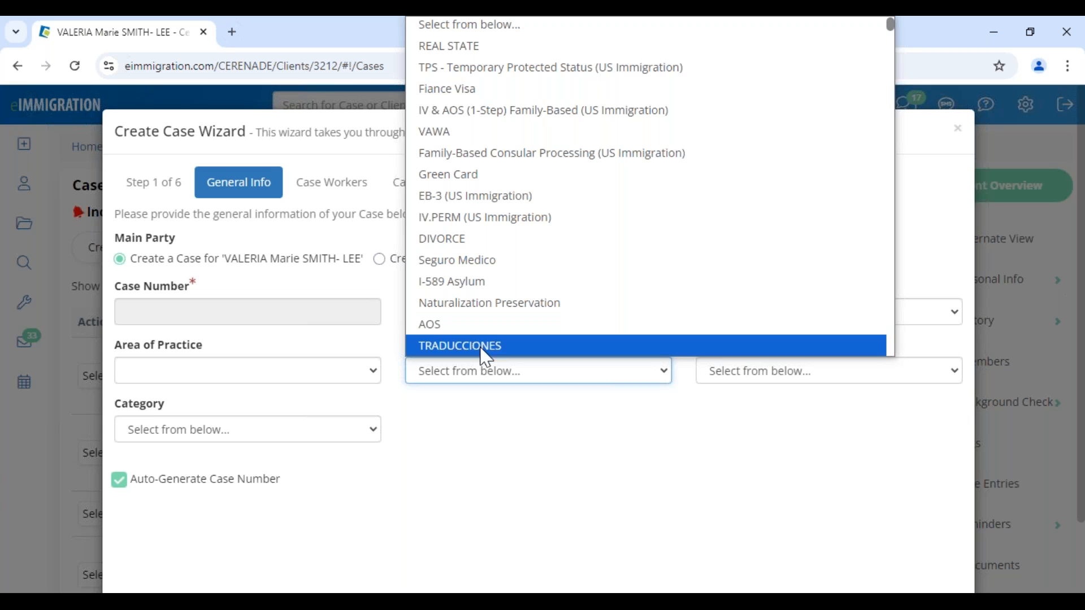
left_click(483, 389)
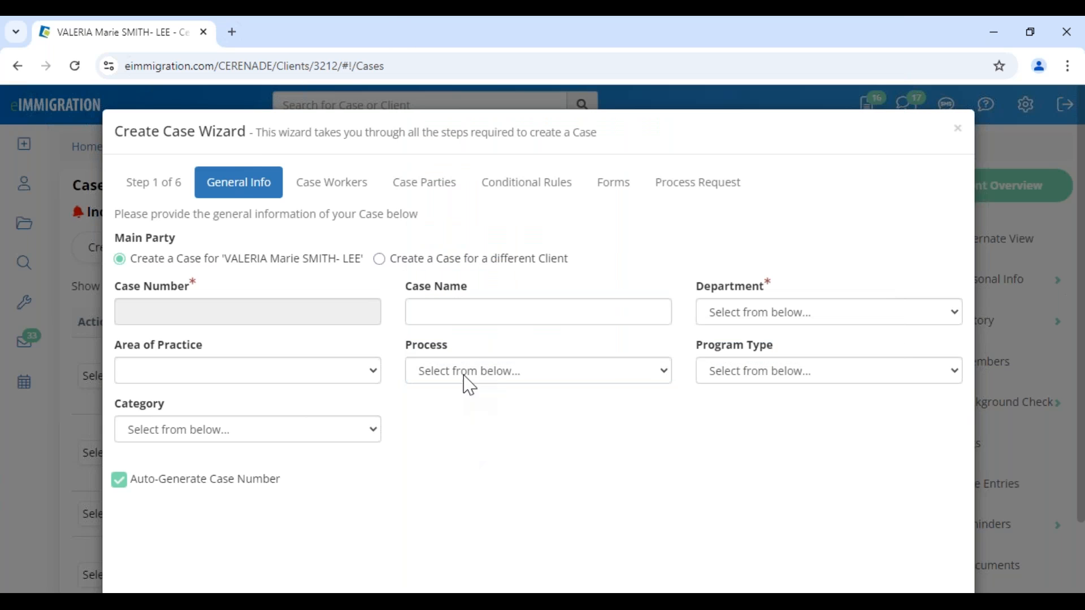
left_click(746, 318)
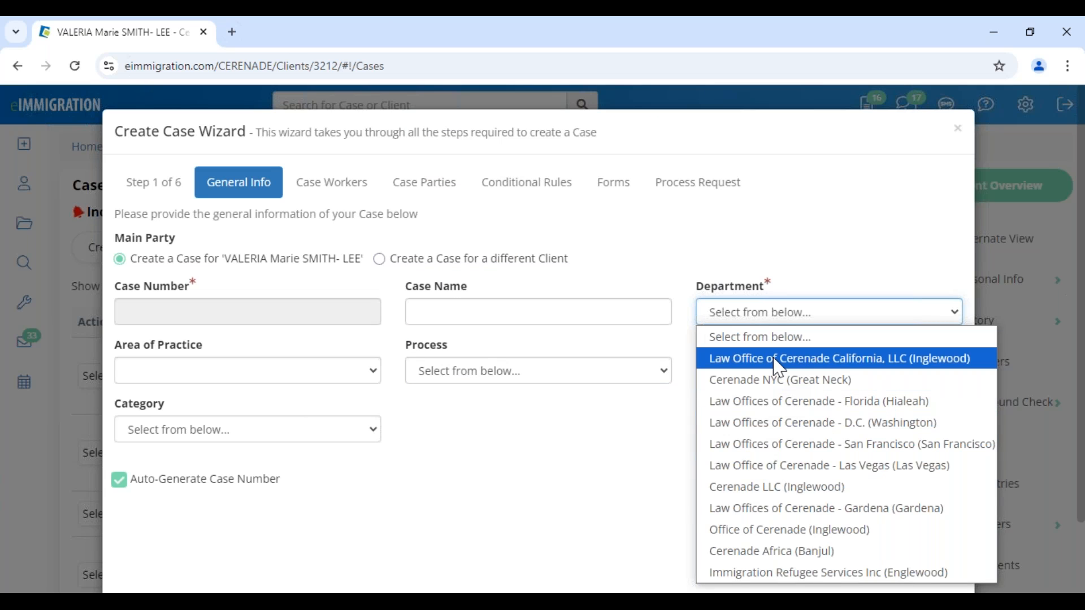
left_click(887, 364)
left_click_drag(697, 295, 791, 301)
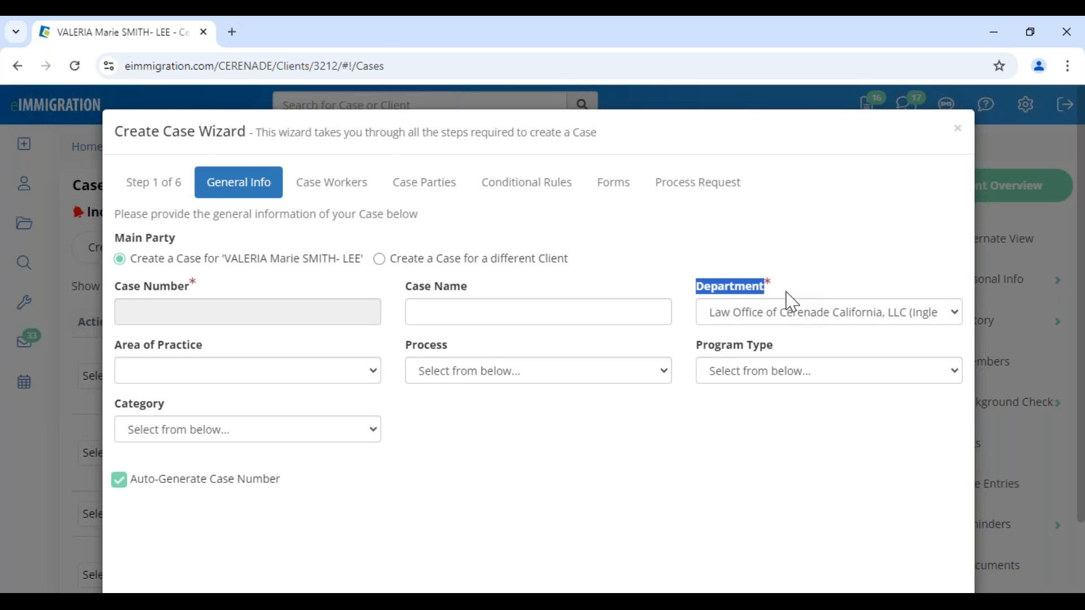
left_click(306, 378)
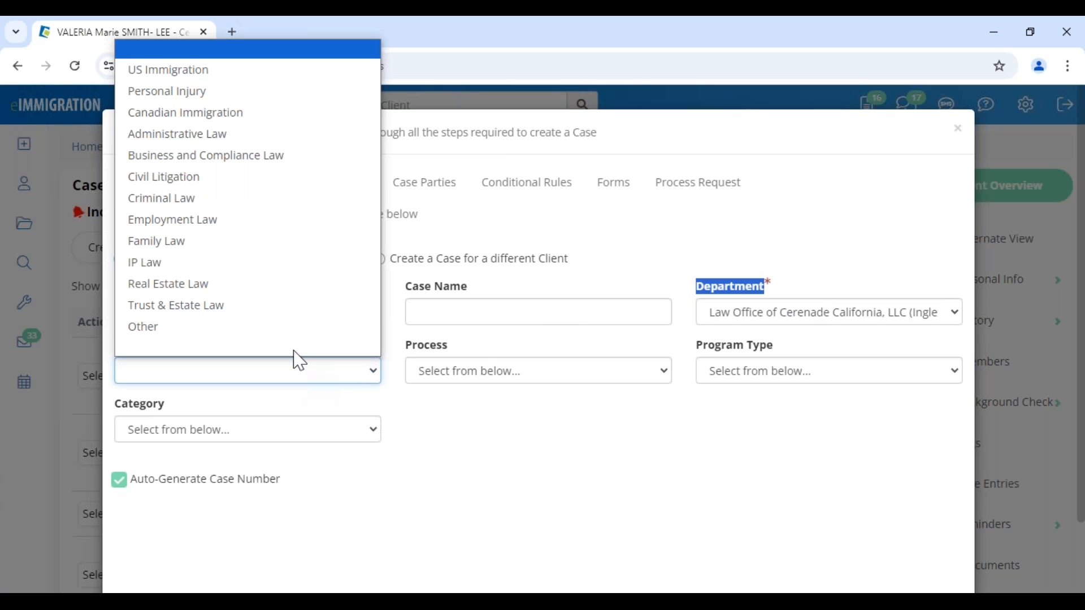
left_click(730, 462)
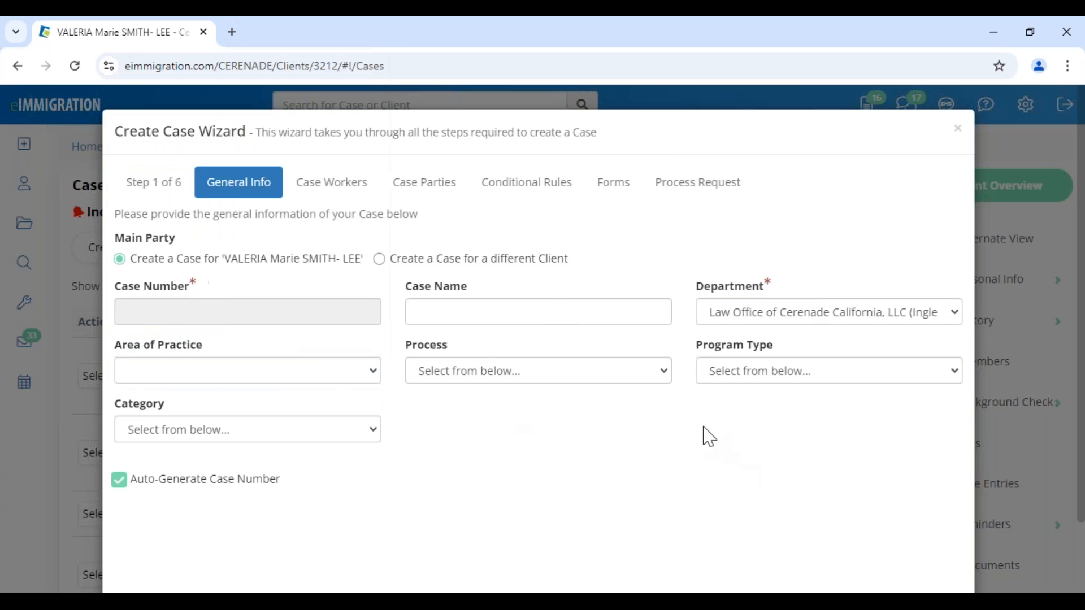
- Set the process to IV & AOS (1-Step) Family-Based and look through the program types
left_click(603, 371)
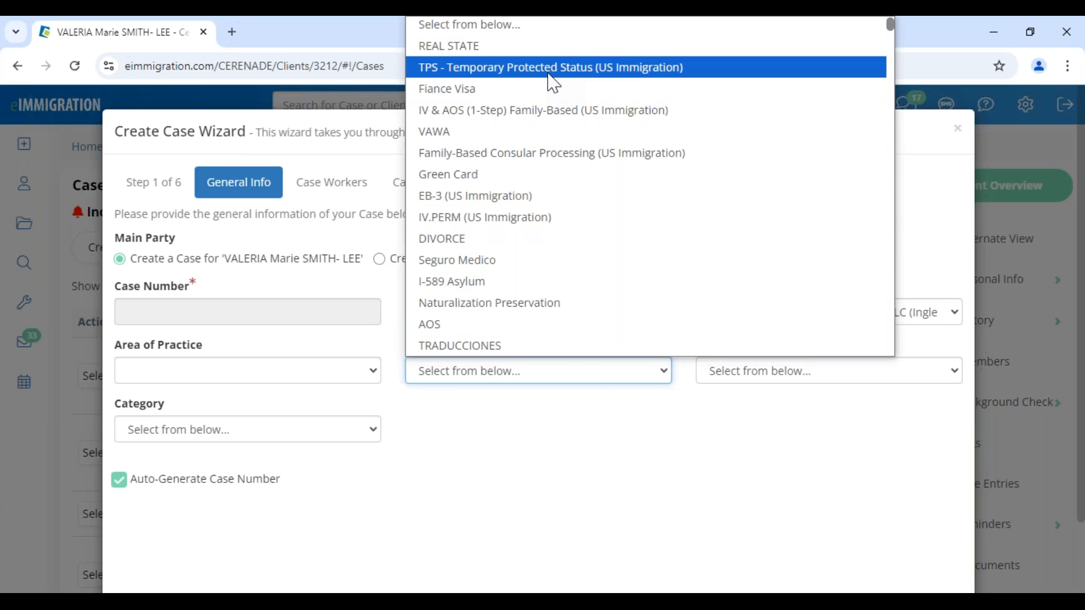
left_click(542, 110)
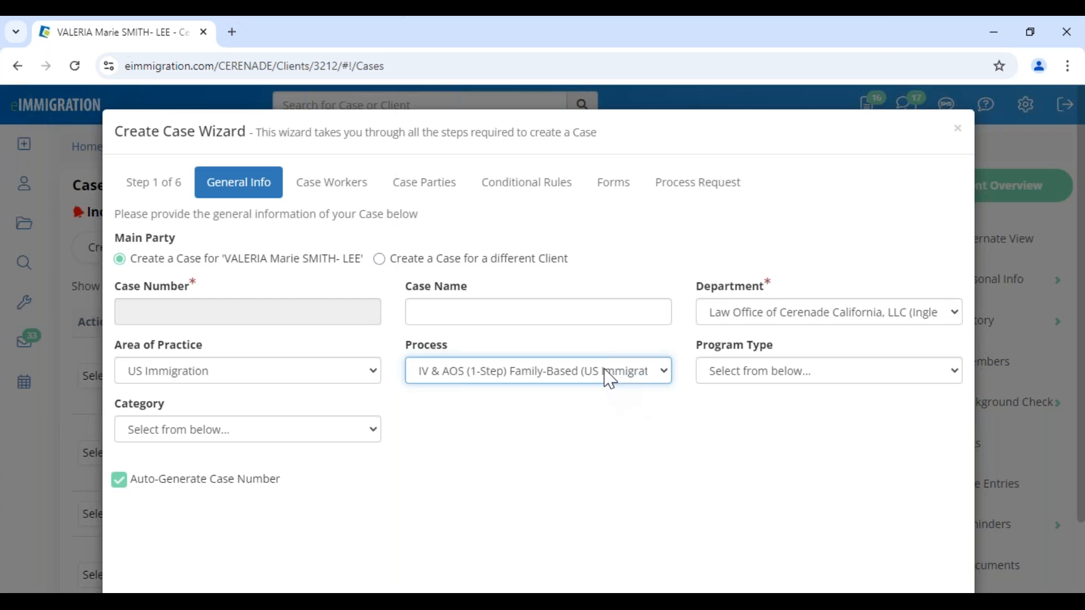
left_click(605, 371)
scroll(512, 220, "down", 5)
scroll(513, 220, "down", 10)
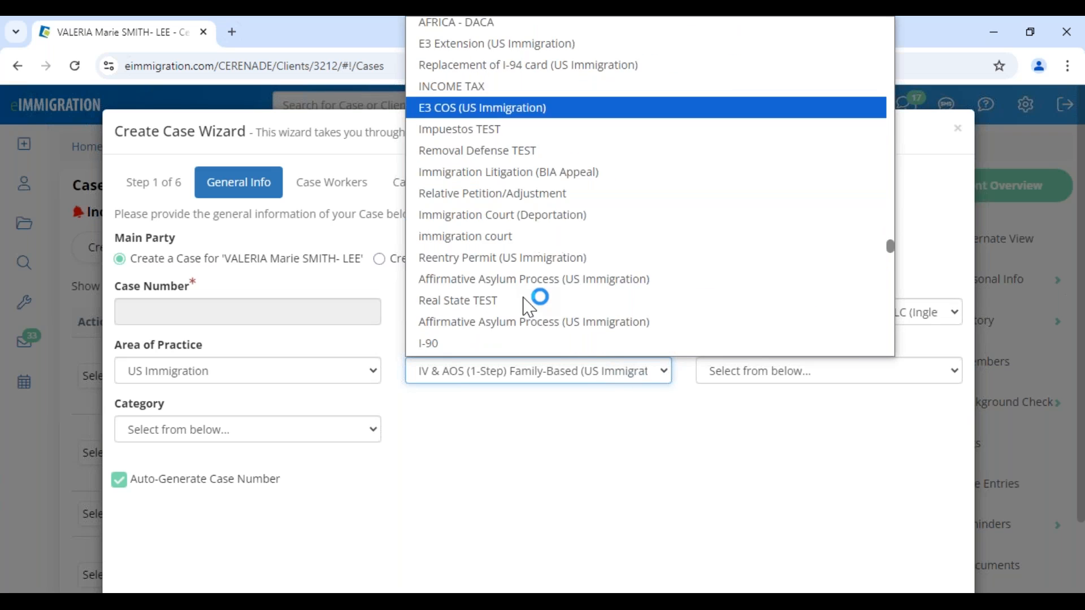
left_click(616, 453)
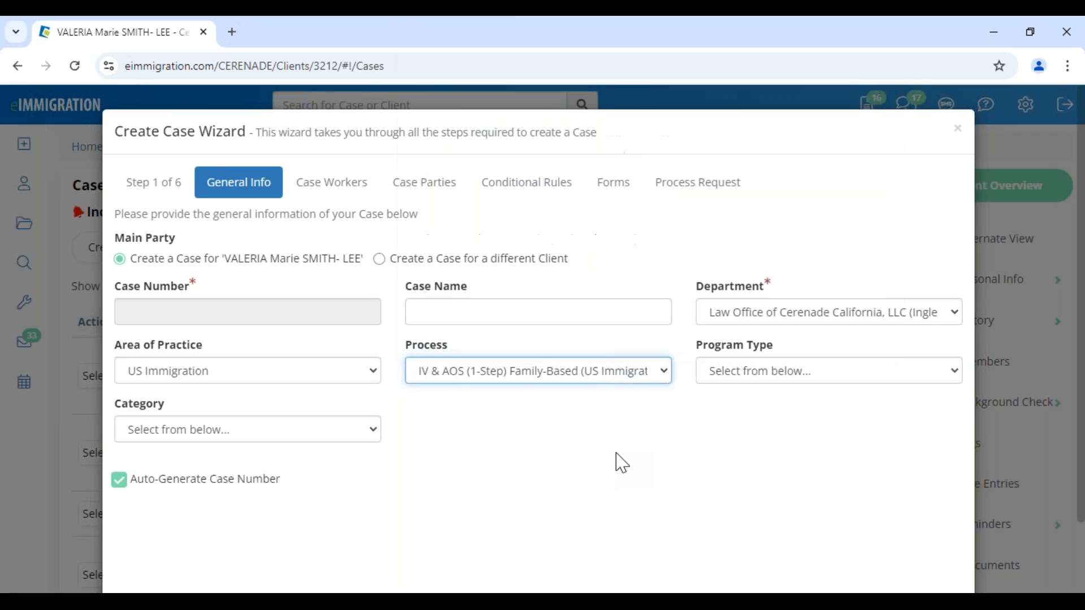
left_click(744, 373)
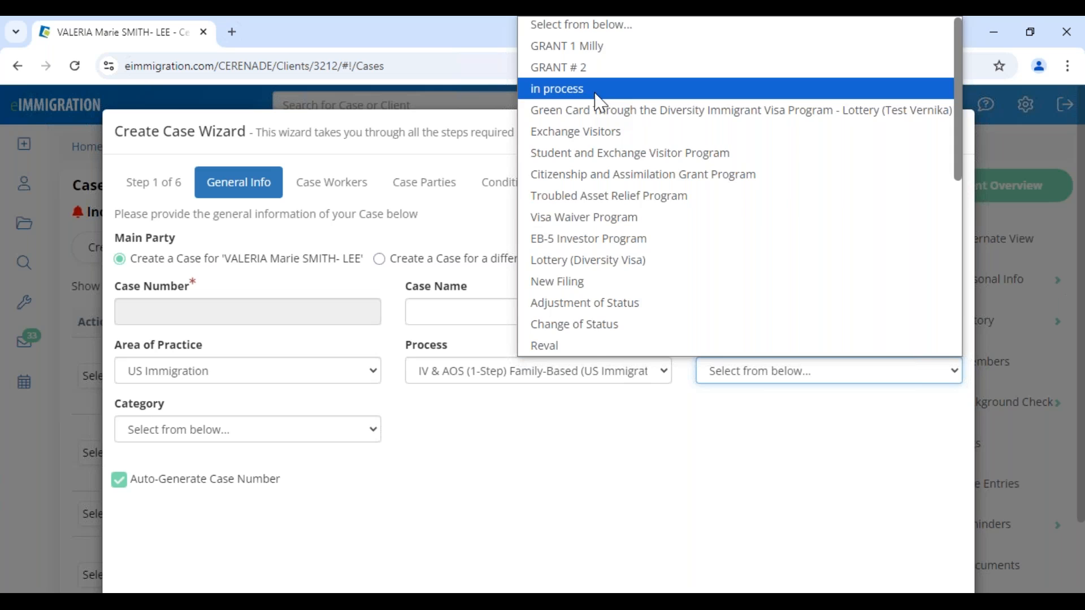
scroll(597, 236, "down", 6)
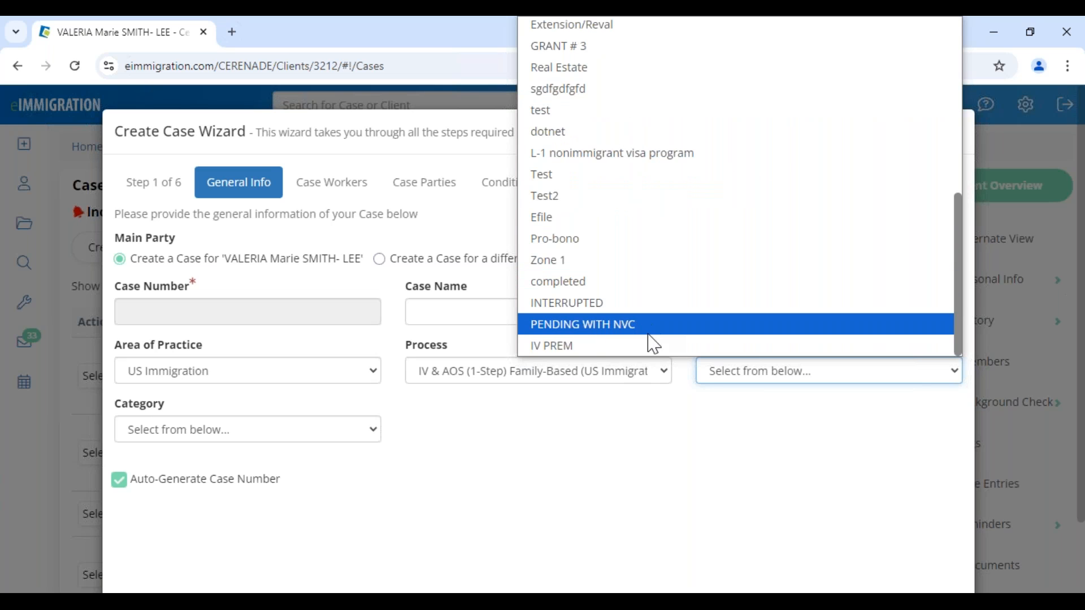
left_click(818, 377)
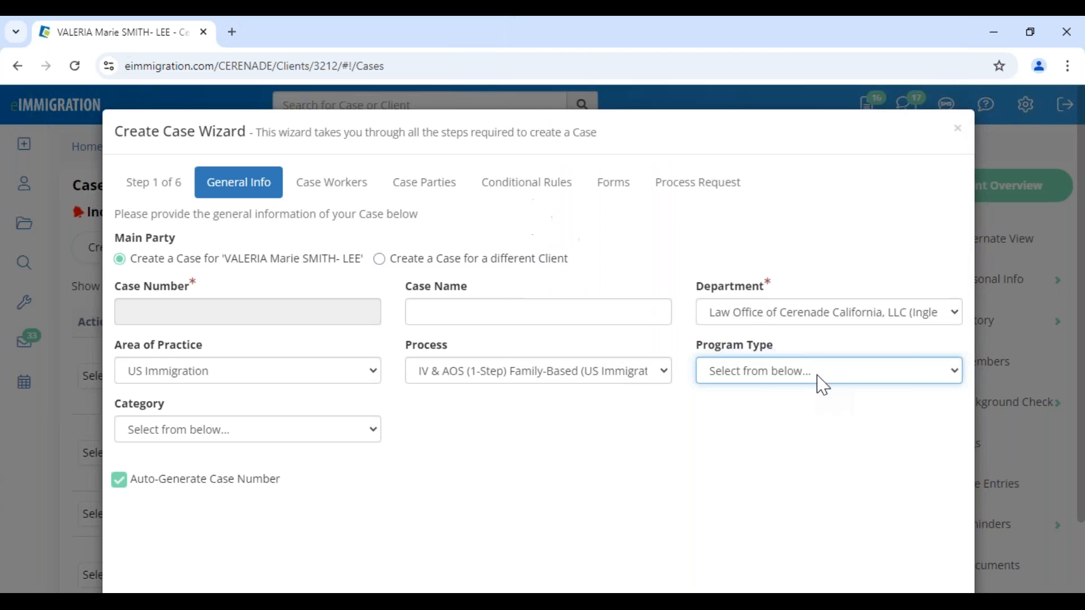
left_click(756, 379)
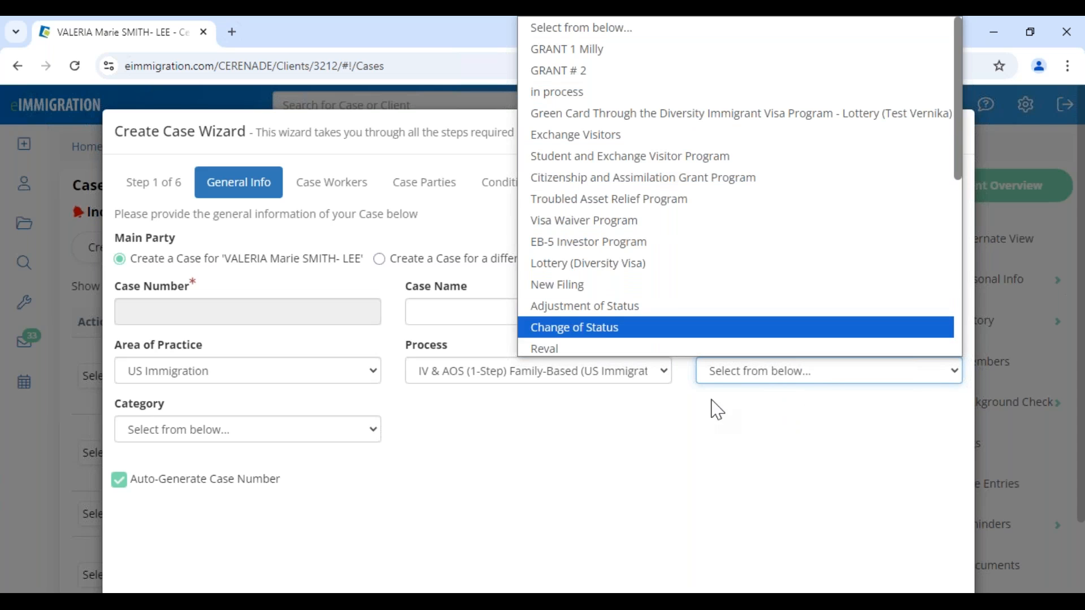
left_click(710, 371)
left_click_drag(698, 349, 781, 349)
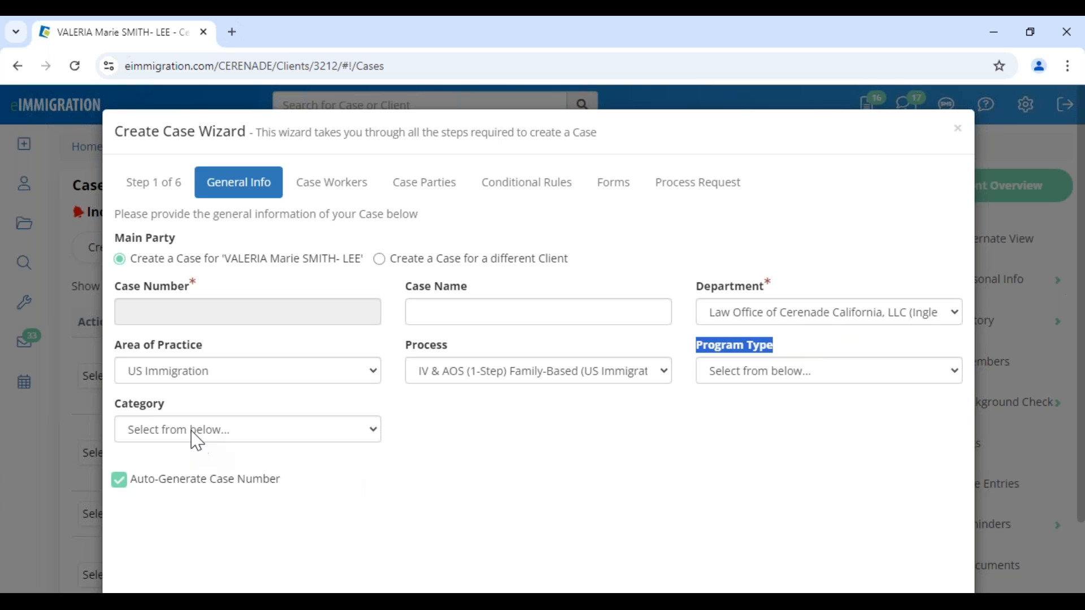
- Choose Family Based as the category, replacing Taxes, and advance to the Case Workers step
left_click(157, 429)
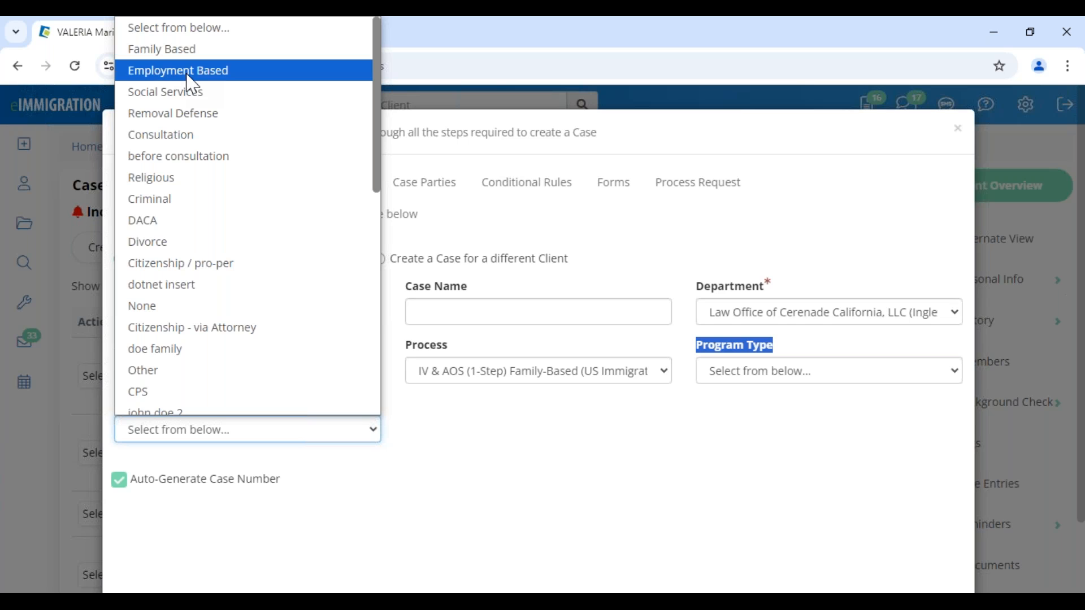
scroll(215, 350, "down", 8)
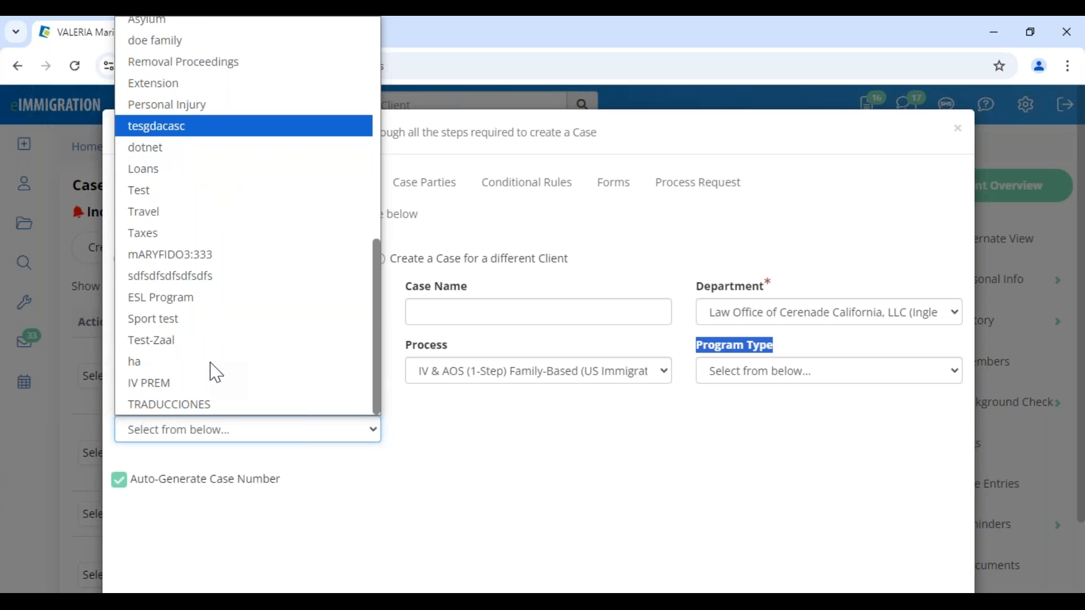
left_click(181, 234)
left_click(186, 430)
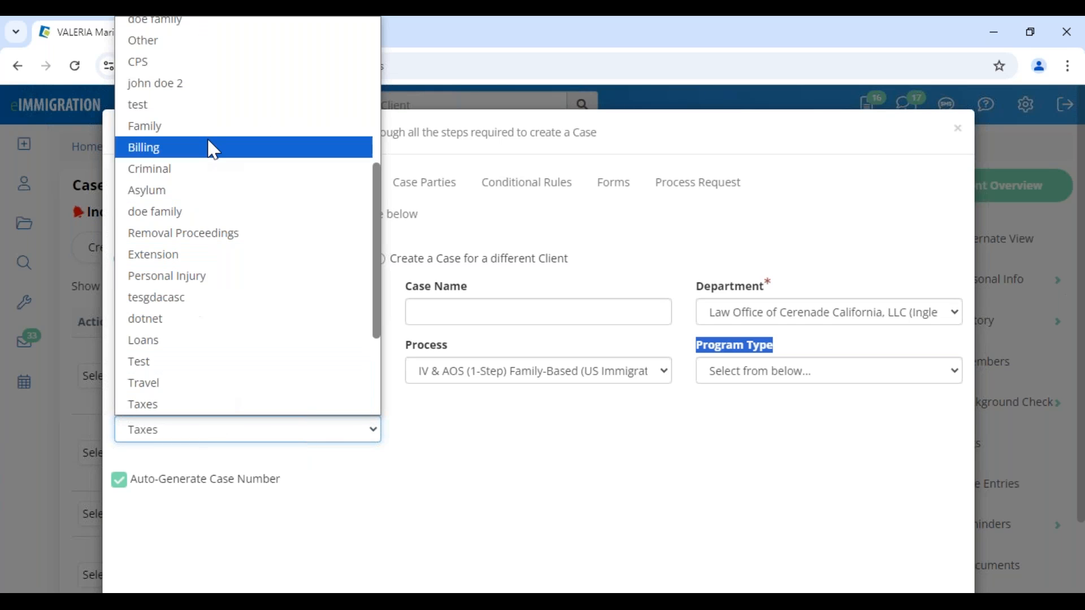
scroll(206, 283, "up", 6)
left_click(187, 54)
left_click(565, 494)
scroll(746, 528, "down", 2)
left_click(949, 551)
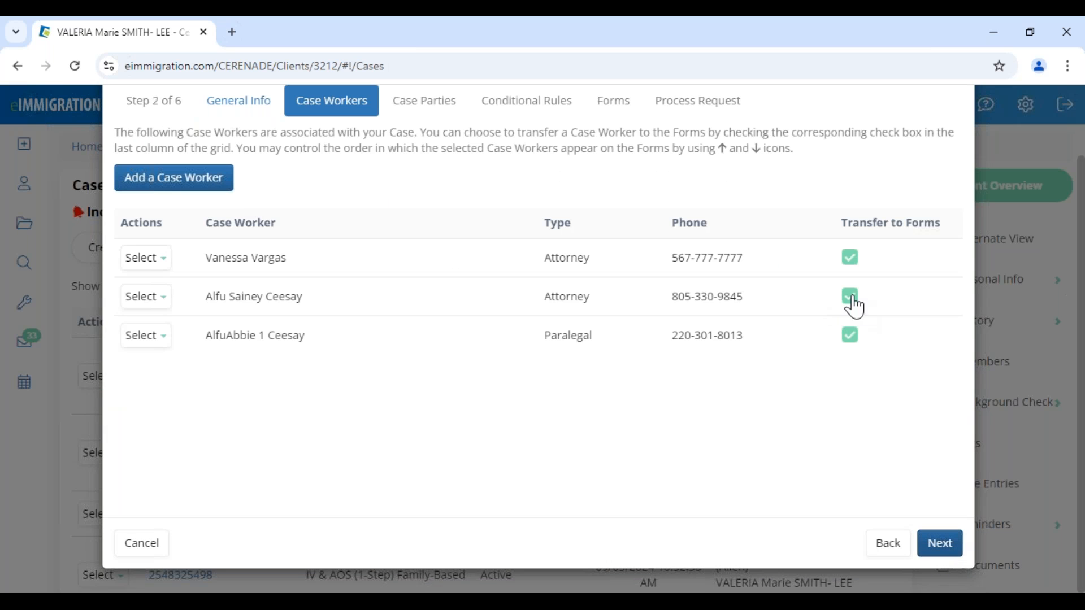
- Untick Transfer to Forms for the second attorney and the paralegal, then continue to Case Parties
left_click(853, 299)
left_click(848, 337)
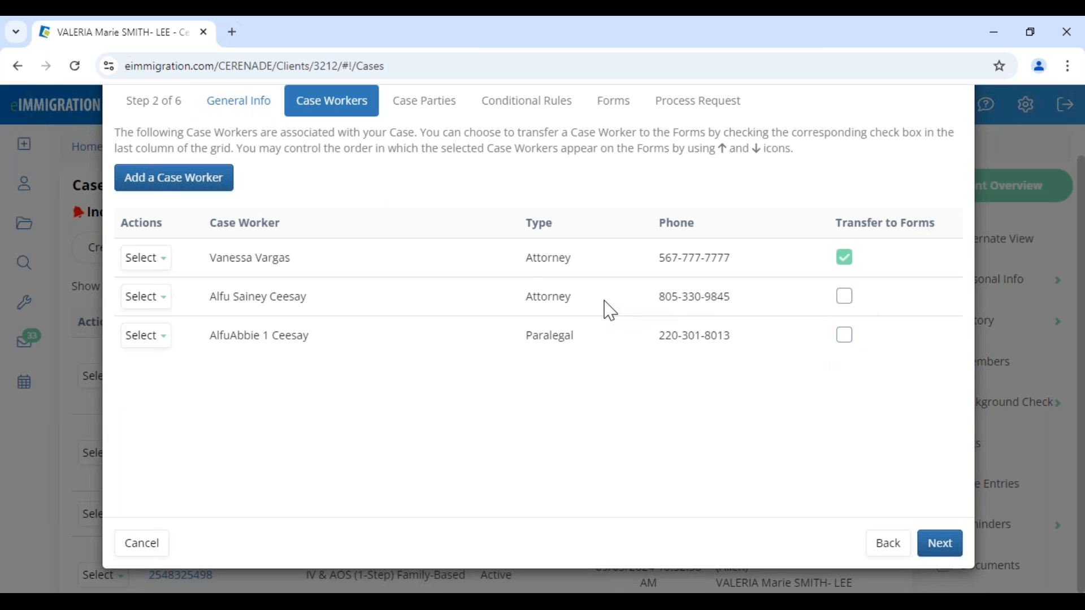
left_click_drag(523, 260, 622, 272)
left_click_drag(831, 230, 921, 243)
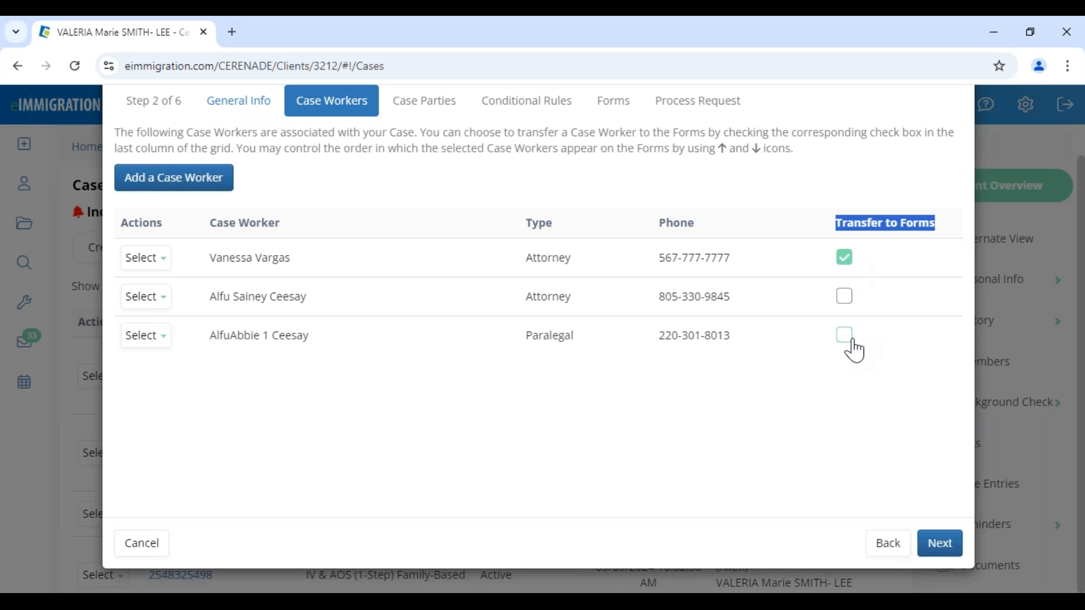
left_click(940, 551)
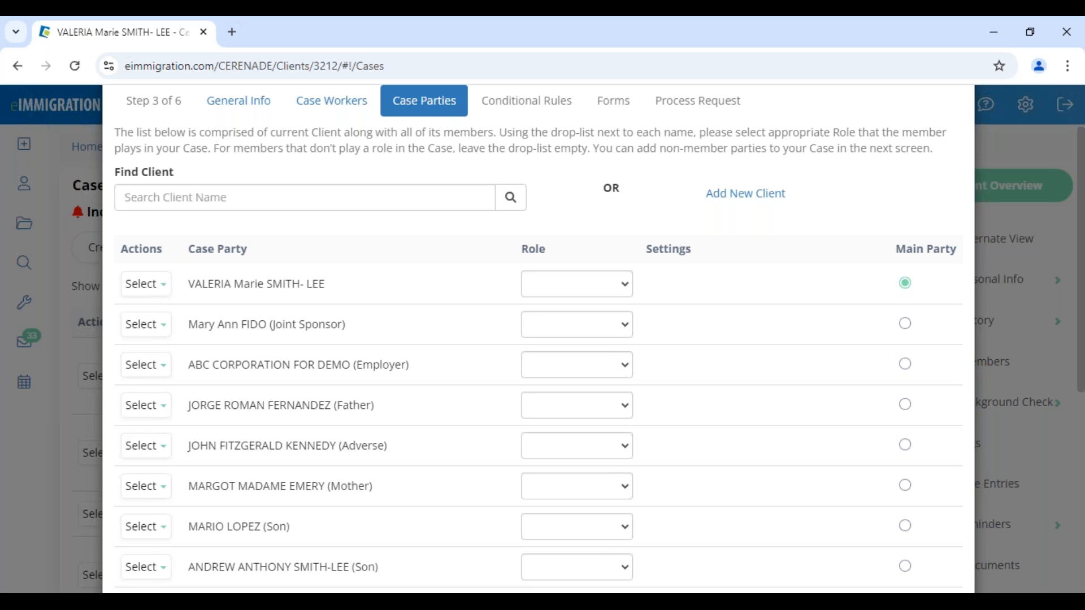
- Set the main party's role to Petitioner
left_click_drag(307, 485, 396, 504)
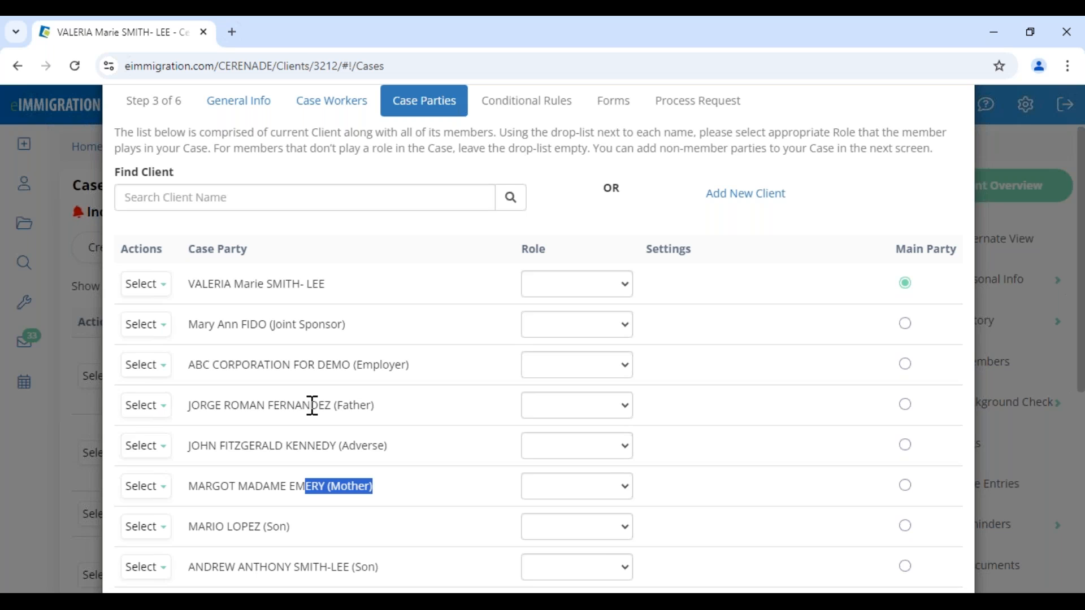
left_click_drag(311, 406, 396, 419)
left_click(564, 288)
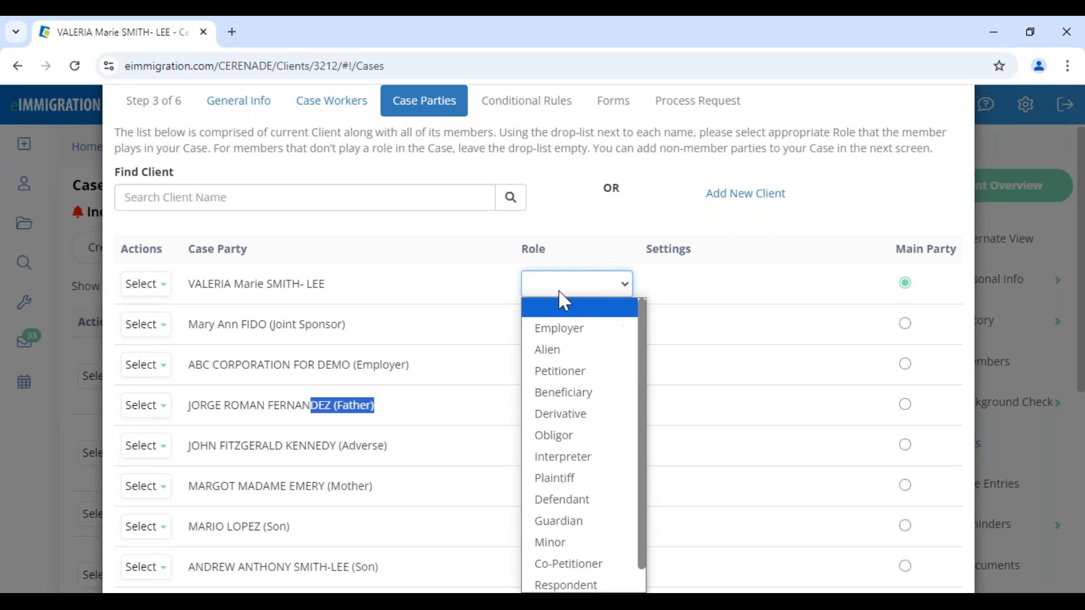
left_click(577, 378)
- Set the spouse's role to Alien and advance to Conditional Rules
scroll(504, 506, "down", 3)
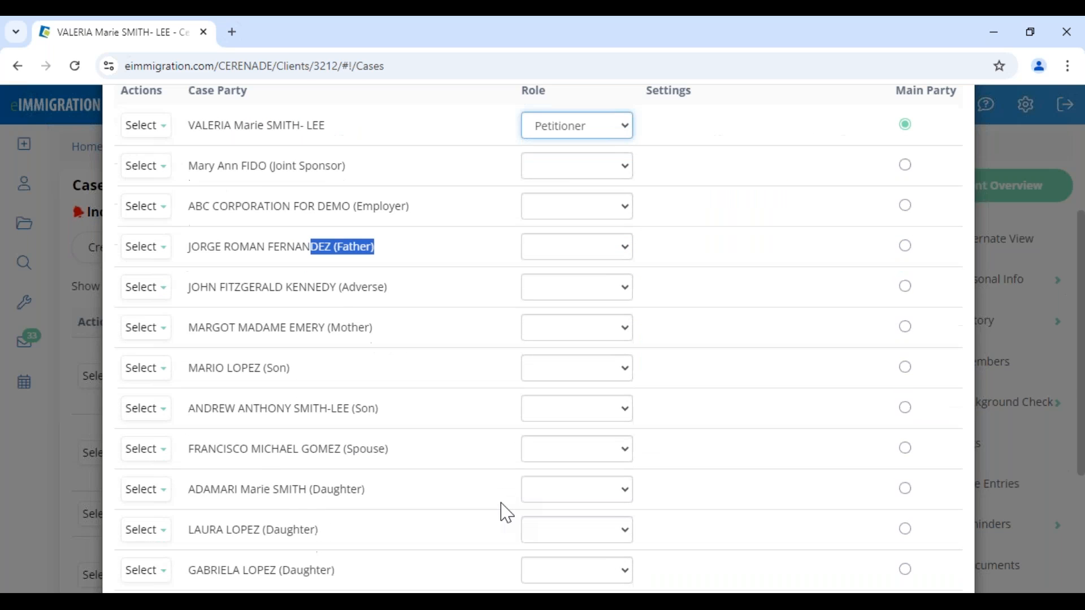
left_click(556, 445)
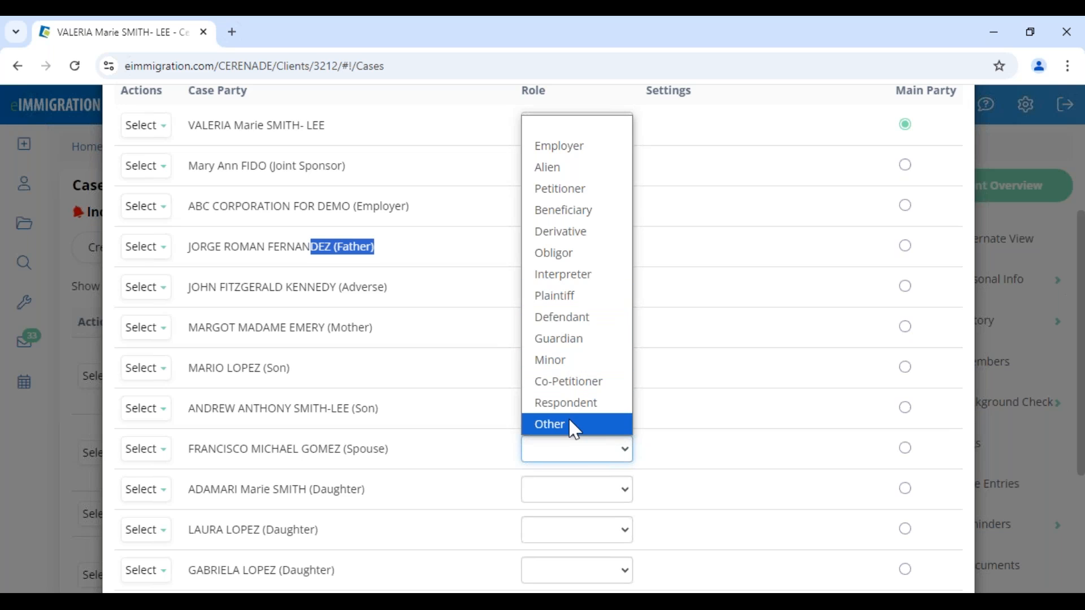
left_click(551, 167)
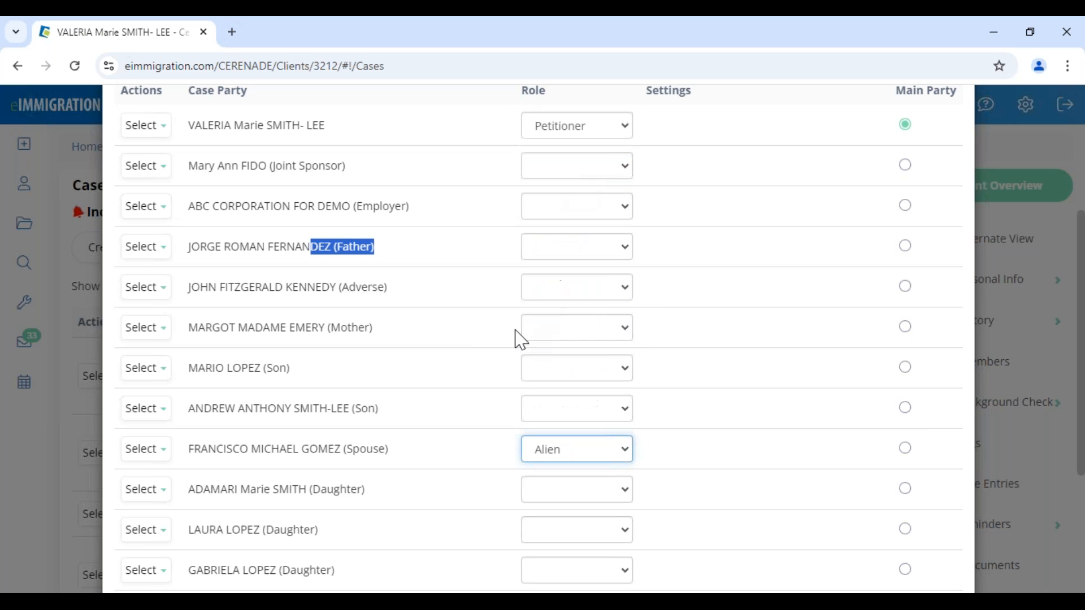
left_click_drag(336, 450, 453, 465)
scroll(461, 466, "down", 4)
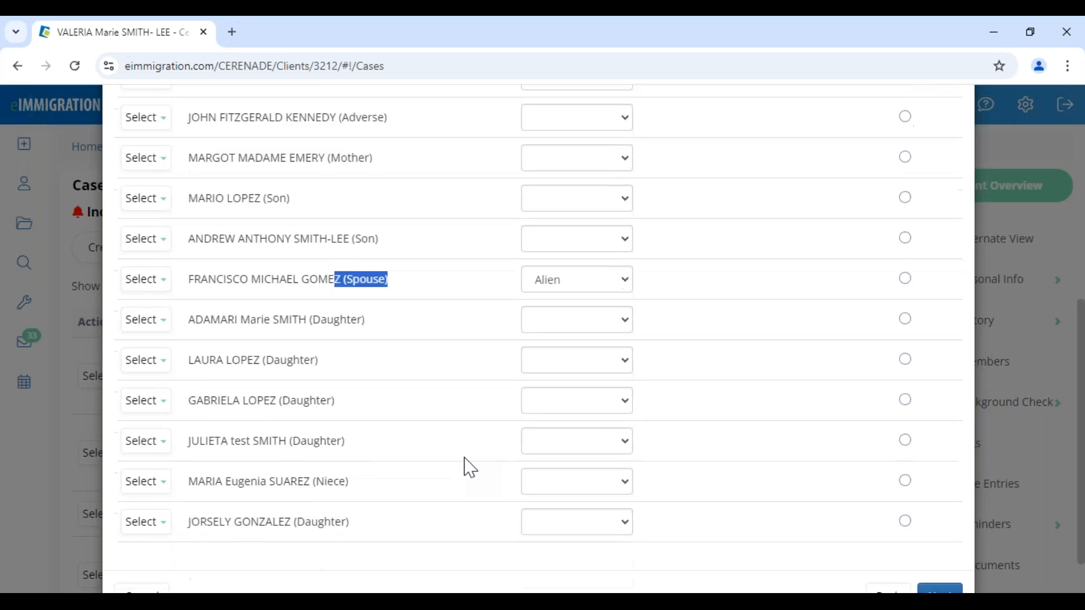
left_click(556, 236)
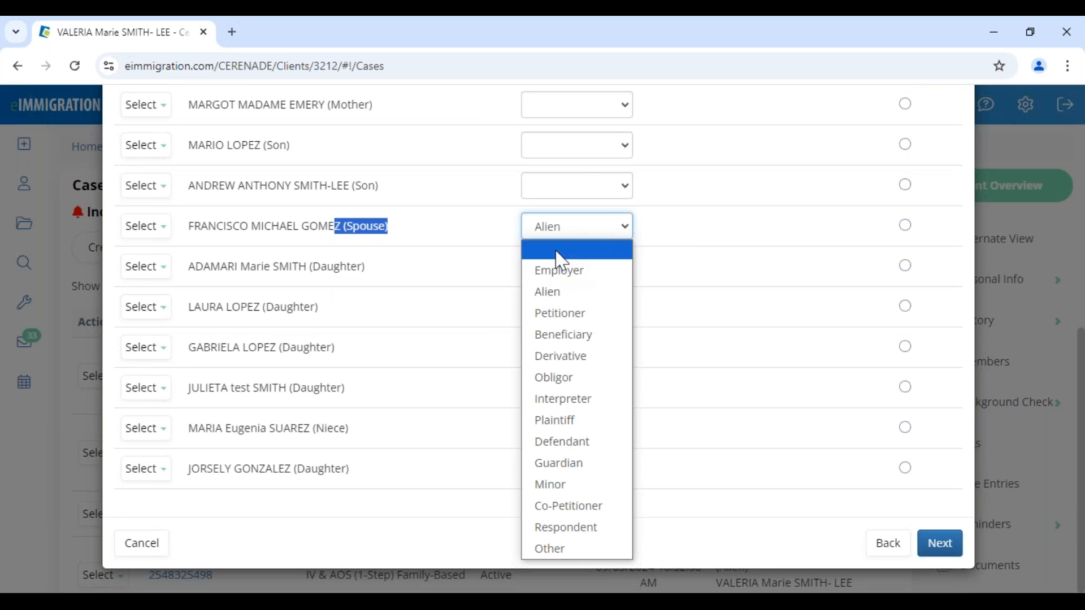
left_click(465, 230)
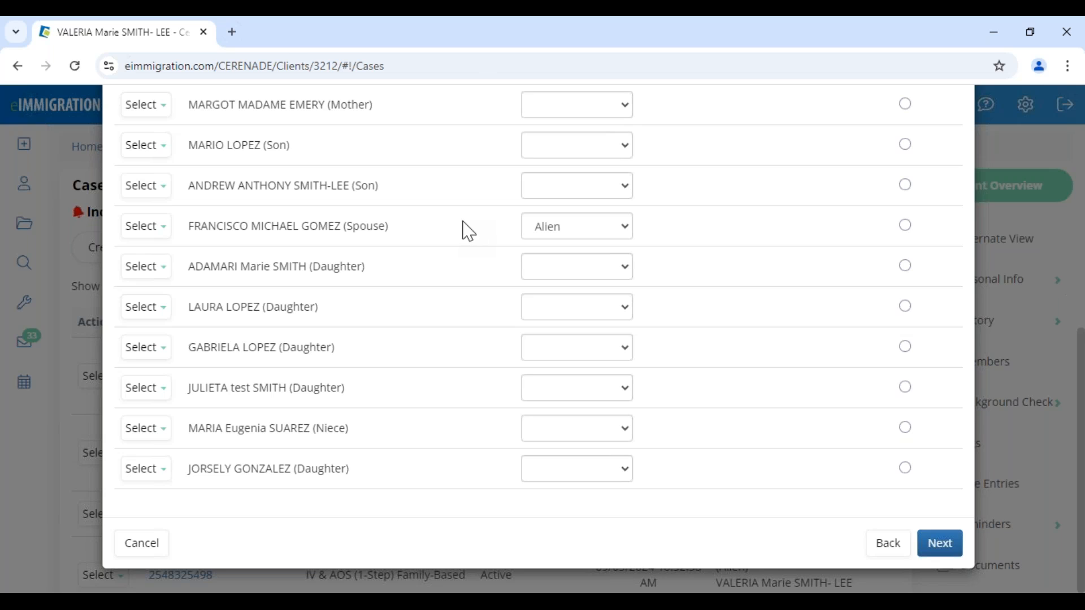
left_click(940, 544)
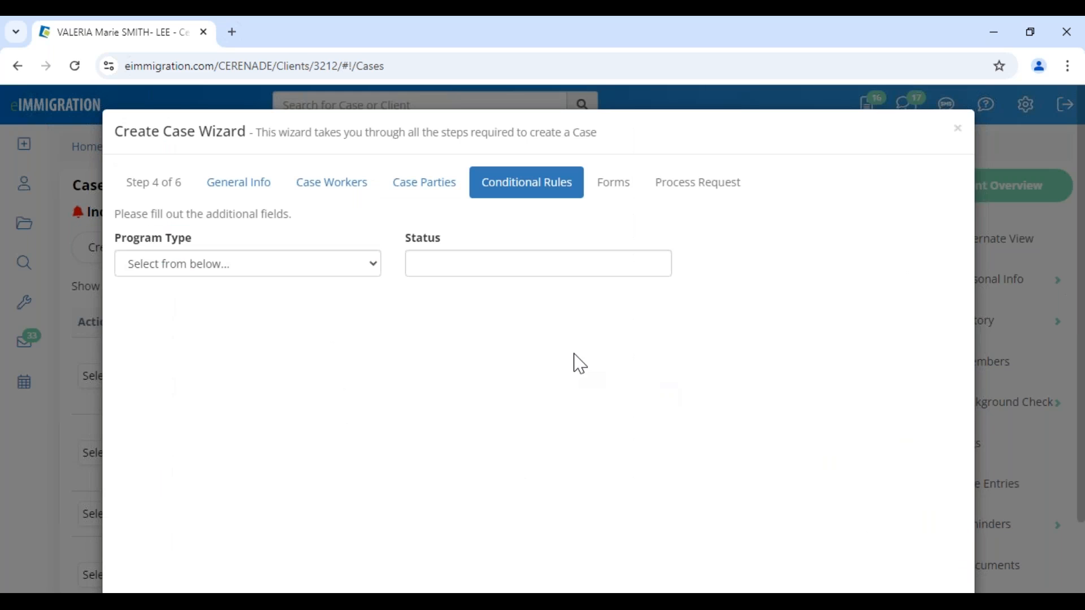
- Choose GRANT # 2 as the Program Type and advance to the Forms step
left_click(208, 273)
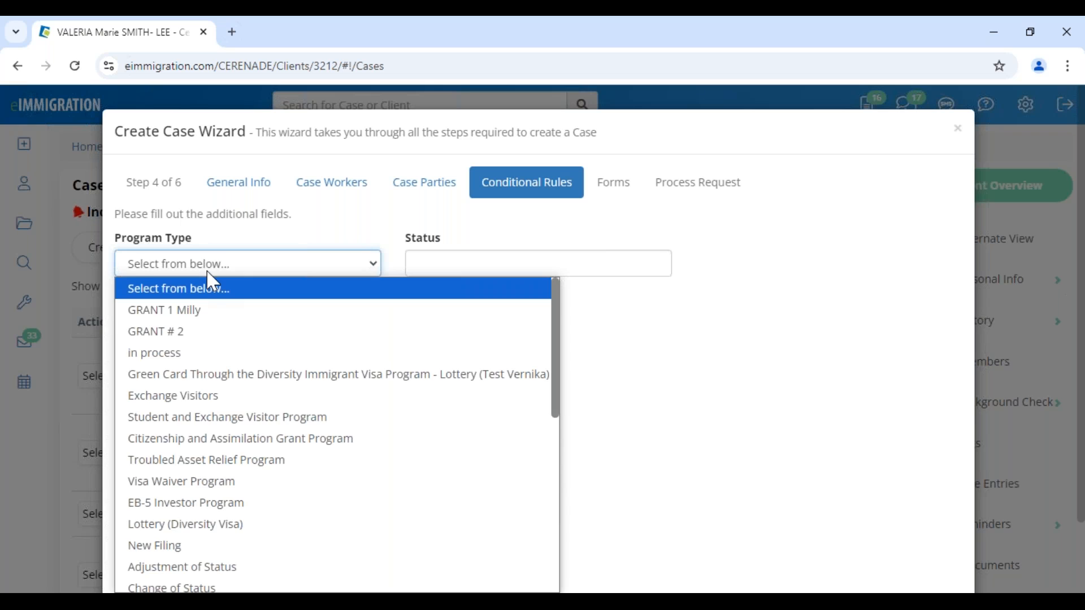
left_click(210, 331)
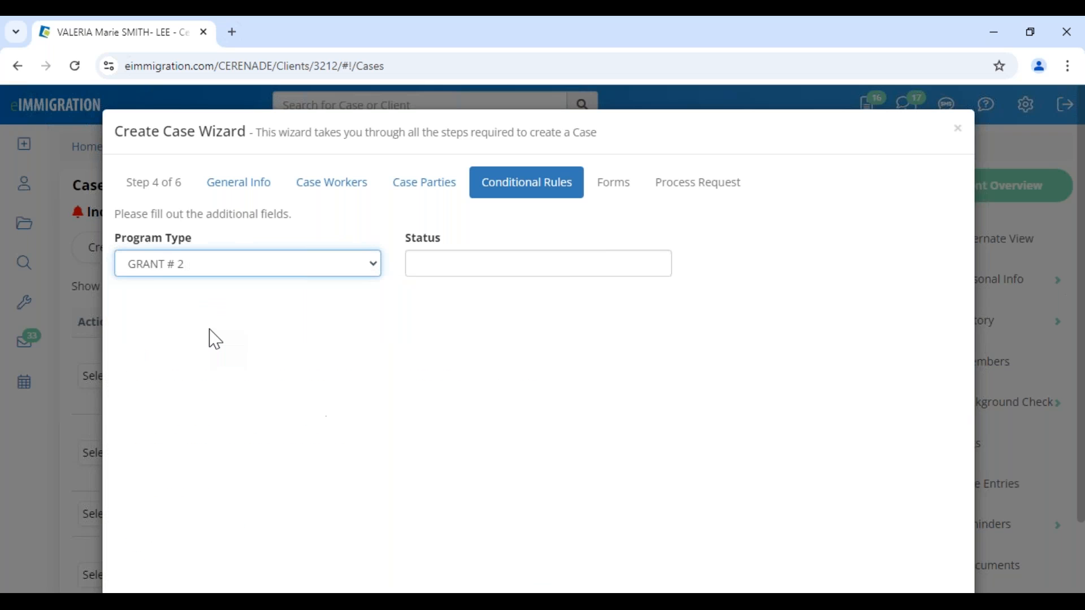
left_click(210, 272)
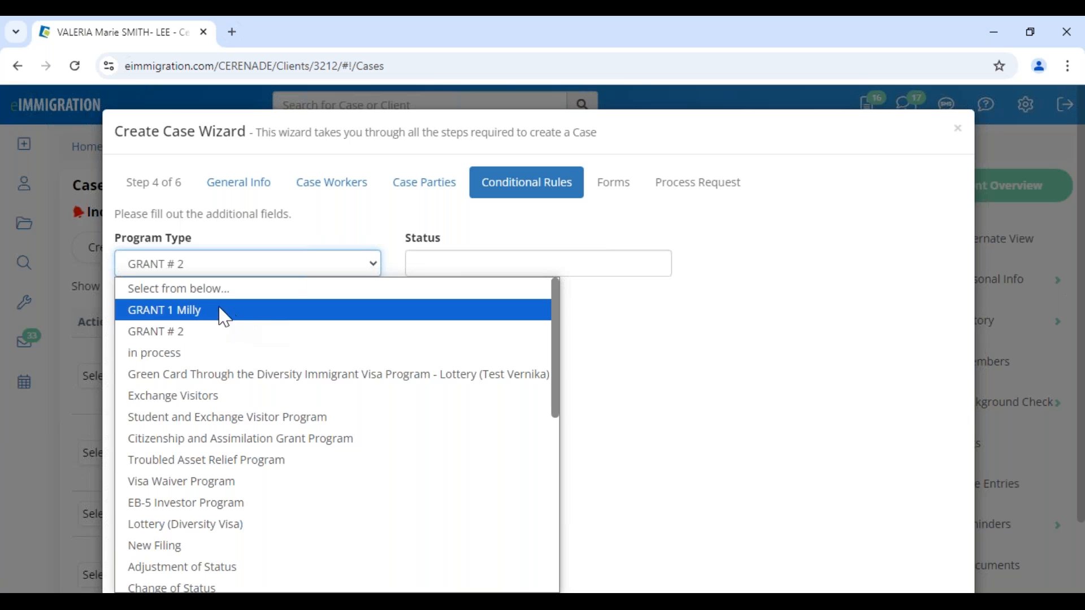
left_click(178, 289)
scroll(872, 467, "down", 2)
left_click(933, 545)
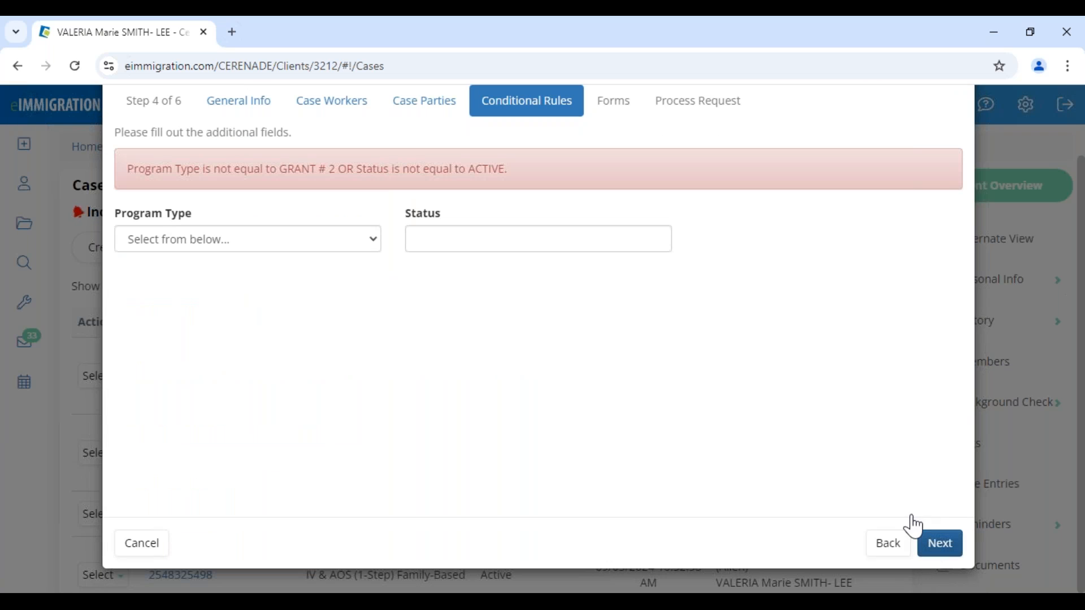
left_click(252, 245)
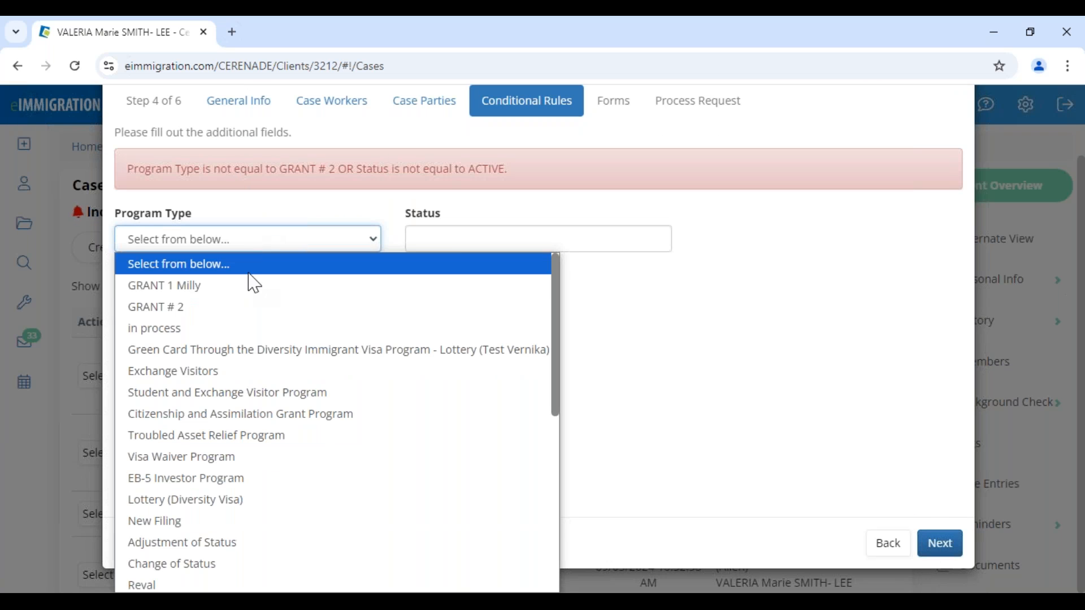
left_click(249, 308)
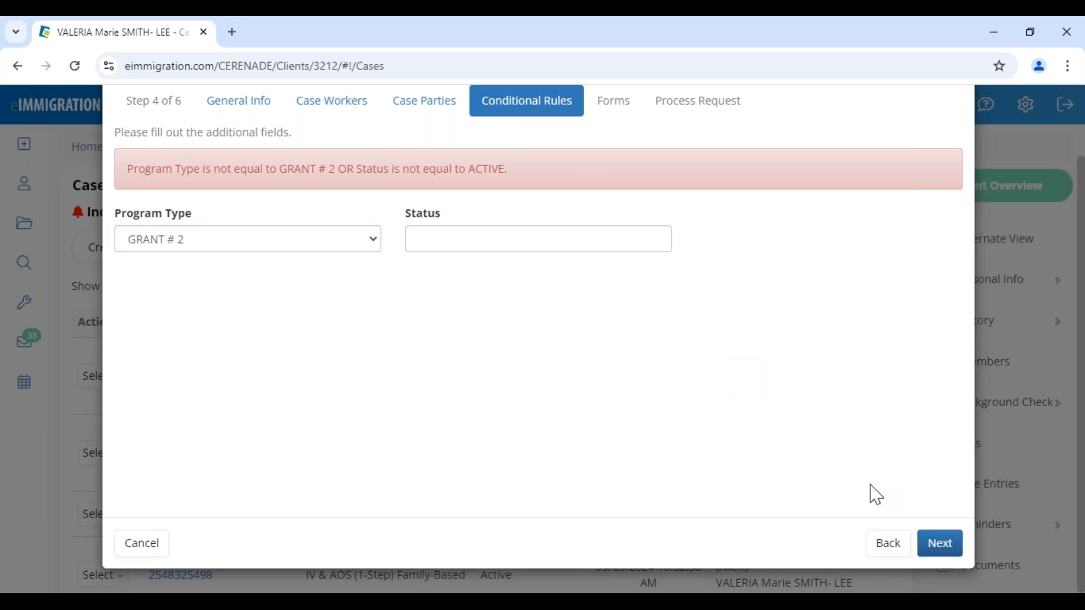
left_click(934, 546)
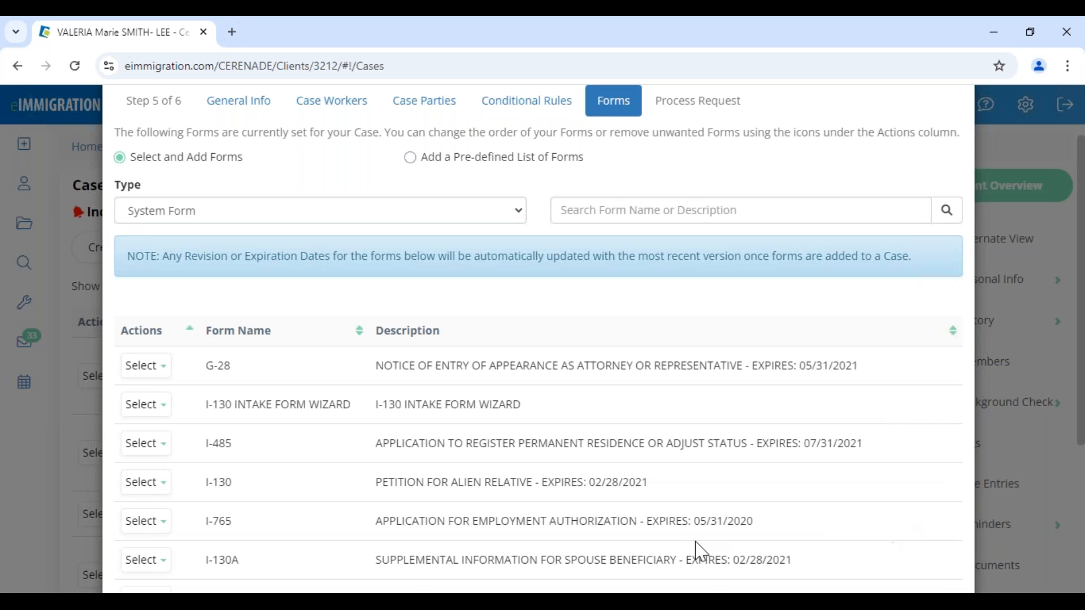
- Review the default forms list (G-28, I-130, I-485, I-765) and create the case
scroll(360, 438, "down", 4)
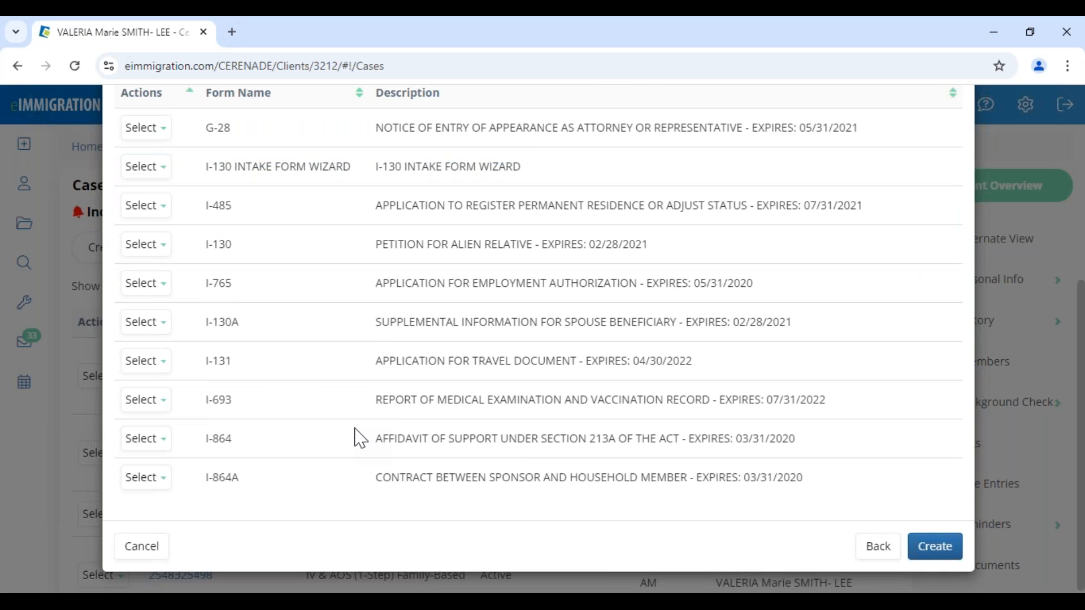
scroll(360, 438, "up", 4)
left_click_drag(193, 296, 286, 296)
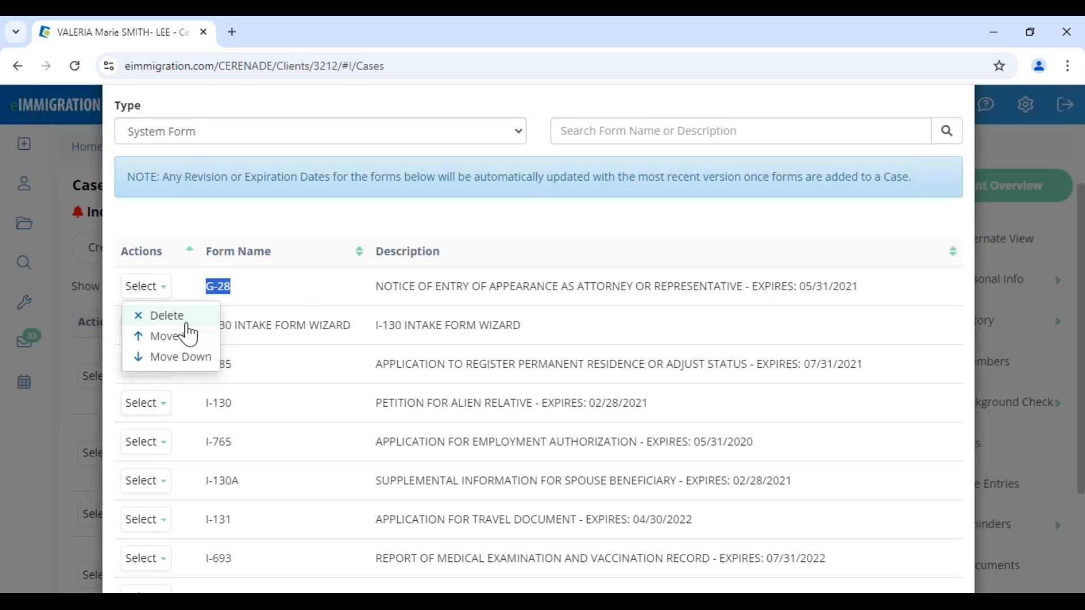
left_click_drag(203, 406, 257, 417)
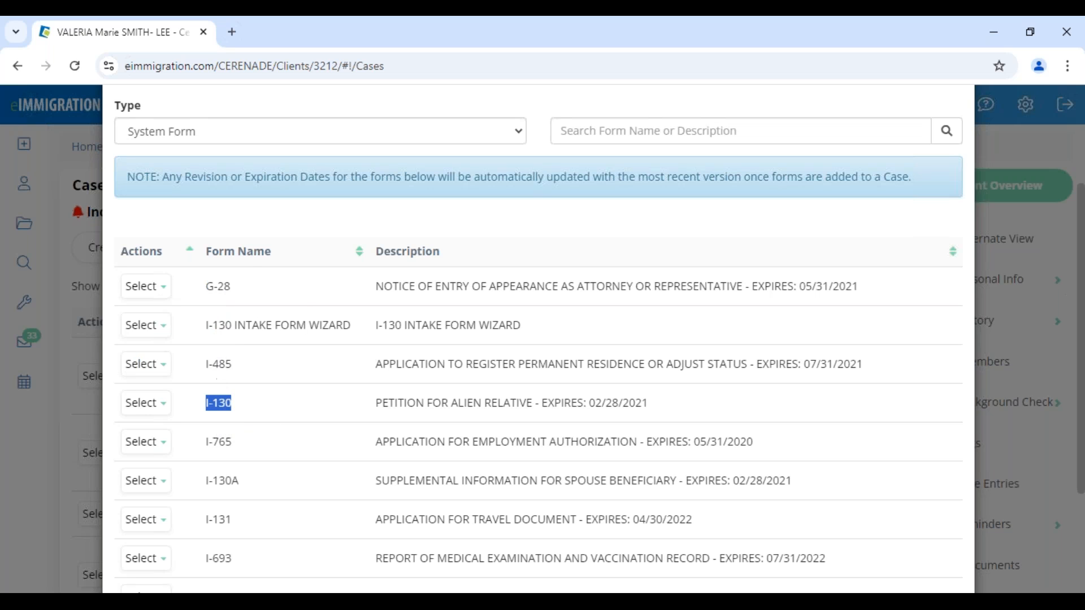
left_click(286, 451)
scroll(274, 383, "down", 3)
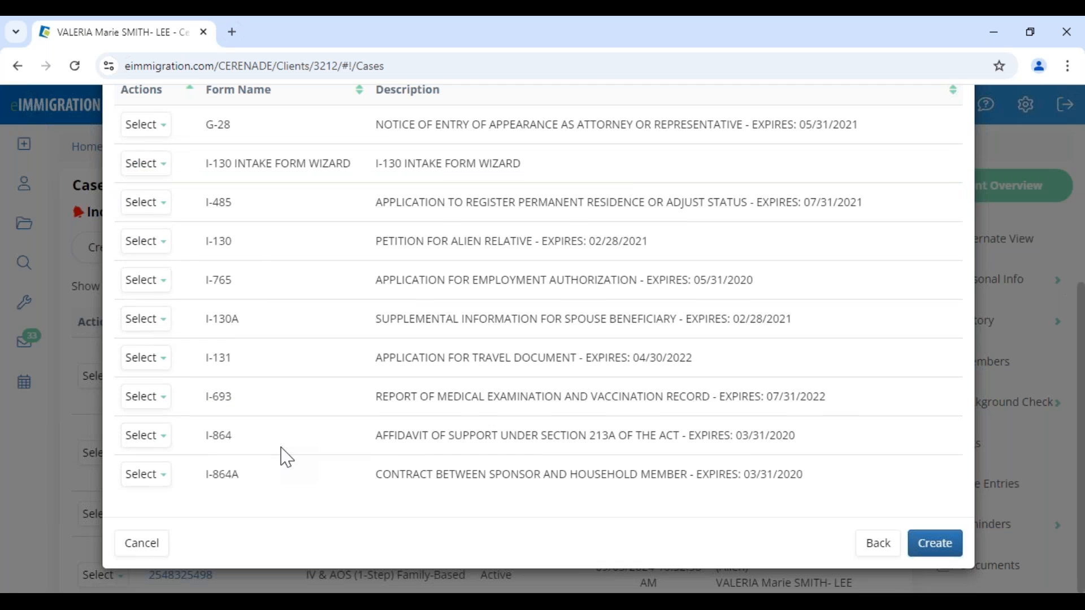
left_click(935, 543)
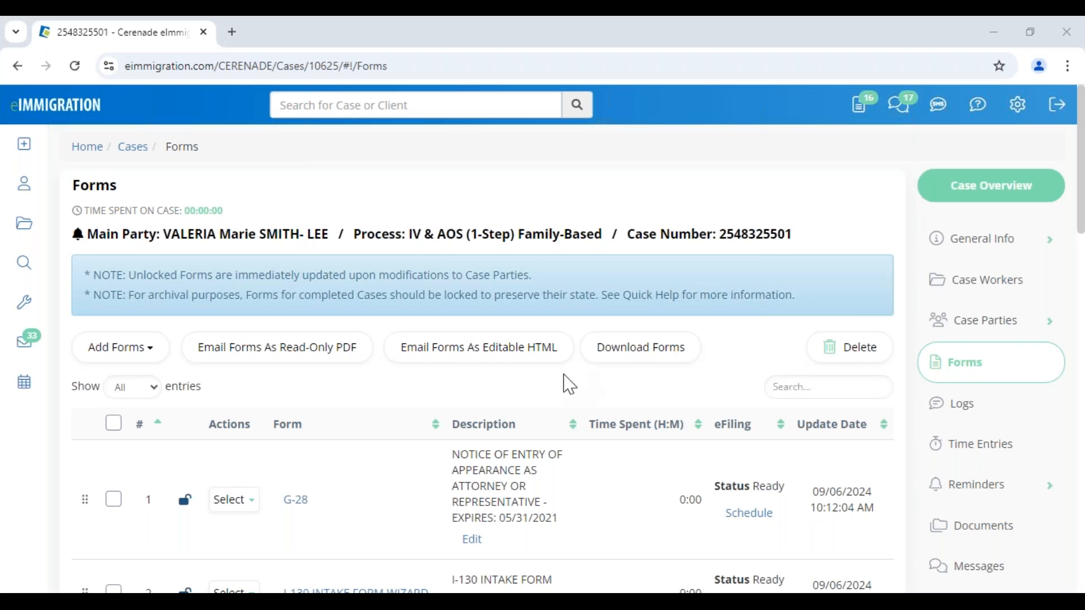
- Open the main party's client record in a new tab and dismiss its alerts
scroll(419, 458, "down", 8)
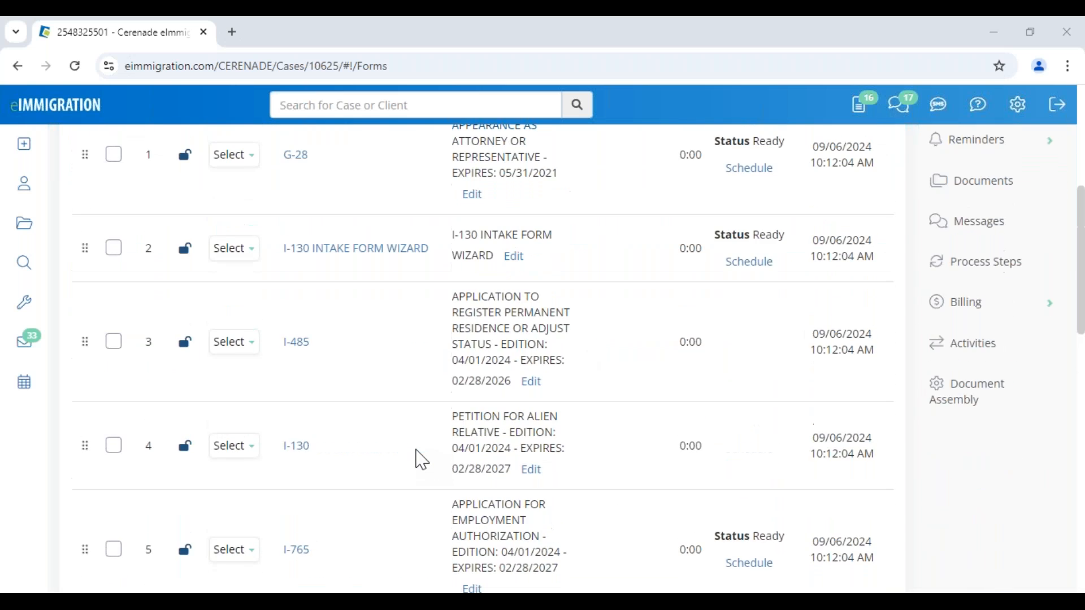
scroll(390, 373, "up", 8)
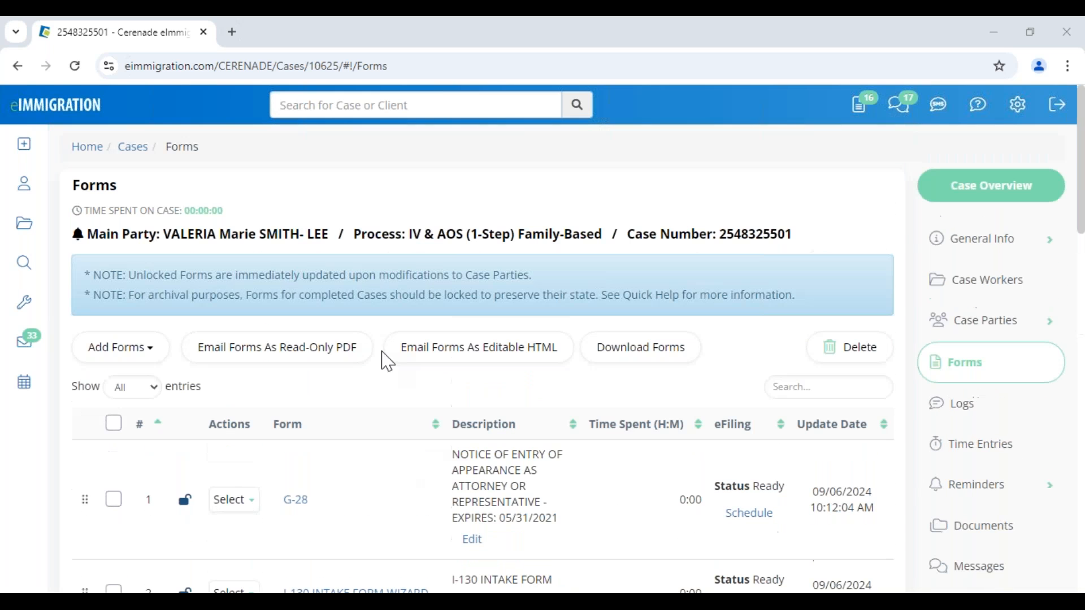
left_click(265, 246)
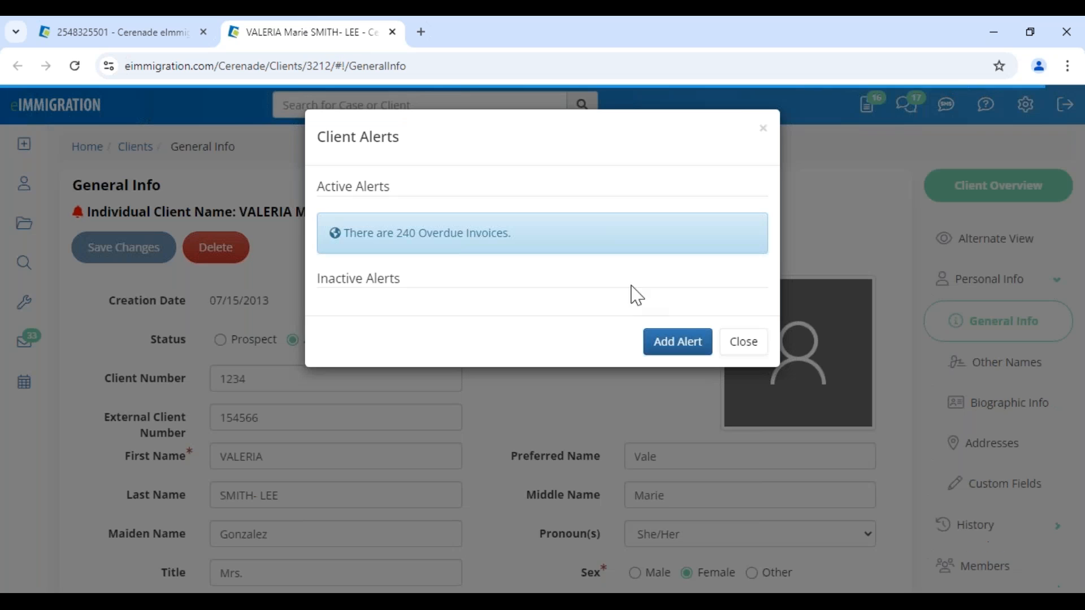
left_click(739, 342)
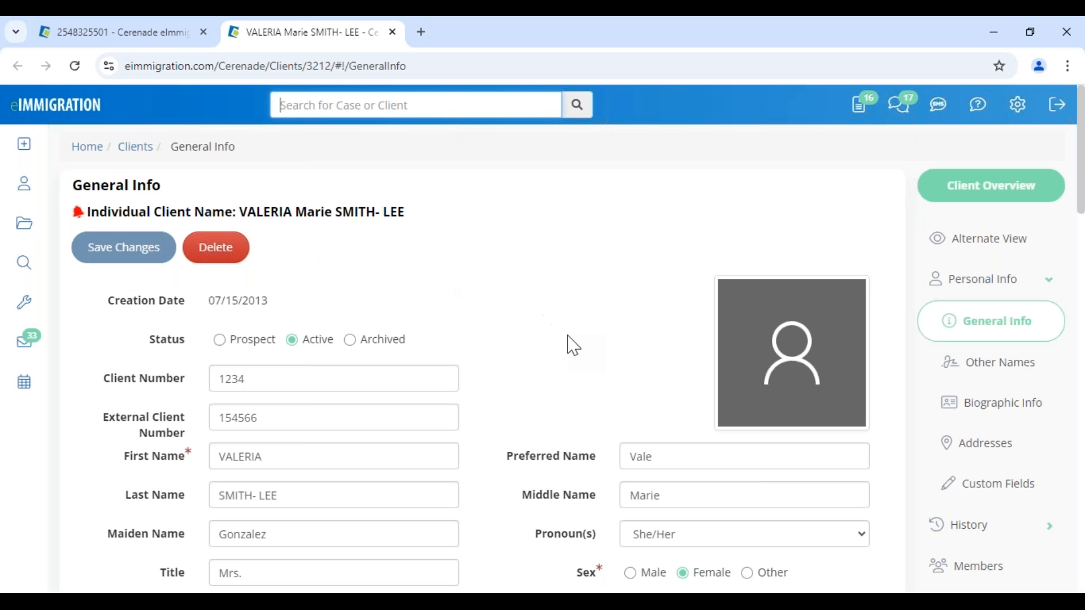
scroll(574, 346, "down", 8)
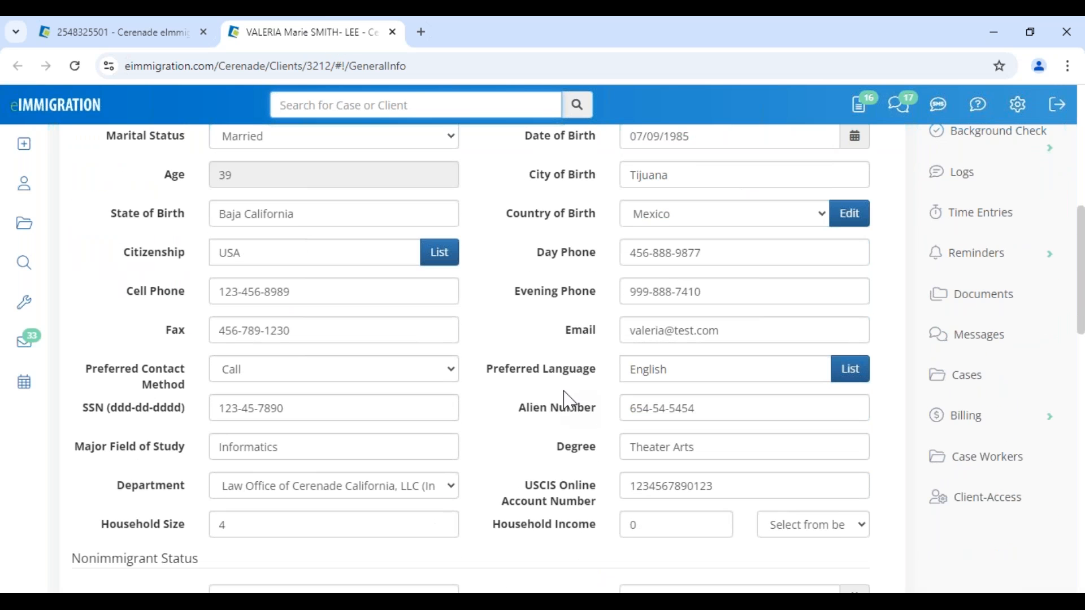
scroll(568, 396, "up", 10)
- Return to the case's Forms page and open the I-130 form
left_click(139, 34)
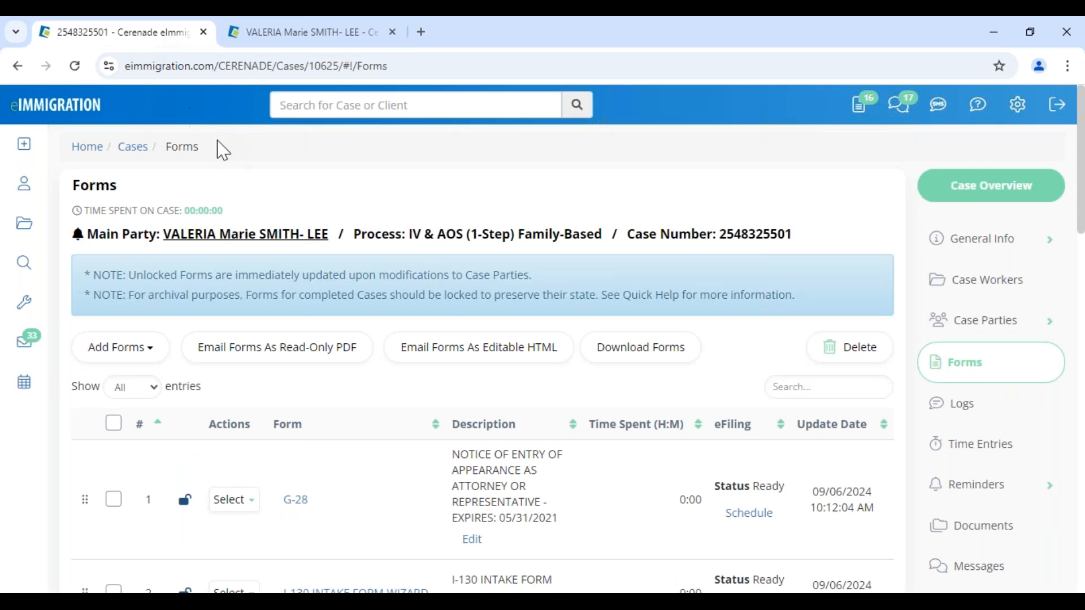
scroll(334, 252, "down", 9)
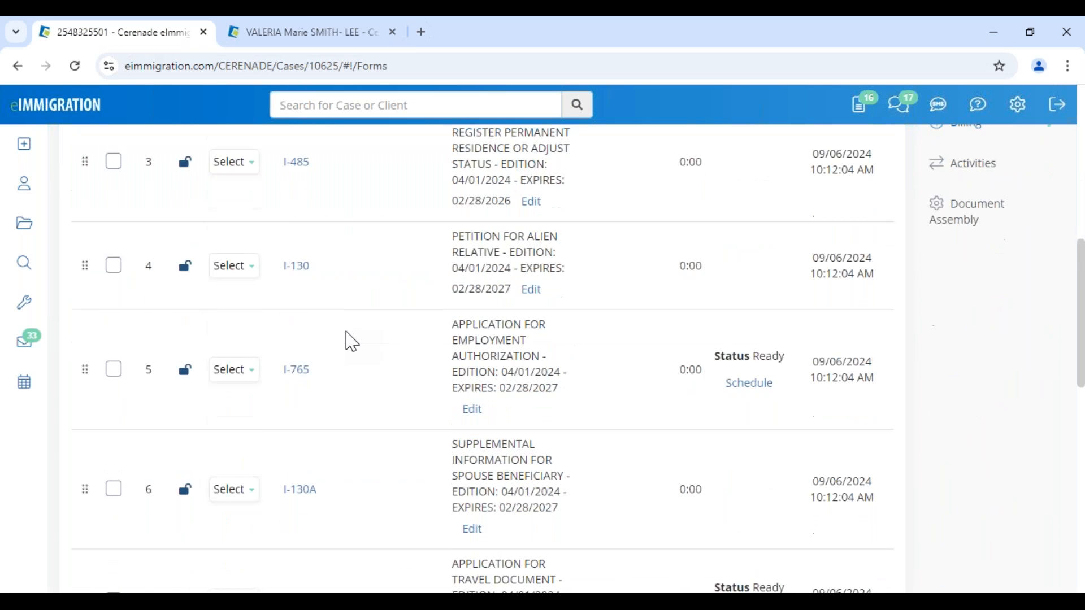
scroll(352, 340, "down", 1)
left_click(296, 240)
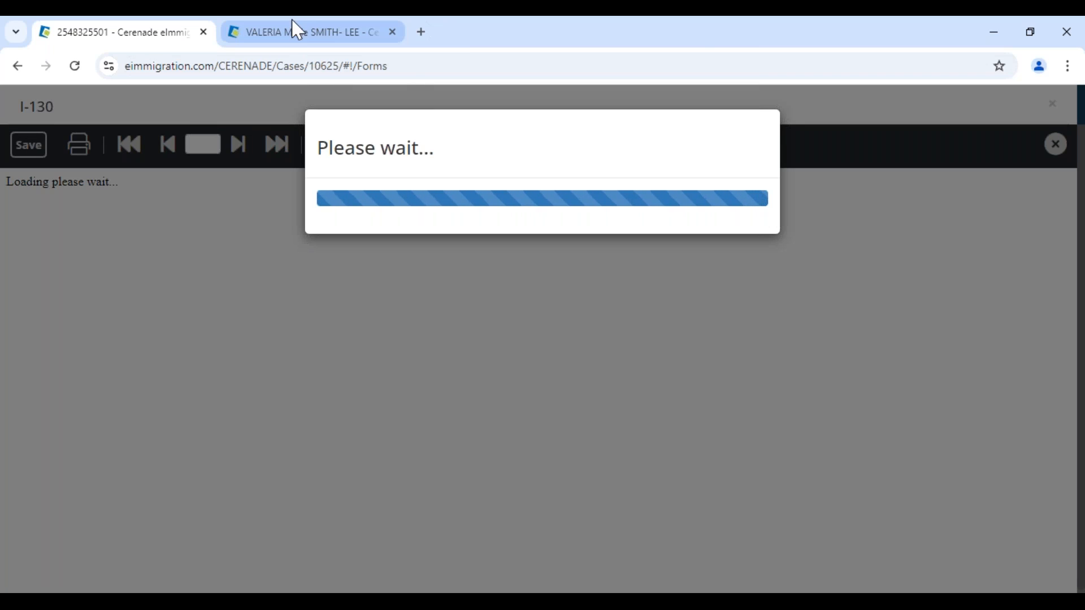
- Review the petitioner's name on the I-130's opening page
mouse_move(320, 39)
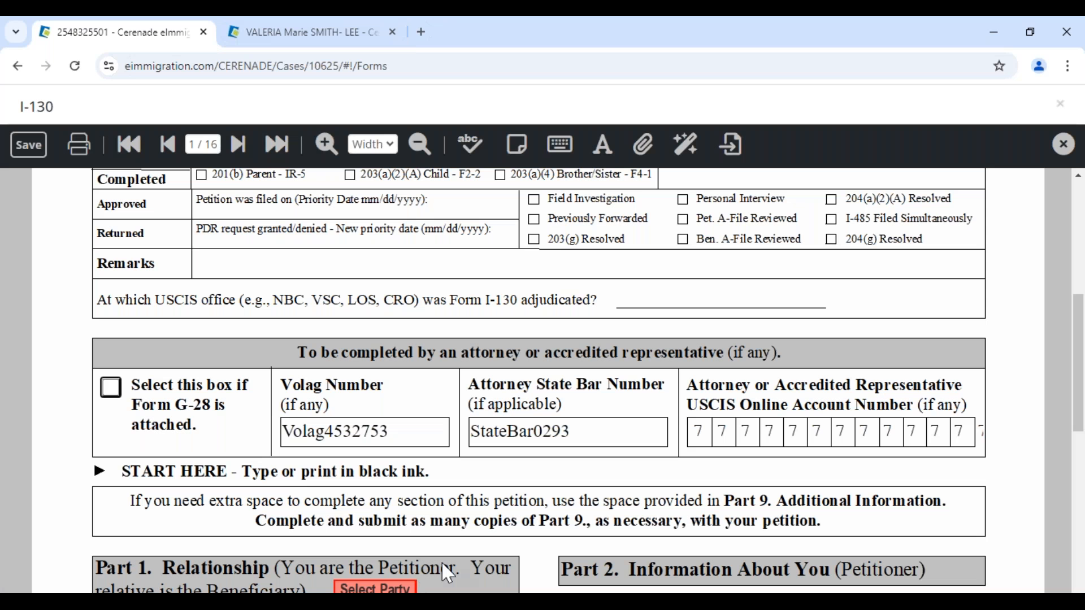
scroll(537, 383, "up", 6)
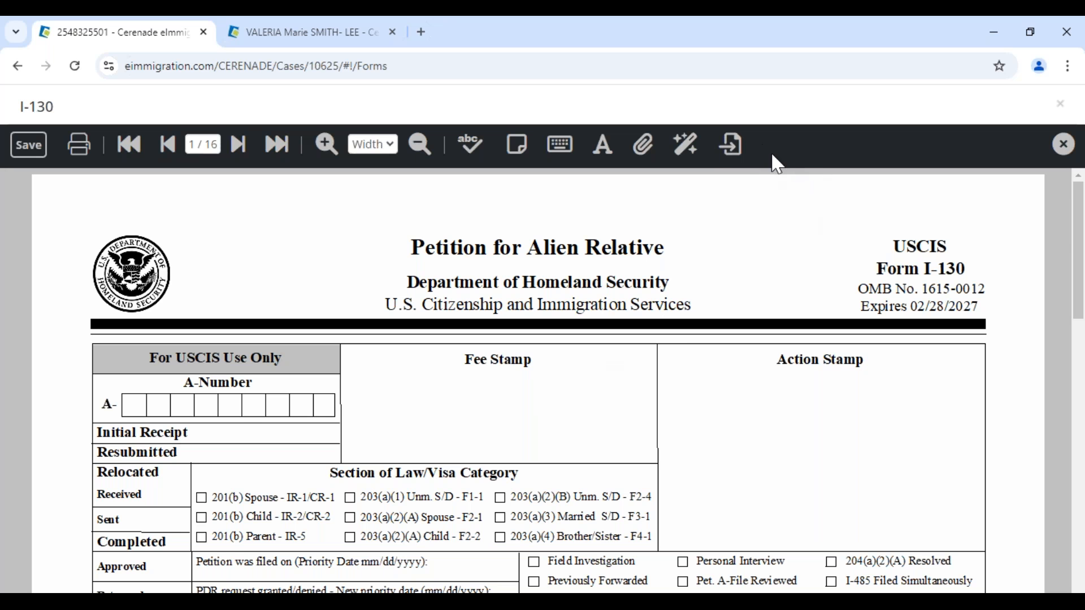
scroll(518, 378, "down", 6)
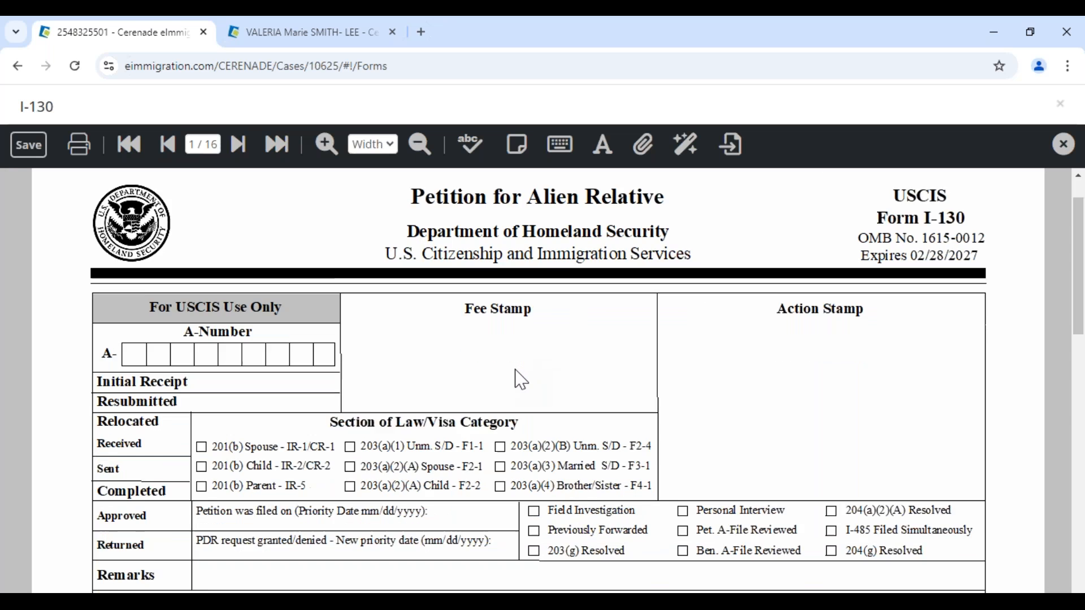
scroll(521, 380, "down", 2)
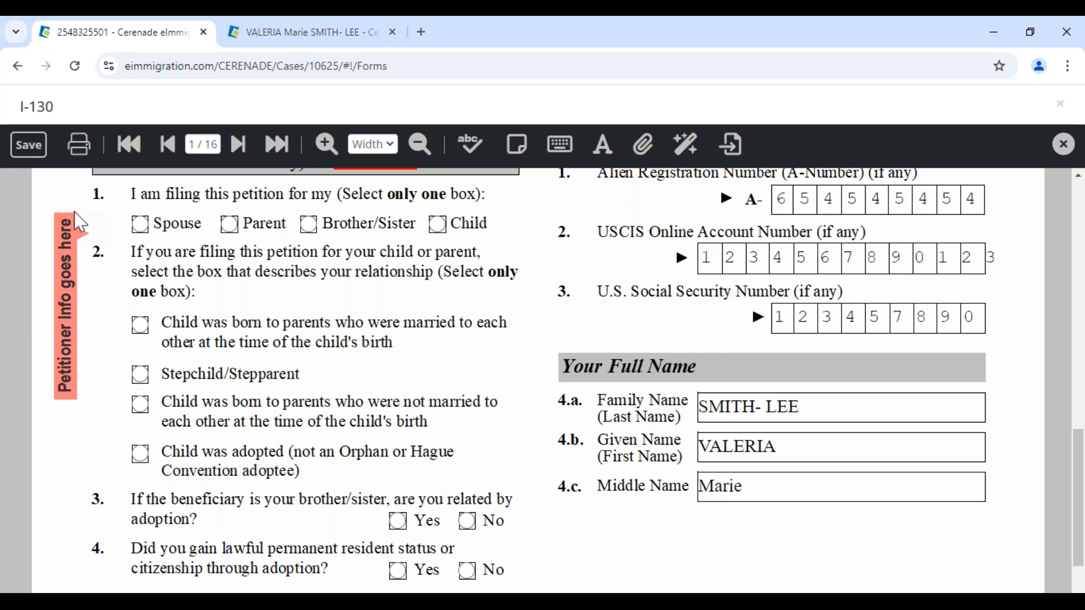
left_click(800, 446)
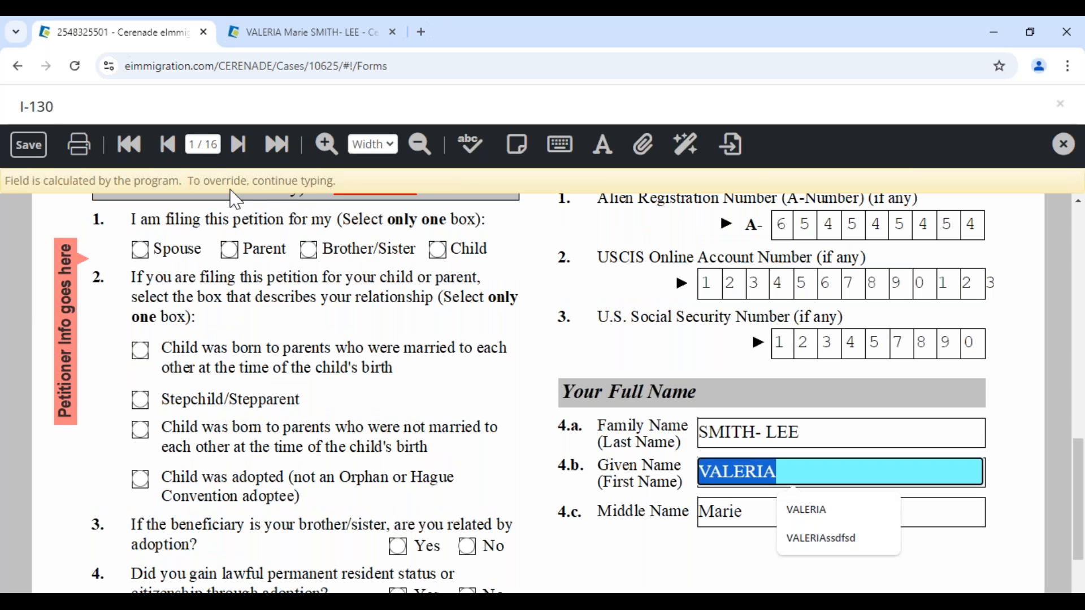
- Jump to page 5 and check the beneficiary's given name FRANCISCO
left_click(203, 144)
type("5")
key("Return")
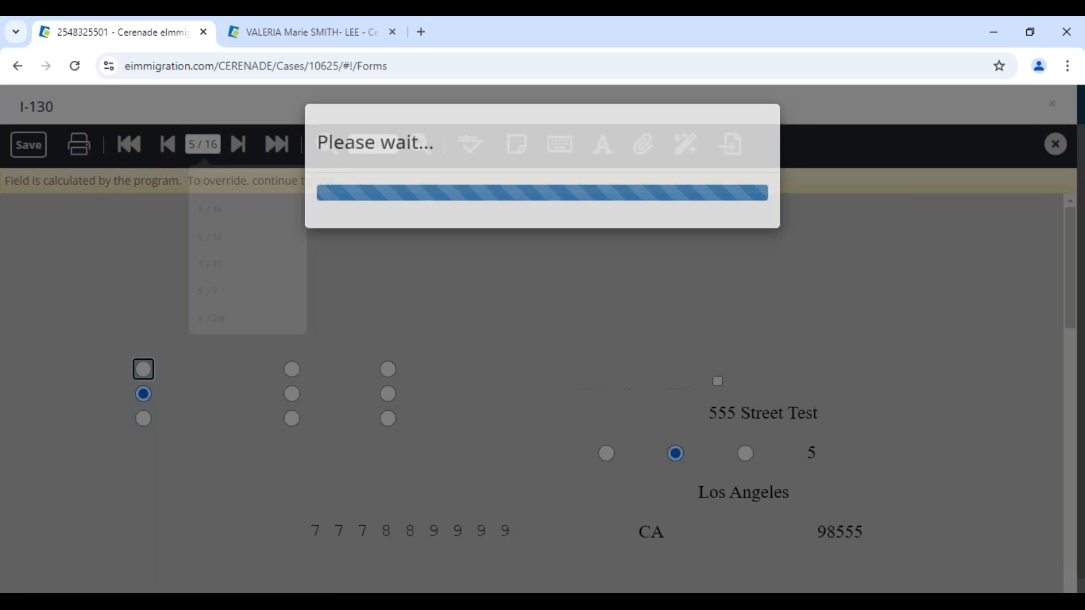
scroll(149, 438, "down", 5)
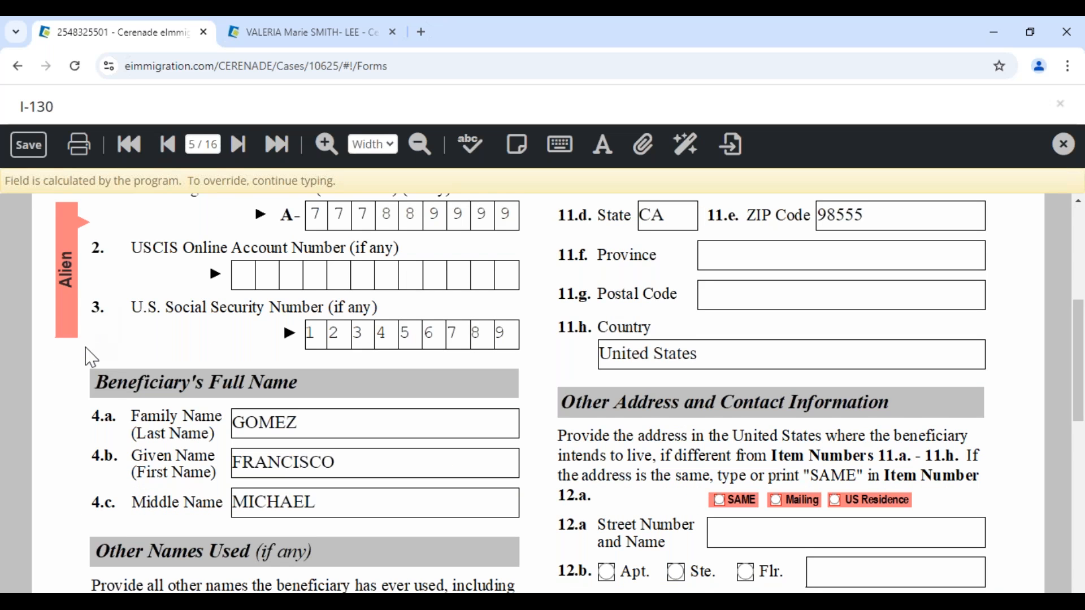
scroll(90, 358, "up", 2)
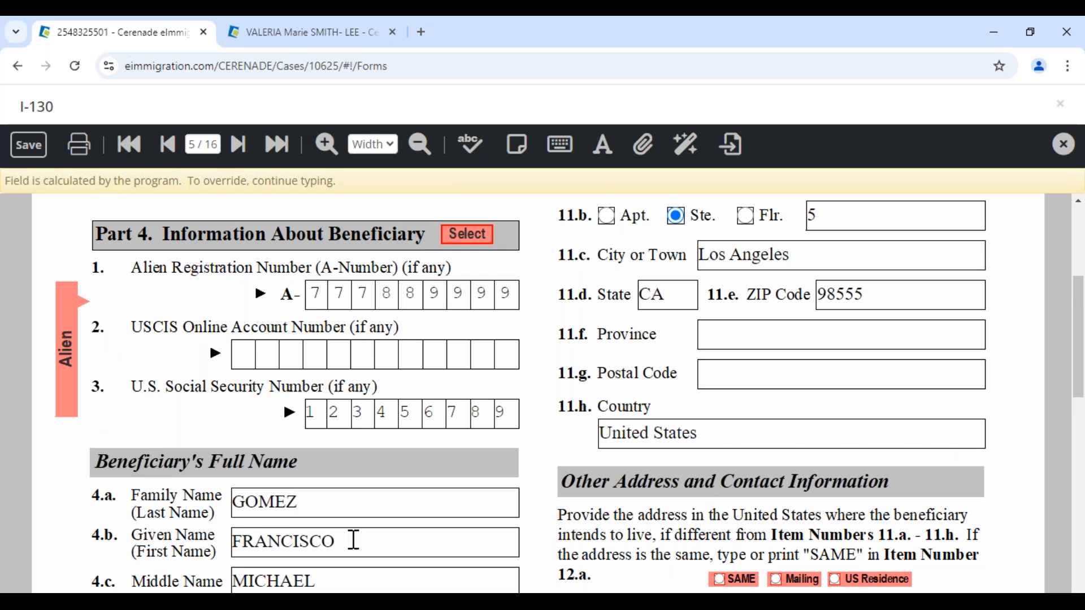
left_click_drag(351, 540, 236, 535)
left_click(243, 424)
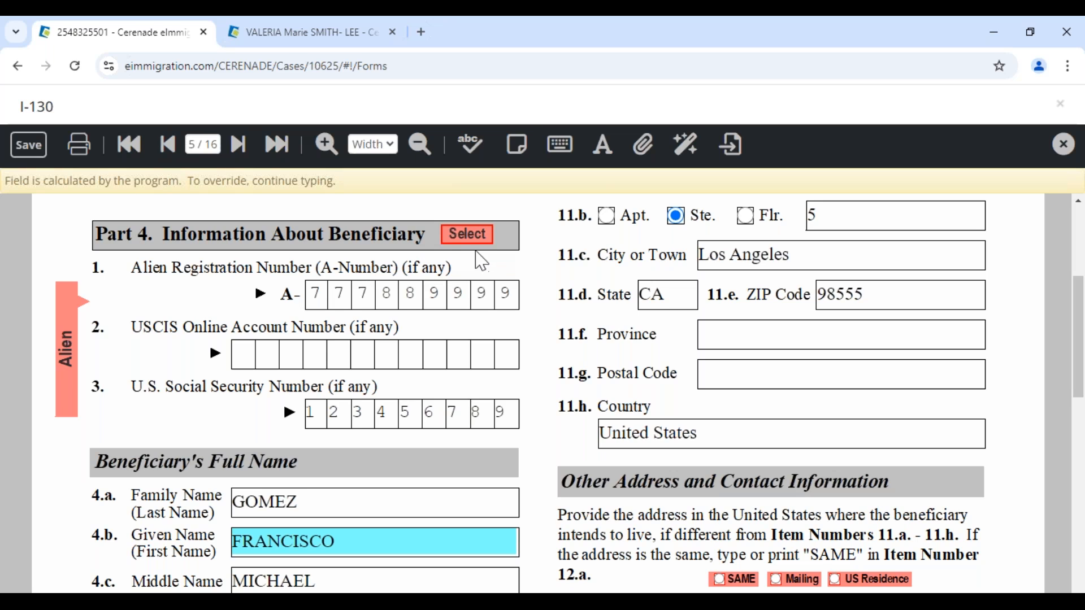
- Review page 2 of the I-130, then save the form to the server and close it
left_click(204, 146)
type("2")
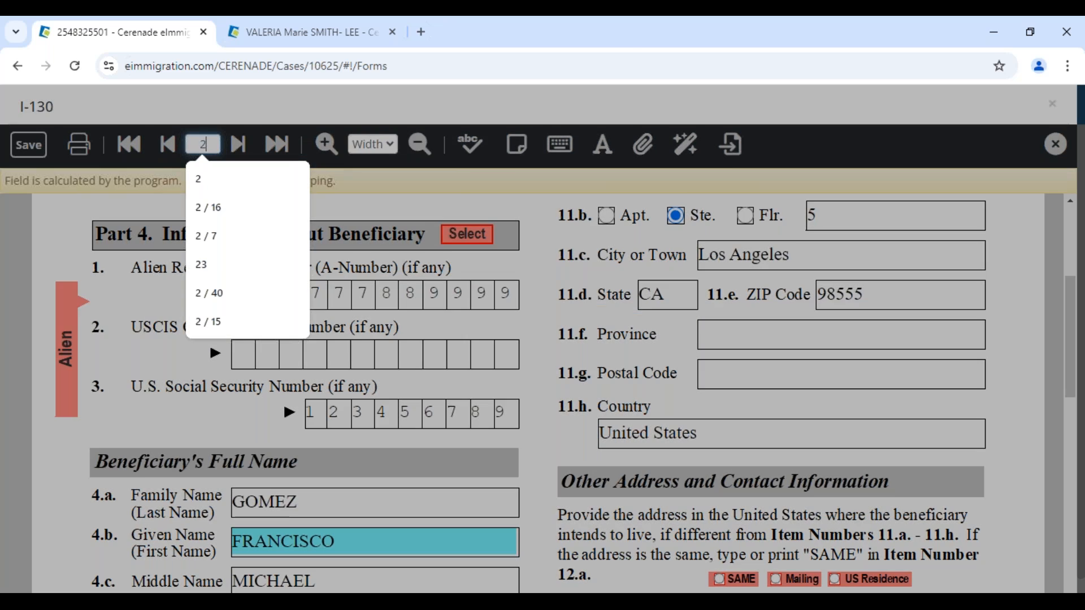
key("Return")
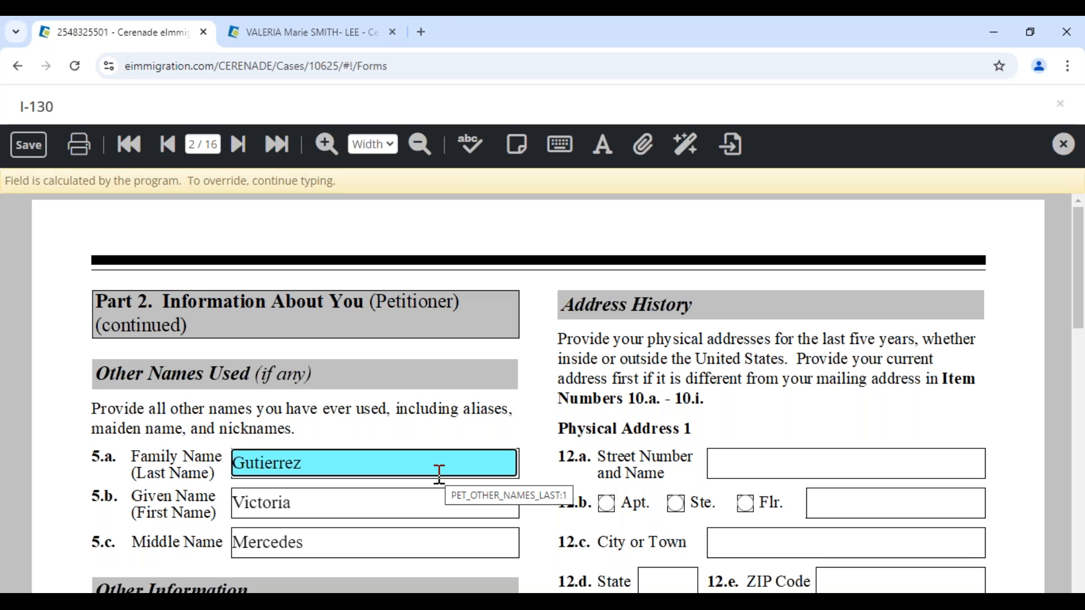
scroll(440, 475, "down", 5)
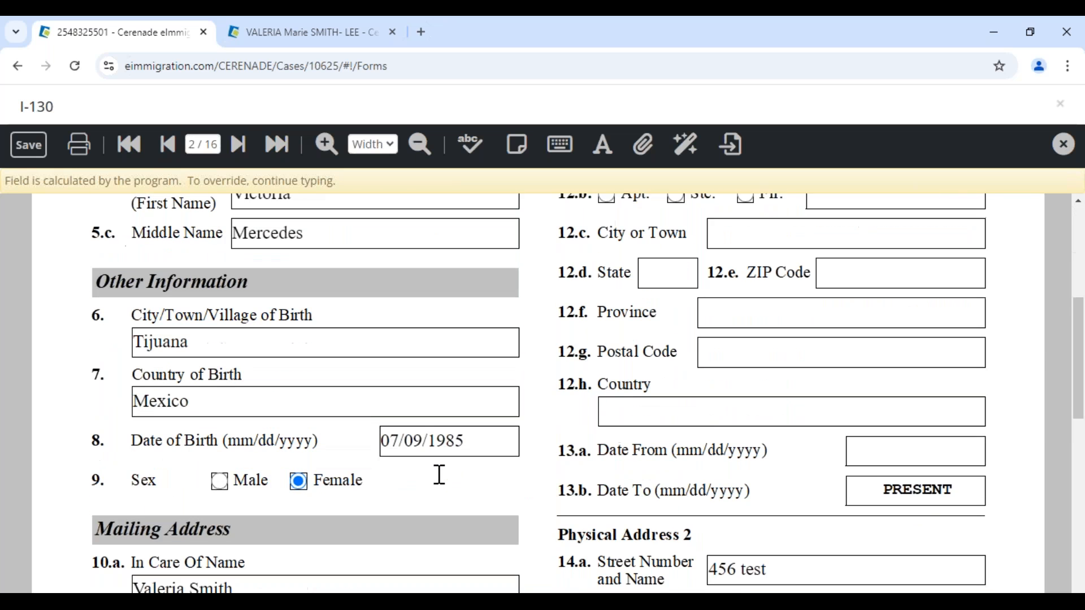
scroll(440, 475, "up", 4)
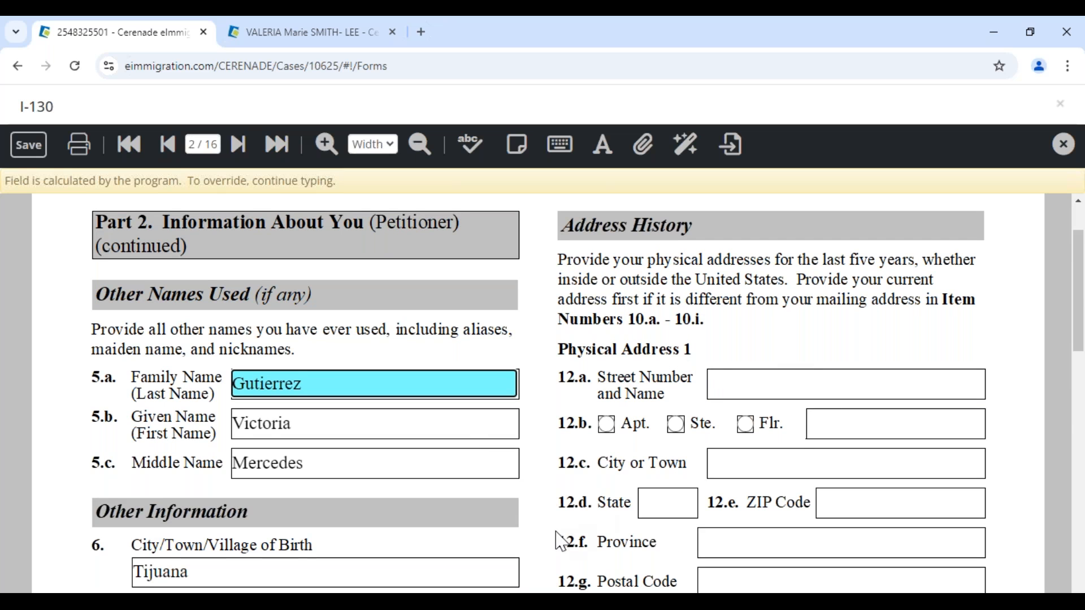
scroll(561, 541, "down", 8)
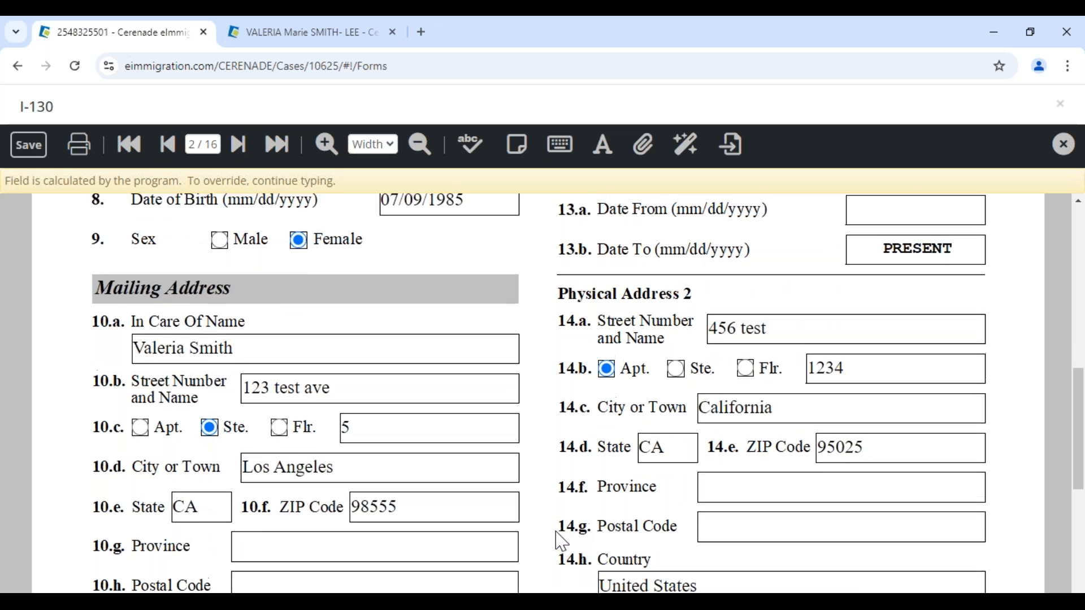
scroll(561, 542, "up", 1)
scroll(561, 542, "down", 4)
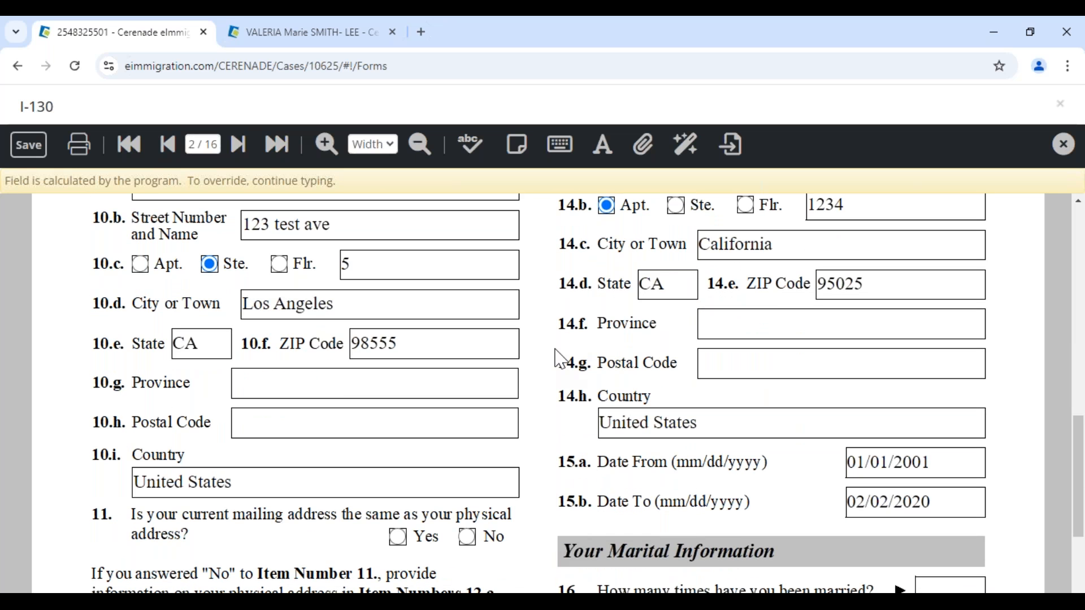
left_click(29, 148)
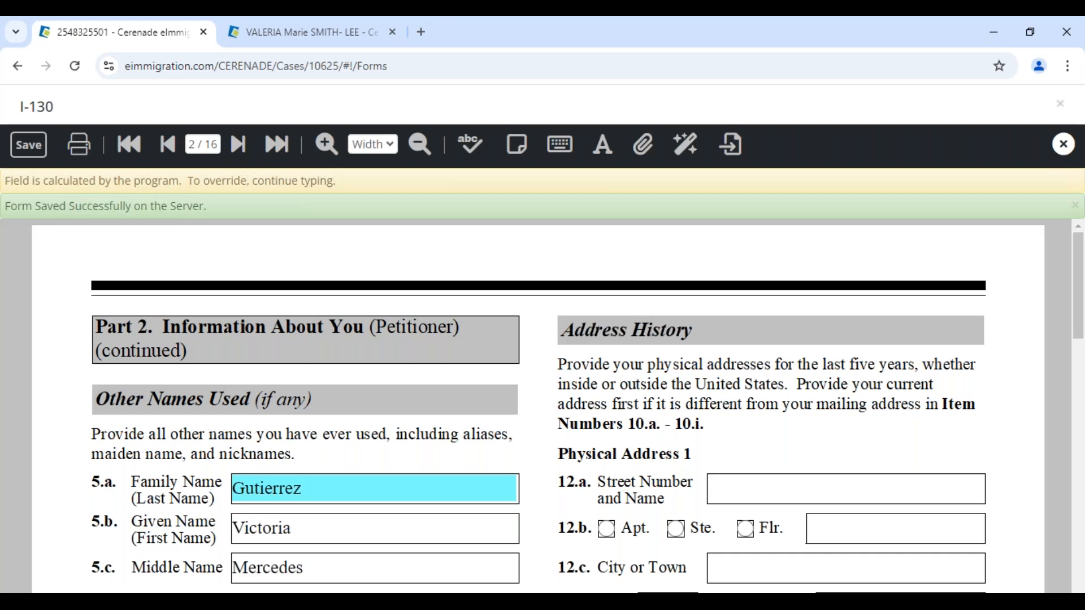
left_click(1057, 145)
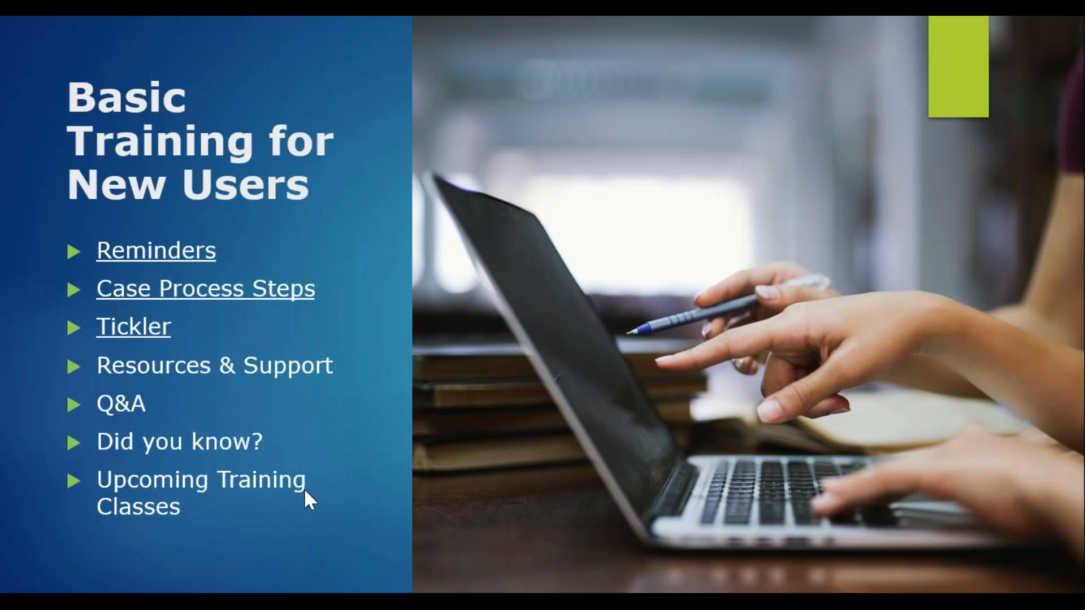
- Step through the Basic Training for New Users agenda slides, then switch back to the browser
key("Left")
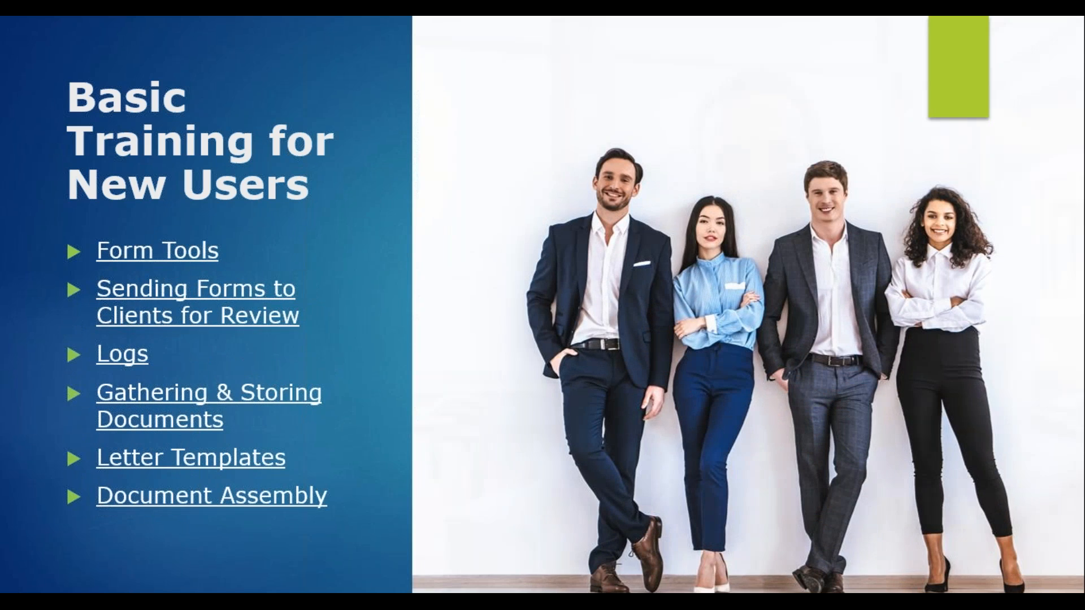
key("Left")
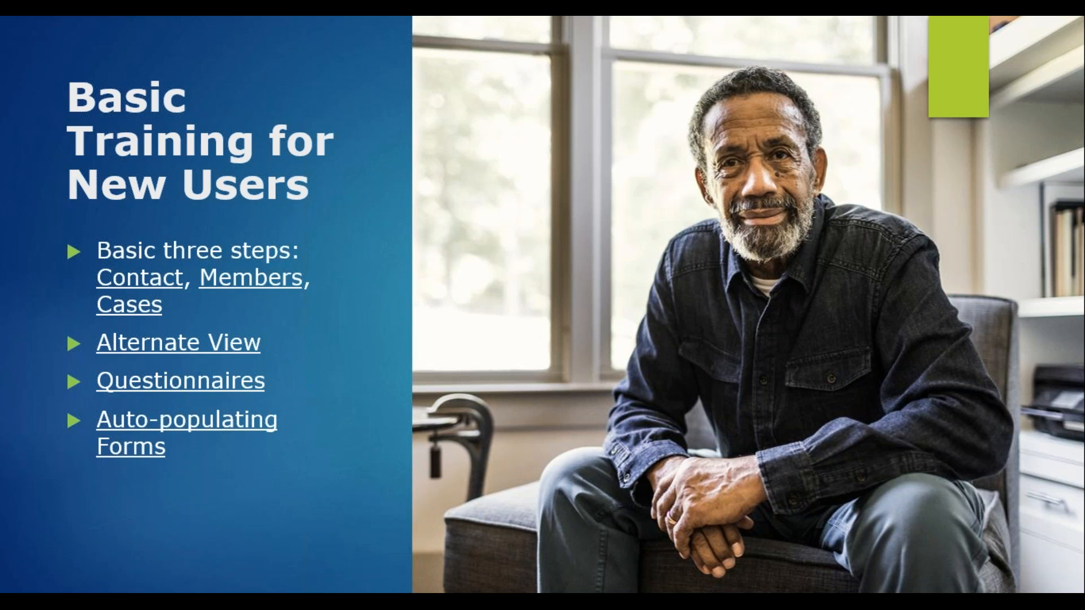
key("Right")
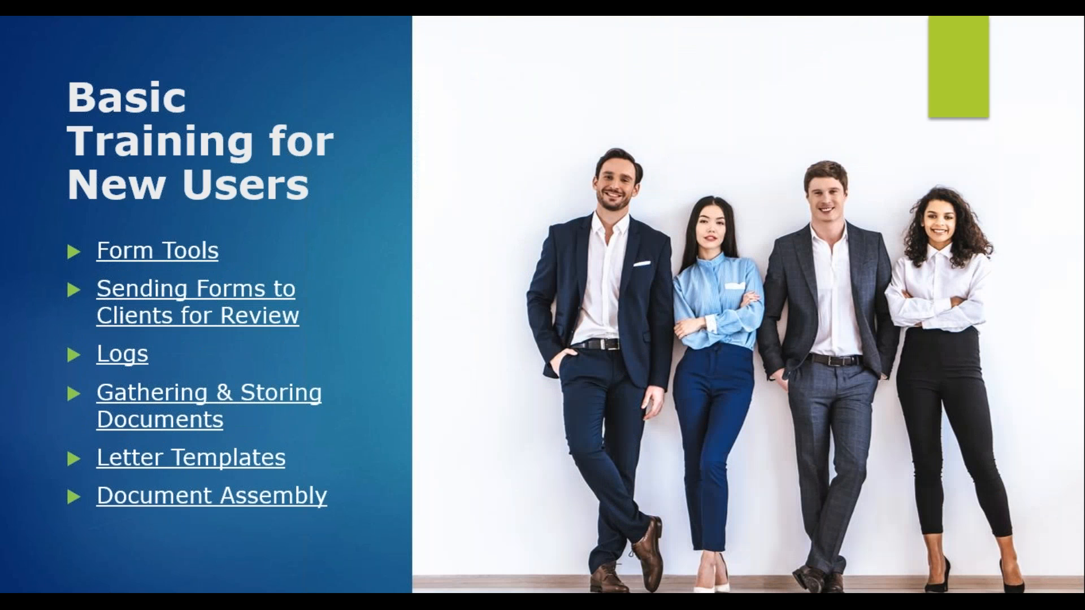
key("Right")
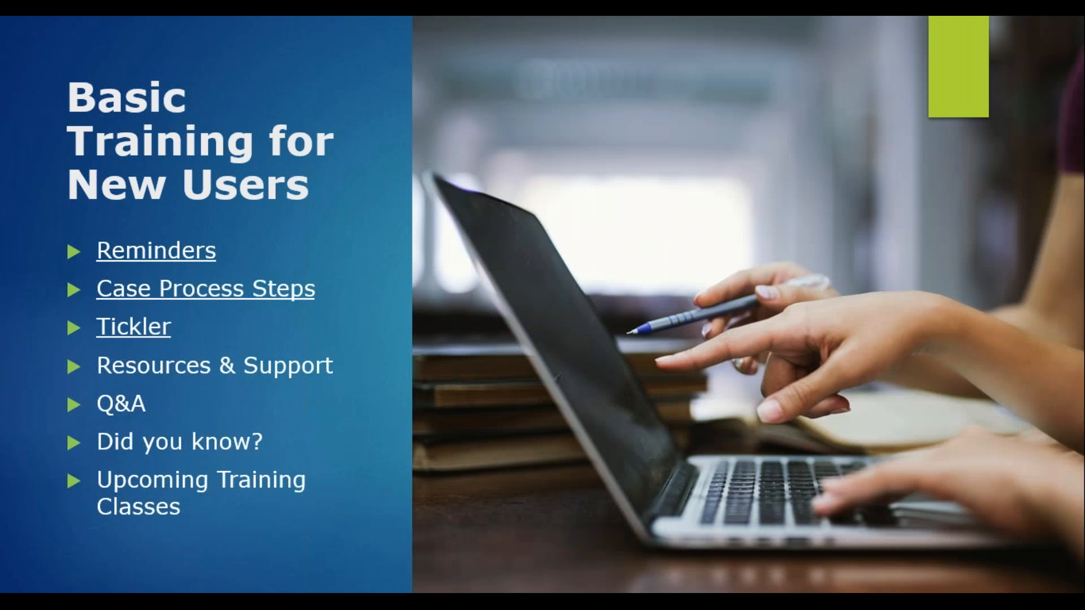
key("alt+Tab")
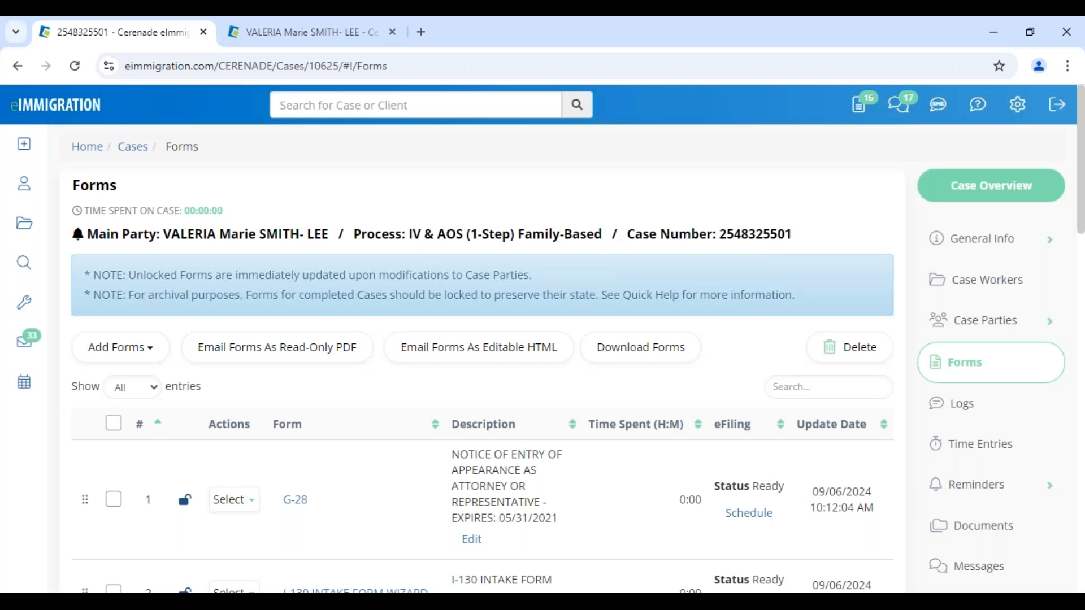
- Go to the client's General Info page and check her name
left_click(311, 34)
left_click_drag(249, 212, 451, 237)
left_click(454, 239)
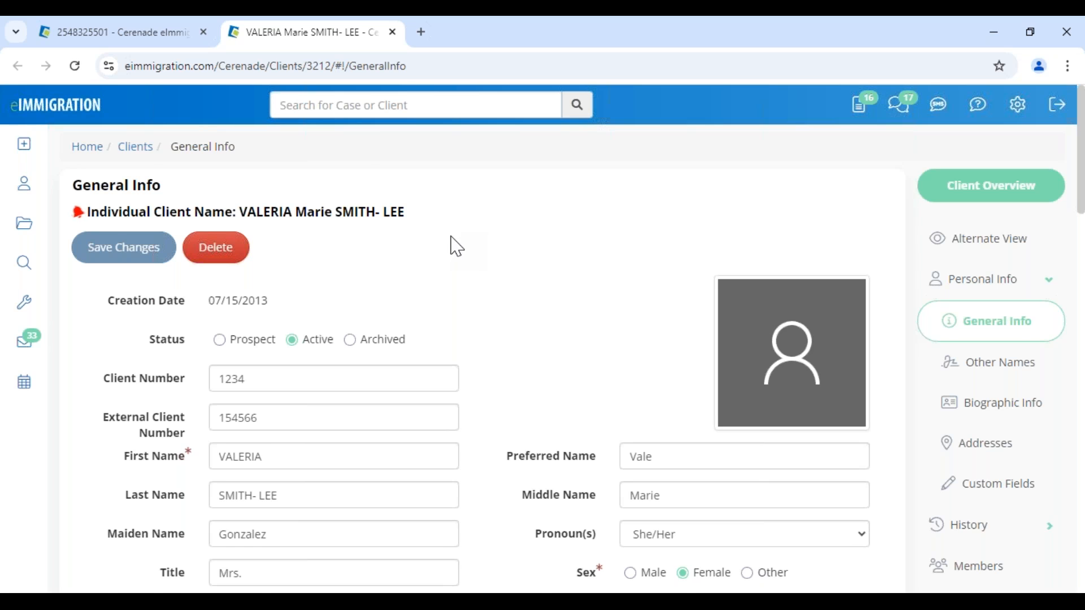
- Check the client's email address, cell phone and evening phone fields
scroll(452, 243, "down", 8)
left_click(745, 333)
left_click_drag(745, 333, 620, 318)
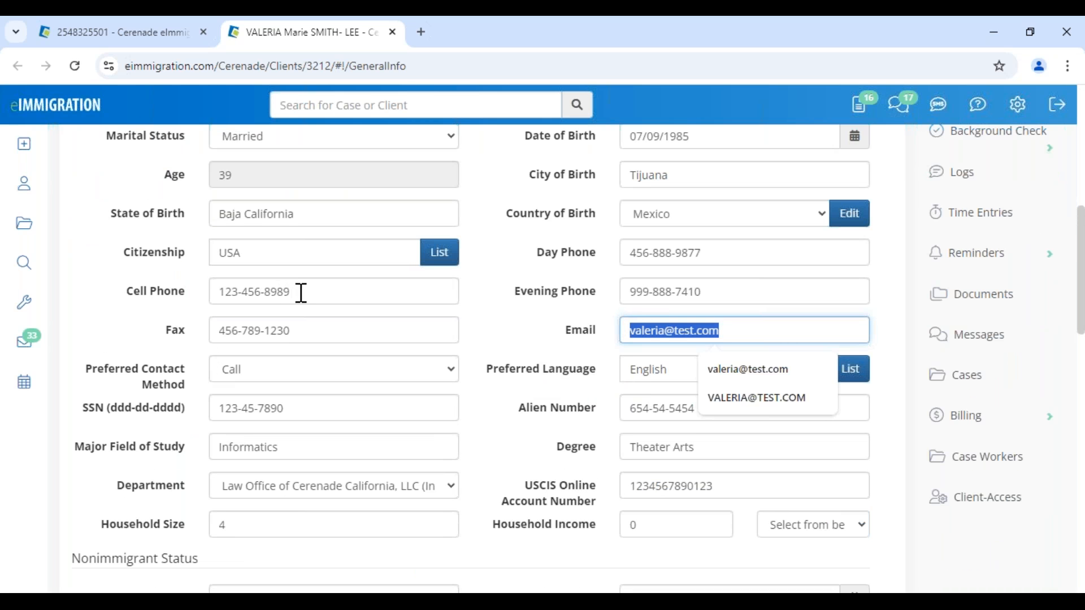
left_click_drag(303, 292, 170, 291)
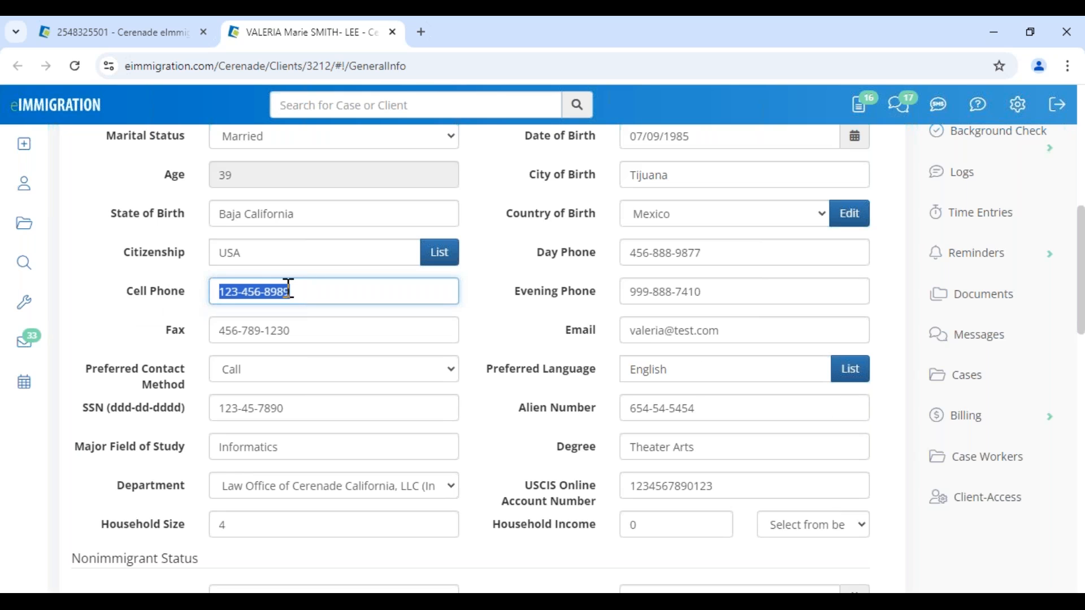
left_click(310, 288)
left_click_drag(311, 293, 194, 303)
left_click(515, 302)
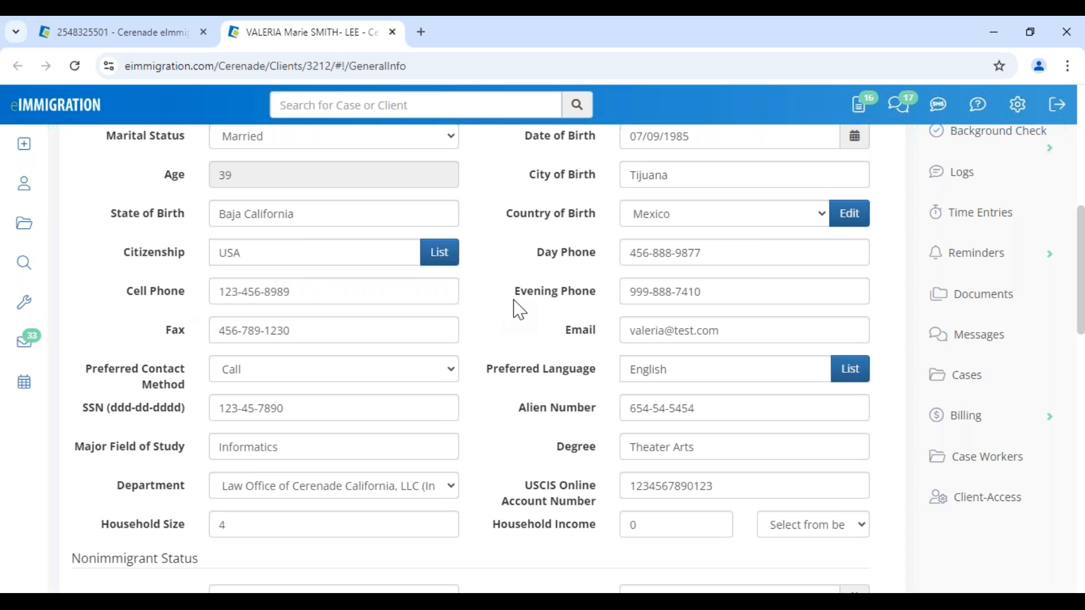
mouse_move(27, 151)
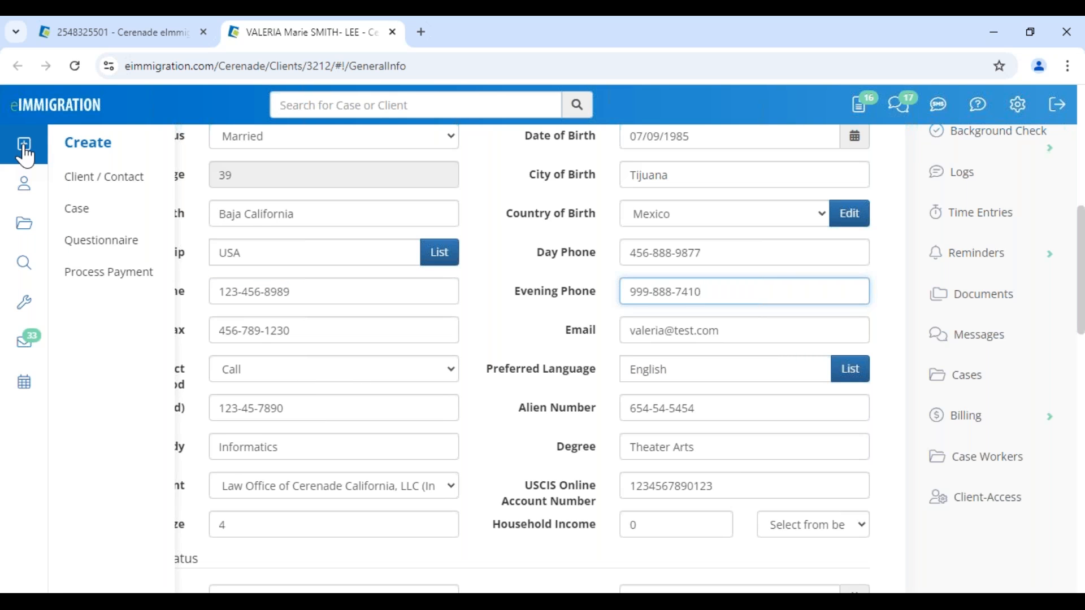
- Open the Send New Questionnaire window for this client
left_click(126, 247)
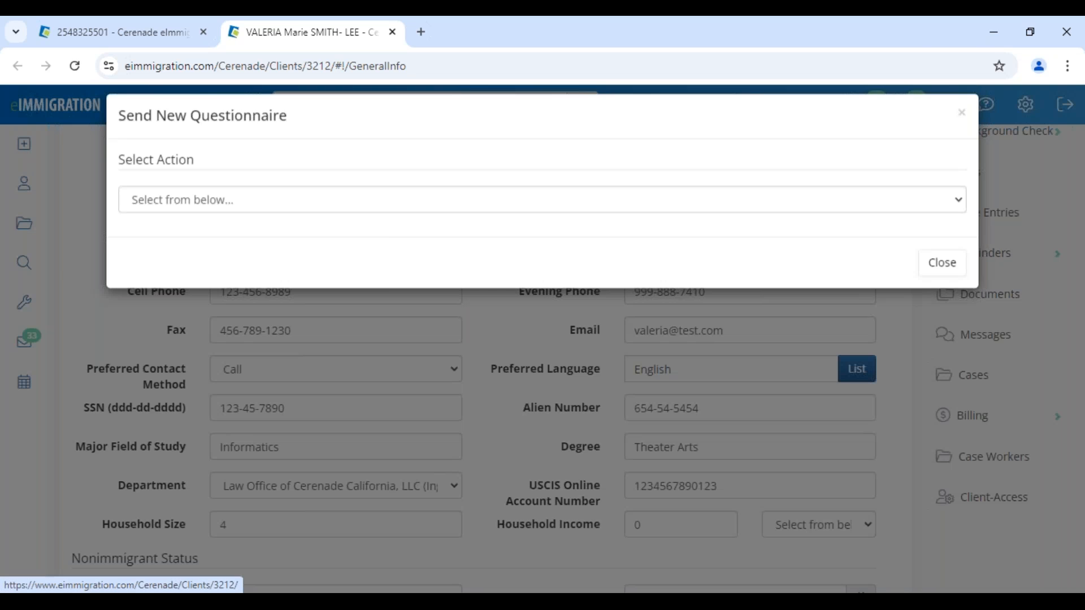
left_click(142, 218)
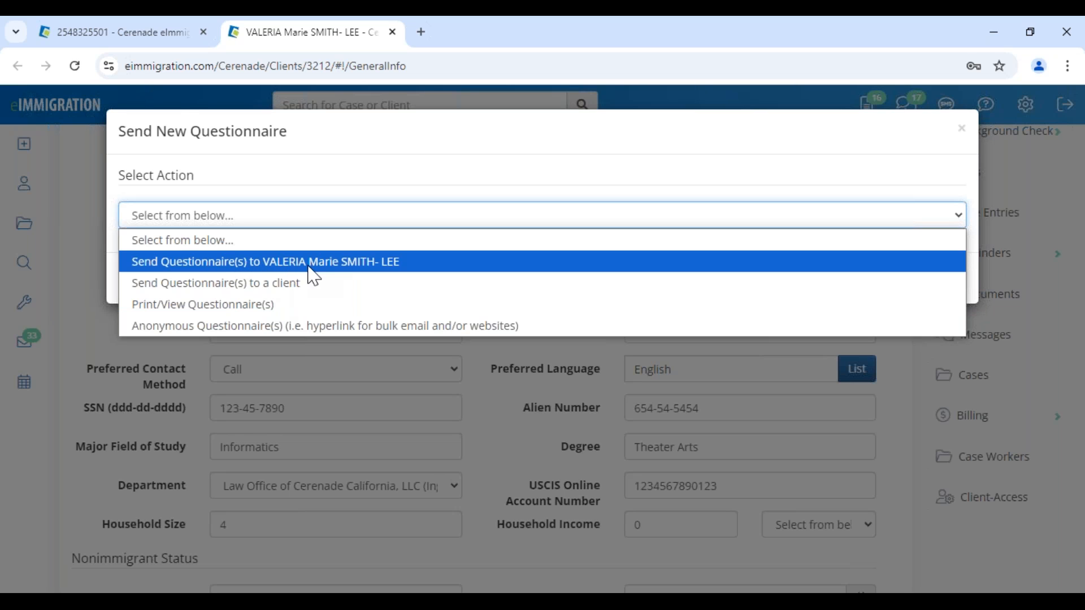
left_click(332, 272)
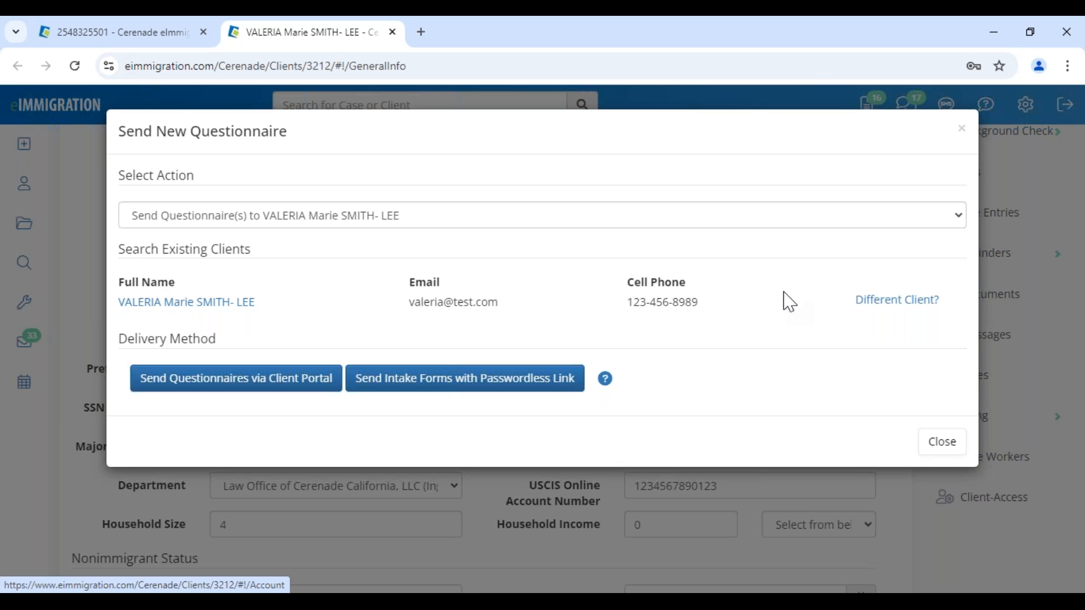
- Try choosing different recipient clients through several name searches, clearing each pick
left_click(858, 301)
left_click(271, 288)
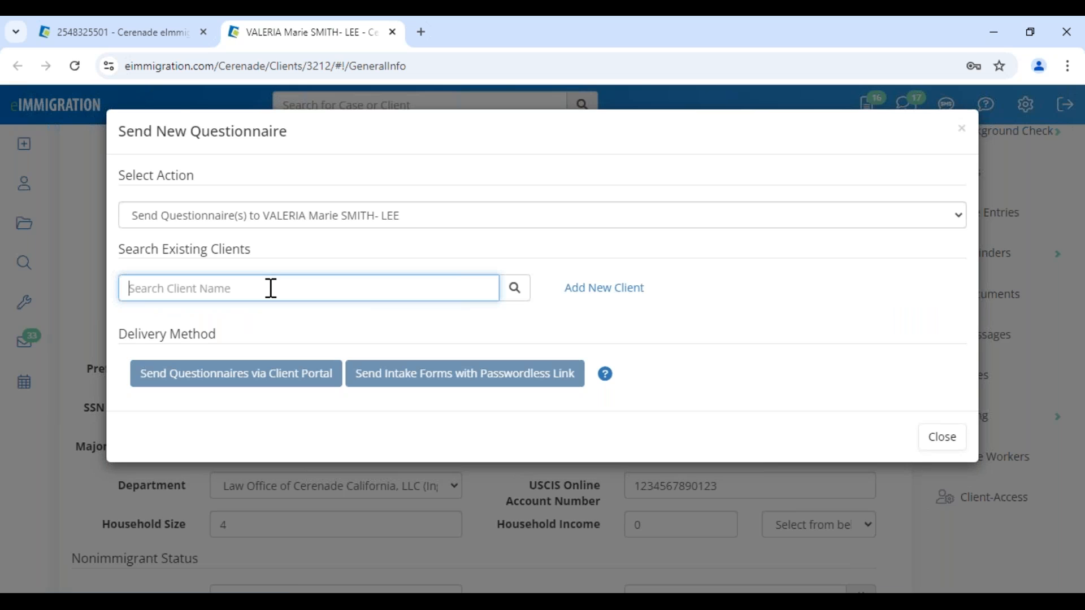
type("fghf")
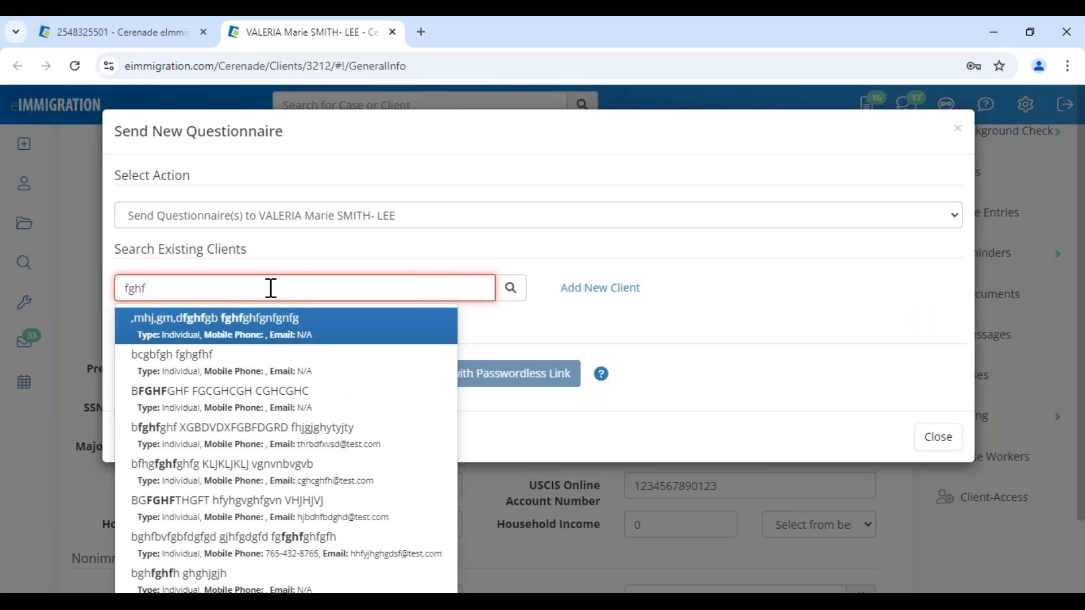
left_click(294, 336)
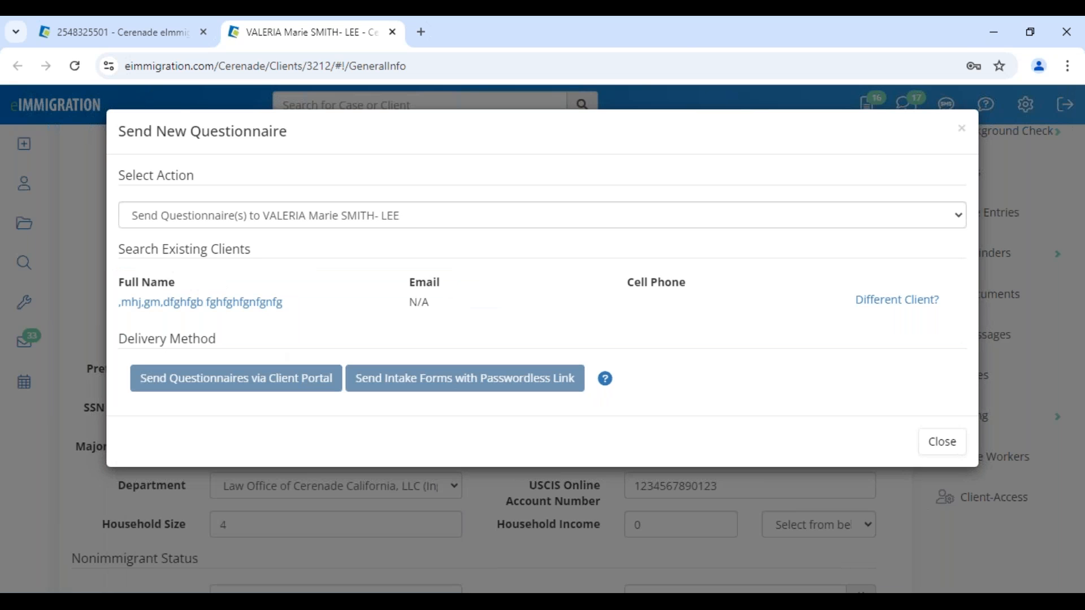
left_click(922, 301)
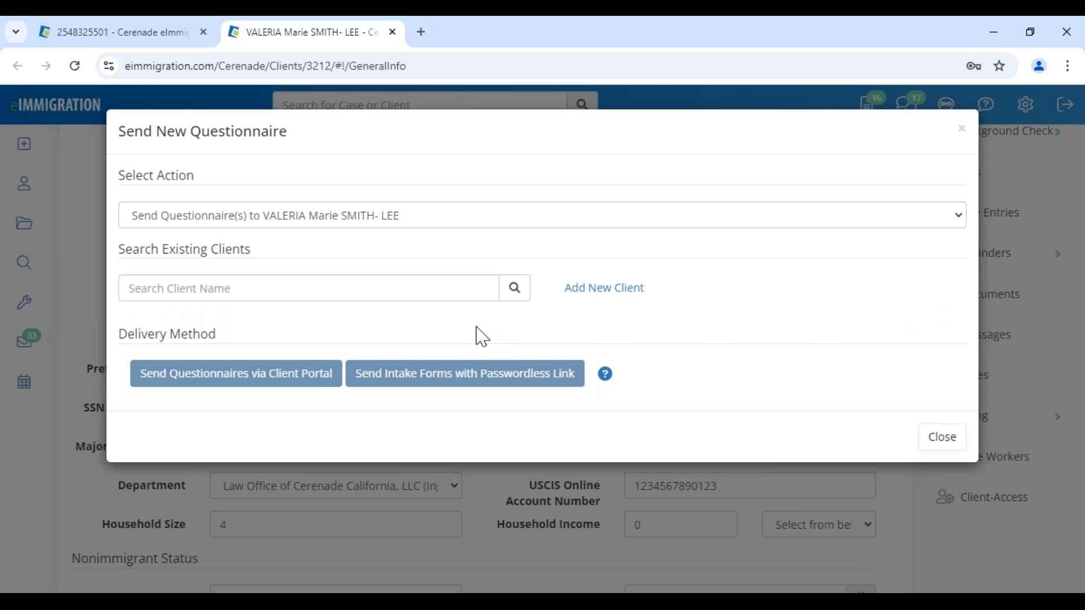
left_click(215, 291)
type("test")
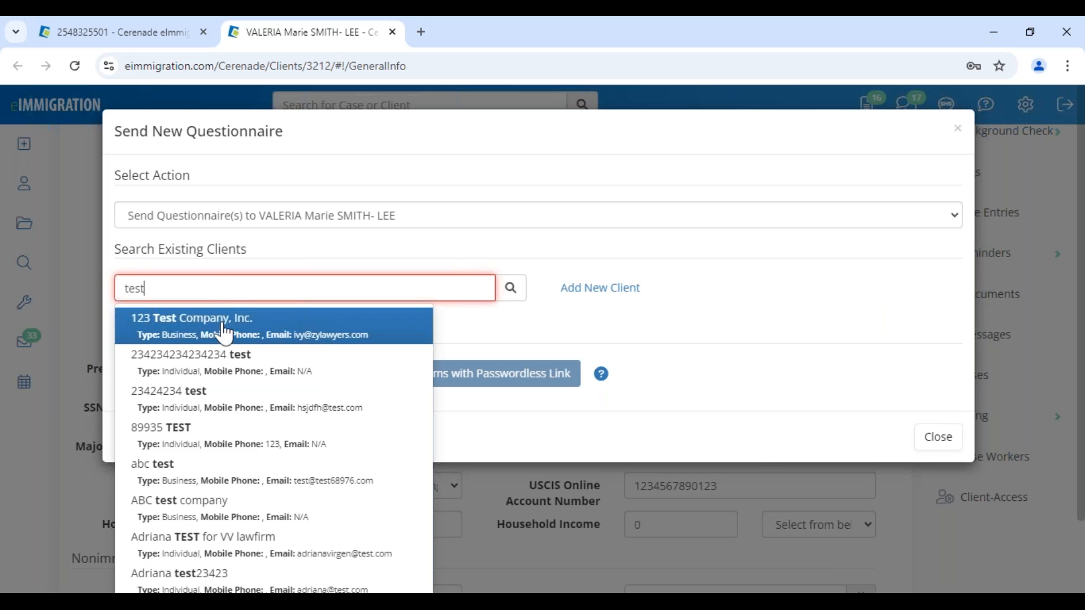
left_click(209, 473)
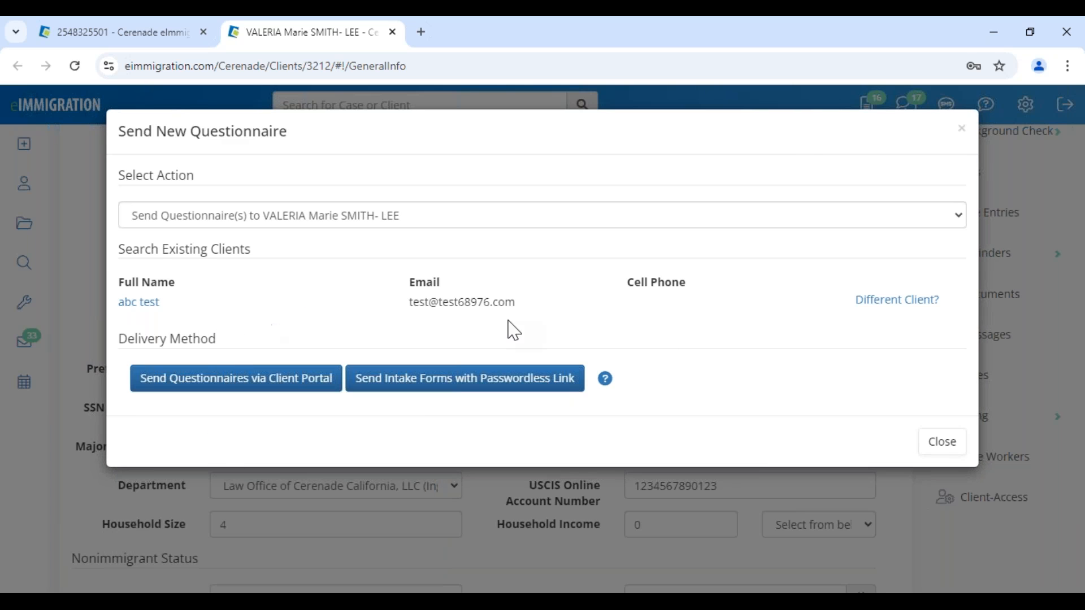
left_click(889, 300)
left_click(226, 289)
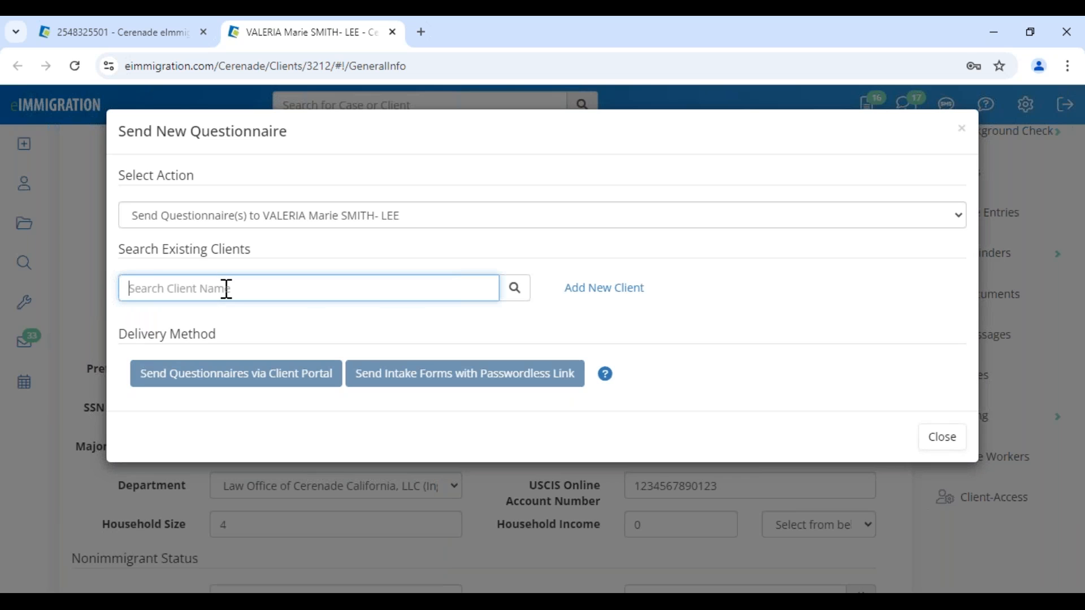
type("l")
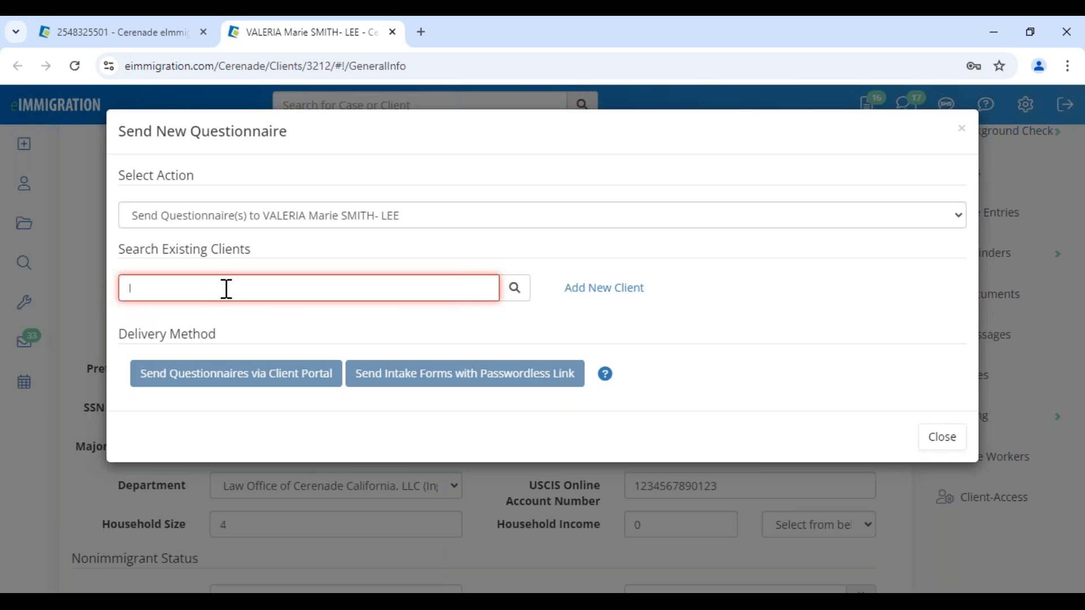
- Close the Send New Questionnaire window without sending and open the client's portal access settings
left_click(930, 436)
scroll(989, 481, "up", 1)
scroll(989, 526, "down", 7)
scroll(989, 316, "up", 3)
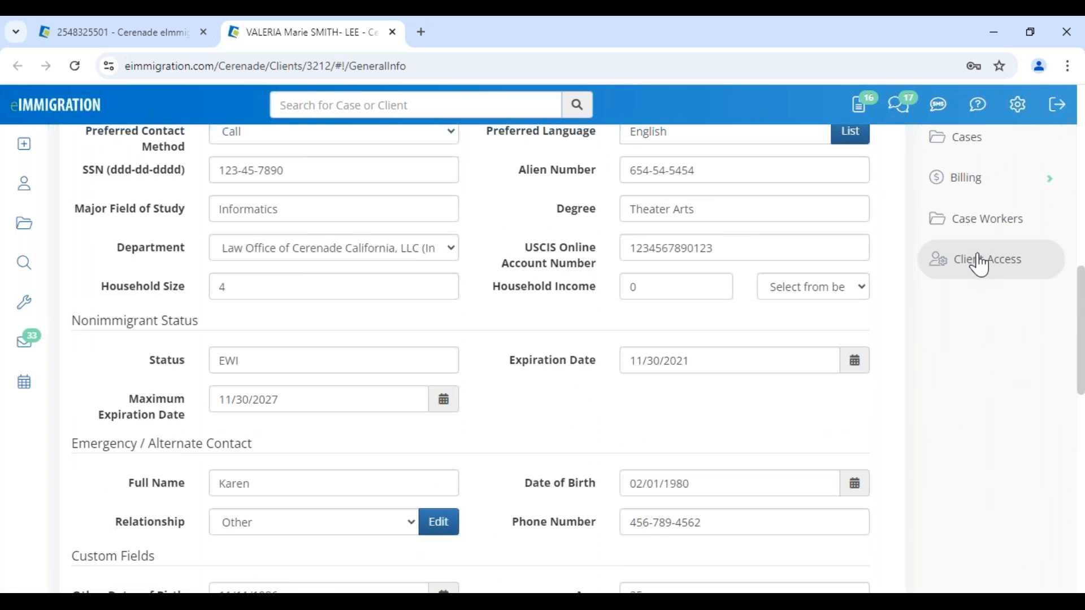
left_click(980, 263)
- Delete the client's existing portal access and start sending her a new questionnaire
left_click(323, 247)
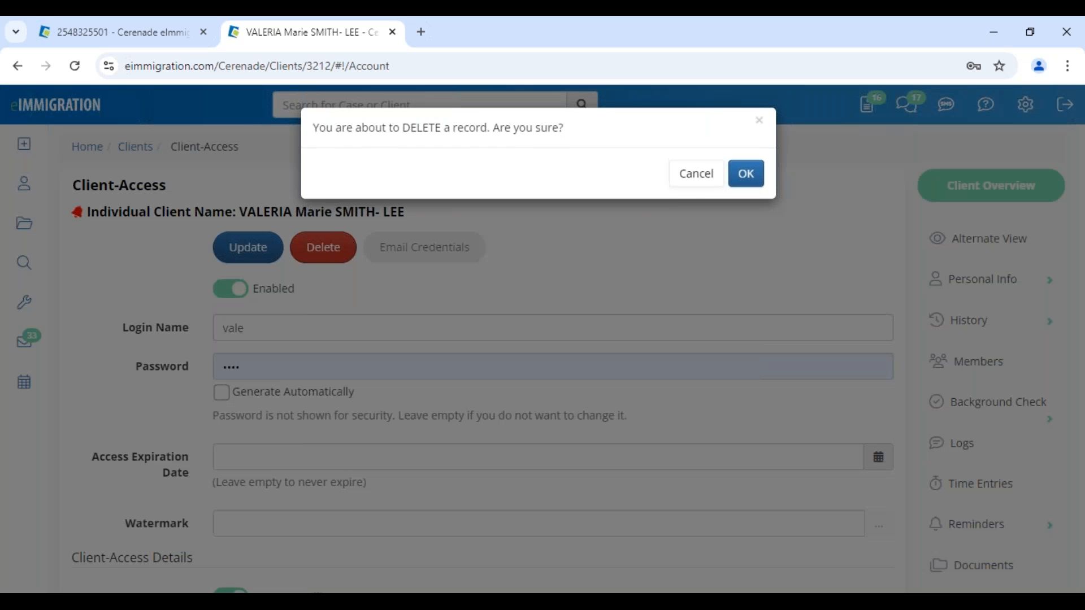
left_click(752, 174)
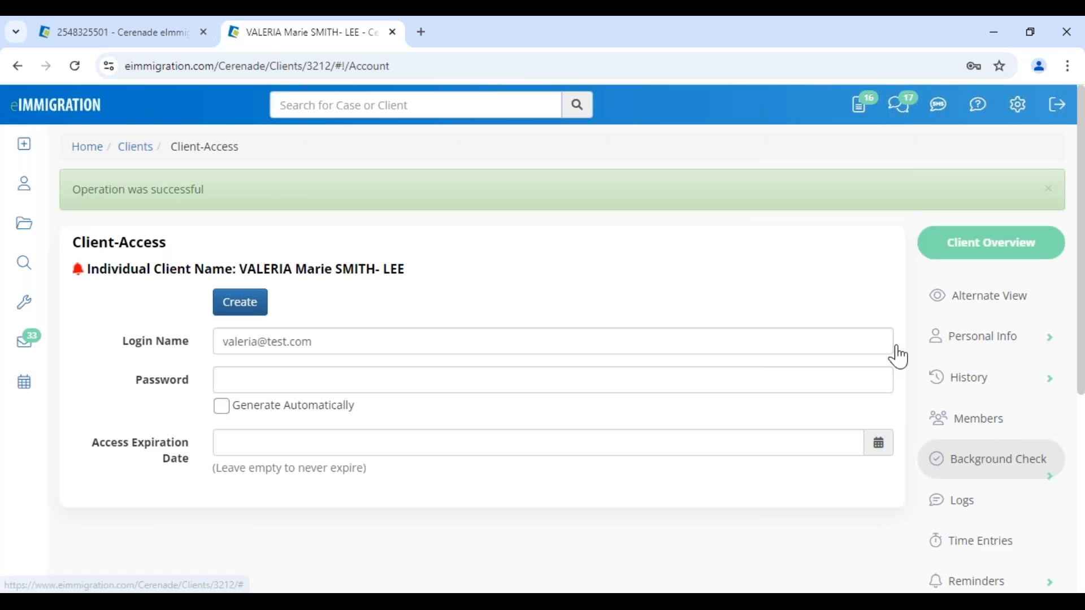
left_click(22, 147)
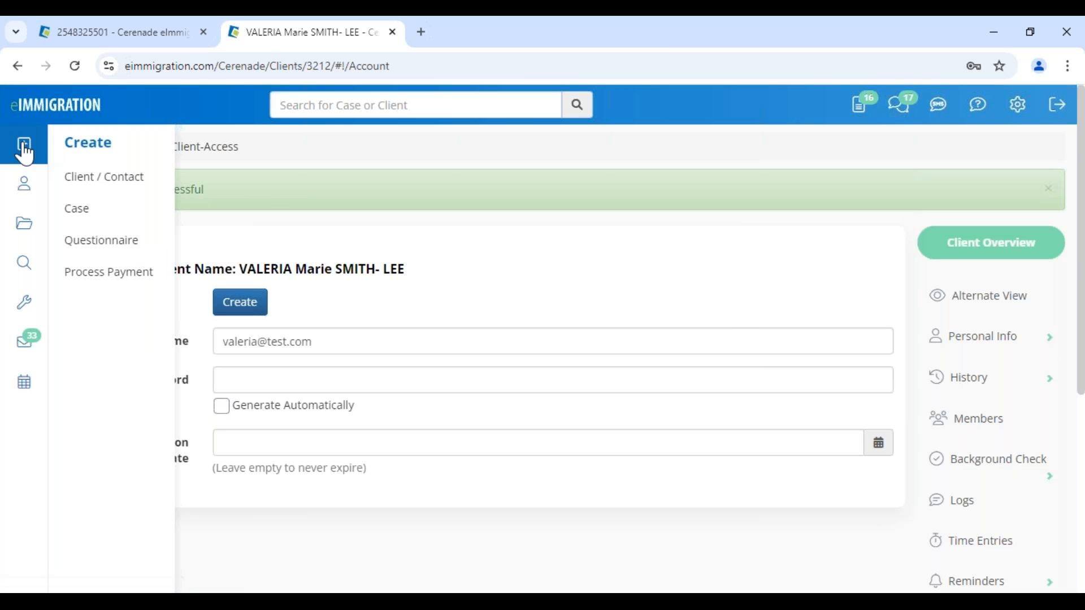
left_click(81, 241)
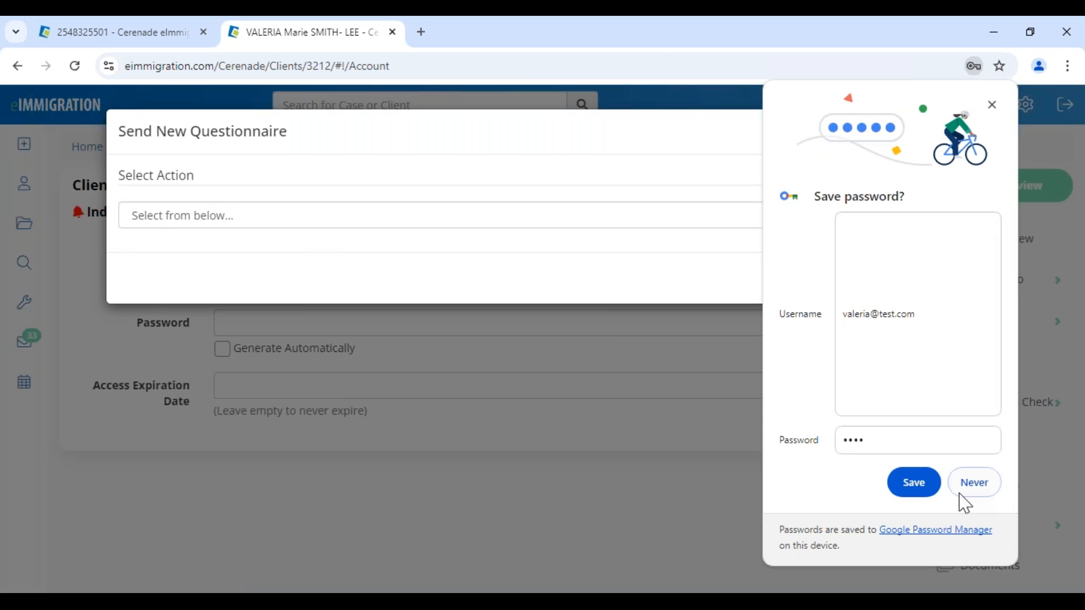
left_click(926, 480)
left_click(181, 220)
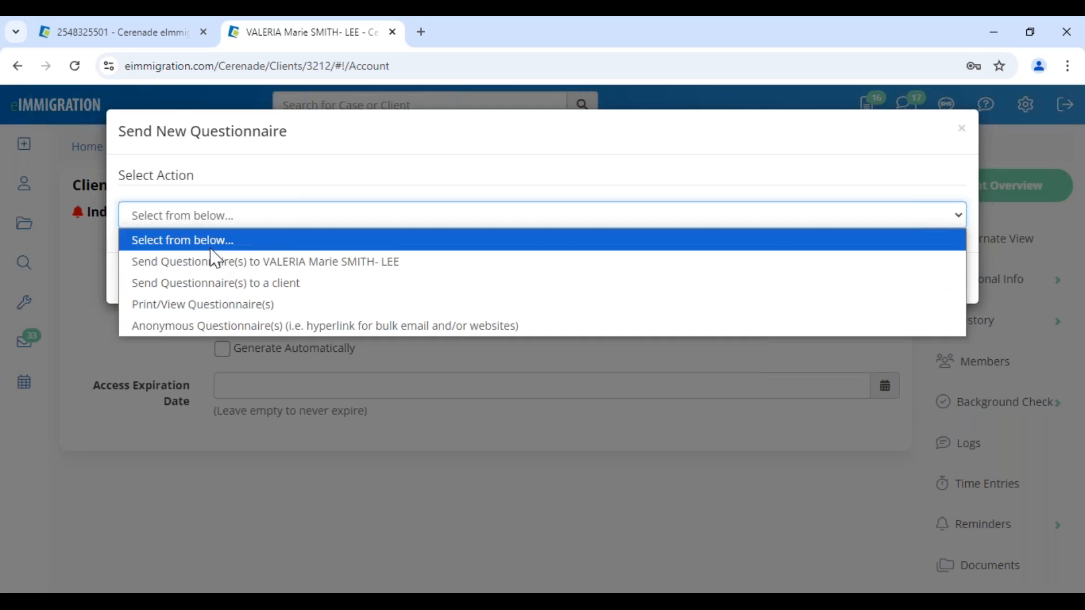
left_click(281, 263)
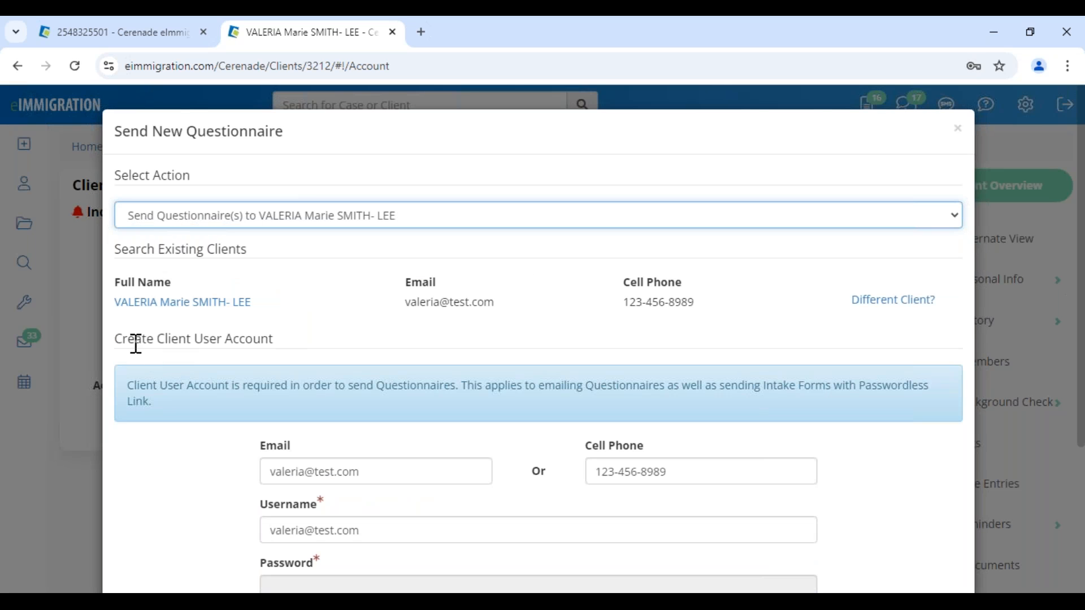
- Read the Create Client User Account notices about required accounts and passwordless links
left_click_drag(116, 341, 286, 348)
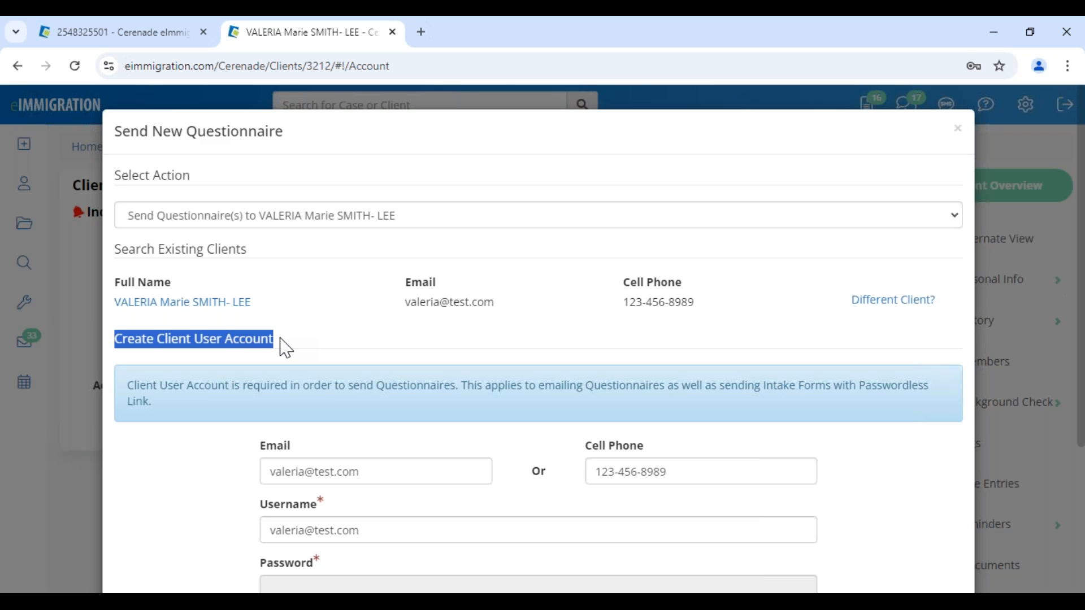
scroll(303, 339, "down", 3)
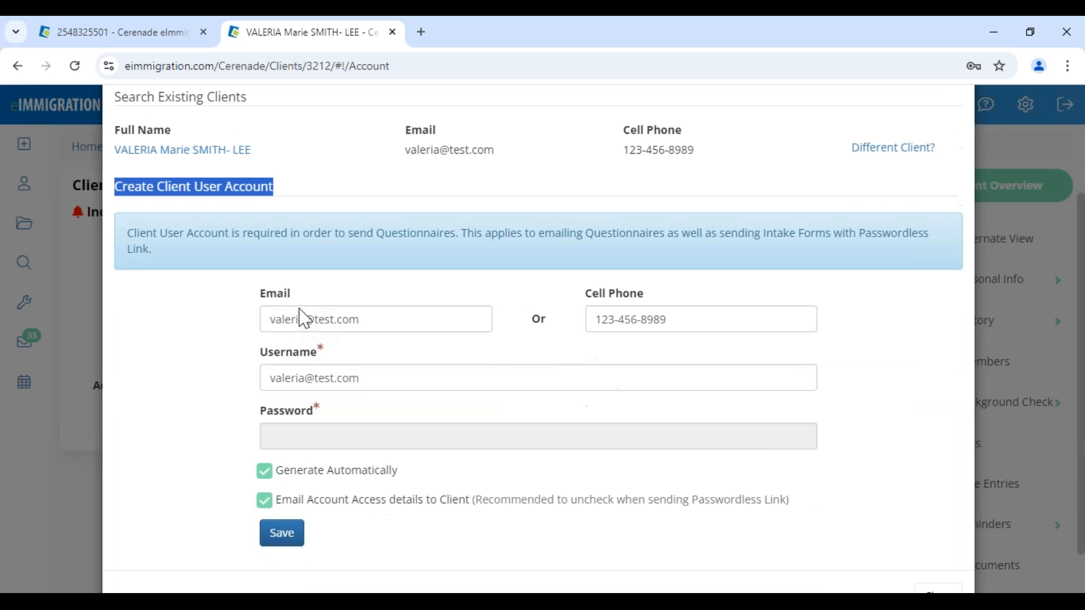
left_click_drag(145, 226, 931, 218)
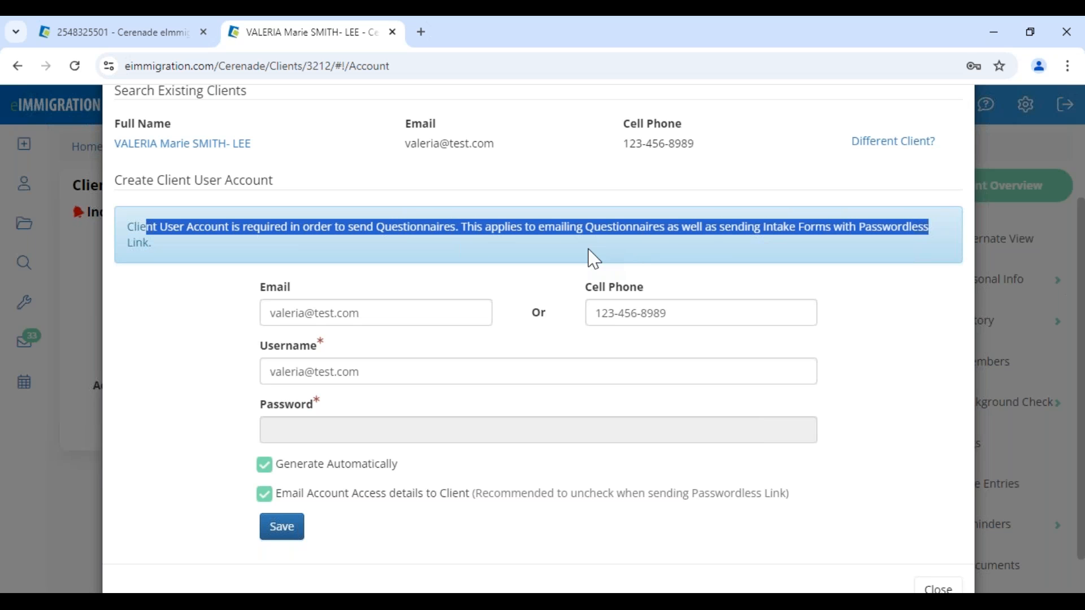
left_click(761, 226)
left_click_drag(763, 226, 964, 247)
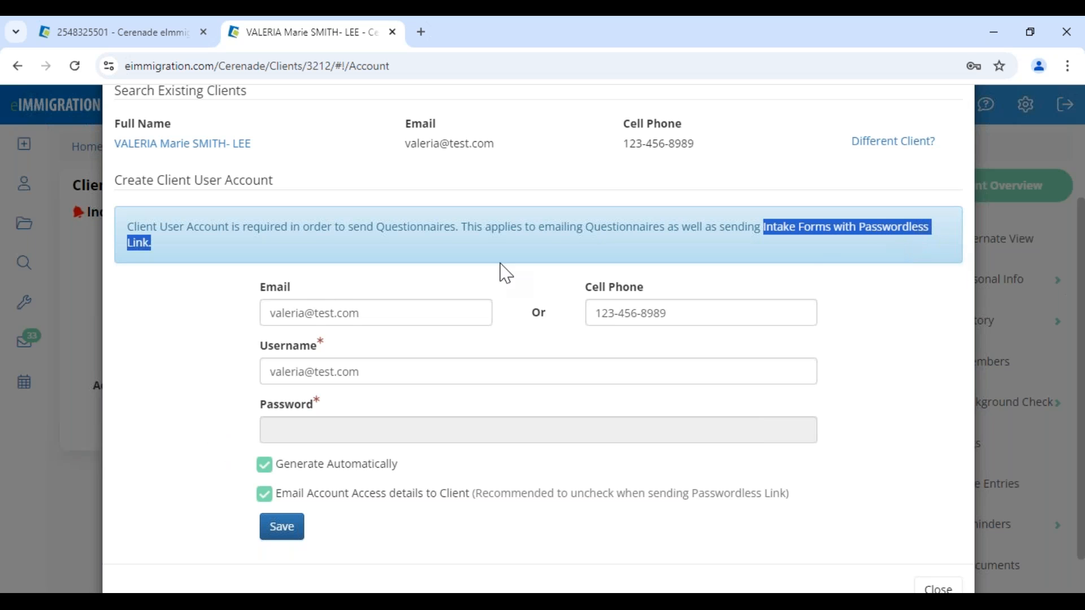
left_click(155, 377)
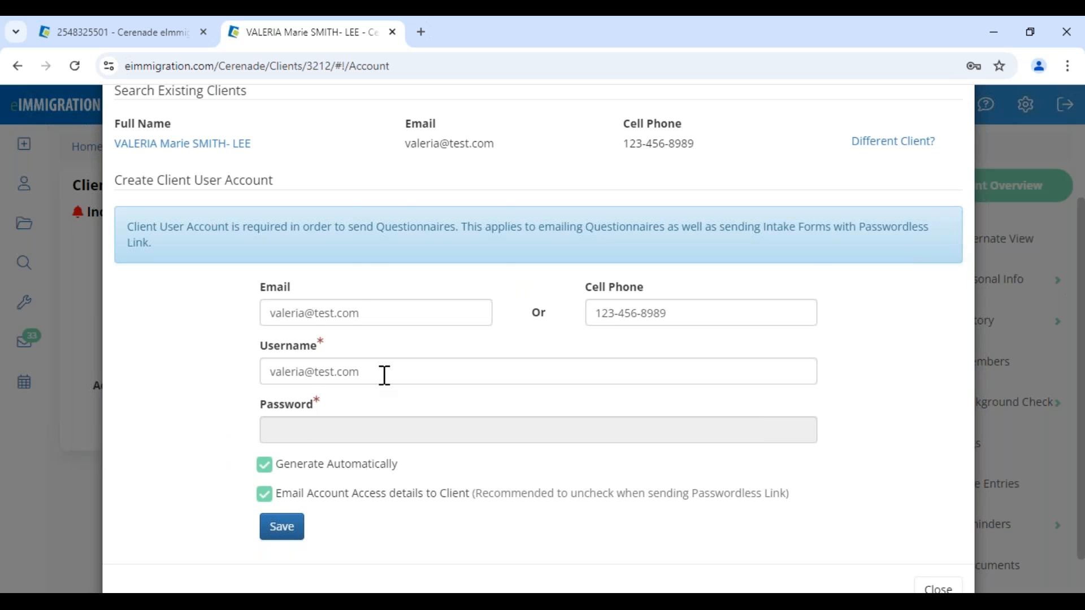
- Replace the account's username with a new one
left_click_drag(383, 373, 132, 369)
type("valer")
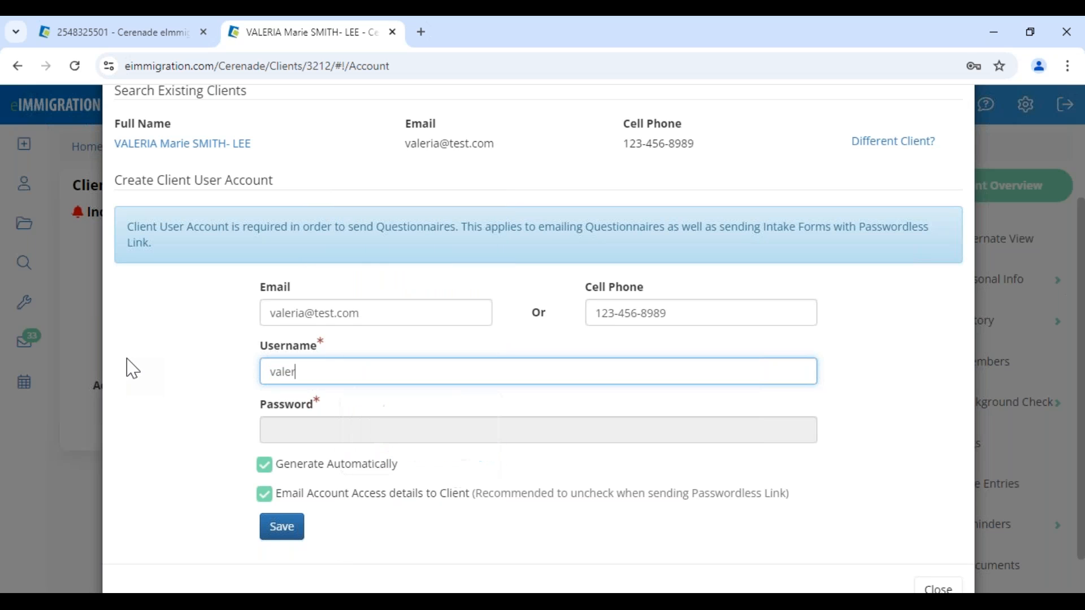
left_click_drag(378, 315, 196, 323)
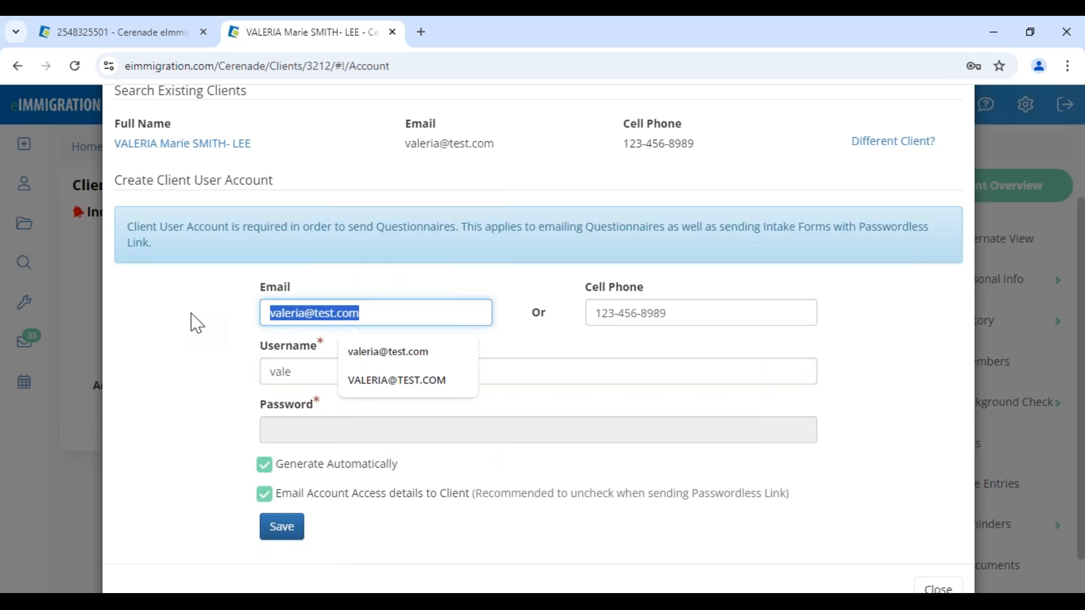
left_click(274, 368)
left_click_drag(320, 373, 201, 379)
left_click(199, 378)
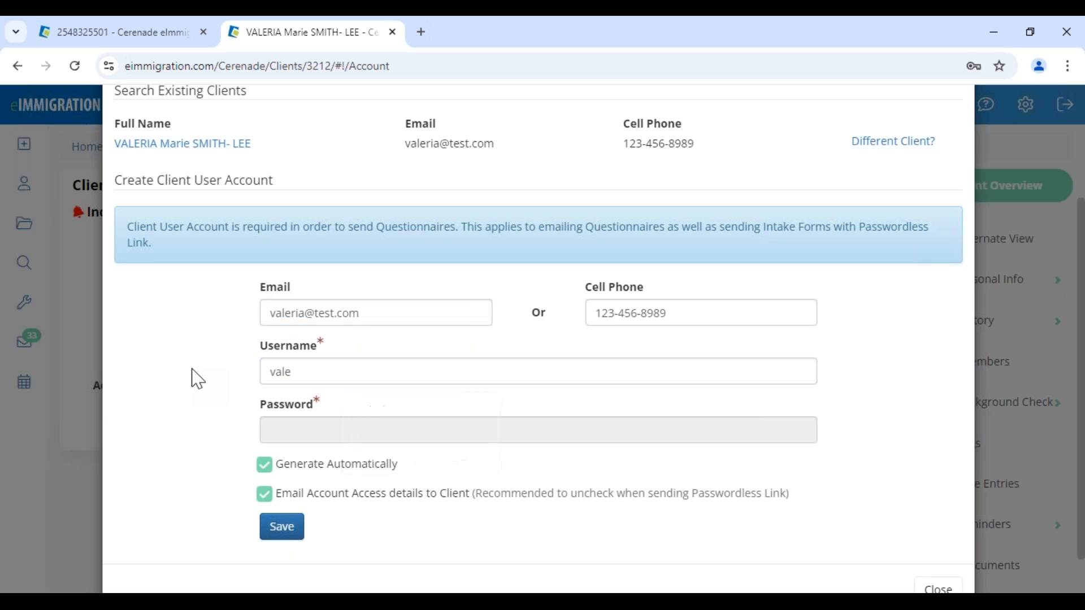
- Turn off automatic password generation, enter a password, and save the client user account
left_click(313, 430)
left_click(313, 430)
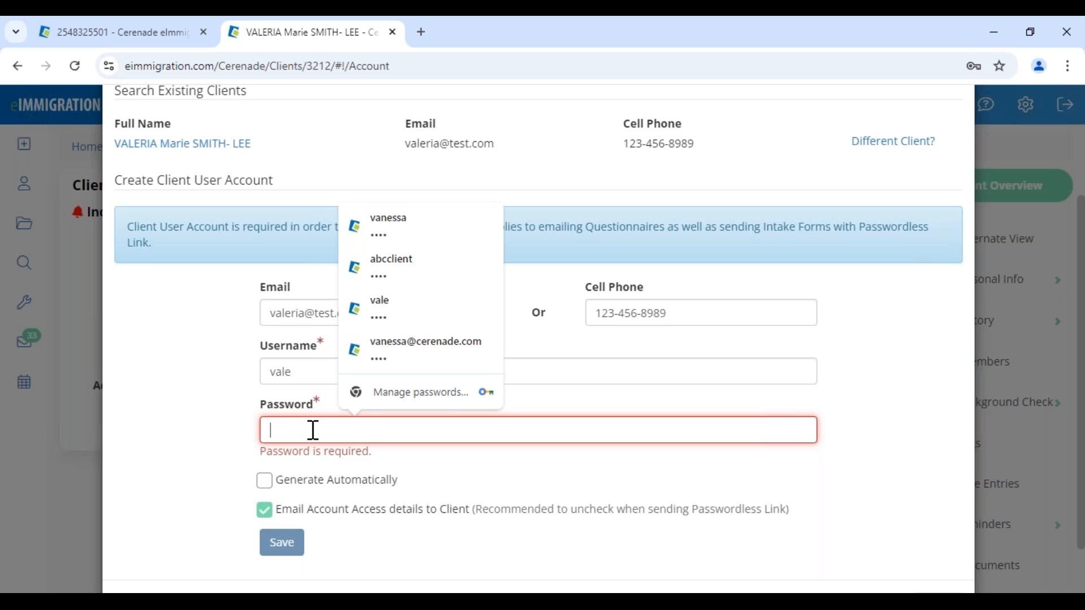
type("••")
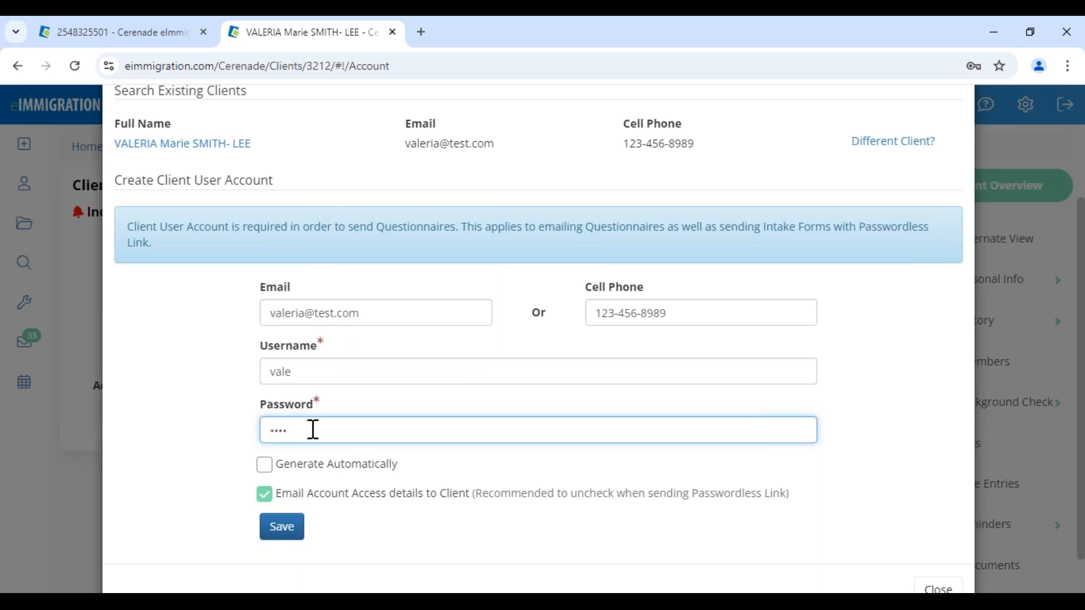
left_click(291, 531)
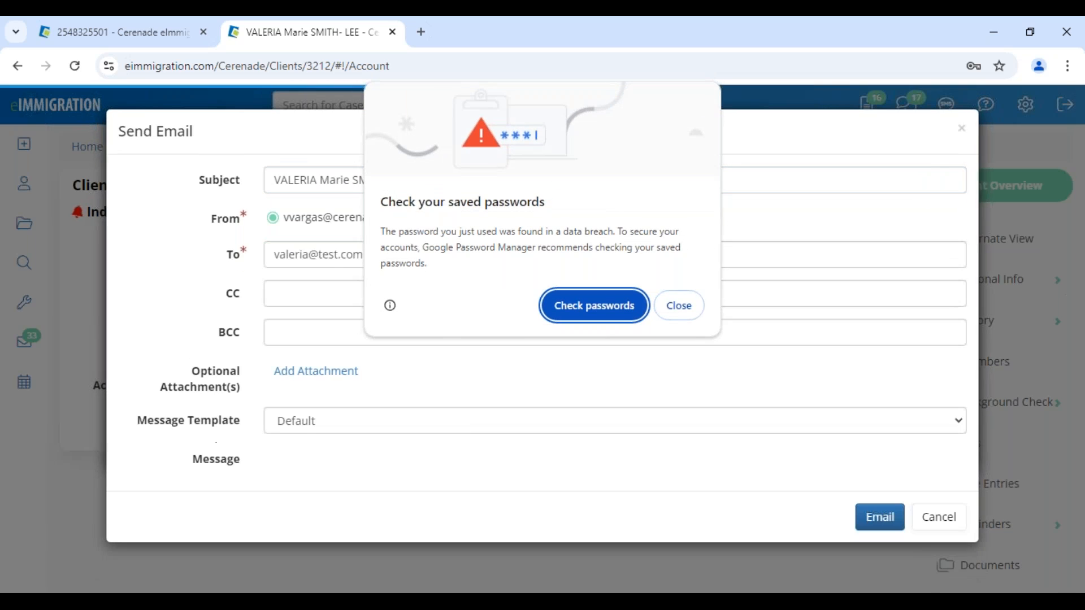
- Dismiss the browser's password warning and review the credentials email's subject and body
left_click(680, 307)
left_click_drag(414, 181, 648, 180)
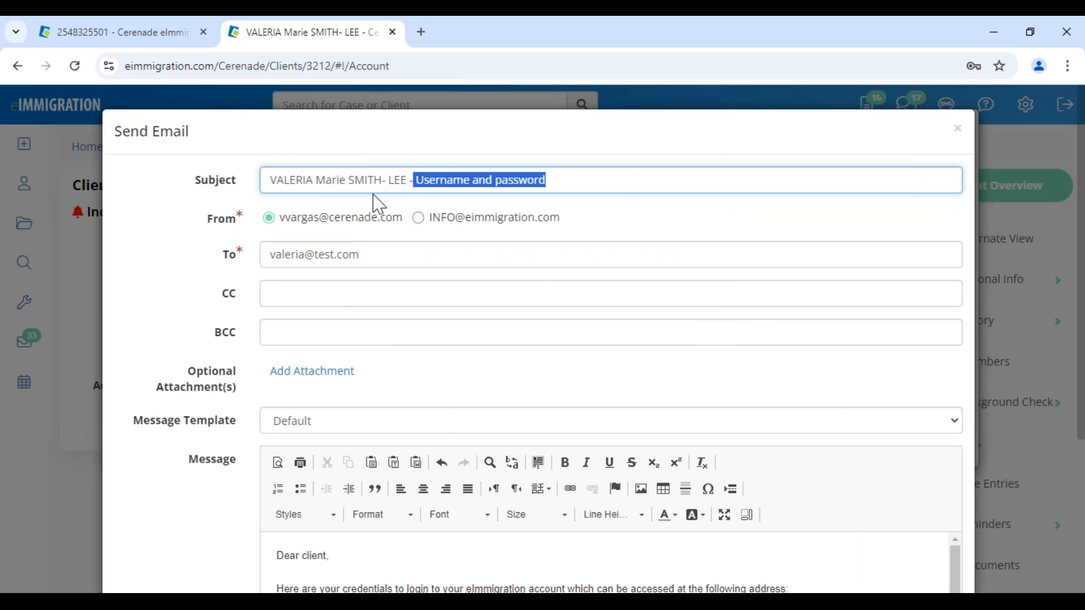
left_click_drag(267, 182, 622, 177)
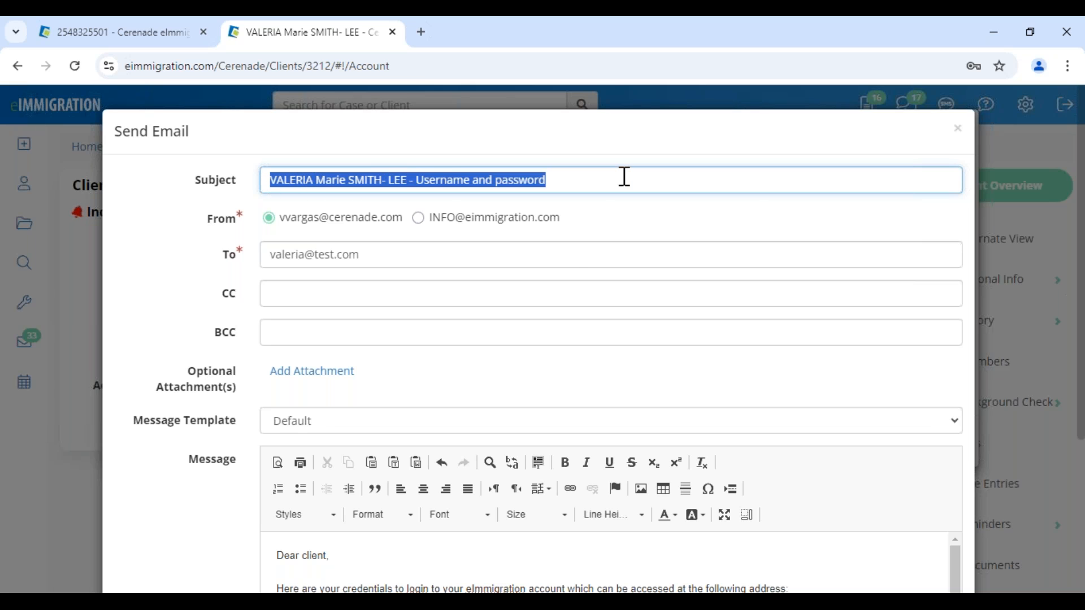
scroll(375, 495, "down", 4)
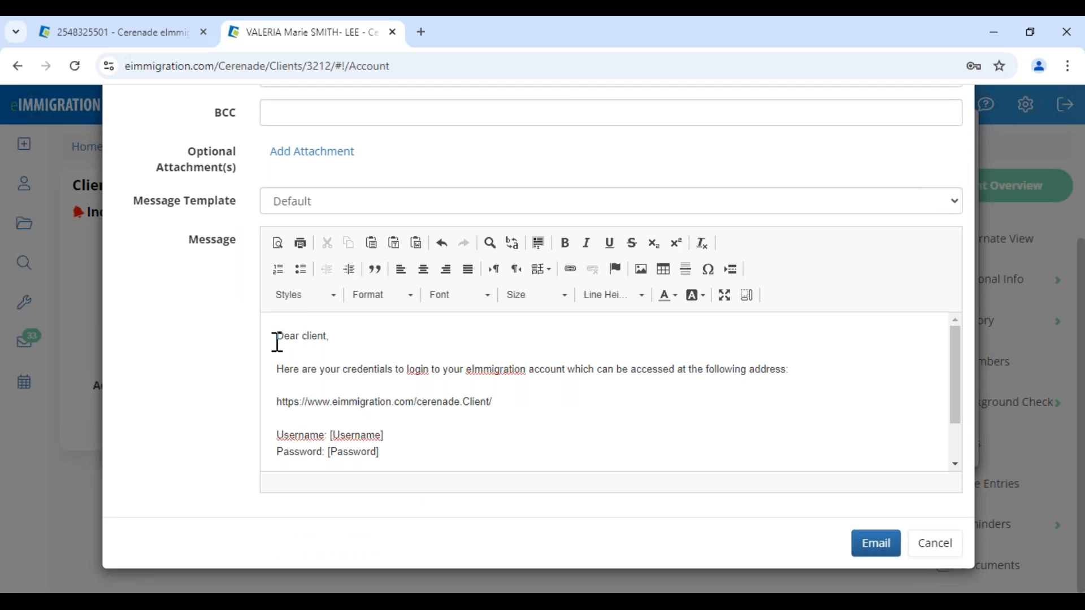
left_click_drag(276, 331, 453, 467)
- Choose the SPANISH- CREDENCIALES message template for the email
left_click(368, 211)
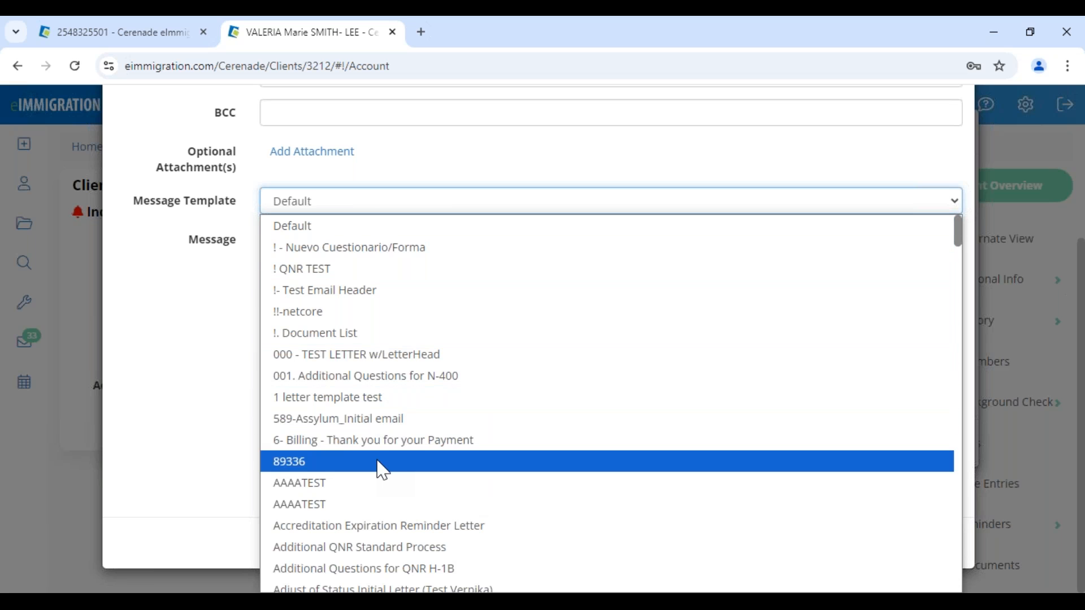
scroll(382, 468, "down", 20)
scroll(382, 469, "up", 3)
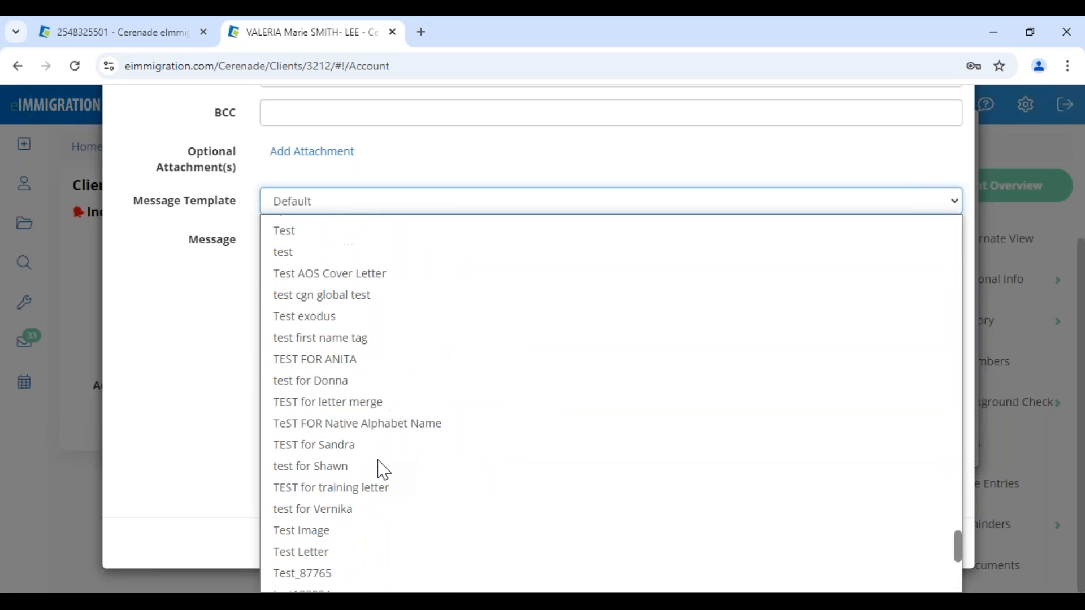
scroll(384, 470, "up", 5)
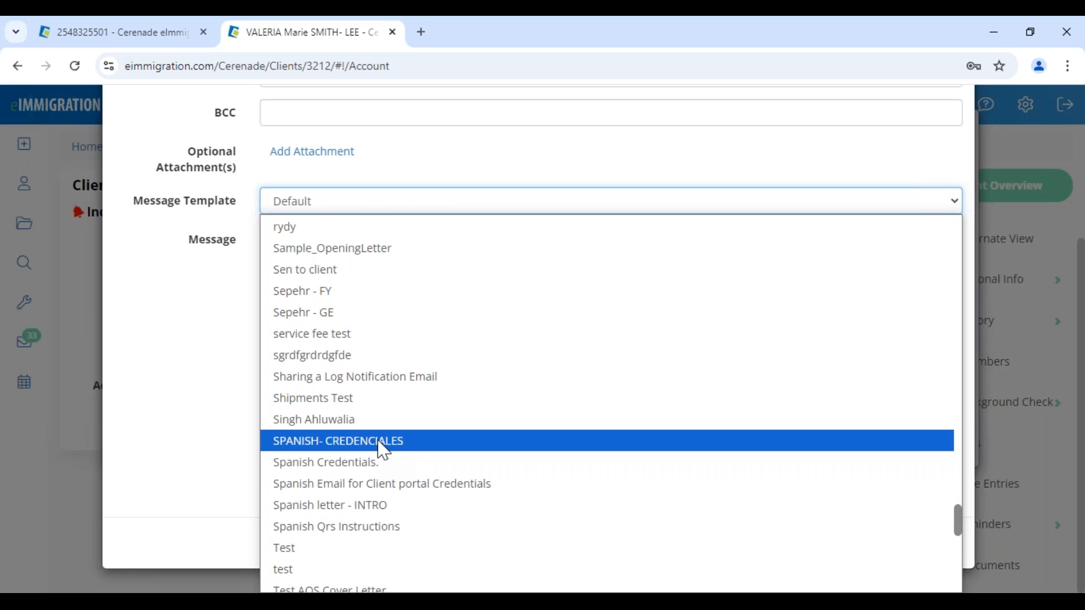
left_click(384, 451)
scroll(361, 382, "up", 1)
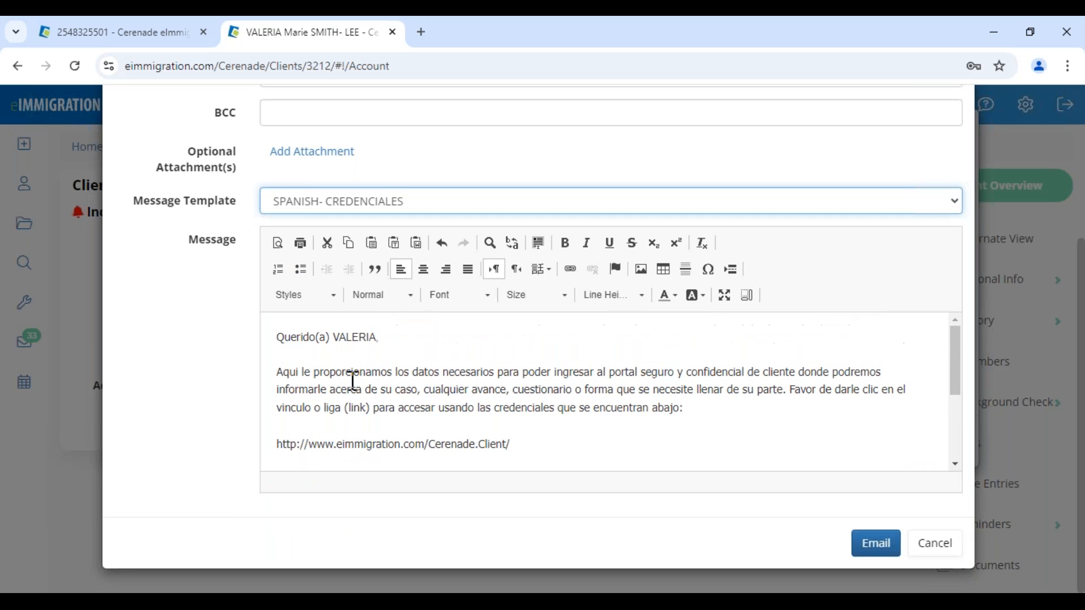
- Review the Spanish greeting and message text, then email the credentials to the client
left_click_drag(330, 337, 400, 337)
left_click_drag(314, 372, 514, 388)
scroll(461, 407, "down", 5)
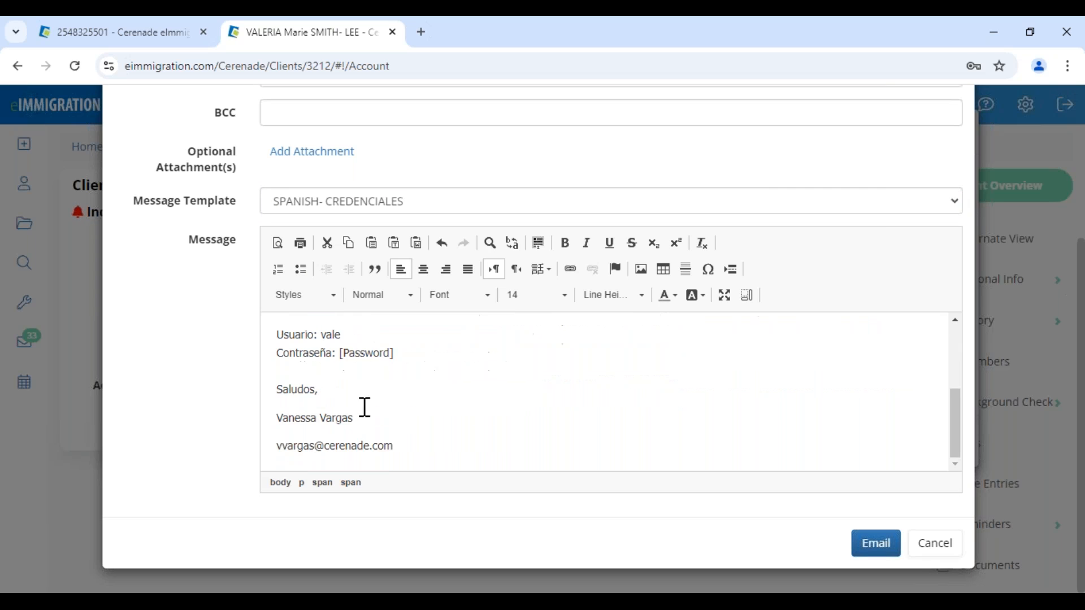
scroll(410, 376, "up", 3)
left_click_drag(405, 431, 274, 383)
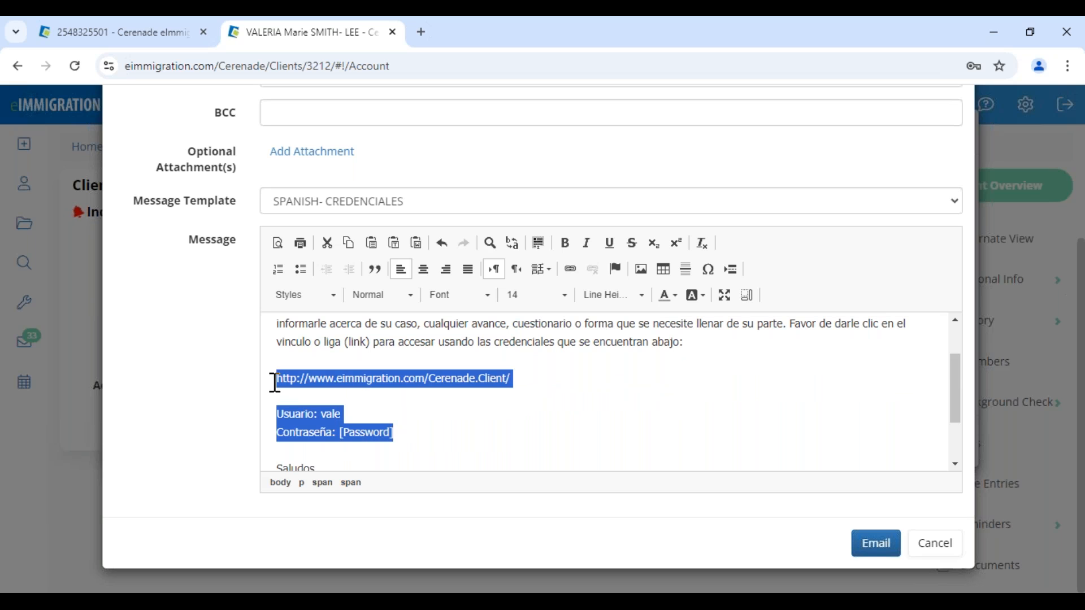
left_click(507, 432)
left_click(859, 545)
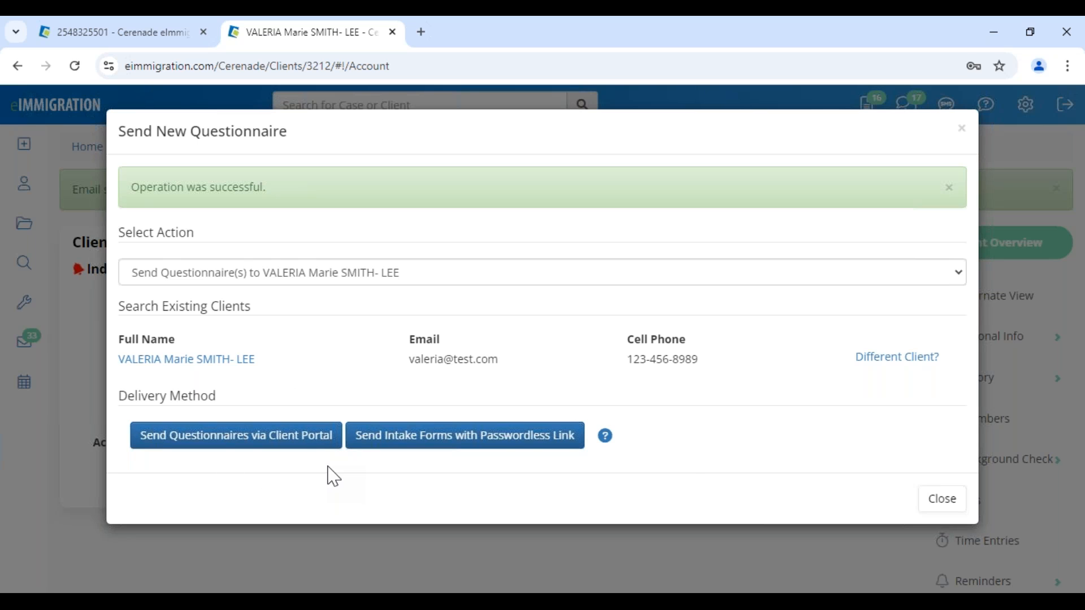
- Start sending intake forms with a passwordless link and set Preferred Language to Arabic
left_click(544, 444)
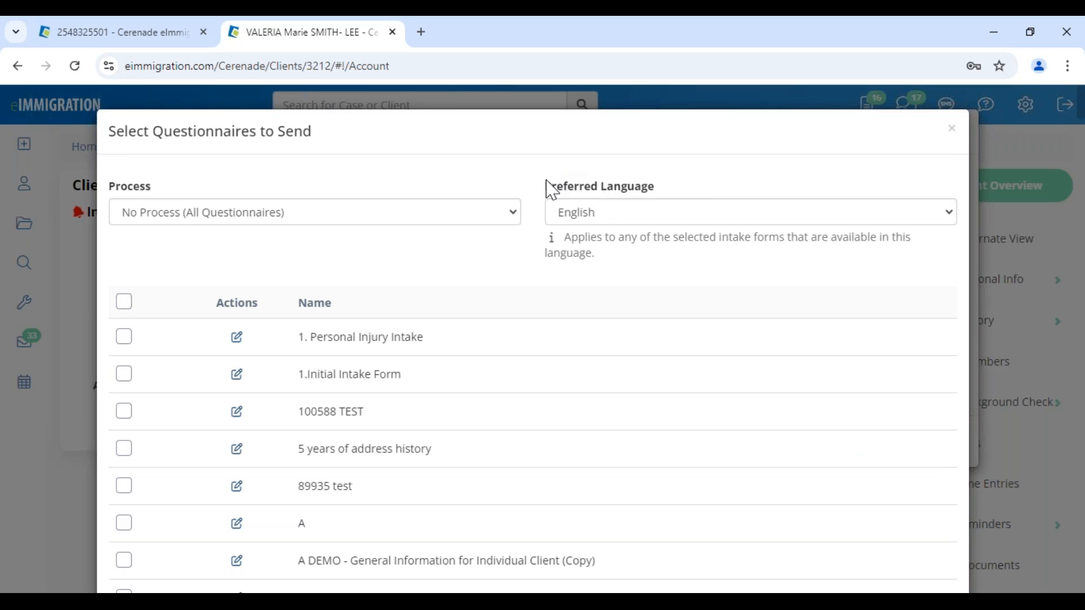
left_click_drag(546, 187, 675, 196)
left_click(617, 220)
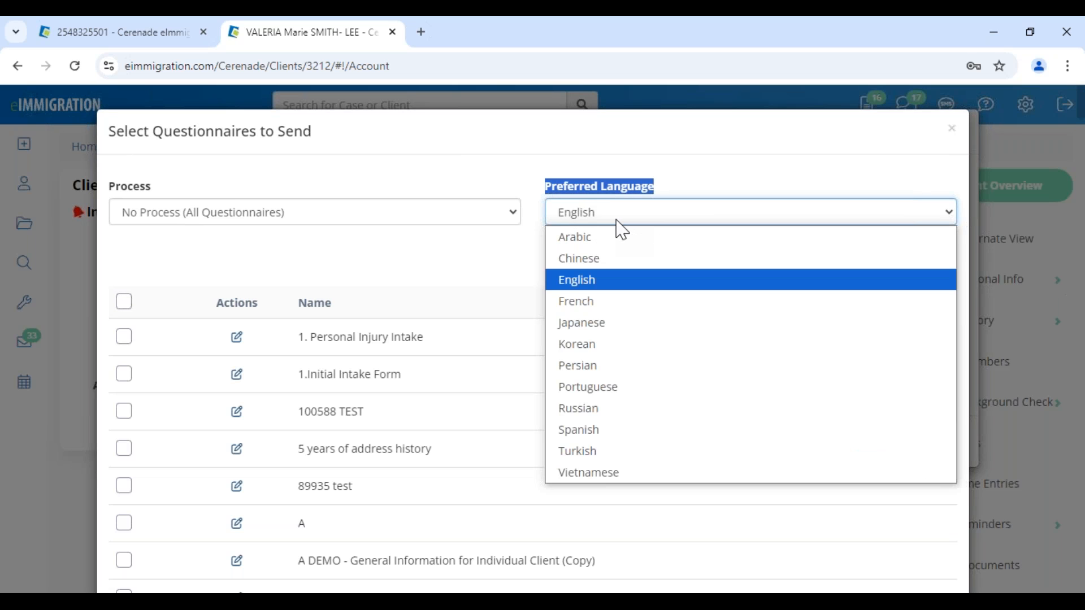
left_click(618, 240)
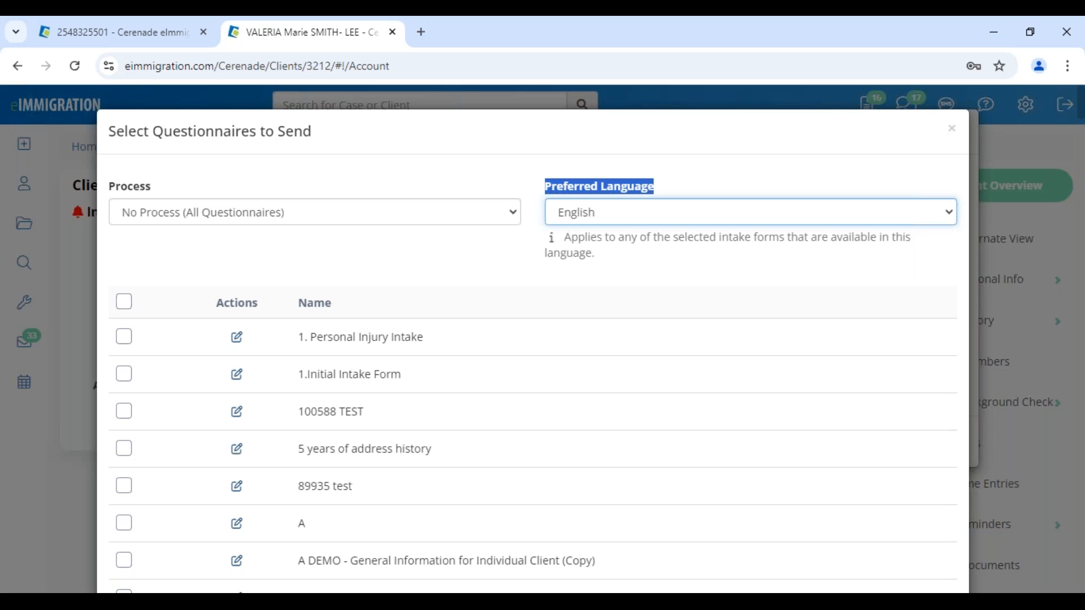
- Compare the Family-Based Consular Processing and TPS questionnaire lists, then choose Process IV & AOS (1-Step) Family-Based
left_click(179, 220)
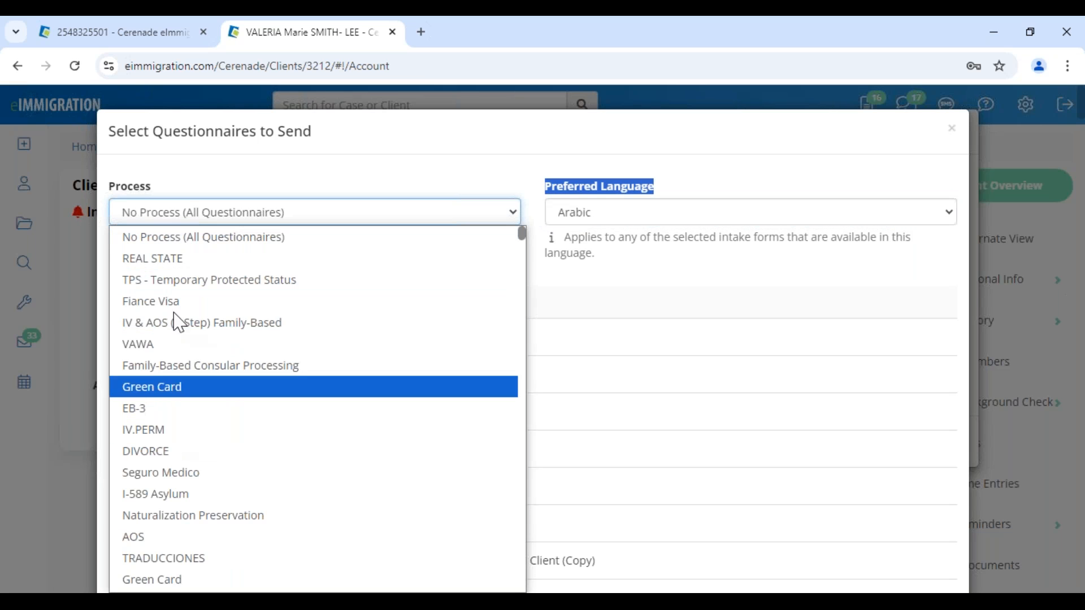
left_click(184, 371)
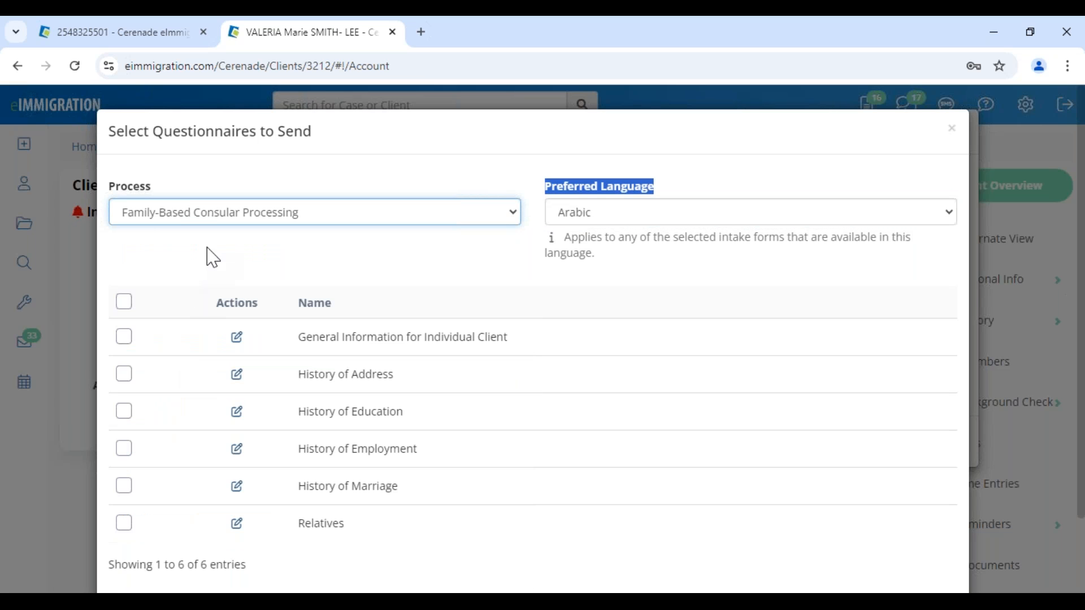
left_click(277, 219)
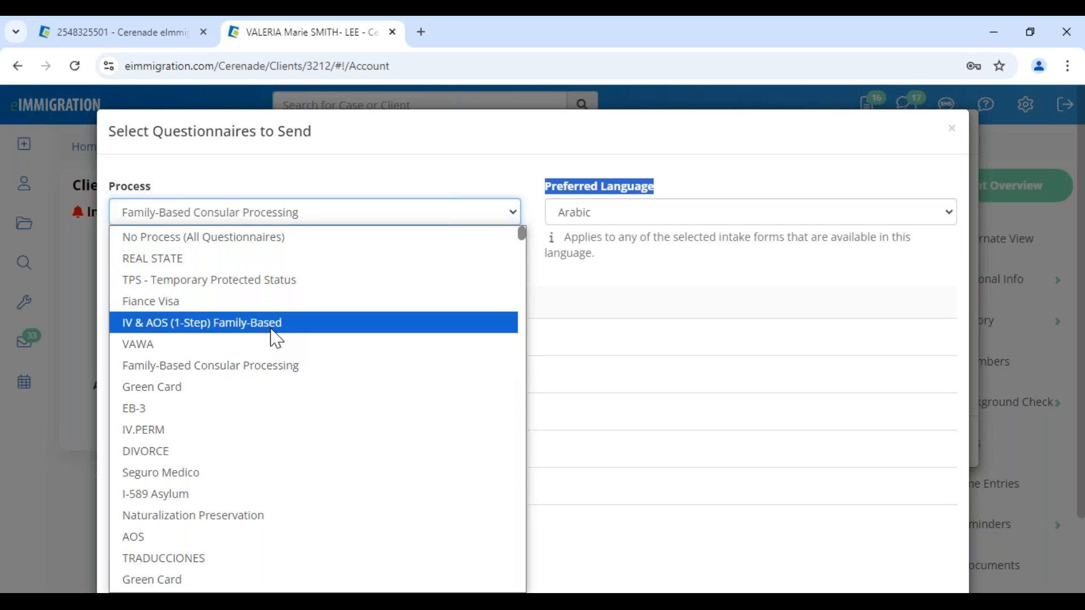
left_click(279, 280)
left_click_drag(325, 412, 735, 450)
left_click(290, 222)
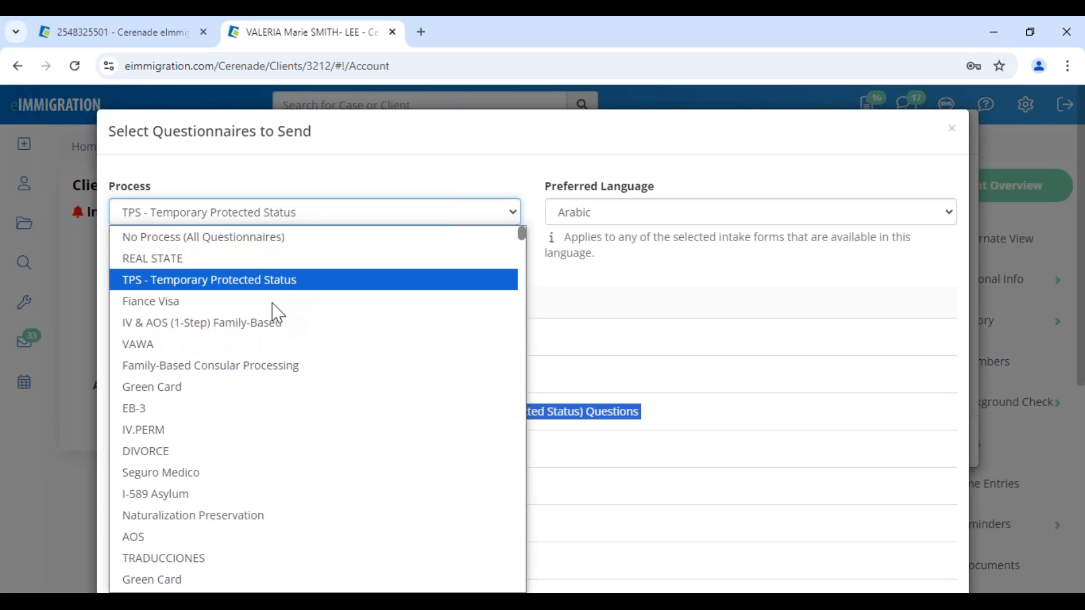
left_click(277, 337)
left_click_drag(304, 375, 596, 412)
left_click(382, 443)
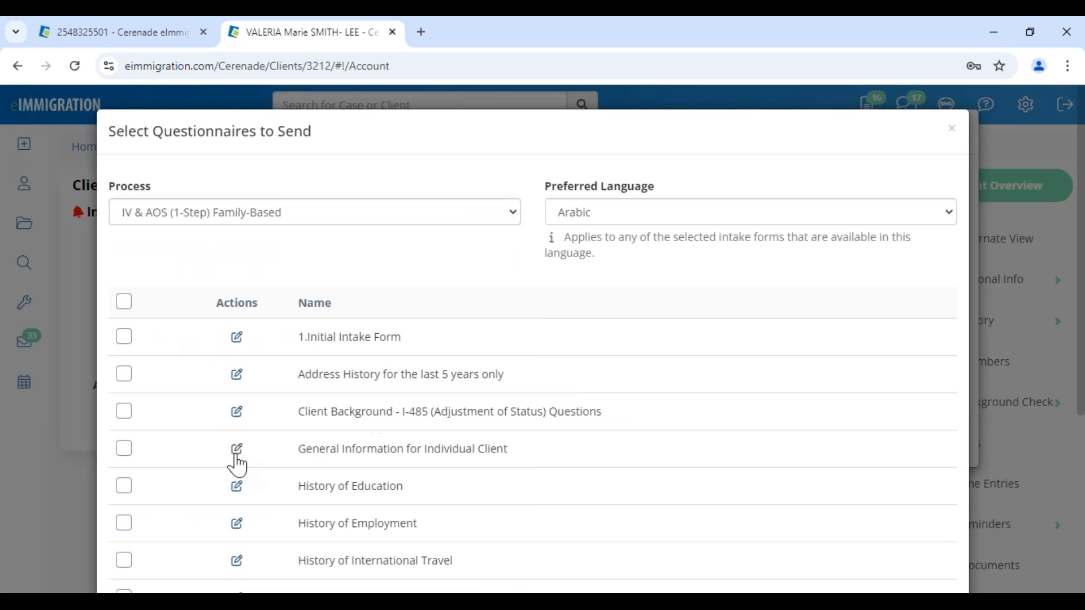
- Select only General Information for Individual Client and save the questionnaire
left_click(123, 449)
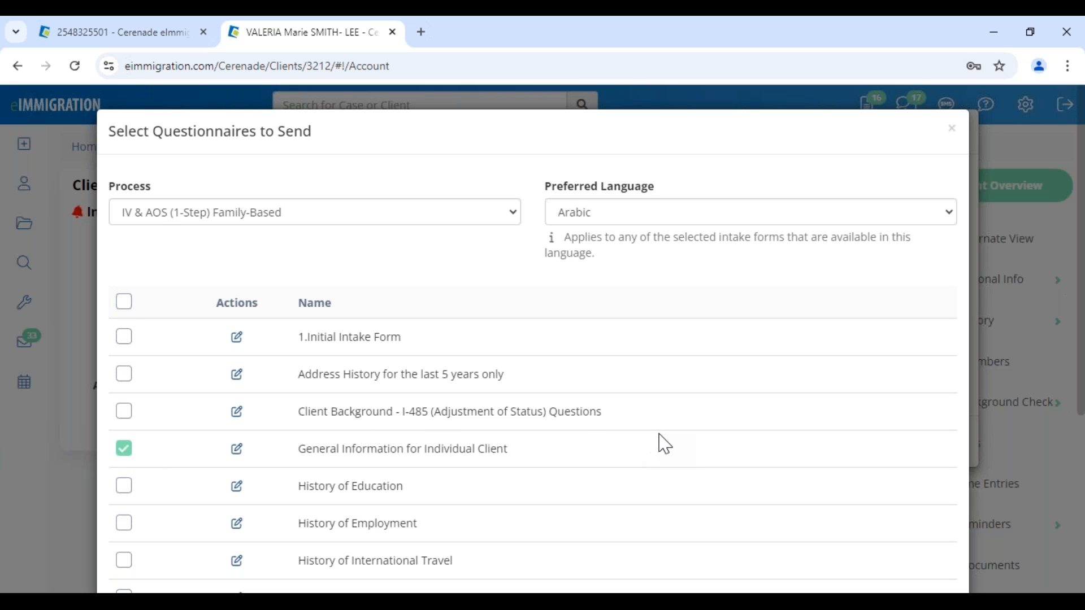
left_click(124, 302)
left_click(124, 302)
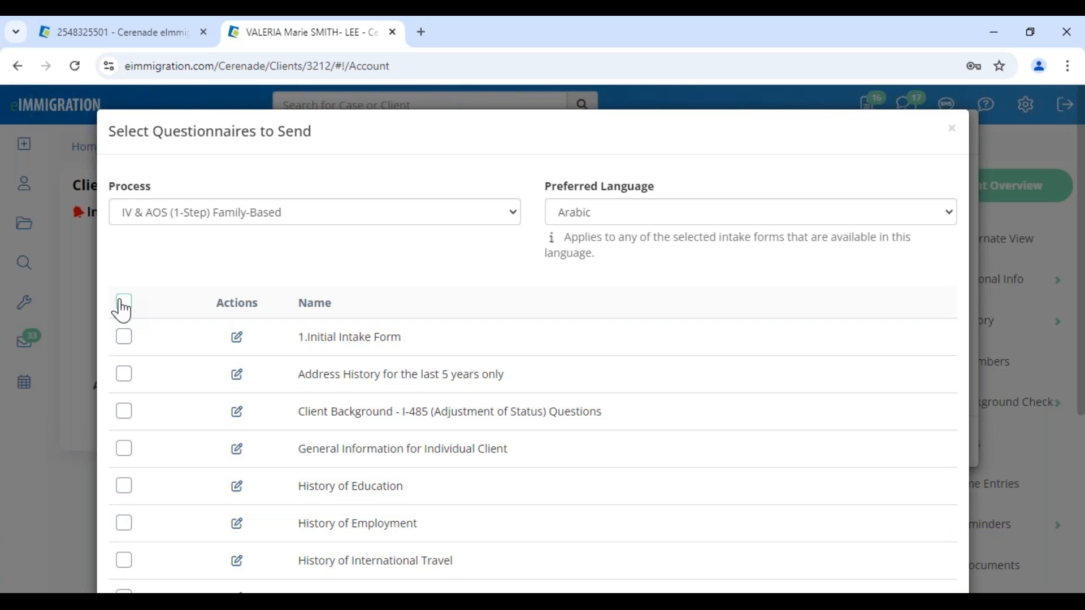
left_click(124, 449)
scroll(489, 451, "down", 5)
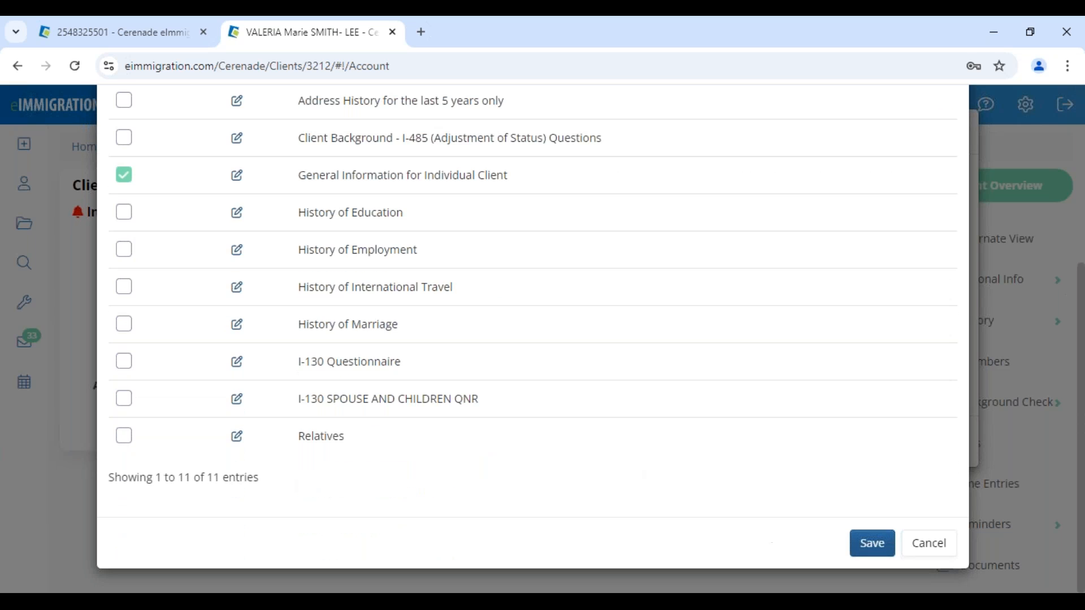
left_click(872, 544)
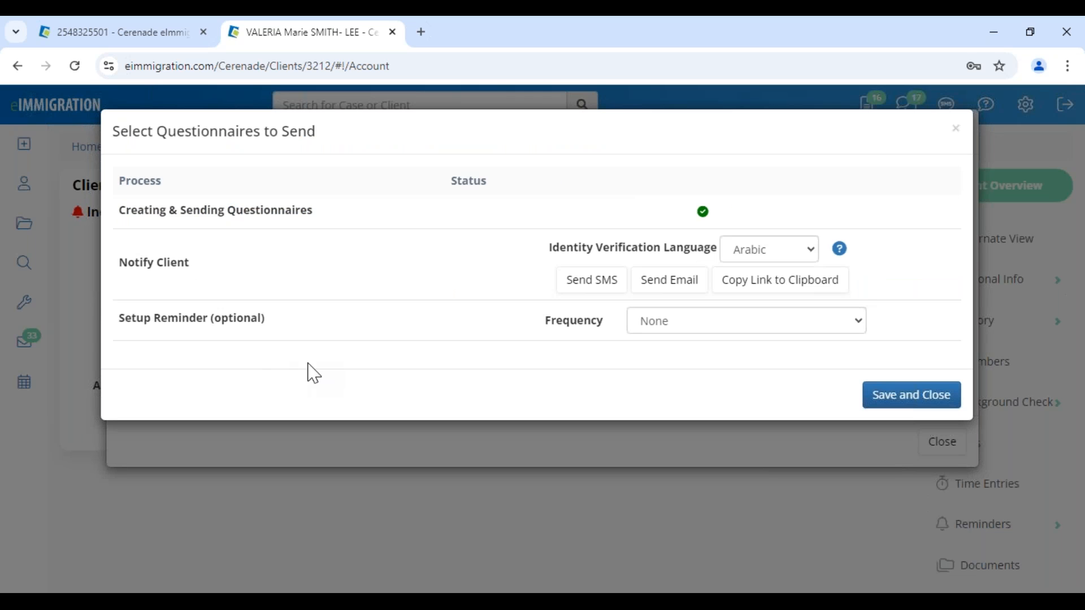
- Choose Send SMS under Notify Client to text the secure questionnaire link
left_click_drag(120, 267, 219, 275)
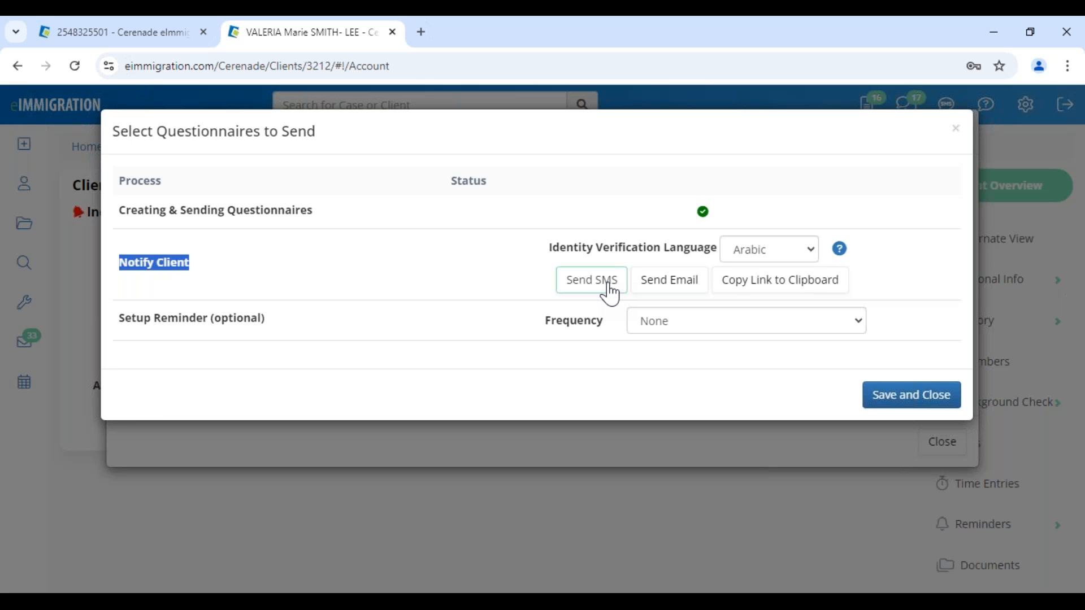
left_click(591, 280)
scroll(537, 322, "down", 1)
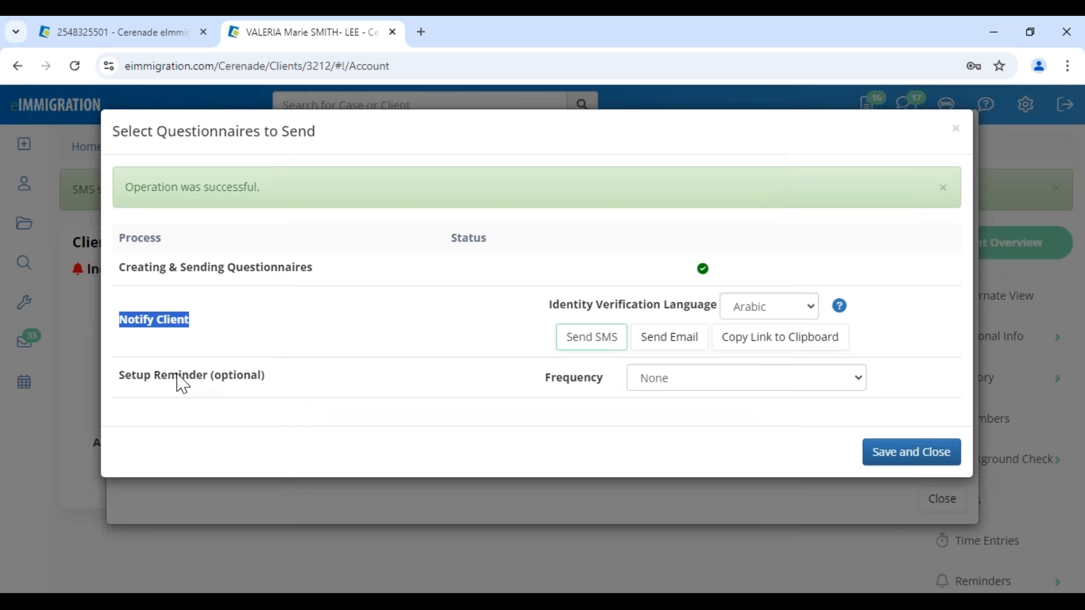
left_click_drag(124, 383, 331, 403)
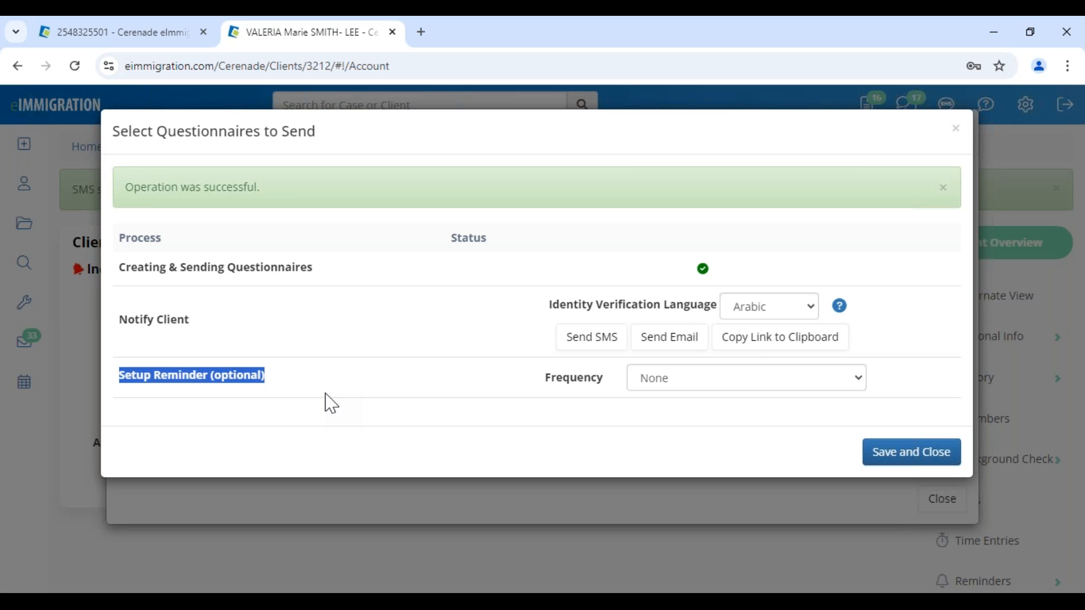
- Choose Once a Week, Email and SMS delivery and 10/04/2024 expiry, then save and close
left_click(678, 379)
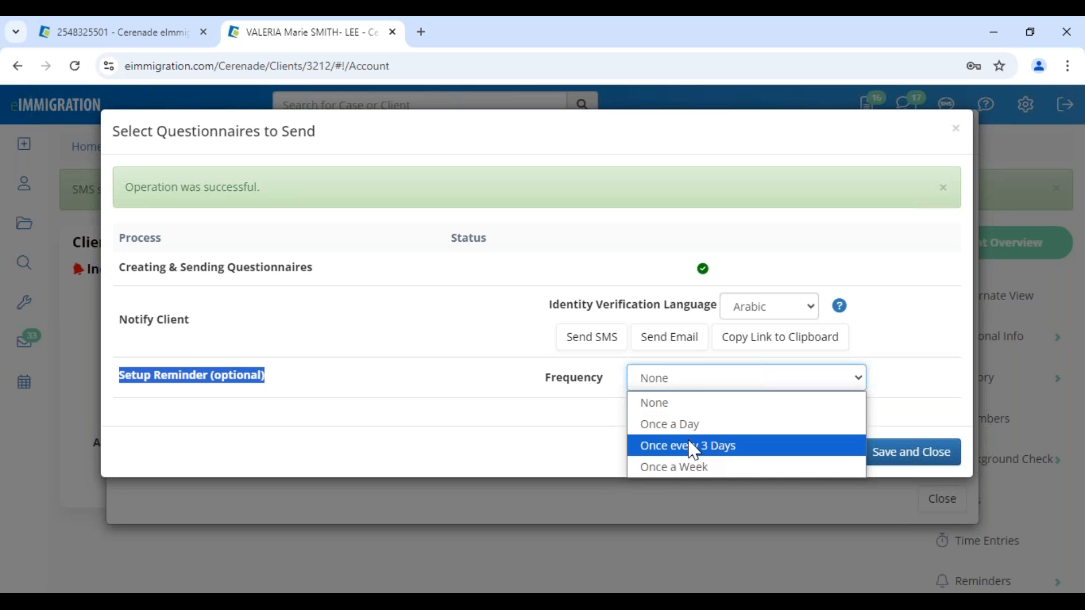
left_click(714, 467)
left_click(723, 409)
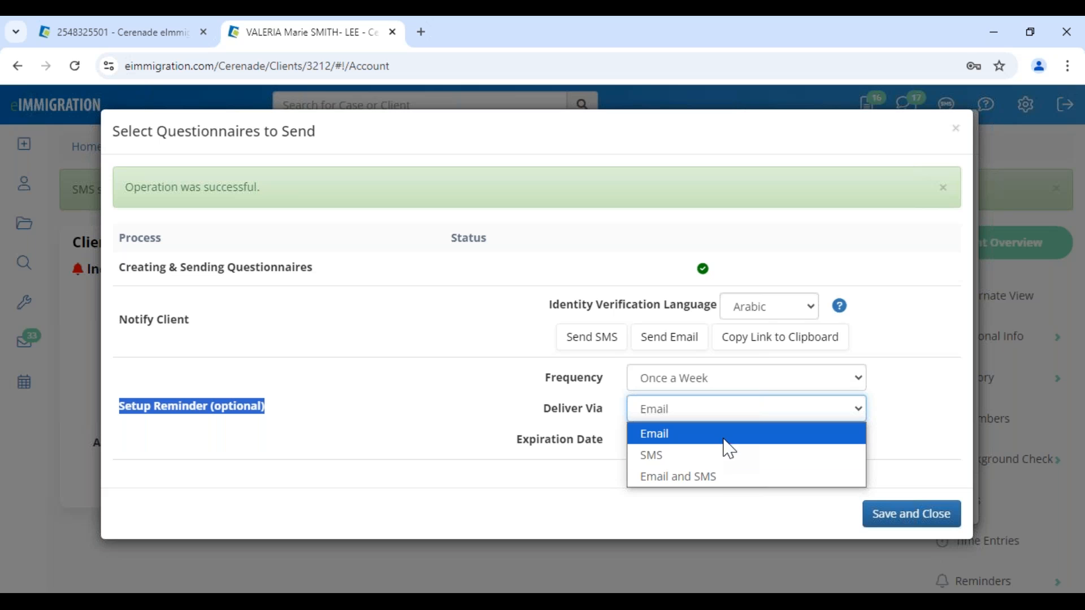
left_click(724, 476)
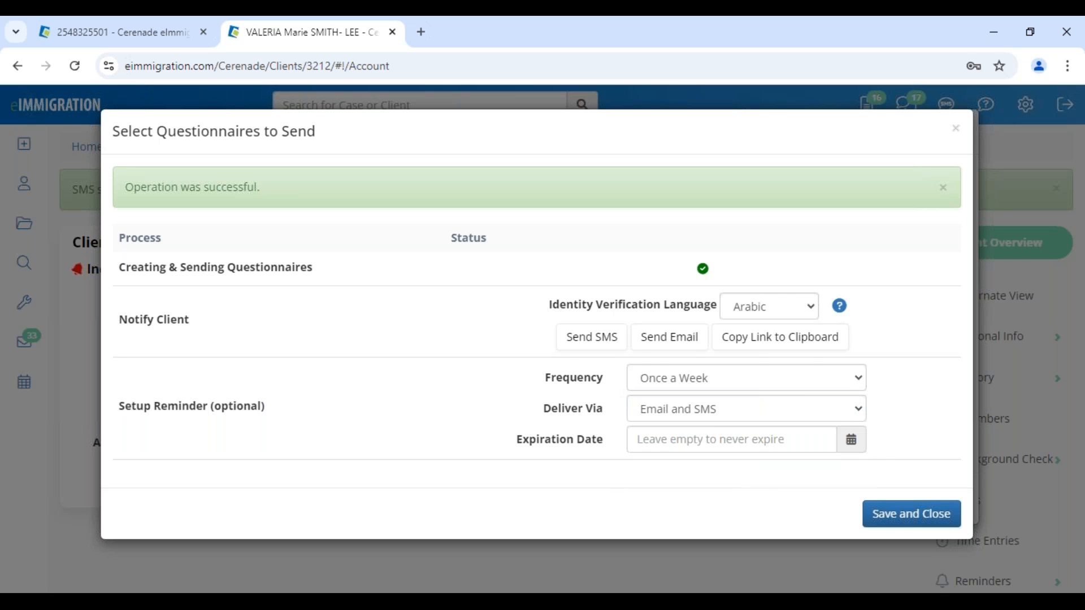
left_click(707, 439)
left_click(766, 362)
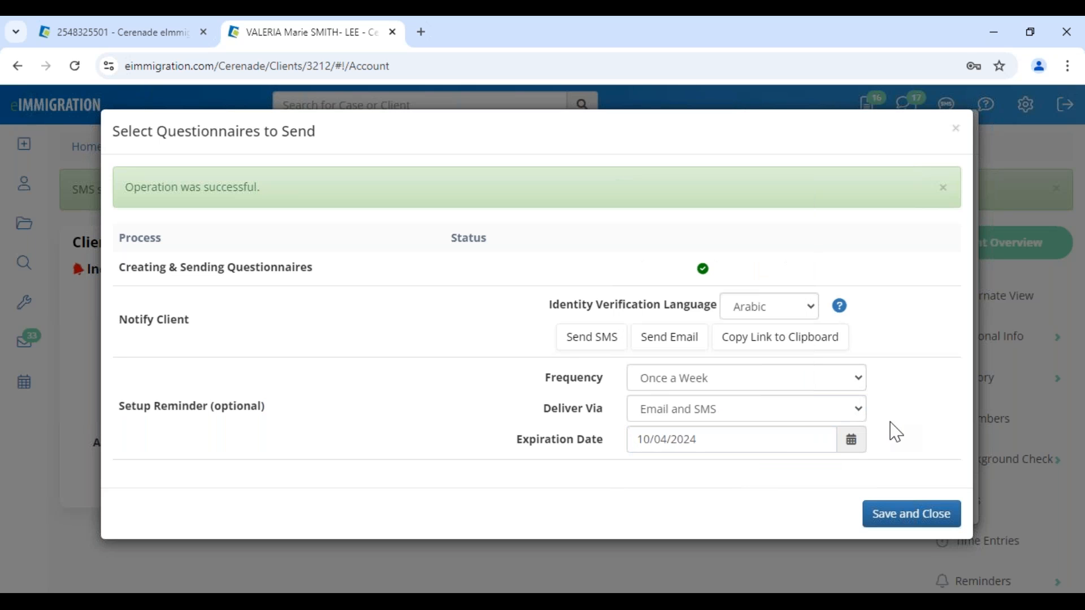
left_click(917, 512)
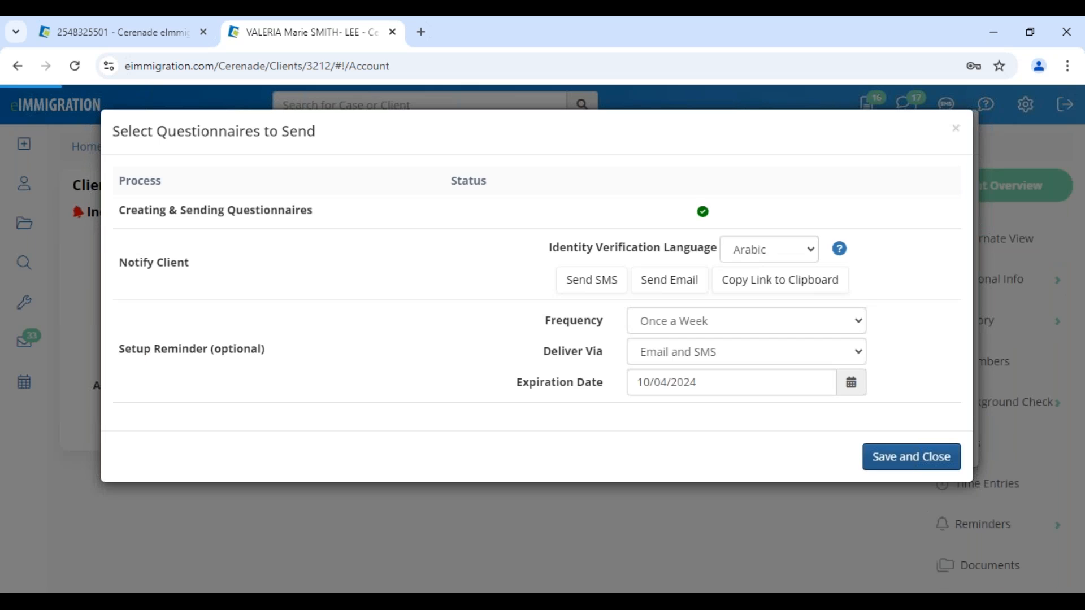
left_click(940, 506)
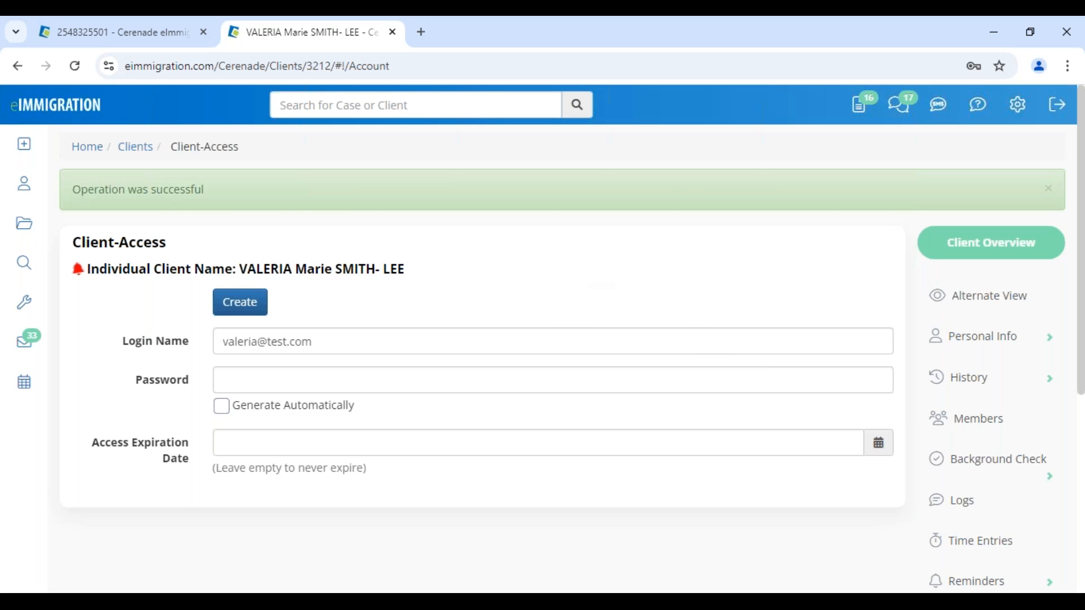
- Go to the client's Documents page and open the Questionnaires/Forms folder
scroll(1006, 464, "down", 5)
left_click(993, 314)
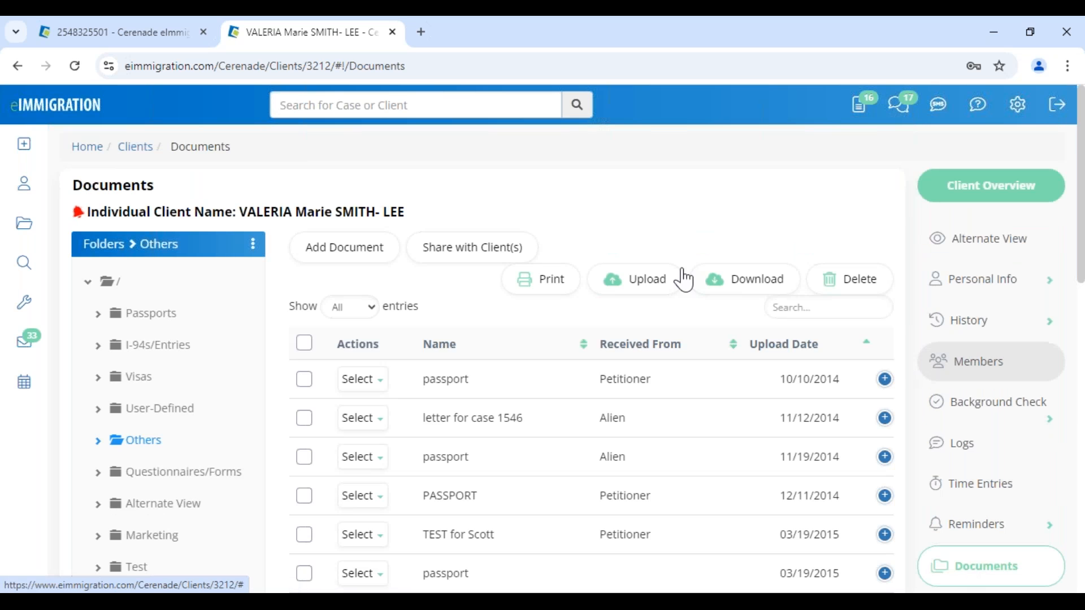
left_click(209, 476)
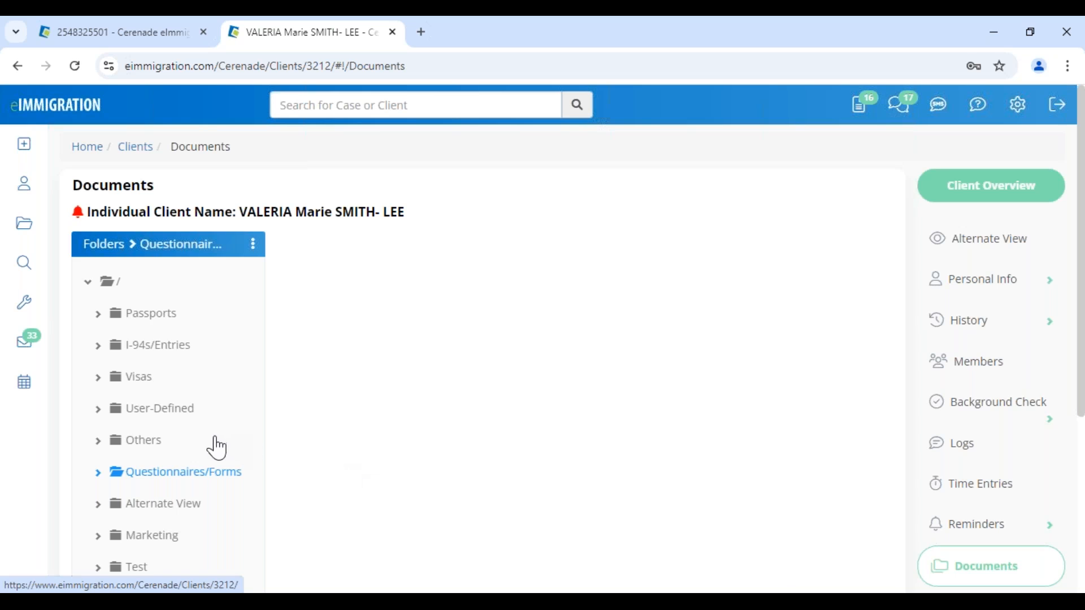
left_click(211, 474)
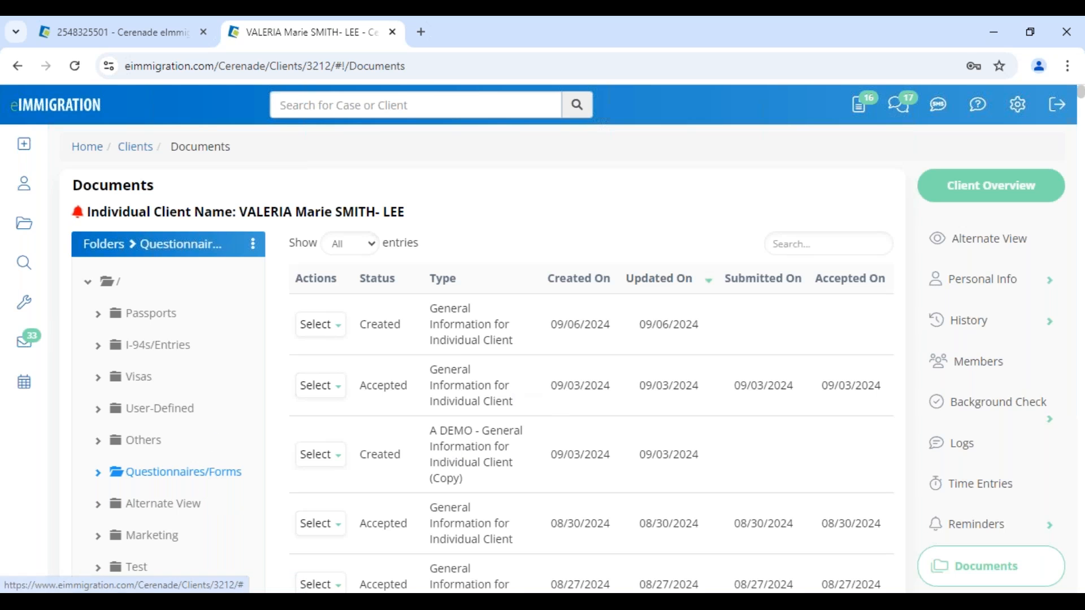
left_click_drag(430, 309, 612, 329)
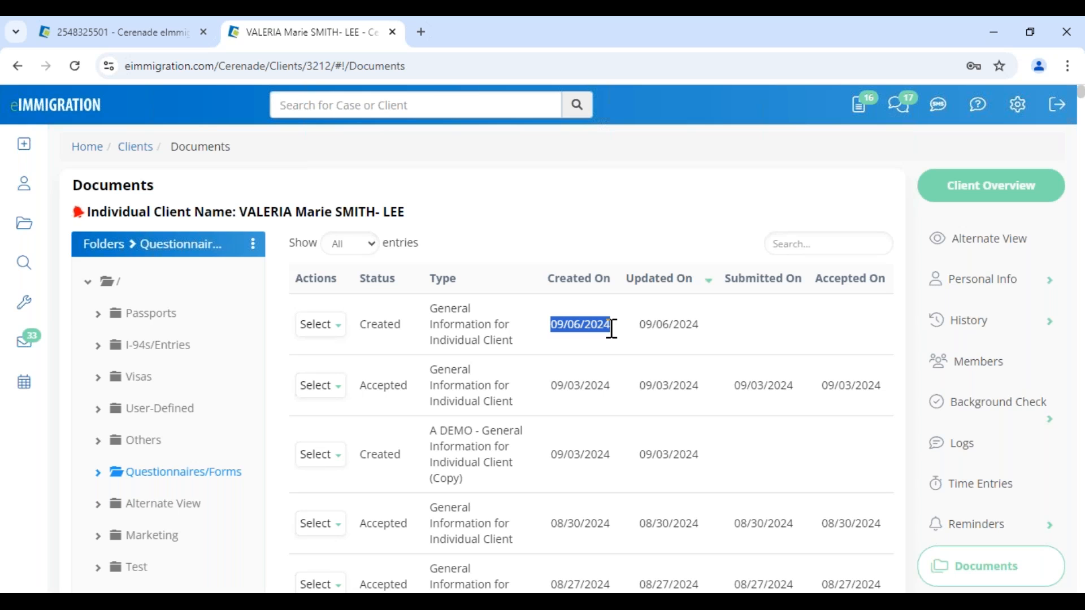
left_click(731, 339)
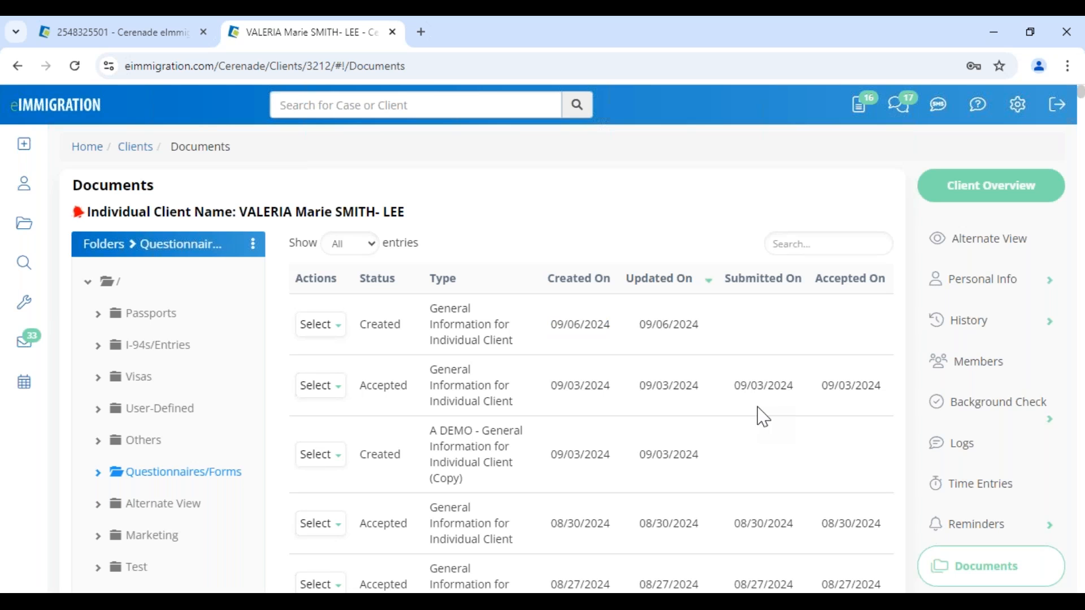
scroll(758, 416, "down", 5)
scroll(763, 417, "down", 1)
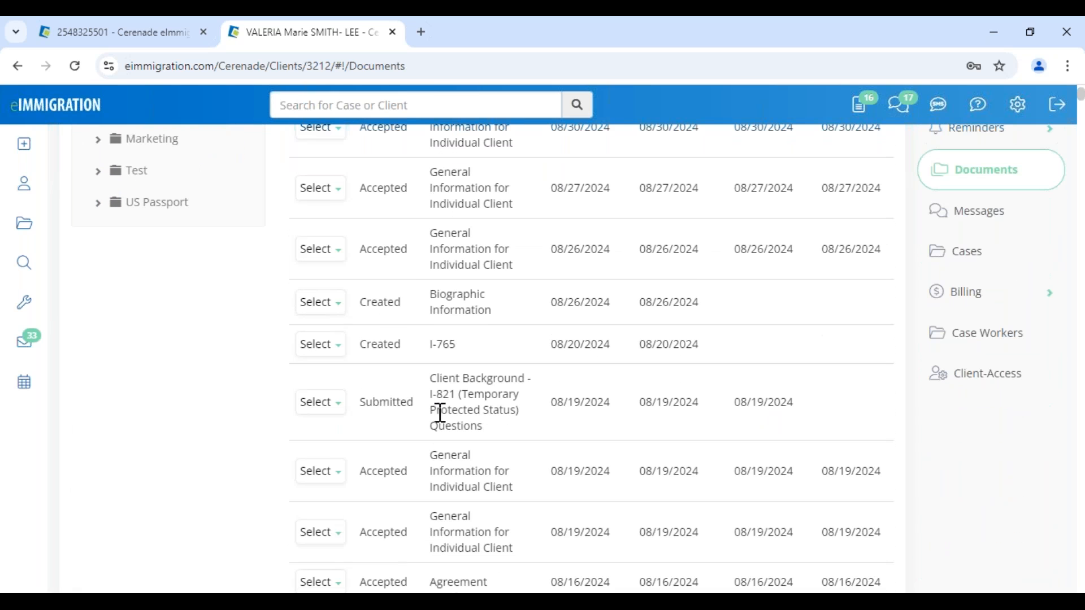
left_click_drag(430, 377, 520, 438)
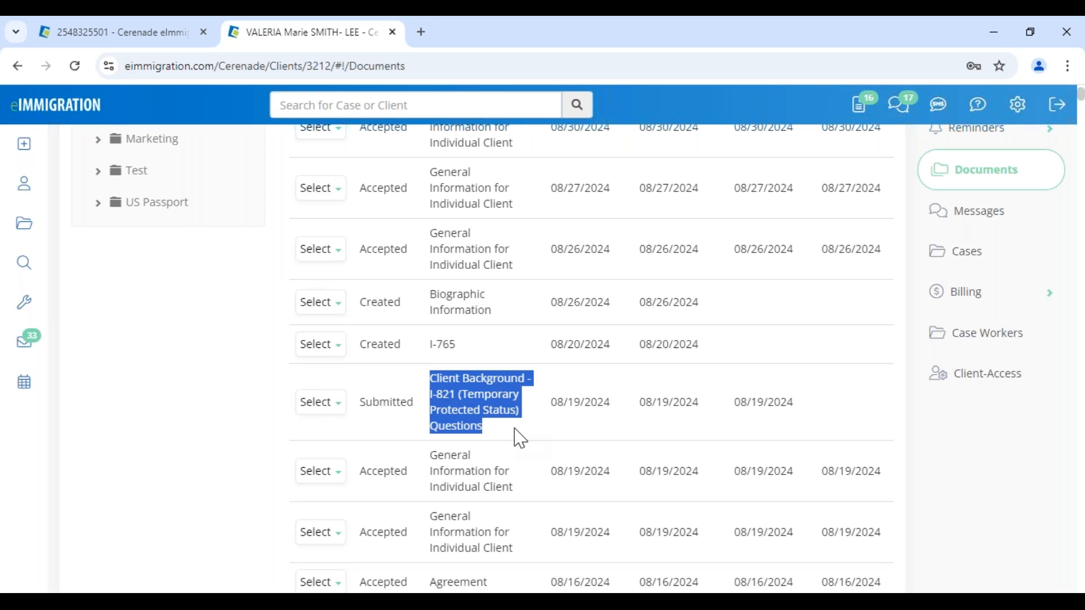
left_click(556, 411)
left_click_drag(605, 407, 613, 406)
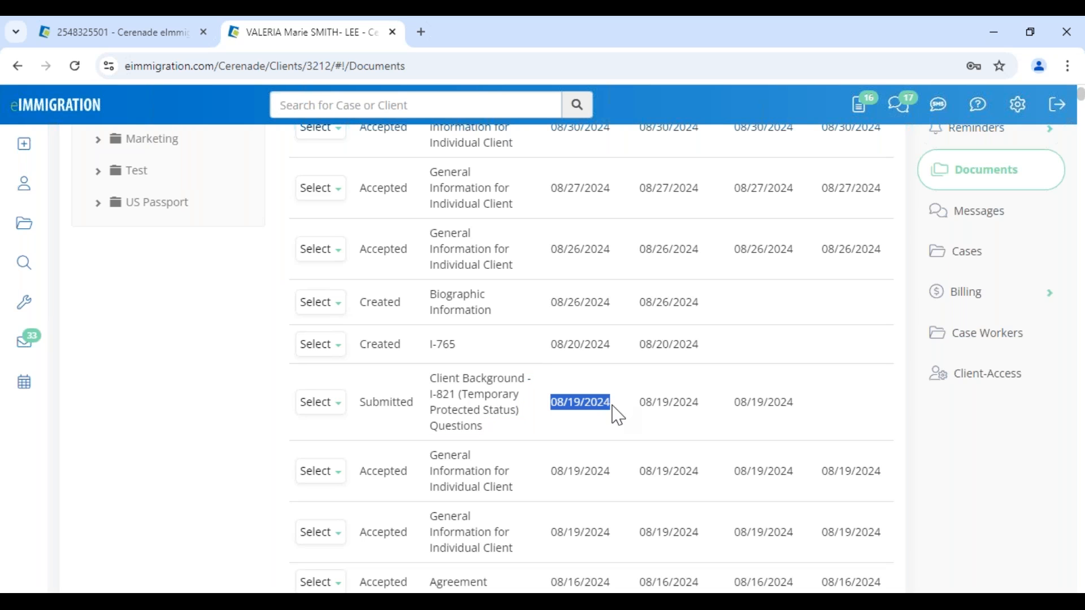
left_click_drag(732, 402, 803, 410)
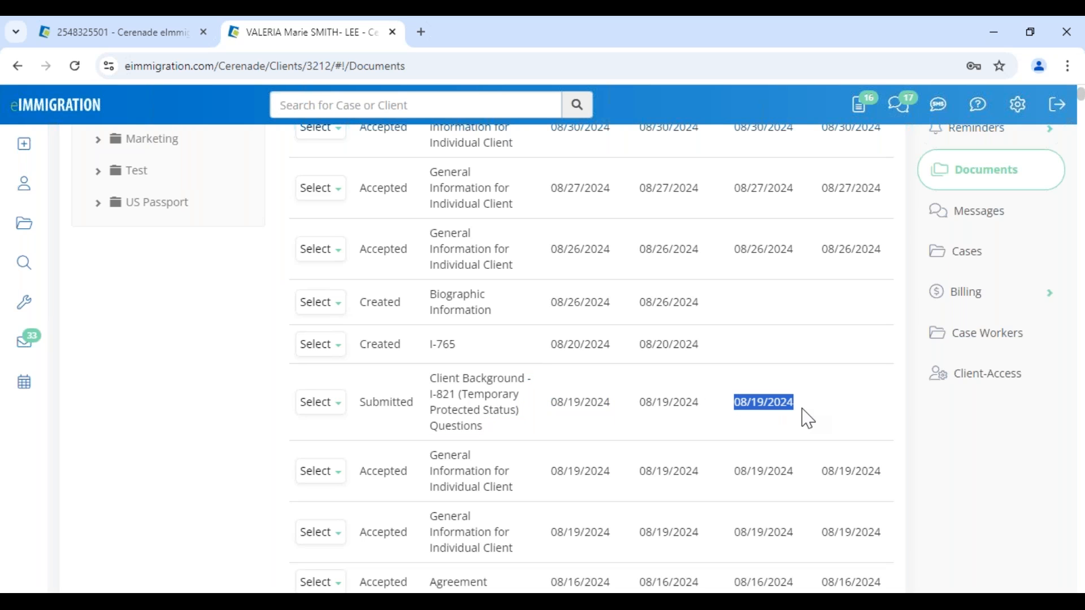
scroll(819, 283, "up", 3)
scroll(835, 345, "down", 4)
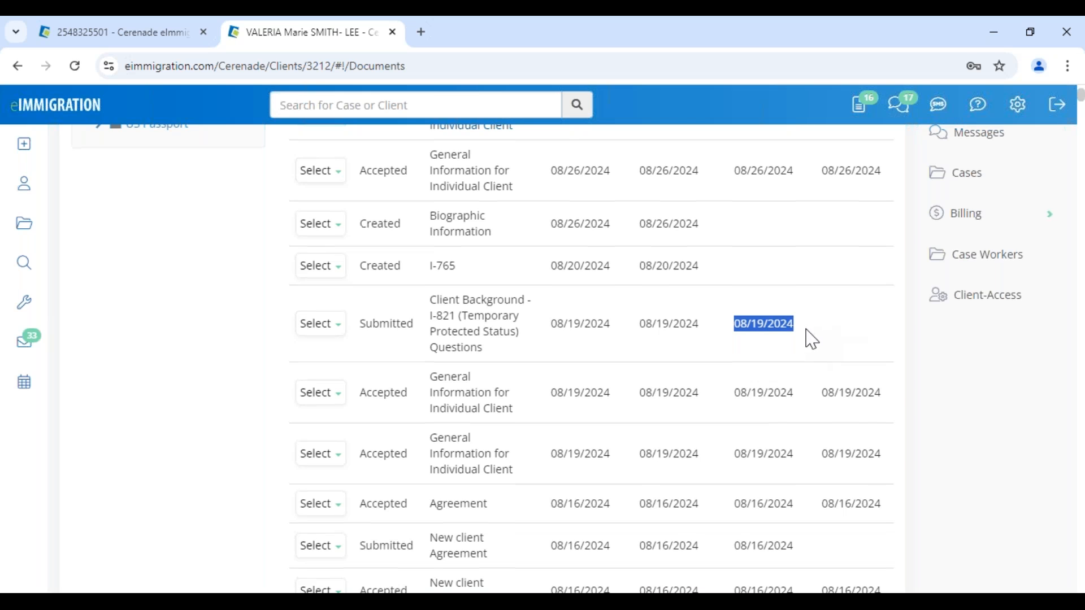
scroll(812, 351, "up", 2)
left_click_drag(435, 382, 532, 446)
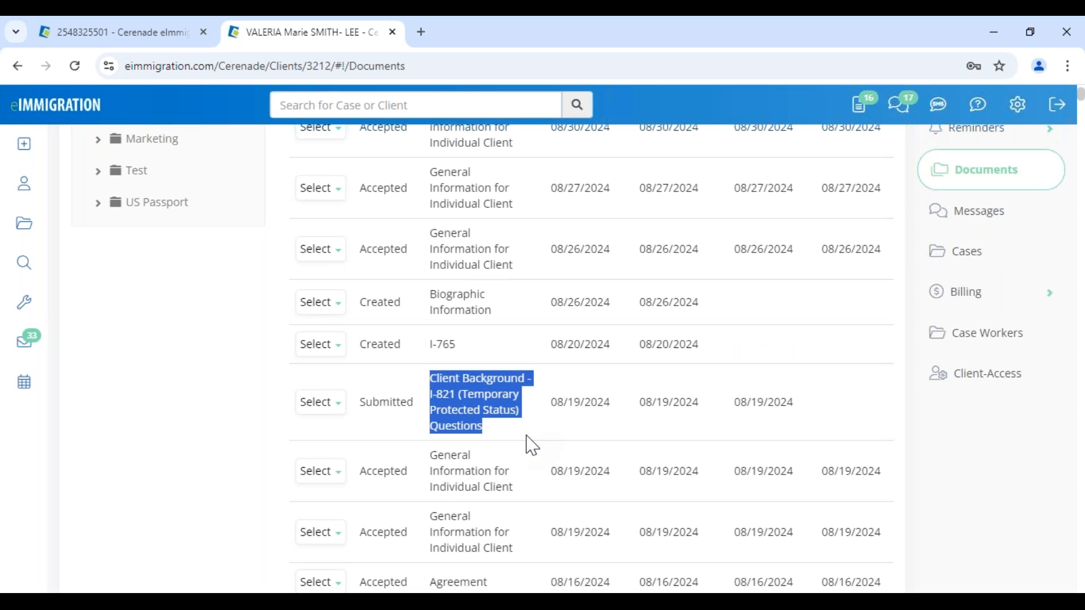
left_click_drag(360, 402, 414, 403)
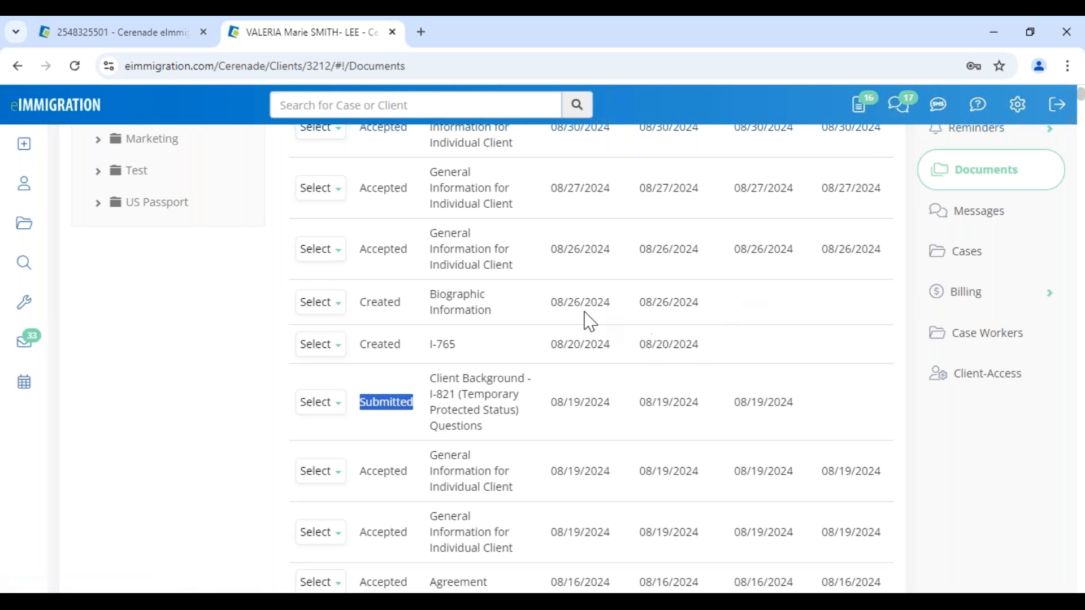
left_click_drag(427, 292, 671, 317)
left_click_drag(435, 342, 473, 356)
scroll(516, 339, "up", 4)
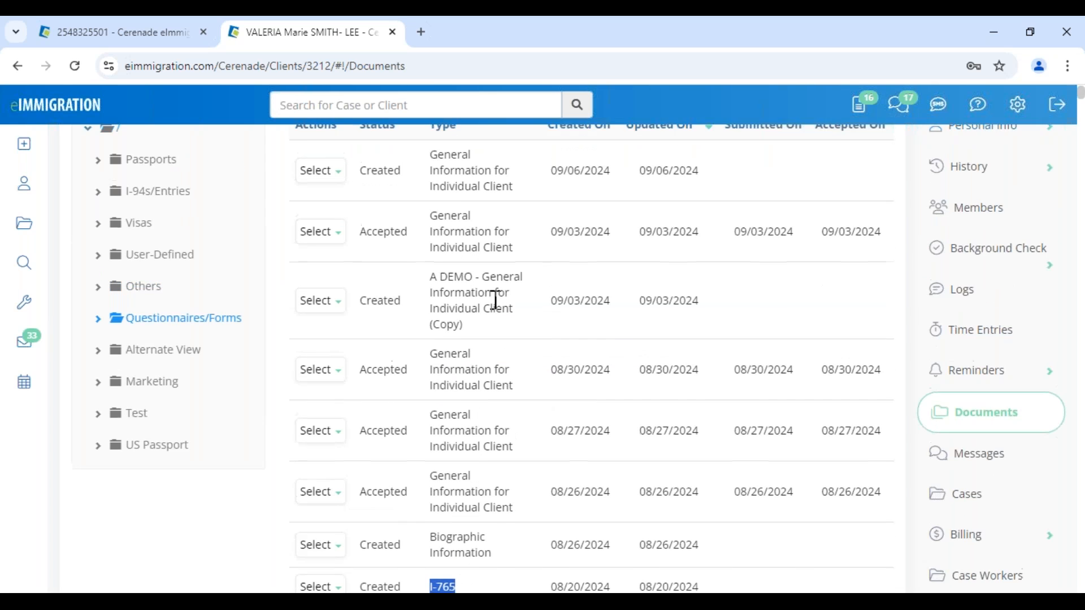
scroll(496, 299, "up", 3)
left_click_drag(431, 309, 520, 346)
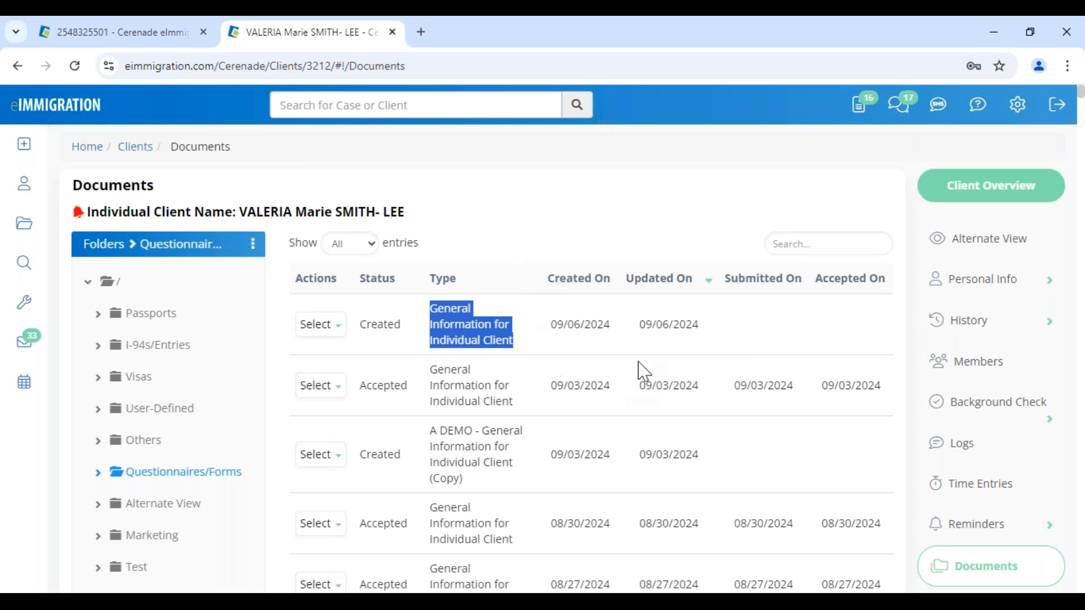
left_click_drag(552, 325, 707, 346)
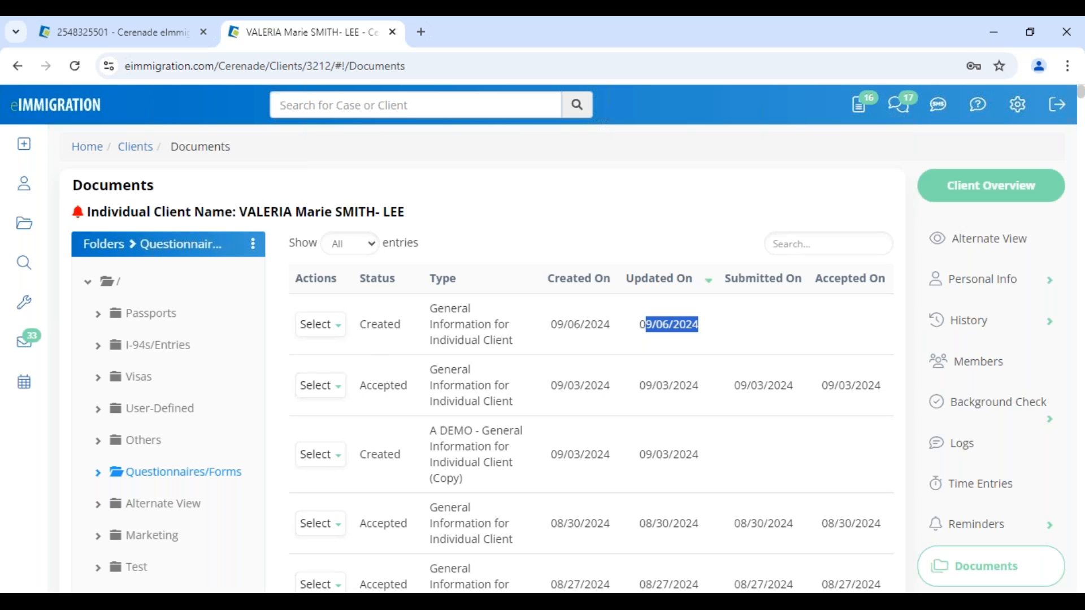
left_click(176, 601)
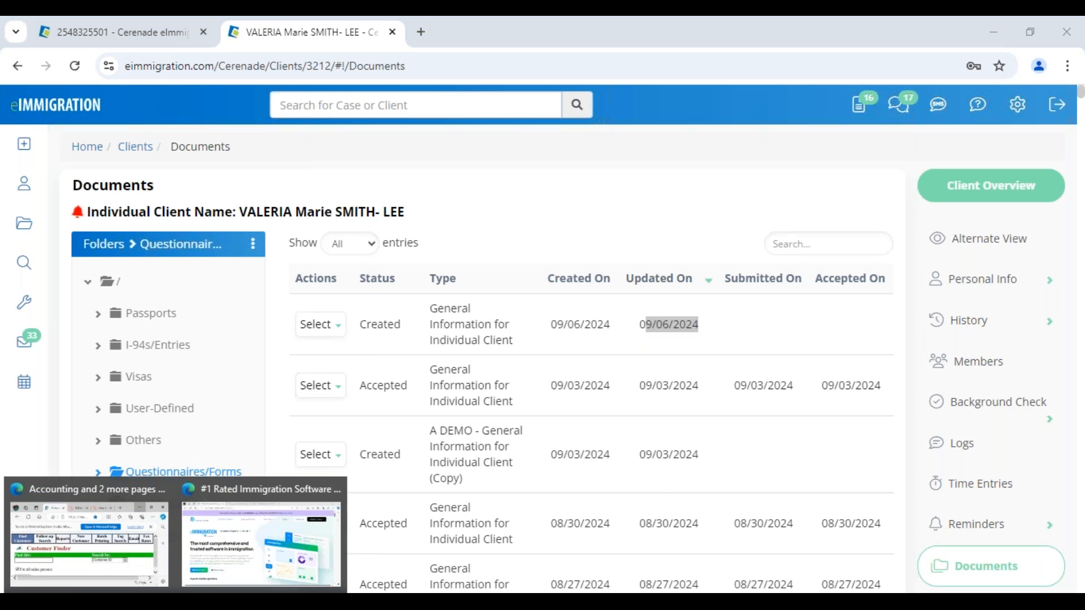
- In Edge's Client Login tab, log in with the saved username and a retyped password
left_click(224, 552)
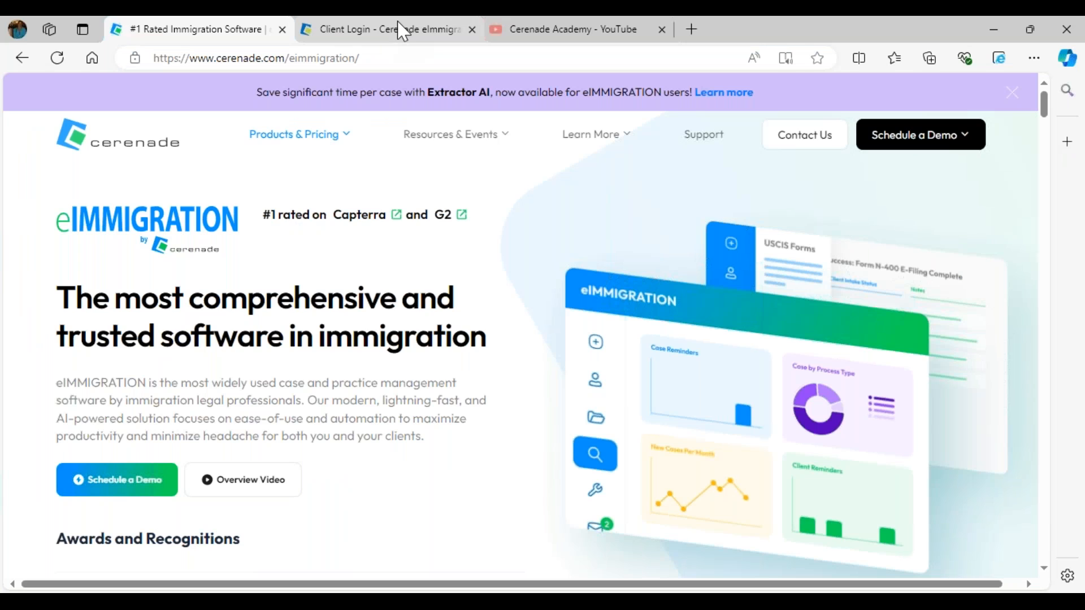
left_click(394, 40)
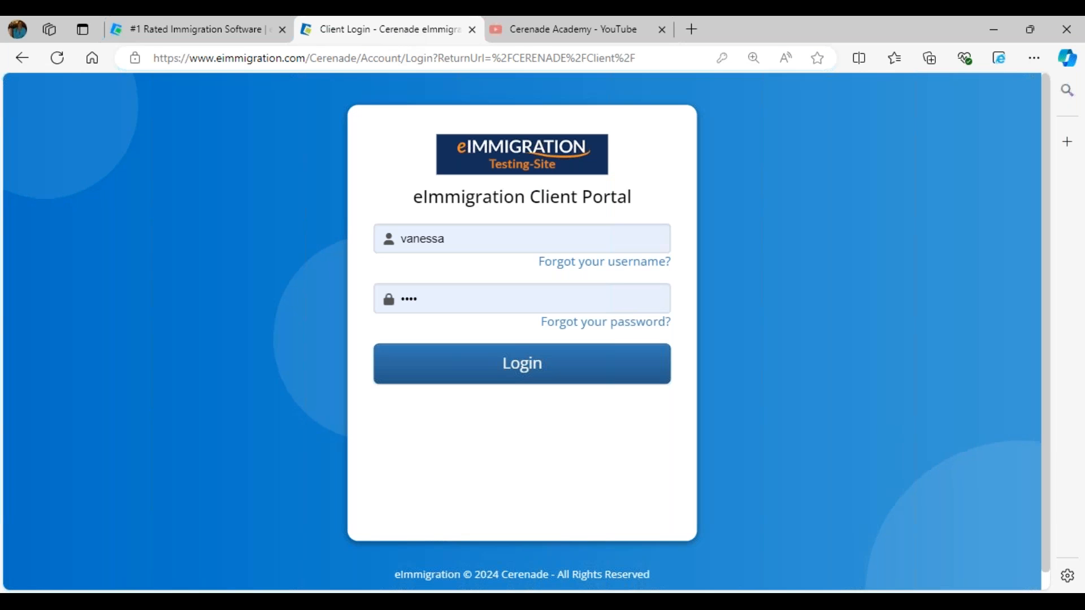
left_click_drag(419, 199, 649, 206)
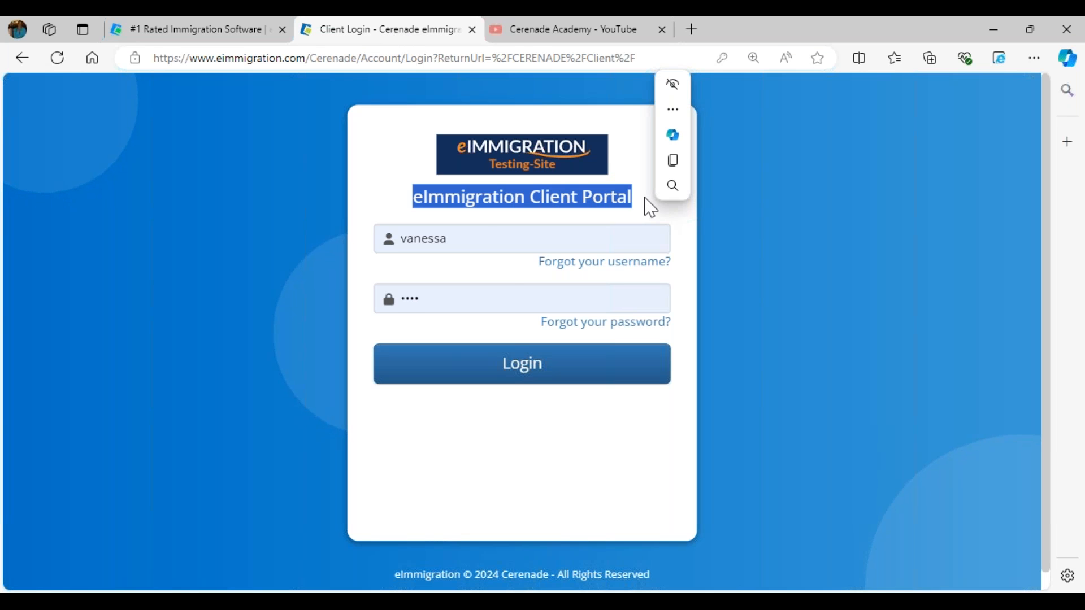
left_click(476, 238)
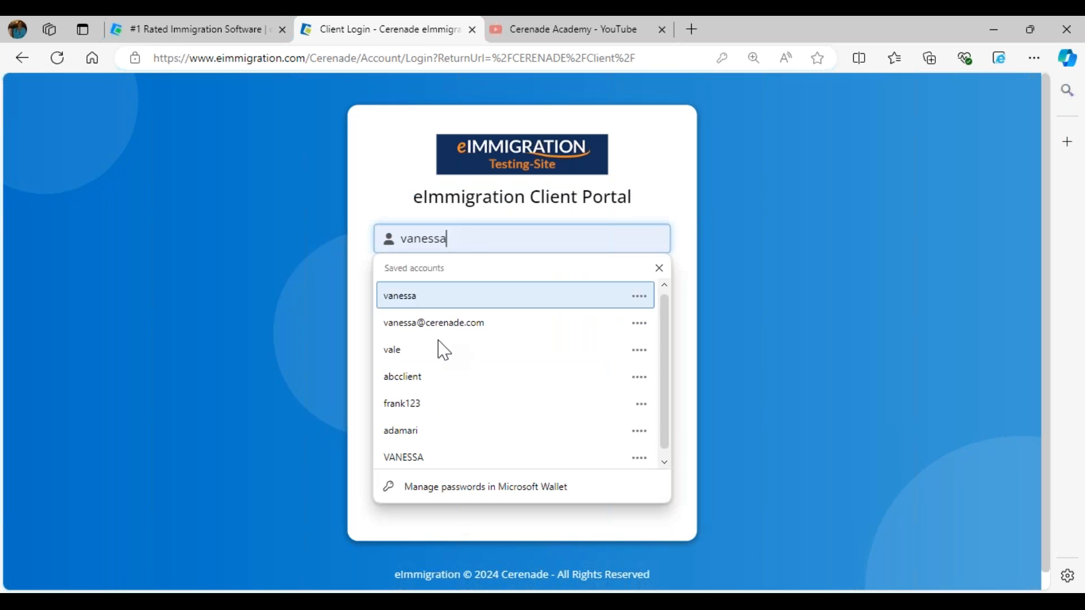
left_click(412, 353)
left_click(417, 358)
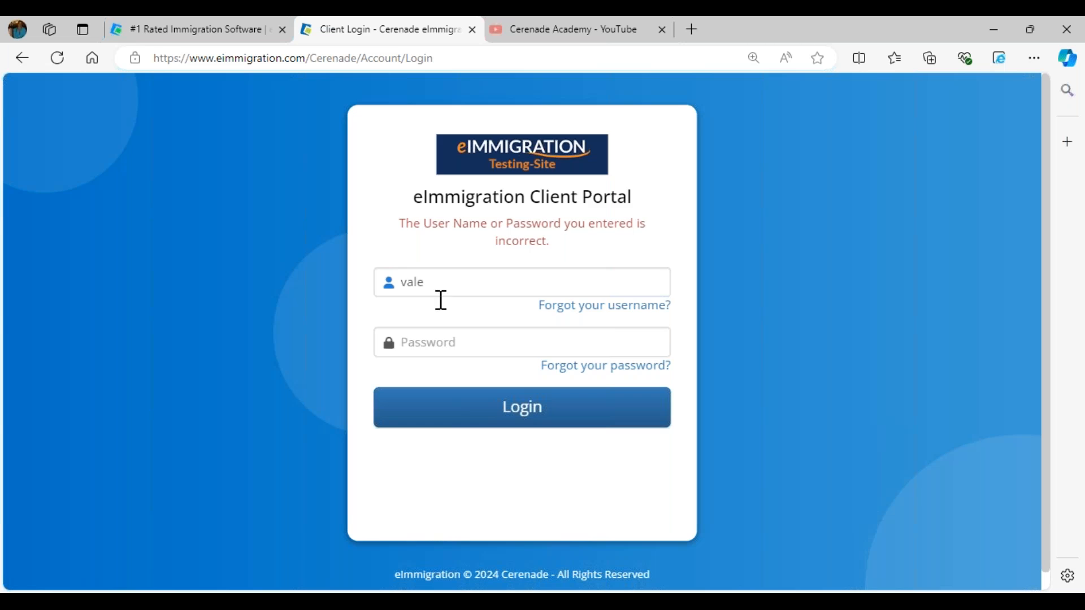
left_click(453, 343)
key("BackSpace")
key("BackSpace")
key("BackSpace")
key("BackSpace")
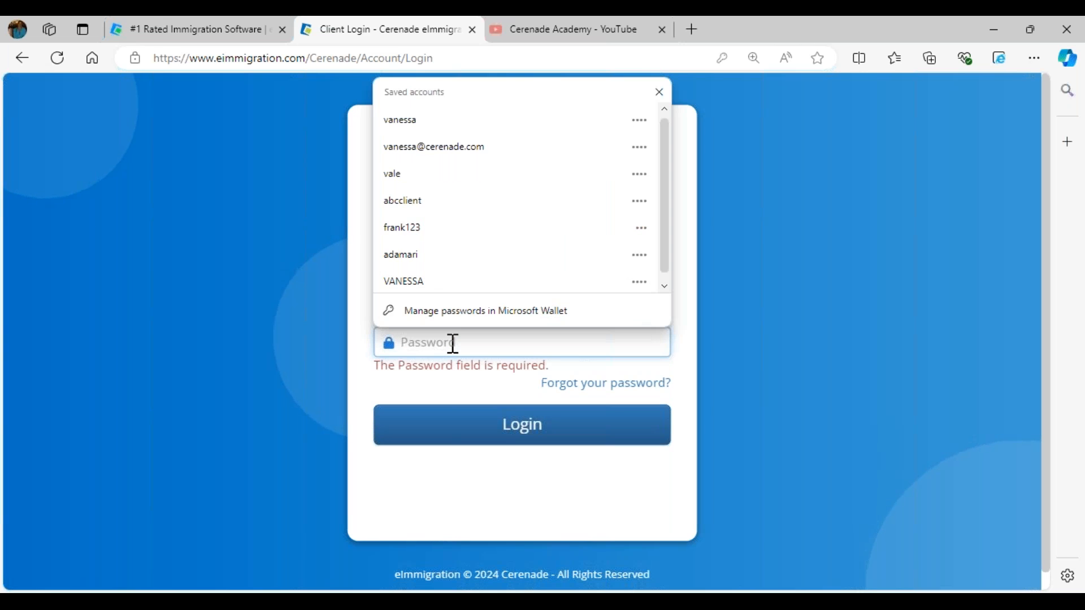
type("1234")
key("Return")
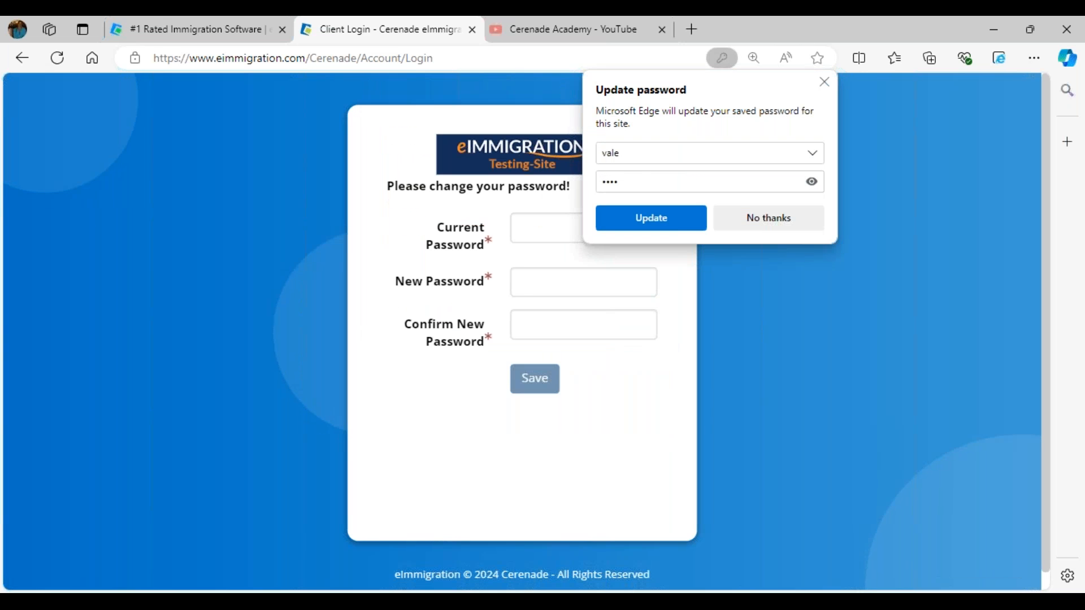
left_click(758, 220)
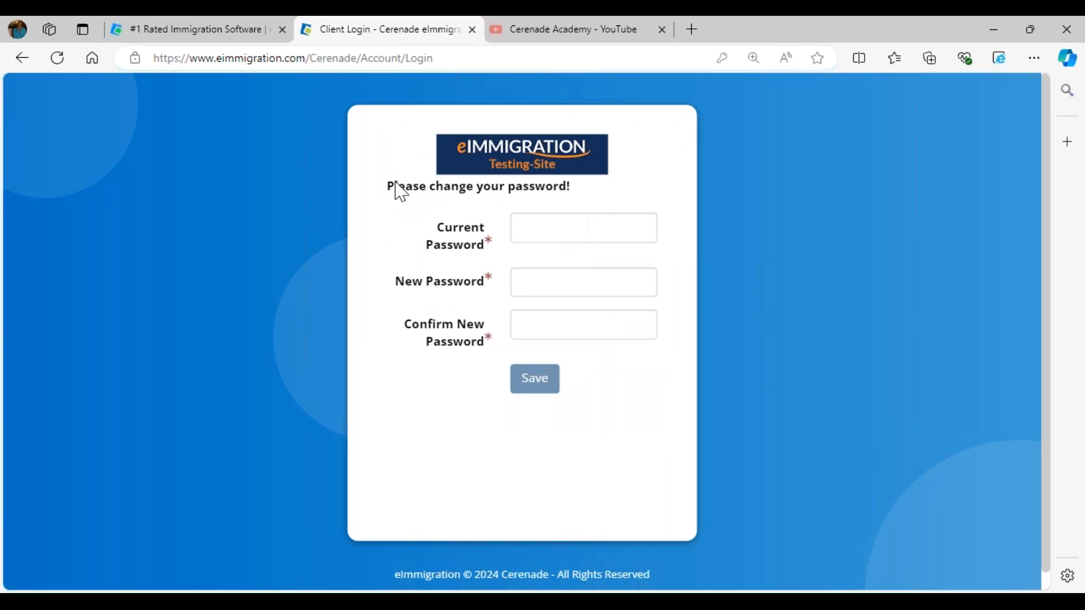
- Enter the current password, a new password and its confirmation, and save the change
left_click_drag(388, 186, 568, 192)
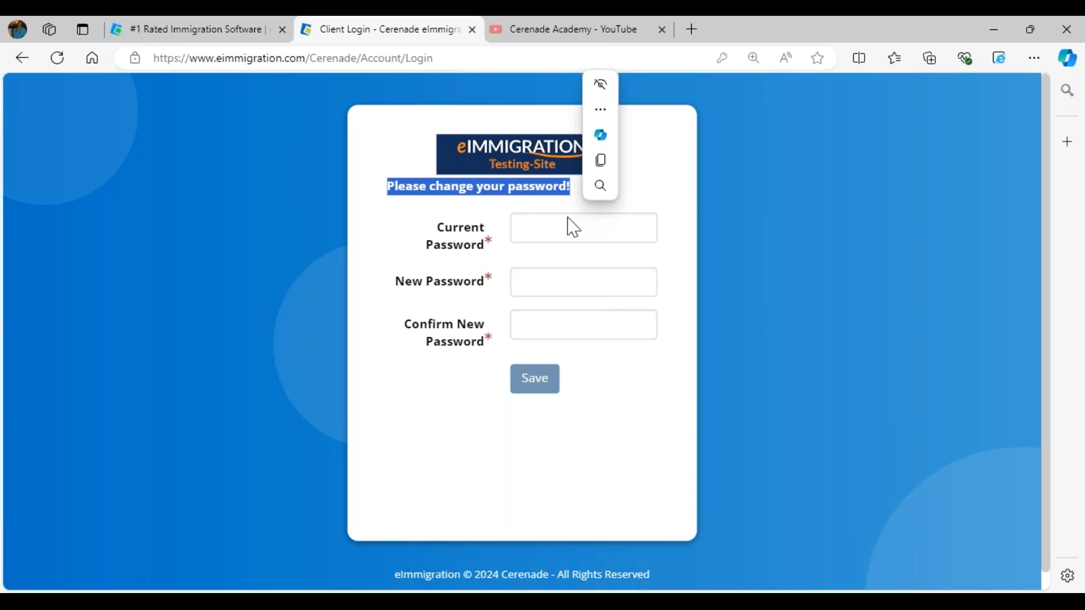
left_click(558, 225)
type("•••")
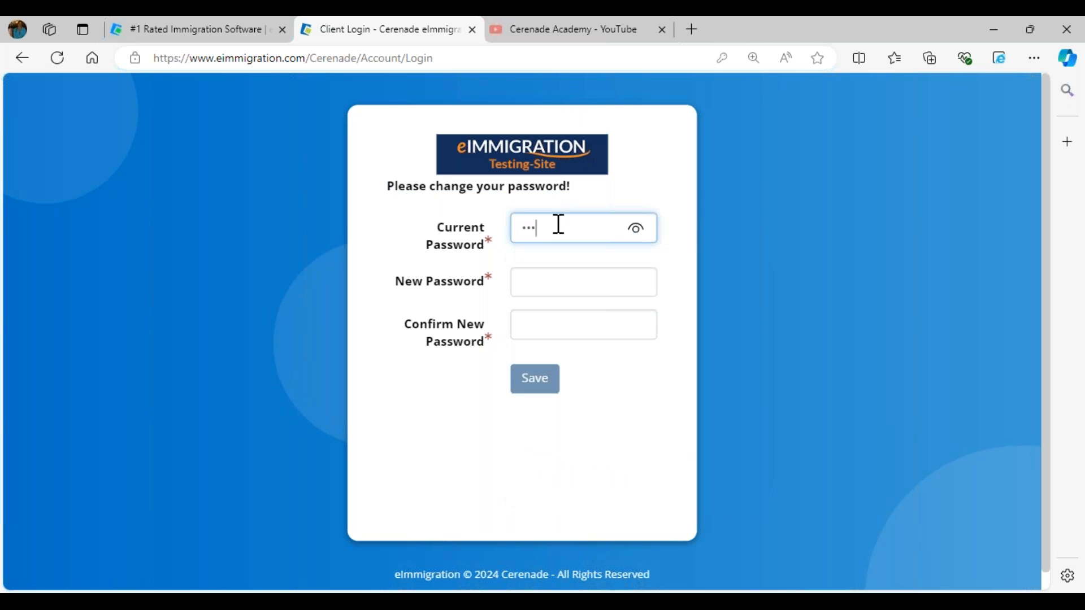
left_click(543, 289)
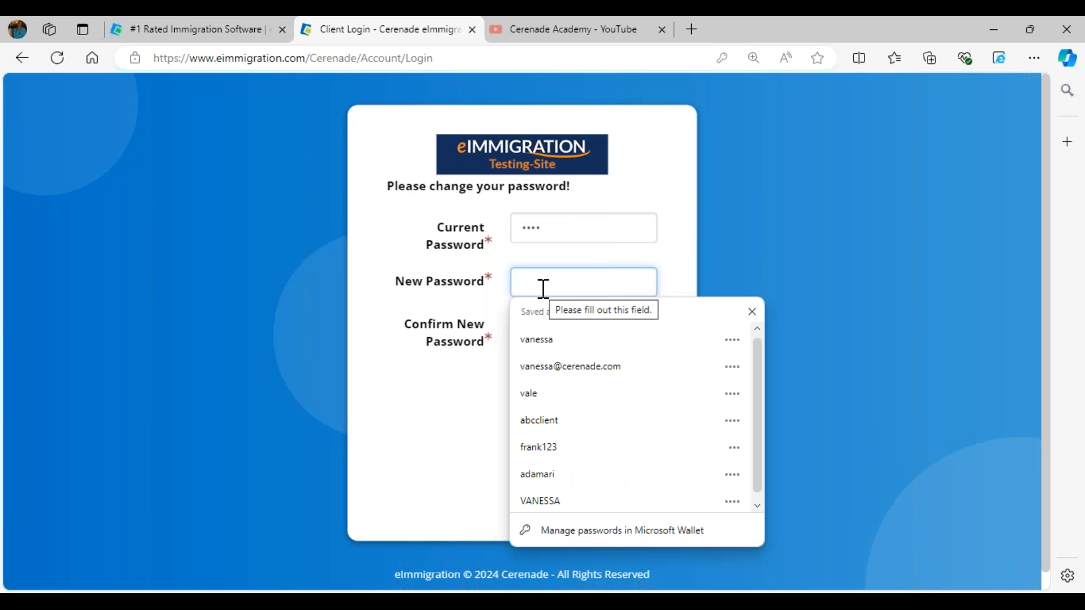
type("••")
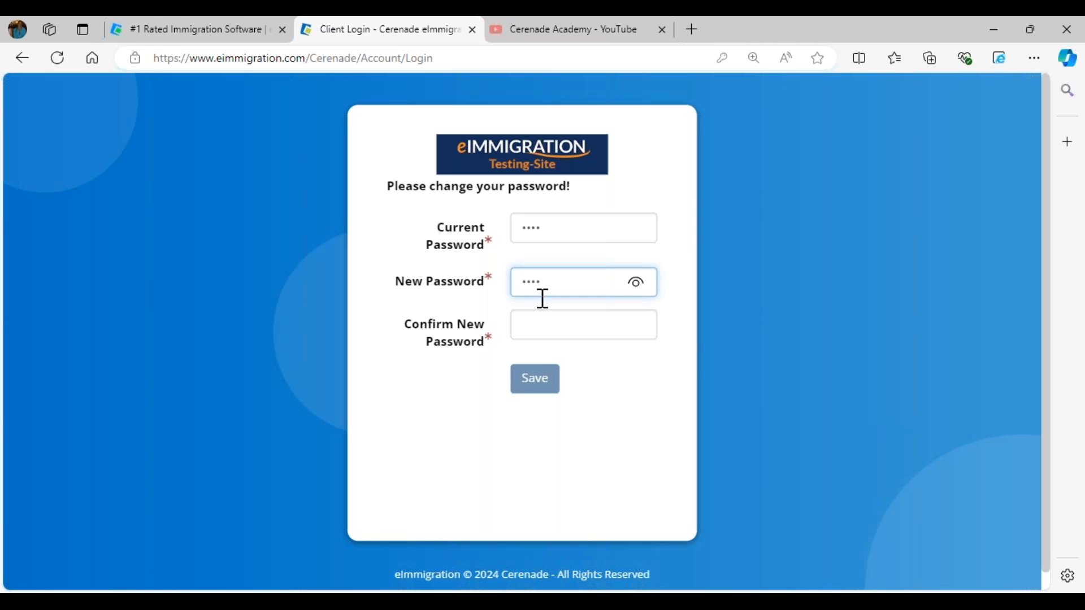
left_click(541, 326)
type("••")
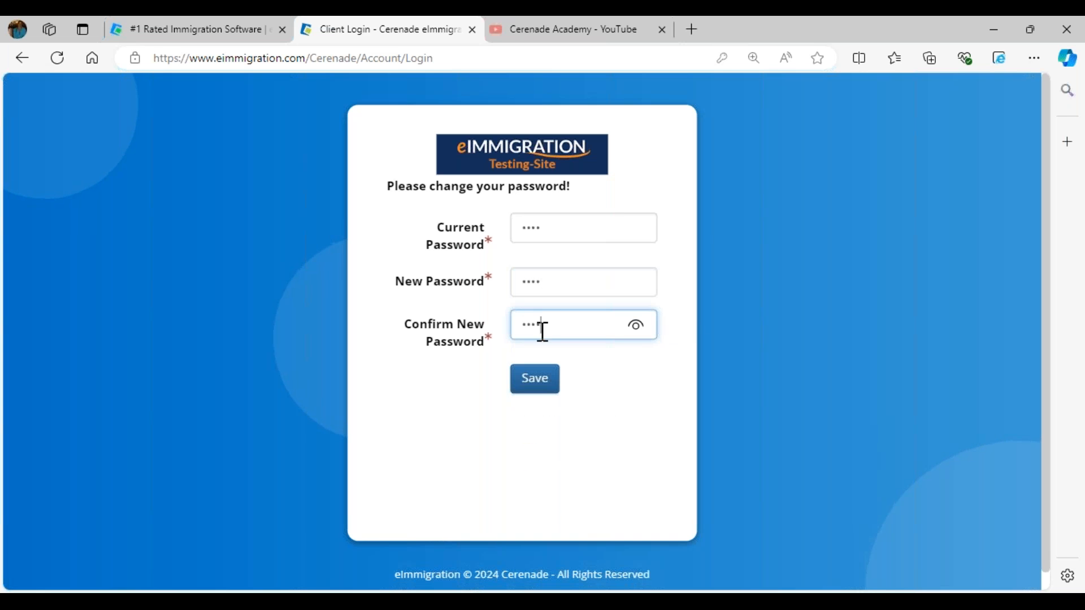
left_click(549, 383)
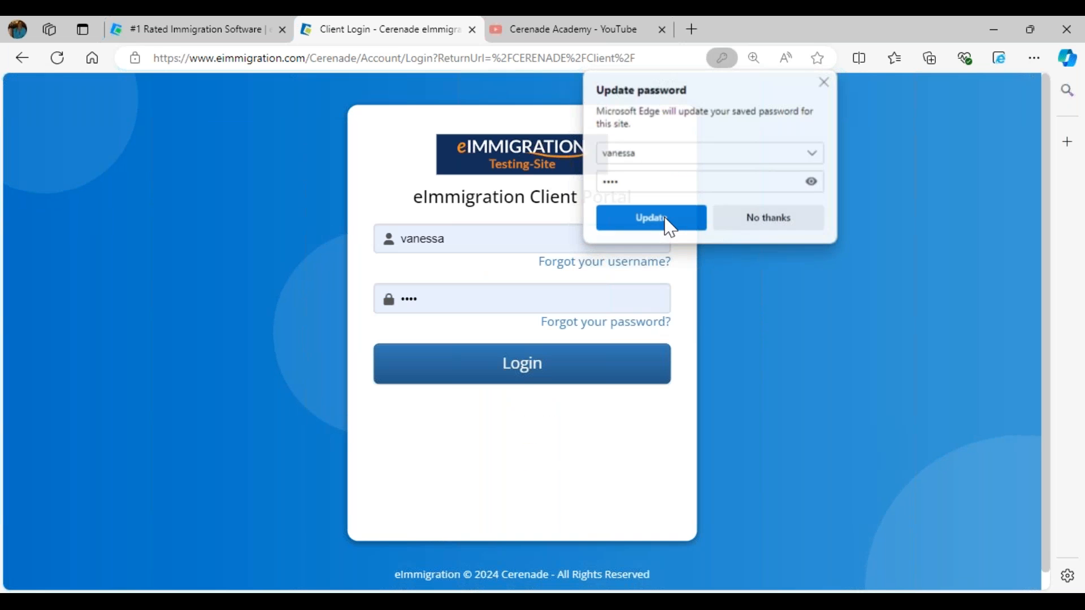
left_click(669, 226)
- Log in again with the saved username and the new password
left_click(470, 235)
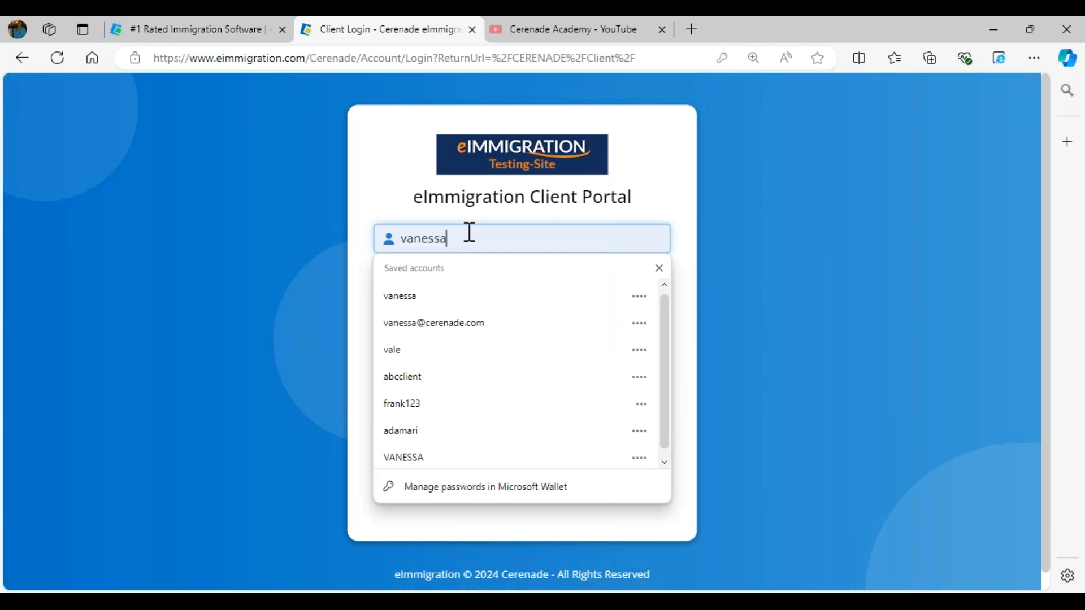
left_click(429, 364)
left_click(495, 369)
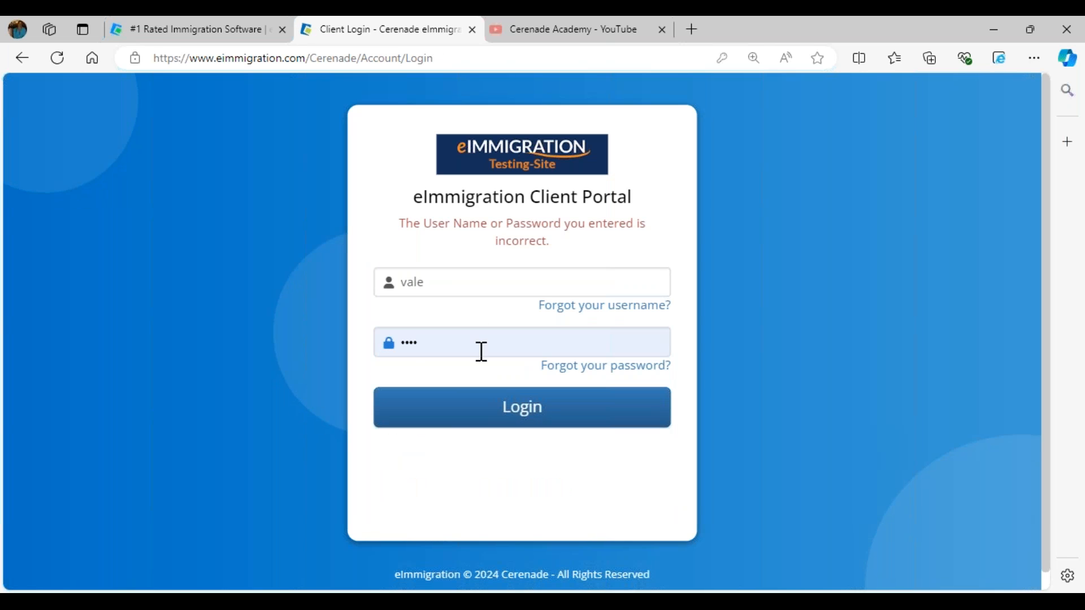
left_click_drag(431, 342, 308, 320)
type("••••")
key("Return")
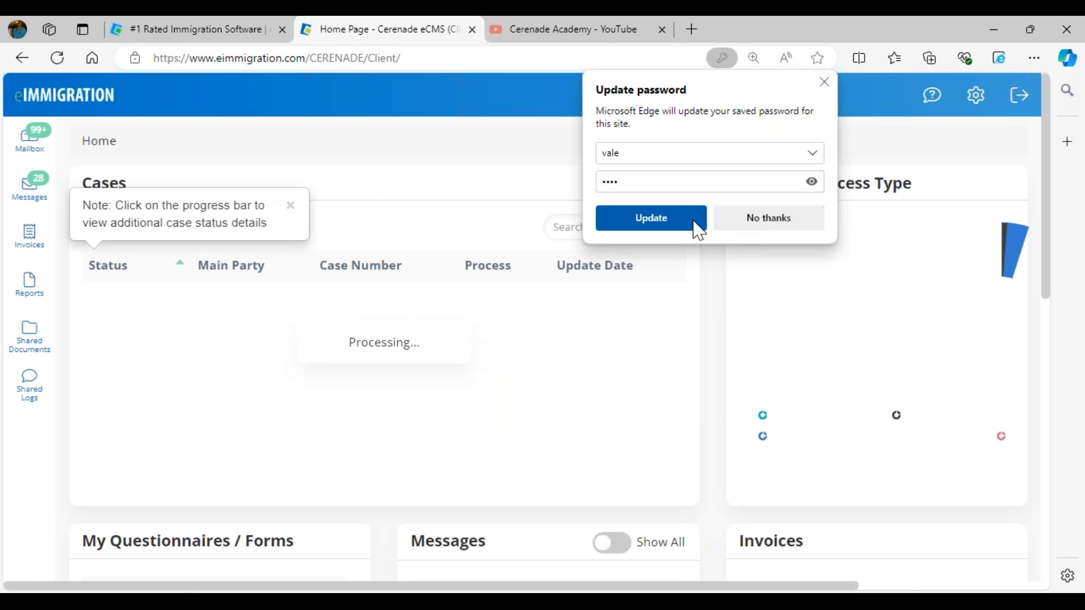
left_click(699, 228)
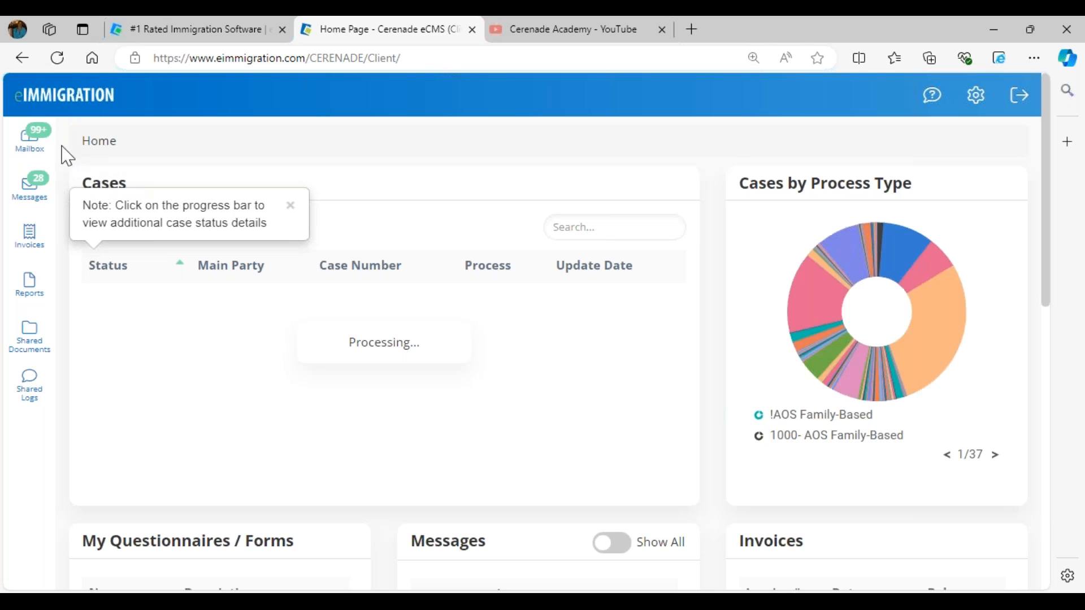
- Open the Mailbox and edit the General Information for Individual Client questionnaire dated 09/06/2024
left_click(30, 138)
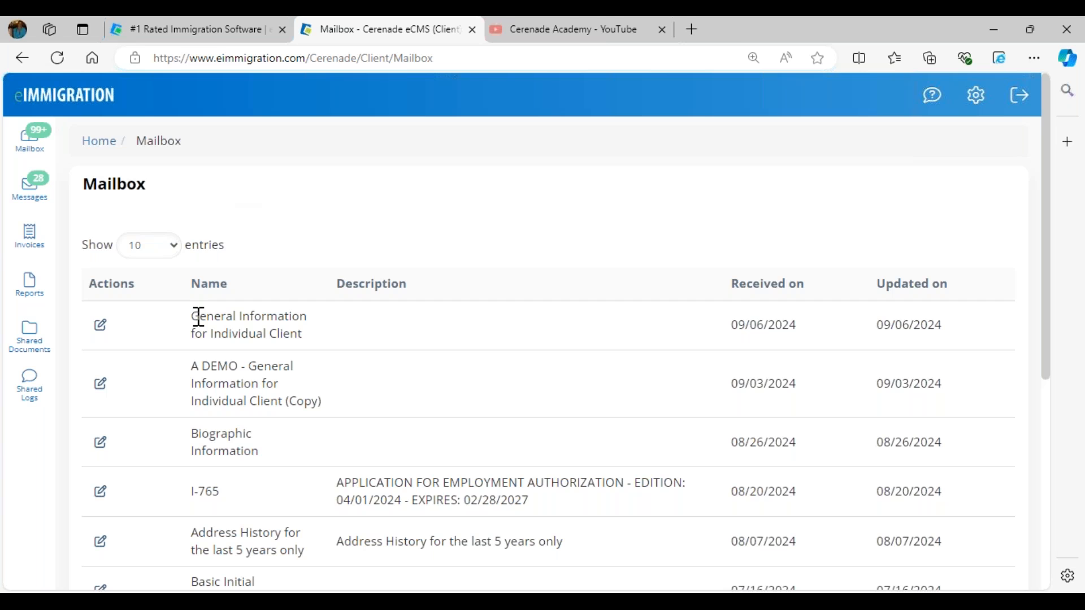
left_click_drag(193, 316, 315, 349)
left_click(317, 349)
left_click_drag(192, 317, 320, 347)
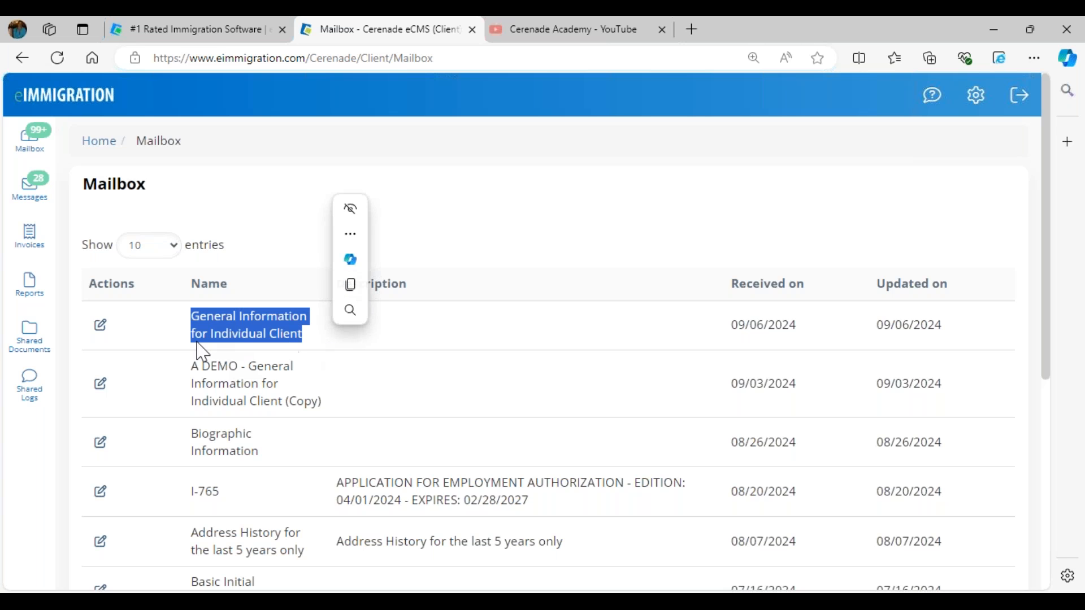
left_click(101, 327)
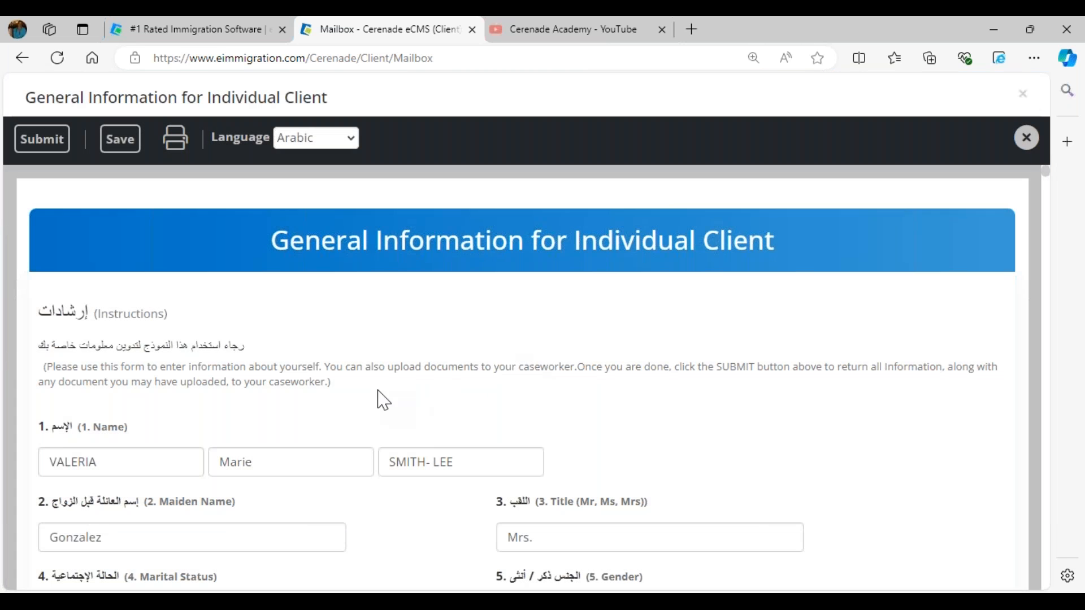
- Switch the questionnaire's Language from Arabic to English
scroll(54, 261, "down", 1)
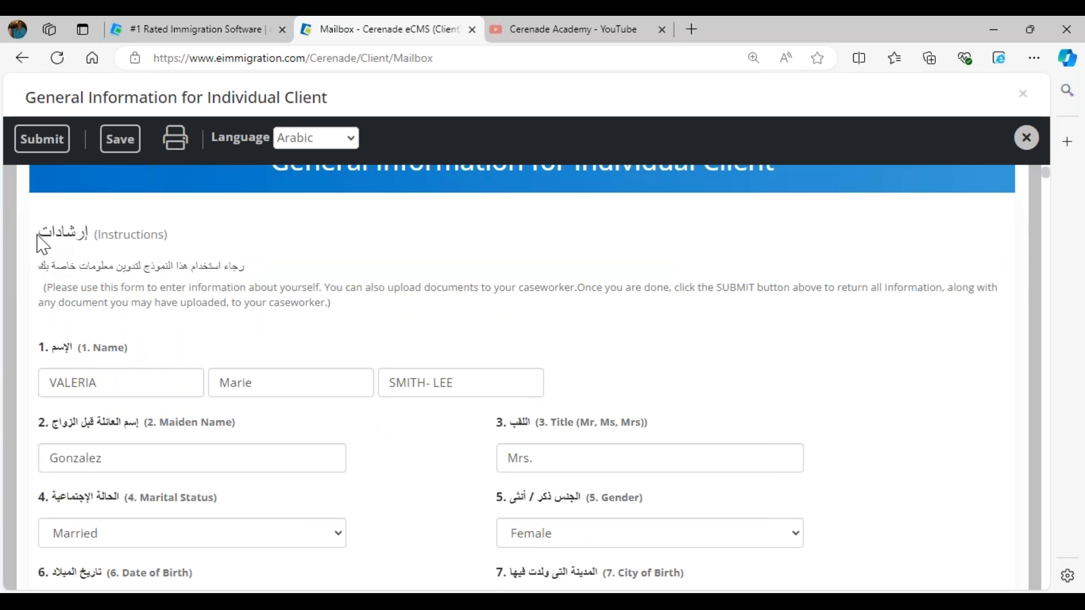
left_click_drag(65, 263, 37, 266)
mouse_move(332, 154)
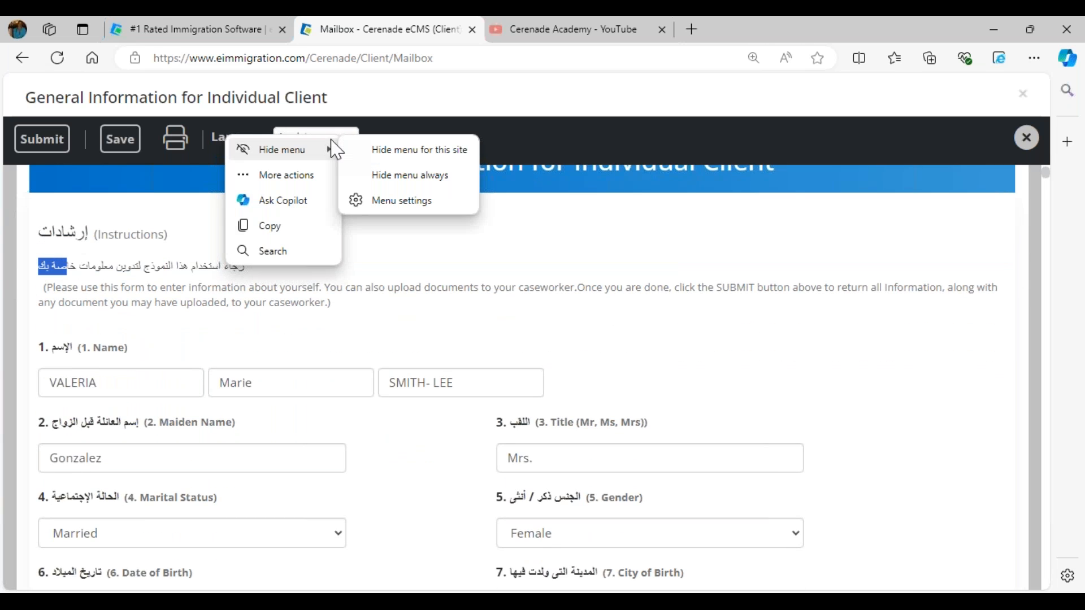
left_click(295, 126)
left_click(296, 136)
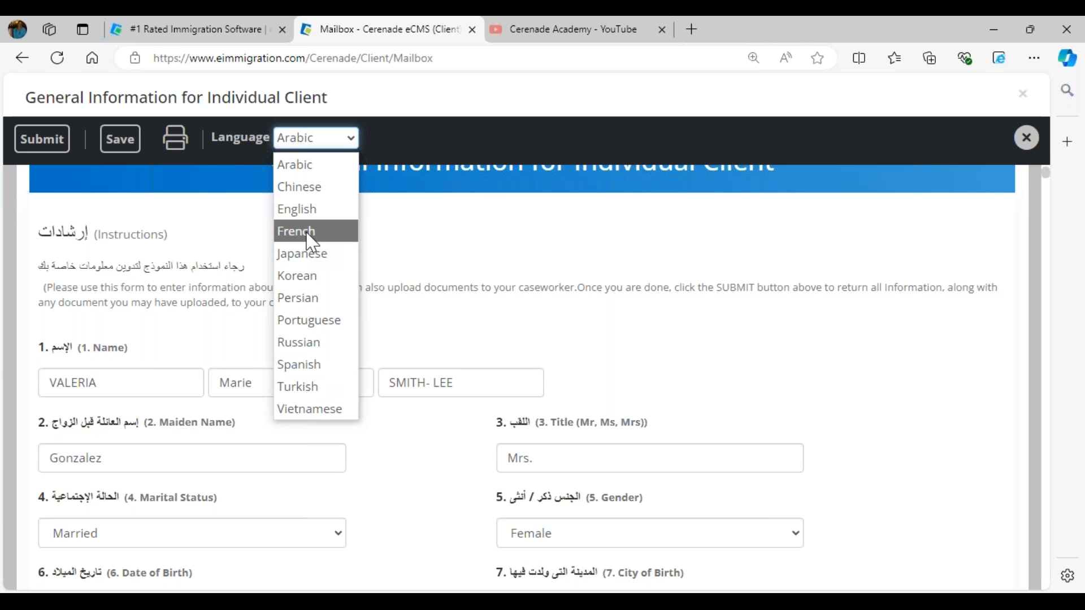
left_click(310, 210)
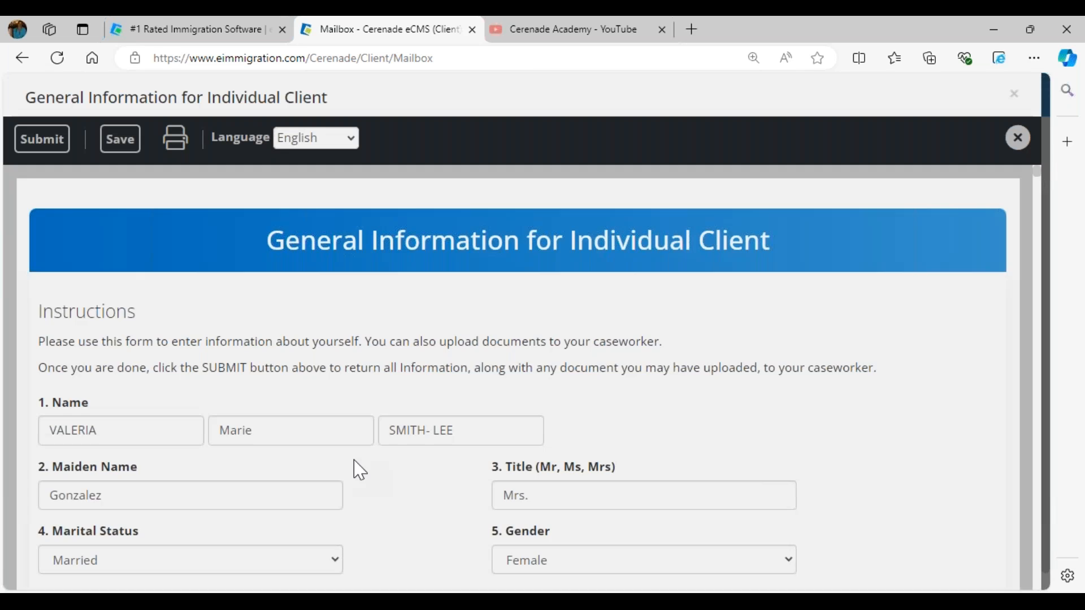
- Change the Date of Birth to 09/07/1987
scroll(358, 467, "down", 5)
left_click(51, 308)
type("09/")
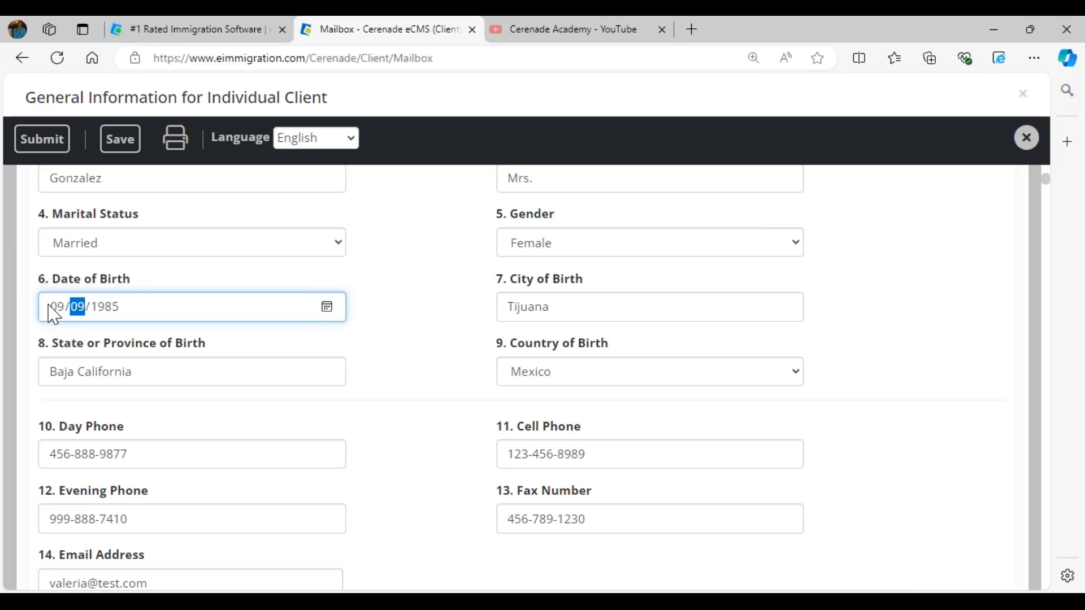
type("07")
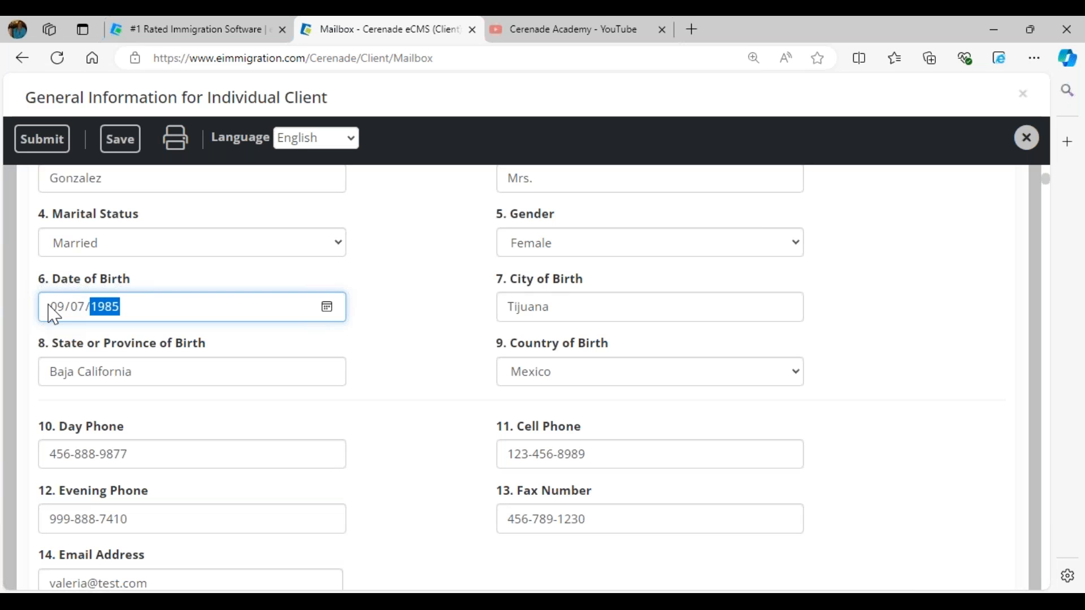
left_click(355, 354)
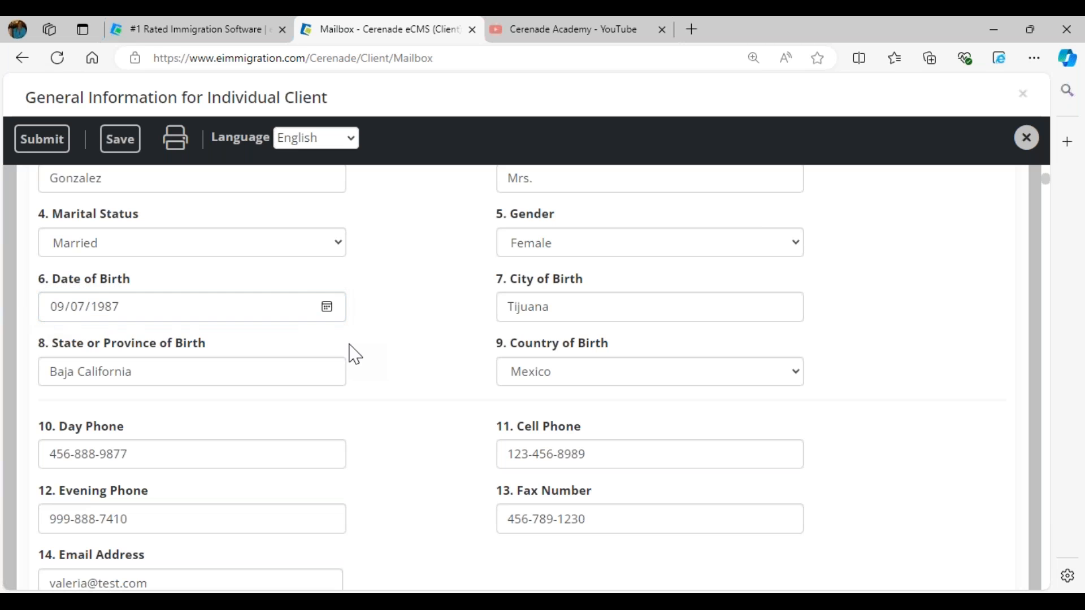
- Replace the wrong first name in the 29. Care Of field with the client's first name
scroll(355, 354, "down", 10)
scroll(355, 355, "down", 9)
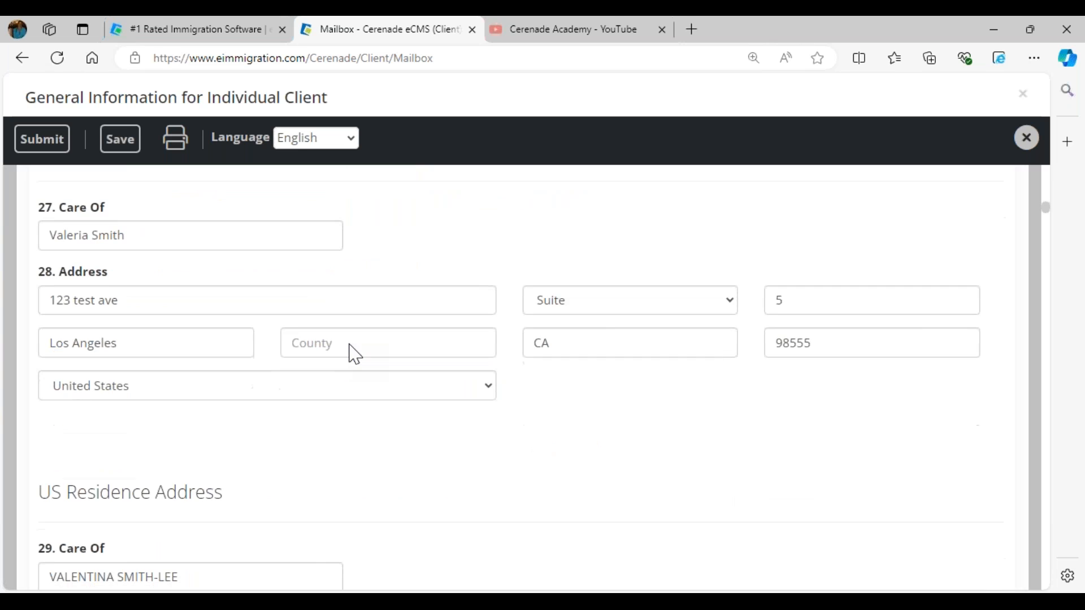
scroll(348, 342, "down", 4)
double_click(92, 344)
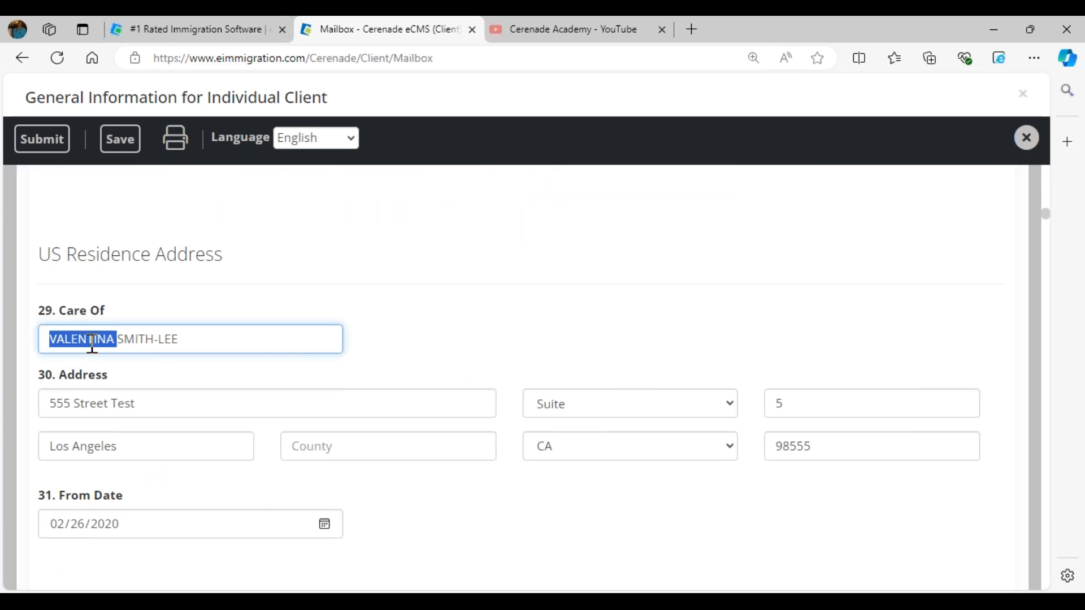
type("VALERIA")
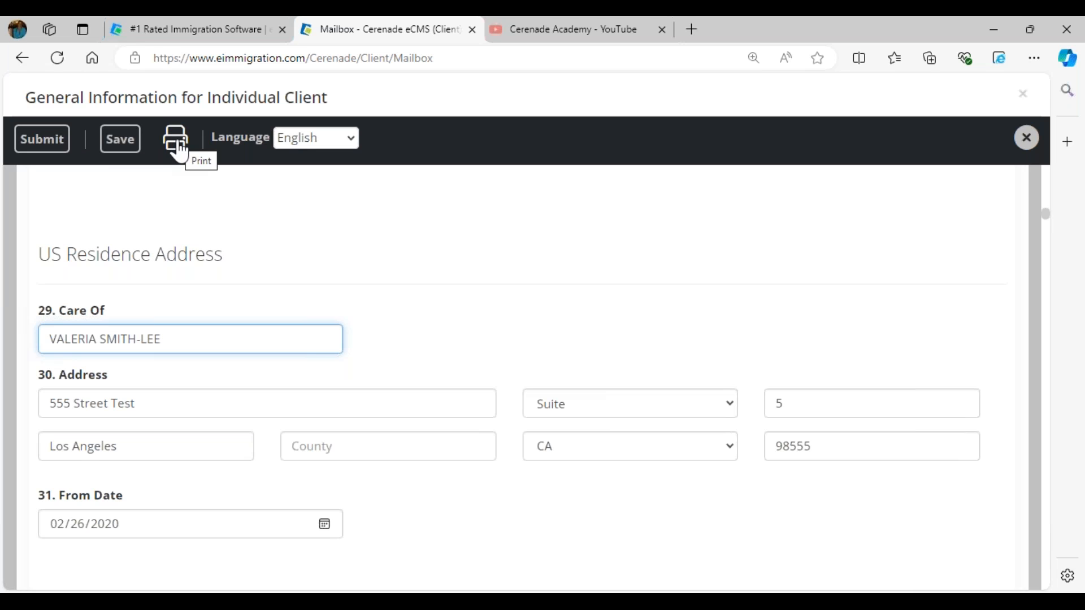
- Submit the questionnaire and acknowledge the success message
left_click(49, 147)
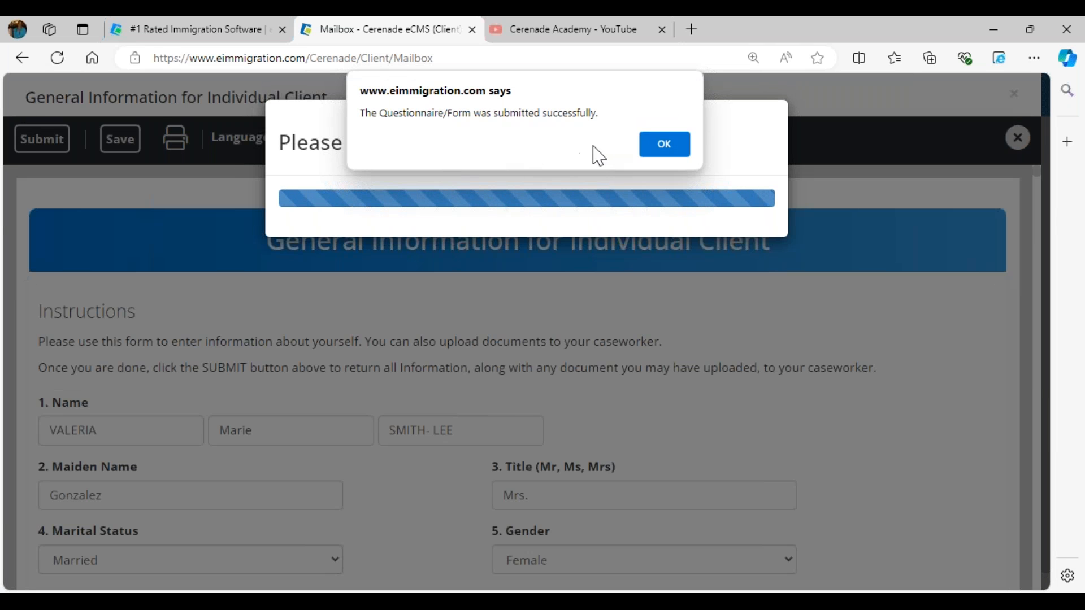
left_click_drag(365, 120, 611, 131)
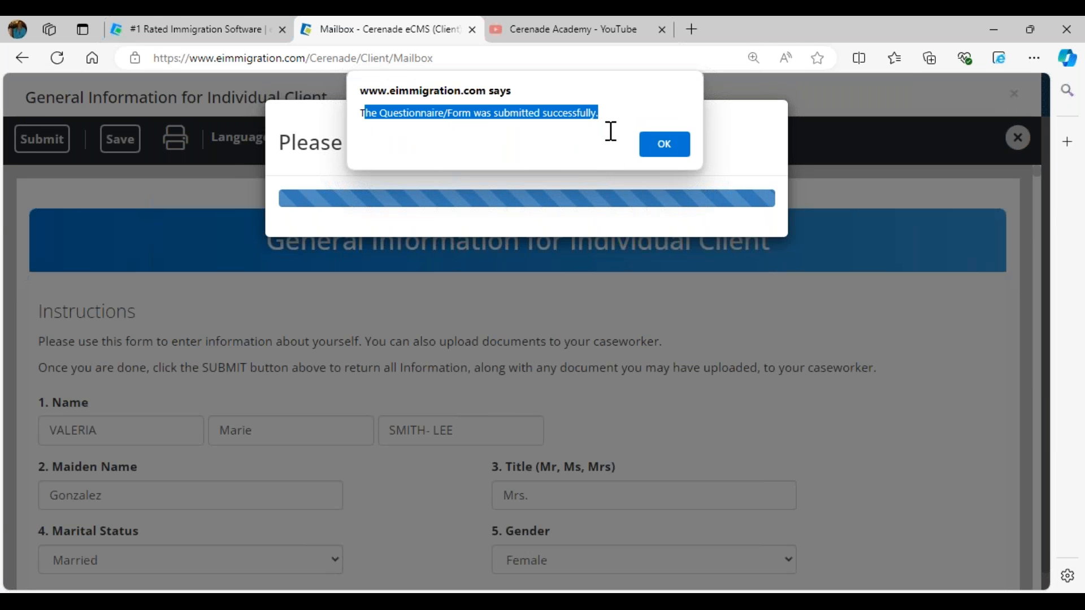
left_click(663, 144)
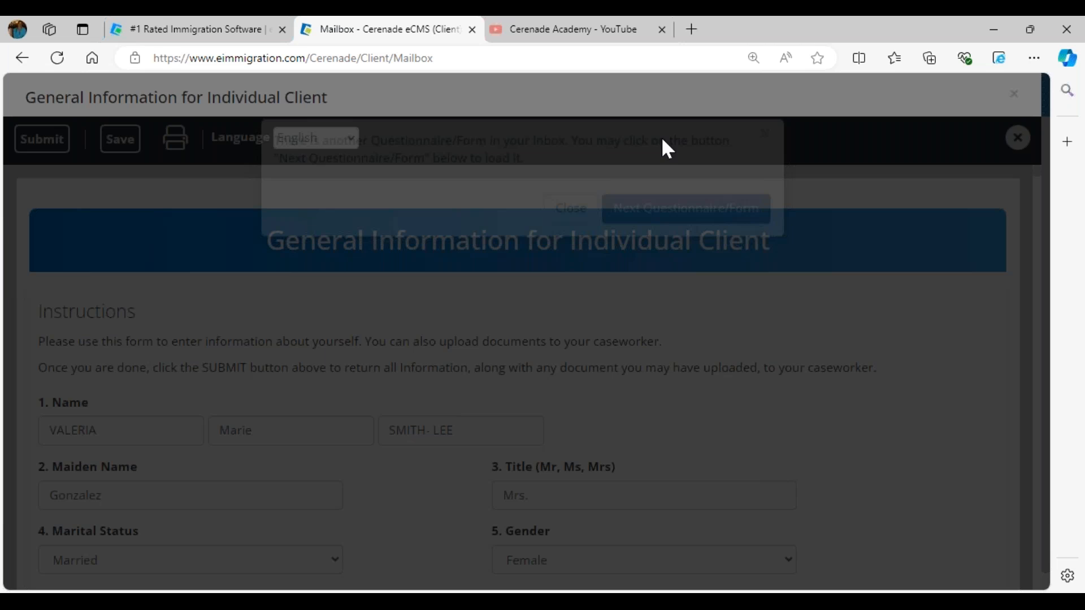
- Load the next questionnaire, the I-485 form, and close it
left_click_drag(383, 164, 650, 189)
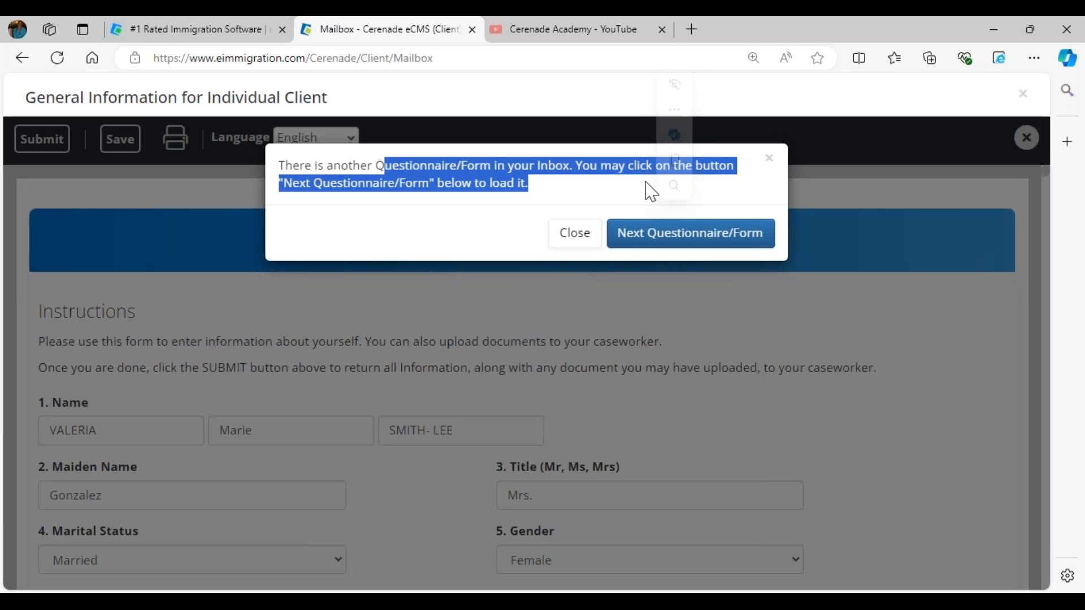
left_click(656, 237)
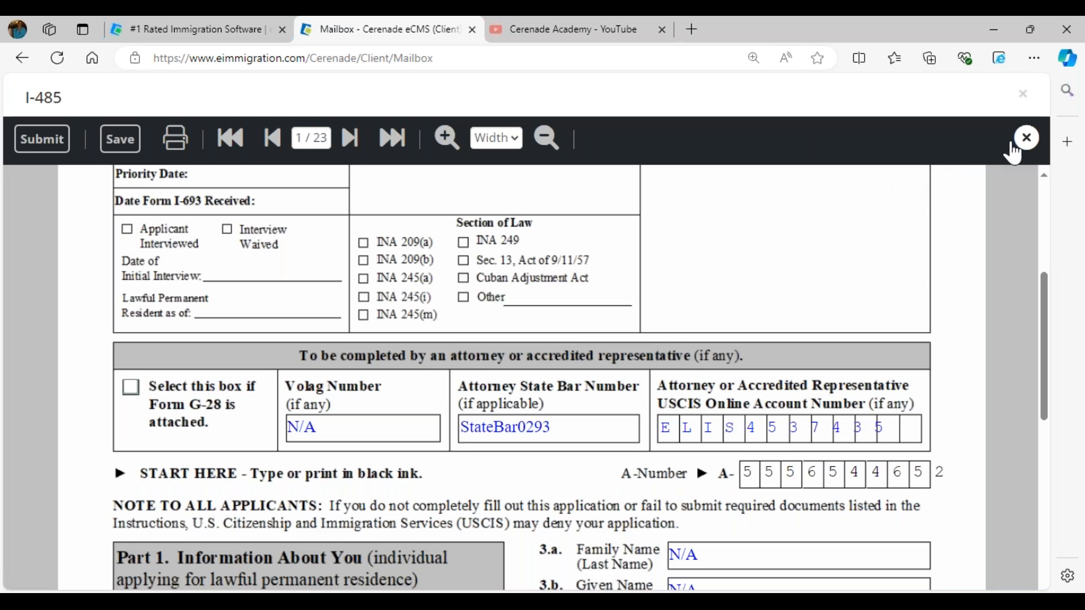
left_click(1018, 138)
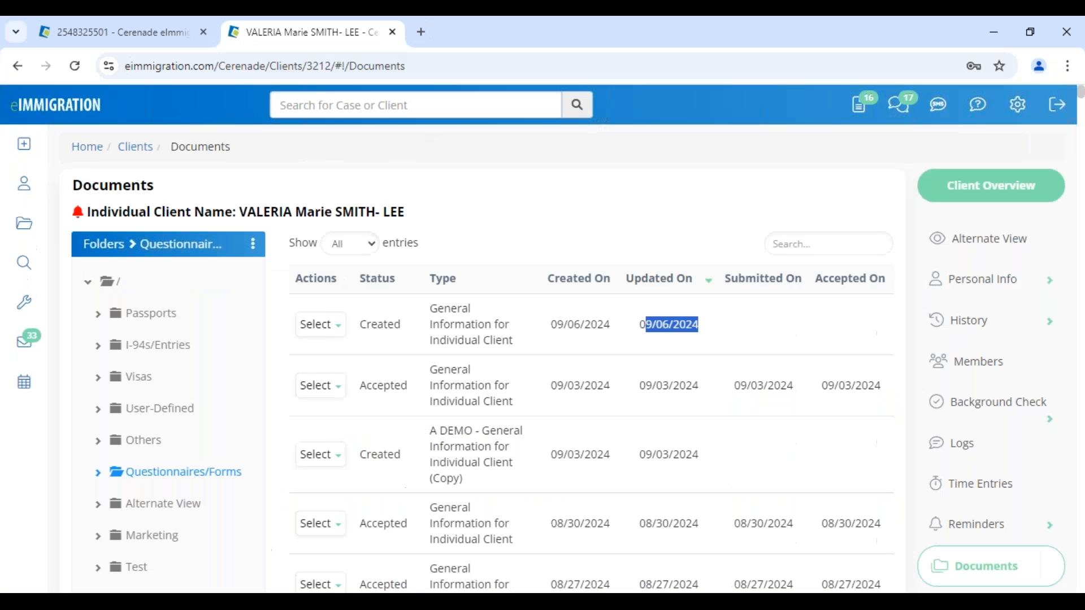
- Go from the client's Documents page to the Home dashboard via the breadcrumb
left_click(86, 146)
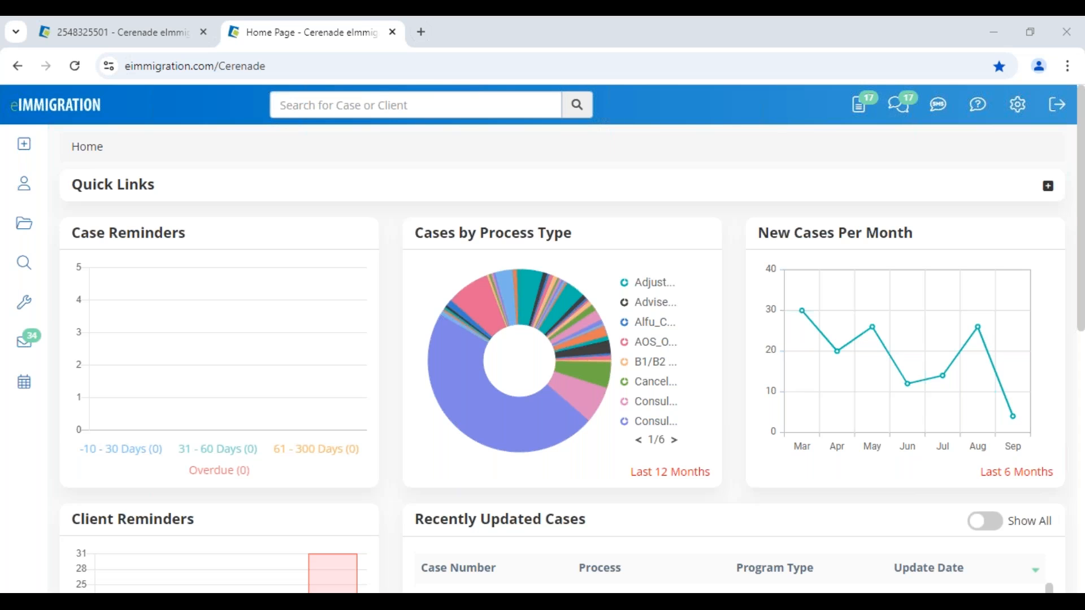
left_click(704, 171)
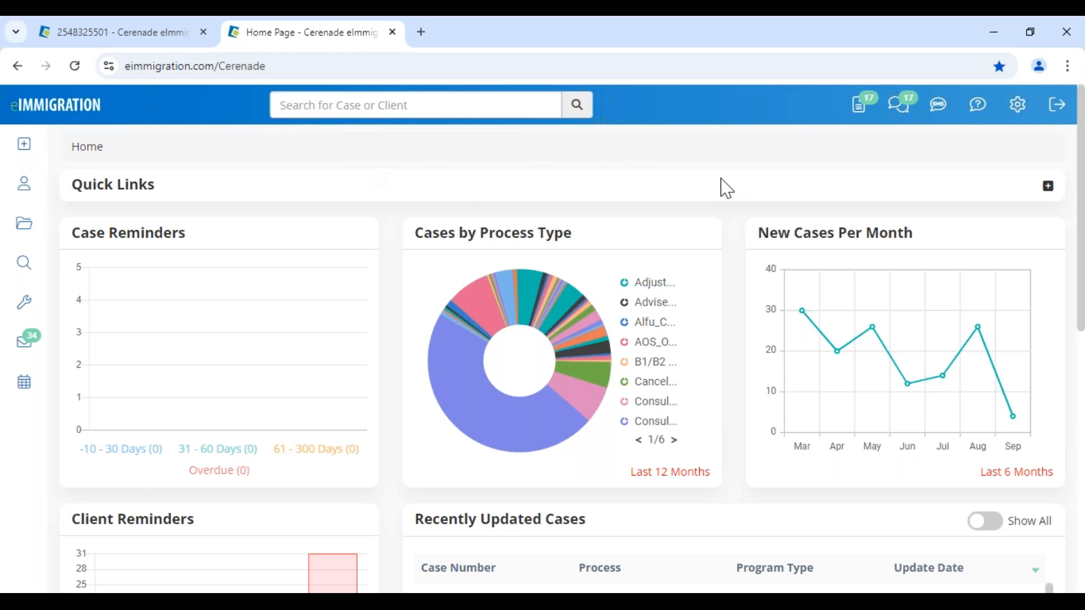
- Open the Questionnaires/Forms inbox and review the first row's client, questionnaire title and dates
left_click(858, 118)
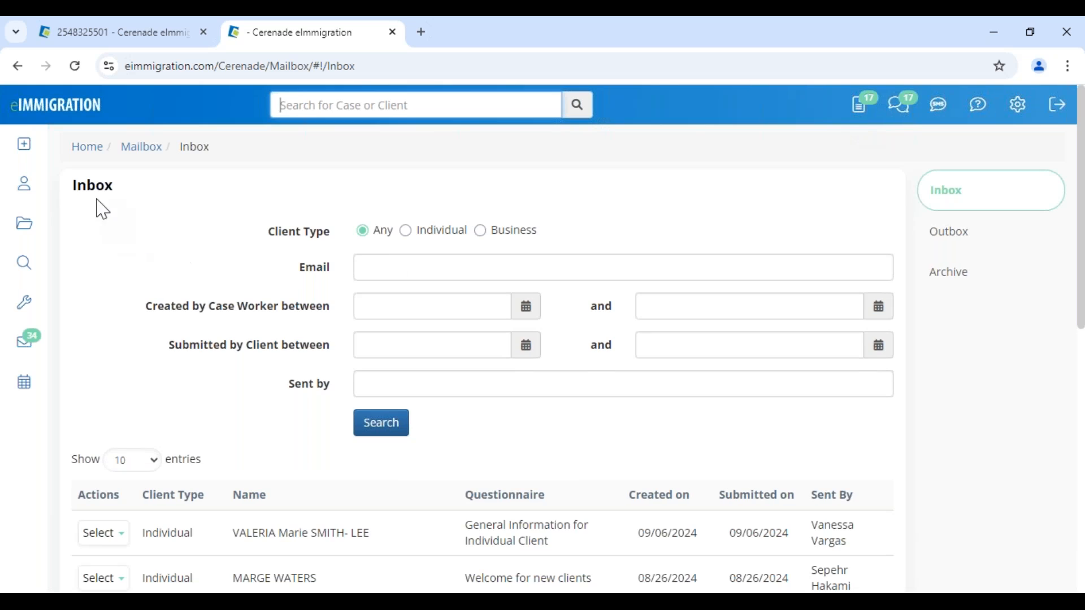
left_click_drag(72, 180, 138, 194)
scroll(213, 322, "down", 3)
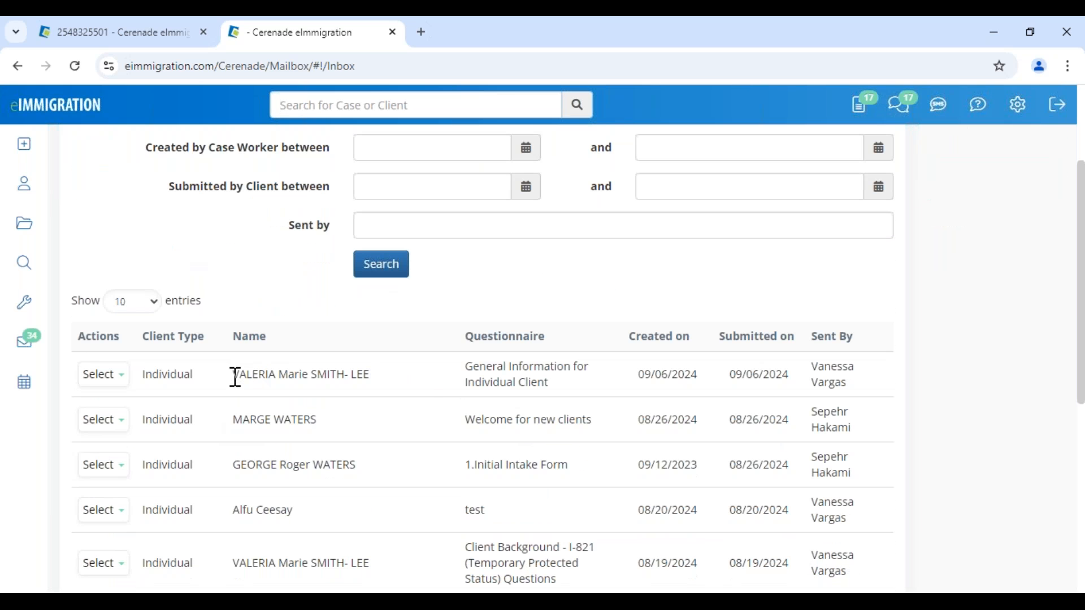
left_click_drag(235, 375, 426, 385)
left_click_drag(257, 420, 395, 409)
left_click_drag(478, 366, 571, 388)
left_click_drag(638, 374, 785, 381)
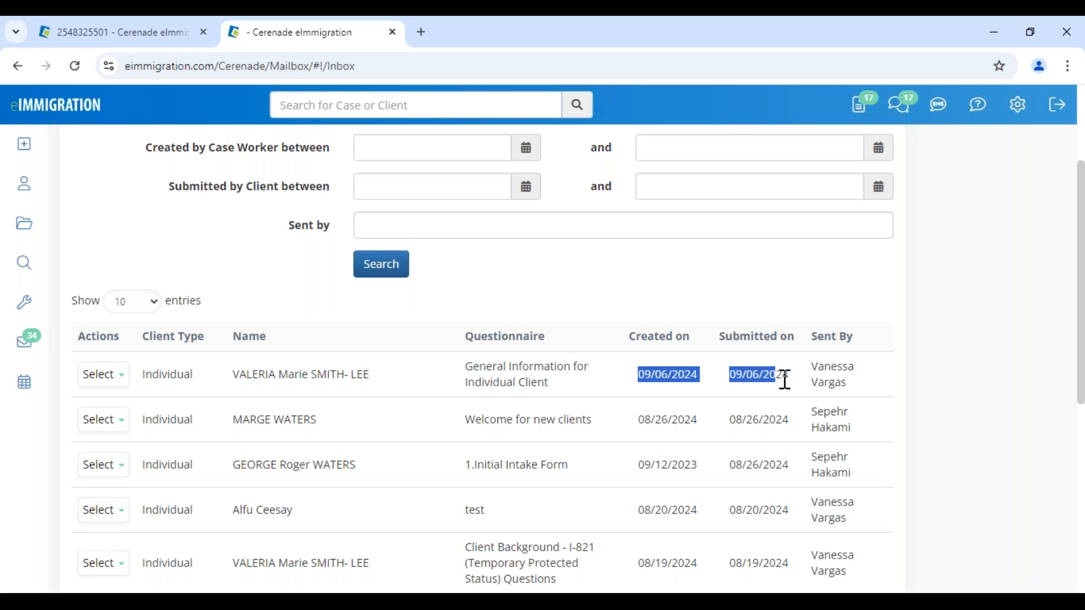
- Open the submitted General Information for Individual Client questionnaire from the first row
left_click(370, 400)
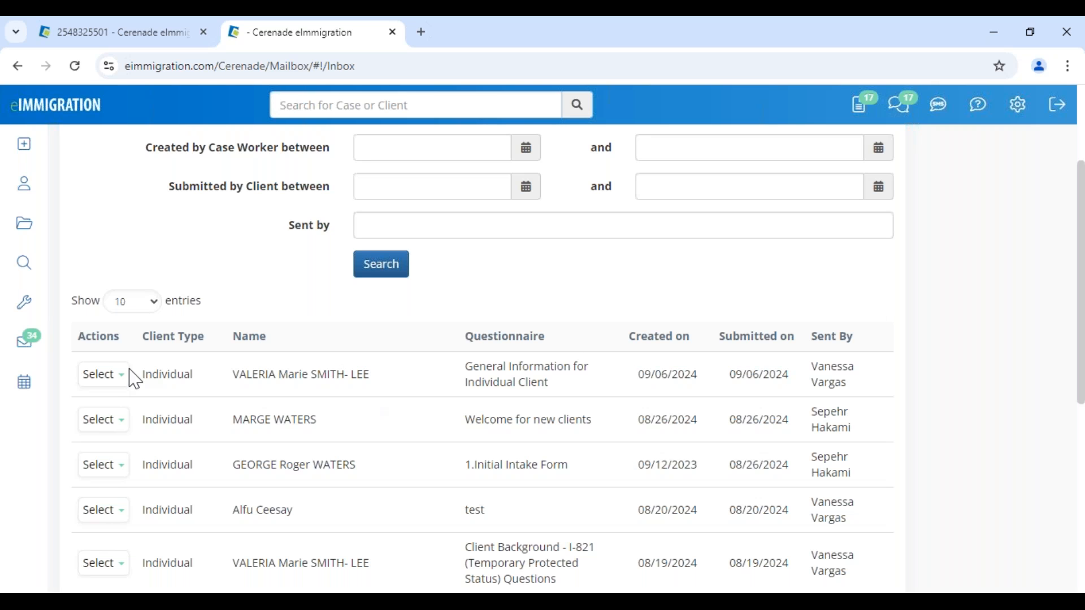
left_click(108, 378)
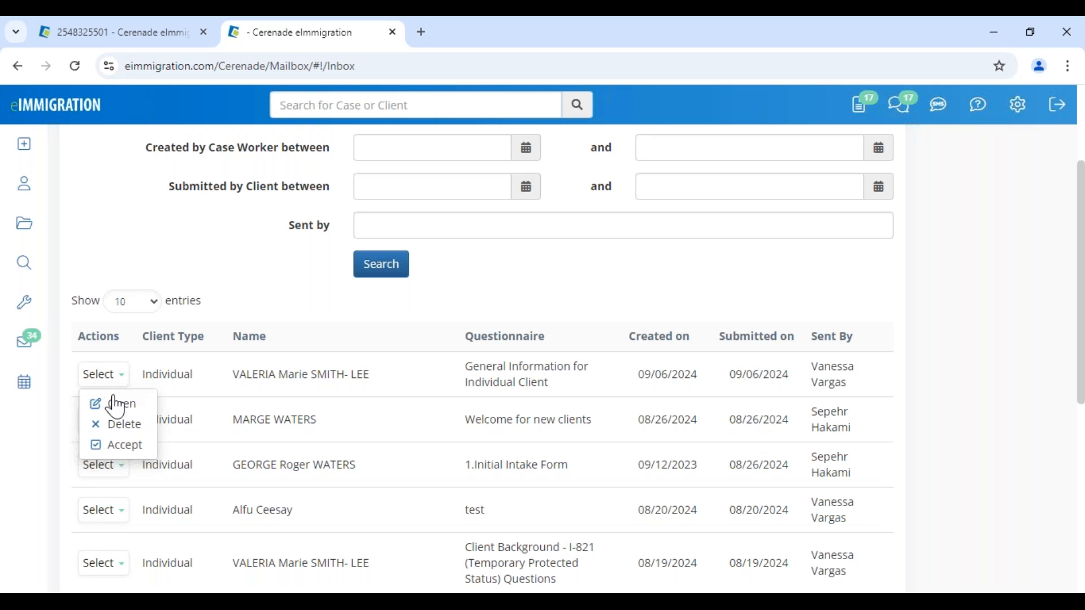
left_click(113, 404)
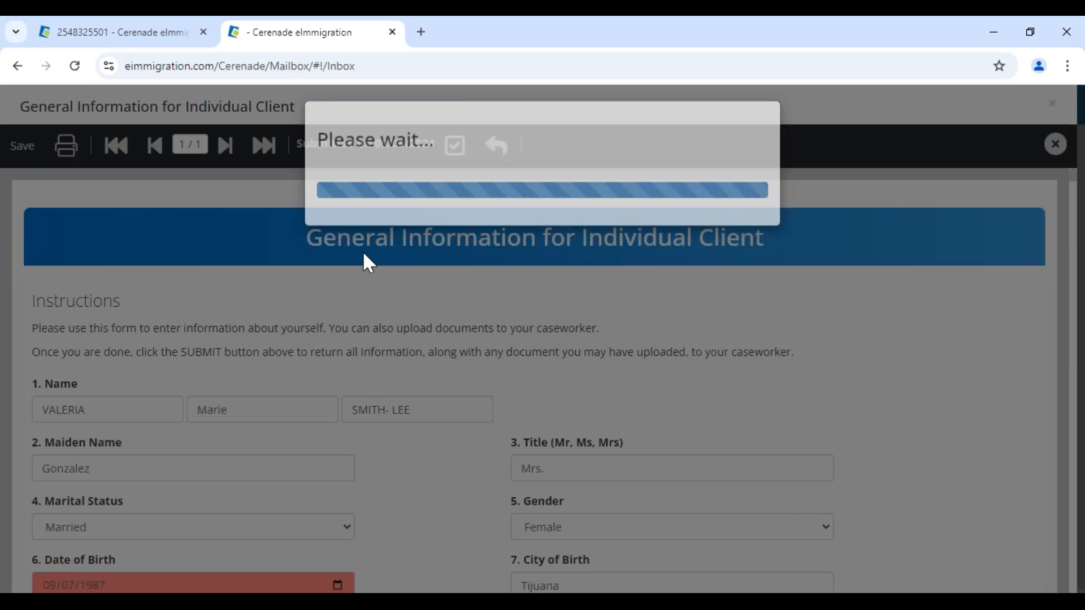
scroll(72, 286, "down", 6)
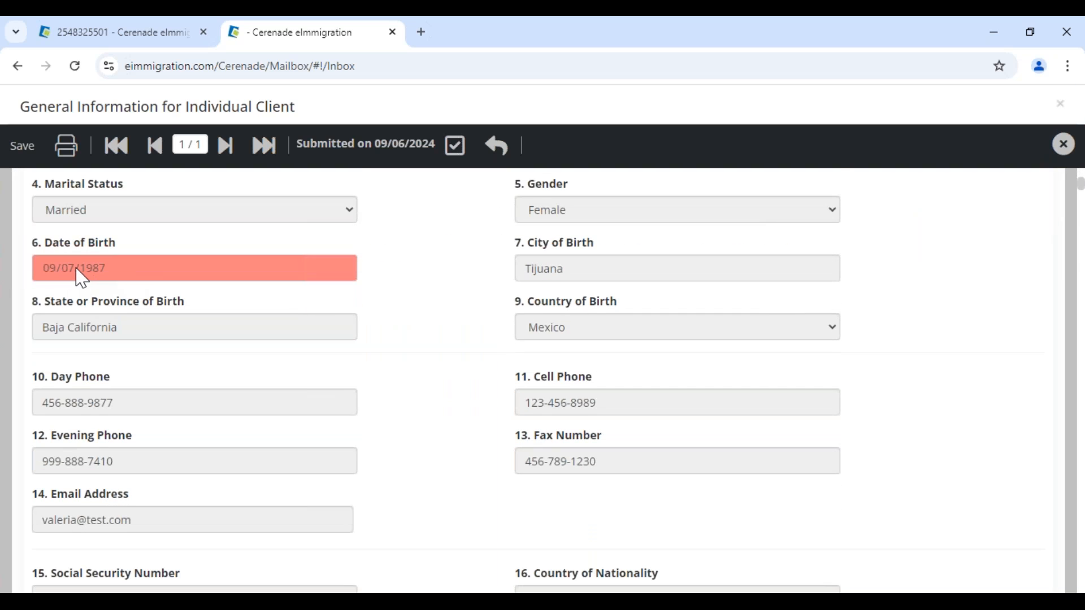
scroll(424, 387, "down", 1)
scroll(424, 388, "up", 8)
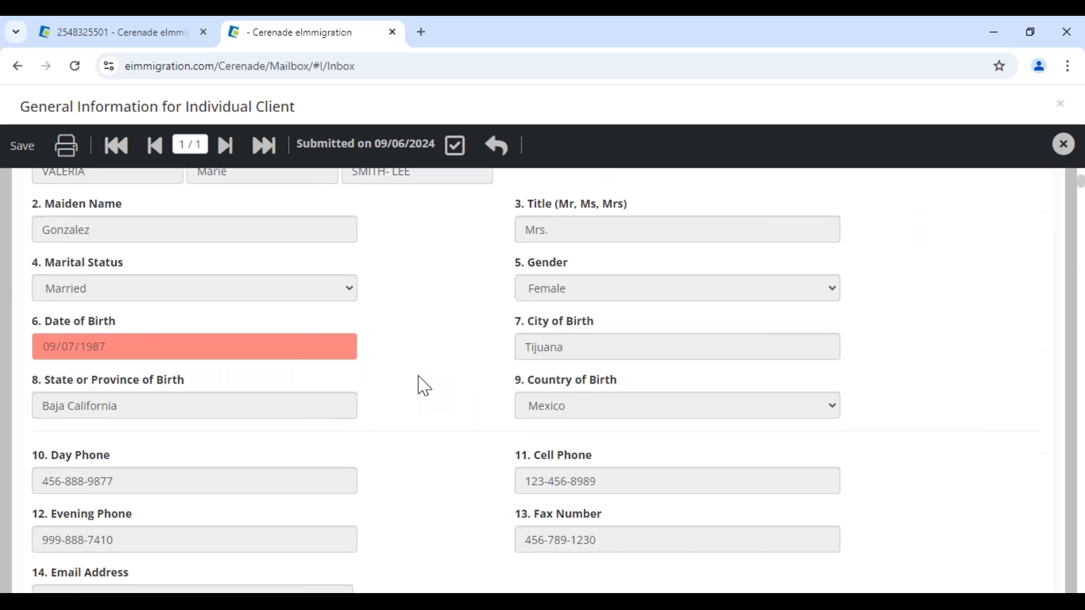
scroll(424, 387, "down", 20)
scroll(423, 387, "up", 18)
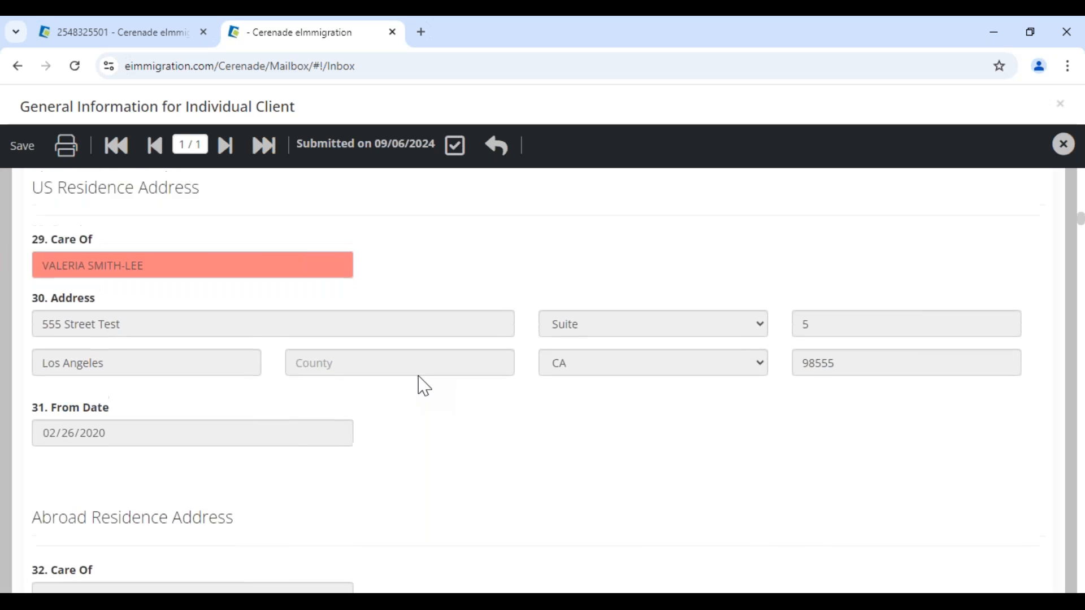
left_click(57, 353)
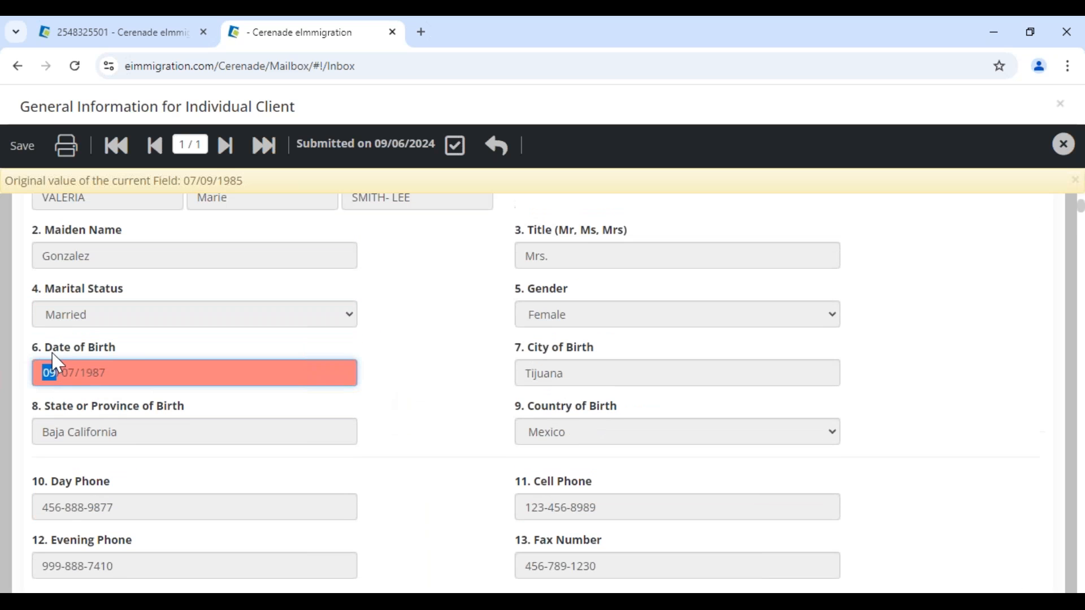
left_click_drag(171, 182, 272, 192)
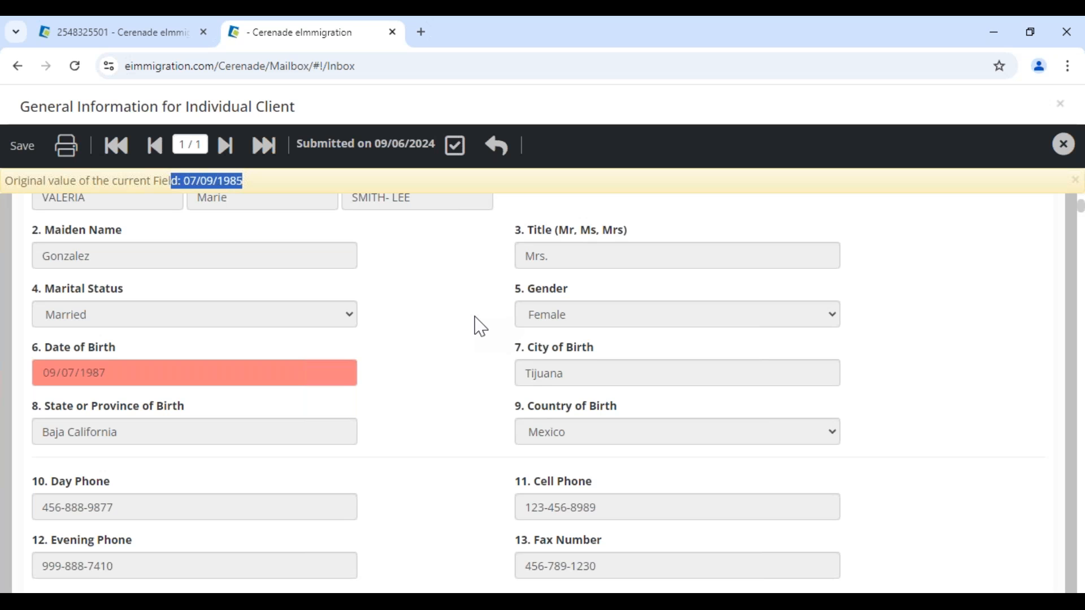
- Accept the submitted General Information for Individual Client questionnaire and dismiss the success alert
scroll(481, 327, "up", 5)
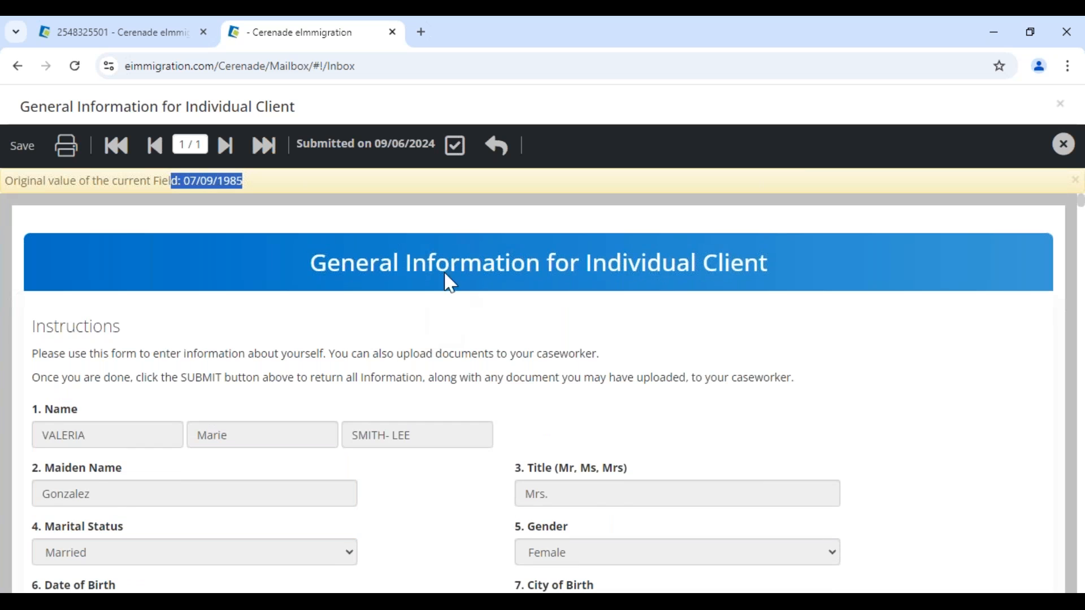
scroll(108, 497, "down", 3)
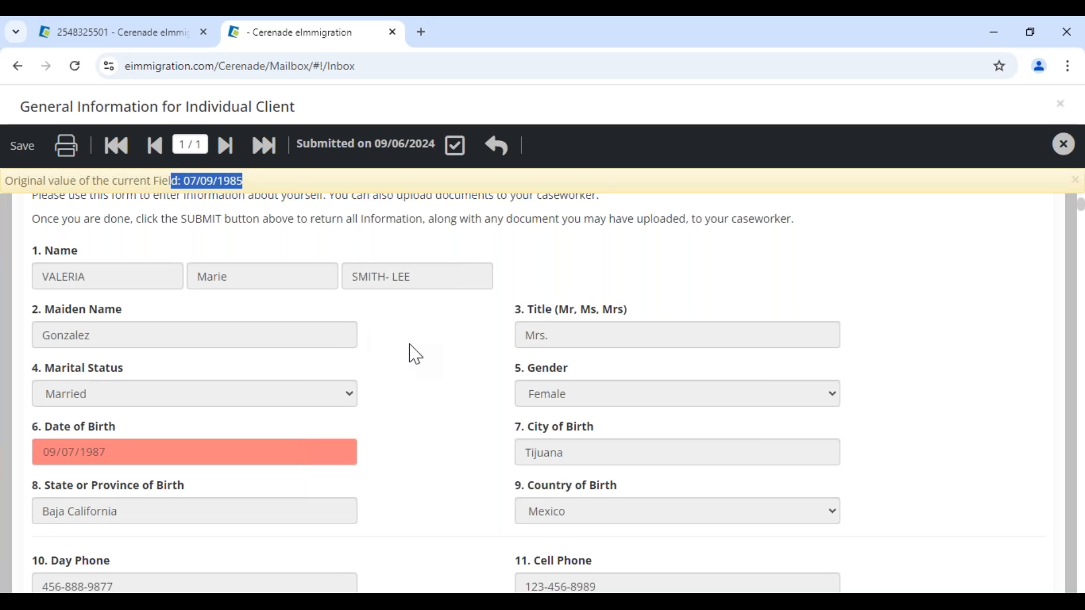
left_click(461, 154)
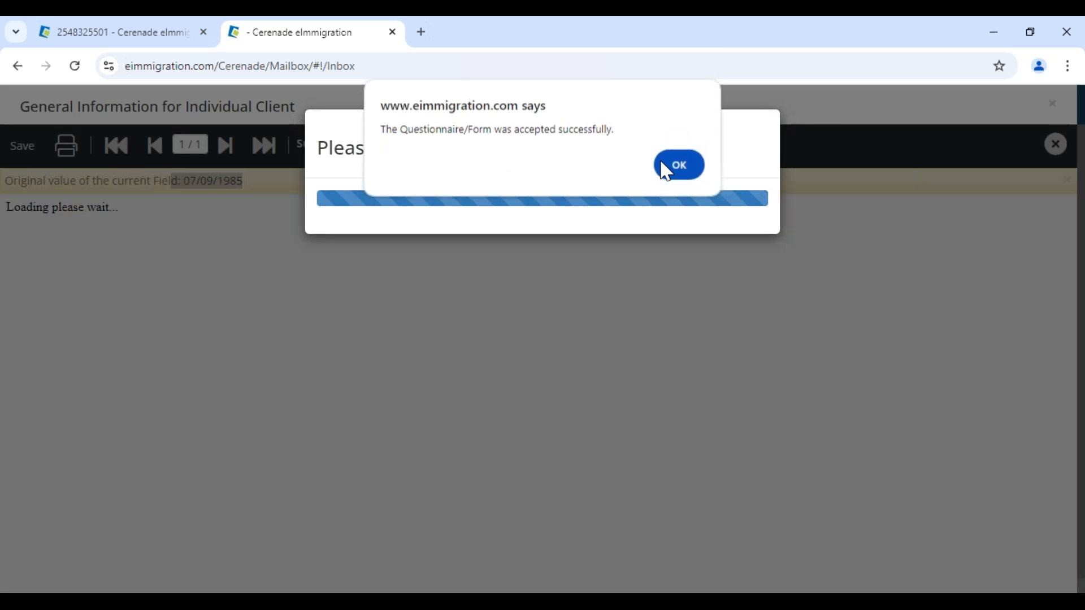
left_click(666, 169)
left_click_drag(364, 168, 654, 163)
- Move to the next questionnaire, the DS-160 Nonimmigrant Visa Application, and accept it
left_click(652, 236)
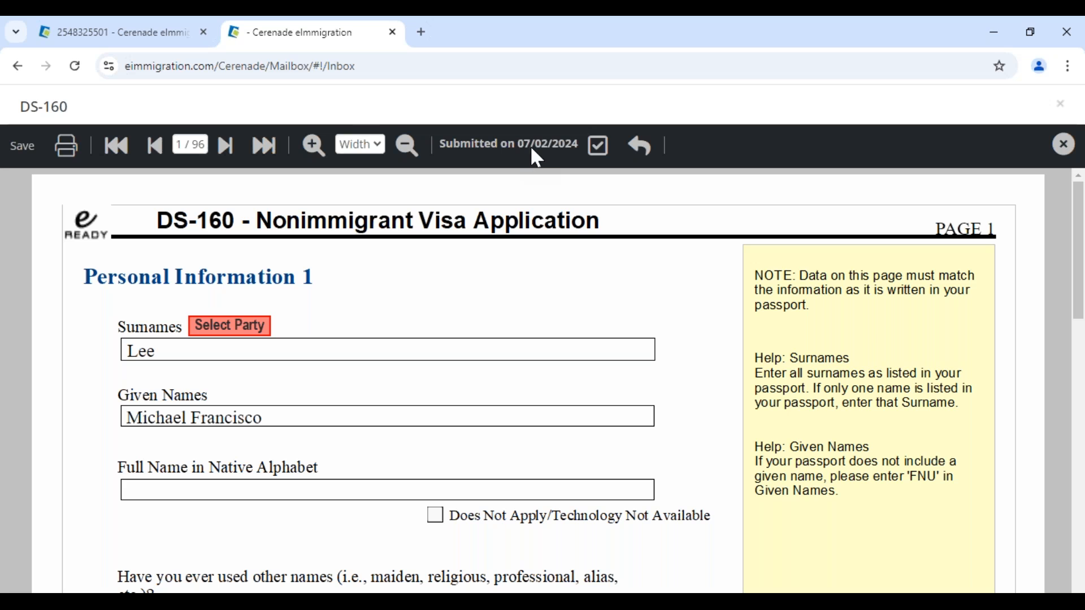
left_click(599, 151)
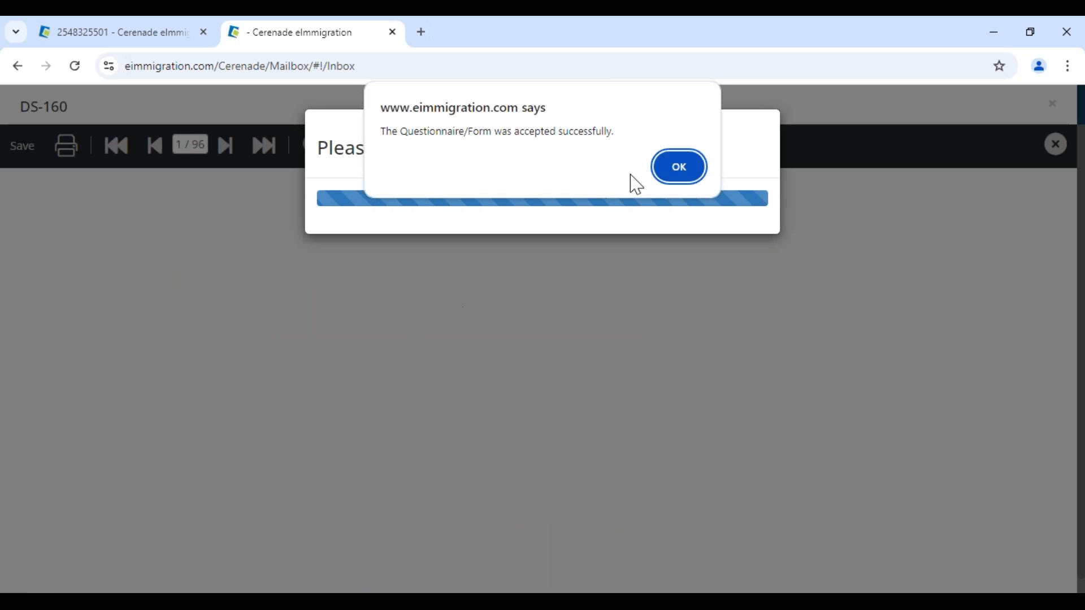
left_click(677, 167)
- Advance to the CONTACT questionnaire, then go back to the case's Forms list tab
left_click(651, 232)
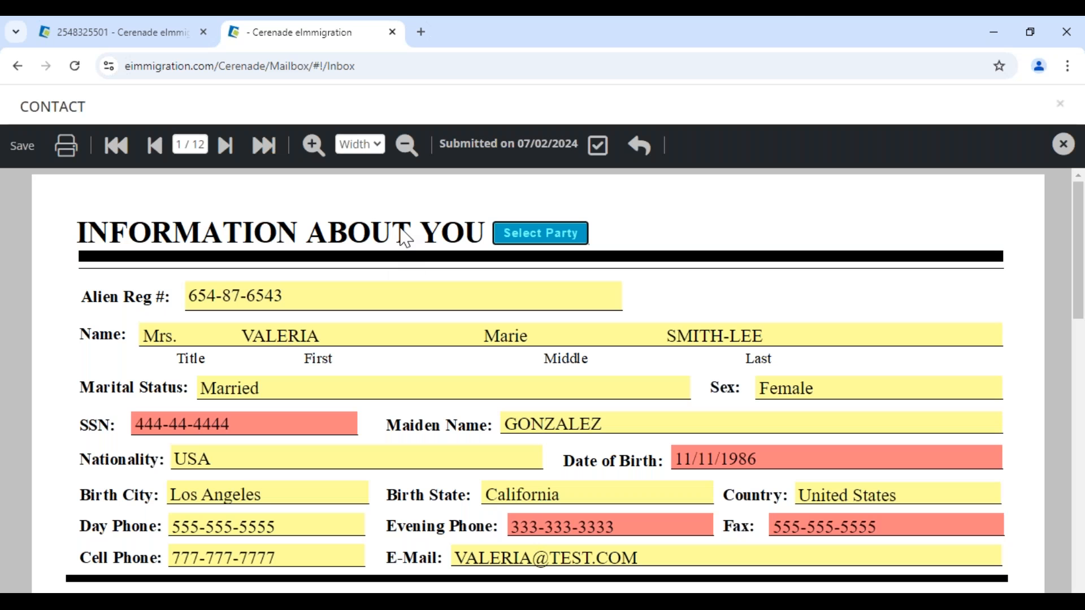
left_click_drag(94, 121, 27, 113)
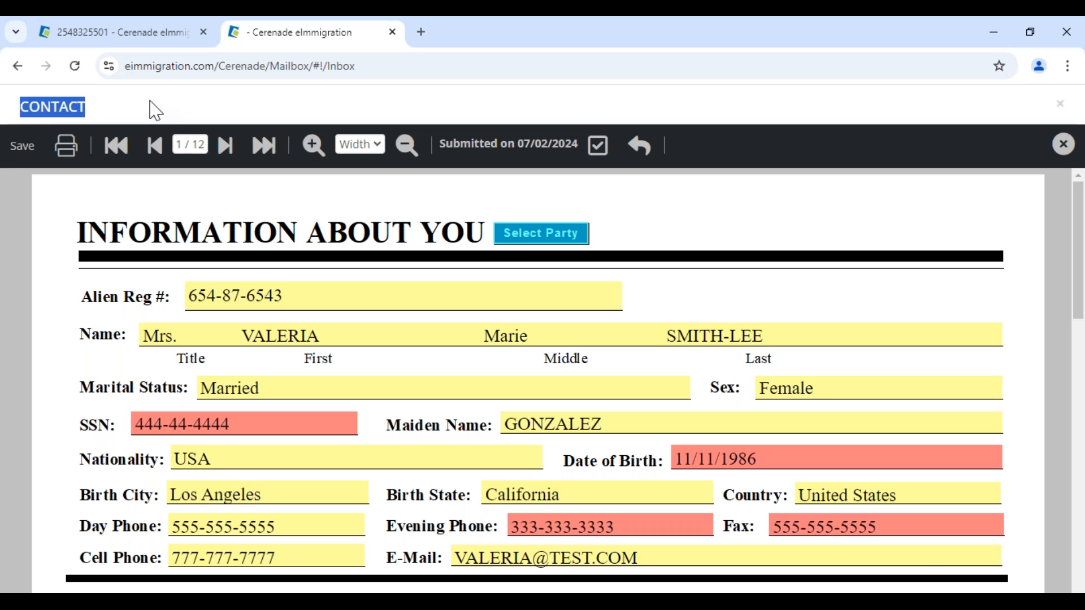
left_click(139, 38)
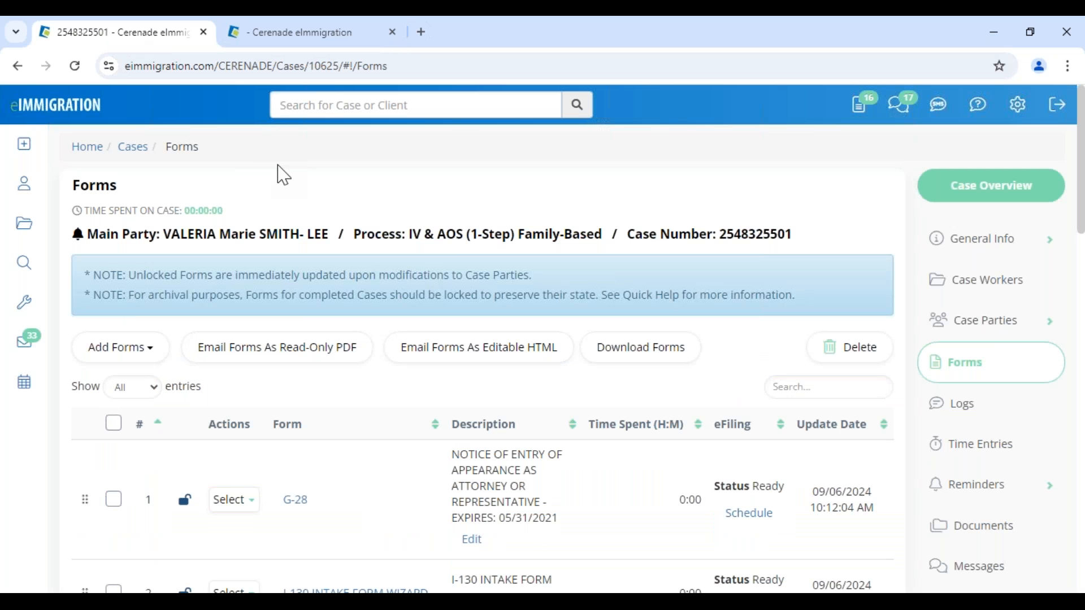
- Search for the CONTACT form, add it to the case as form 12, and open it
scroll(288, 223, "down", 5)
scroll(227, 260, "up", 5)
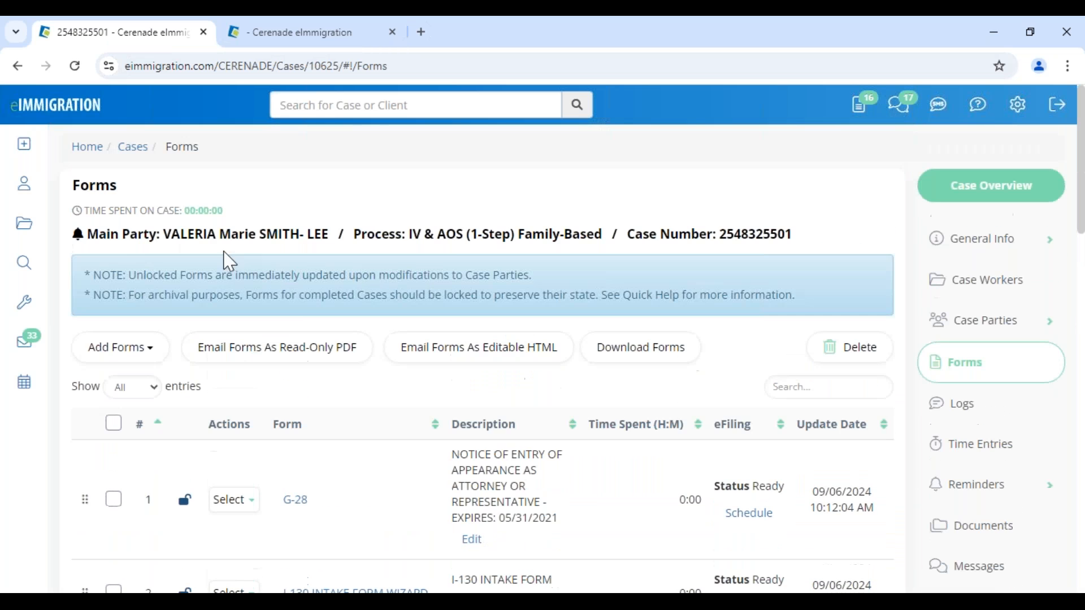
left_click(126, 360)
left_click(140, 387)
left_click(327, 265)
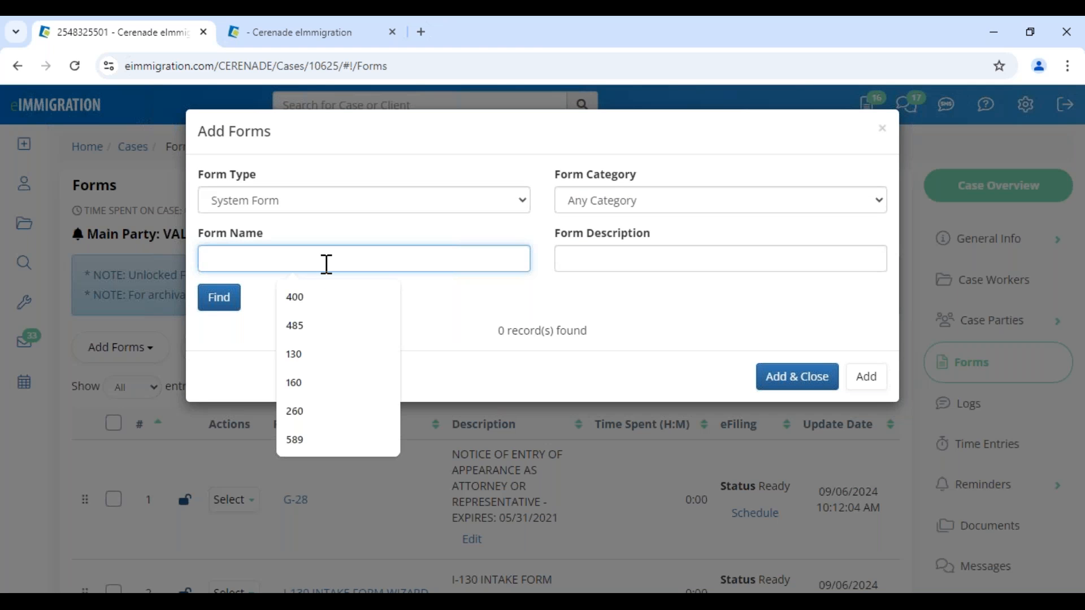
type("CONTACT")
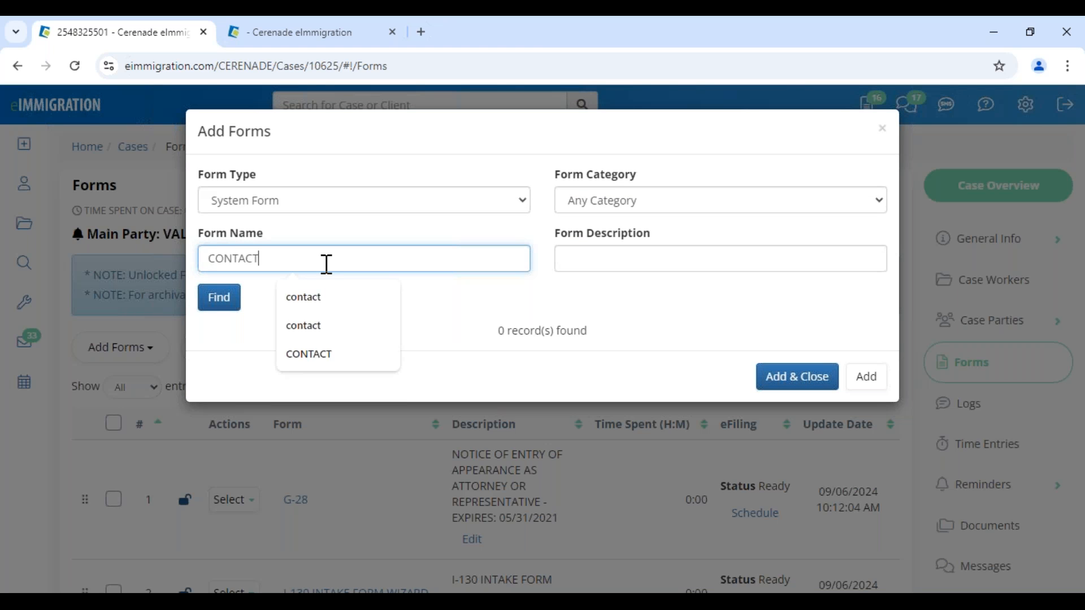
left_click(227, 295)
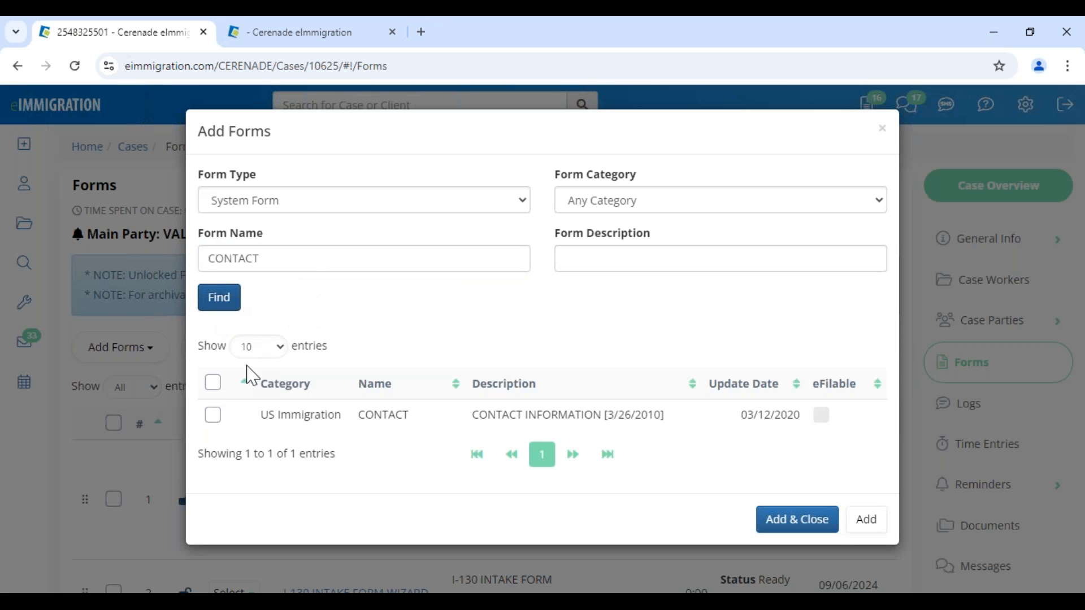
left_click(213, 416)
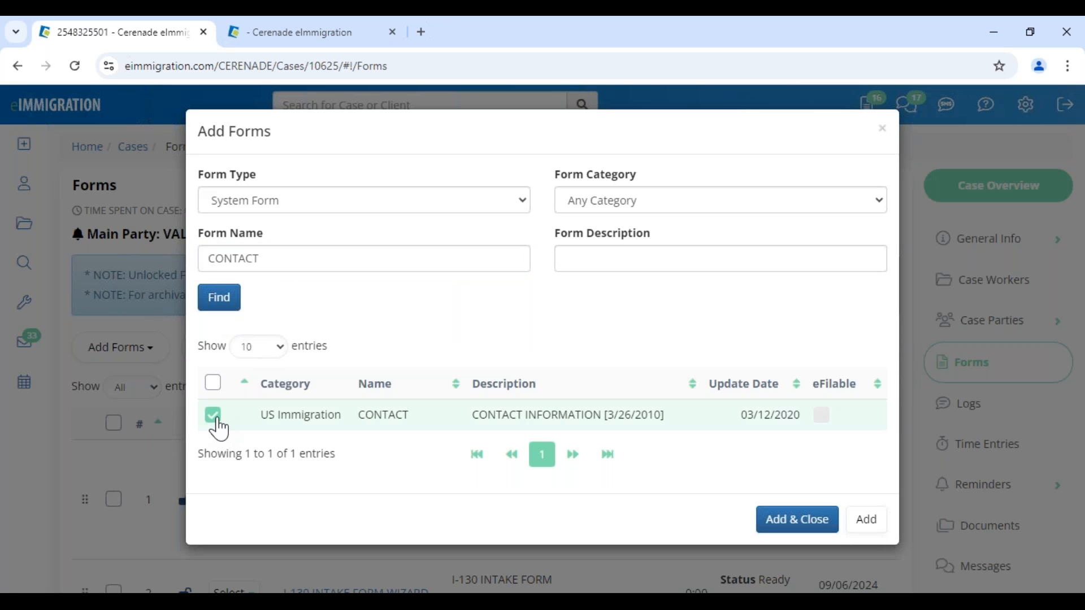
left_click(765, 525)
scroll(376, 443, "down", 10)
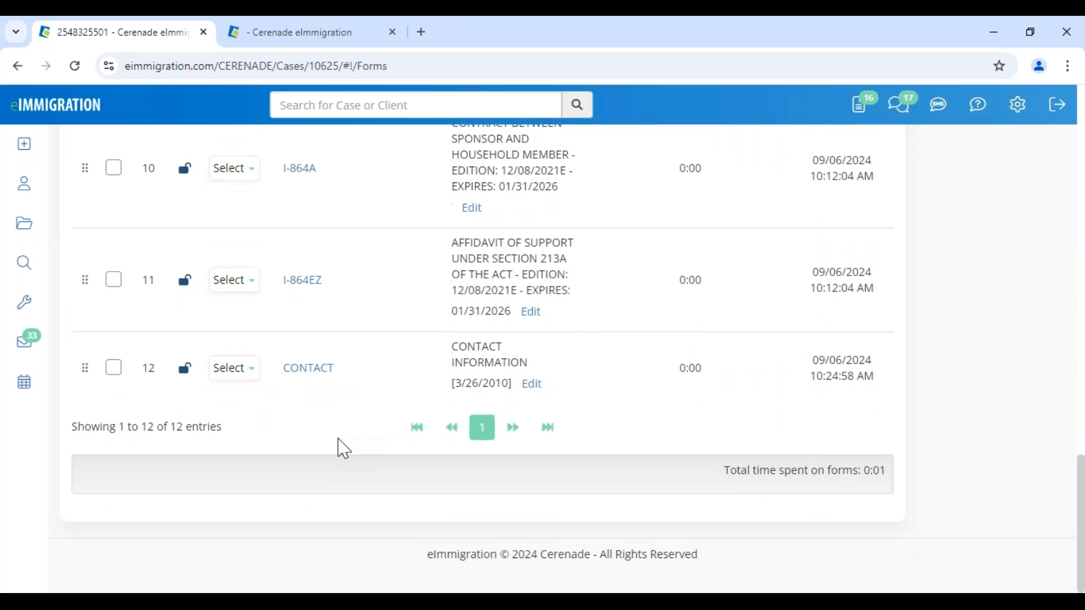
left_click(305, 371)
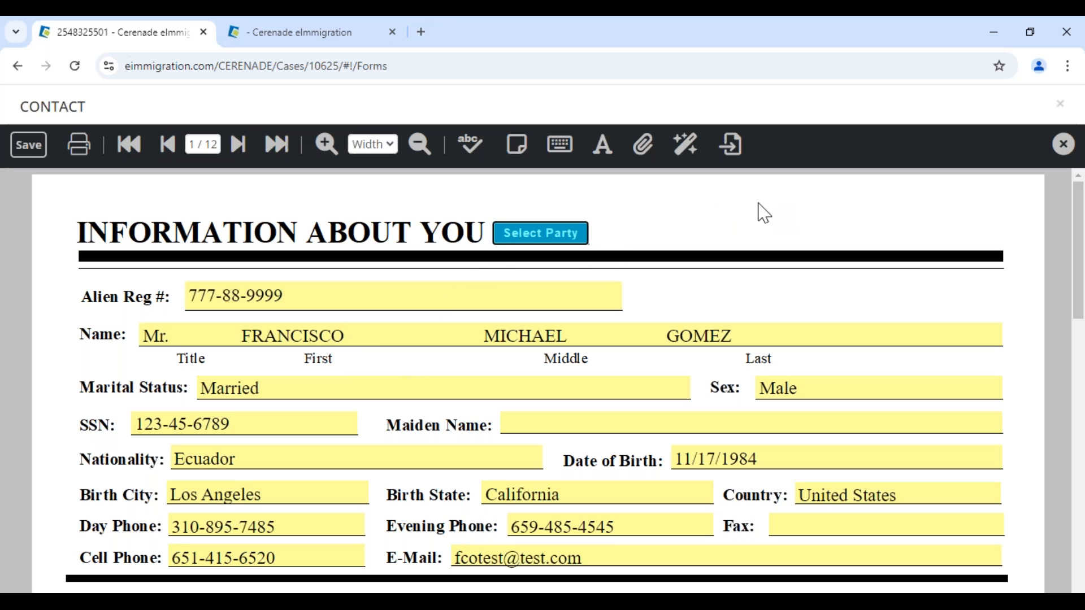
- Populate the CONTACT form with VALERIA's details from the case parties list
left_click(560, 243)
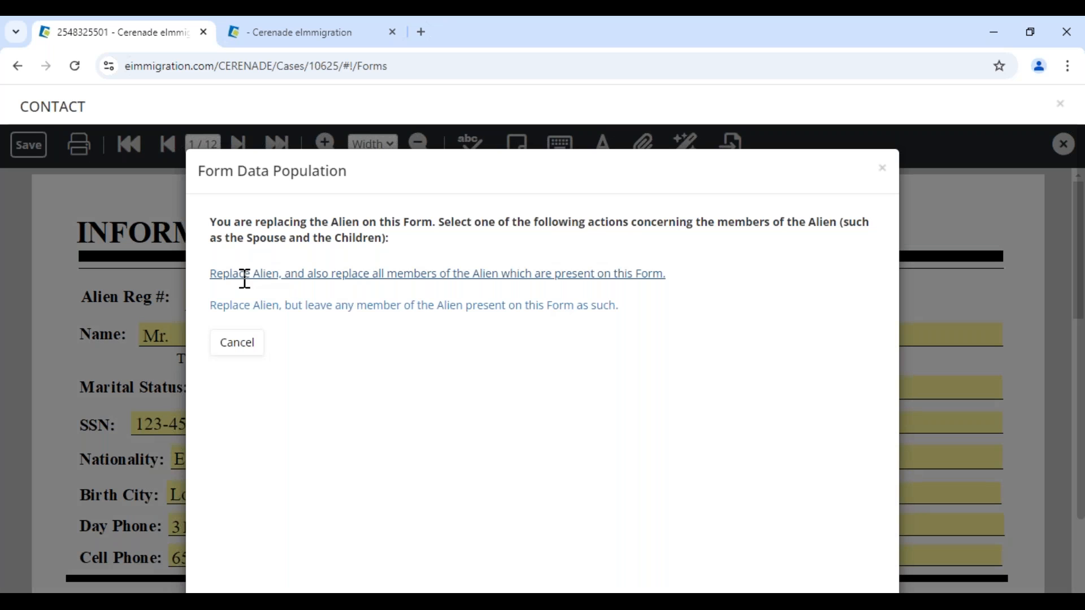
left_click(242, 277)
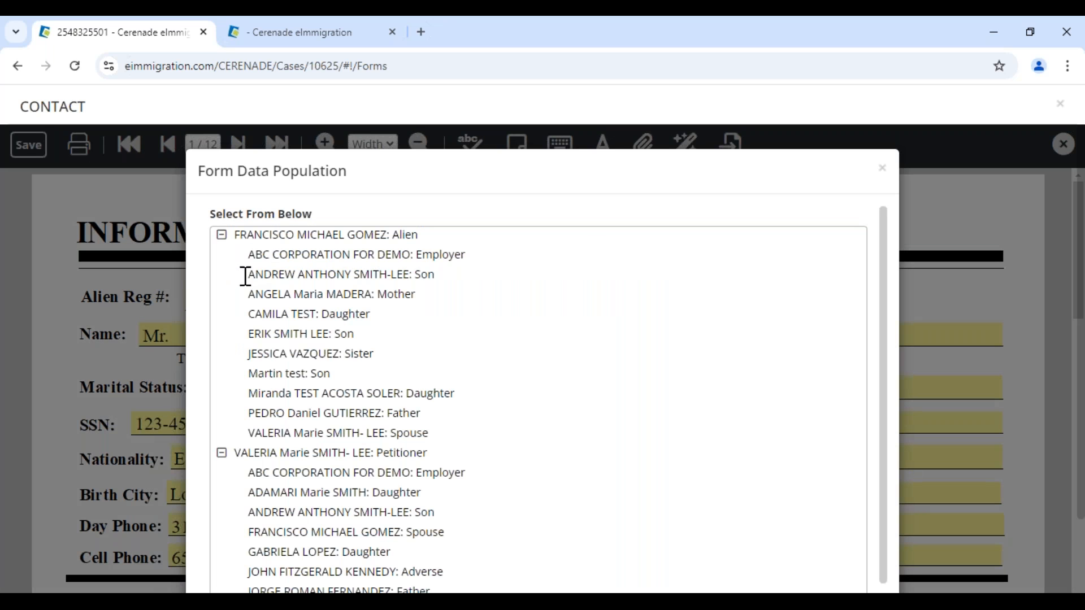
left_click(245, 456)
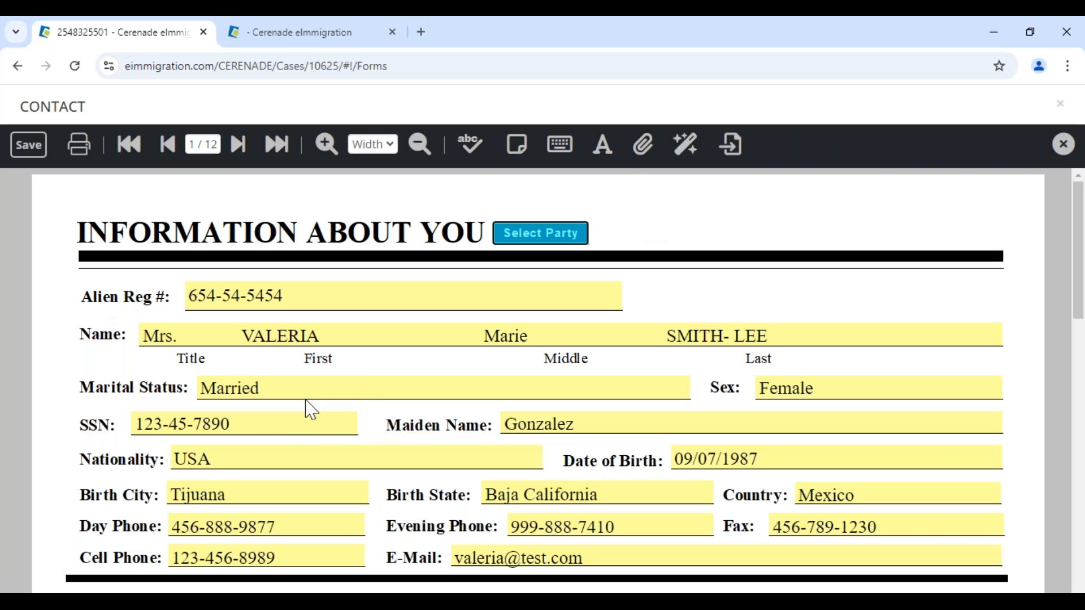
left_click(241, 424)
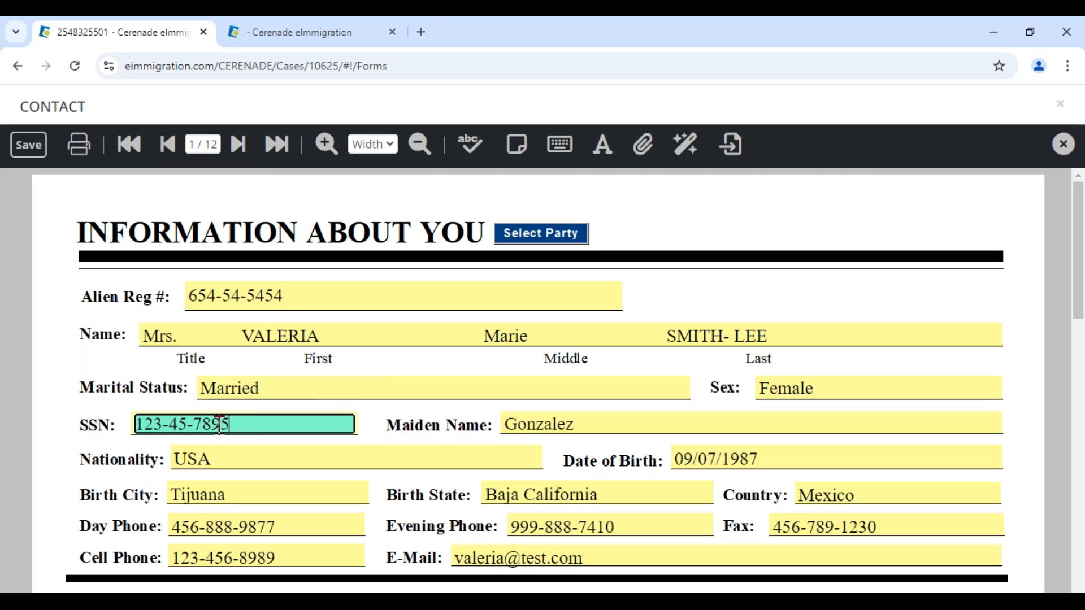
left_click_drag(239, 424, 110, 433)
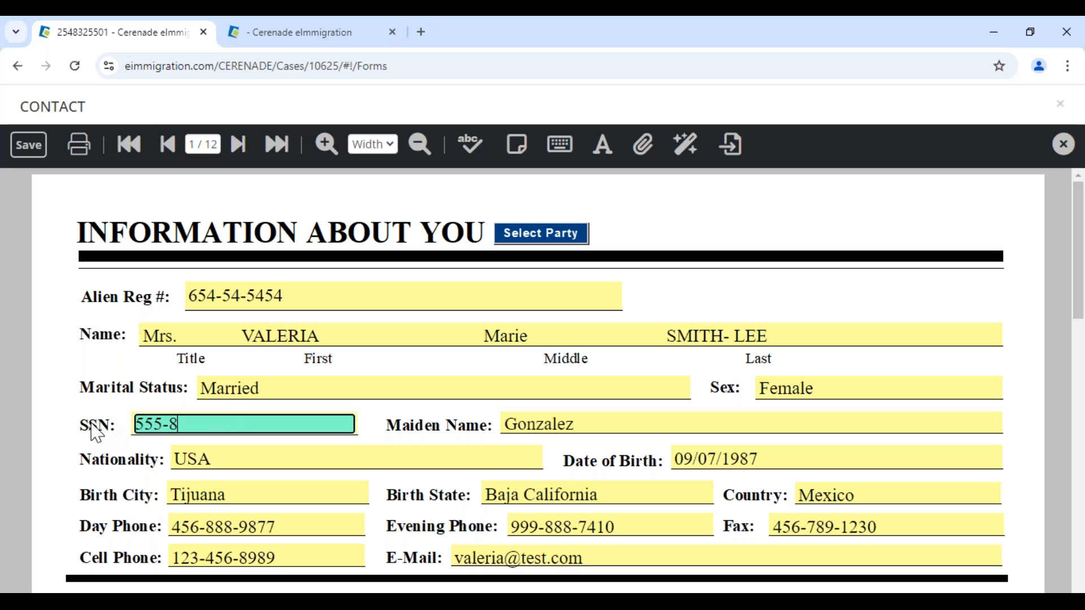
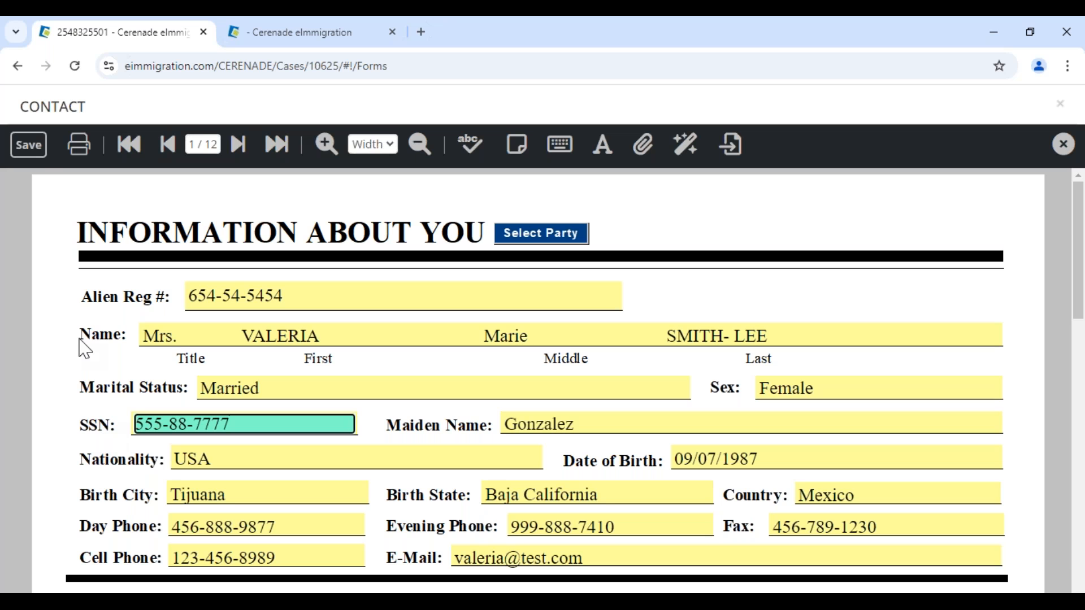
left_click(28, 145)
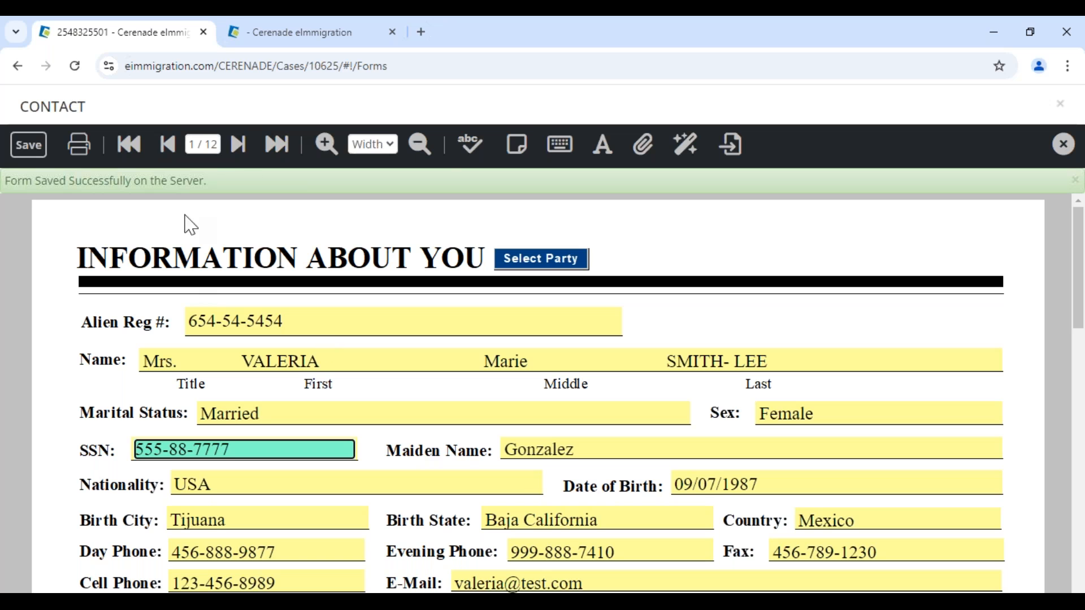
left_click(317, 35)
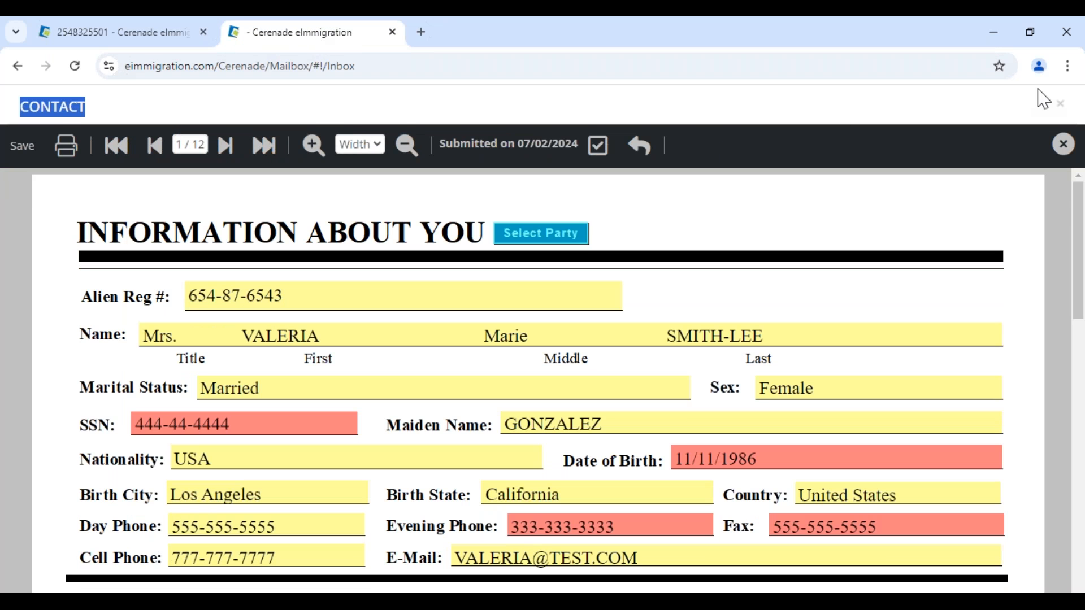
left_click(1060, 104)
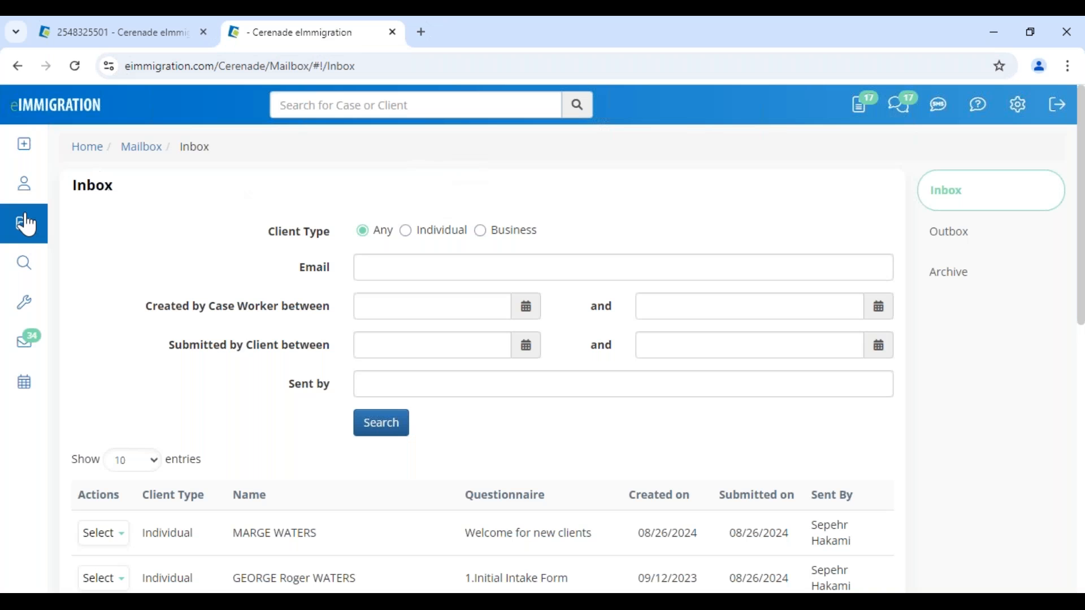
left_click(25, 186)
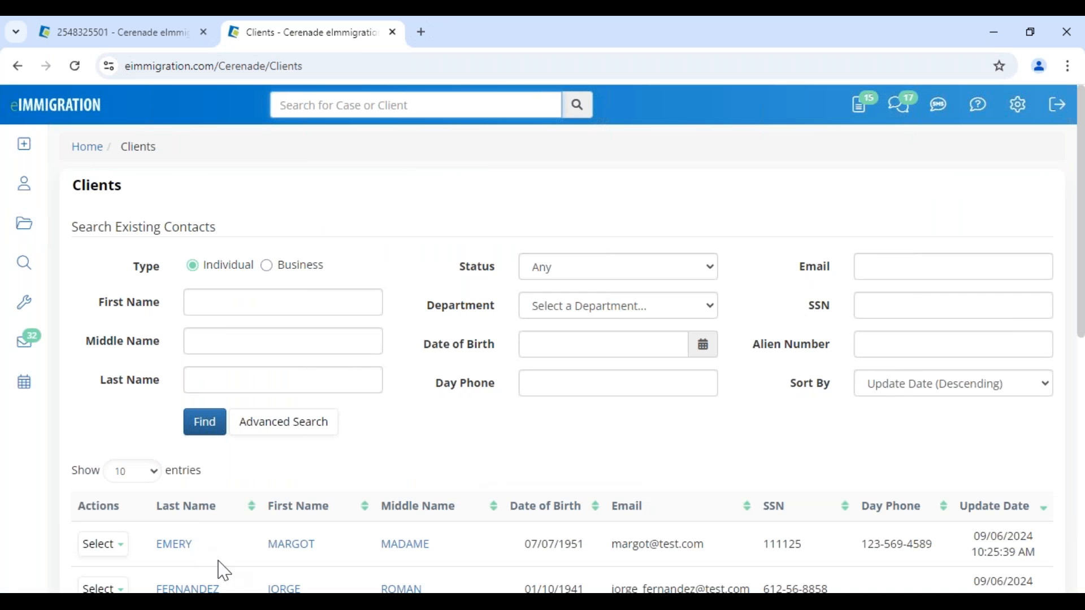
scroll(250, 573, "down", 4)
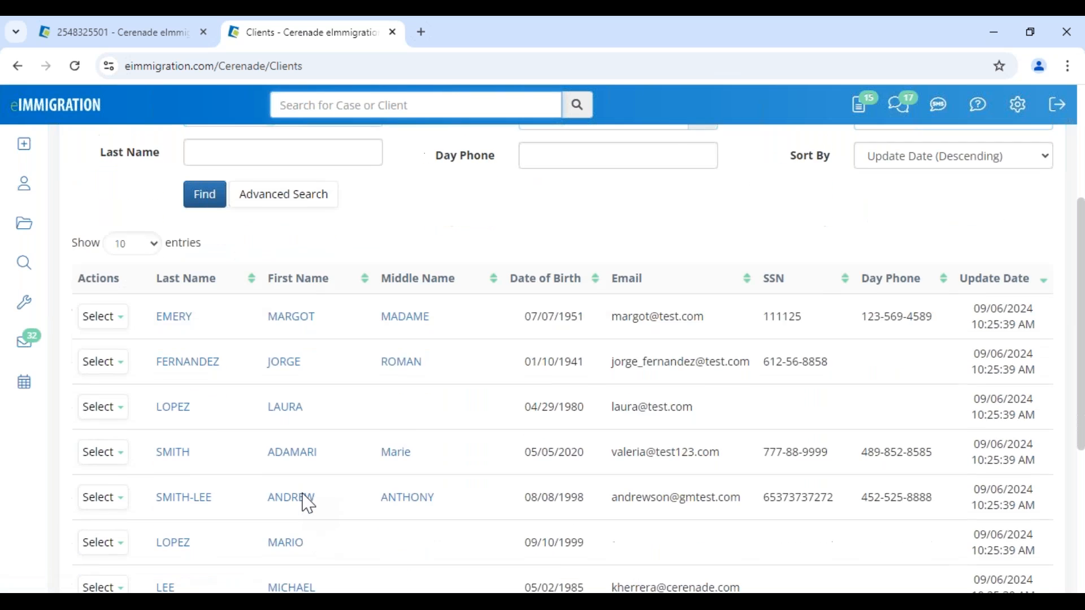
scroll(305, 501, "down", 3)
left_click(298, 480)
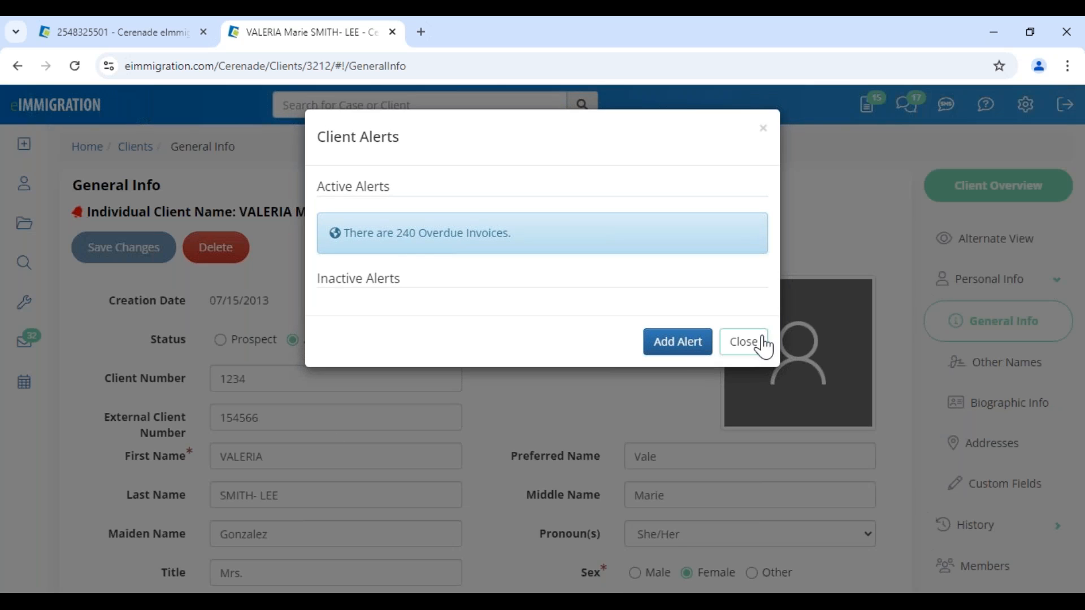
left_click(749, 342)
scroll(511, 472, "down", 5)
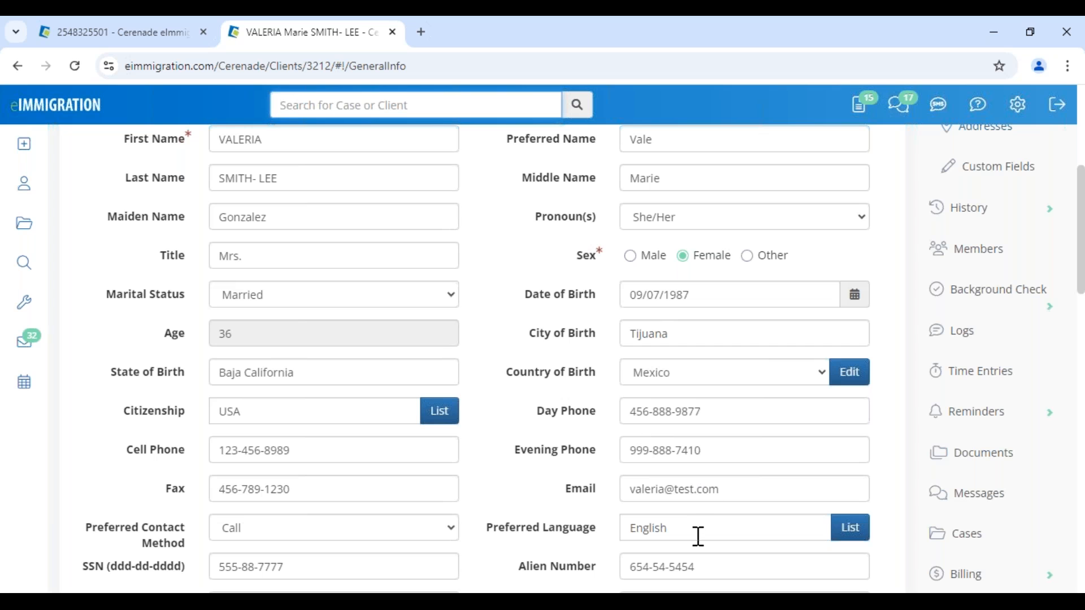
scroll(496, 562, "down", 1)
left_click_drag(317, 487, 131, 481)
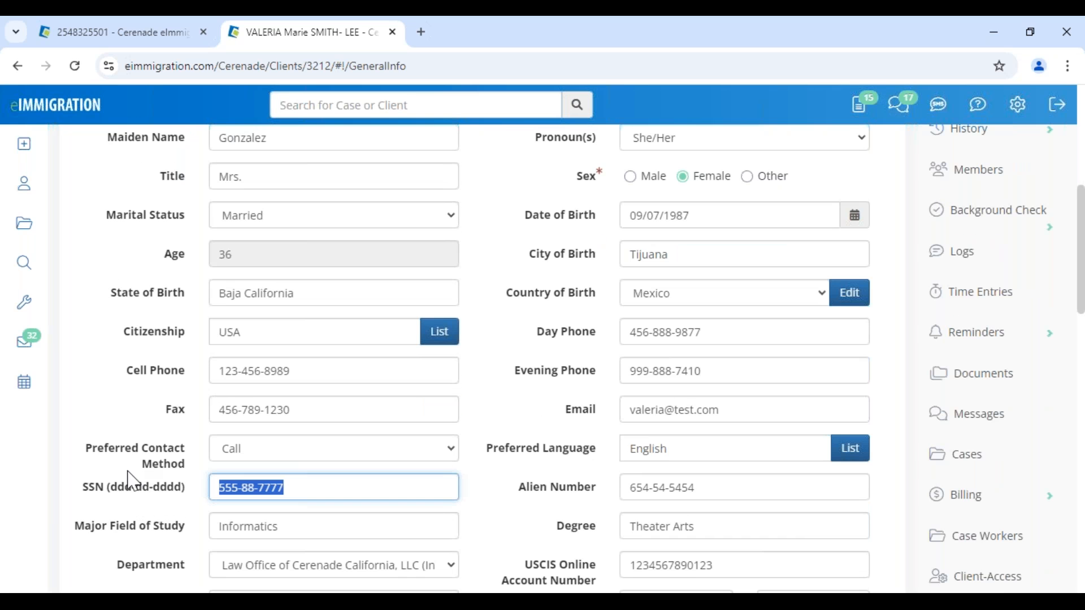
- Save and close the case's CONTACT form
left_click(146, 33)
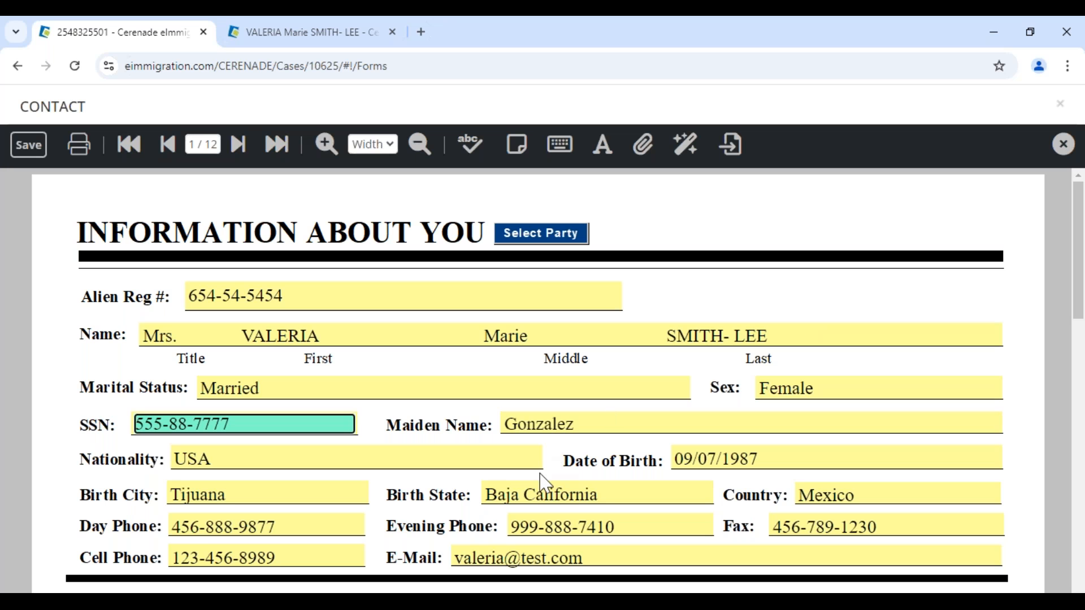
left_click(39, 148)
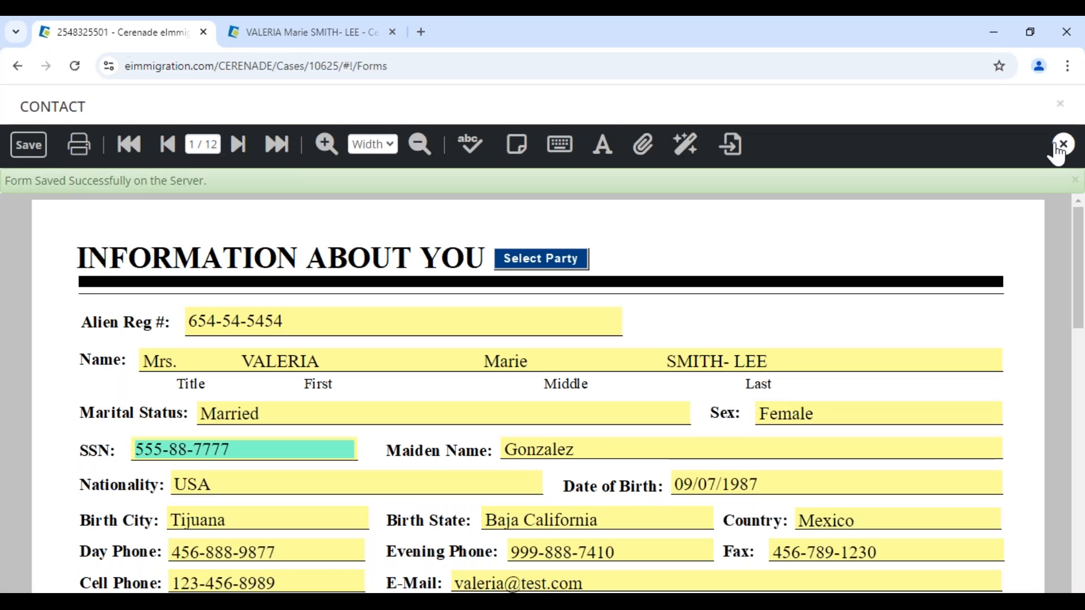
left_click(1057, 148)
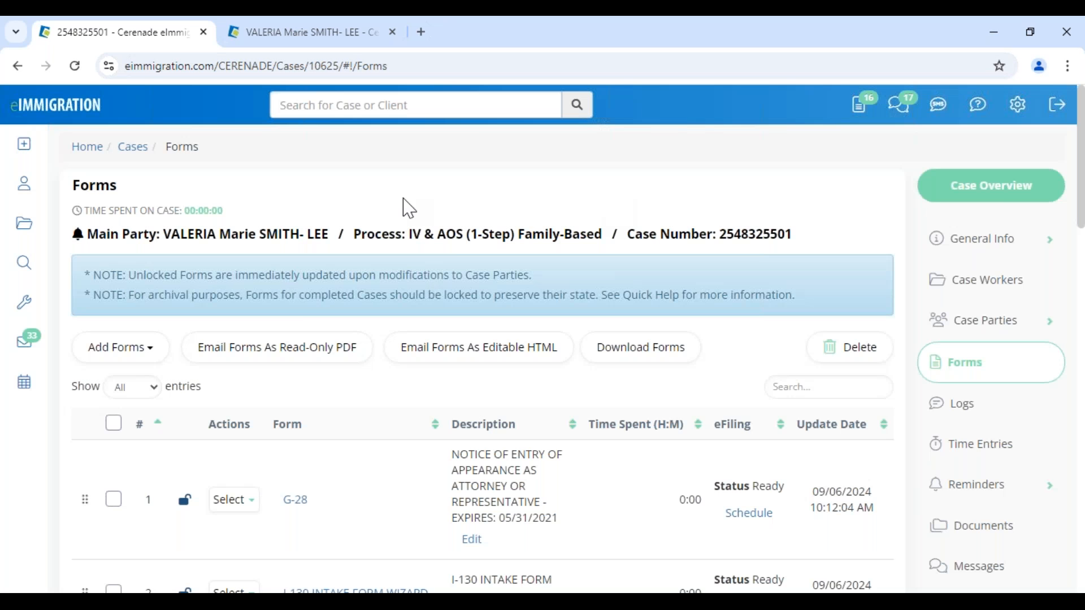
- Return to VALERIA's client profile, then open the questionnaire Mailbox Inbox
left_click(320, 40)
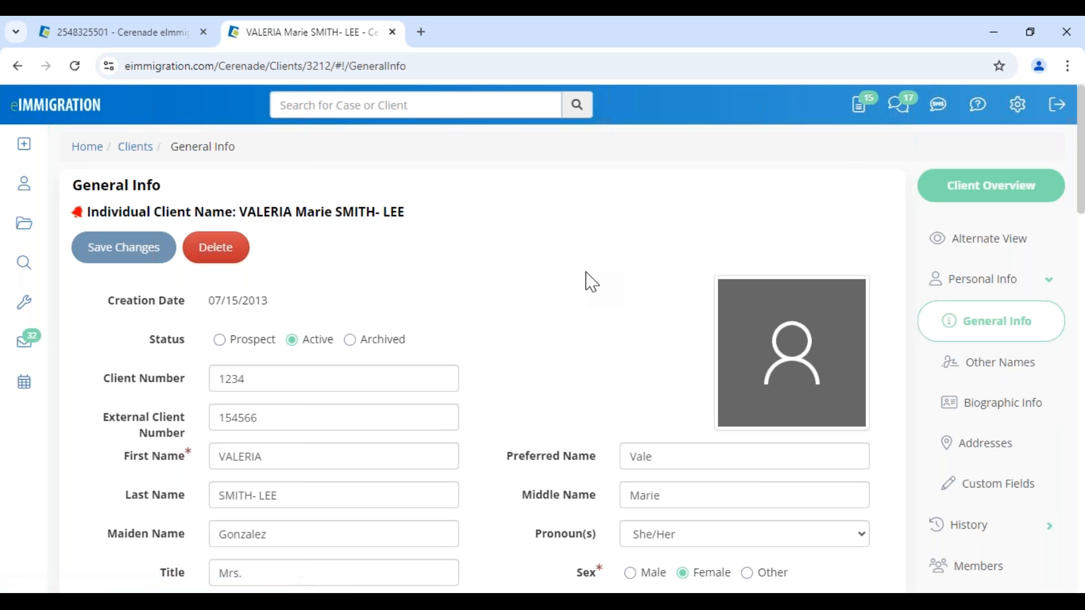
scroll(592, 283, "down", 4)
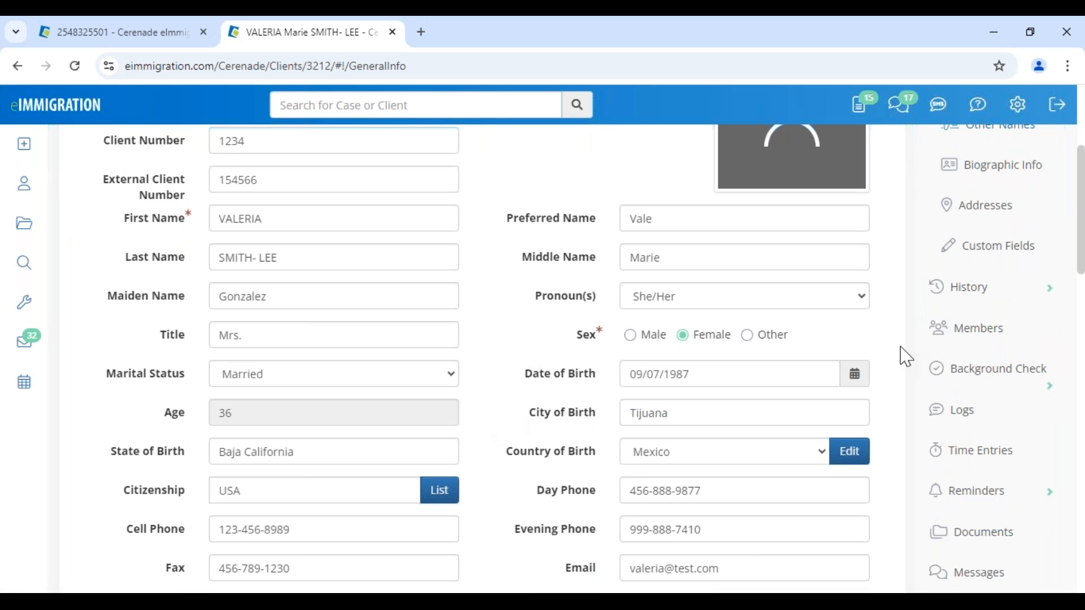
scroll(476, 287, "up", 4)
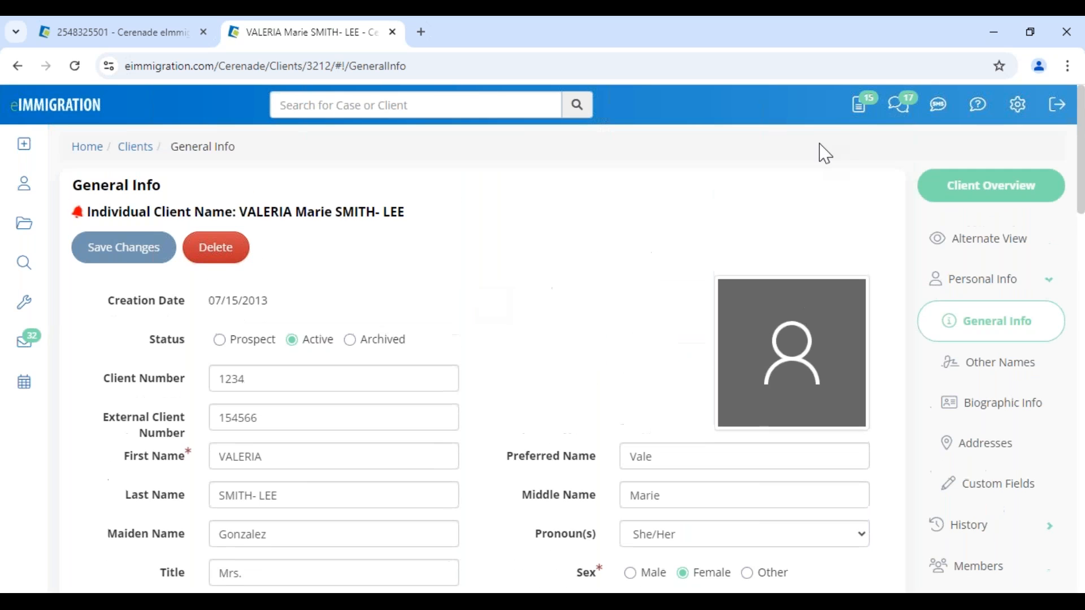
left_click(860, 107)
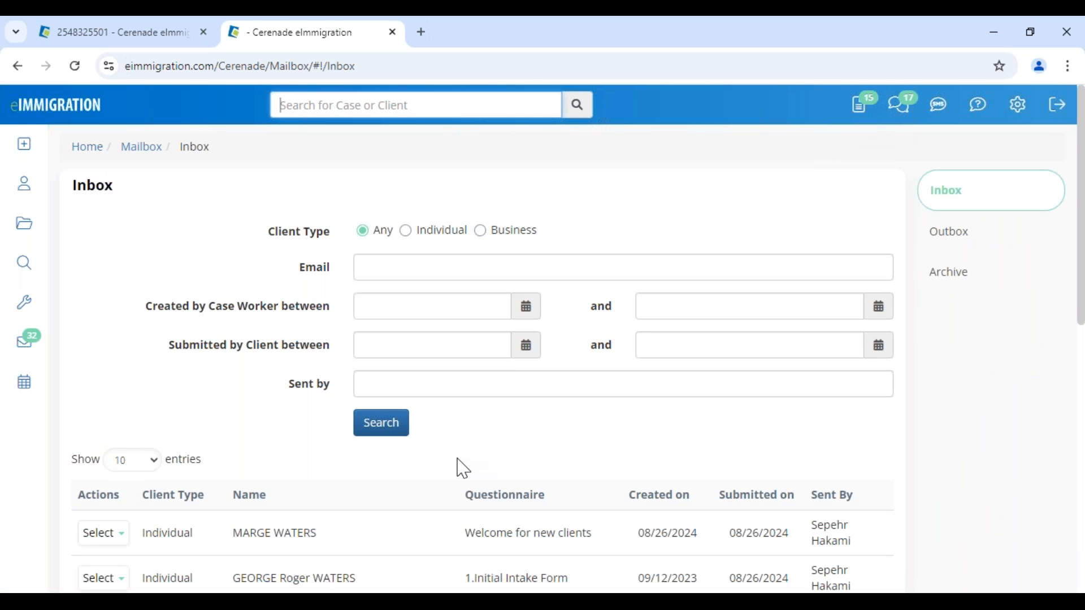
scroll(463, 468, "down", 4)
- Highlight the New client Agreement dates (created 8/16/2024) and the senders of other Inbox questionnaires
scroll(463, 469, "down", 1)
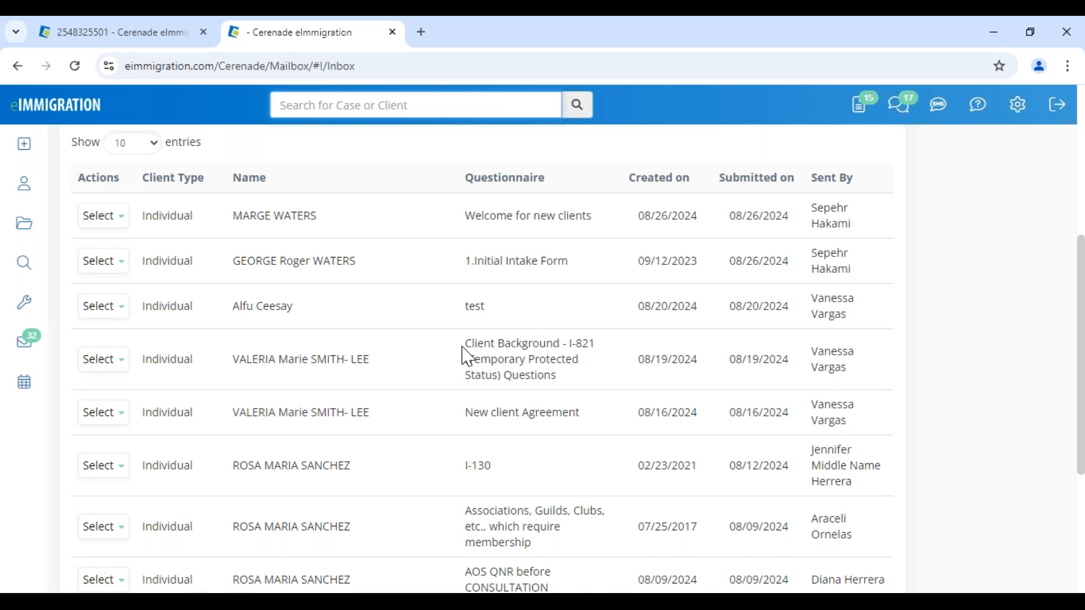
left_click_drag(467, 412, 632, 413)
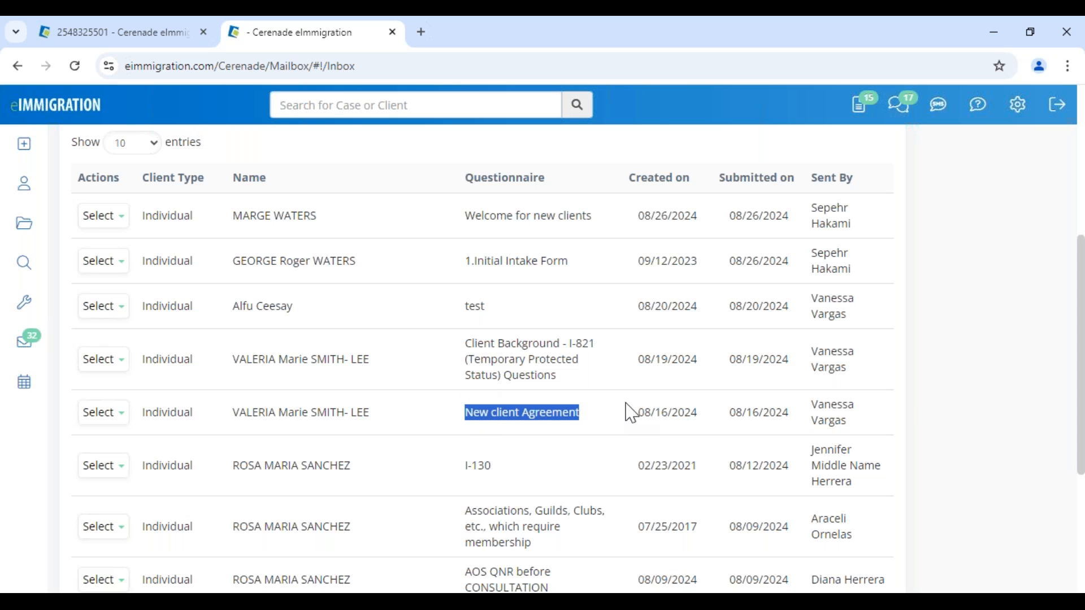
left_click_drag(637, 360, 781, 359)
left_click_drag(644, 413, 700, 411)
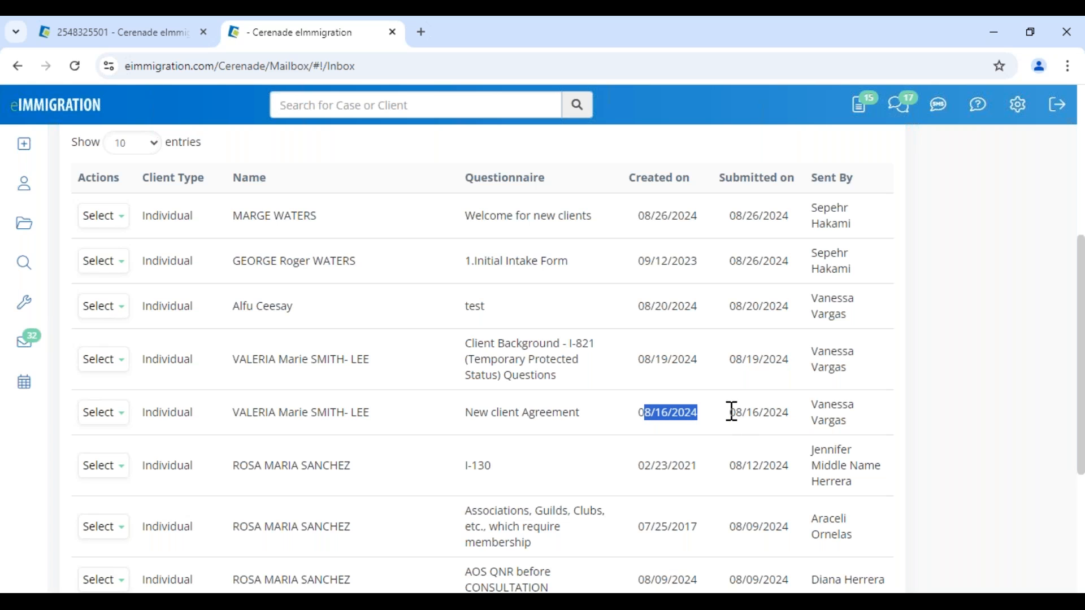
left_click_drag(732, 412, 785, 413)
left_click_drag(812, 368, 847, 363)
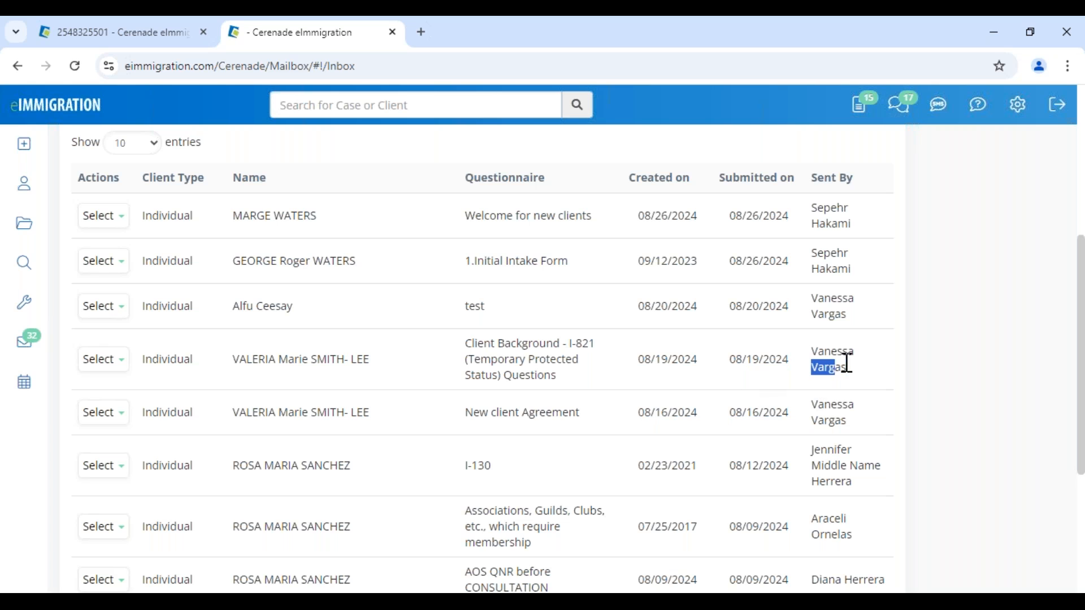
left_click_drag(816, 254, 851, 271)
- Glance at the case Forms page, then close the Inbox tab
scroll(116, 278, "up", 5)
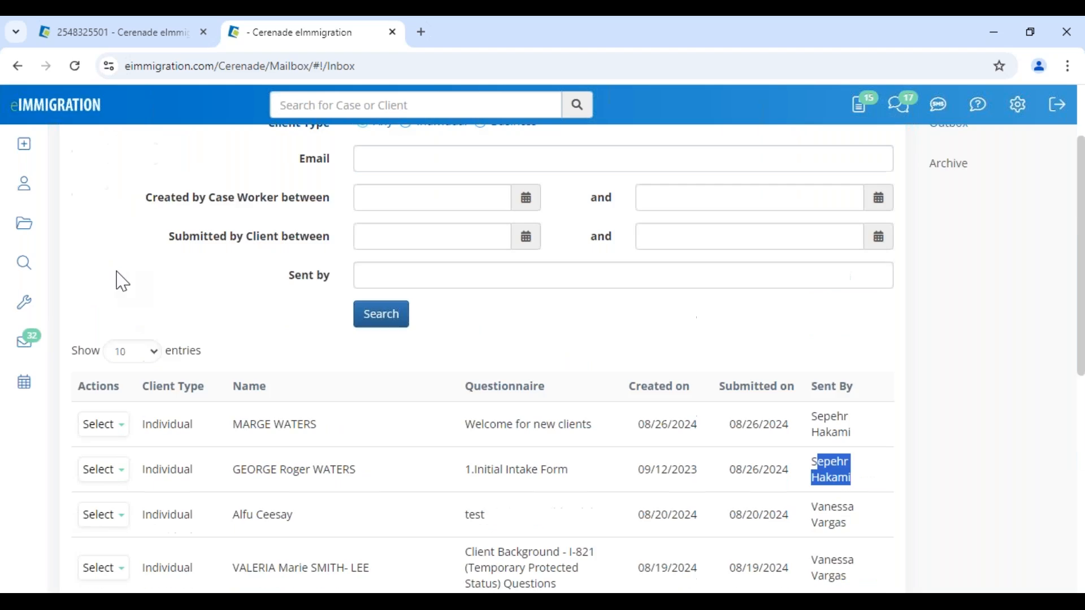
left_click(114, 43)
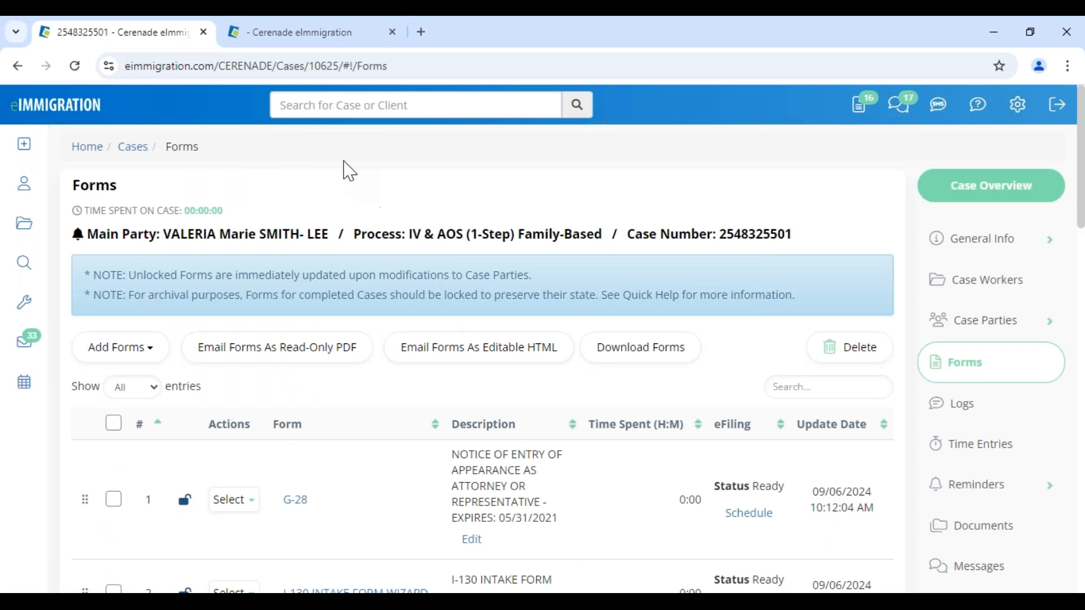
left_click(335, 32)
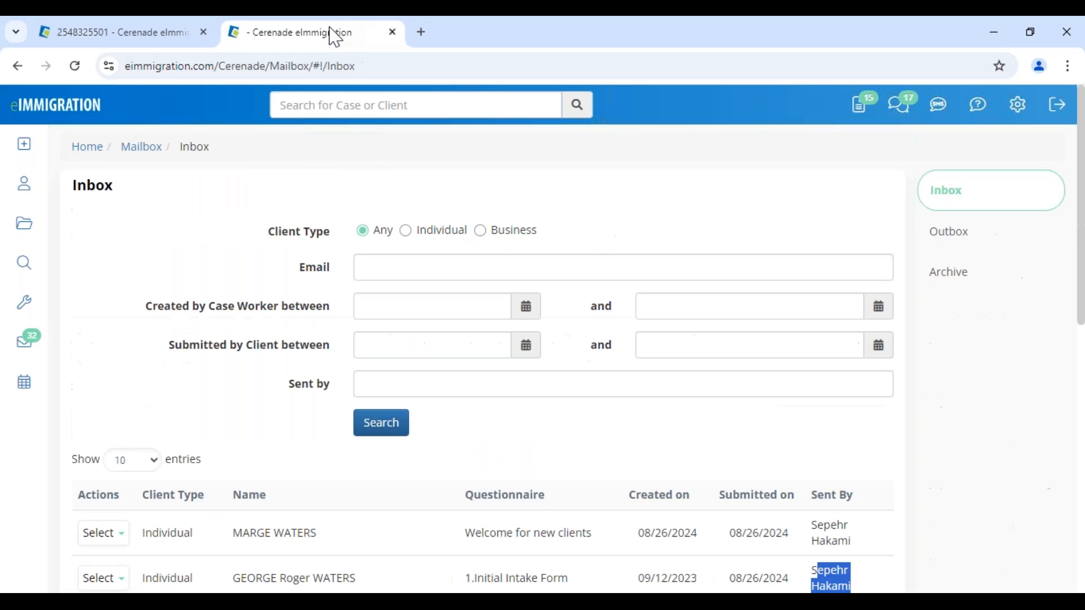
left_click(391, 32)
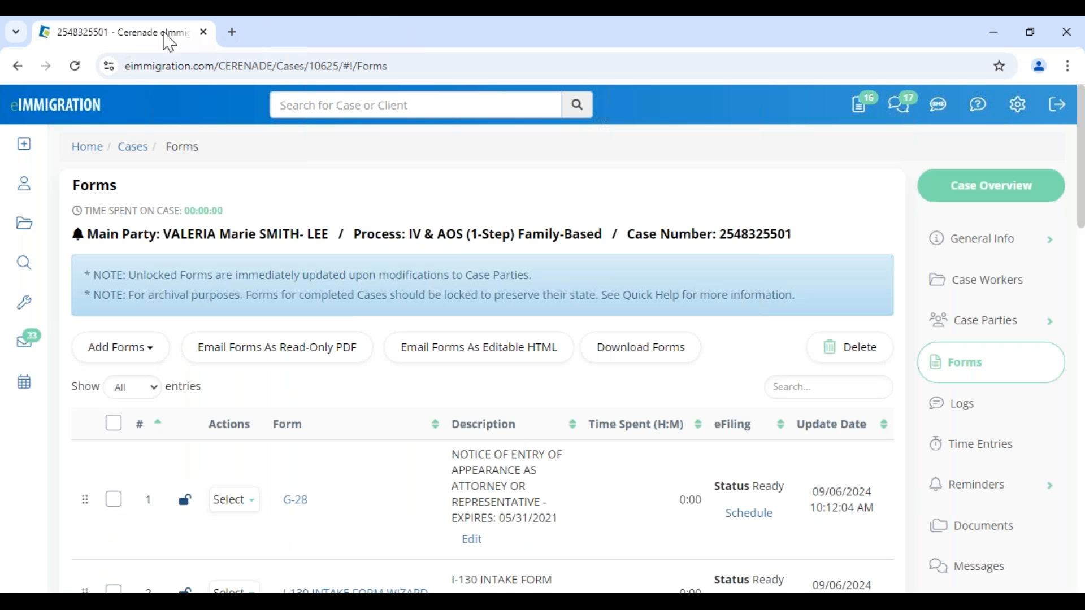
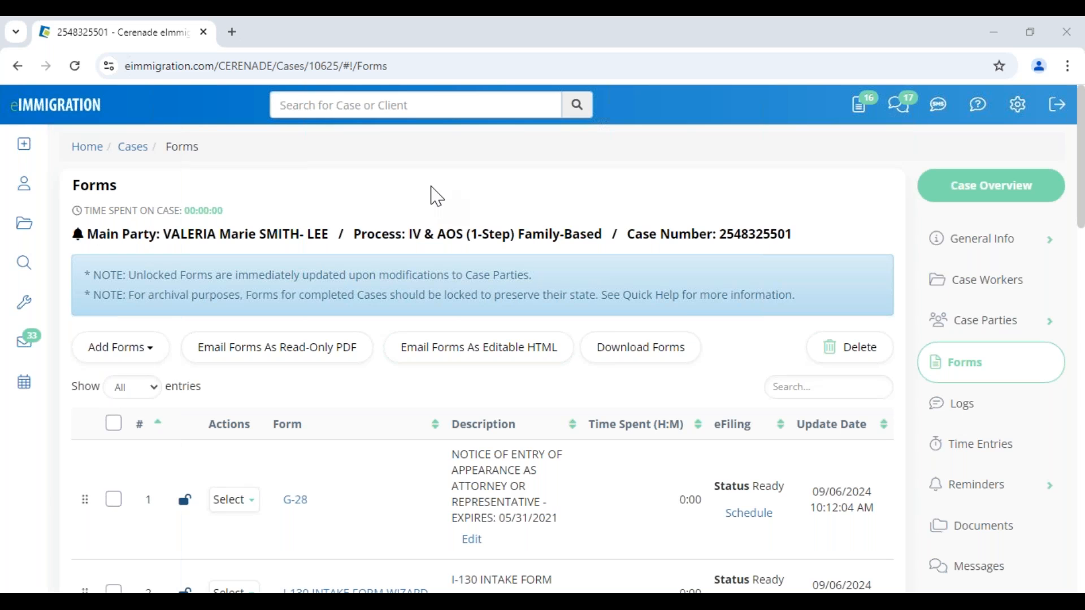
- Open the client's record in a new tab and dismiss its alerts
left_click(254, 236)
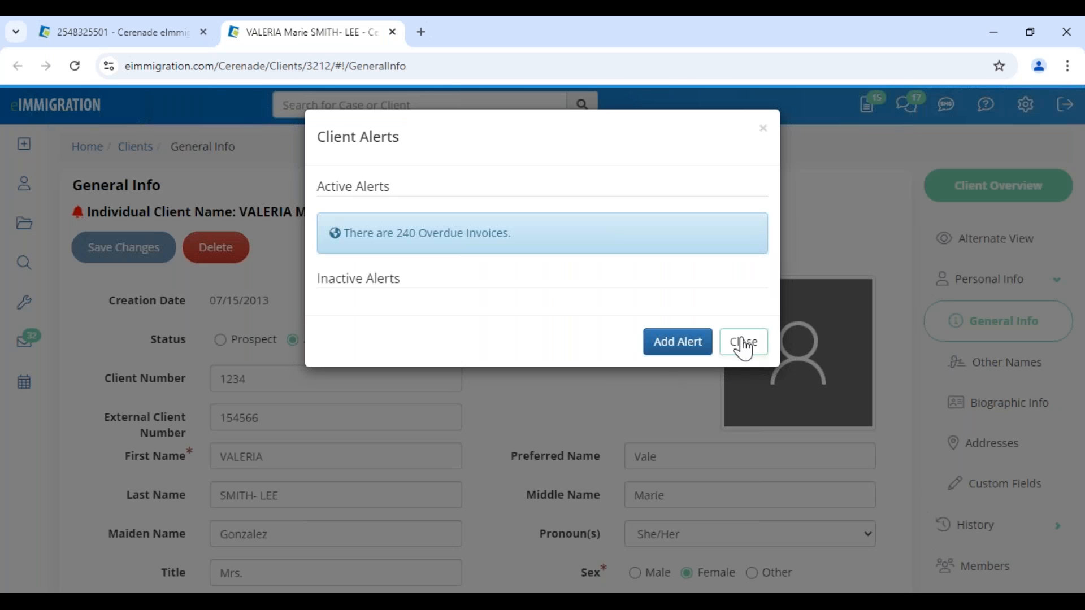
left_click(744, 343)
scroll(540, 411, "down", 7)
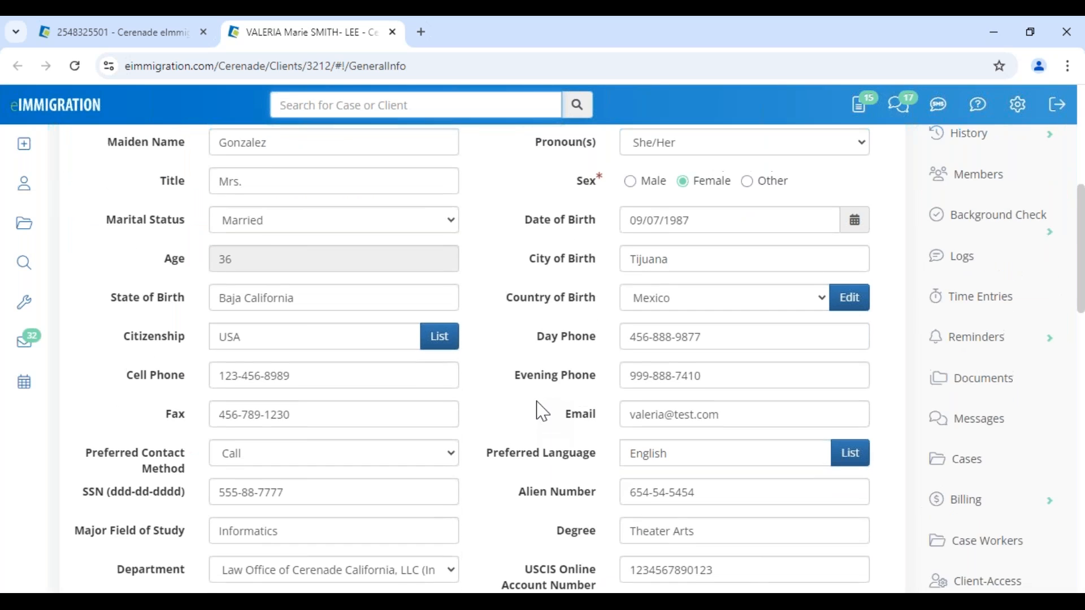
scroll(543, 412, "up", 7)
- Back in the case's Forms list, open the I-130 and jump to page 5
left_click(170, 34)
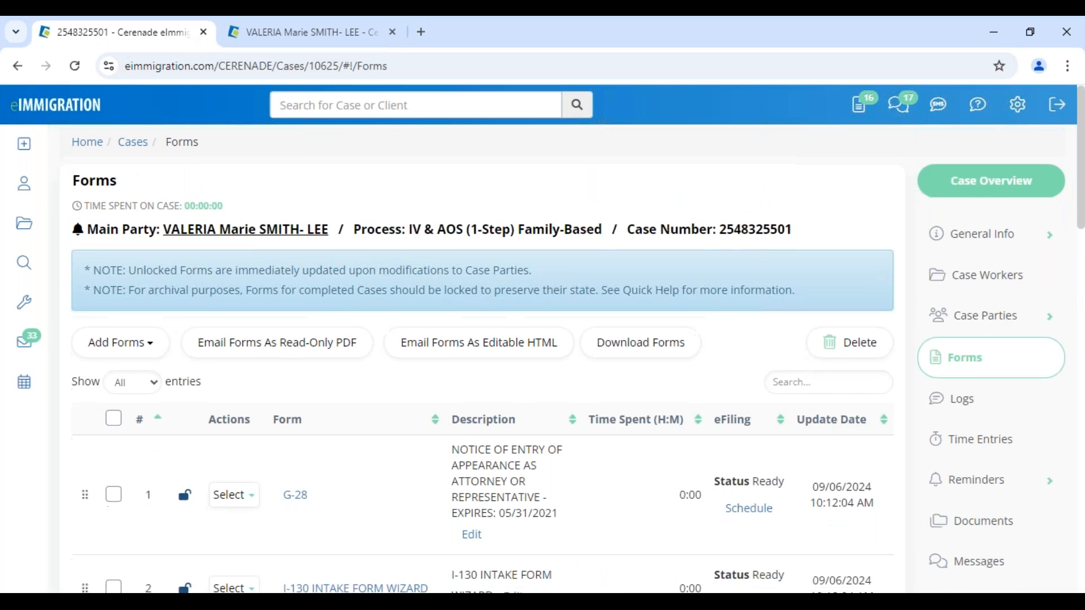
scroll(334, 375, "down", 7)
left_click(298, 393)
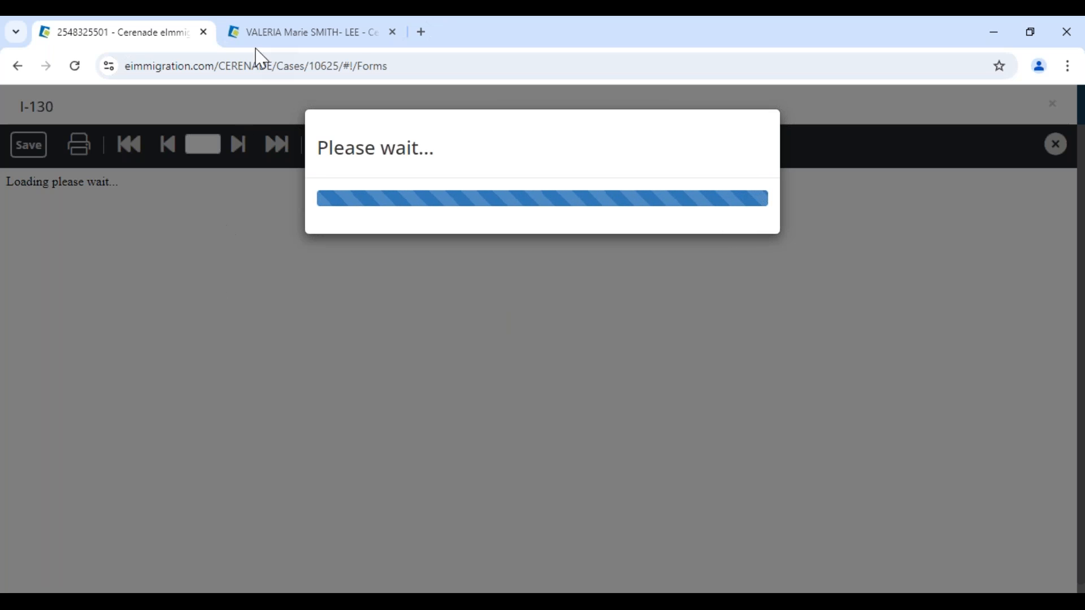
scroll(296, 322, "down", 1)
scroll(299, 330, "down", 6)
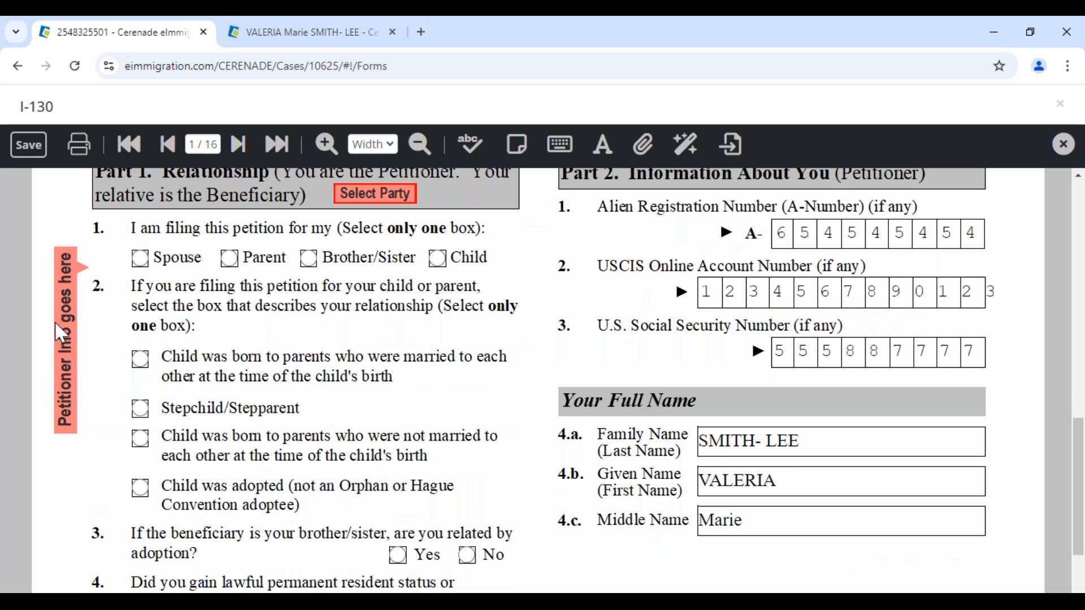
left_click(202, 150)
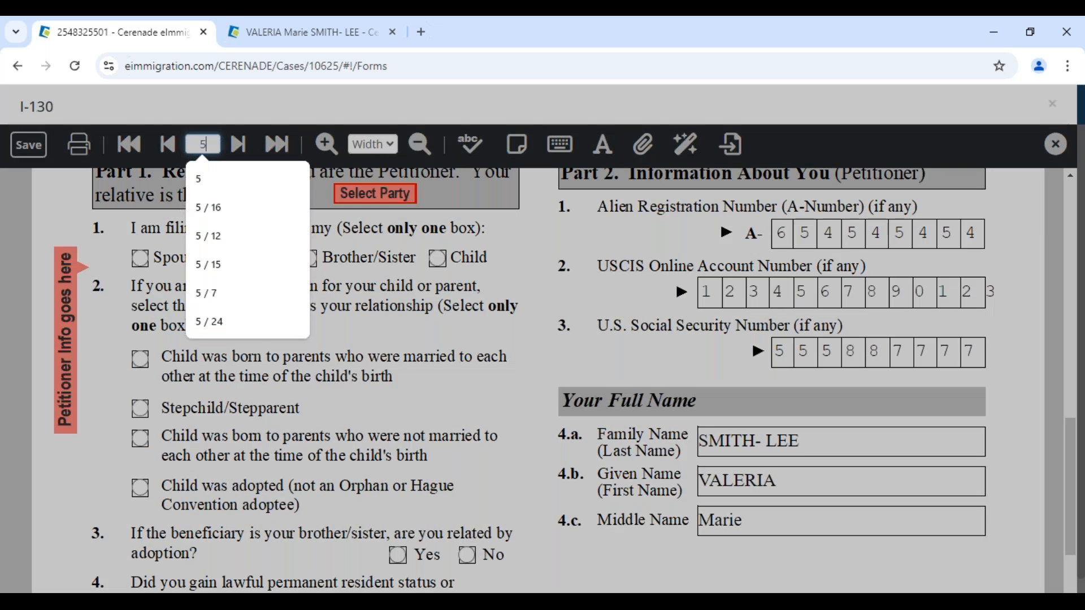
left_click(192, 182)
scroll(124, 373, "down", 5)
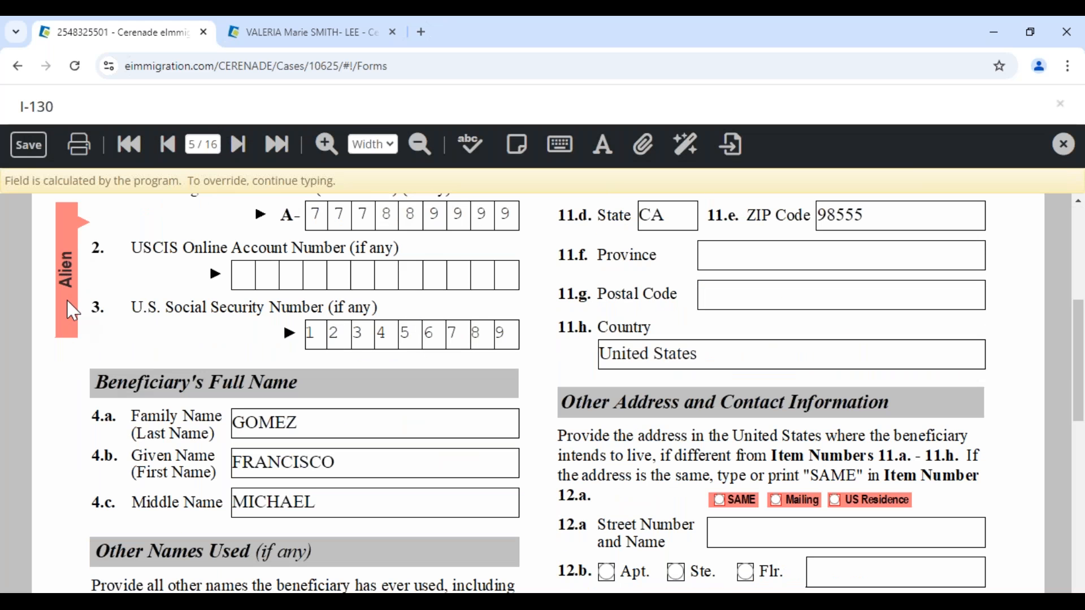
- Highlight part of the beneficiary's given name, then go to I-130 page 2
left_click_drag(321, 464, 255, 454)
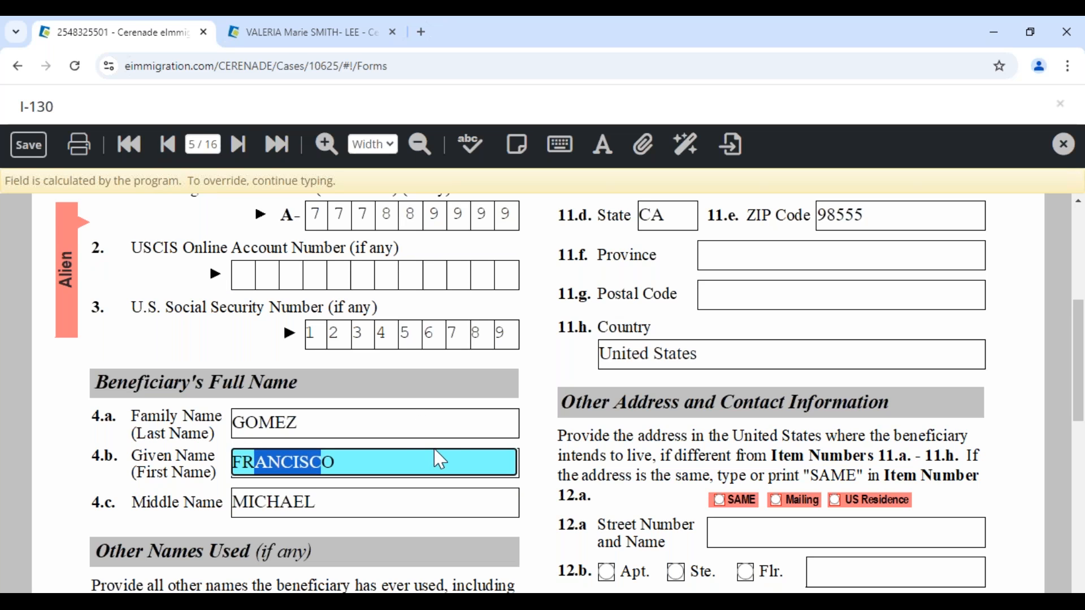
left_click(203, 144)
type("2")
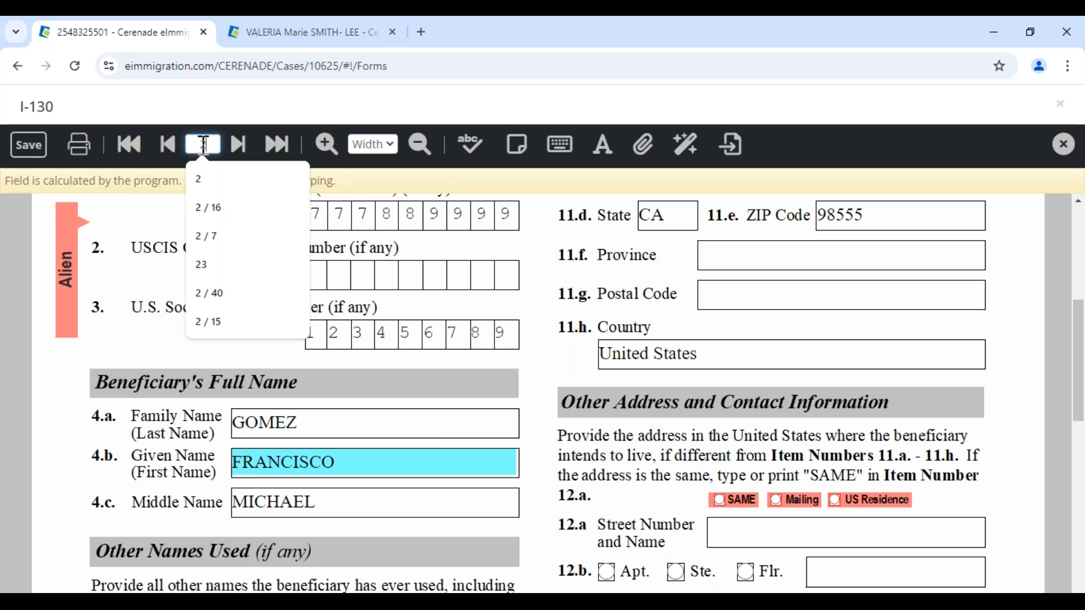
key("Return")
scroll(305, 362, "down", 7)
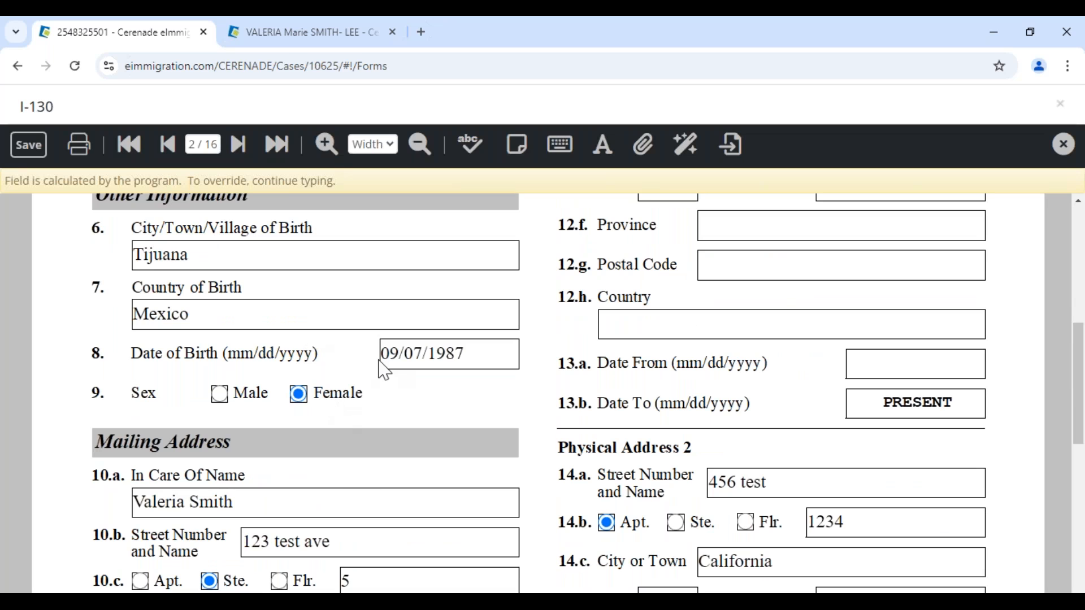
- Set the mailing address to In Care Of LAW FIRM TEST, street PO BOX 454
left_click(345, 543)
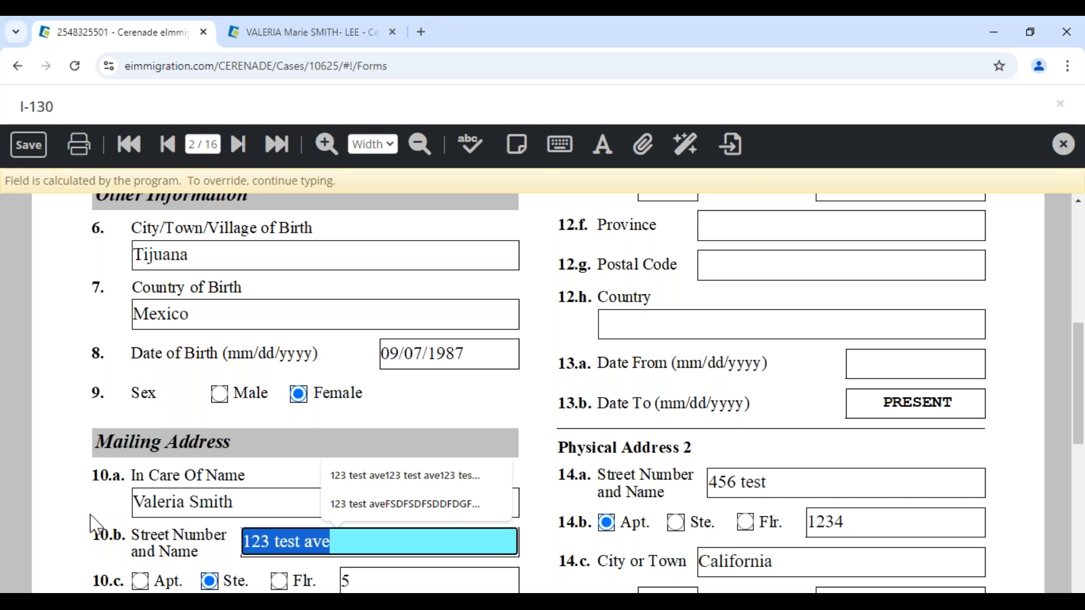
key("Home")
type("PO BOX ")
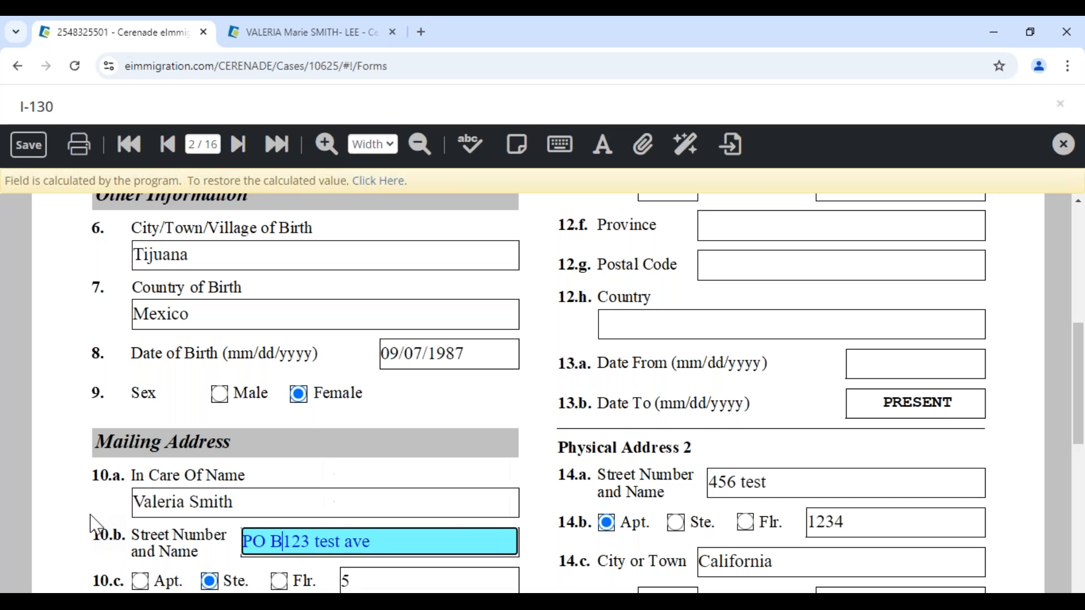
type("454")
key("Delete")
key("Delete")
key("Delete")
key("Delete")
key("Delete")
key("Delete")
key("Delete")
key("Delete")
key("Delete")
key("Delete")
key("Delete")
key("Delete")
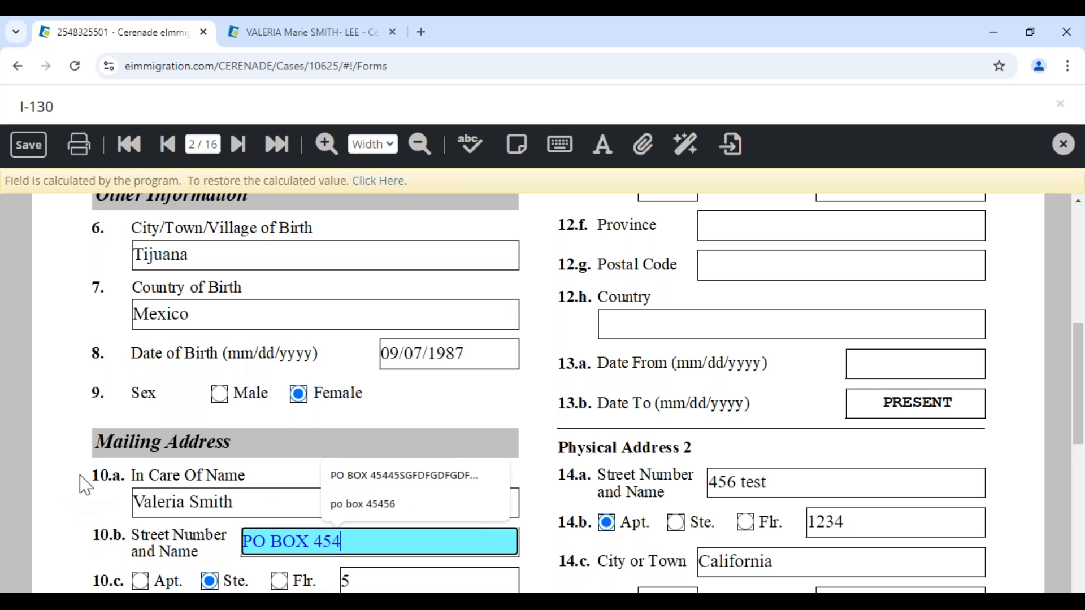
left_click(255, 500)
key("Home")
type("LAQW")
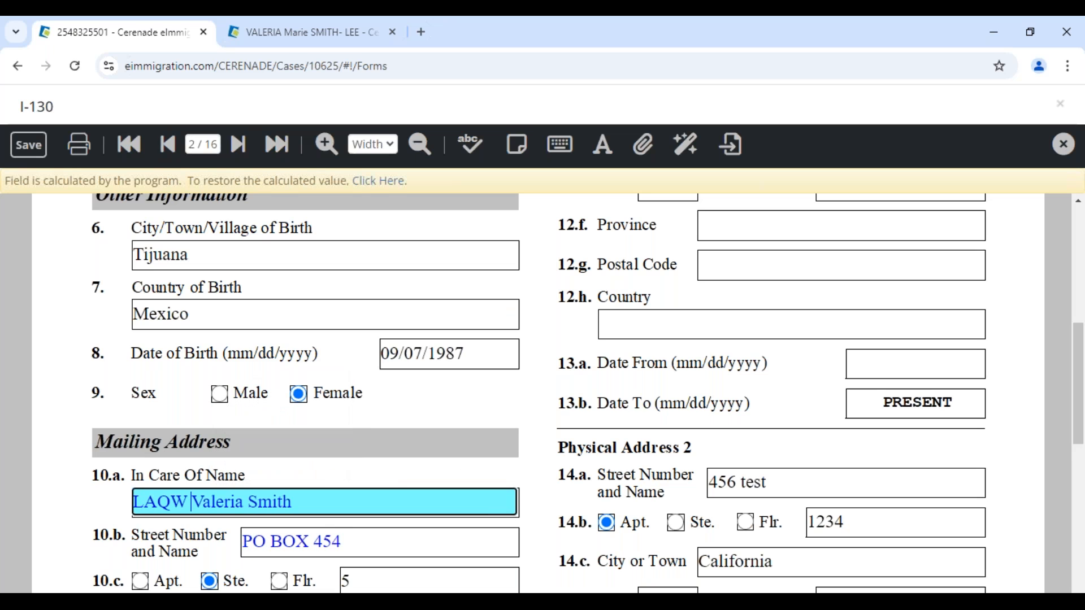
key("BackSpace")
key("BackSpace")
key("BackSpace")
type("W FIRM")
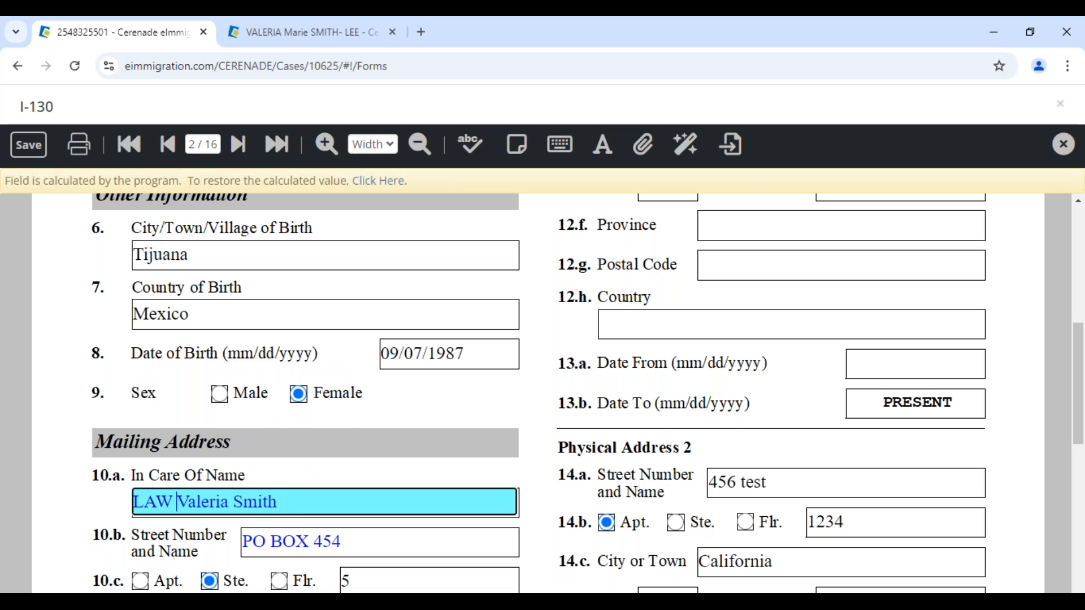
key("Delete")
key("Delete")
key("Delete")
key("Delete")
key("Delete")
key("Delete")
key("Delete")
key("Delete")
key("Delete")
key("Delete")
key("Delete")
key("Delete")
key("Delete")
type("TEST")
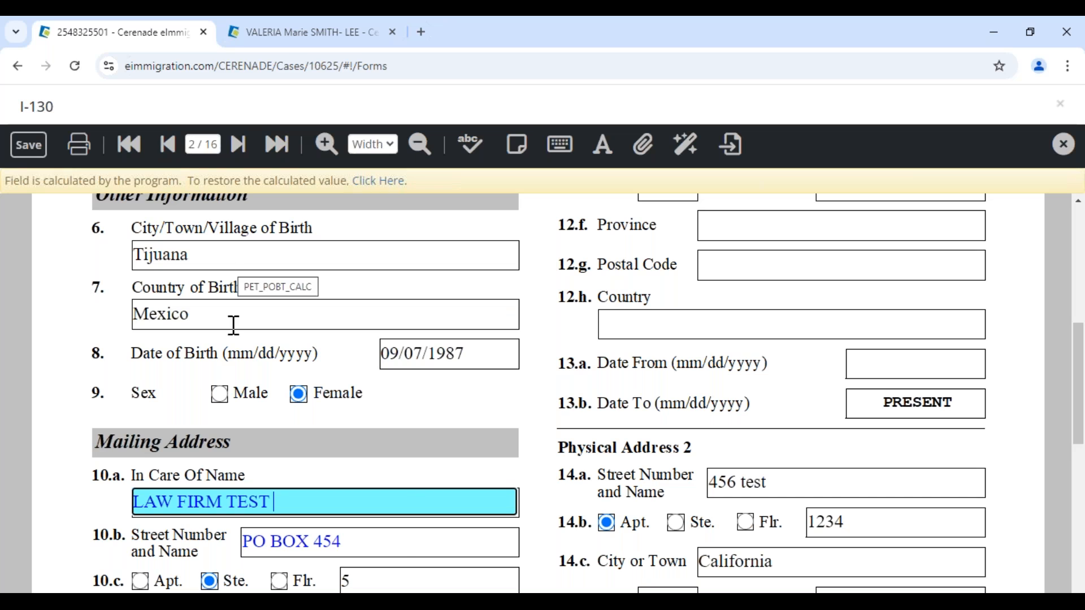
- Overwrite City and Country of Birth with test text, then restore their calculated values
mouse_move(408, 603)
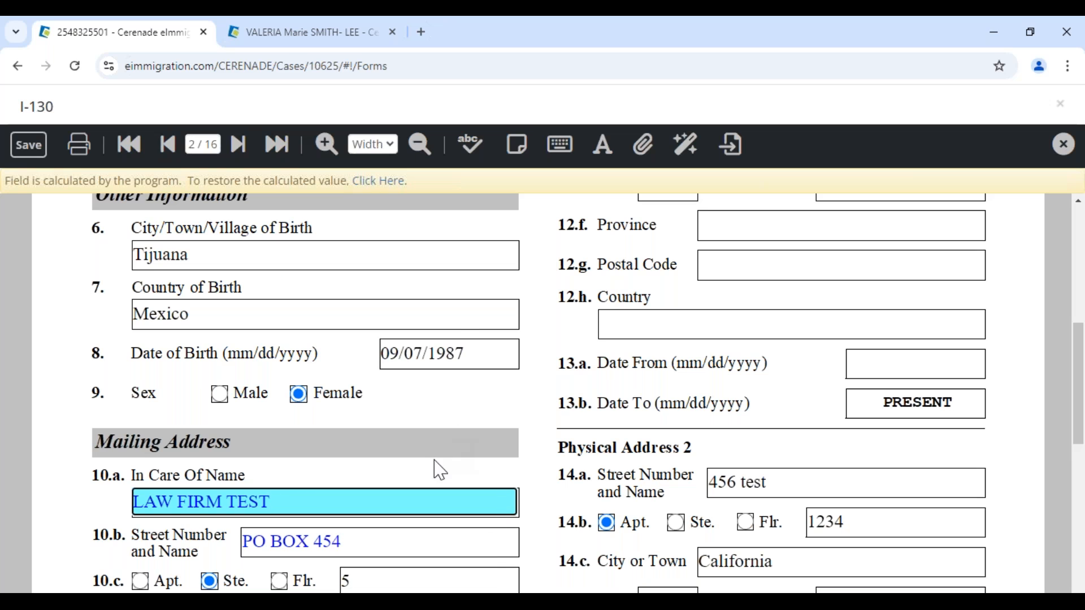
left_click(299, 315)
type("XDGFDFGDFG")
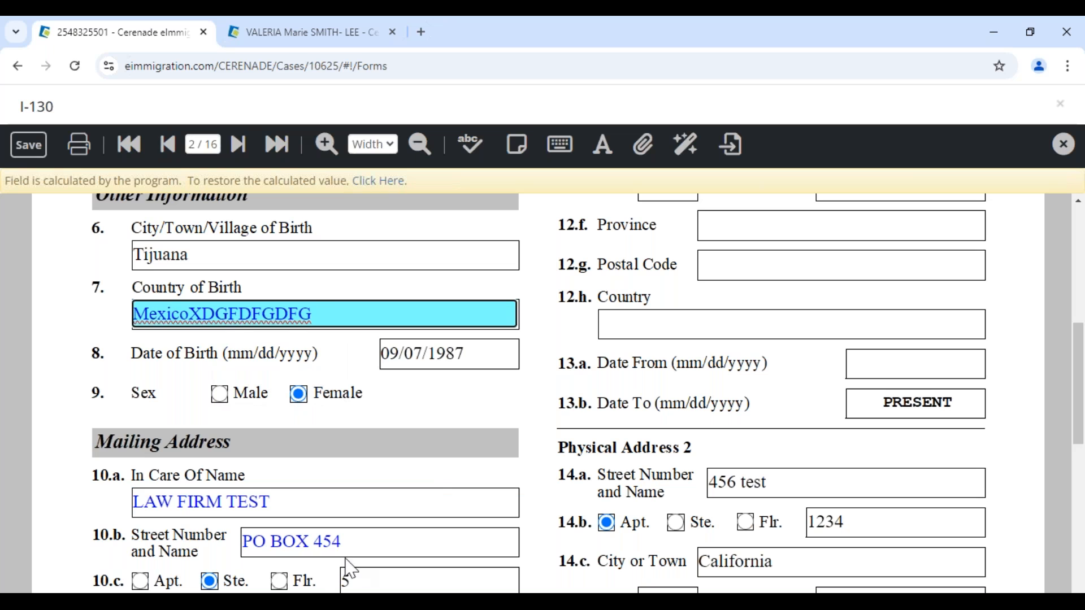
left_click(318, 261)
type("DFGDFG")
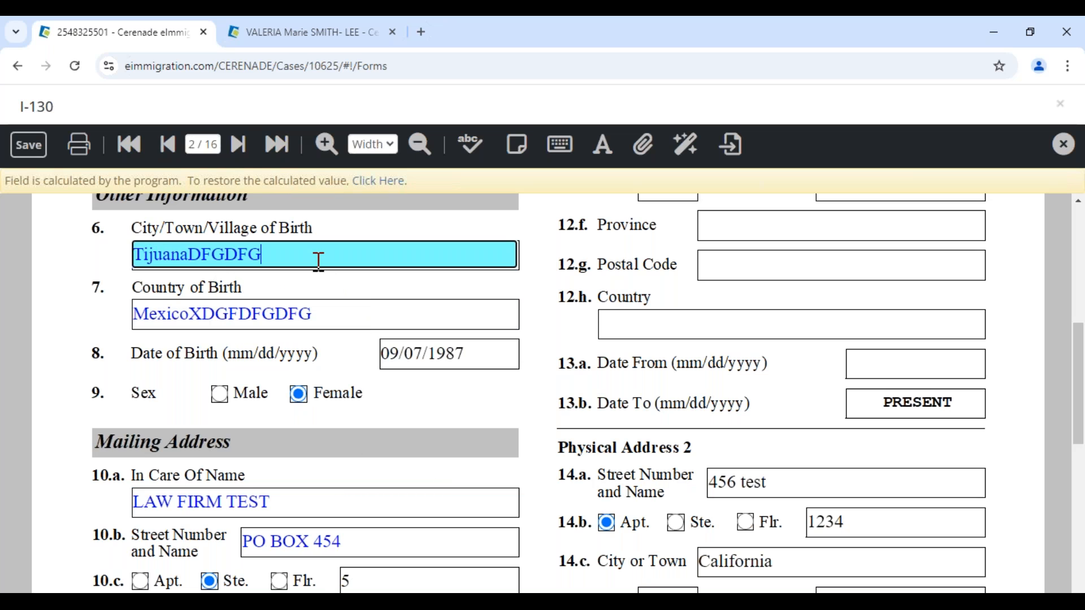
left_click(379, 182)
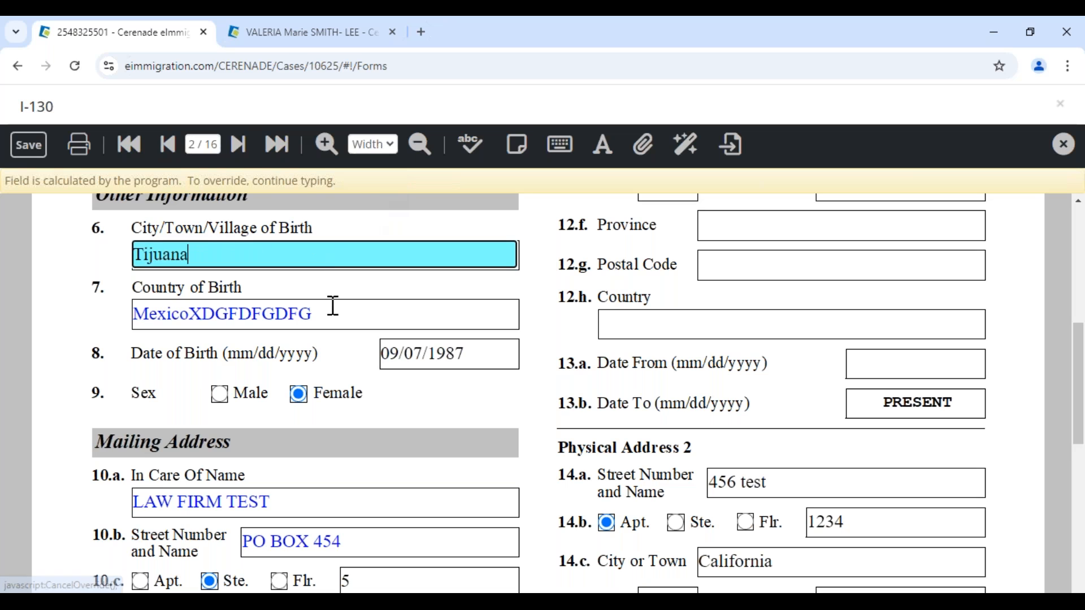
left_click(333, 312)
left_click(373, 182)
left_click(289, 509)
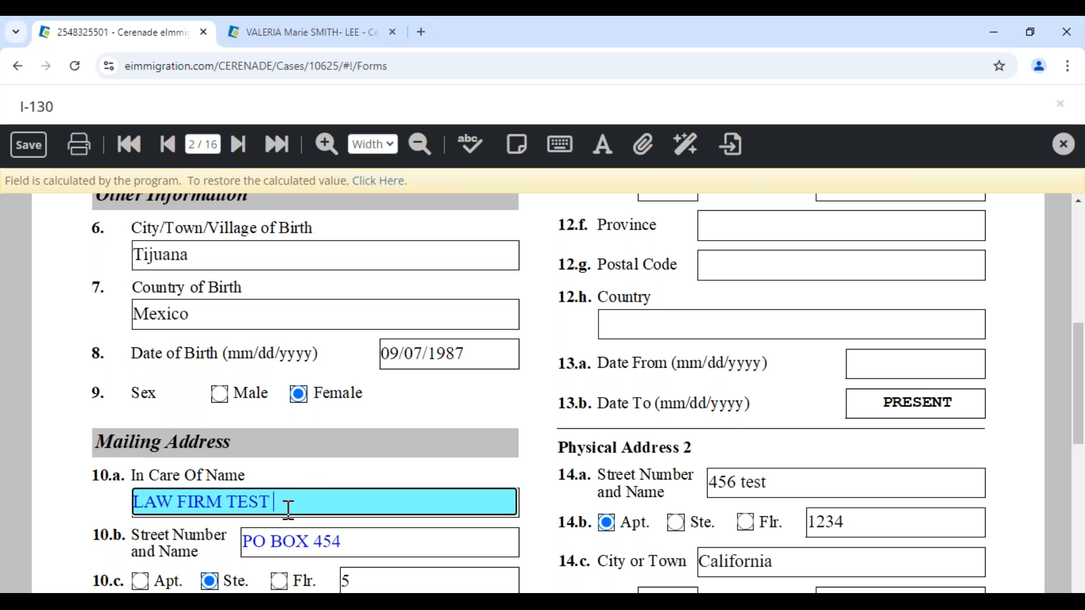
- Save the I-130, check the petitioner's date of birth, and switch to the client's record
left_click(29, 146)
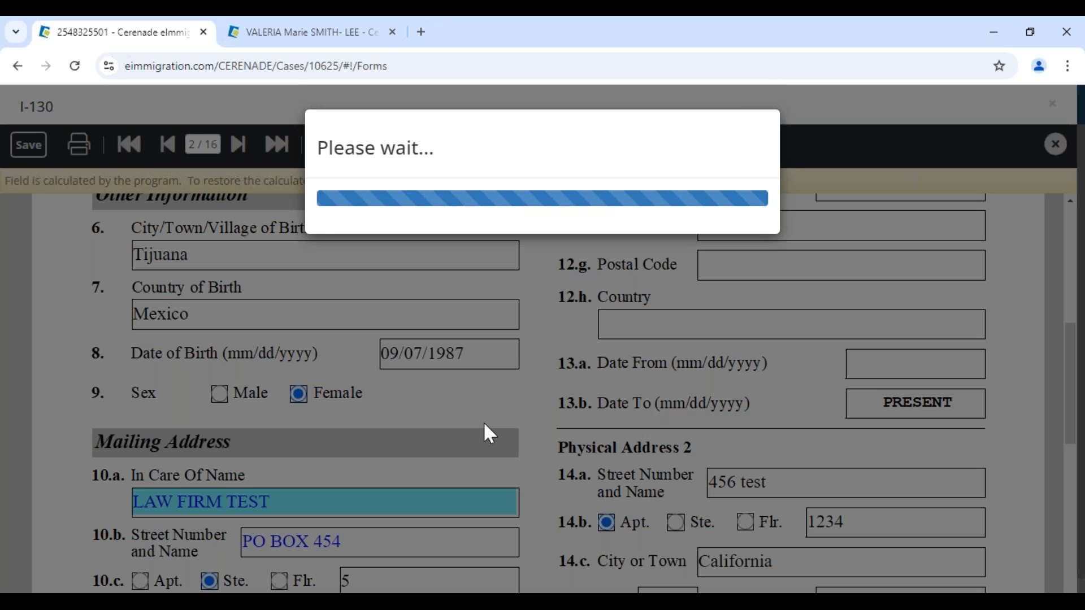
scroll(483, 395, "up", 1)
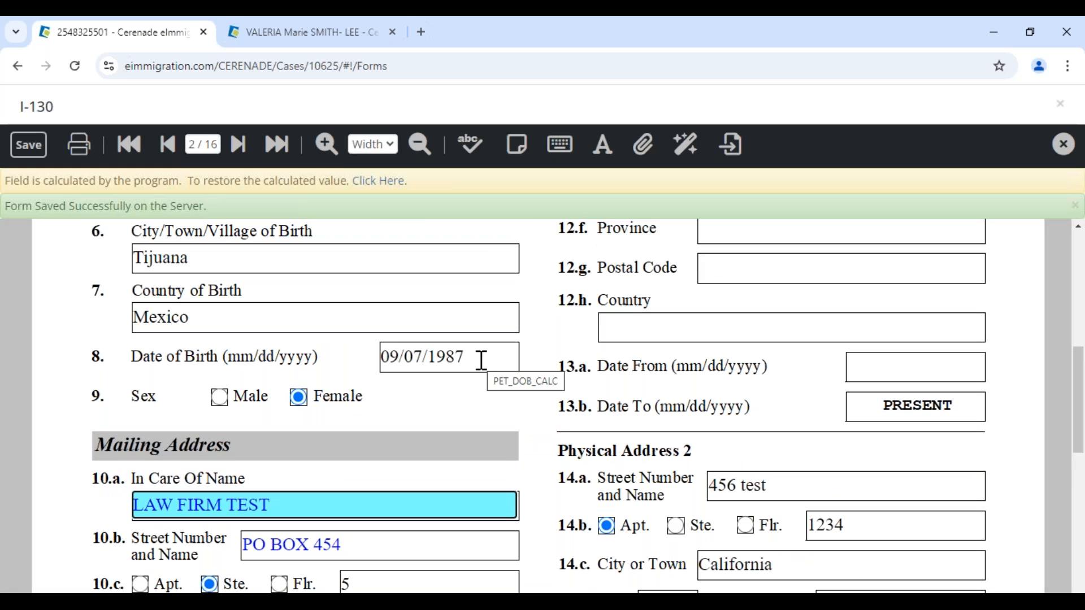
left_click(480, 359)
left_click_drag(477, 358, 363, 368)
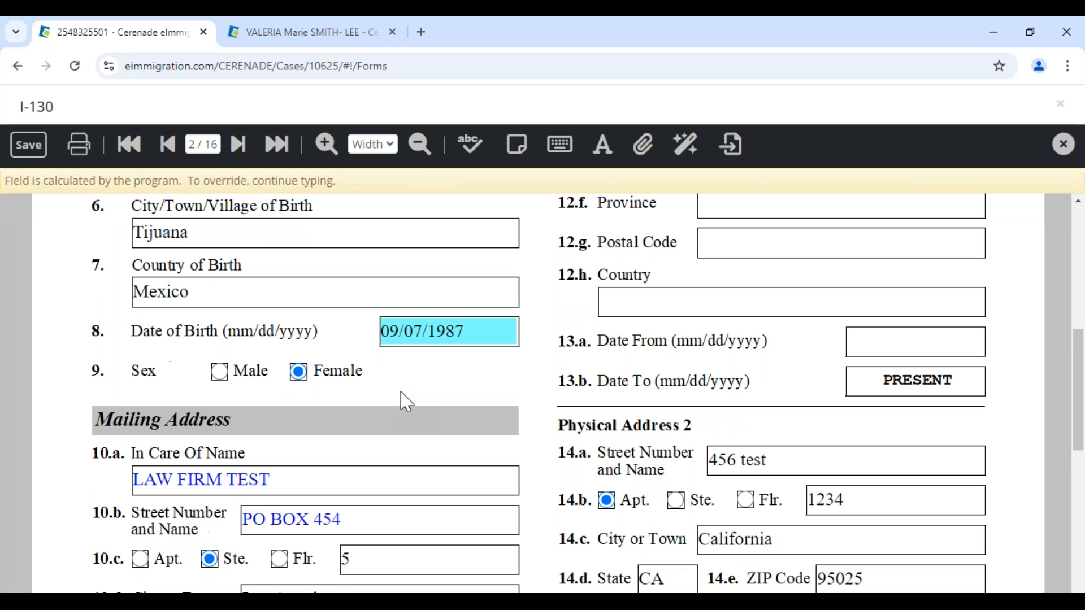
left_click(319, 41)
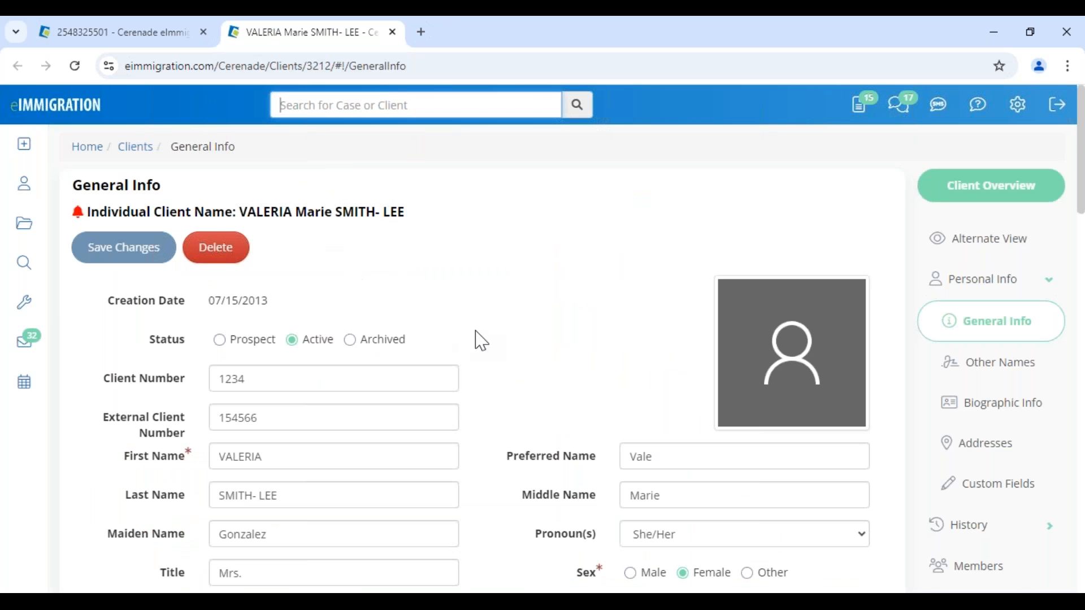
scroll(477, 339, "down", 5)
left_click_drag(710, 296, 579, 295)
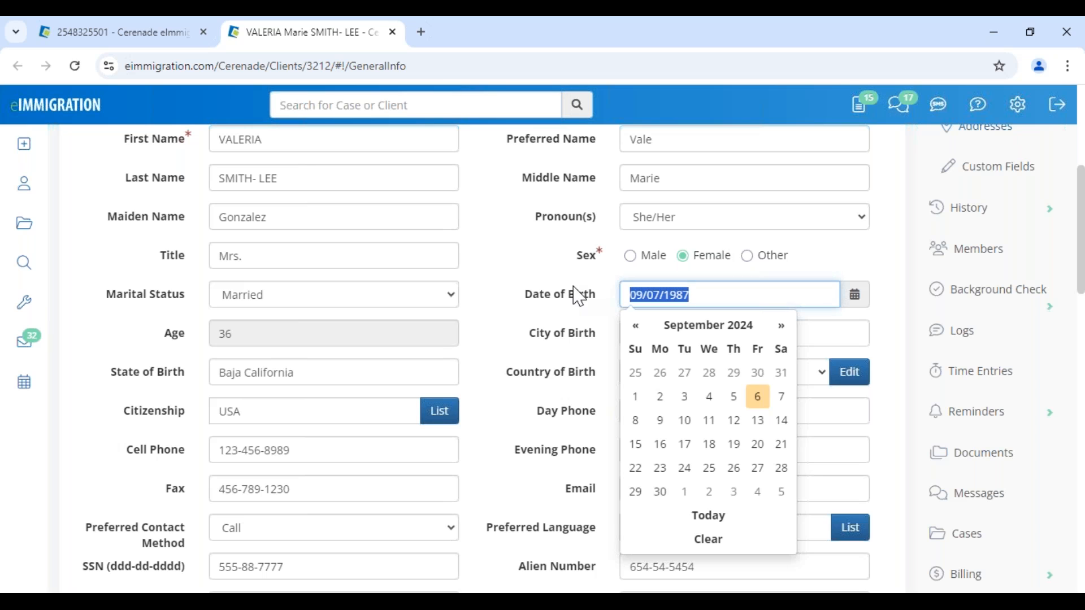
type("05/121/9")
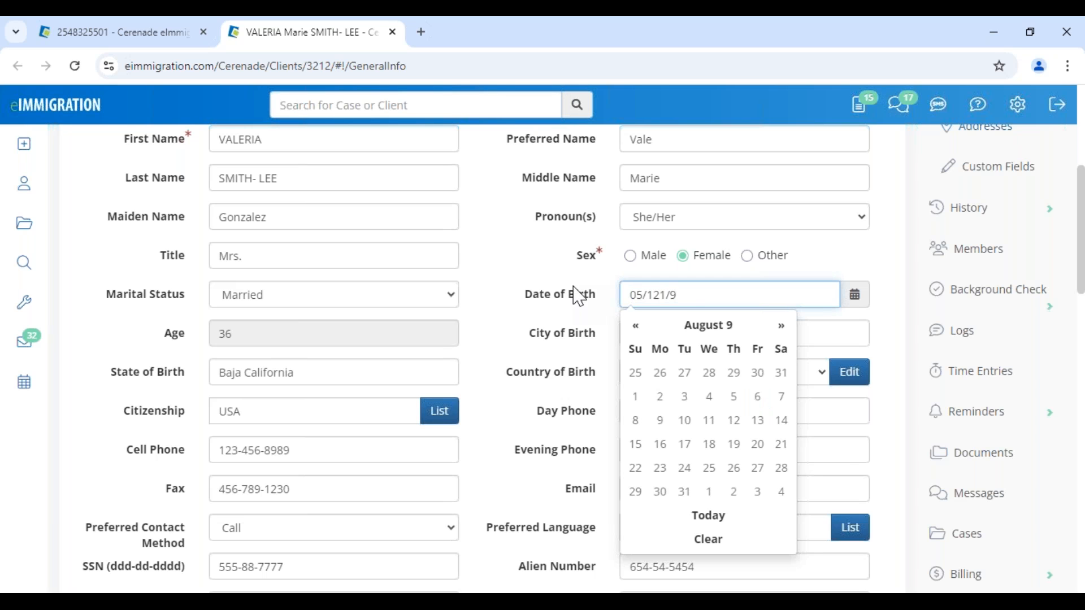
key("BackSpace")
key("BackSpace")
key("BackSpace")
type("/984")
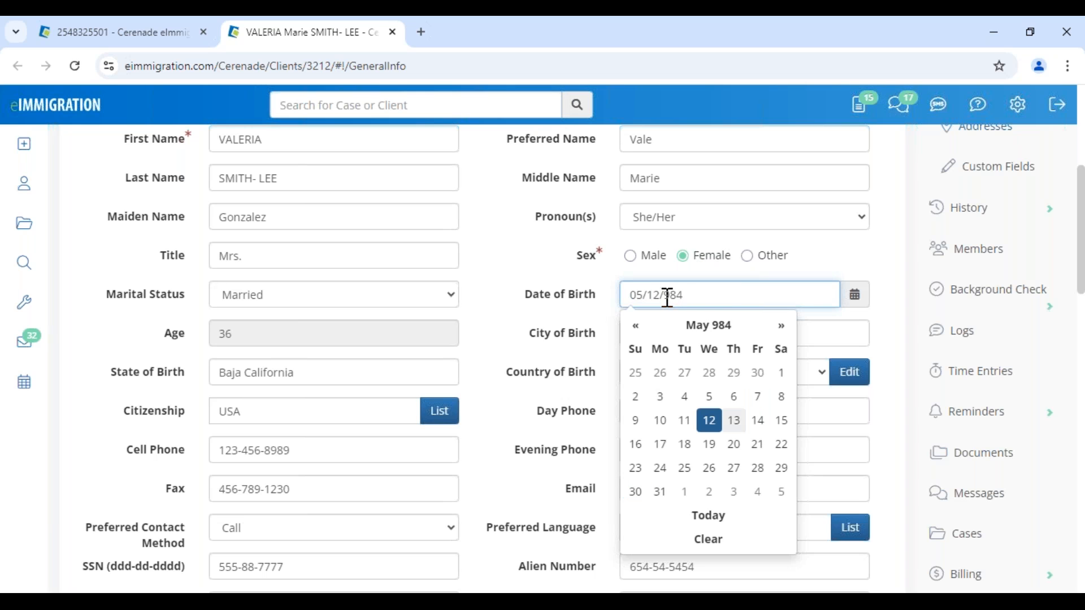
type("1")
left_click_drag(699, 303, 503, 291)
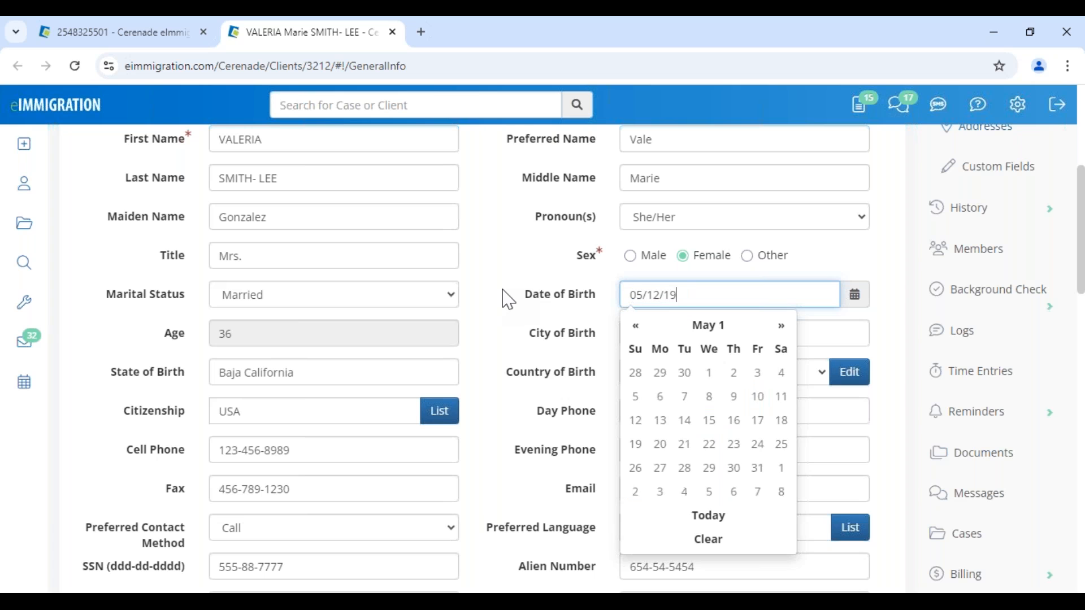
left_click(508, 299)
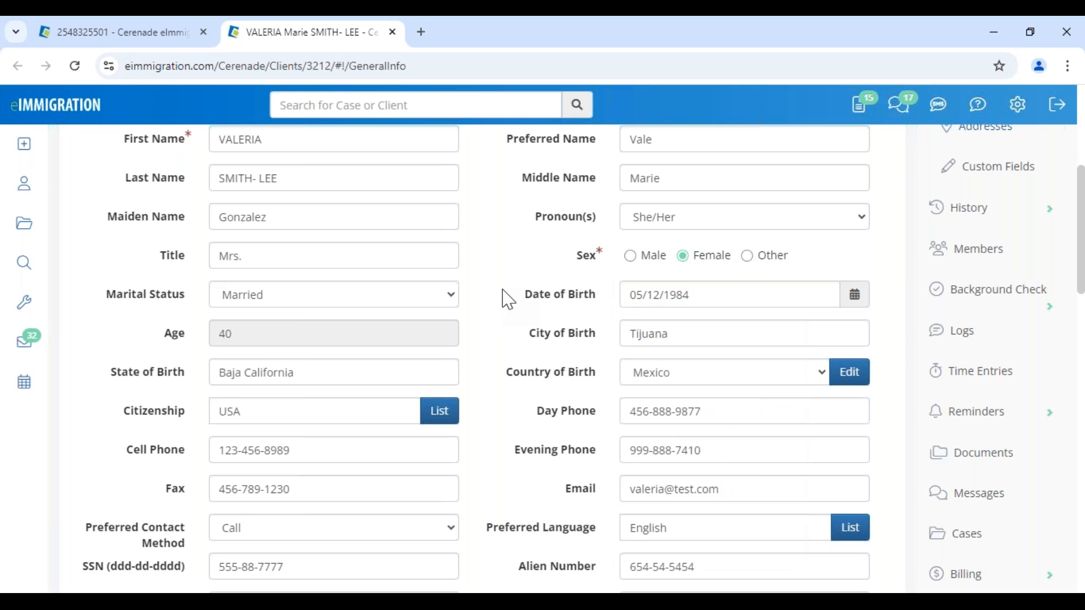
scroll(508, 300, "up", 5)
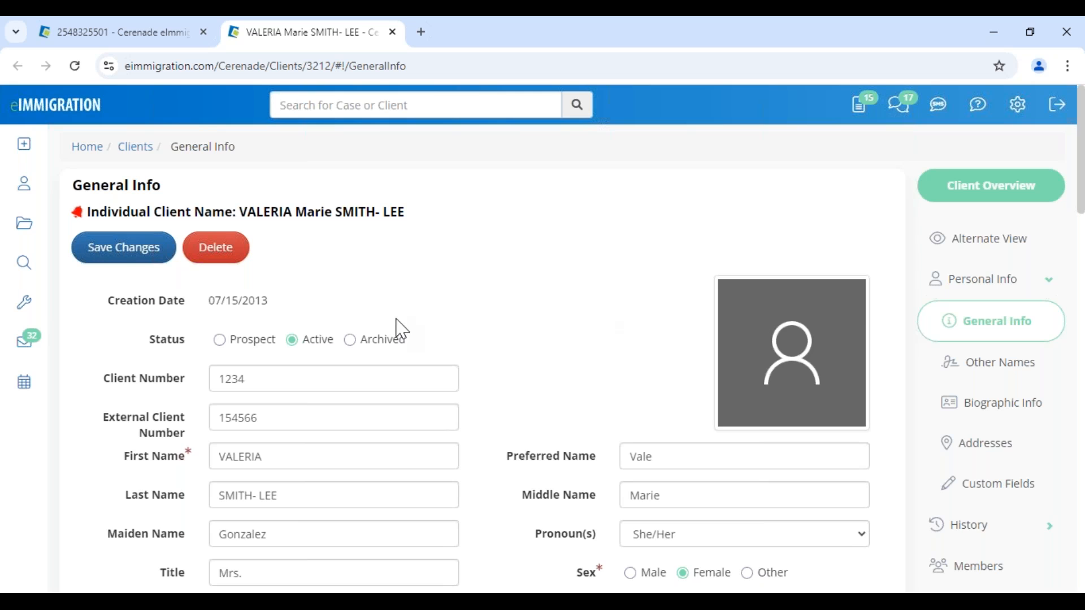
left_click(114, 255)
scroll(623, 421, "down", 5)
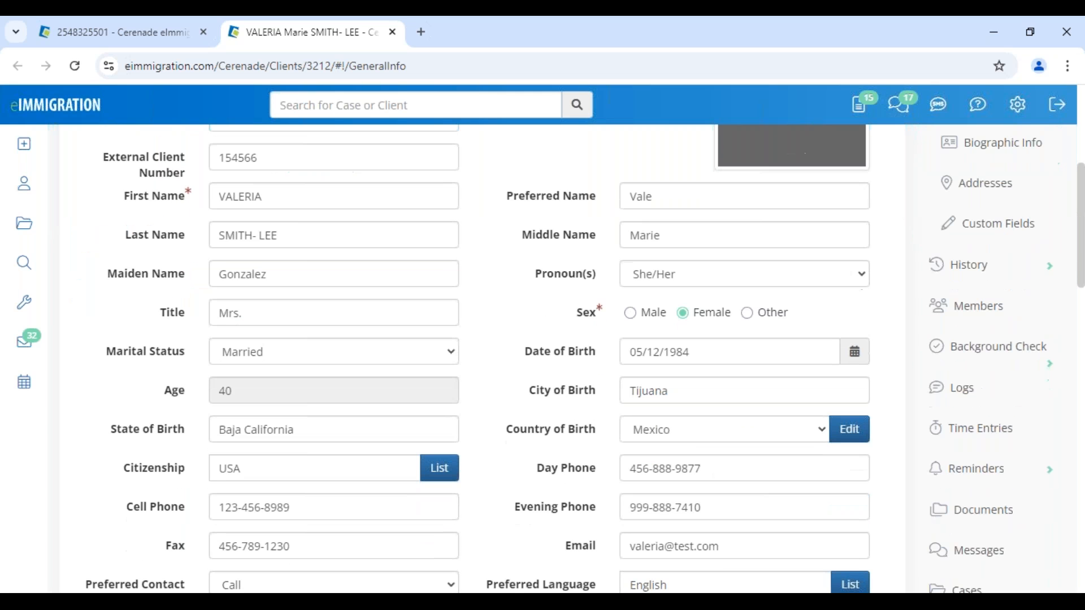
left_click(175, 35)
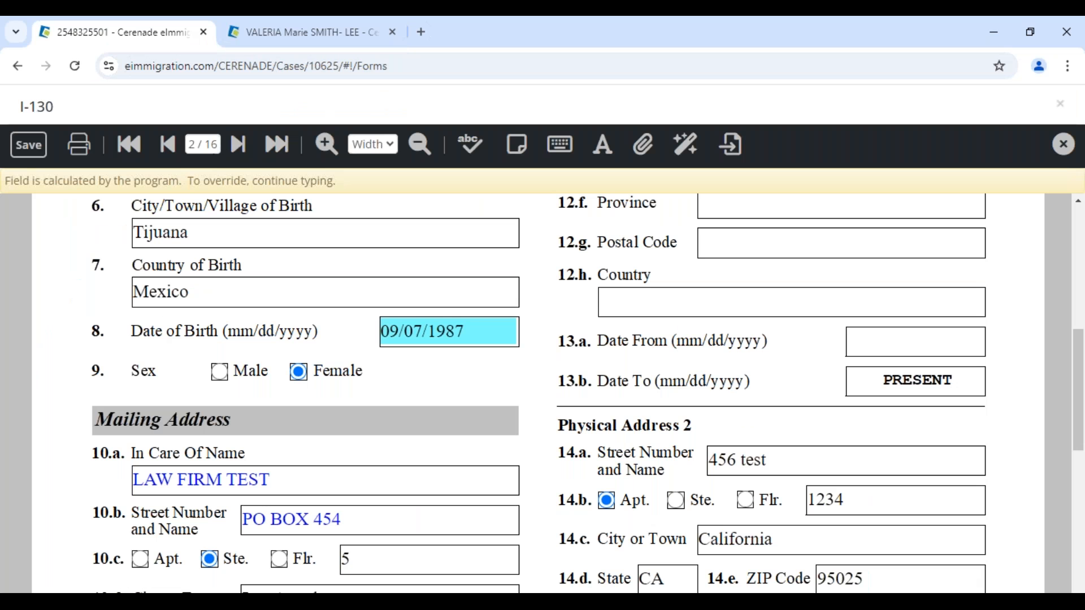
- On page 1, replace the I-130 petitioner data with the client's record
left_click(168, 146)
scroll(401, 382, "down", 5)
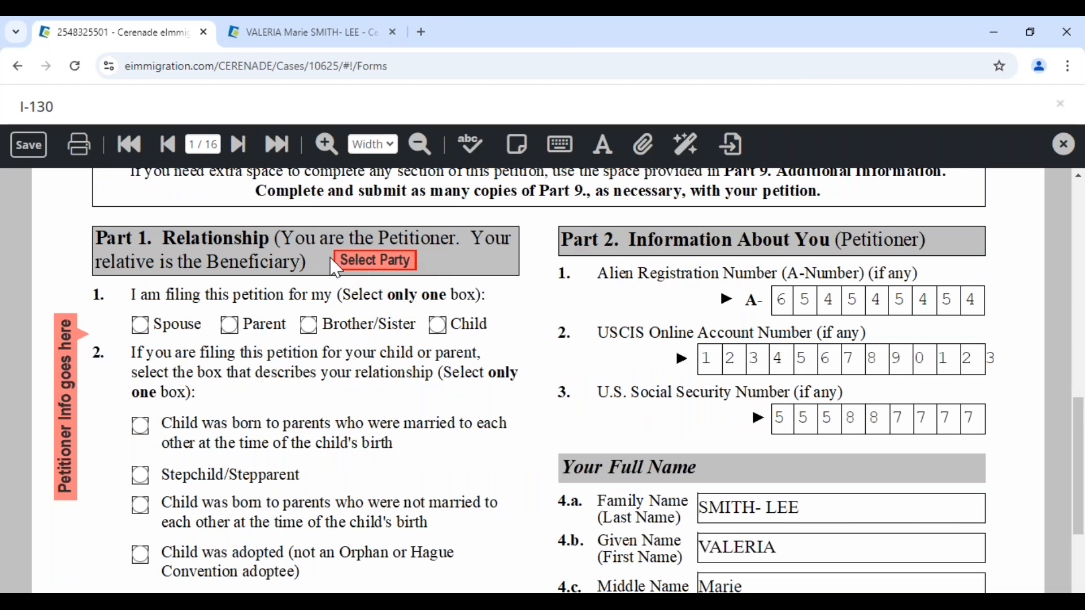
left_click(395, 265)
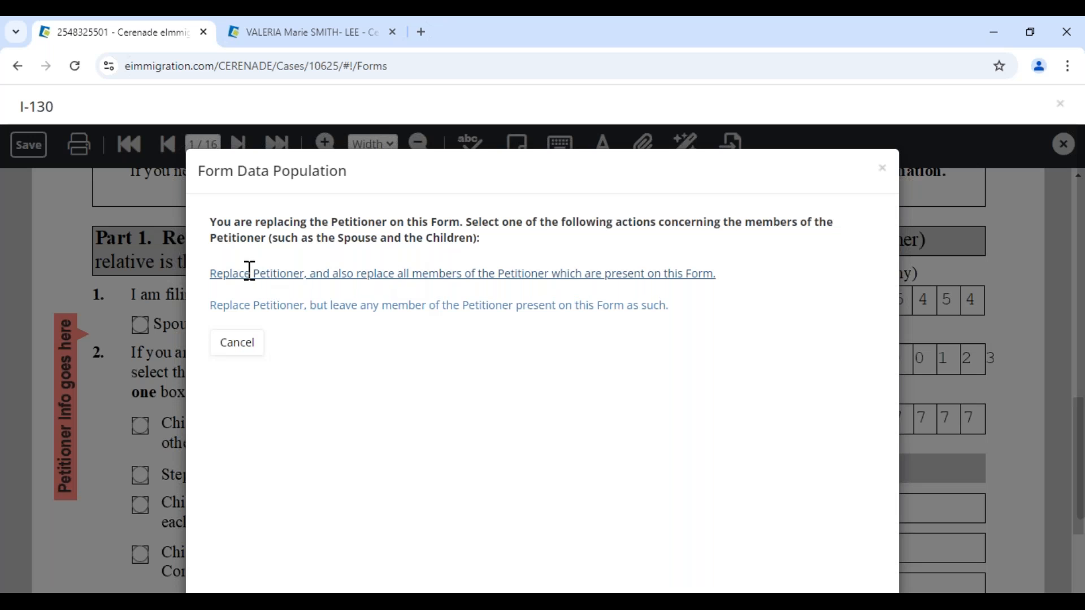
left_click(250, 273)
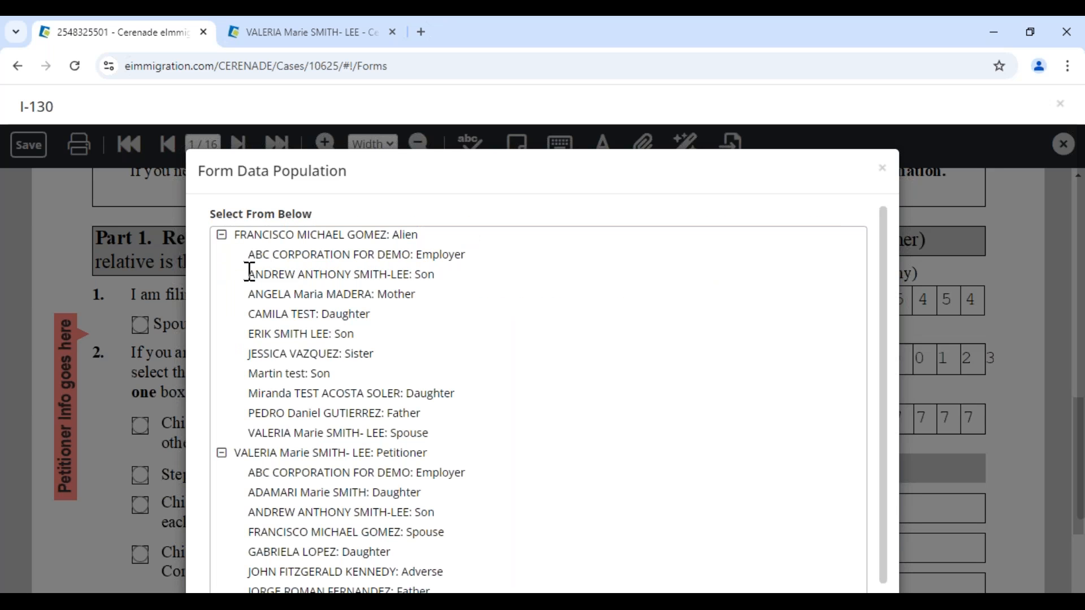
left_click(259, 455)
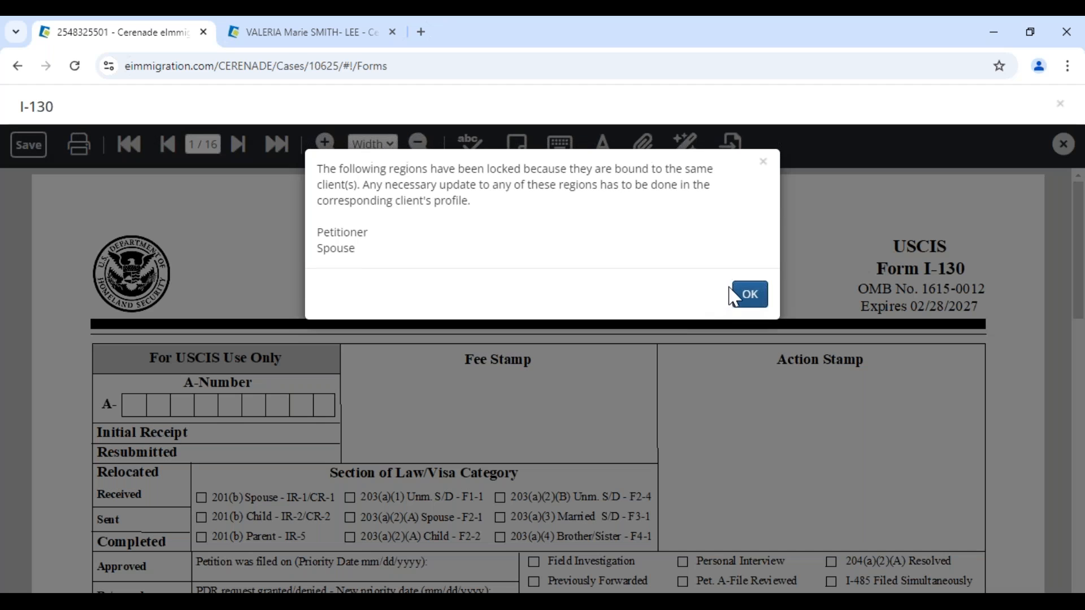
left_click(747, 294)
left_click(236, 145)
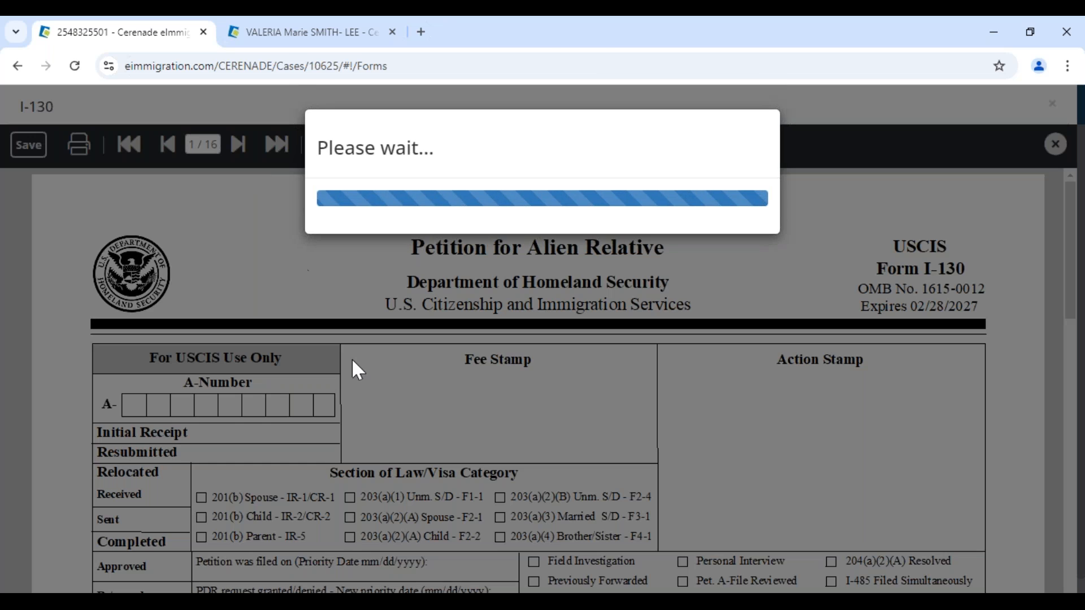
scroll(352, 368, "down", 3)
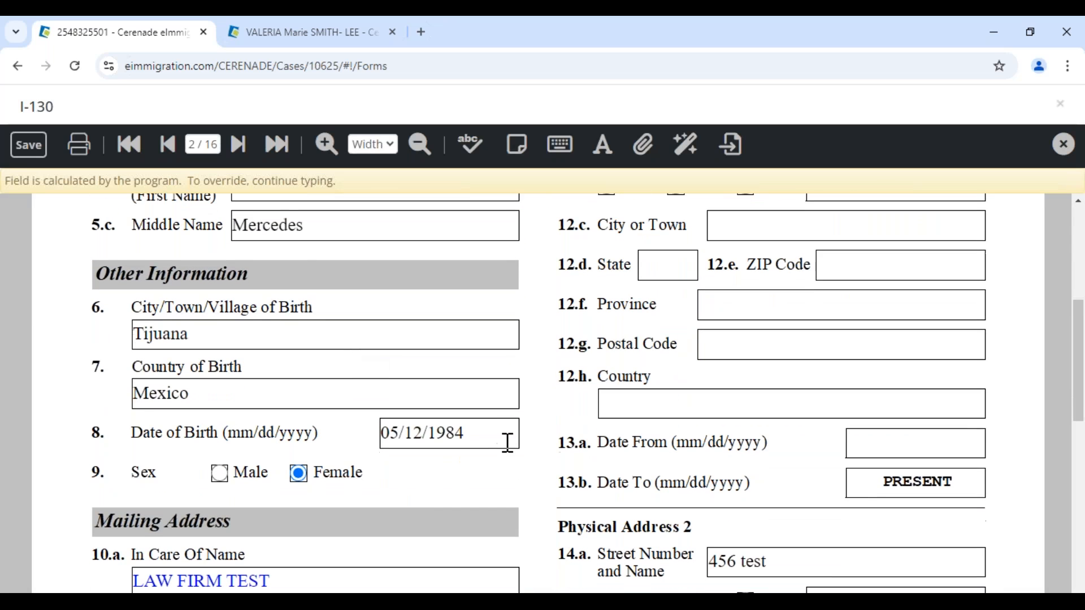
left_click_drag(508, 443, 380, 430)
left_click(430, 499)
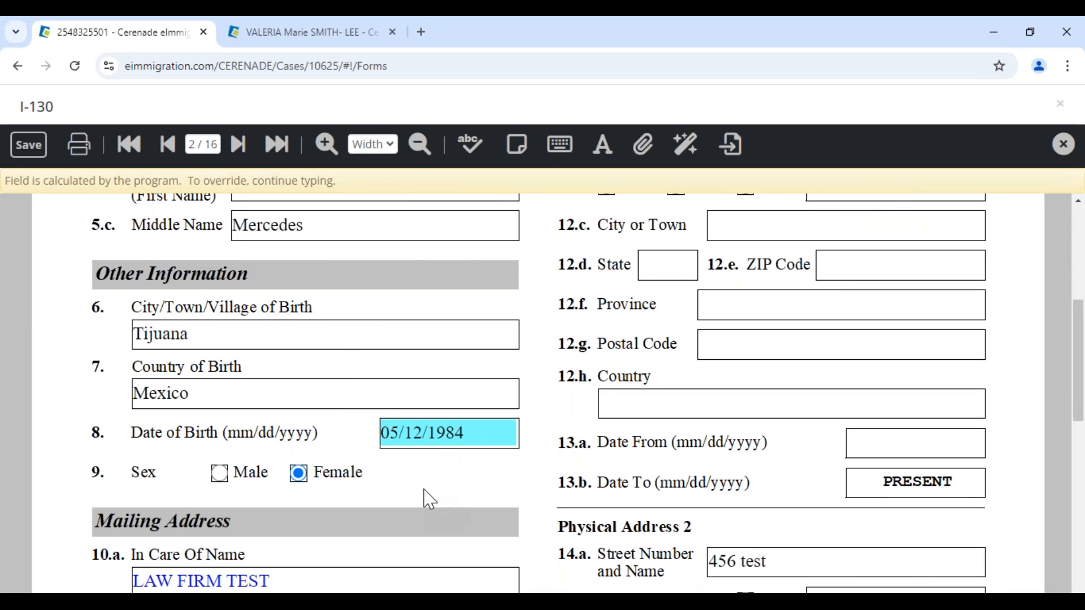
scroll(429, 499, "down", 3)
left_click(316, 466)
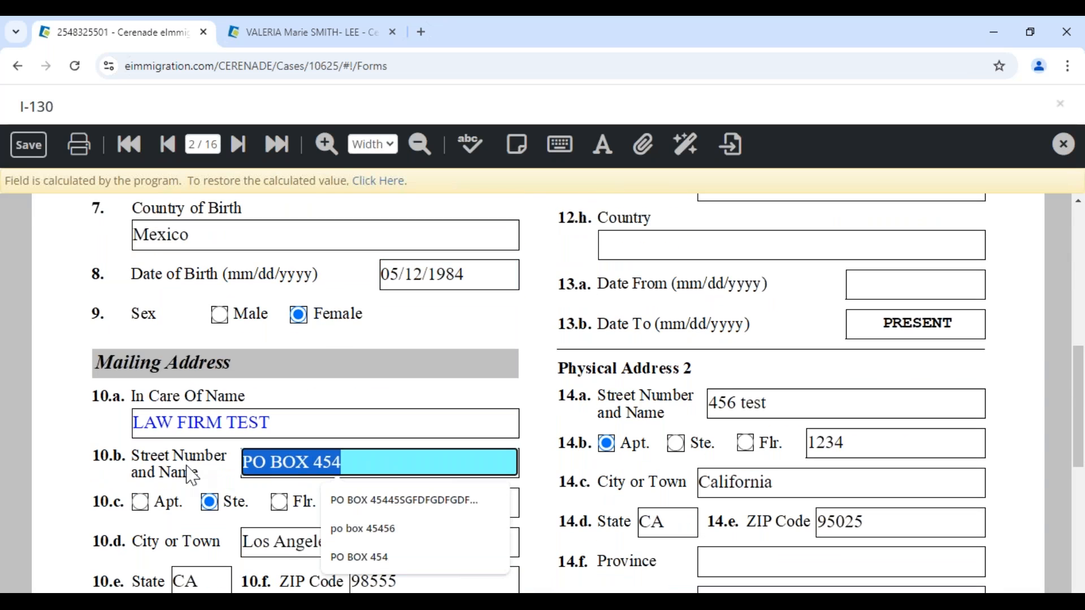
left_click(275, 425)
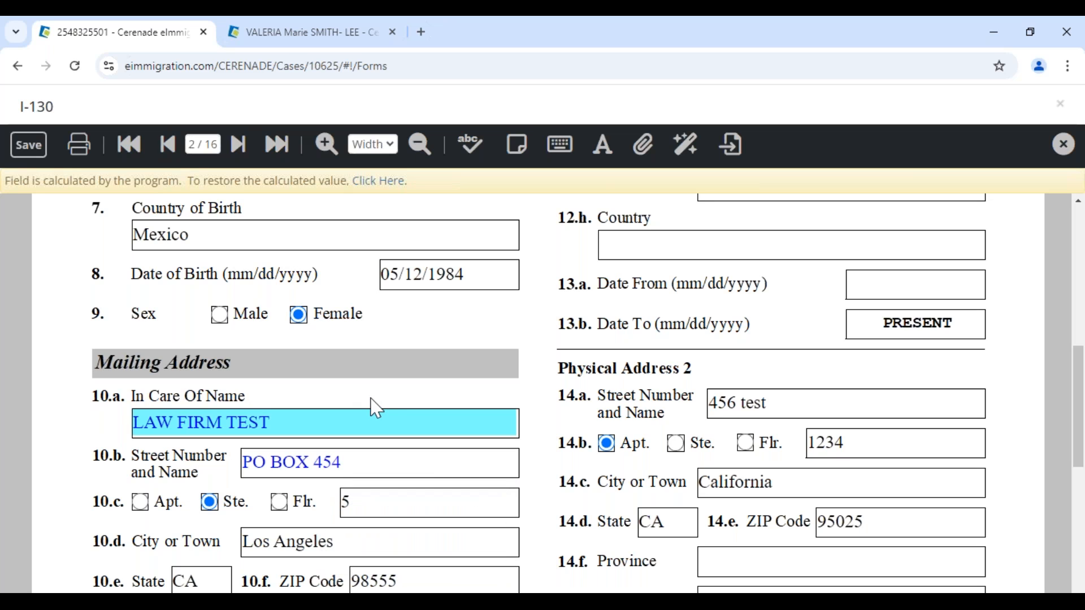
left_click(375, 453)
key("Escape")
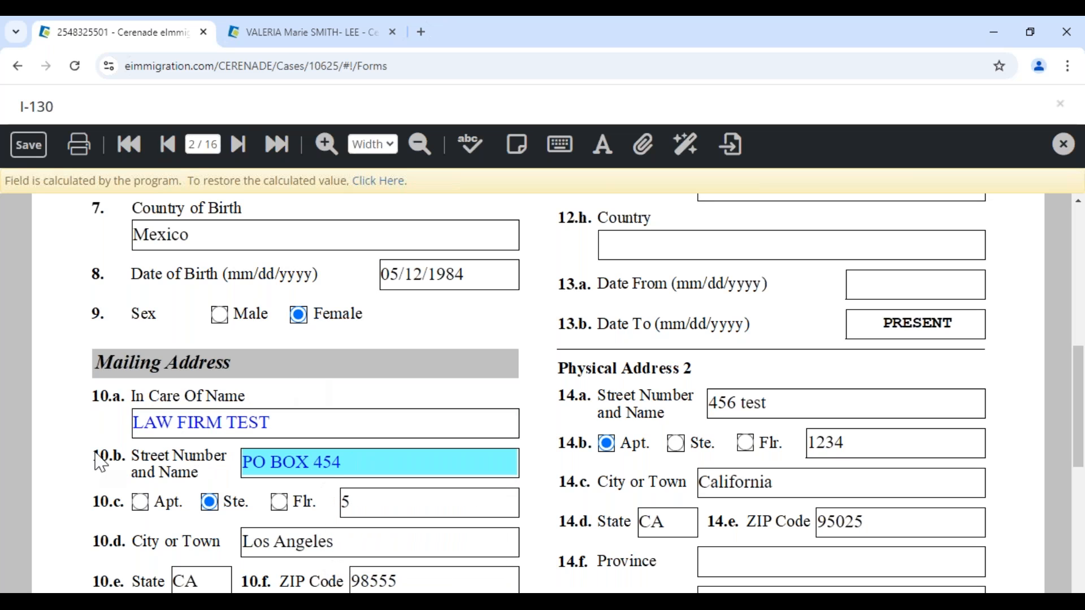
left_click(303, 32)
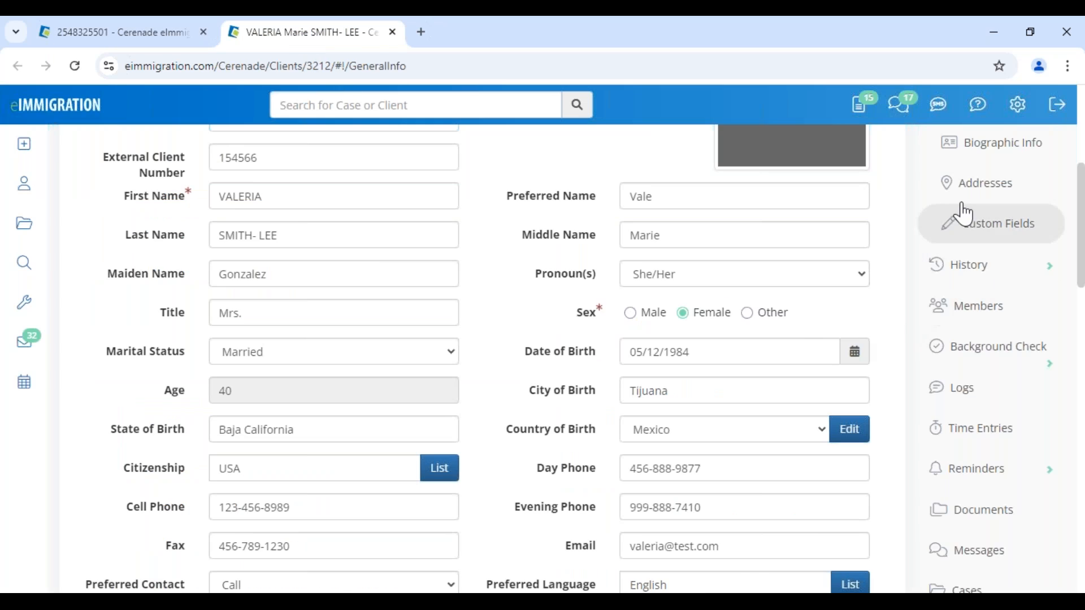
left_click(989, 182)
scroll(315, 416, "down", 7)
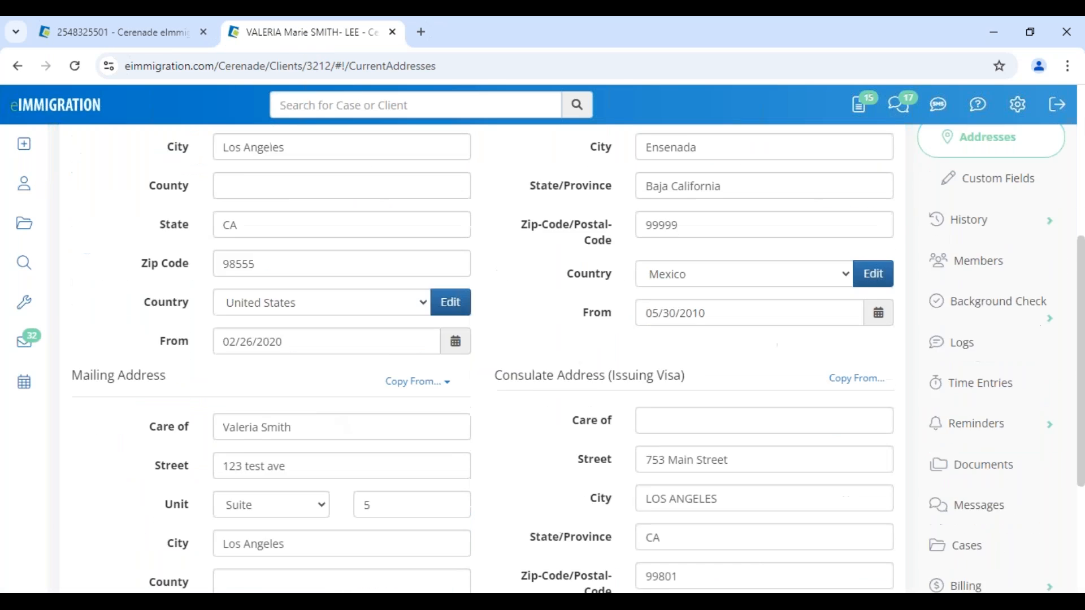
left_click_drag(297, 372, 187, 362)
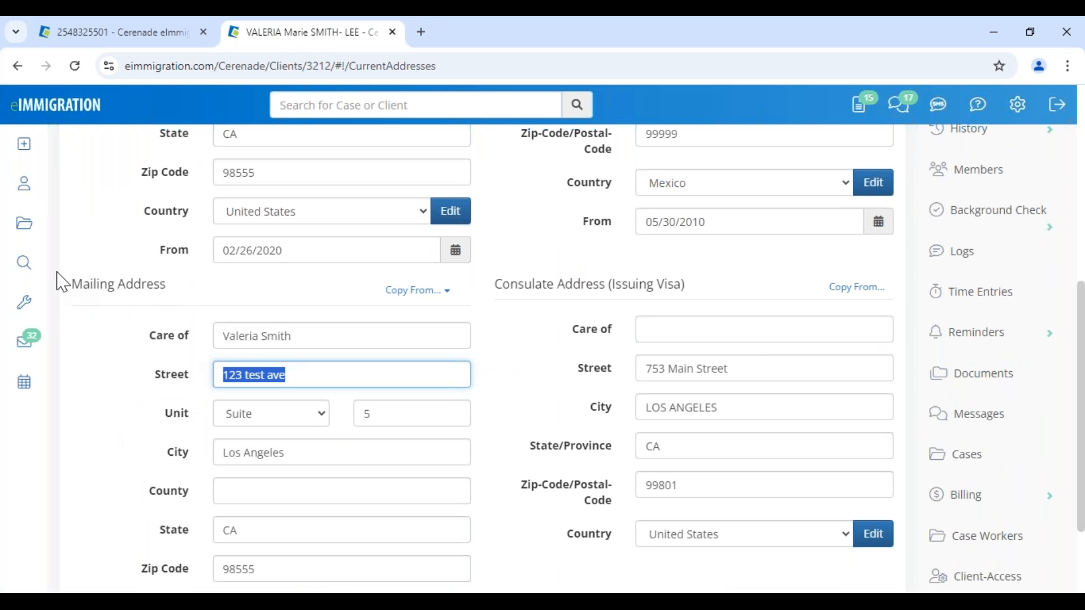
left_click_drag(62, 281, 238, 295)
left_click(152, 33)
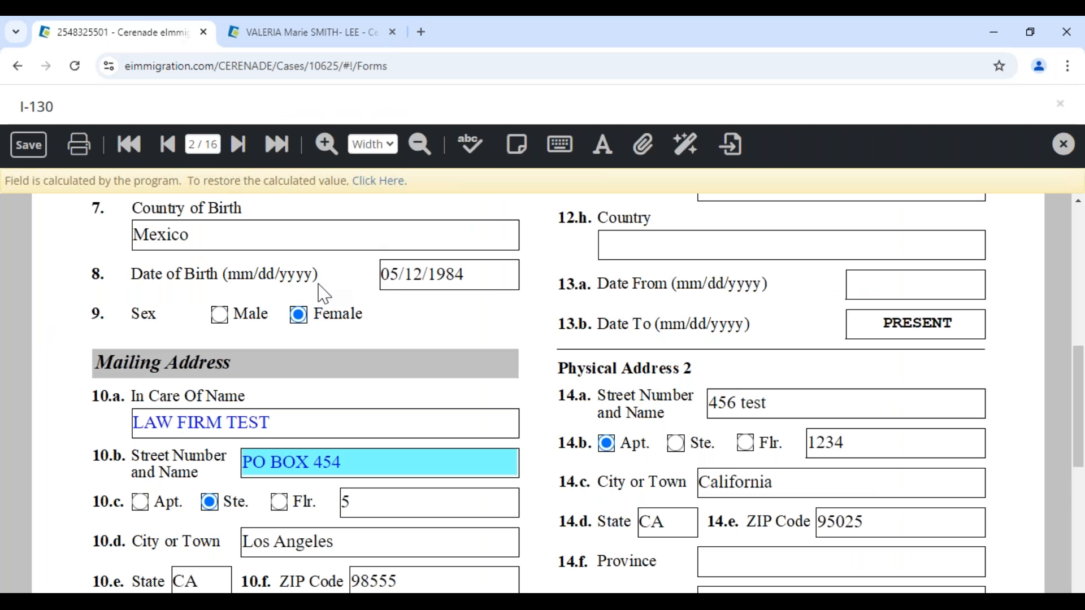
left_click(518, 145)
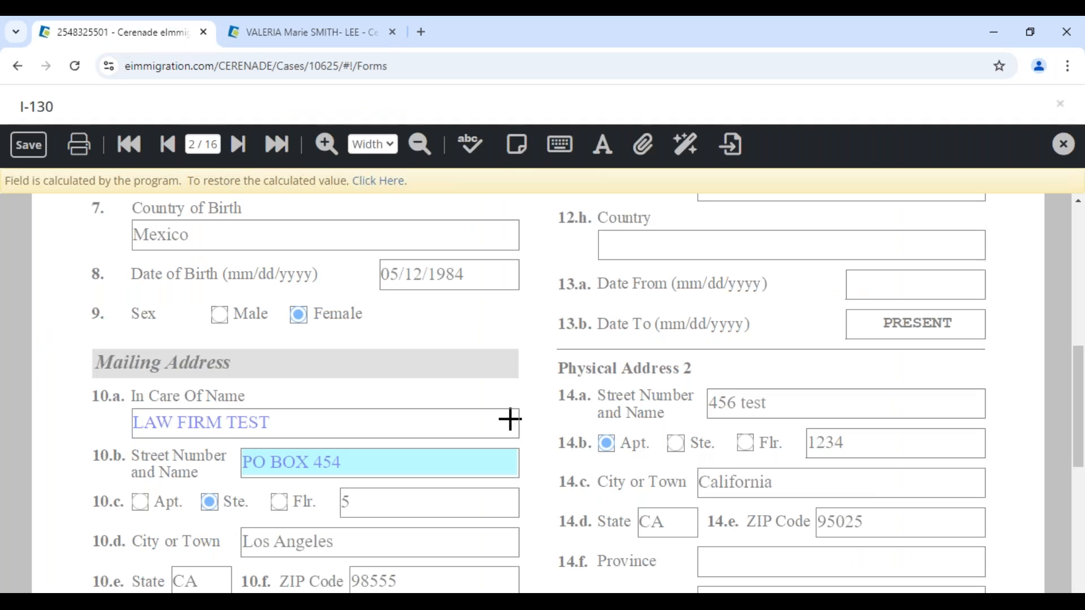
- Add an enlarged sticky note 'IS THIS DOB CORRECT? -VV' beside the date of birth
left_click(513, 261)
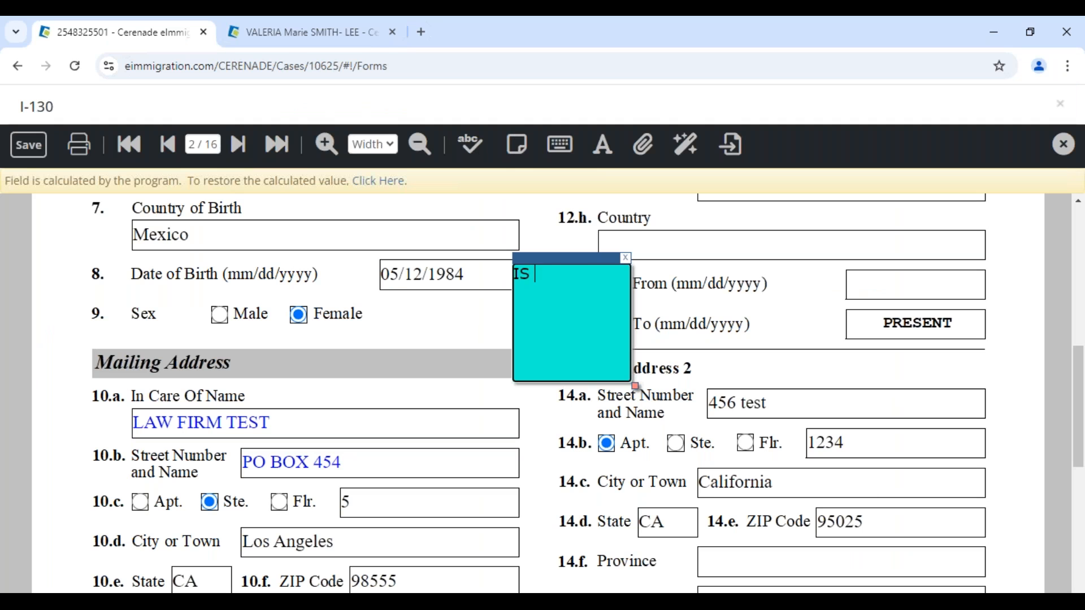
type("IS THIS DOB CORRECT?")
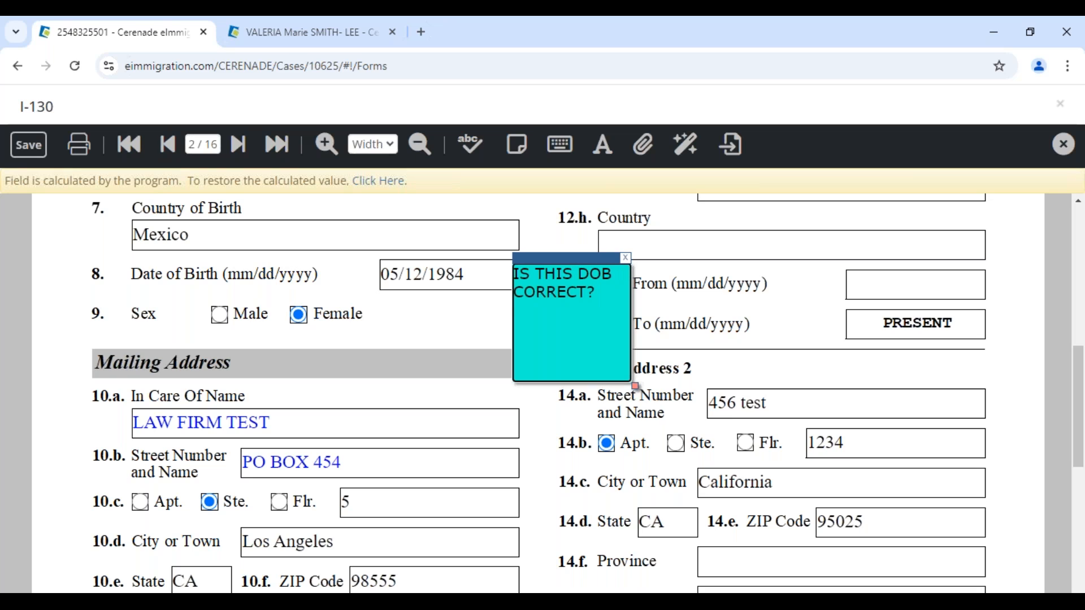
type("  -VV")
left_click_drag(636, 390, 974, 426)
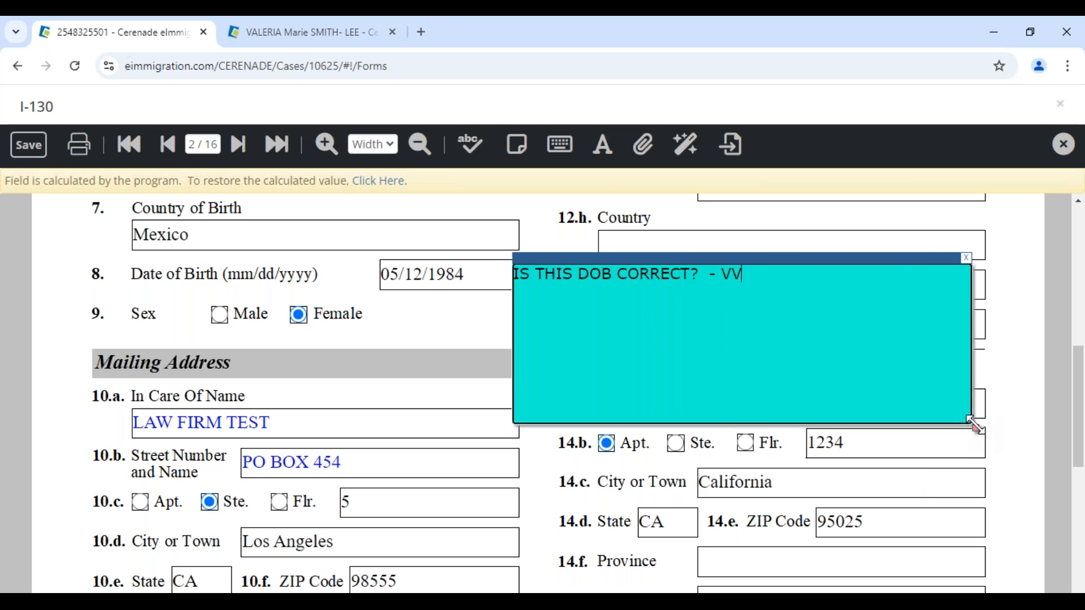
left_click_drag(796, 259, 806, 224)
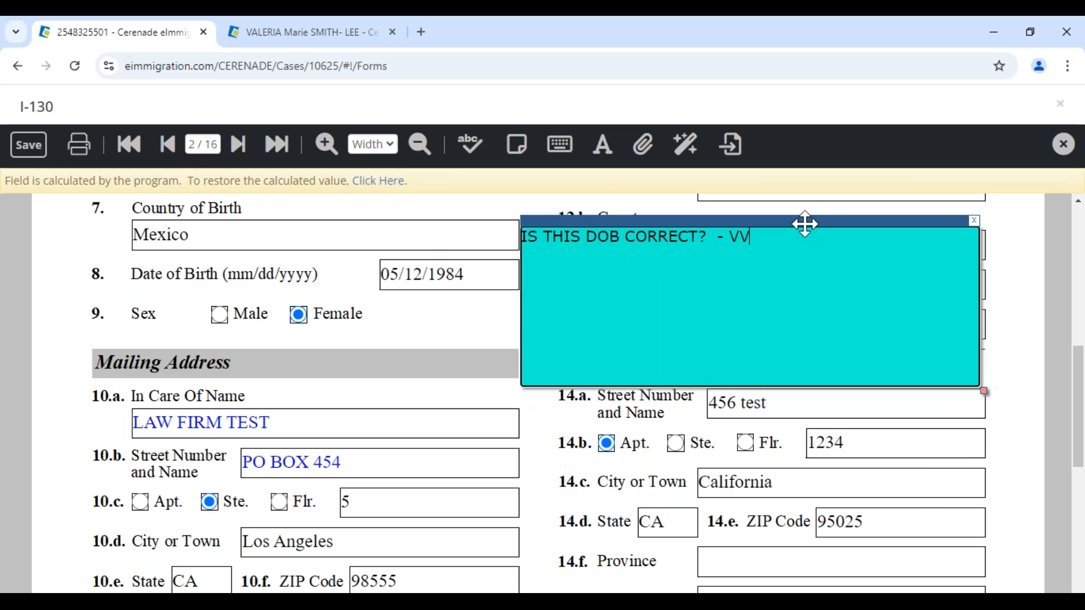
- In the print options, untick Print sticky notes and cancel without printing
left_click(79, 145)
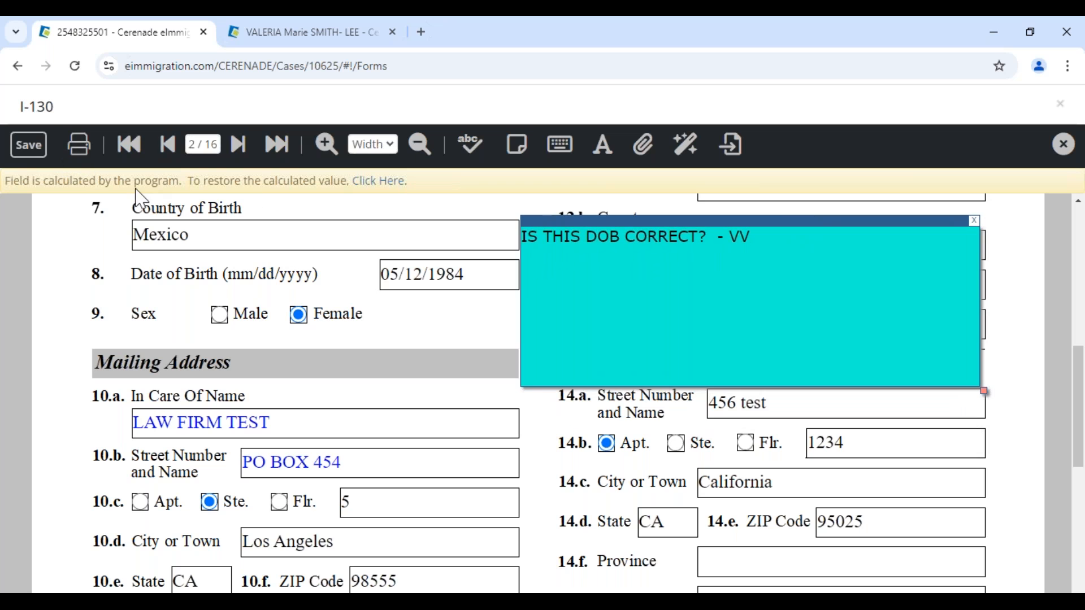
left_click(622, 479)
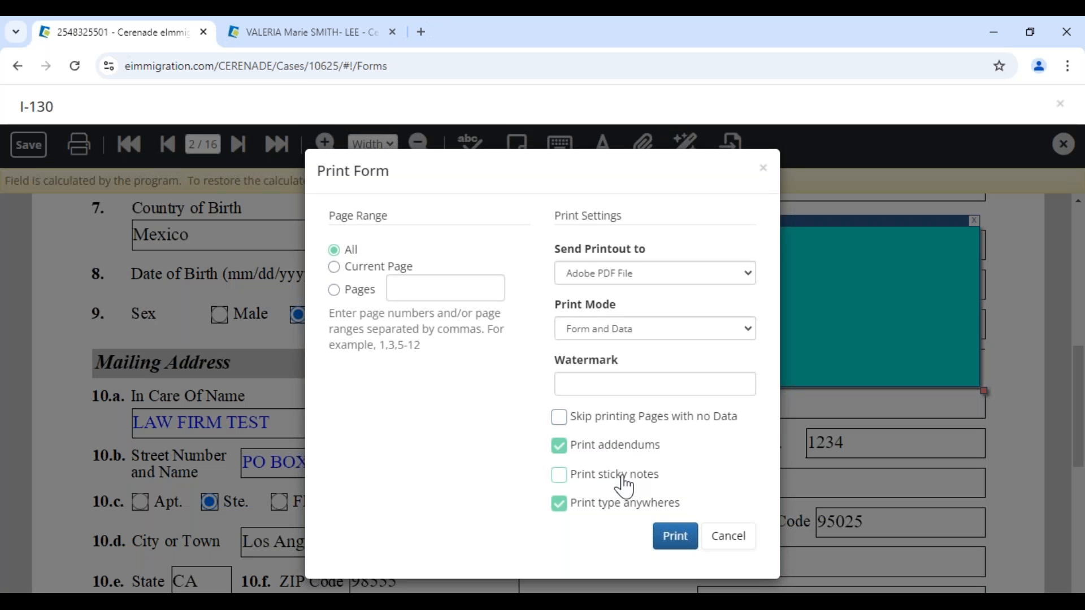
left_click(733, 542)
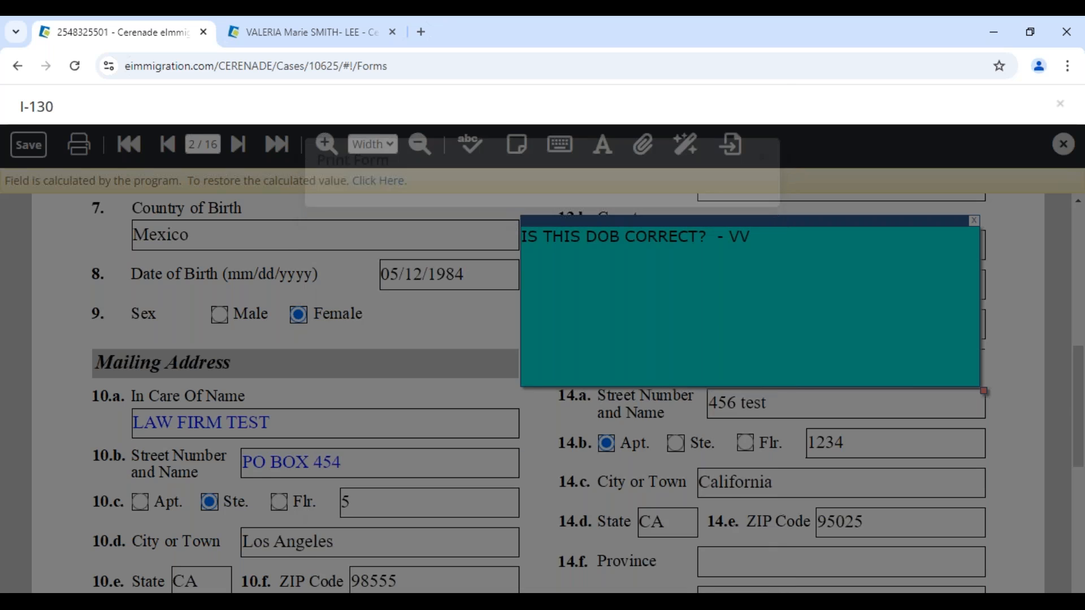
left_click(561, 146)
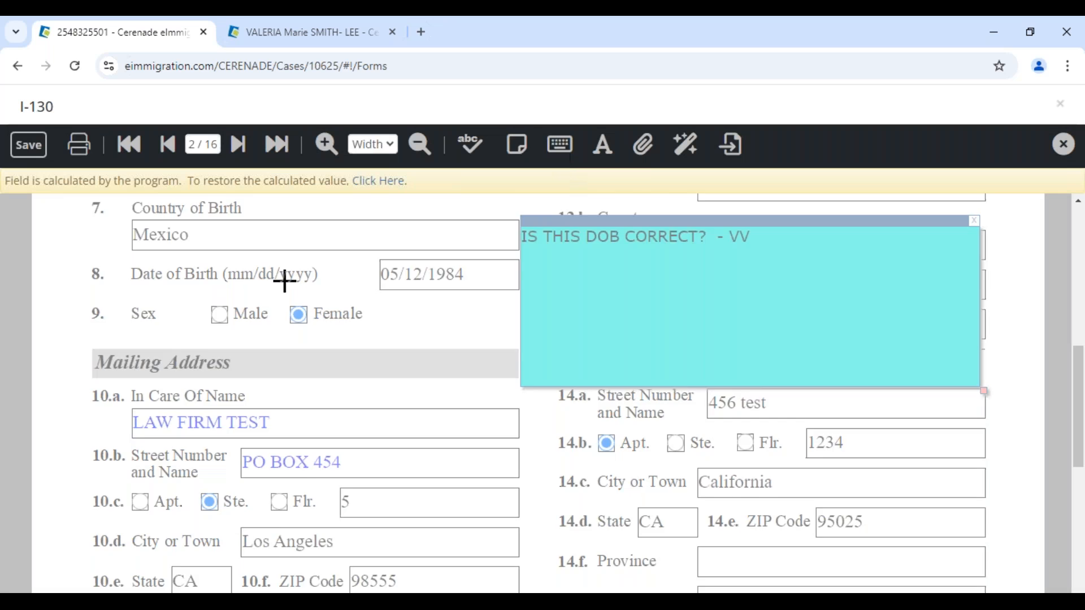
- Add a free-text box 'DFSDFDSF' and move it beside the Family Name field
scroll(146, 311, "up", 6)
scroll(145, 311, "up", 1)
left_click_drag(107, 211, 228, 332)
type("DFSDFDSF")
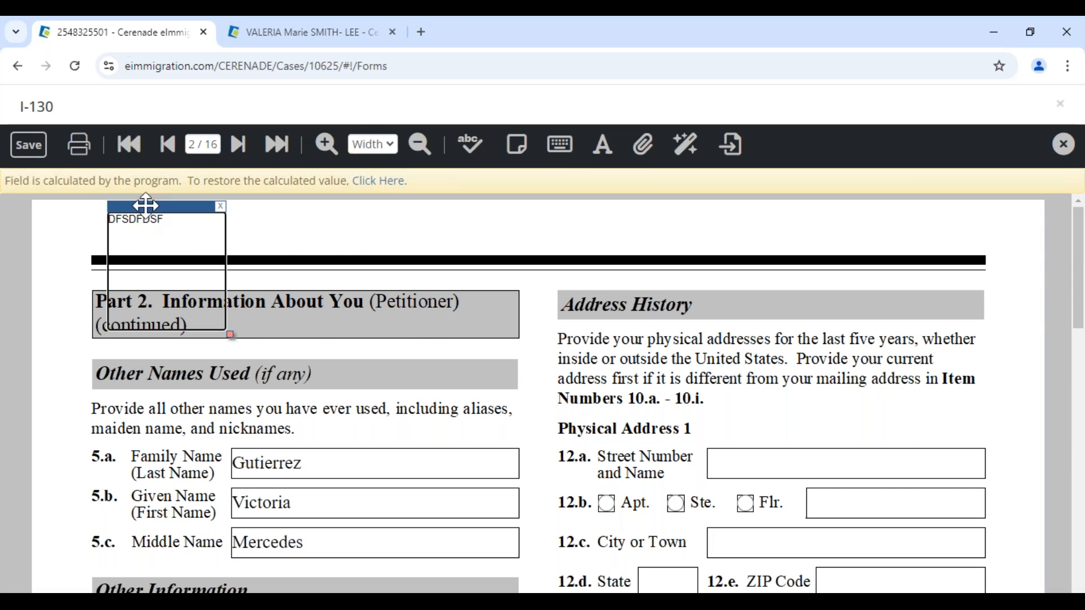
left_click_drag(145, 207, 358, 456)
- Fill 10.b with the longer street suggestion and reduce its font size to 6
scroll(416, 459, "down", 7)
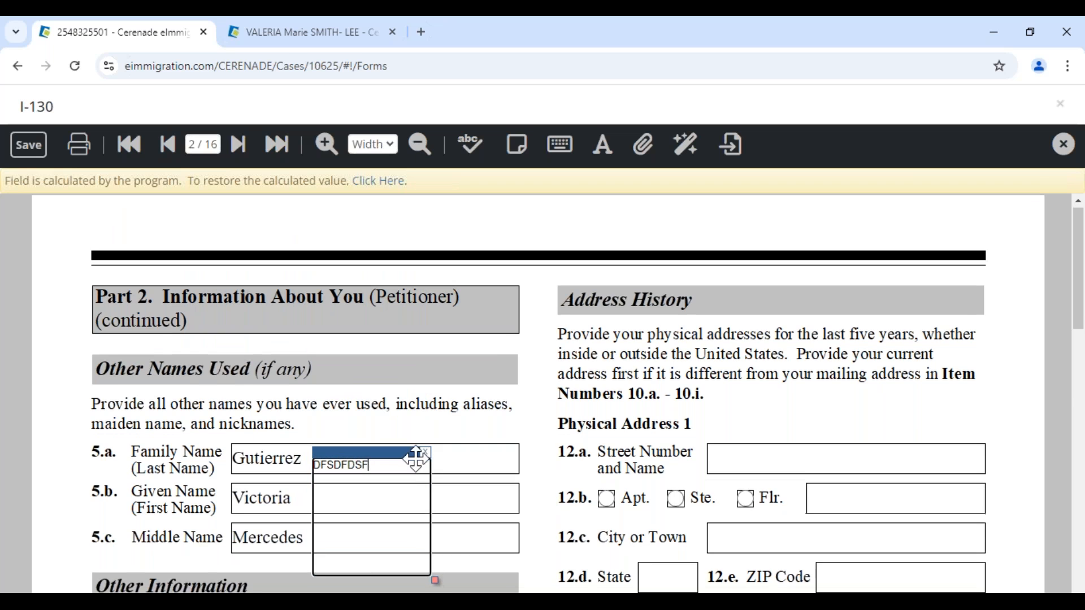
scroll(416, 459, "down", 2)
left_click(382, 456)
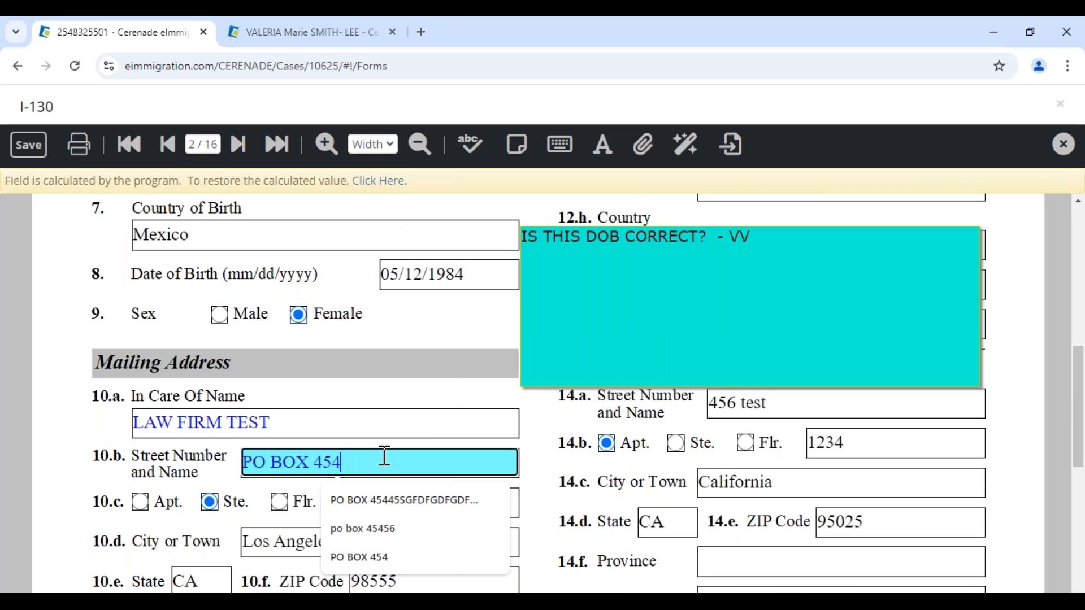
left_click(412, 505)
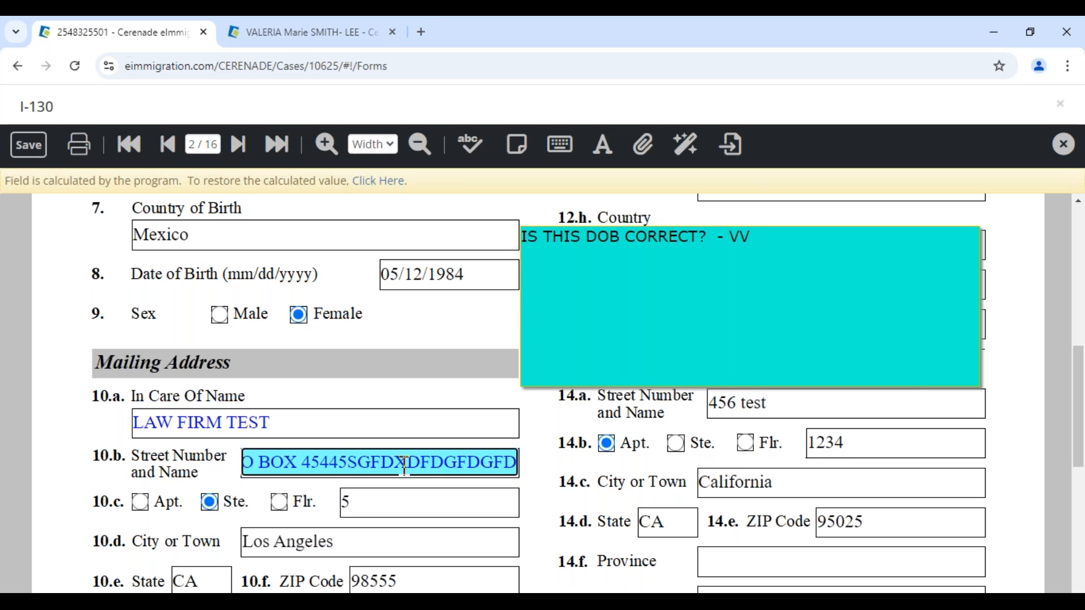
left_click(604, 151)
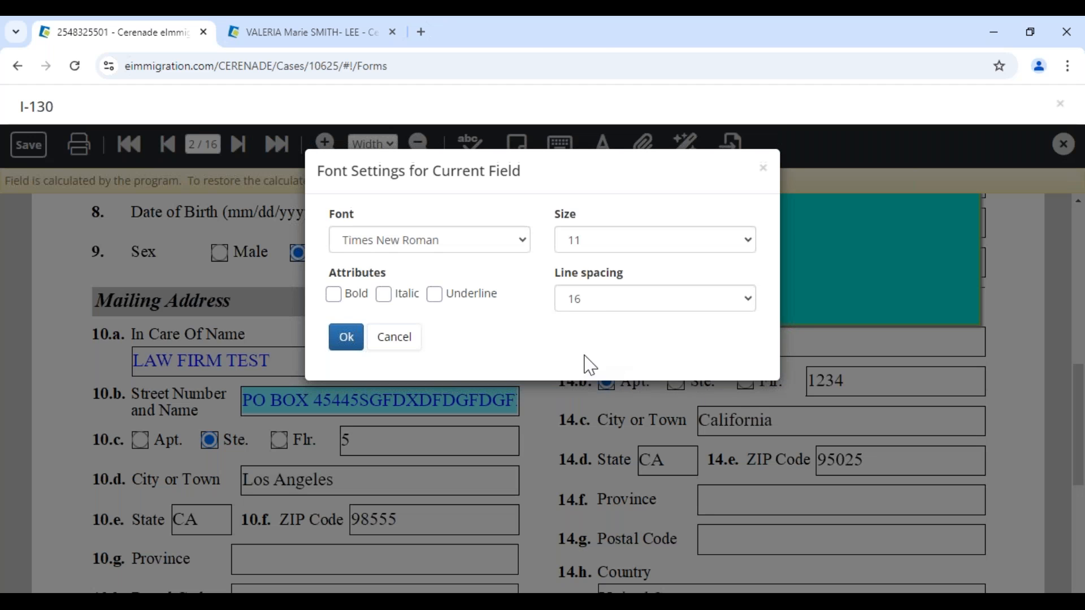
left_click(591, 241)
left_click(588, 263)
left_click(353, 341)
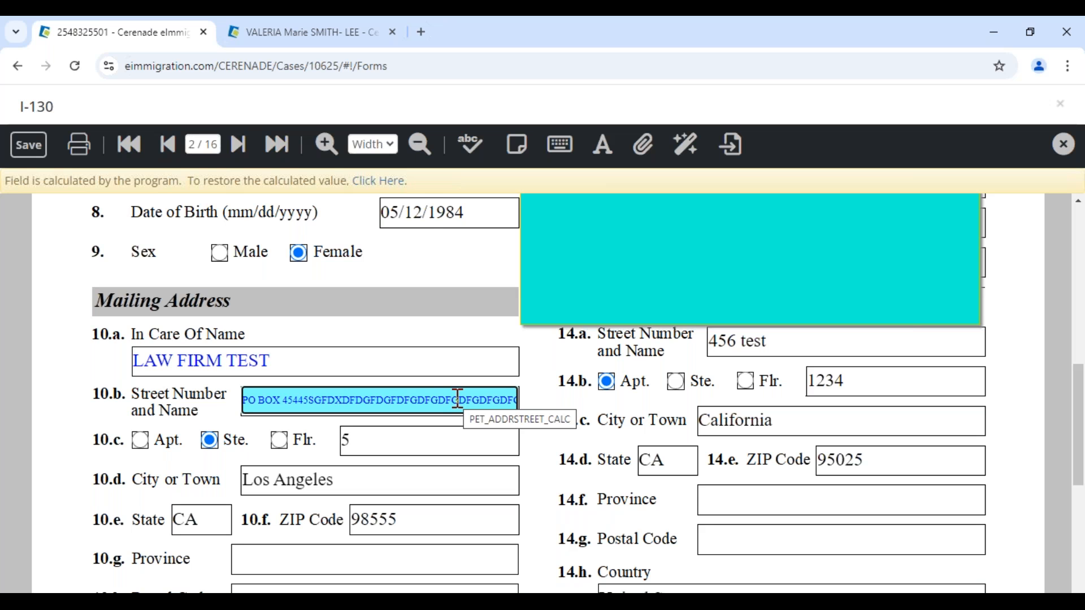
- On the last page, exclude the long other-names entry and three test addresses from Part 9
left_click(277, 143)
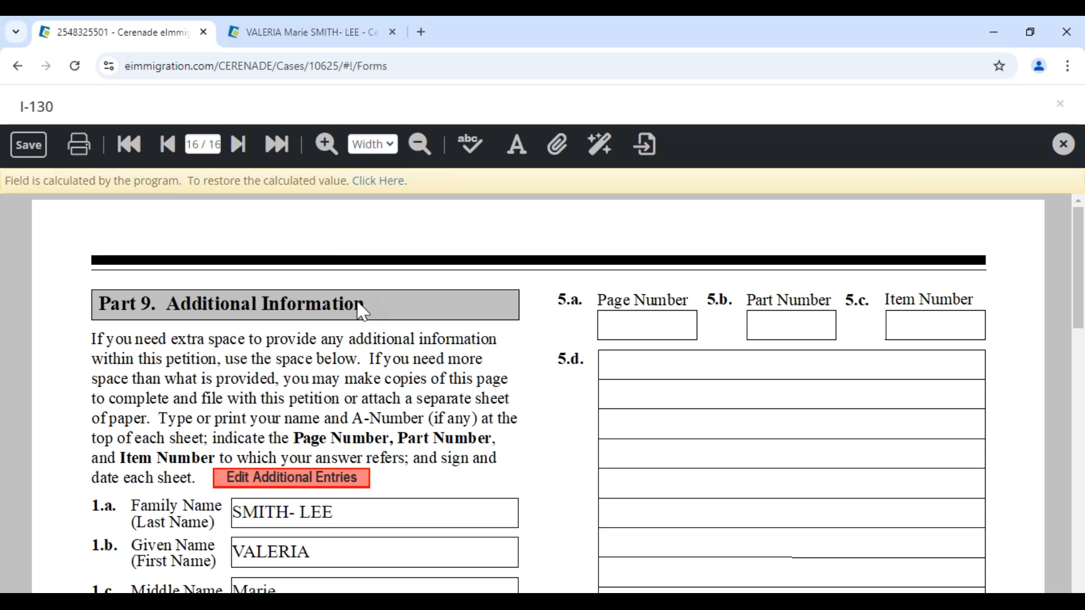
scroll(364, 311, "down", 1)
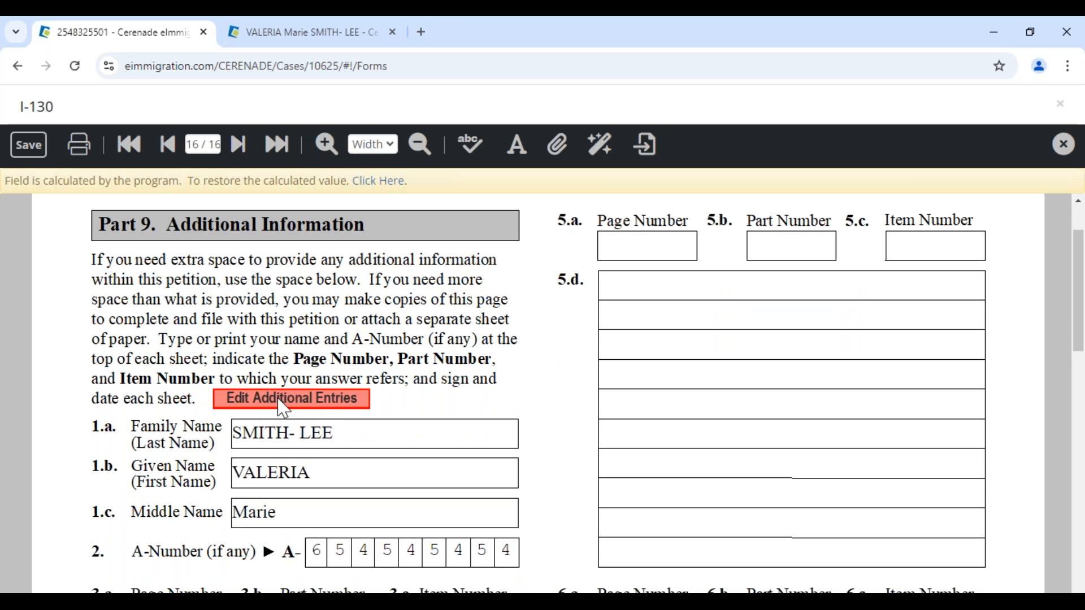
scroll(277, 396, "down", 1)
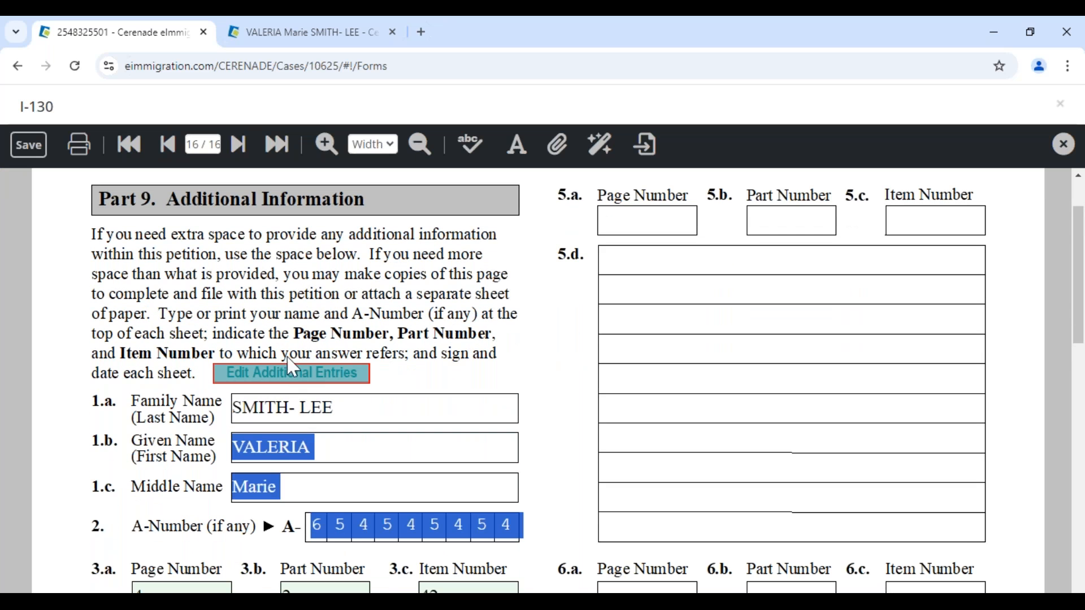
left_click(264, 373)
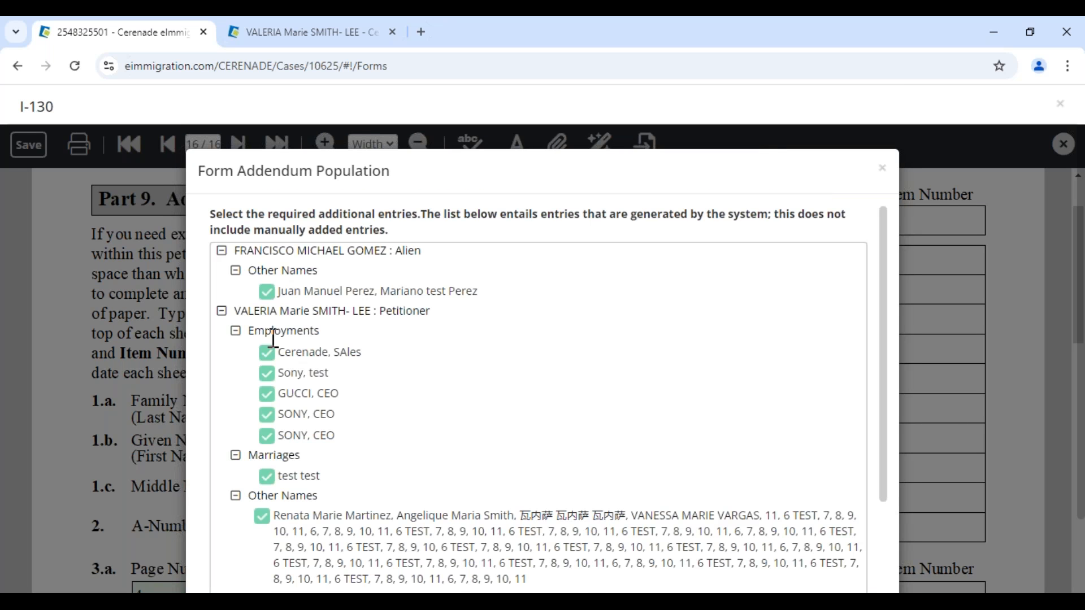
scroll(273, 338, "down", 5)
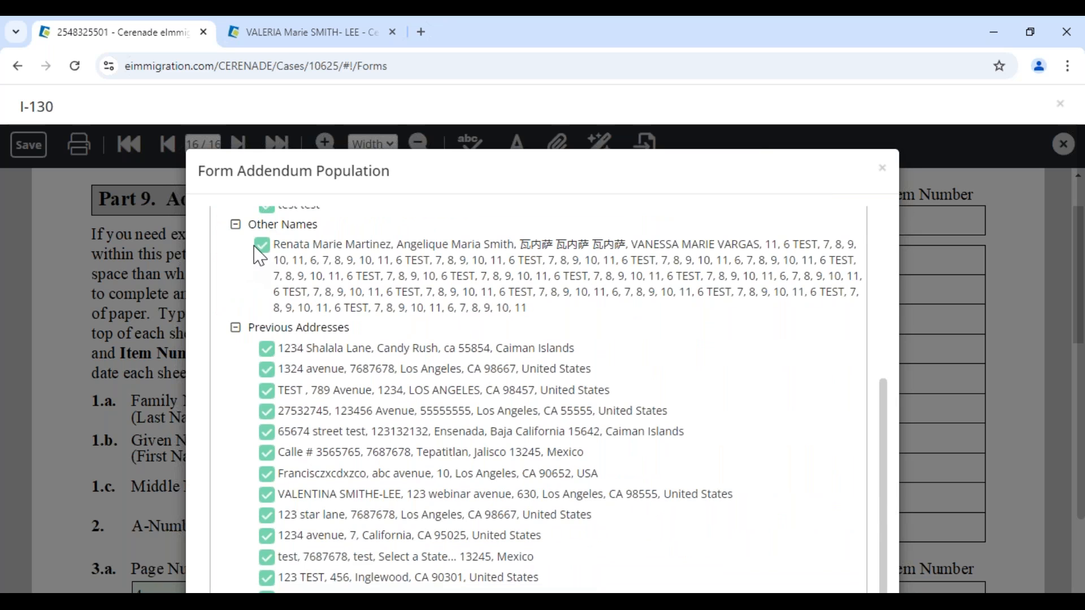
left_click(261, 246)
scroll(266, 435, "down", 2)
left_click(266, 515)
left_click(266, 490)
left_click(267, 470)
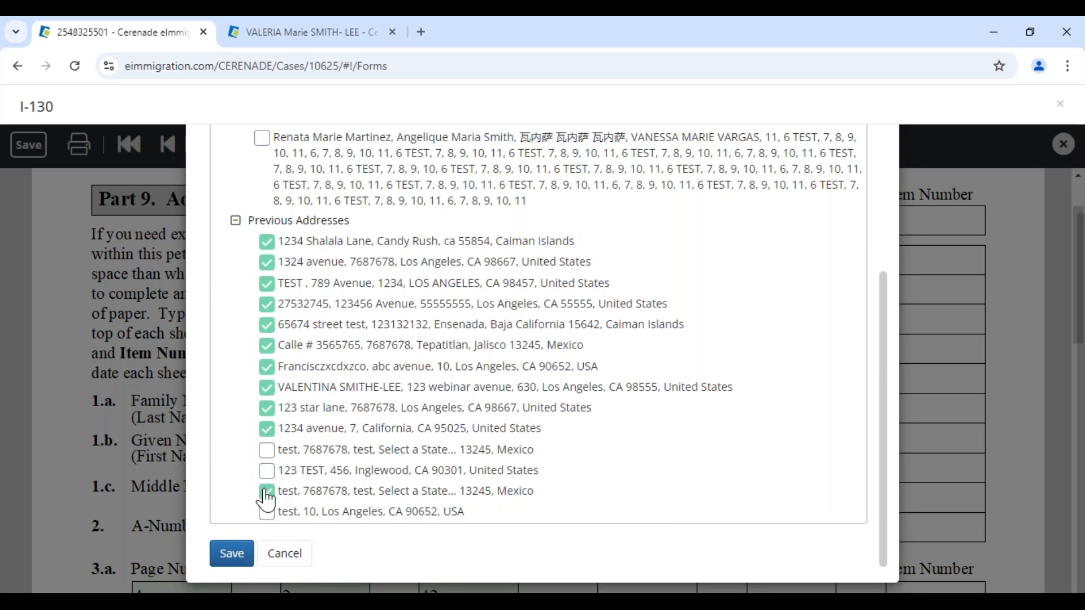
left_click(232, 553)
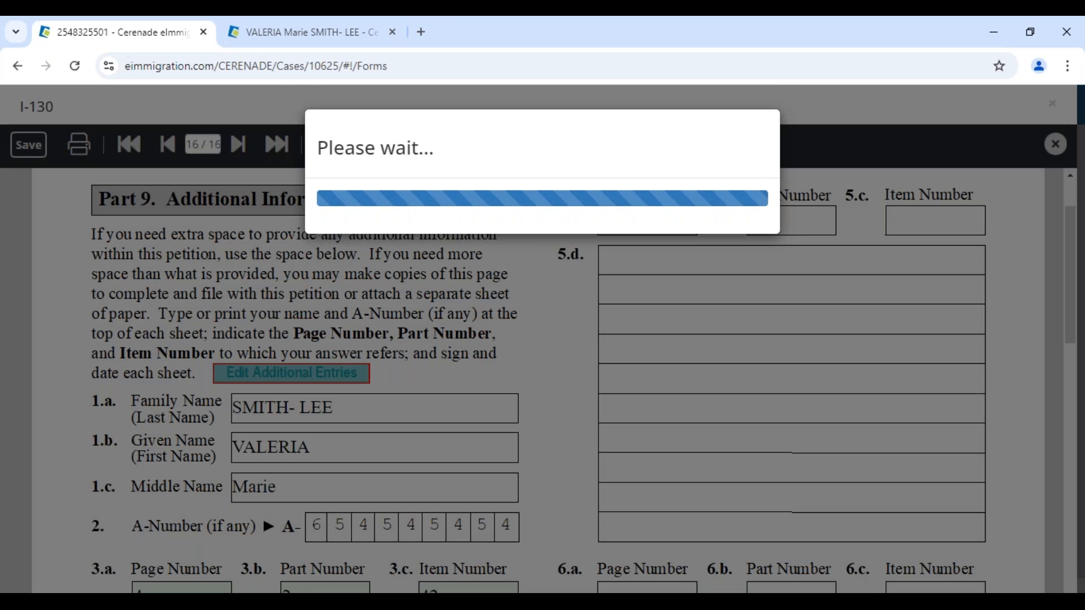
- Review the updated Part 9 additional entries, then return to page 2
scroll(247, 538, "down", 6)
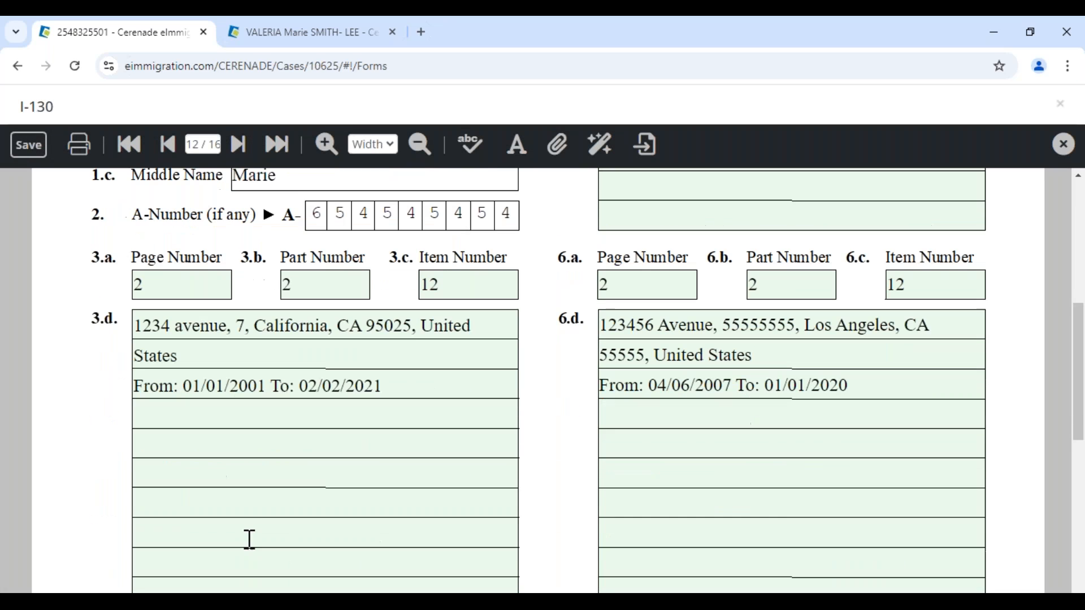
scroll(632, 509, "down", 5)
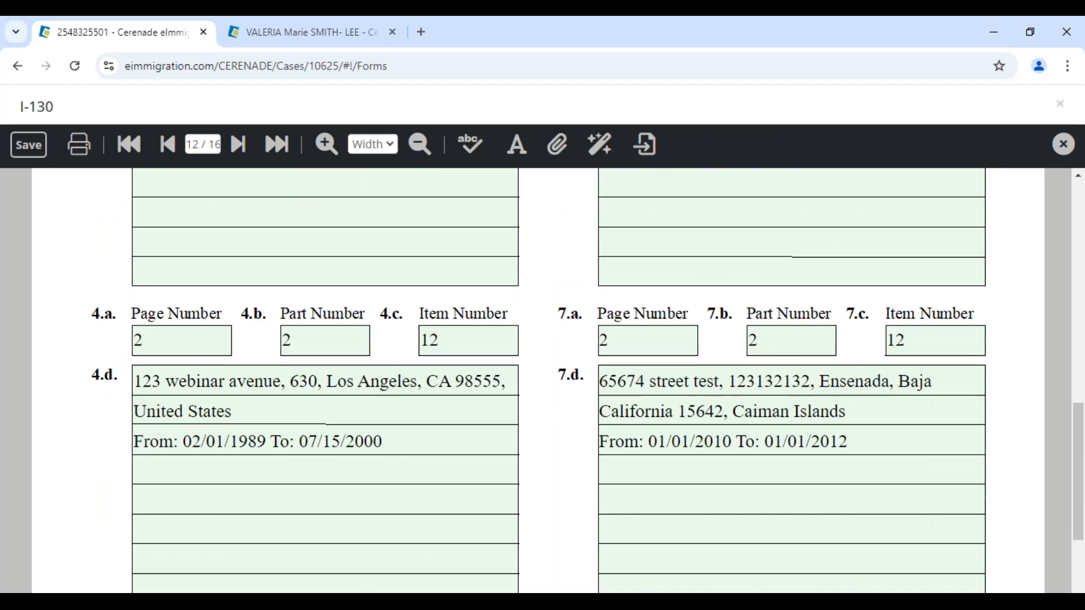
scroll(543, 378, "down", 2)
scroll(542, 379, "up", 7)
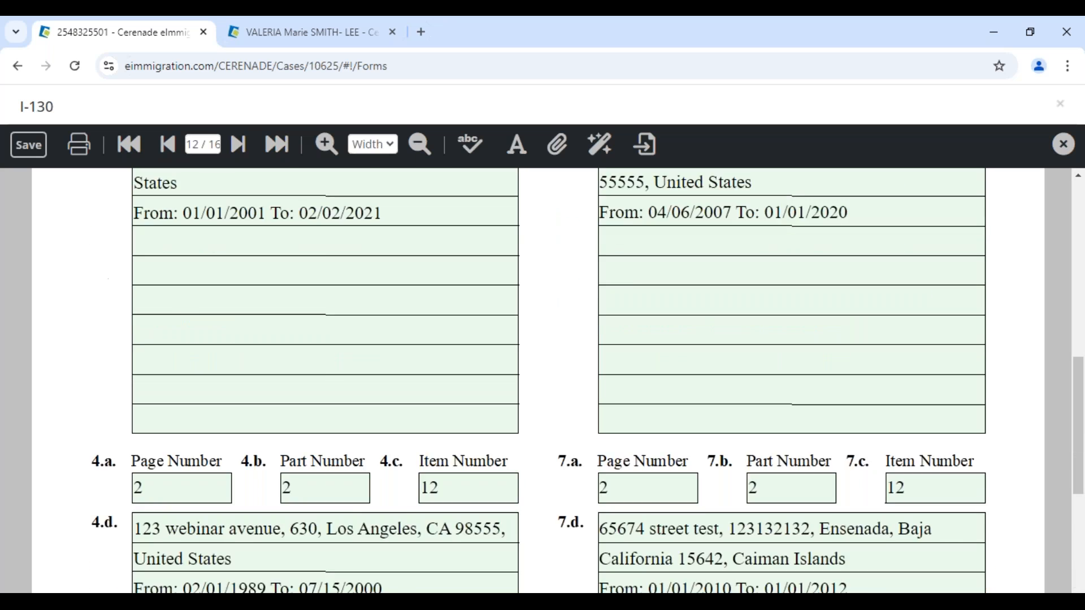
left_click(202, 146)
type("2")
key("Return")
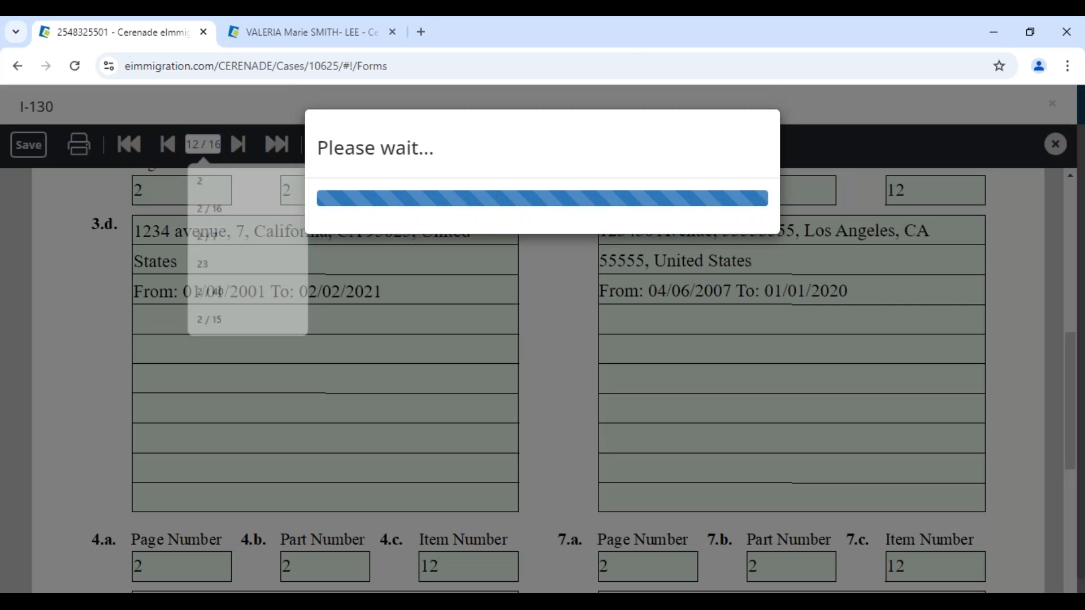
scroll(372, 349, "down", 3)
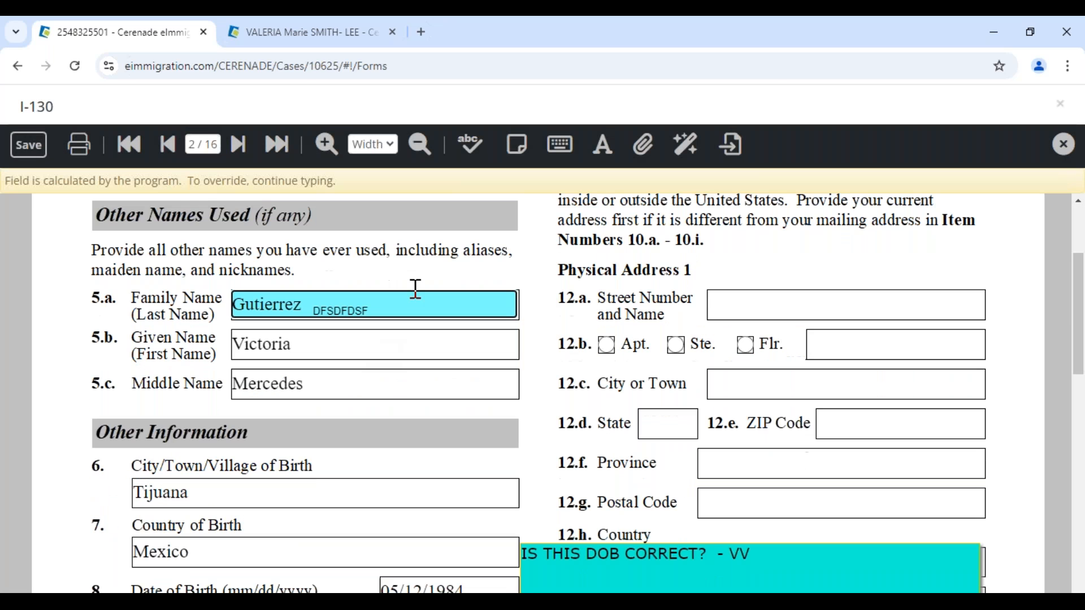
- Fill all blank fields with N/A and verify the Physical Address City and Postal Code
left_click(687, 148)
left_click(572, 281)
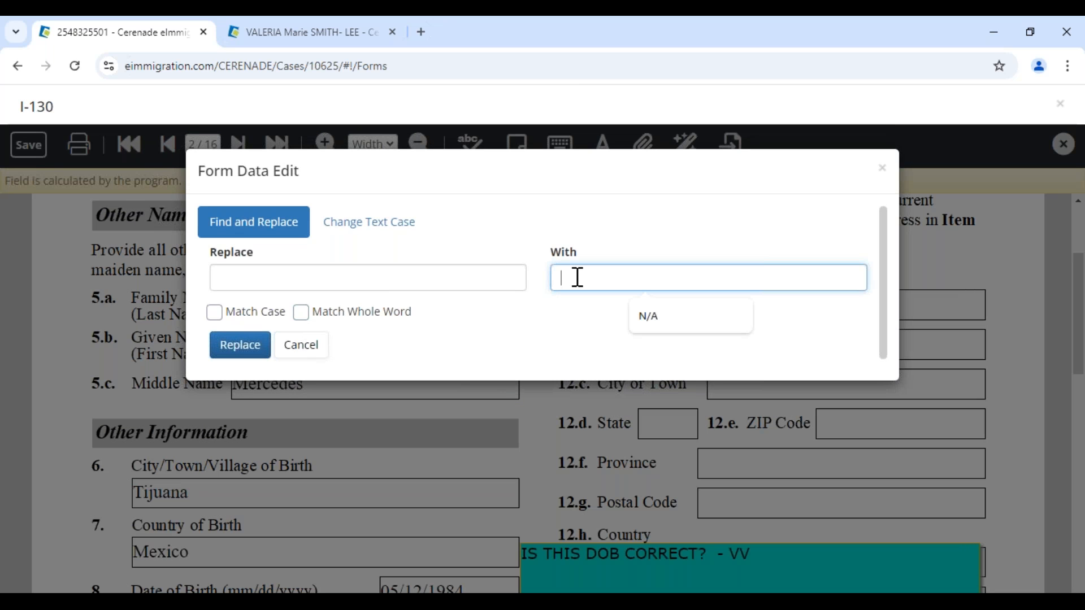
type("N/A")
left_click(254, 353)
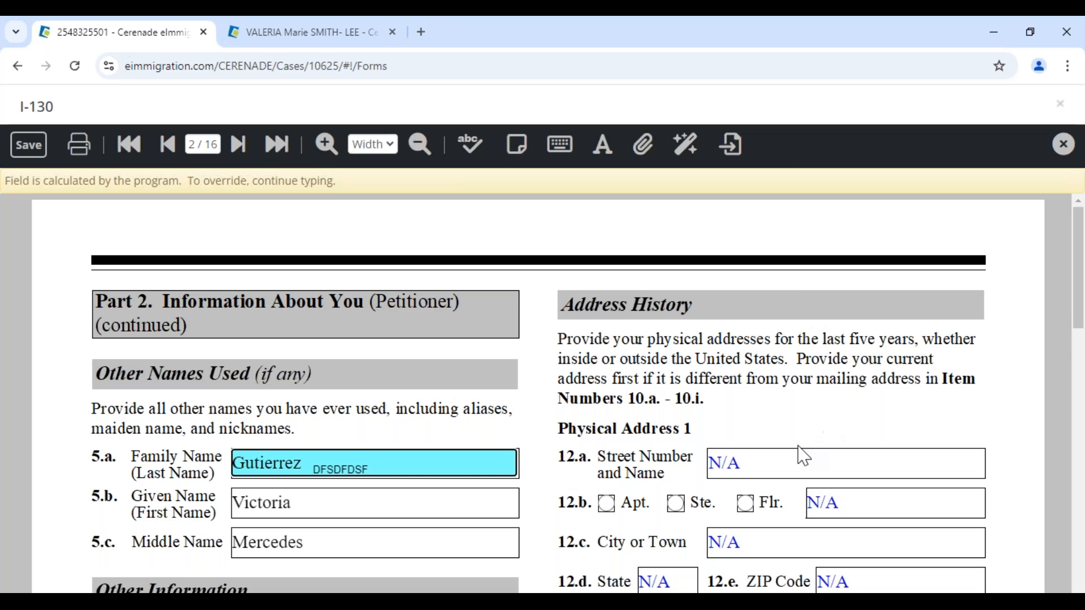
scroll(799, 453, "down", 5)
left_click(762, 225)
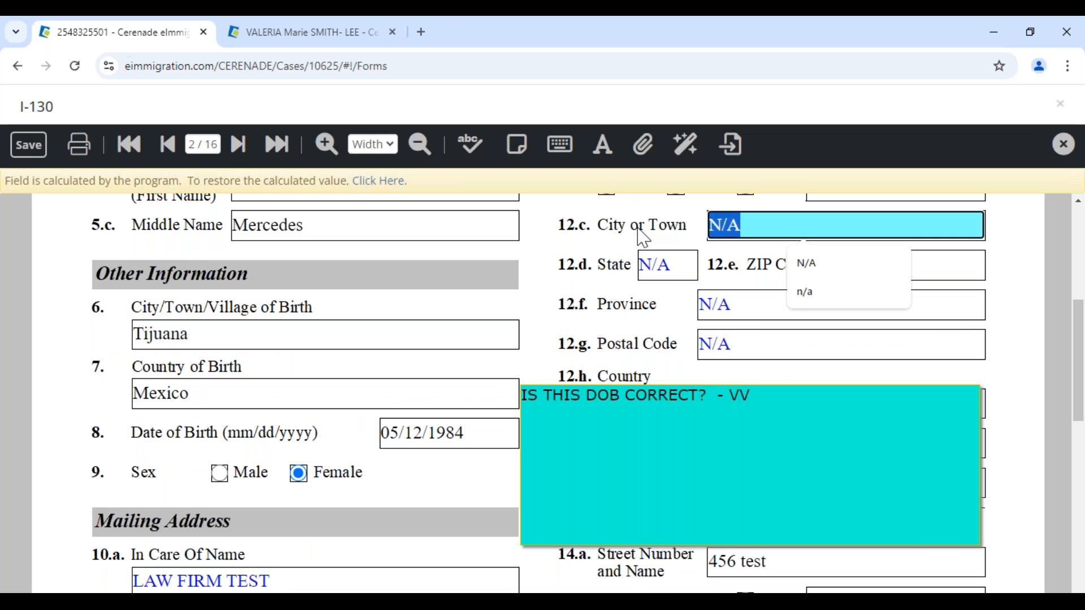
left_click(758, 337)
scroll(400, 337, "up", 3)
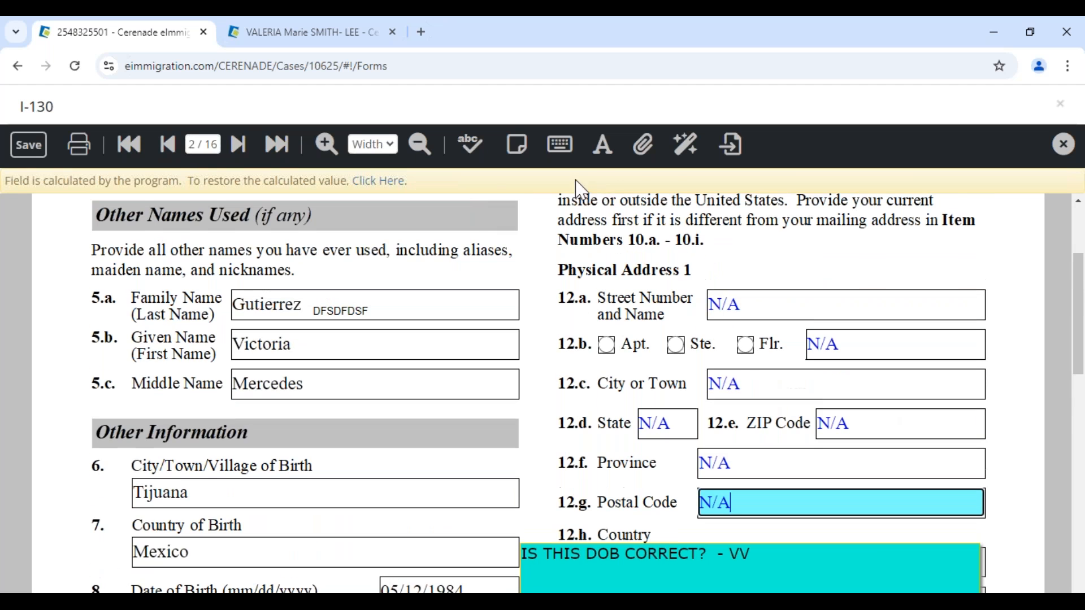
- Convert all form entries to All Caps and decline the browser's save-address offer
left_click(688, 145)
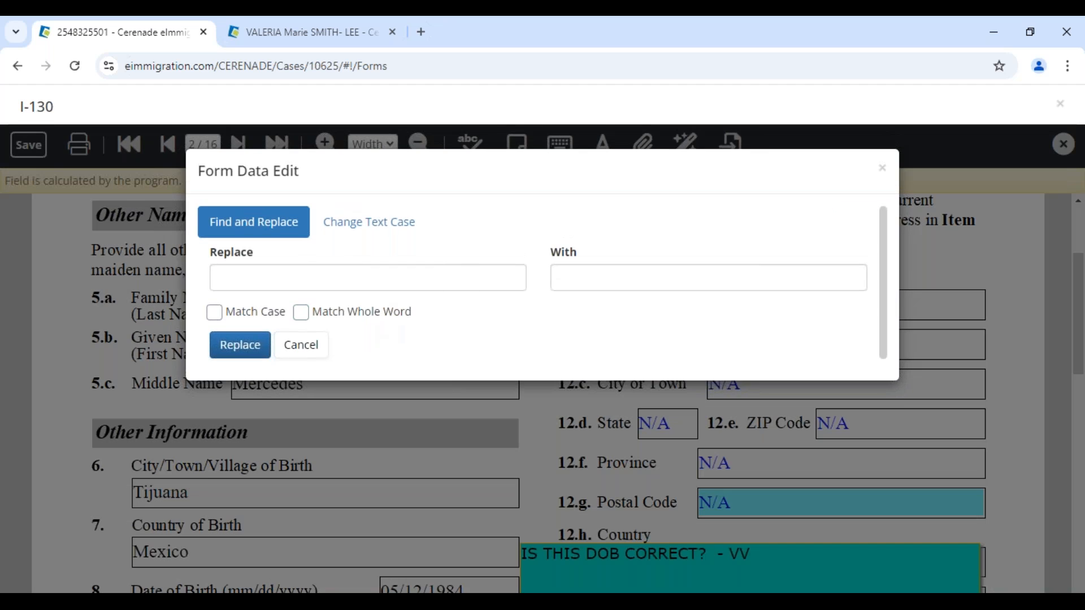
left_click(380, 228)
left_click(220, 254)
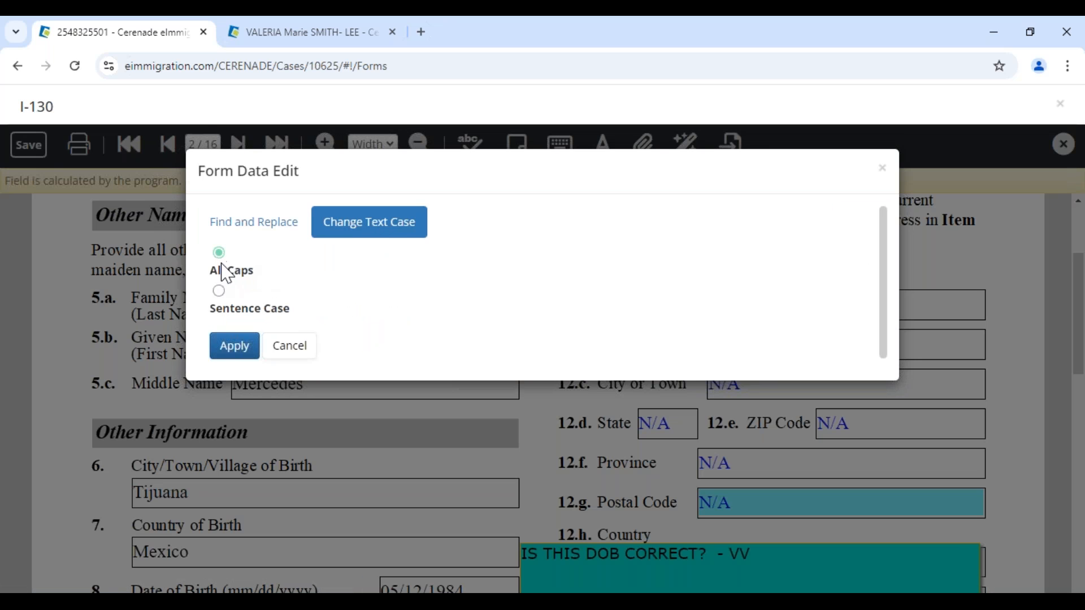
left_click(234, 346)
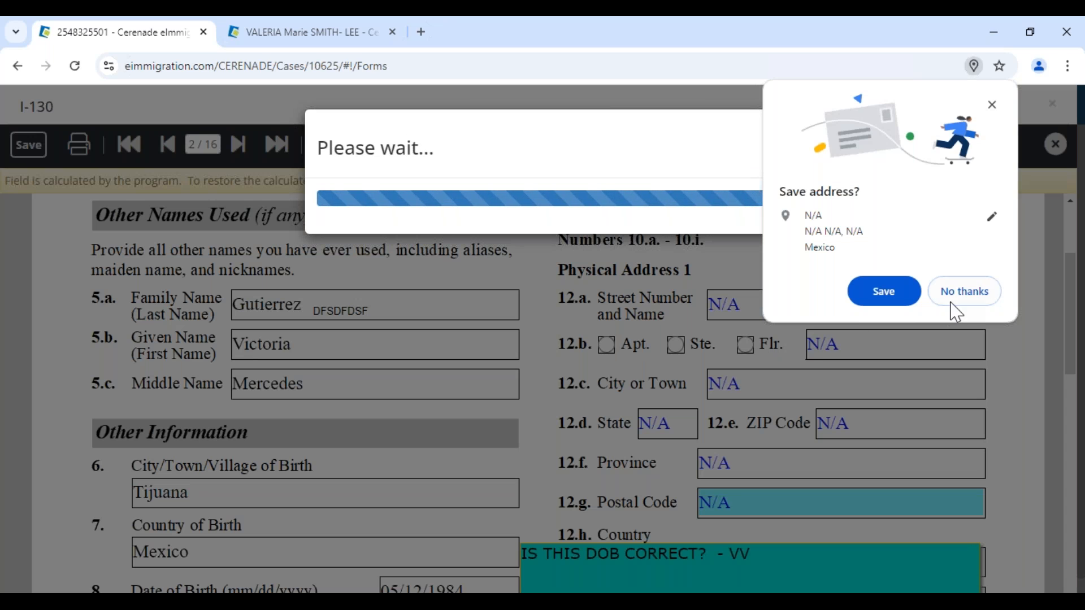
left_click(957, 294)
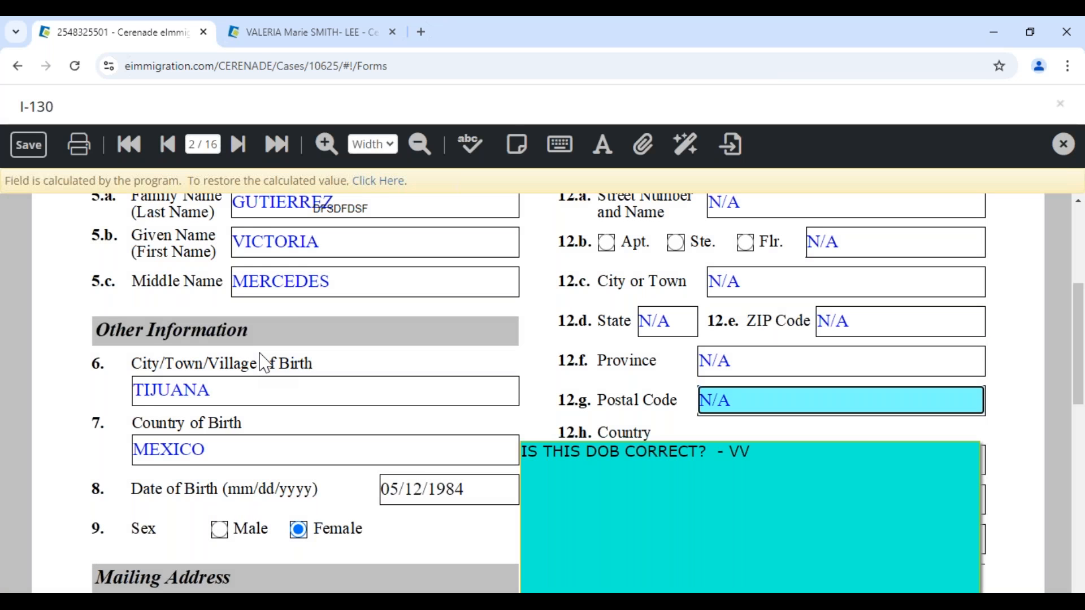
scroll(260, 353, "up", 2)
left_click_drag(333, 408, 258, 396)
- Move the DFSDFDSF note off the name fields, save the I-130, and close it
left_click(302, 447)
left_click(339, 367)
left_click_drag(385, 357, 448, 349)
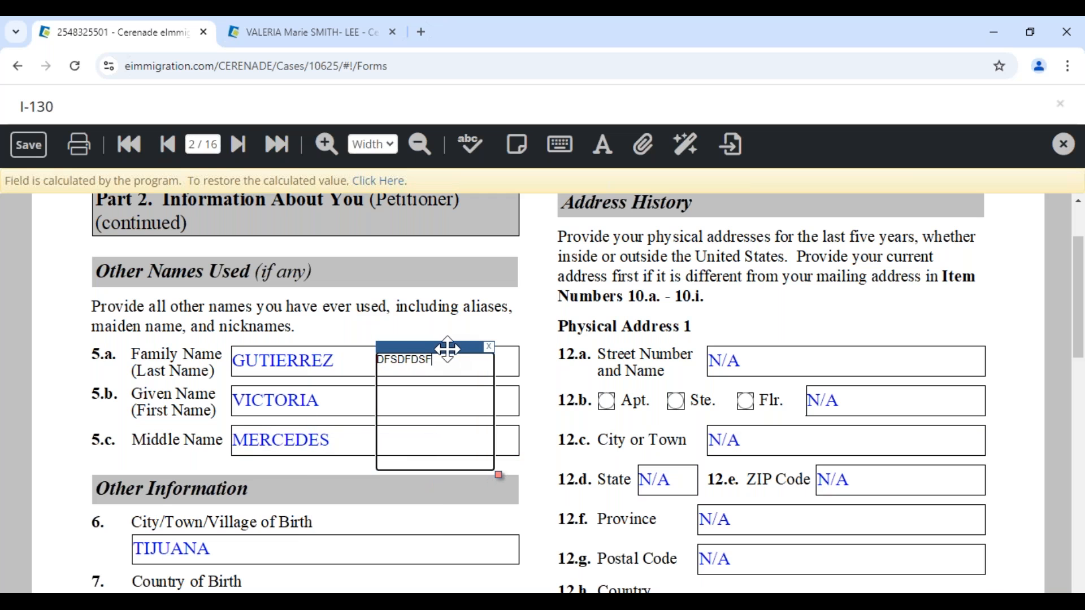
scroll(339, 418, "down", 6)
left_click(50, 152)
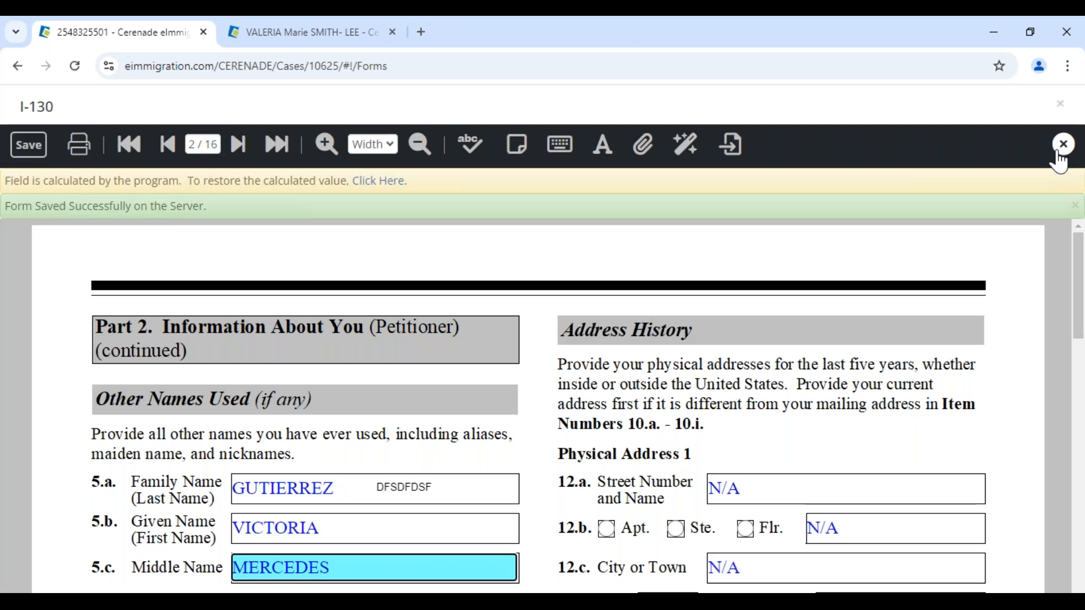
left_click(1061, 148)
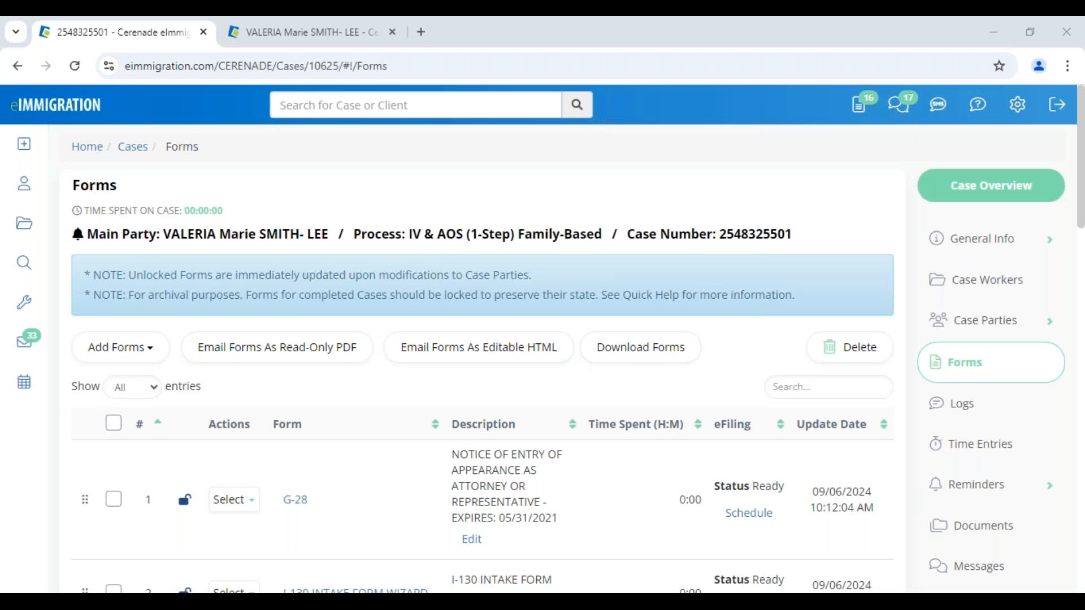
- Reopen the I-130 and add a large note box below the attorney section
scroll(405, 459, "down", 5)
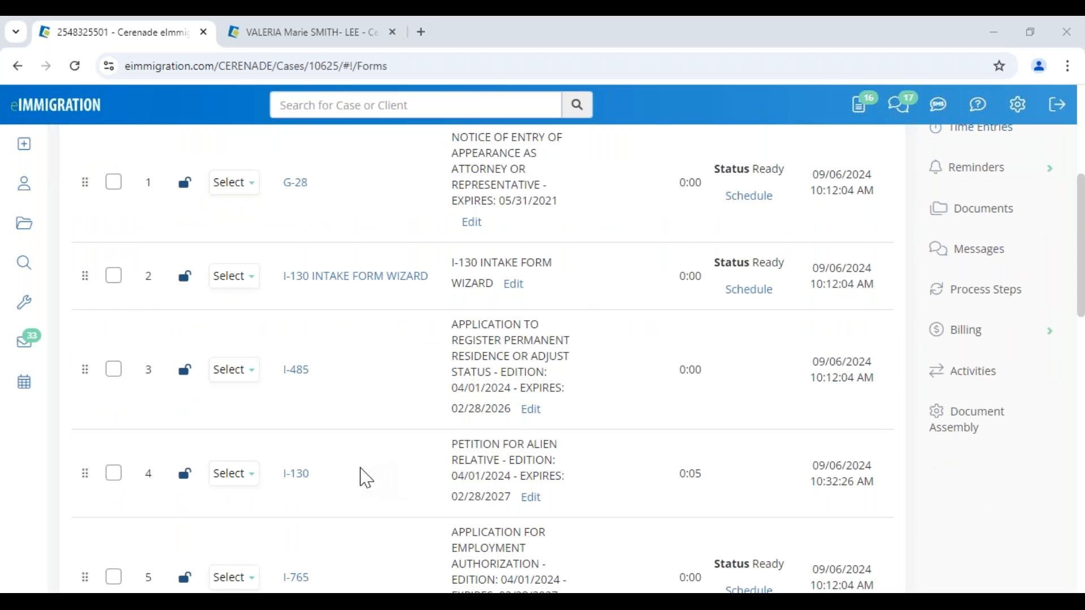
scroll(359, 474, "down", 1)
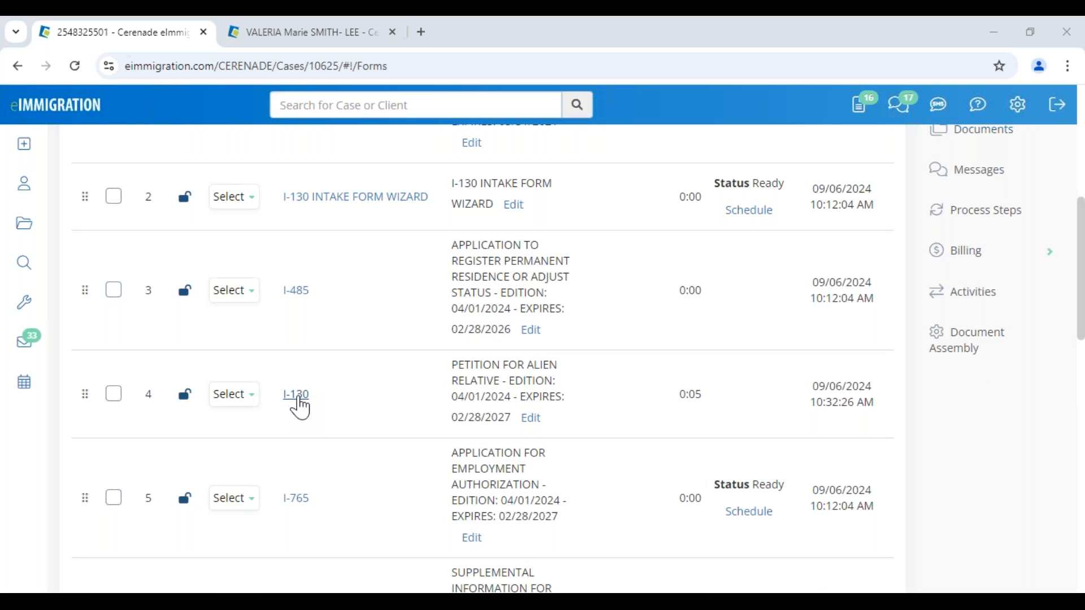
left_click(299, 398)
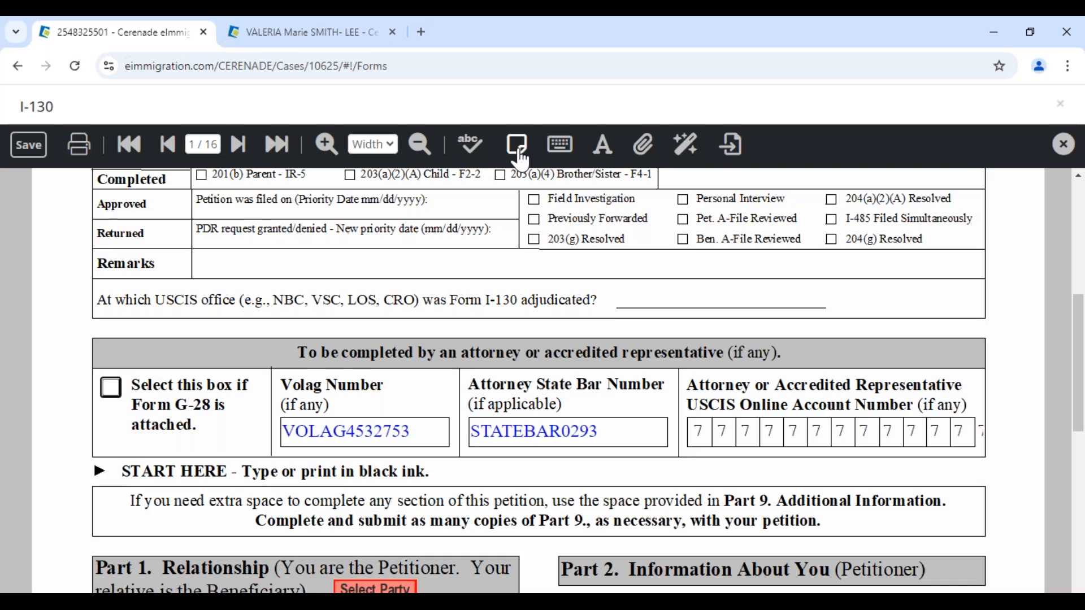
left_click(115, 261)
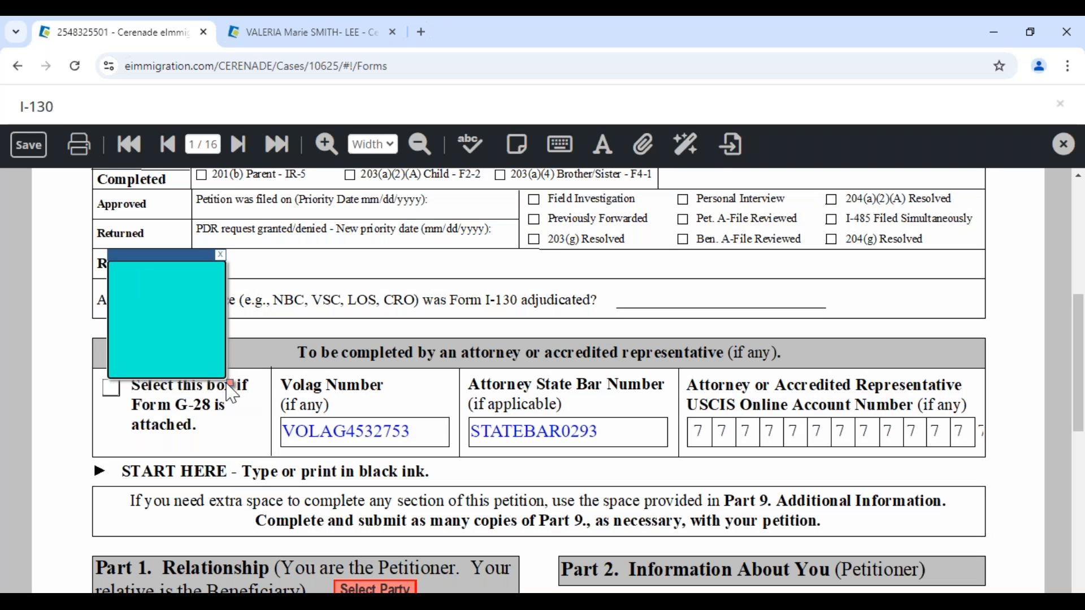
left_click_drag(230, 384, 985, 587)
left_click_drag(599, 256, 578, 359)
- Type 'HDFJSHDFJHH' and 'HJHJHKSHDFSDFSDF' into the note, save the form and close it
type("HDFJSHDFJHH")
key("Return")
type("HJHJHKSHDFSD")
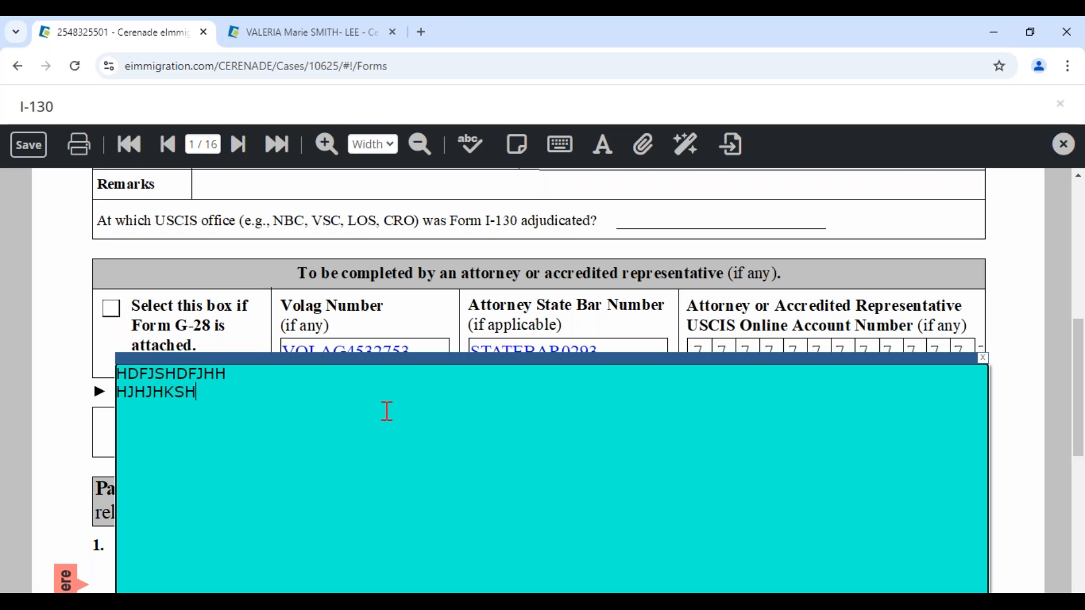
type("FSDF")
left_click(28, 145)
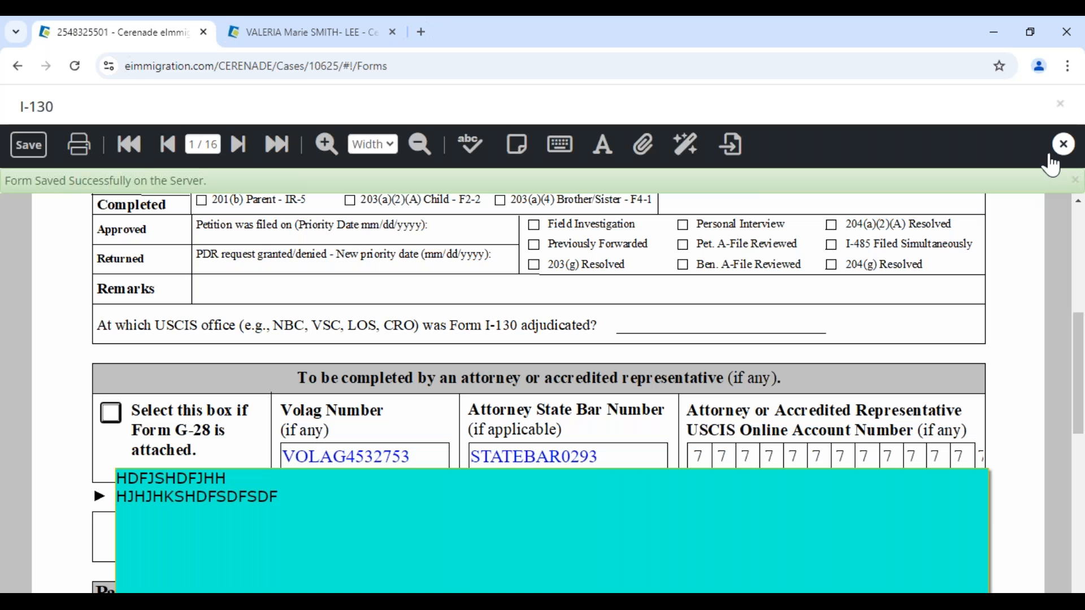
left_click(1063, 147)
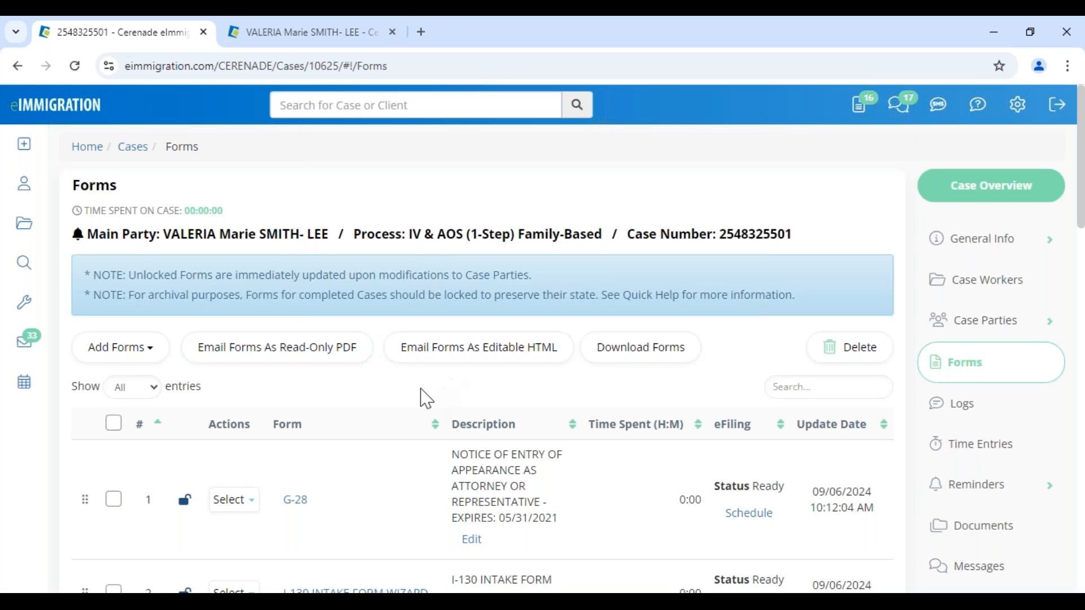
- Tick the I-130, I-765 and I-485 forms in the case Forms table
scroll(400, 395, "down", 5)
scroll(390, 415, "down", 3)
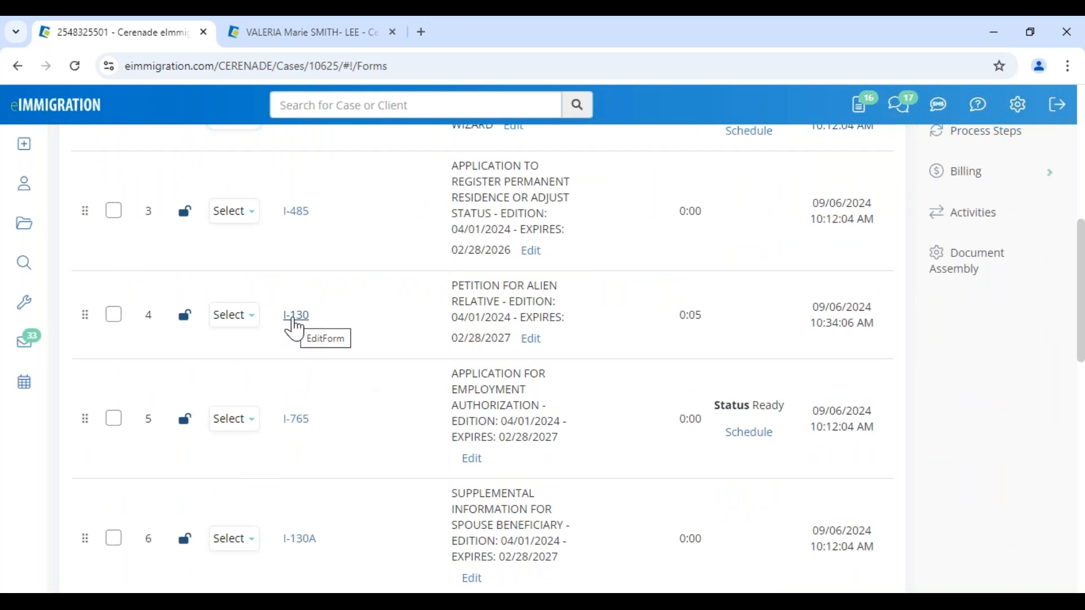
left_click(114, 316)
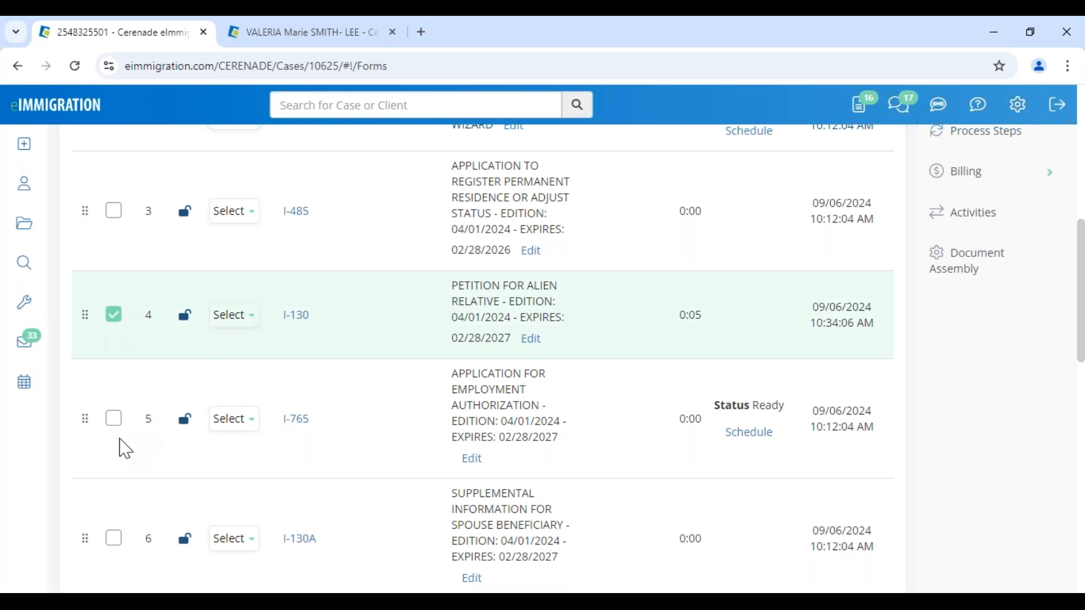
left_click(114, 419)
left_click(115, 212)
scroll(429, 376, "up", 10)
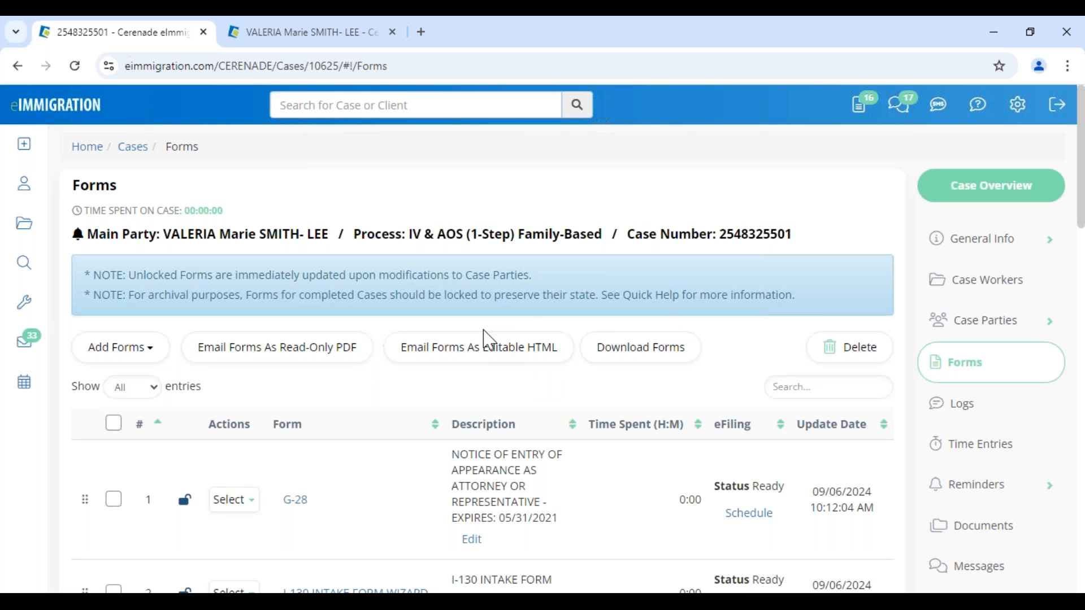
- Start emailing the checked forms as editable HTML, edit the subject and address it to the petitioner
left_click(537, 368)
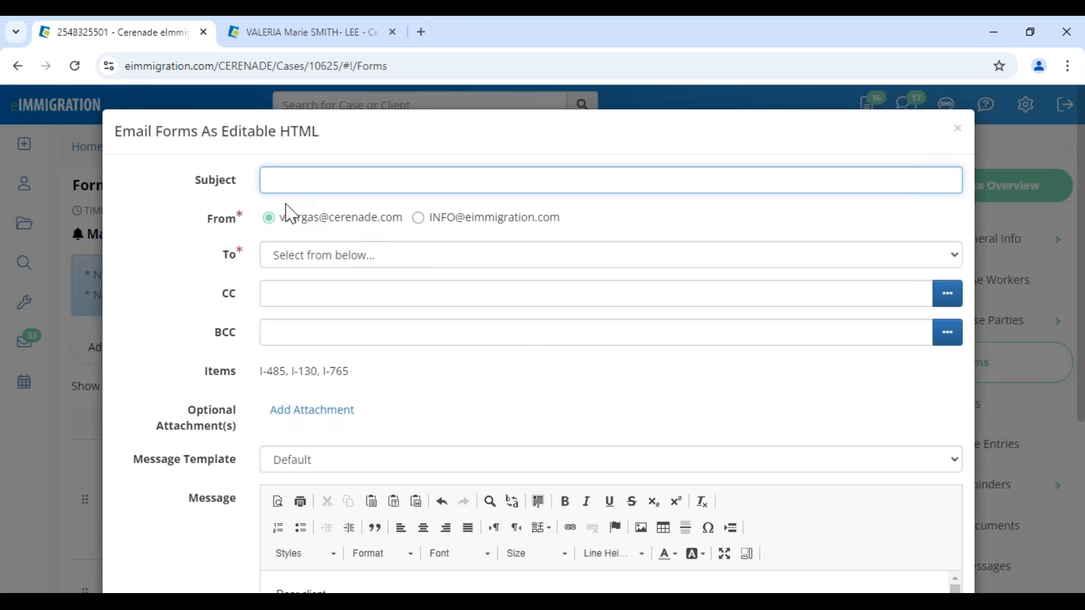
left_click(278, 179)
left_click_drag(366, 181, 570, 183)
left_click(523, 143)
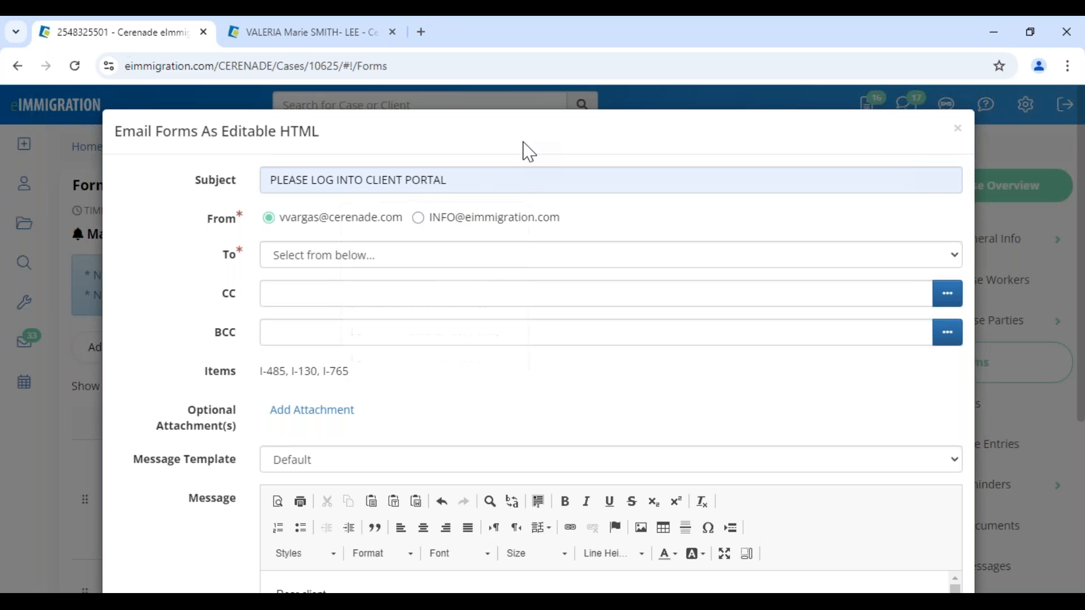
left_click(345, 261)
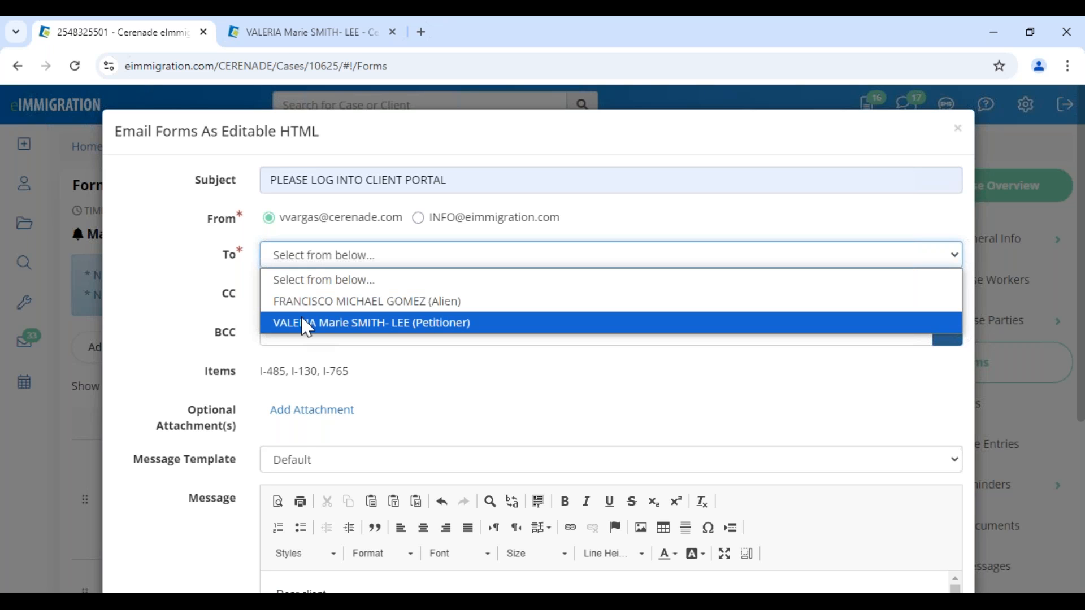
left_click(306, 329)
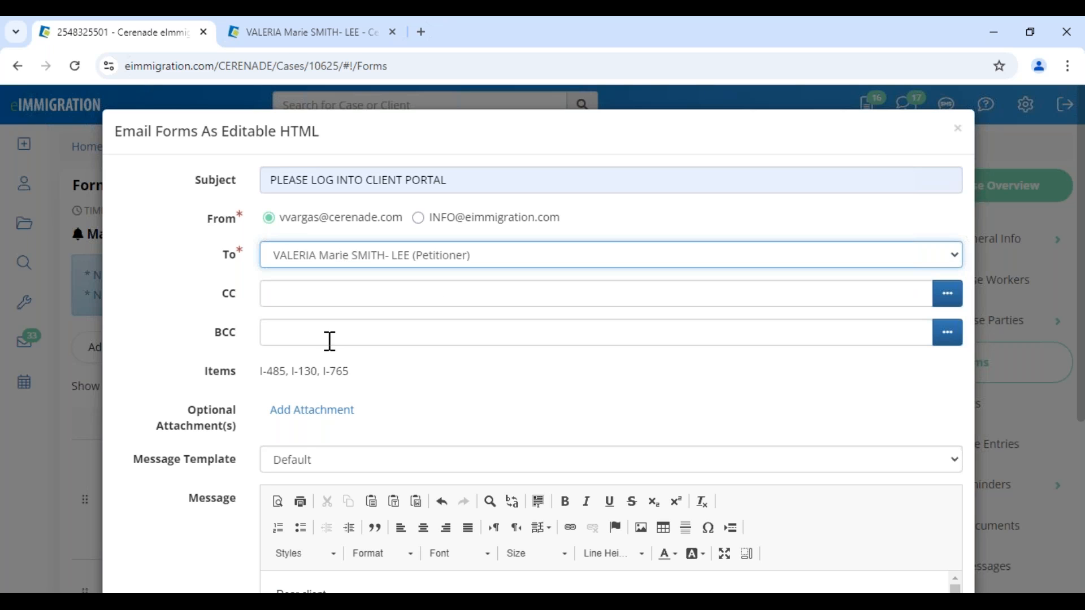
- Apply the Nuevo Cuestionario/Forma message template and review the email body
scroll(396, 395, "down", 2)
scroll(365, 390, "down", 3)
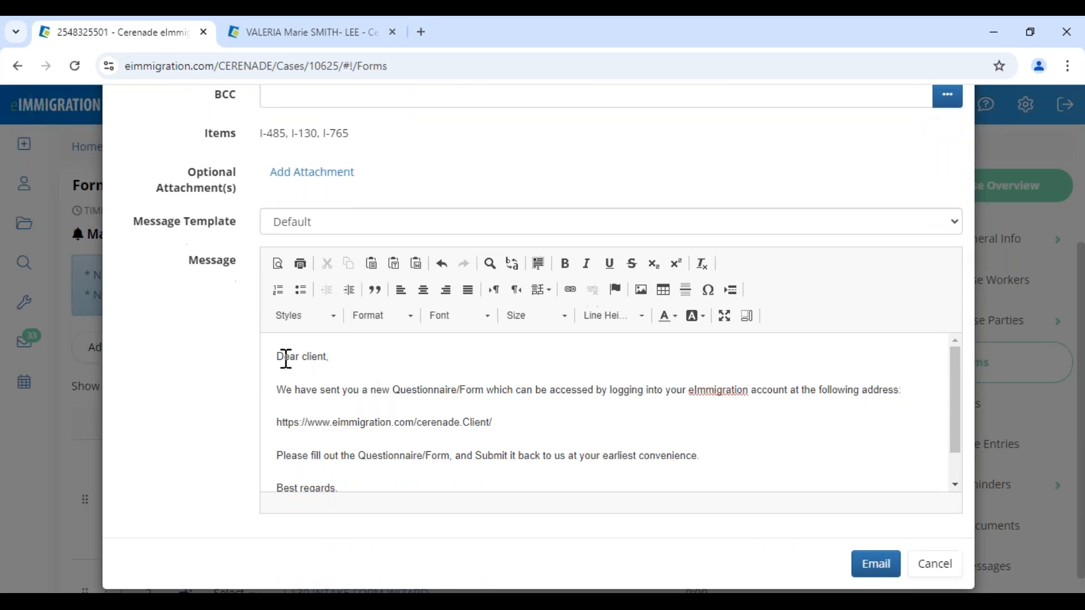
left_click_drag(284, 356, 814, 425)
left_click(368, 230)
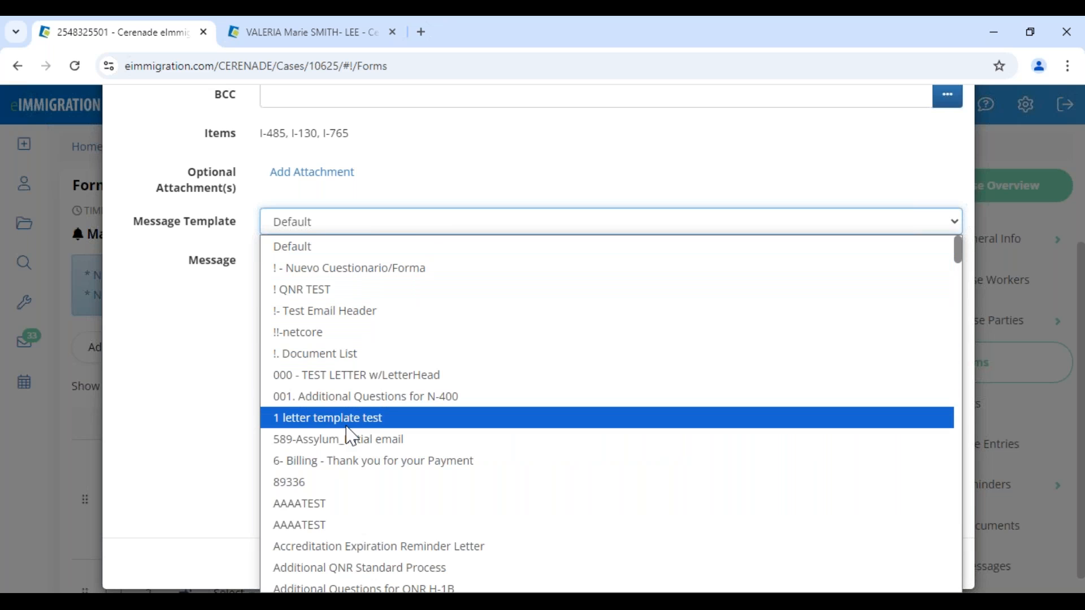
left_click(355, 269)
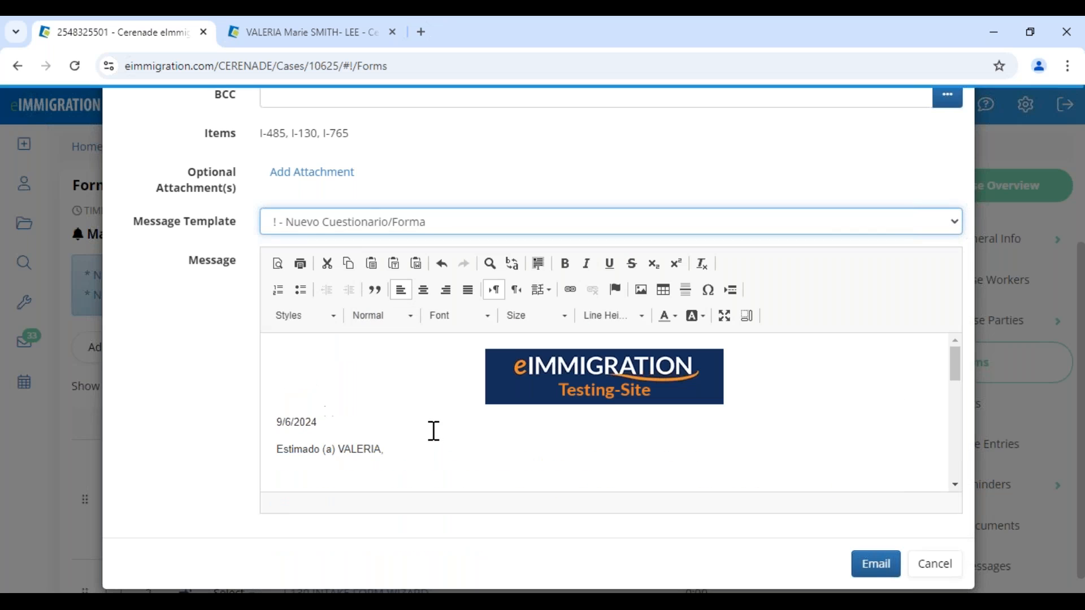
left_click_drag(277, 423, 388, 456)
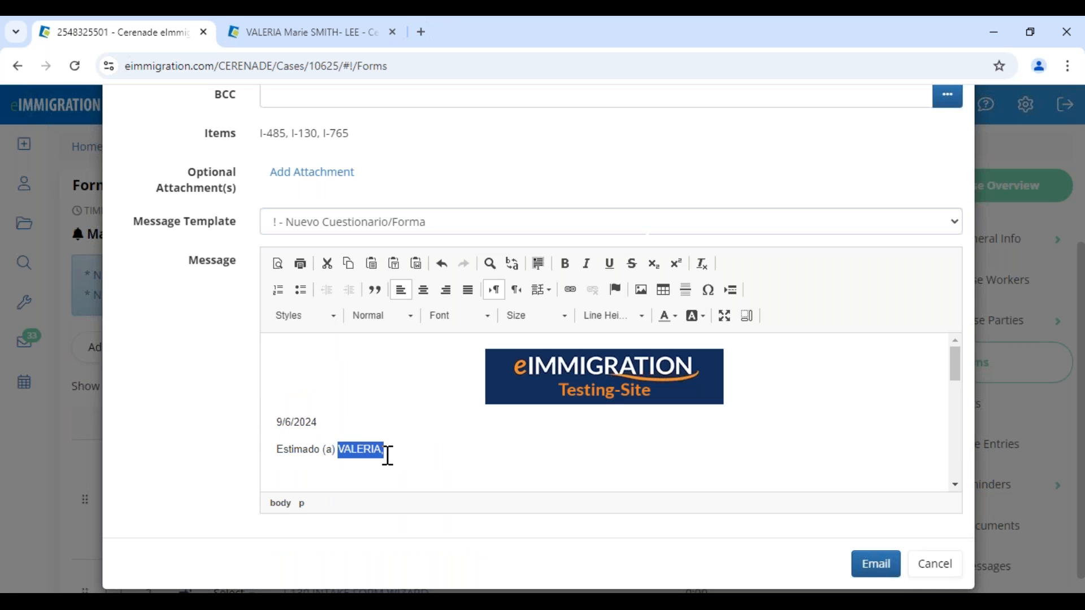
scroll(454, 487, "down", 2)
scroll(455, 488, "down", 4)
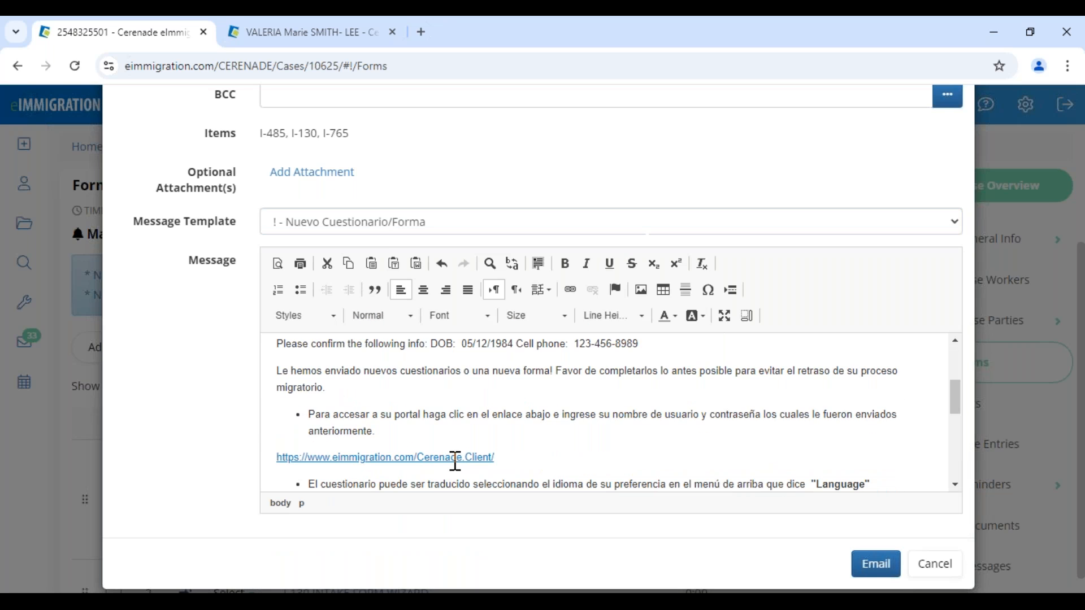
scroll(916, 562, "down", 1)
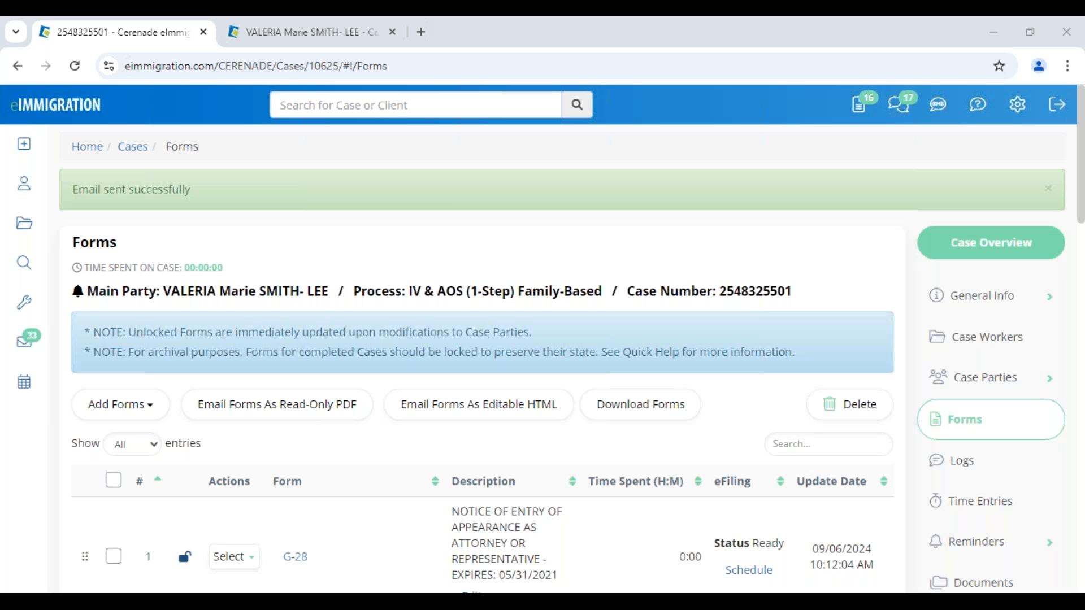
- On the client's record, open Members and review the Son and Spouse relationships
left_click(315, 32)
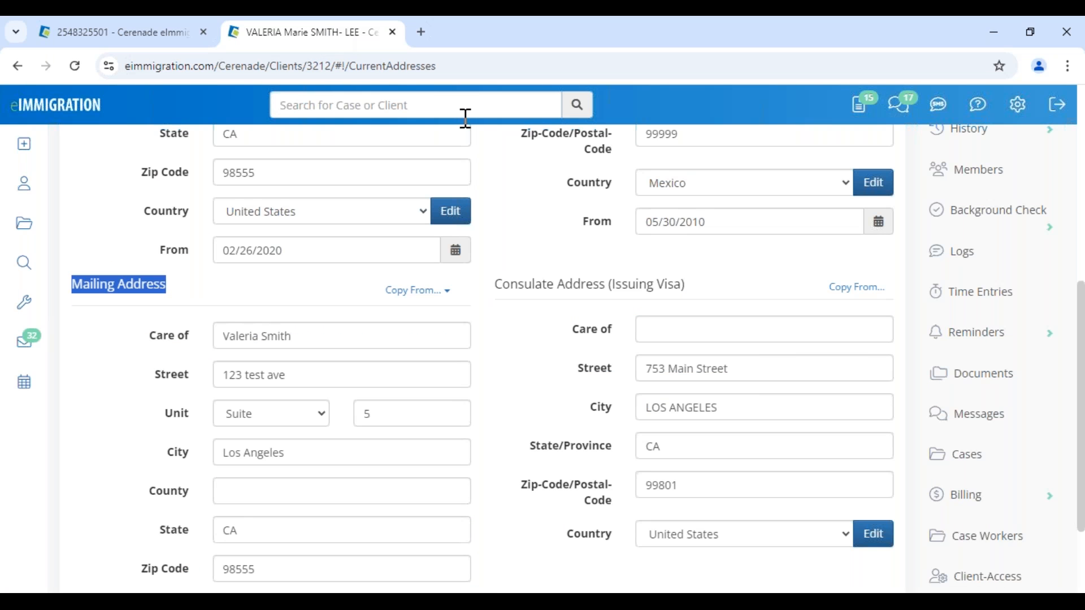
scroll(512, 233, "up", 7)
left_click_drag(239, 210, 544, 217)
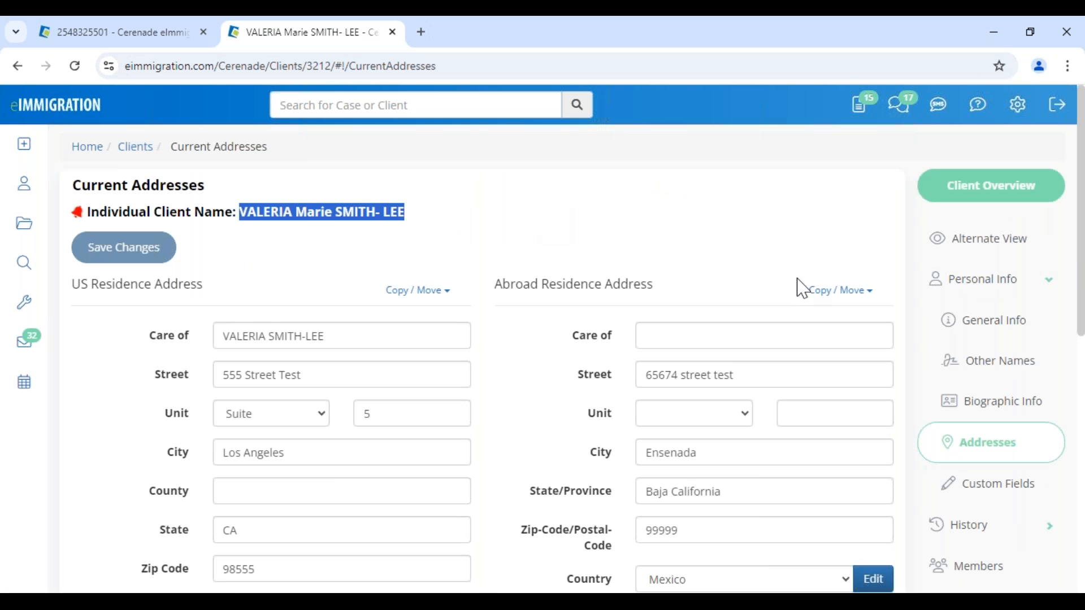
left_click(967, 574)
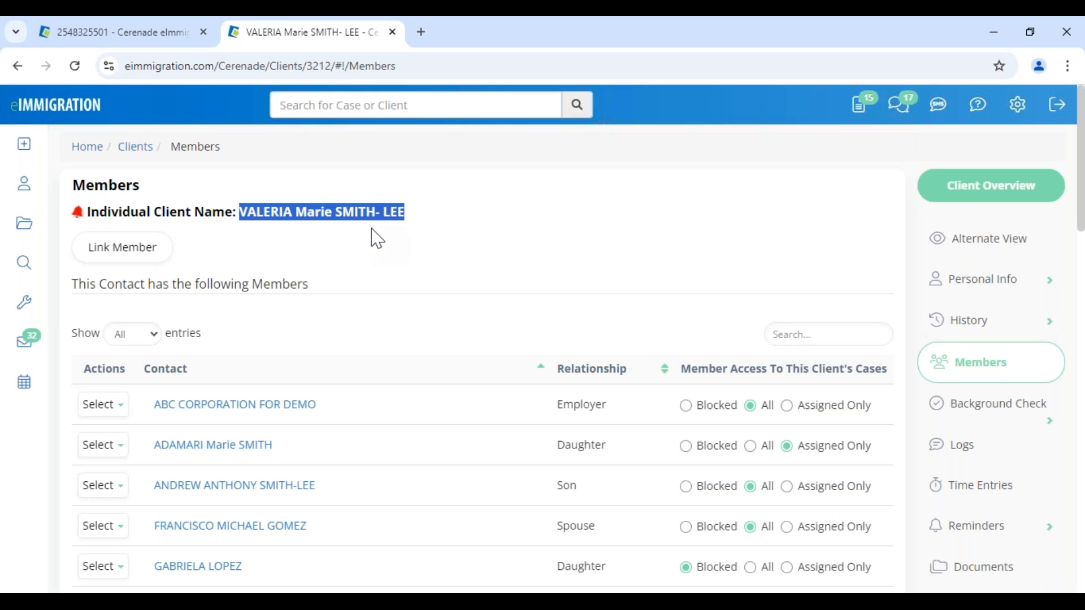
left_click(507, 319)
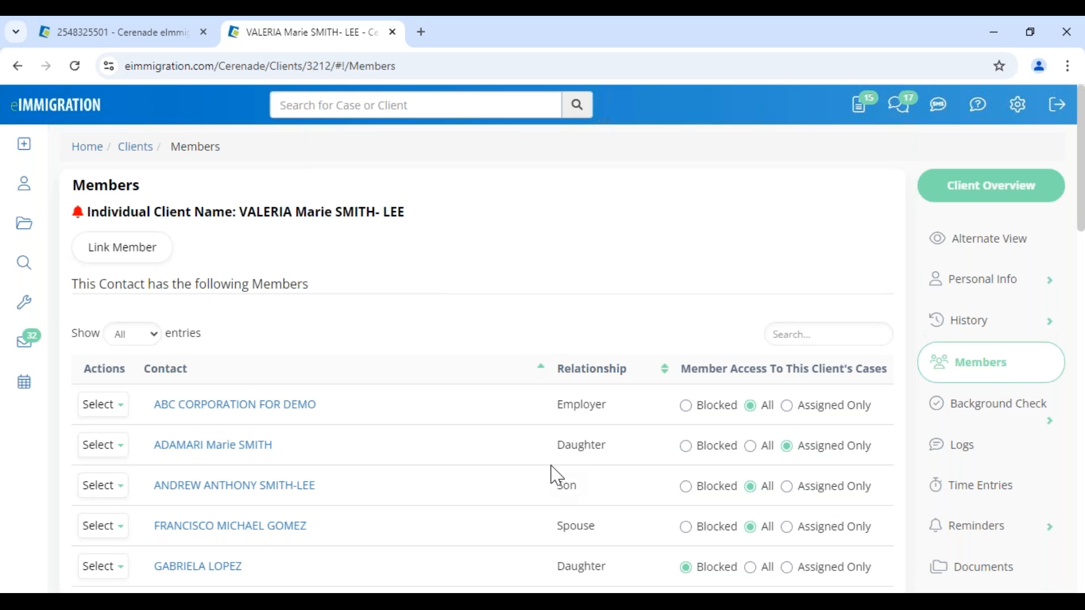
left_click_drag(552, 467, 603, 459)
double_click(565, 487)
double_click(567, 527)
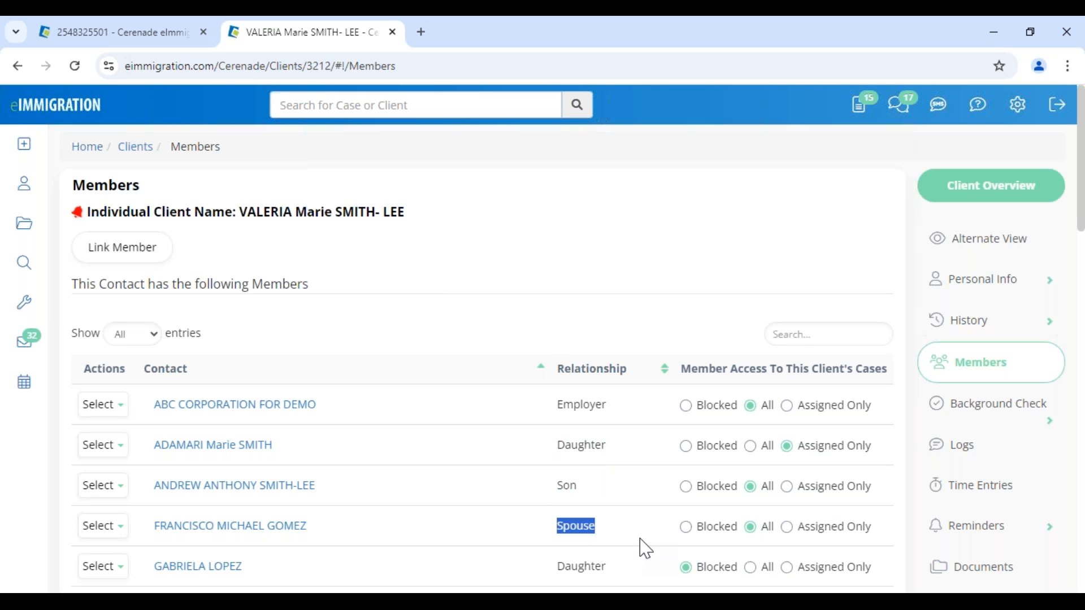
left_click(540, 330)
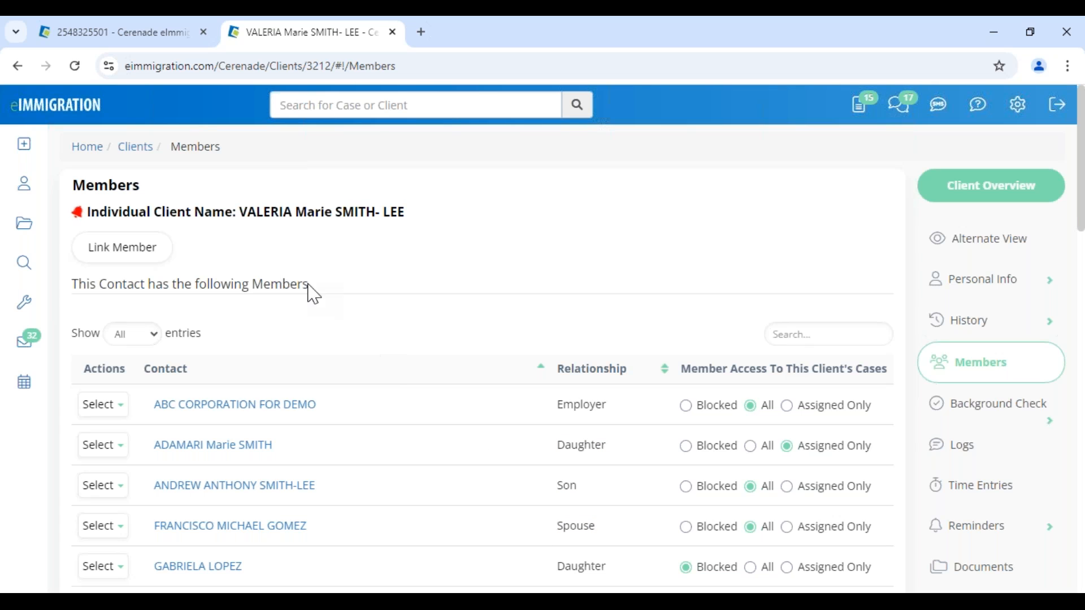
left_click_drag(244, 282, 383, 292)
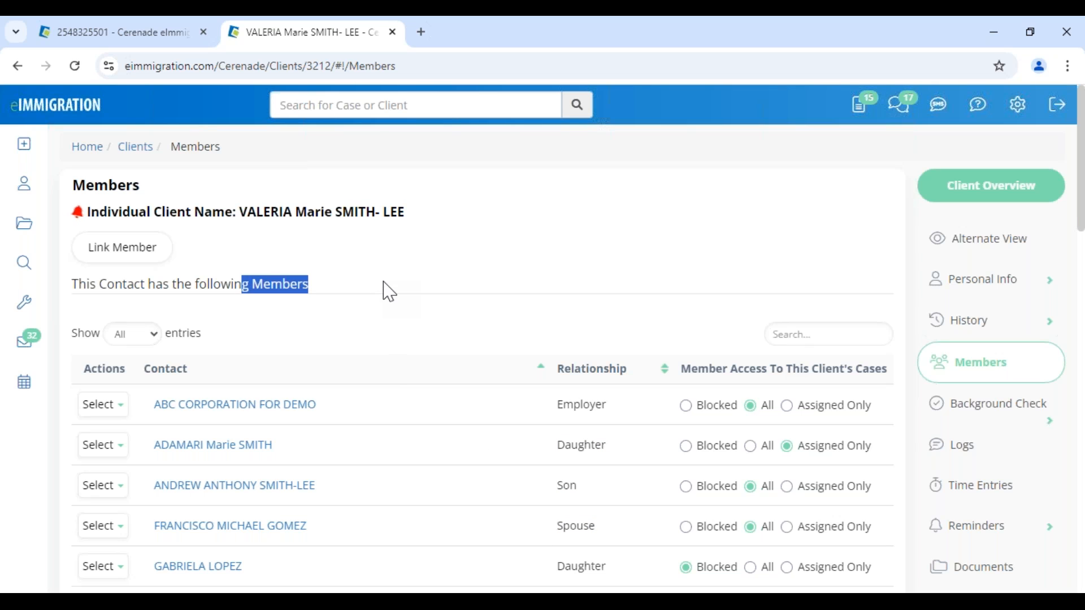
left_click(384, 283)
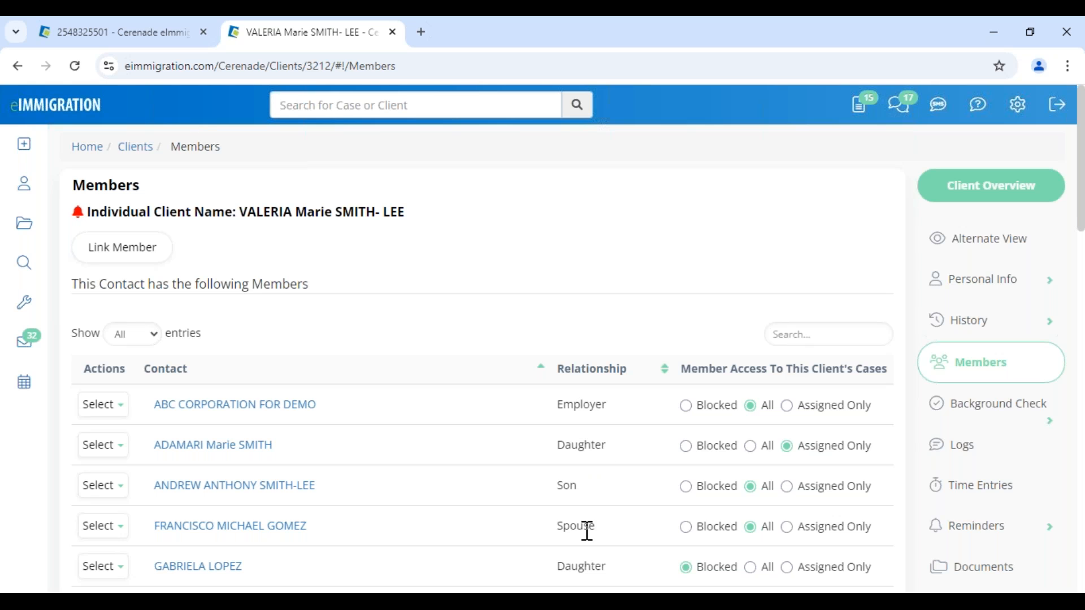
- Return to the case Forms tab and scroll down the forms list
left_click(141, 39)
left_click_drag(362, 291, 856, 294)
scroll(380, 395, "down", 7)
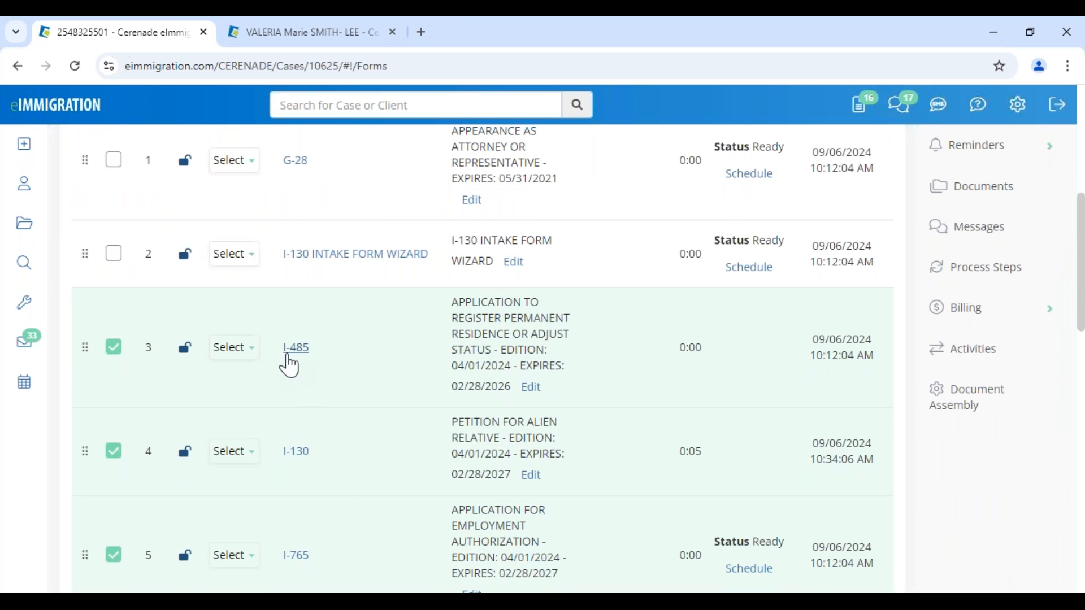
- Open the I-485, close its client-possession notice, then open the I-131 travel document form
left_click(304, 350)
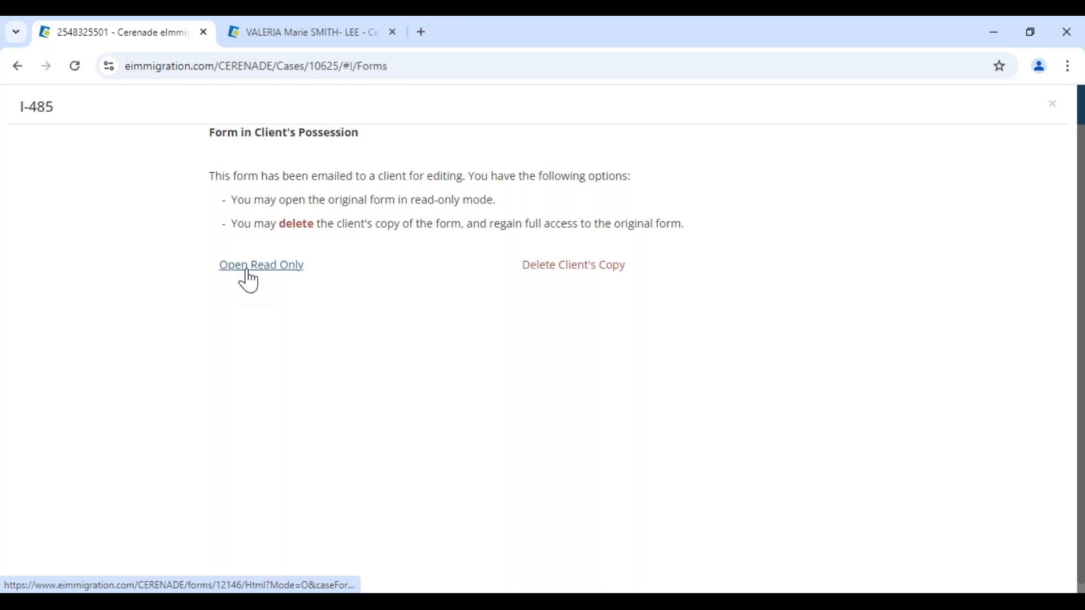
left_click(1054, 105)
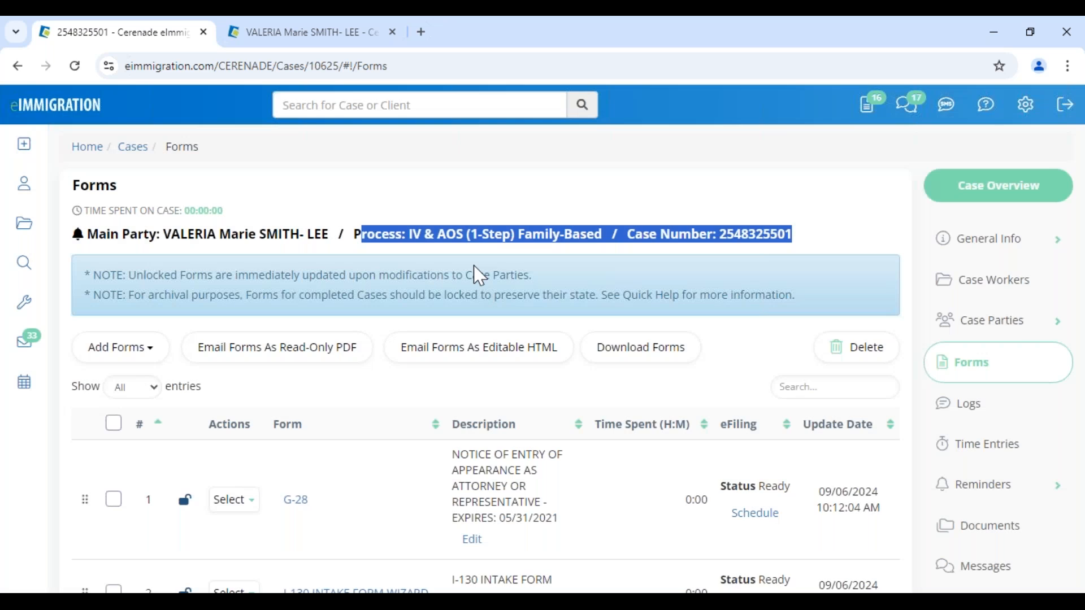
scroll(361, 450, "down", 12)
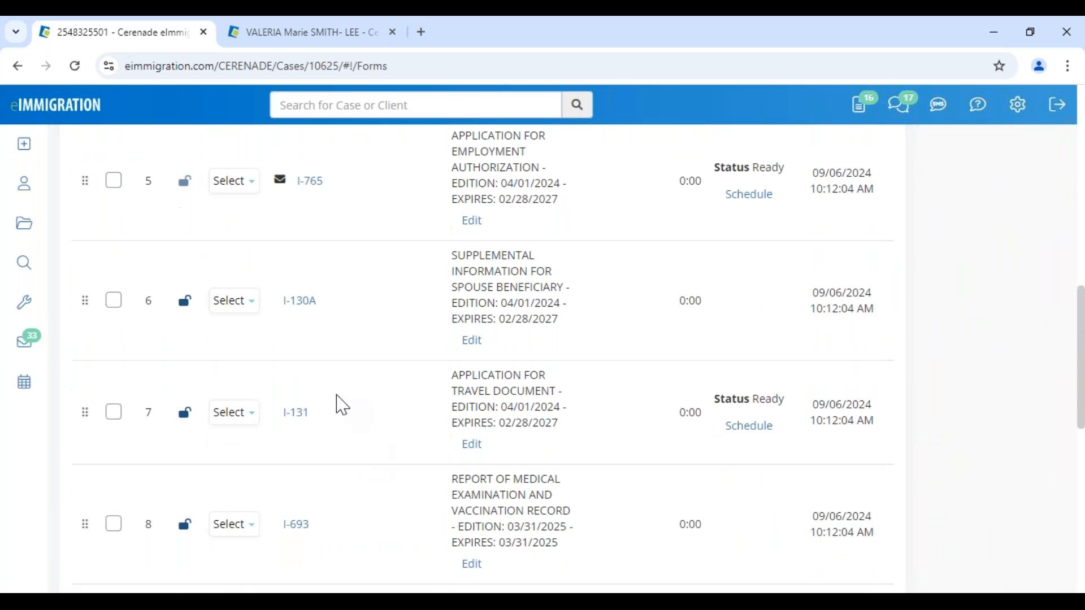
left_click(296, 424)
scroll(311, 419, "down", 8)
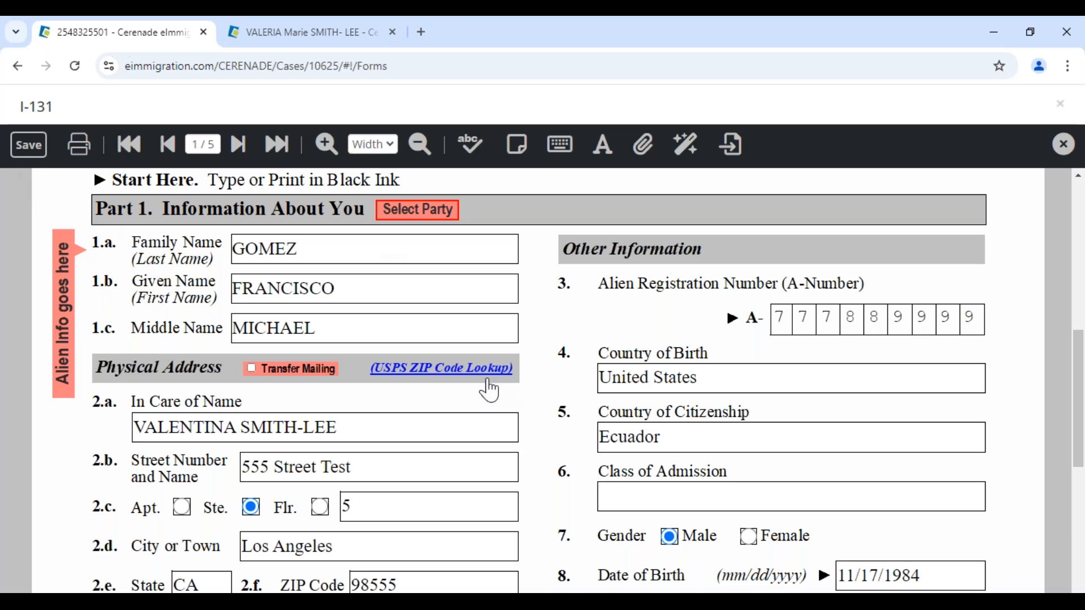
- On page 2 of the I-131, fill the beneficiary section with the son's contact details
scroll(487, 387, "down", 5)
scroll(368, 311, "up", 8)
scroll(368, 311, "down", 3)
left_click(238, 144)
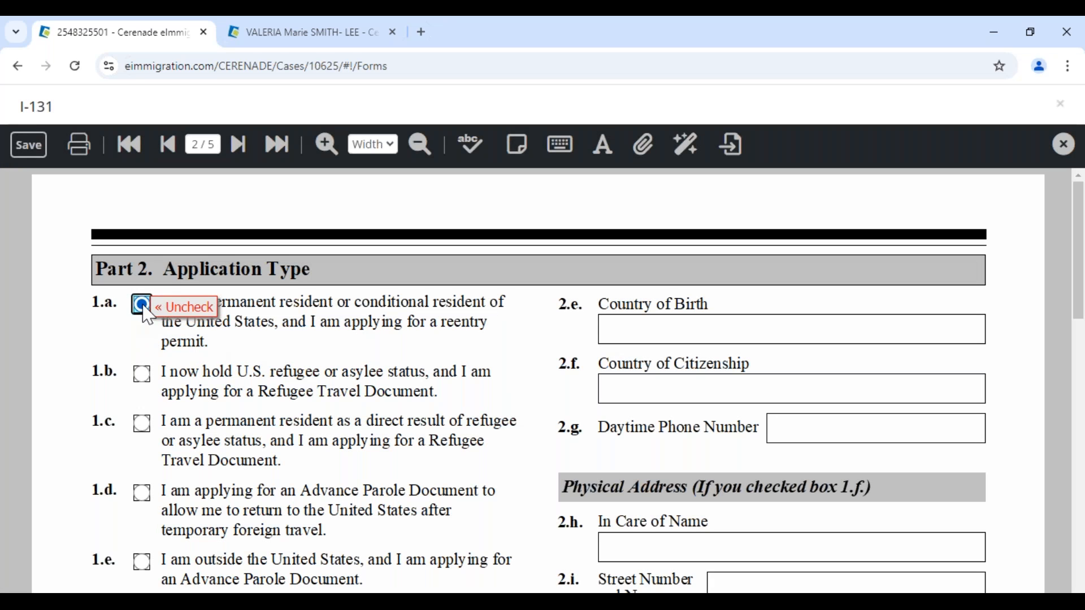
scroll(192, 409, "down", 3)
scroll(215, 417, "down", 4)
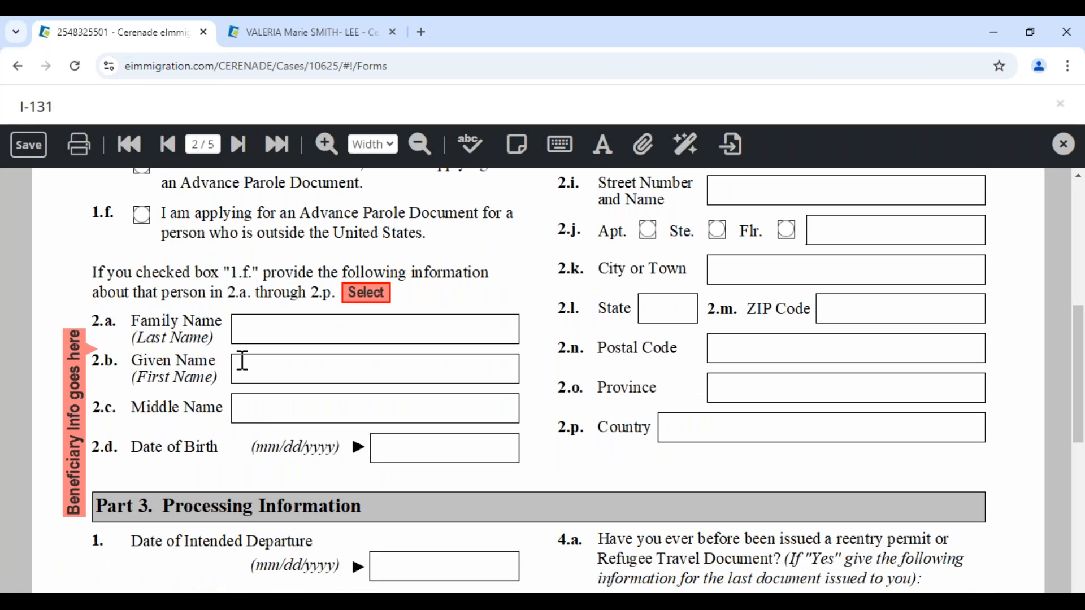
left_click(362, 293)
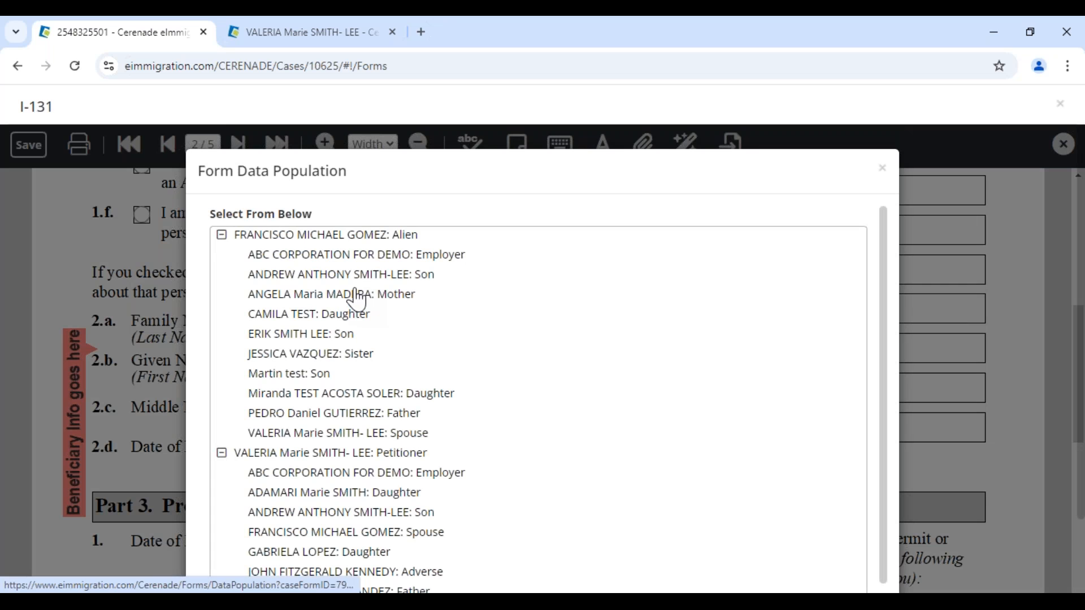
left_click(288, 275)
scroll(577, 449, "down", 4)
scroll(576, 449, "down", 8)
scroll(242, 346, "up", 3)
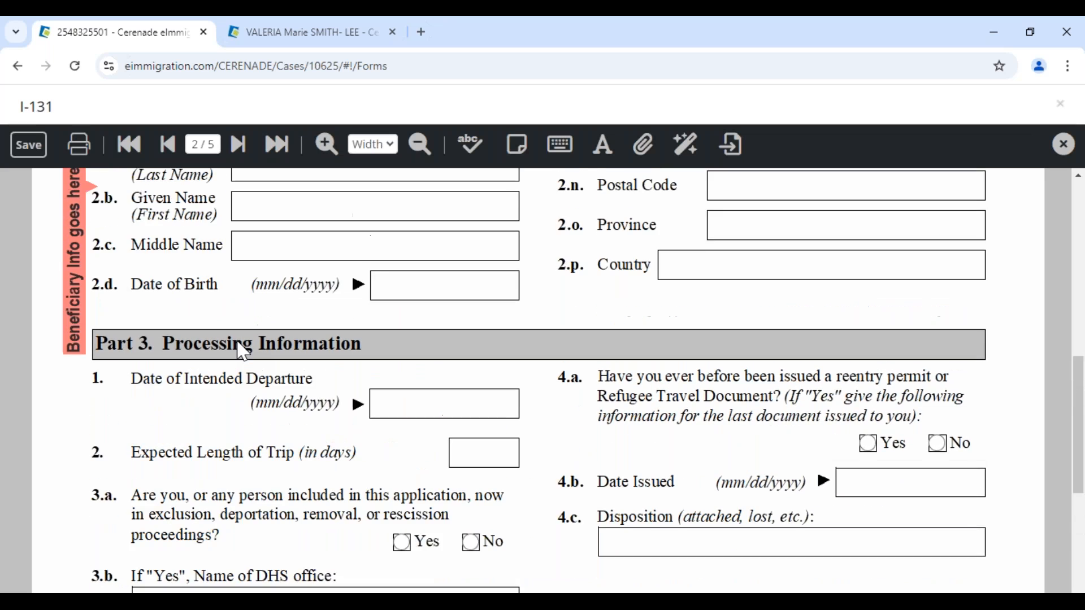
scroll(238, 348, "up", 4)
scroll(166, 327, "up", 3)
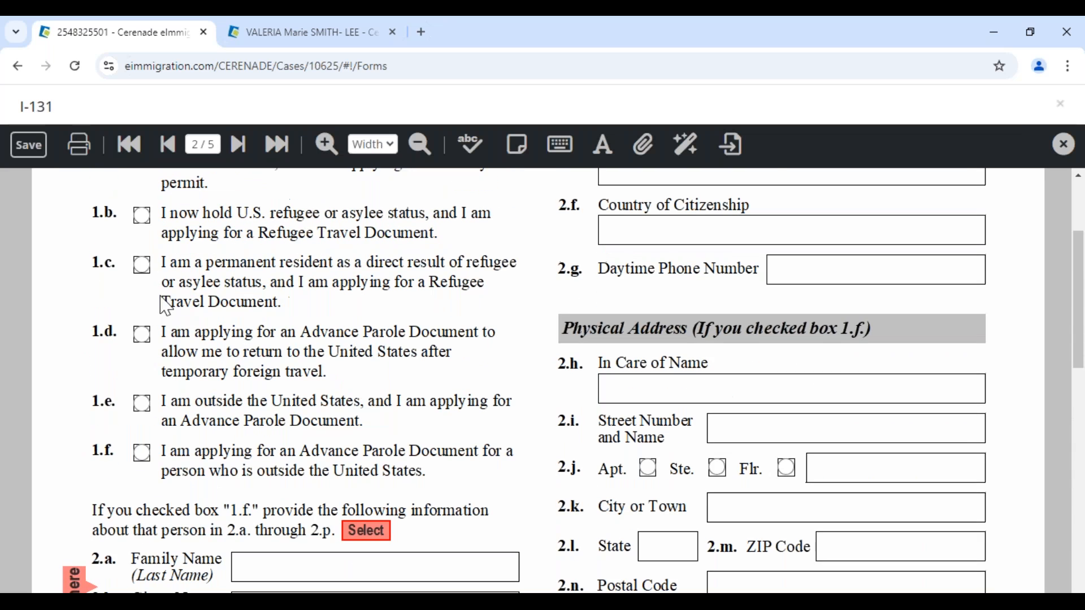
- On page 3, enter test text in the consulate city and 6.b Country fields, then save the I-131
left_click(238, 144)
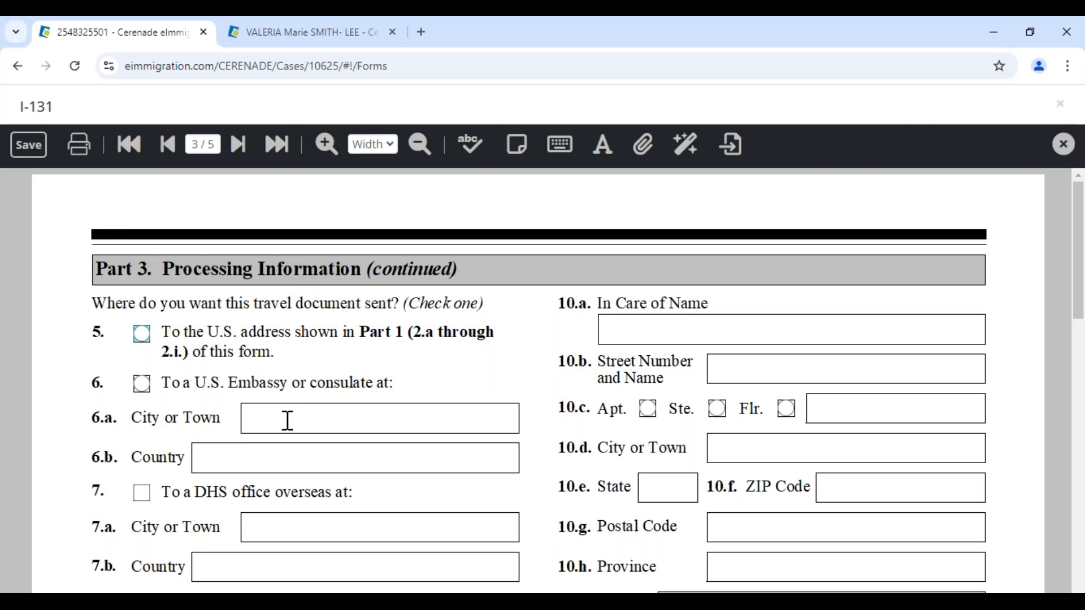
left_click(287, 421)
type("XCVXCVXCVCXVX")
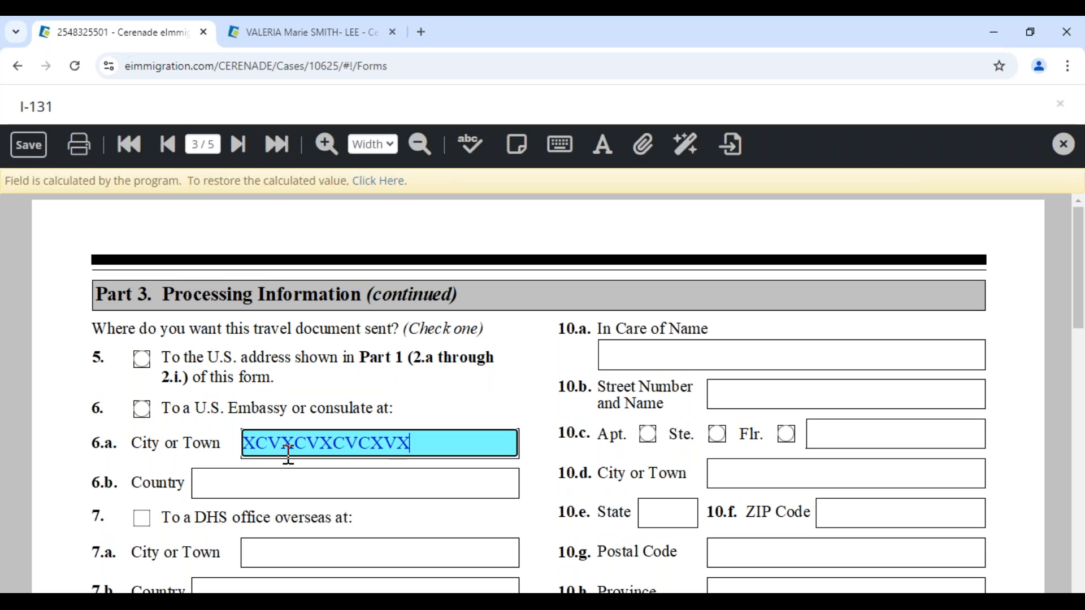
key("Tab")
type("XCVXCVX")
left_click(28, 144)
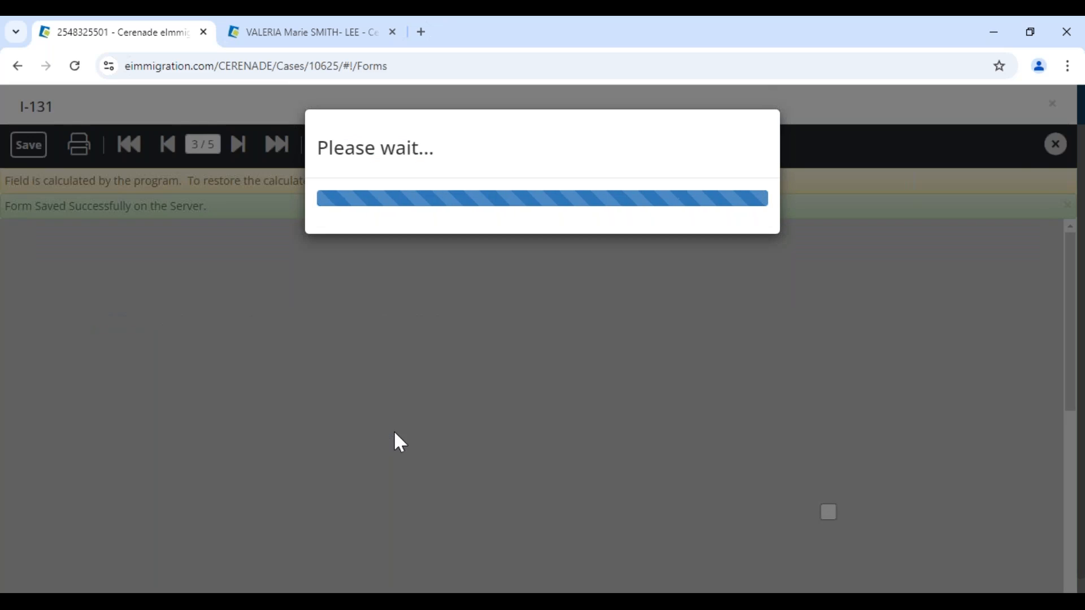
scroll(481, 446, "down", 10)
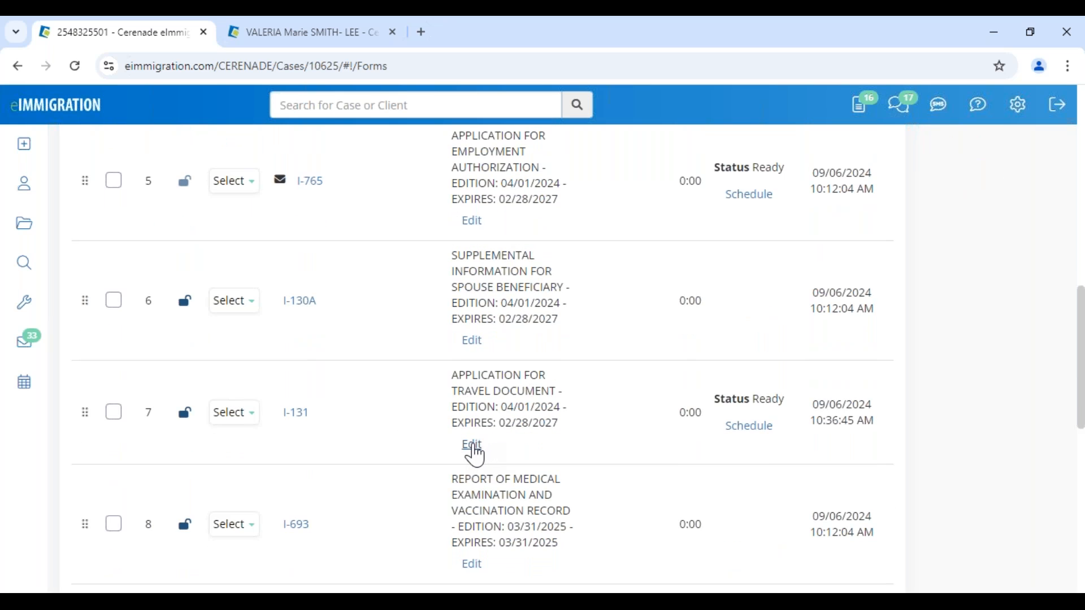
scroll(475, 452, "up", 10)
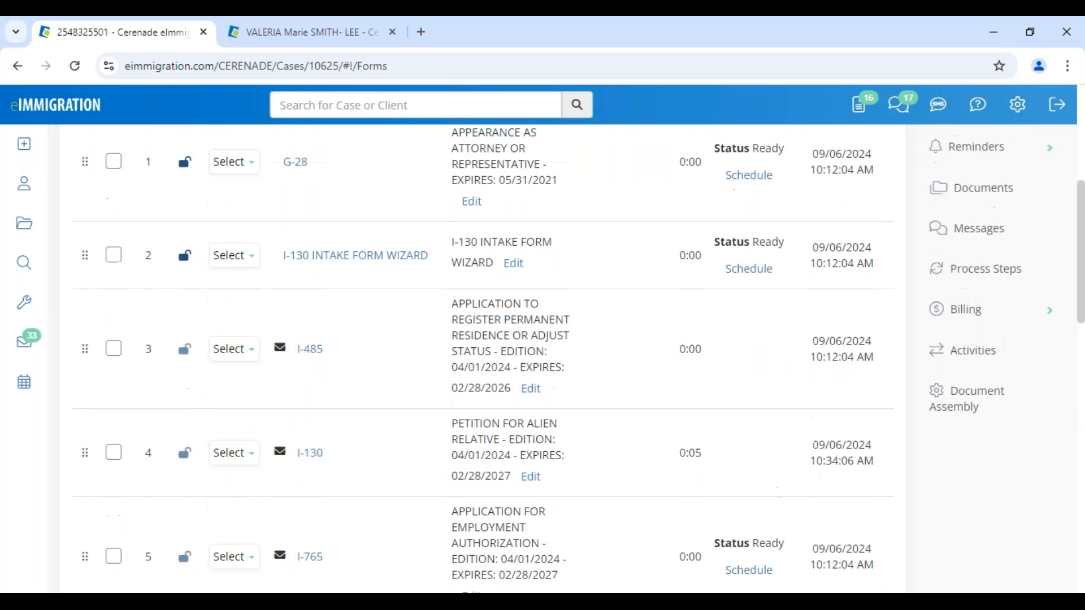
scroll(478, 440, "down", 10)
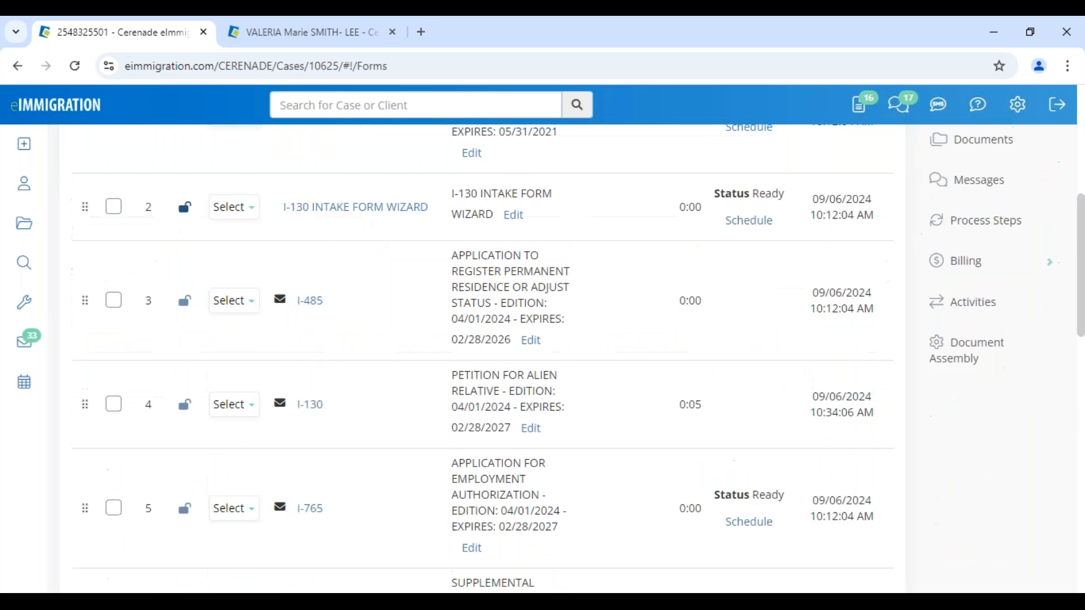
scroll(485, 463, "down", 1)
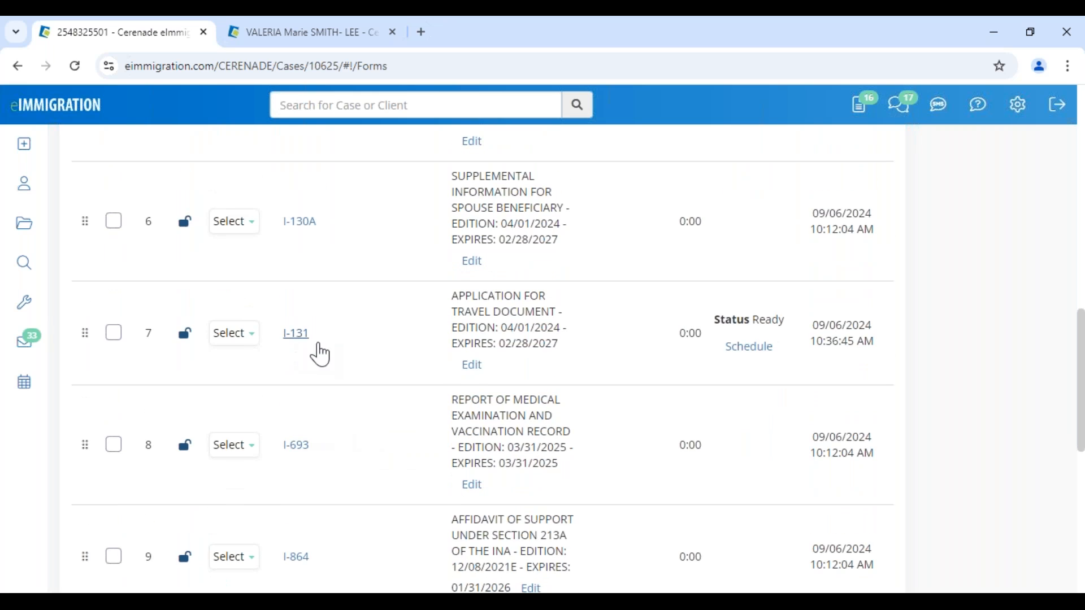
- Set the I-131 custom description to the original applicant's name in possessive form and save it
left_click(473, 367)
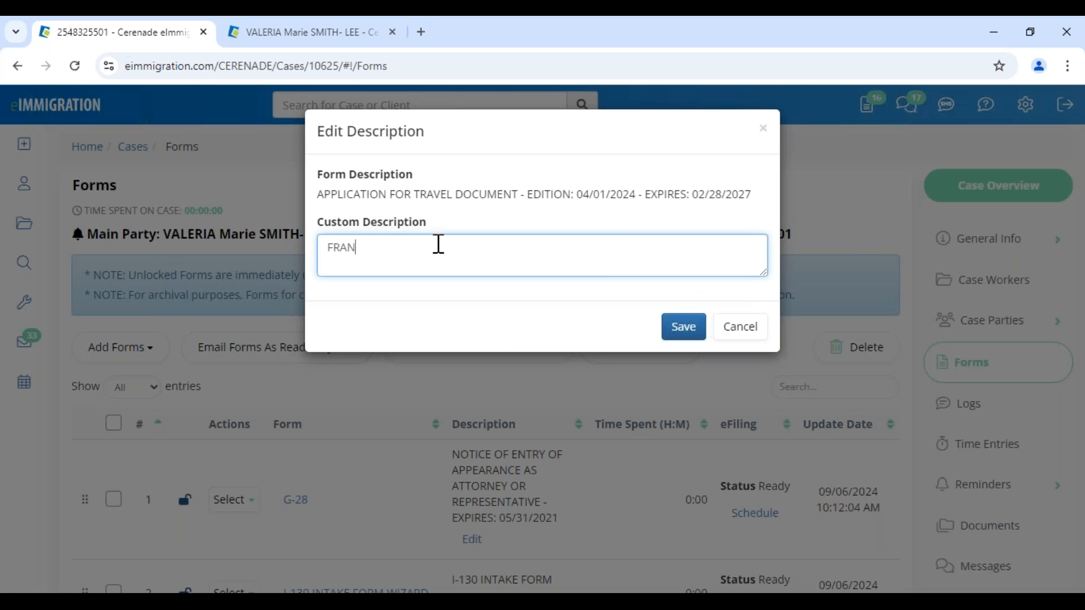
type("FRANCISCO'S")
left_click(681, 329)
- Copy the I-131 form using the Select > Copy action on its row
scroll(432, 491, "down", 10)
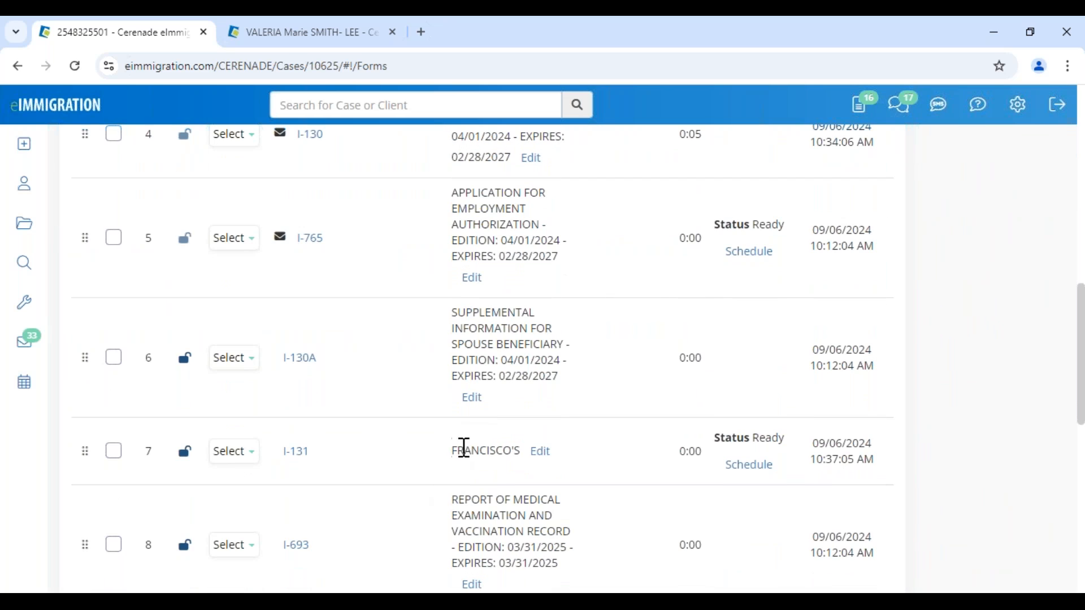
left_click(241, 455)
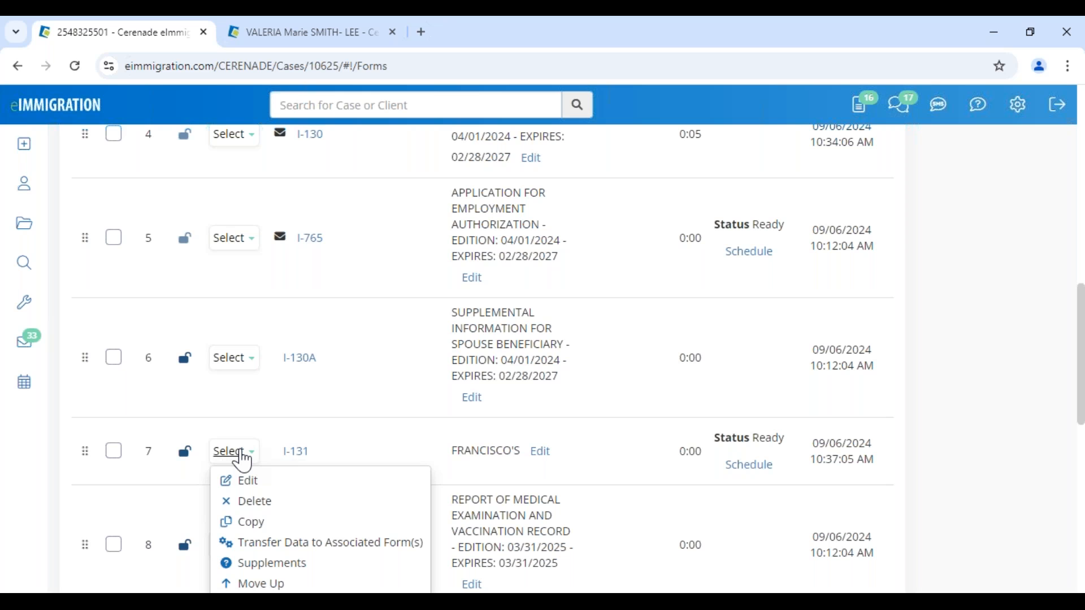
left_click(256, 524)
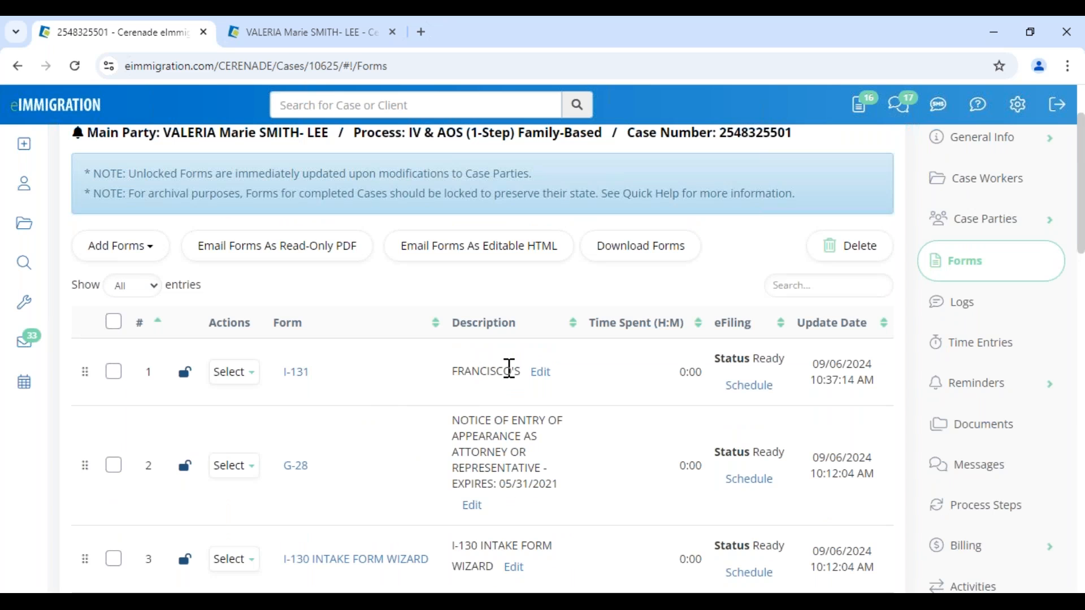
- Open the copied I-131 and replace the Part 1 alien and all members with the son
left_click(299, 372)
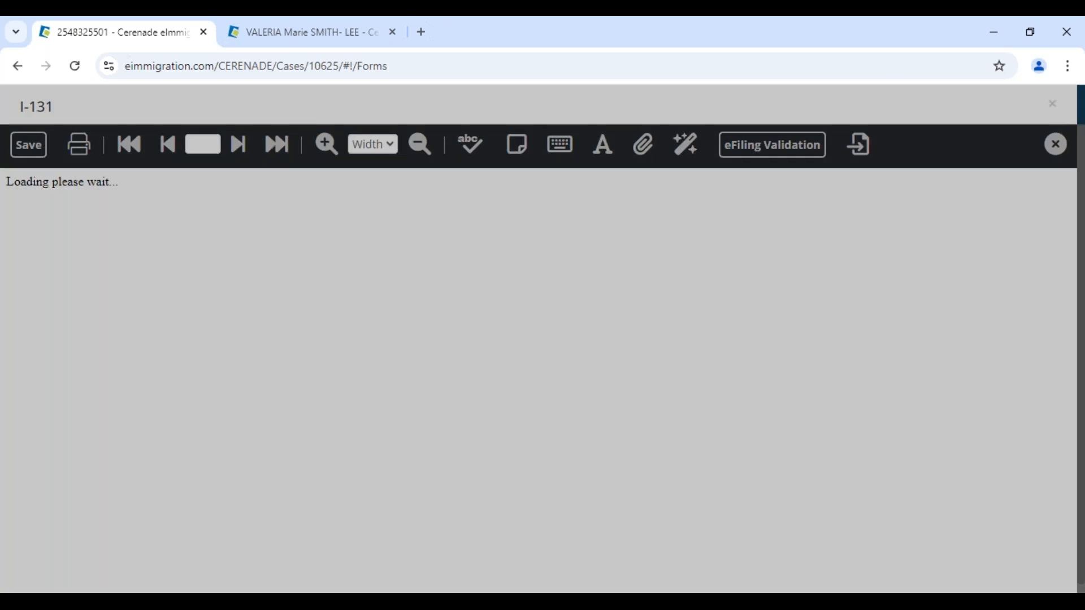
scroll(360, 406, "down", 7)
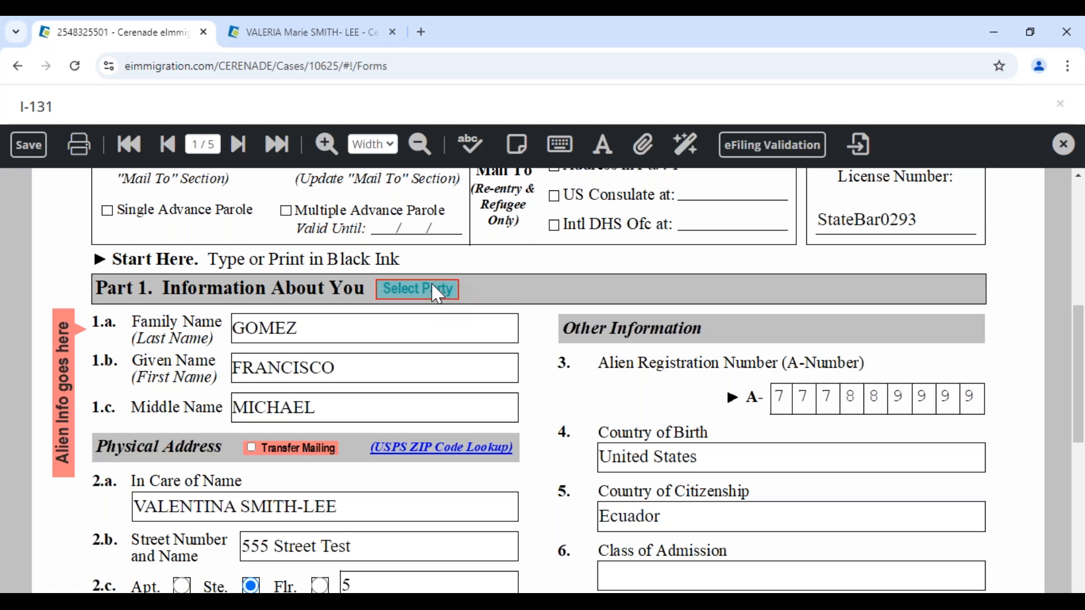
left_click(437, 292)
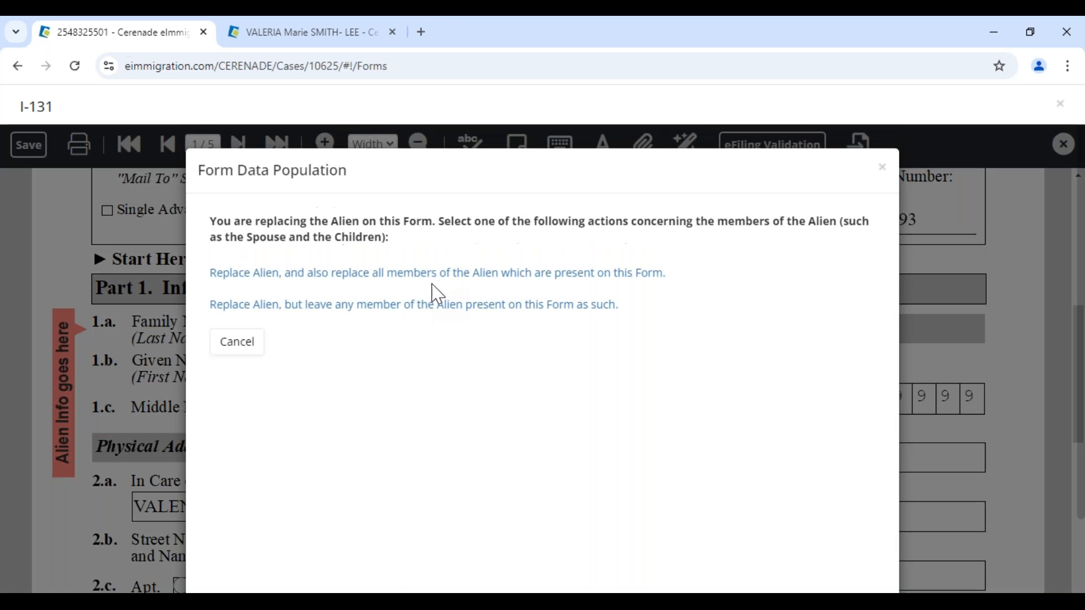
left_click(233, 273)
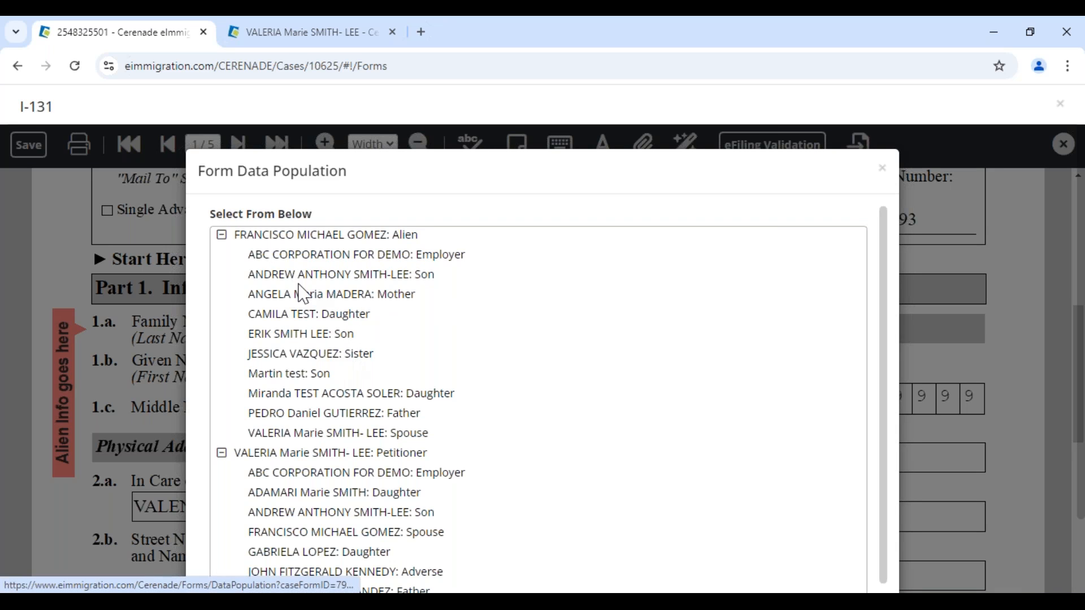
scroll(302, 384, "down", 3)
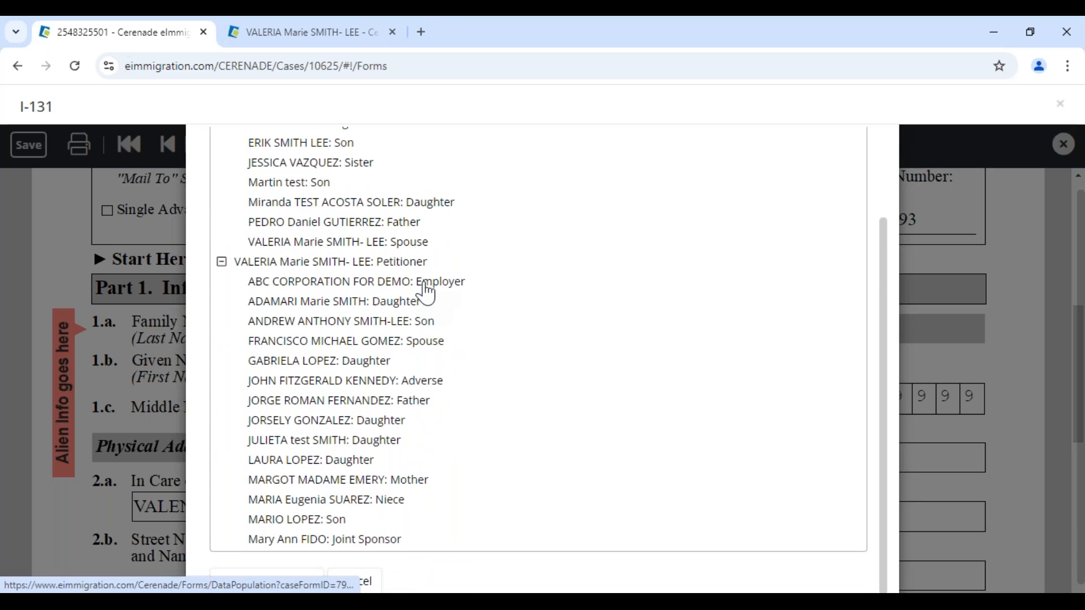
scroll(339, 336, "up", 2)
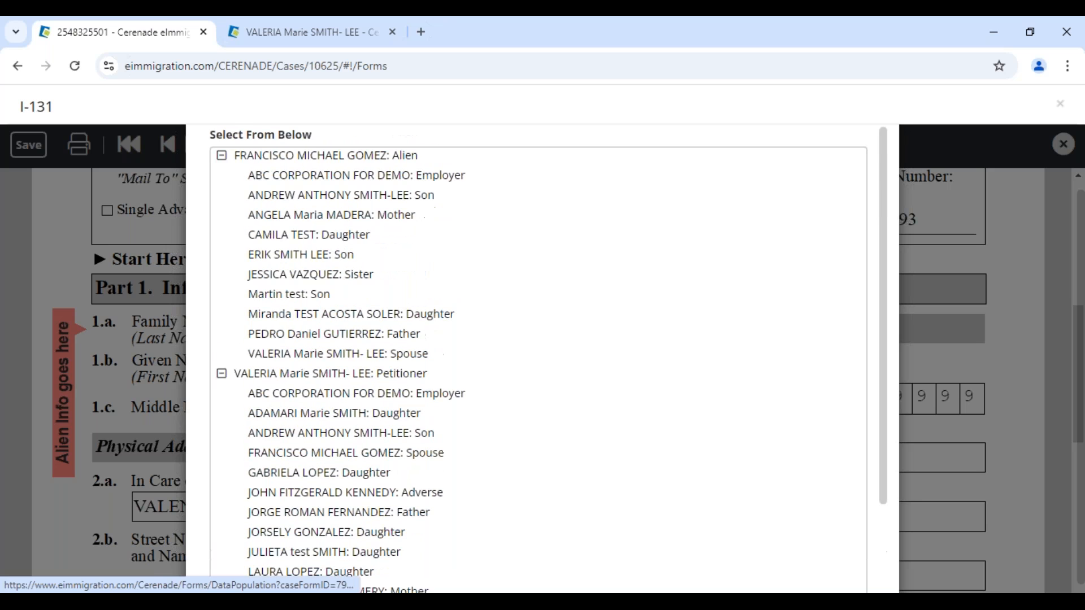
left_click(289, 199)
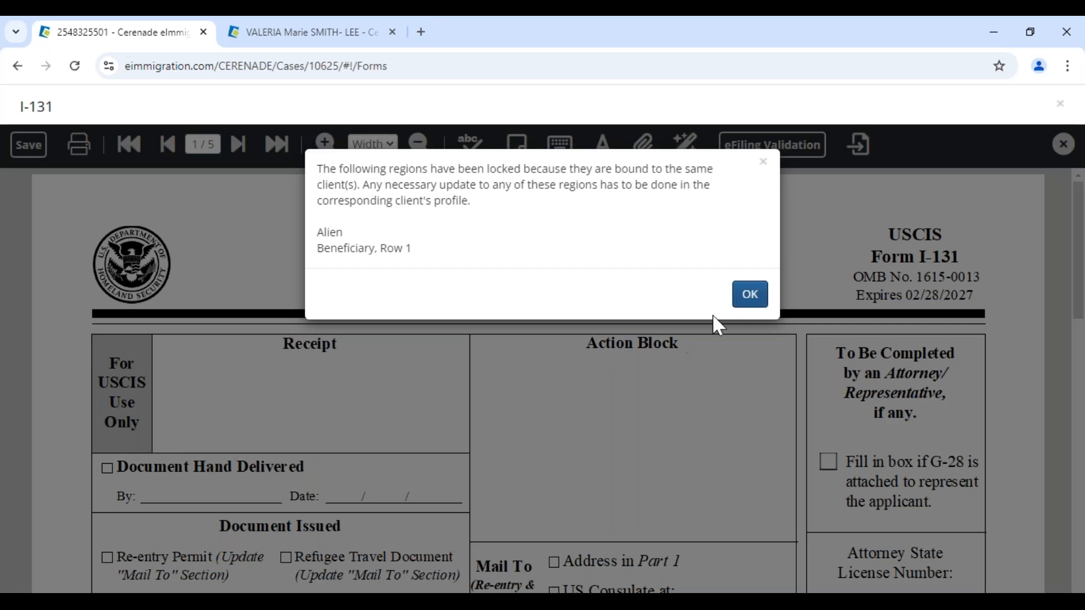
left_click(750, 294)
- Check the new given name, save the I-131 and close it back to the Forms list
scroll(448, 448, "down", 7)
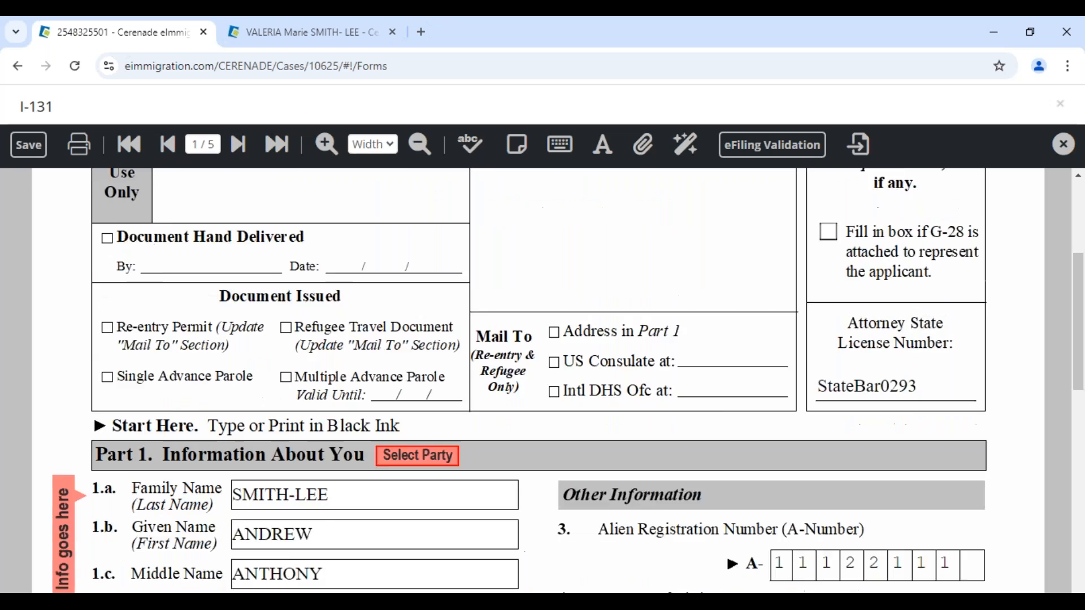
left_click(335, 290)
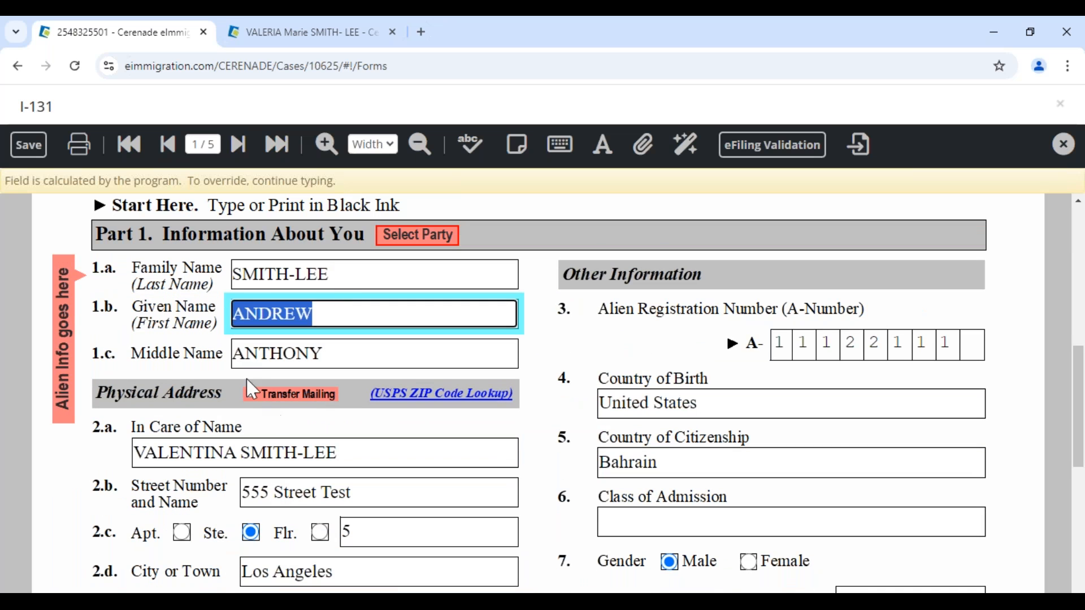
scroll(149, 284, "up", 5)
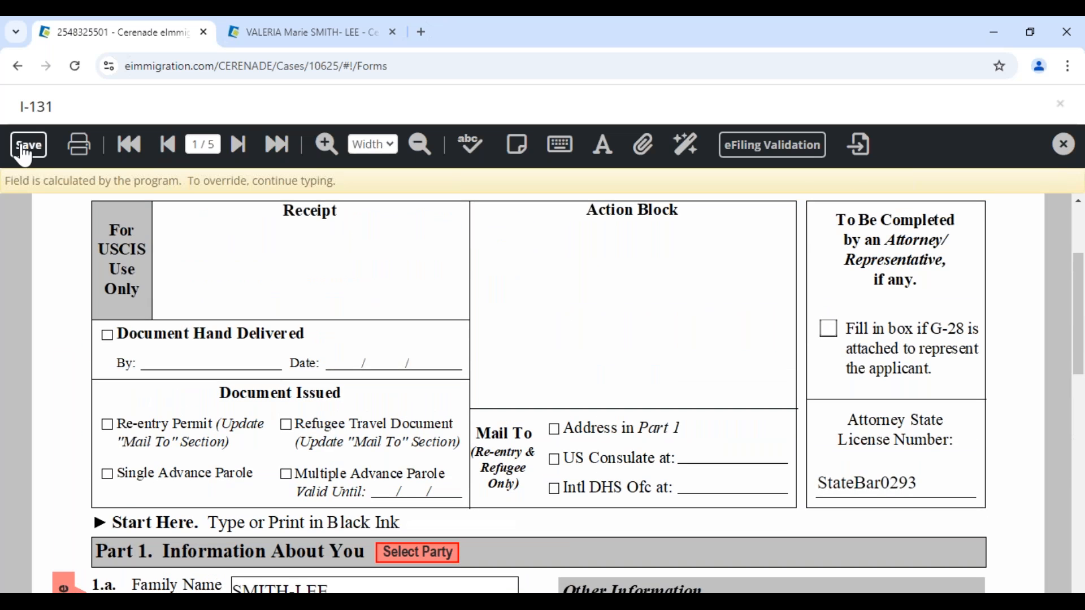
left_click(28, 145)
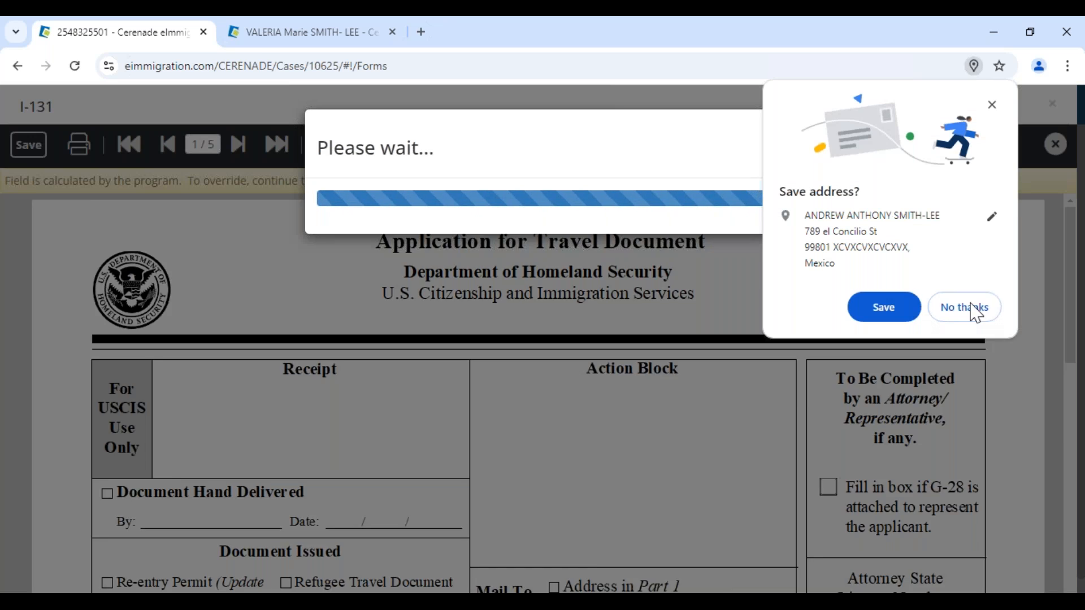
left_click(968, 308)
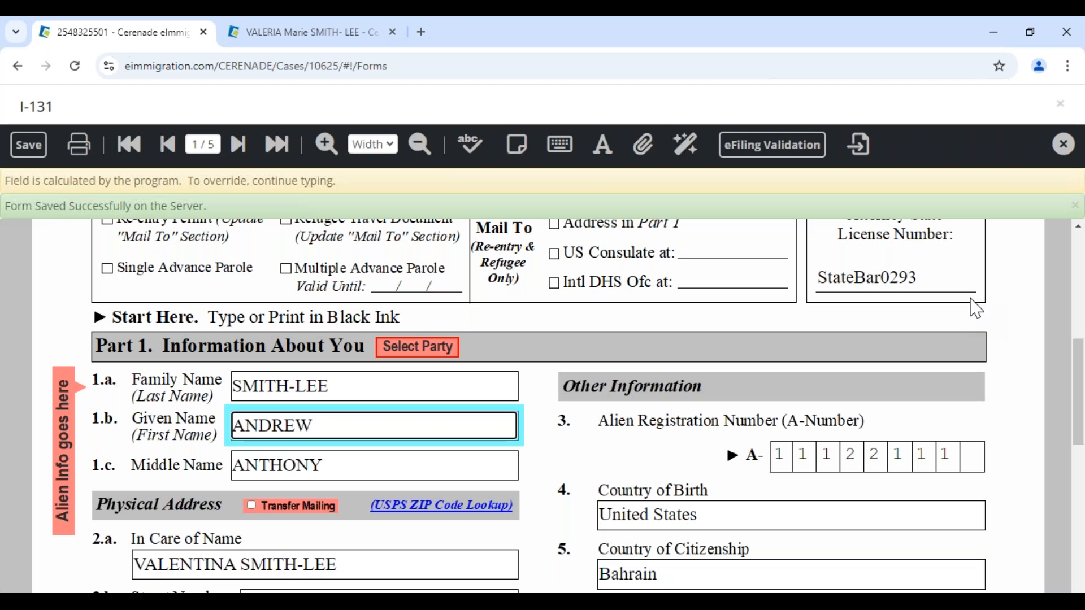
left_click(1063, 148)
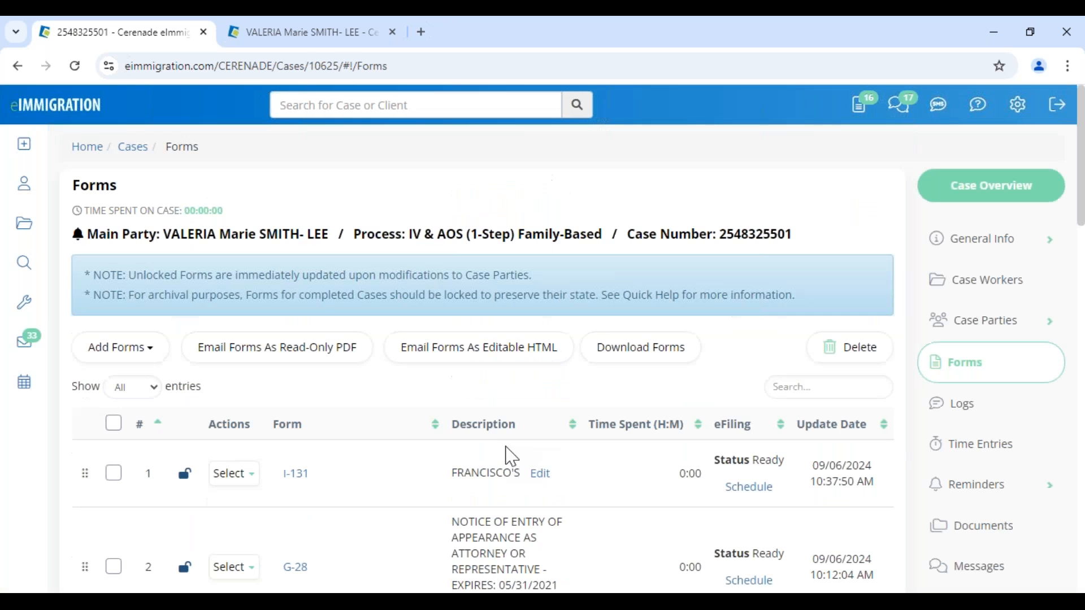
- Change the copied I-131's description to the son's name and save, then switch to the client portal
left_click(541, 473)
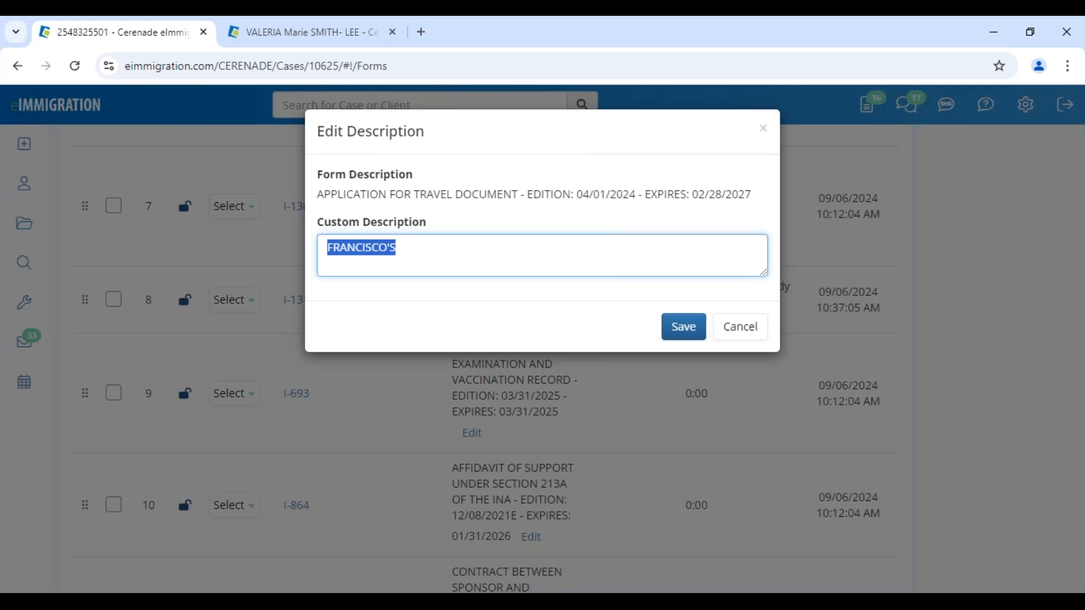
type("ANDREW")
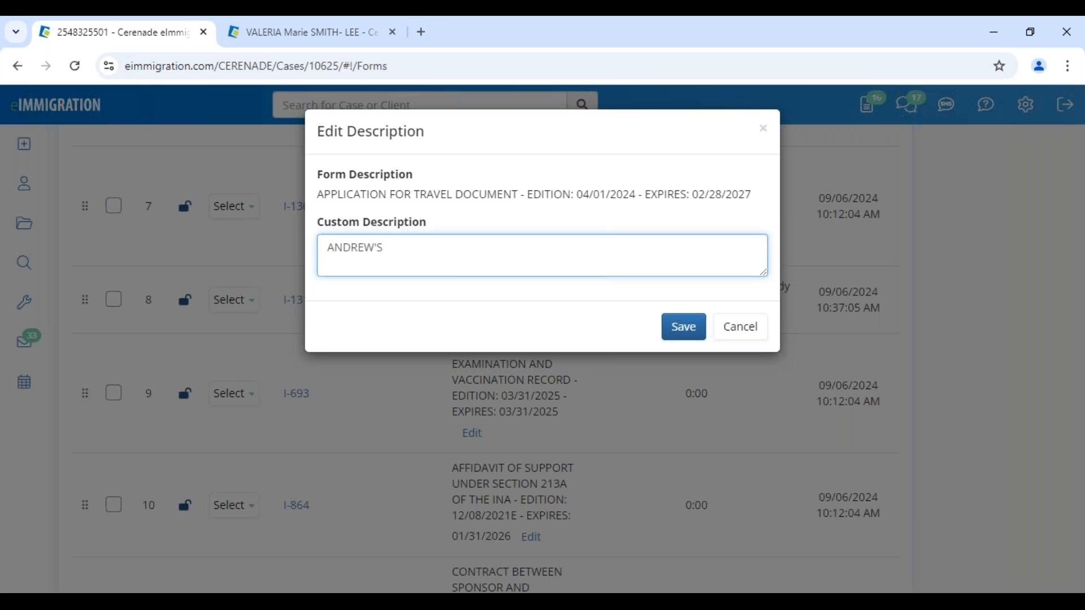
left_click(693, 335)
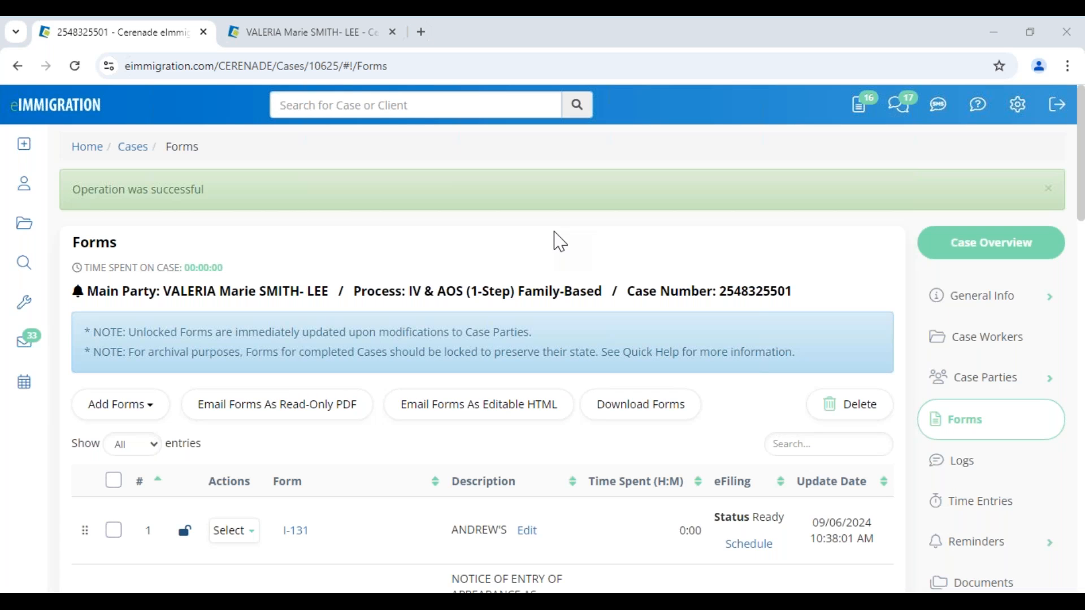
mouse_move(225, 590)
left_click(226, 551)
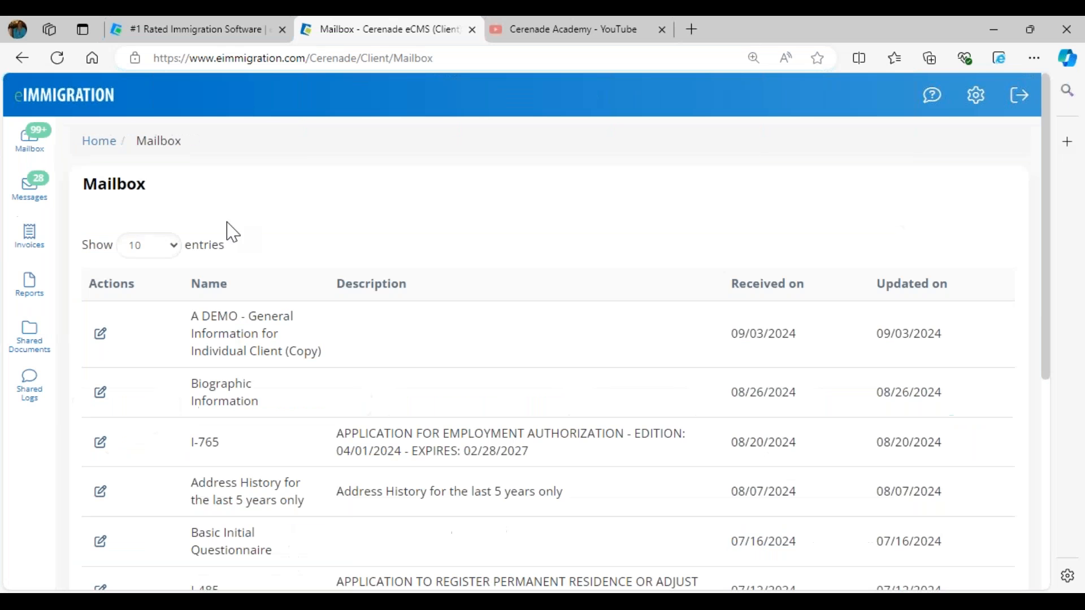
- From the client portal mailbox, open the I-130 form
left_click(85, 106)
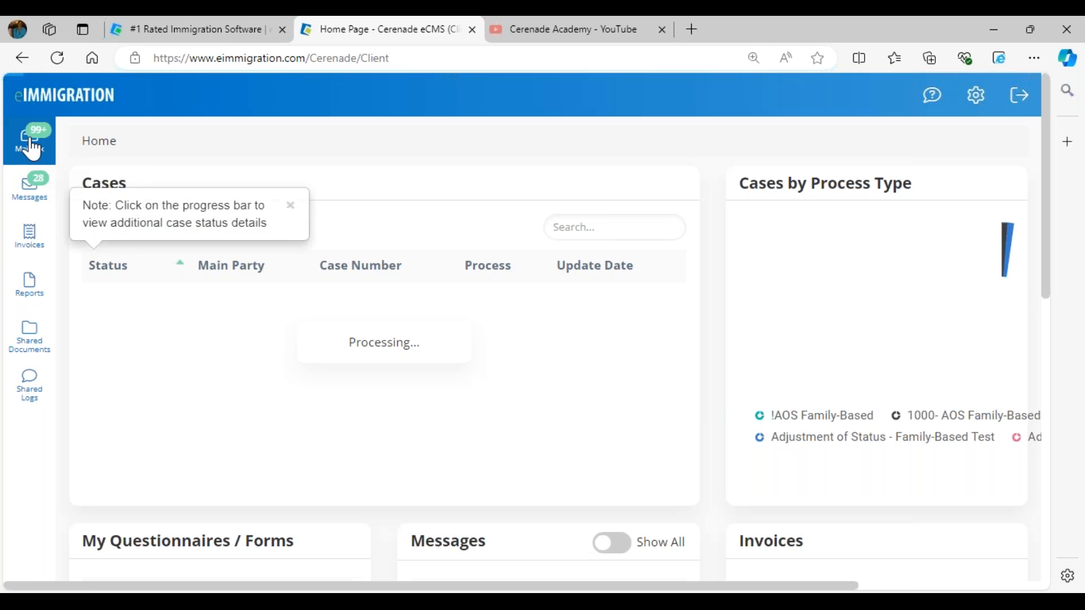
left_click(28, 138)
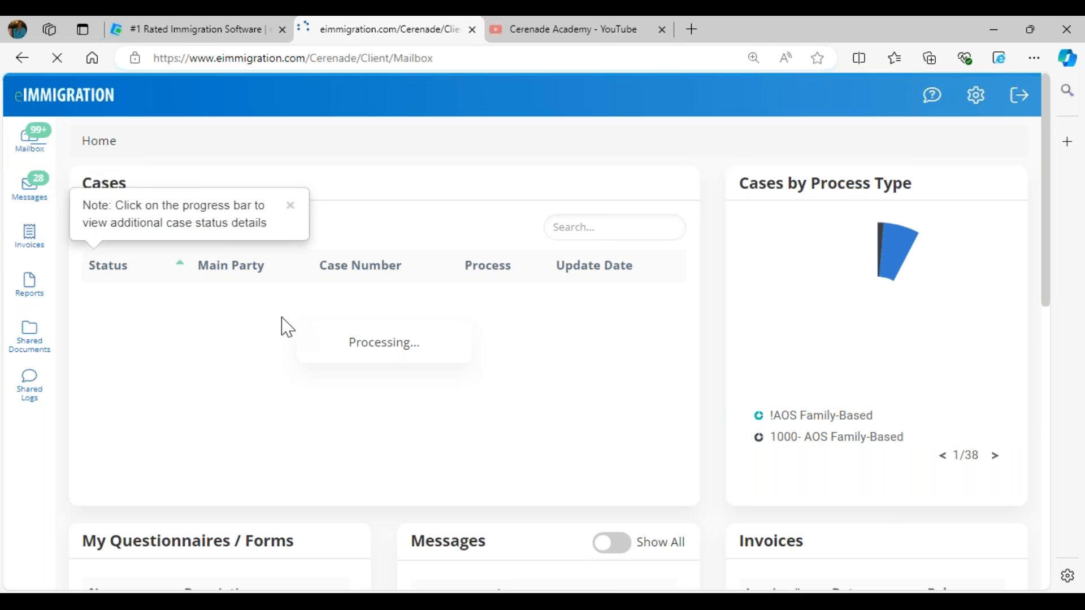
left_click_drag(207, 324, 221, 325)
left_click_drag(193, 375, 220, 376)
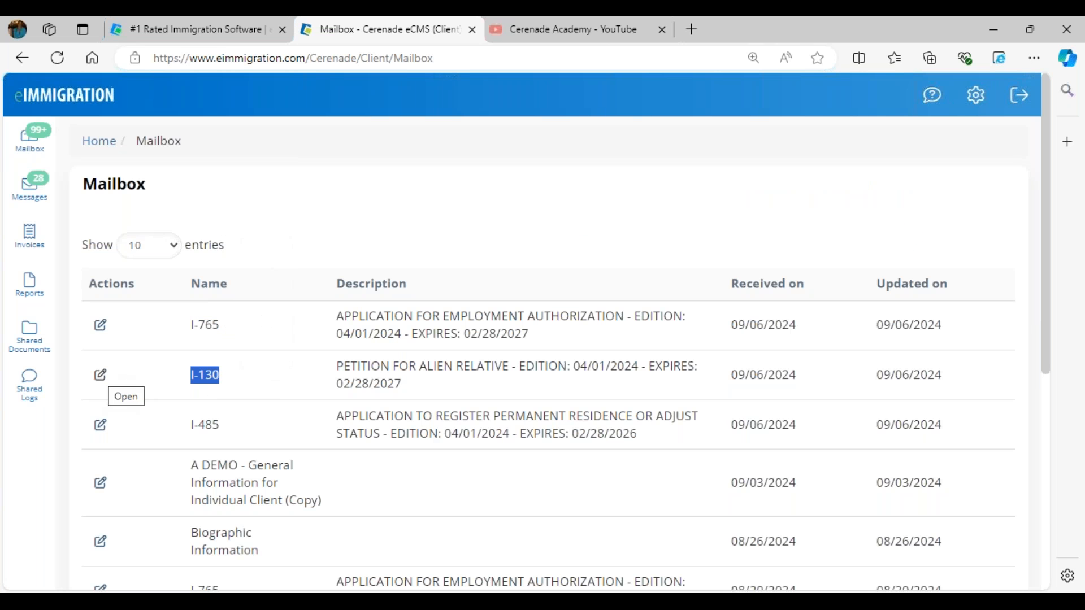
left_click(100, 375)
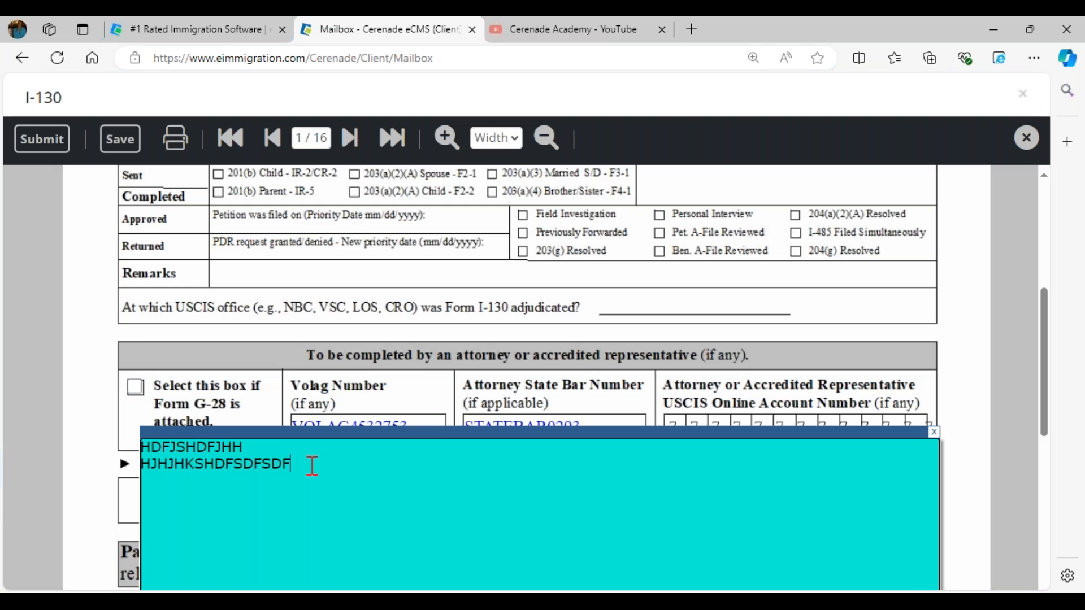
- Add a new line 'SD' to the page-1 note and advance the I-130 to page 2
left_click_drag(312, 466, 108, 445)
scroll(339, 450, "down", 5)
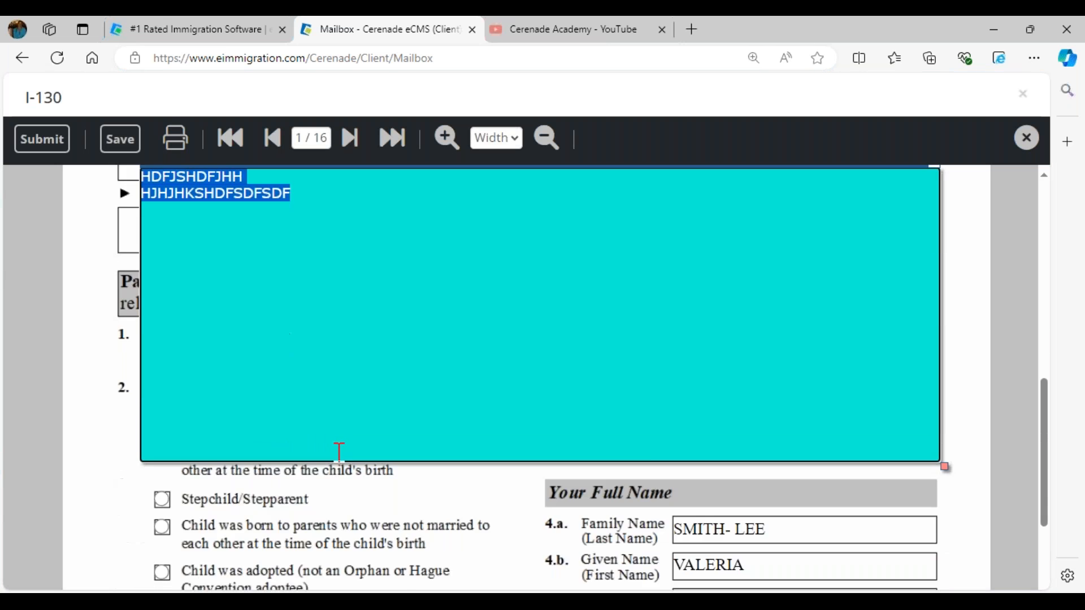
scroll(339, 450, "up", 5)
left_click(364, 433)
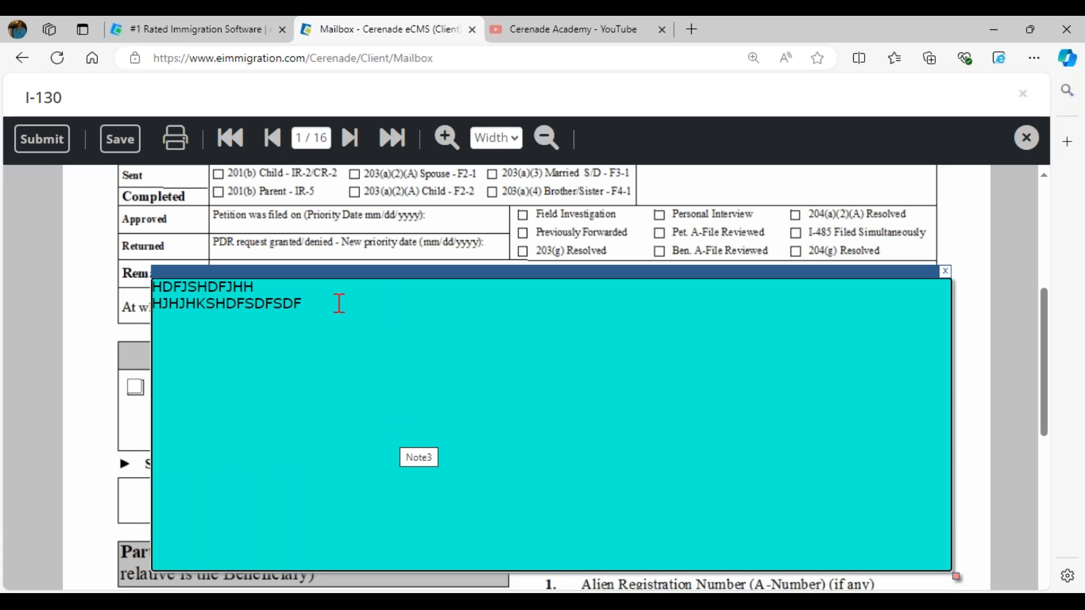
key("Return")
type("SDFSDNDG")
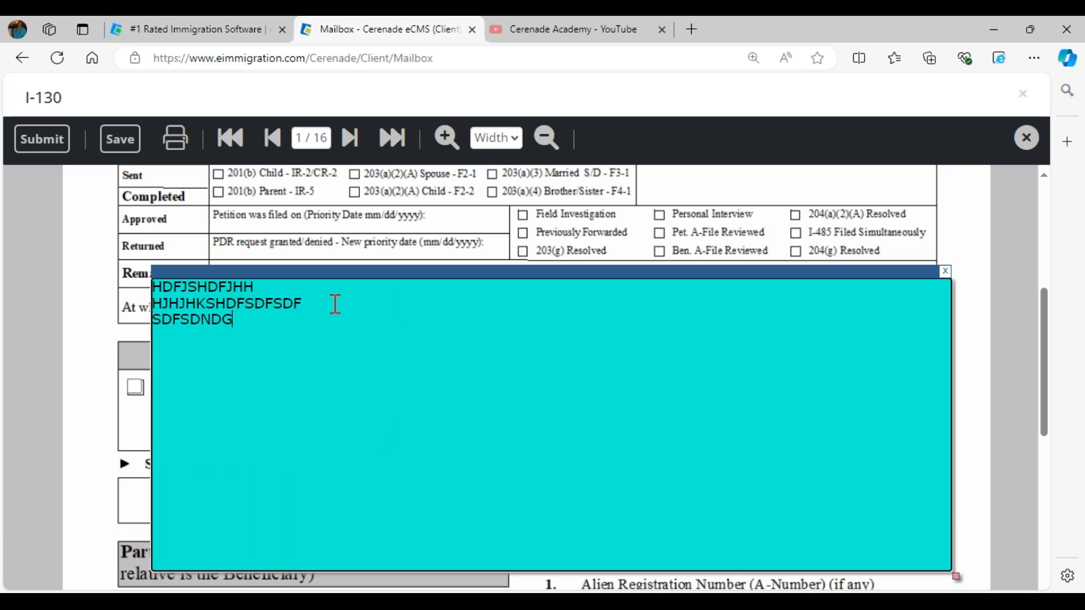
left_click(350, 138)
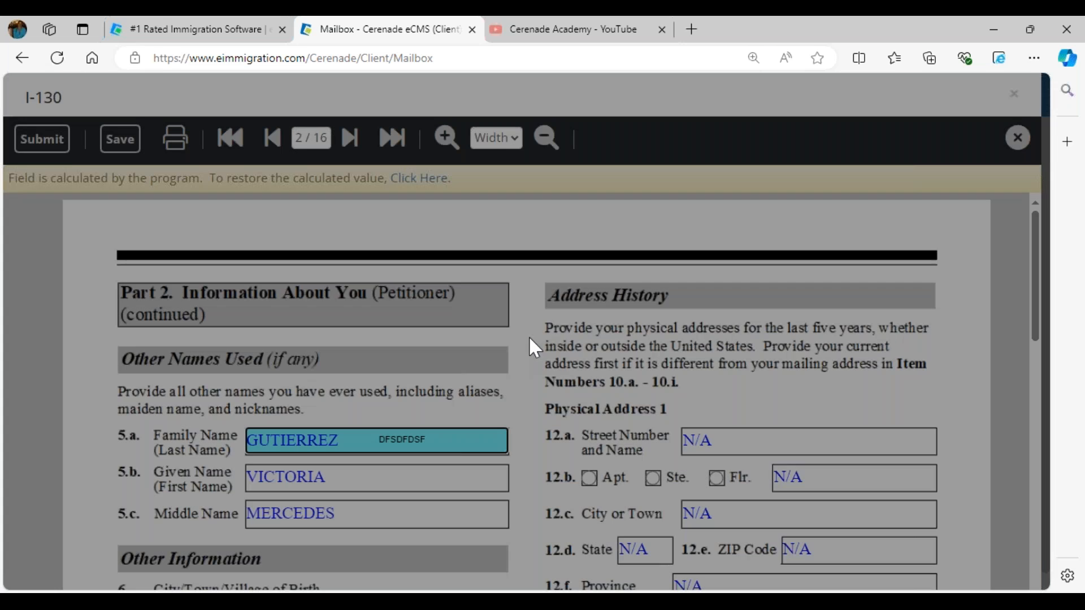
scroll(528, 336, "down", 7)
left_click_drag(761, 283, 545, 277)
- Change the note's reply to 'NO, IT IS 1985 - CLIENT' and the Date of Birth to 05/12/1985
left_click(615, 280)
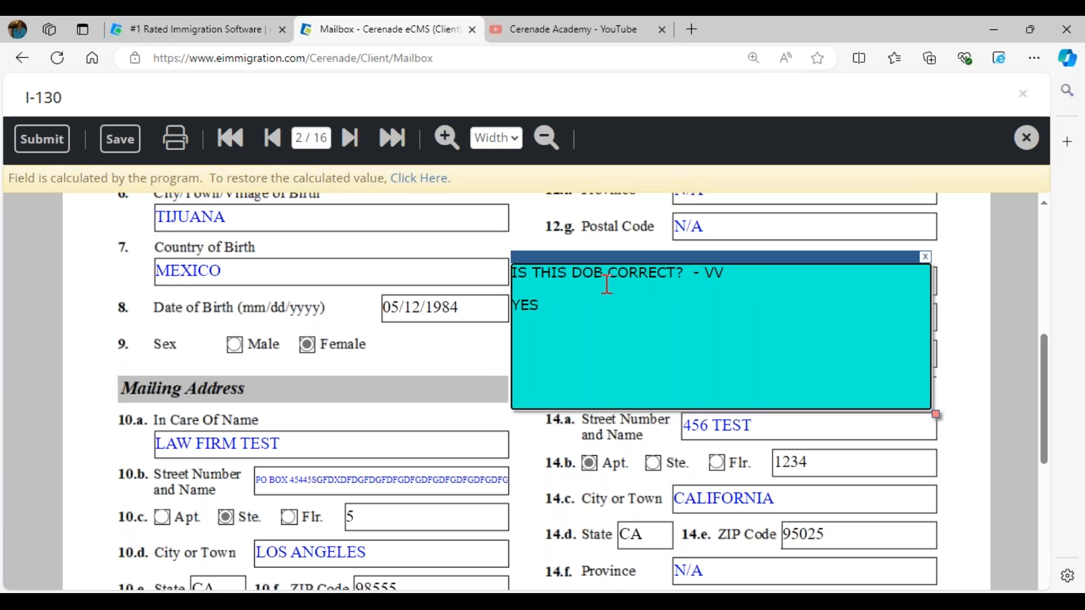
triple_click(607, 284)
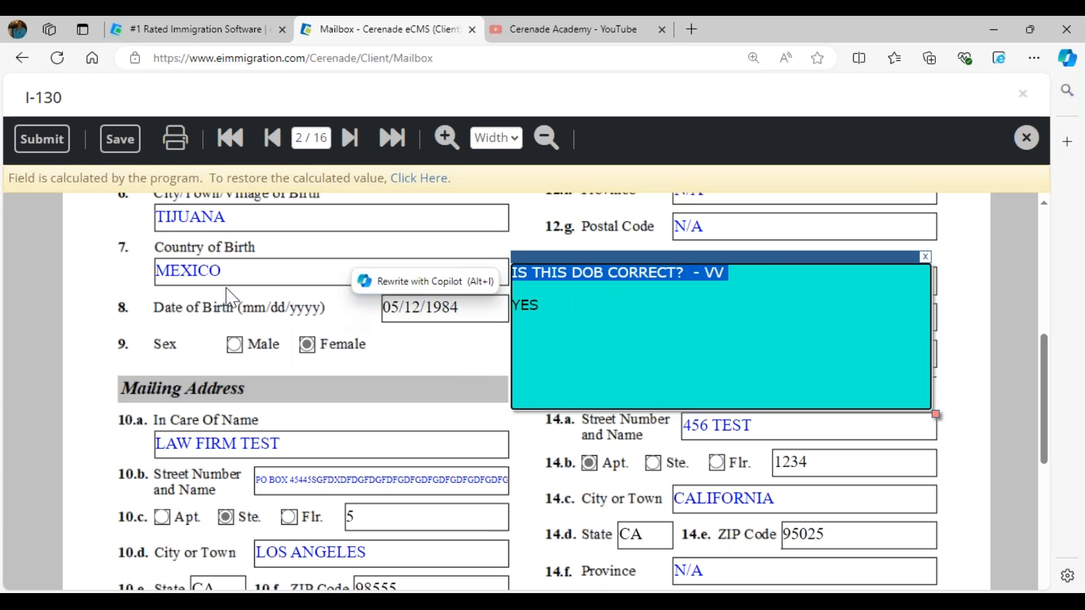
left_click_drag(558, 304, 517, 308)
type("NO")
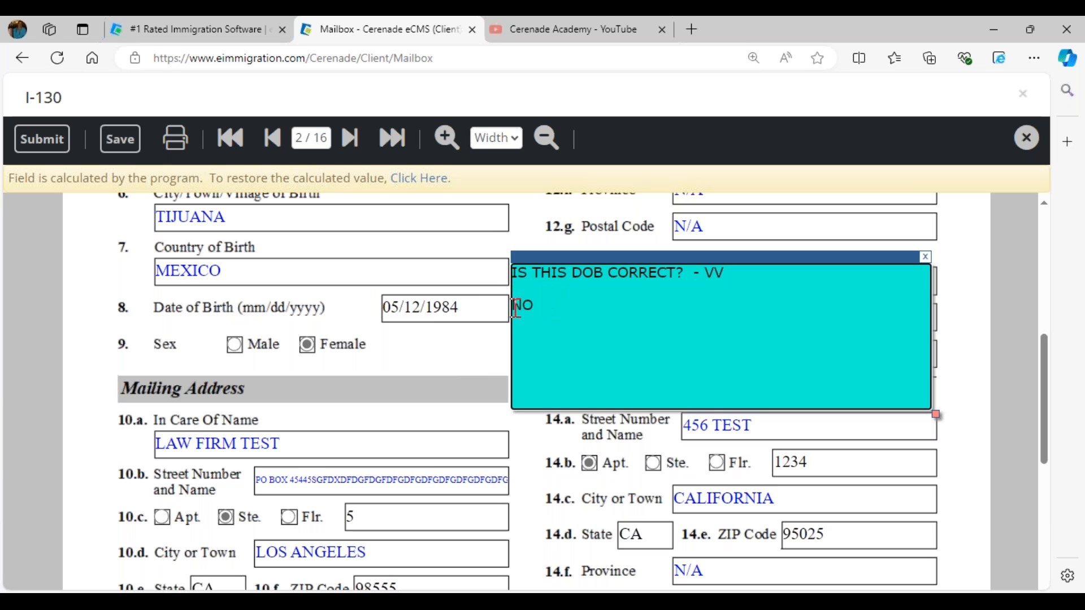
left_click(476, 306)
key("BackSpace")
type("5")
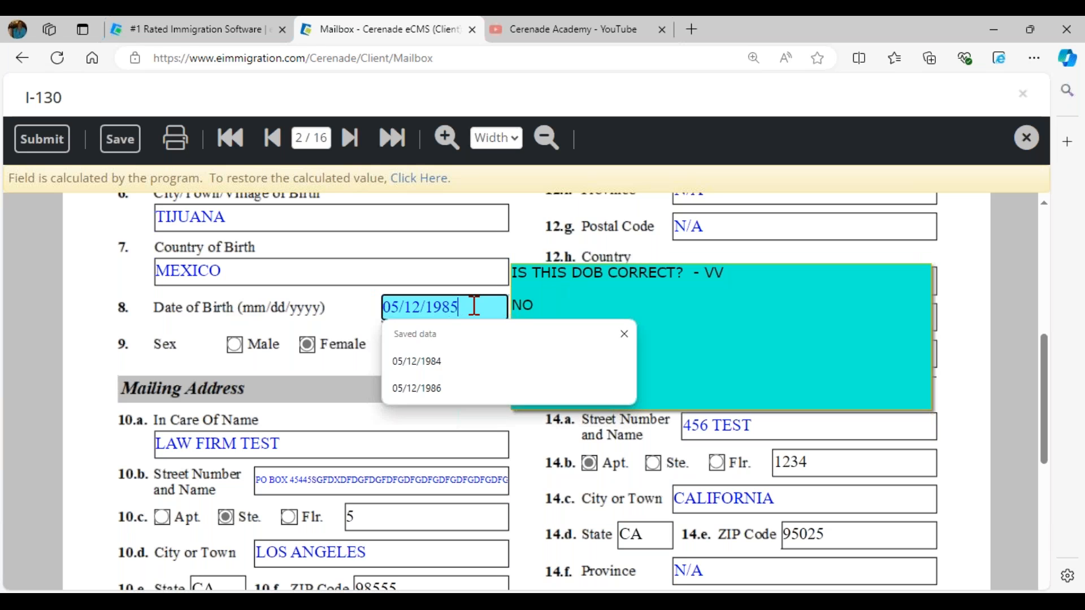
left_click(606, 312)
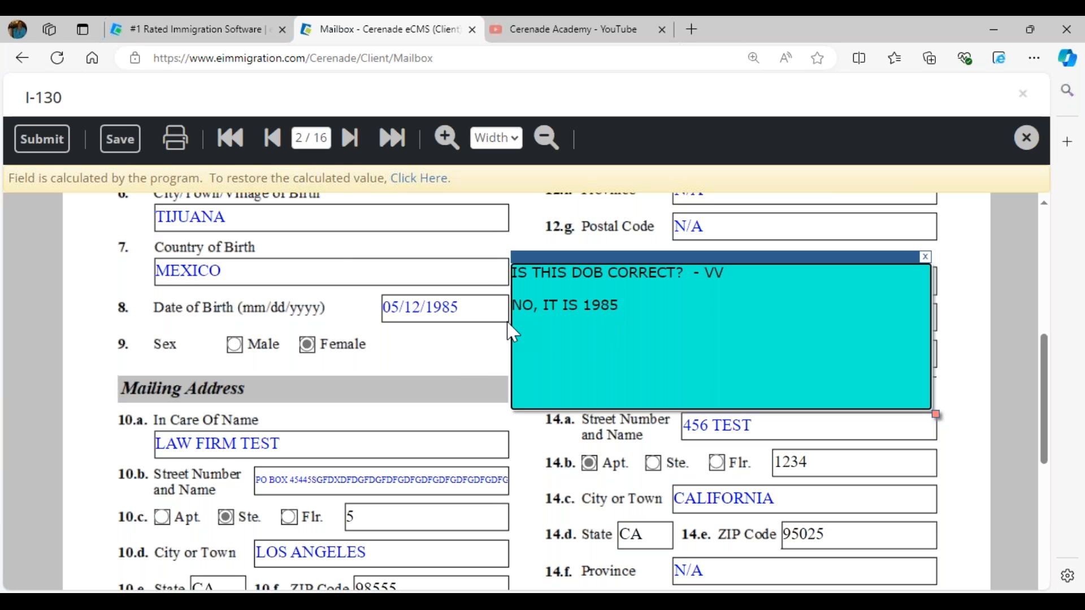
type("- CLIENT")
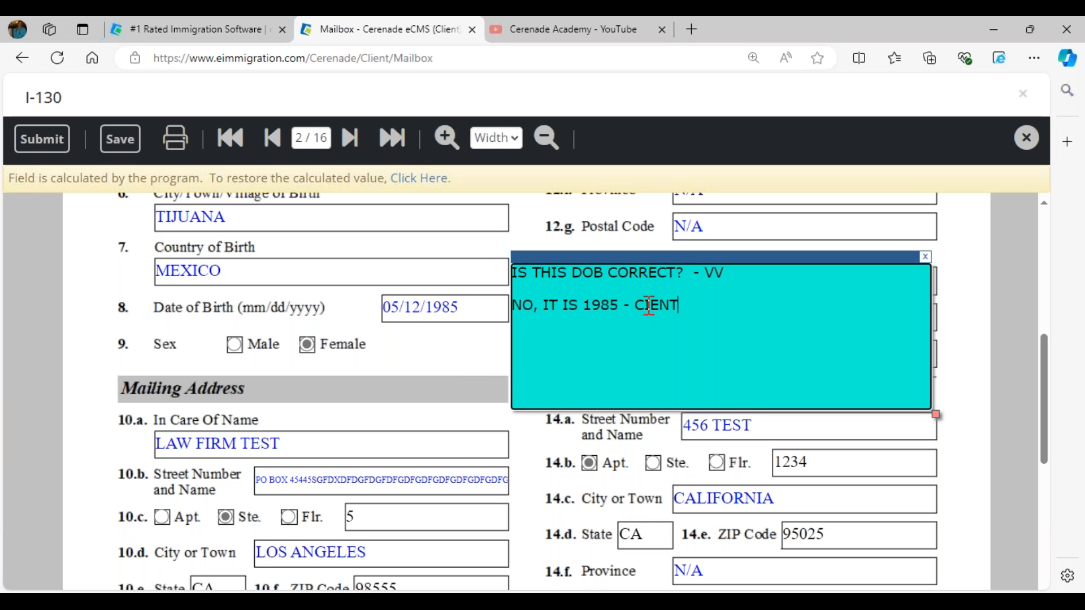
left_click(644, 306)
type("L")
- Submit the I-130, dismiss the follow-up prompts, and return to the firm's home dashboard
left_click(57, 146)
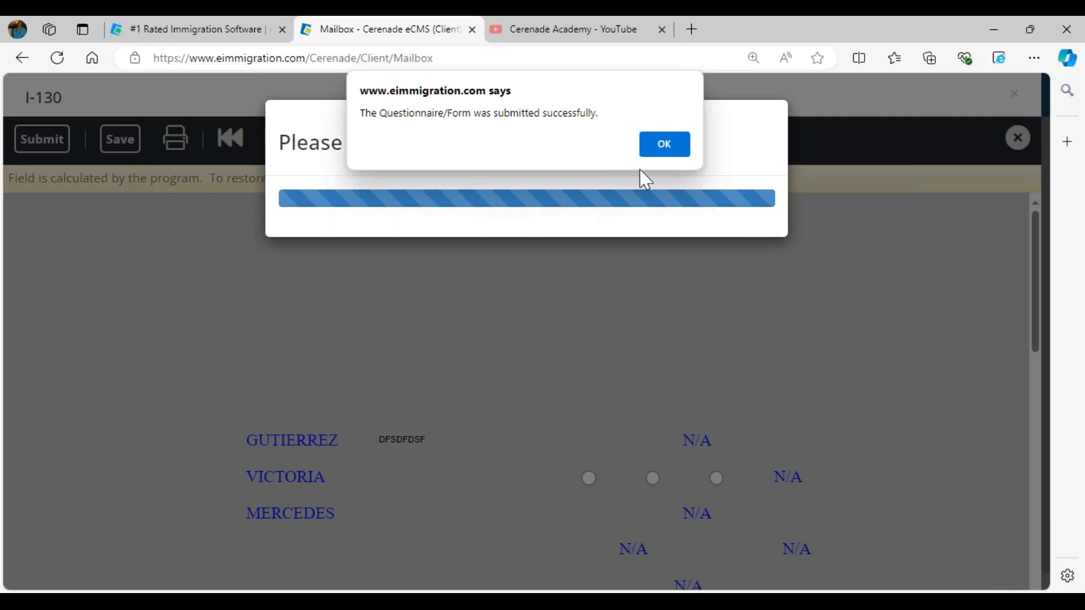
left_click(666, 146)
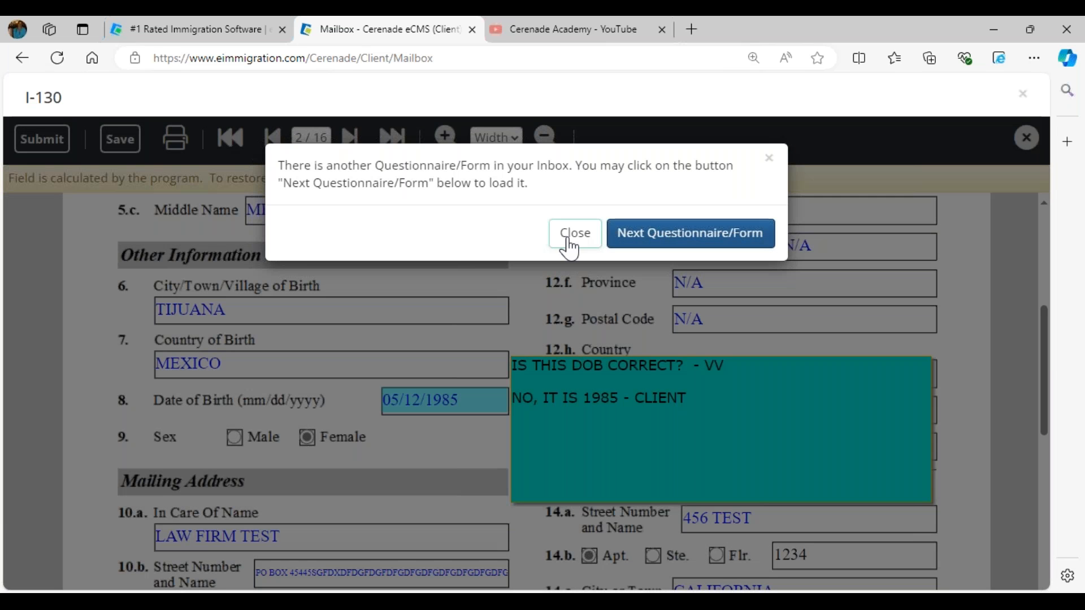
left_click(569, 240)
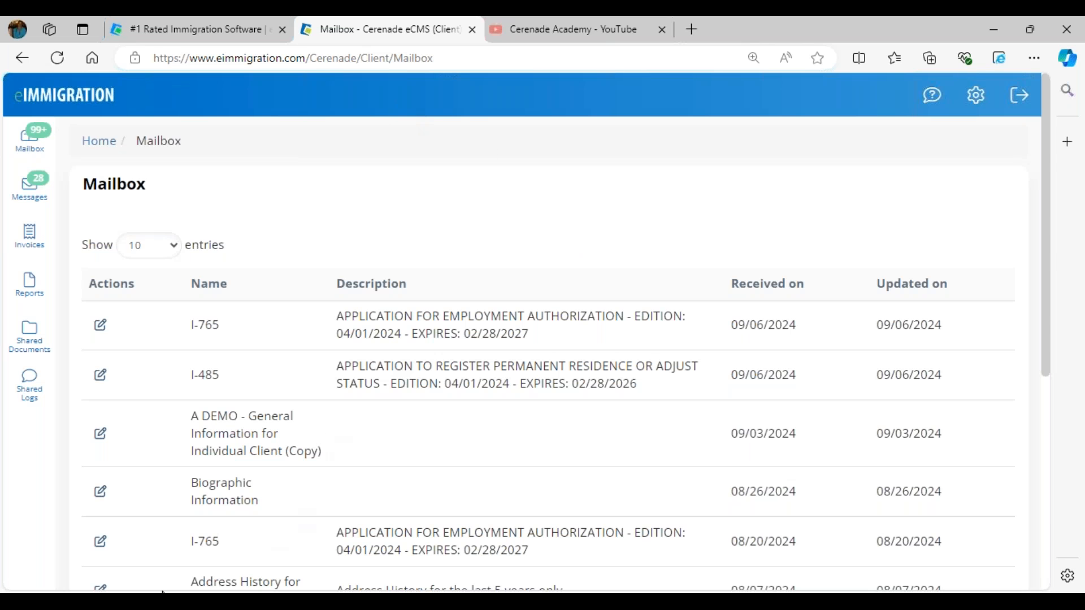
left_click(169, 601)
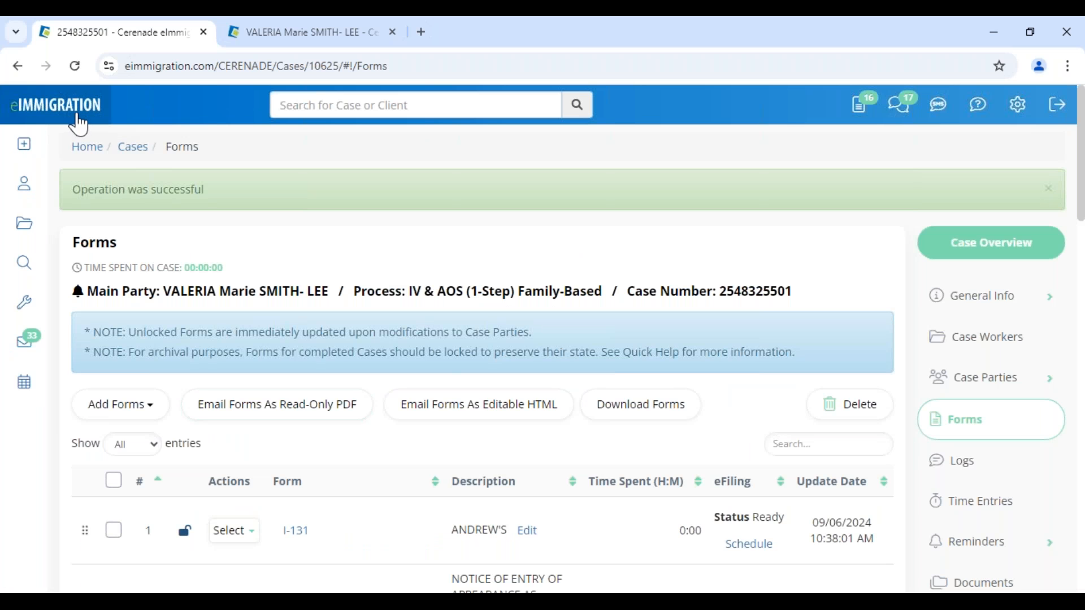
left_click(75, 116)
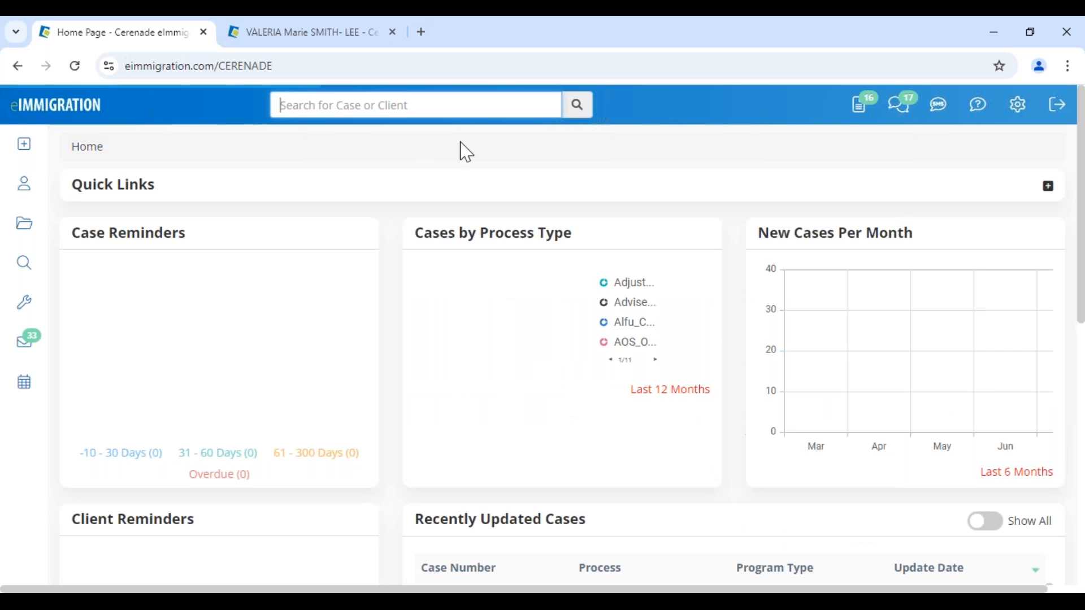
- Open the client's submitted I-130 questionnaire from the questionnaires inbox
left_click(863, 111)
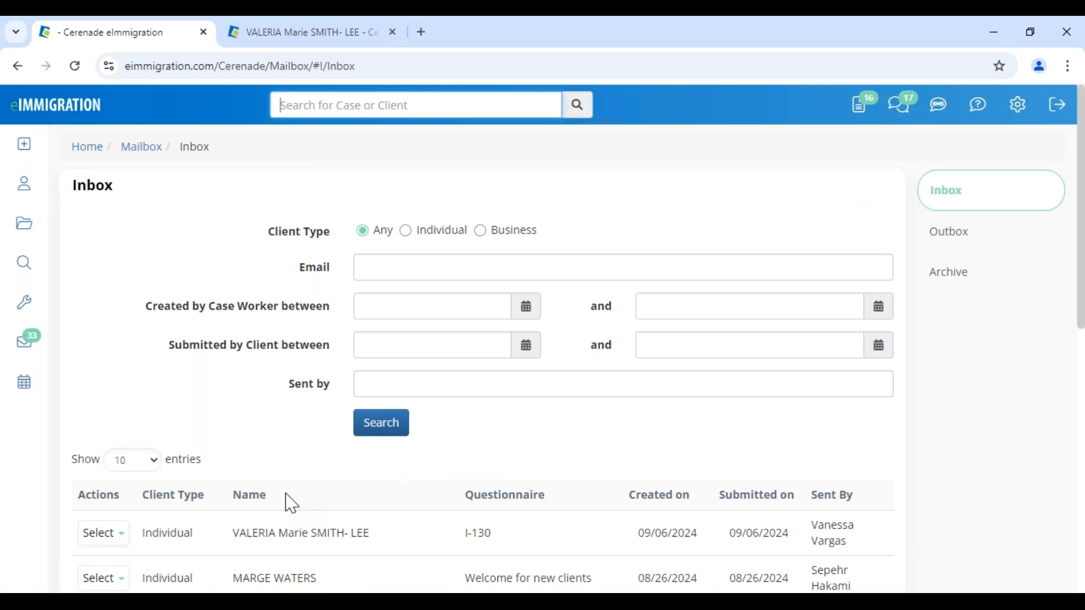
scroll(230, 311, "down", 4)
left_click_drag(234, 295, 382, 317)
left_click_drag(464, 294, 524, 308)
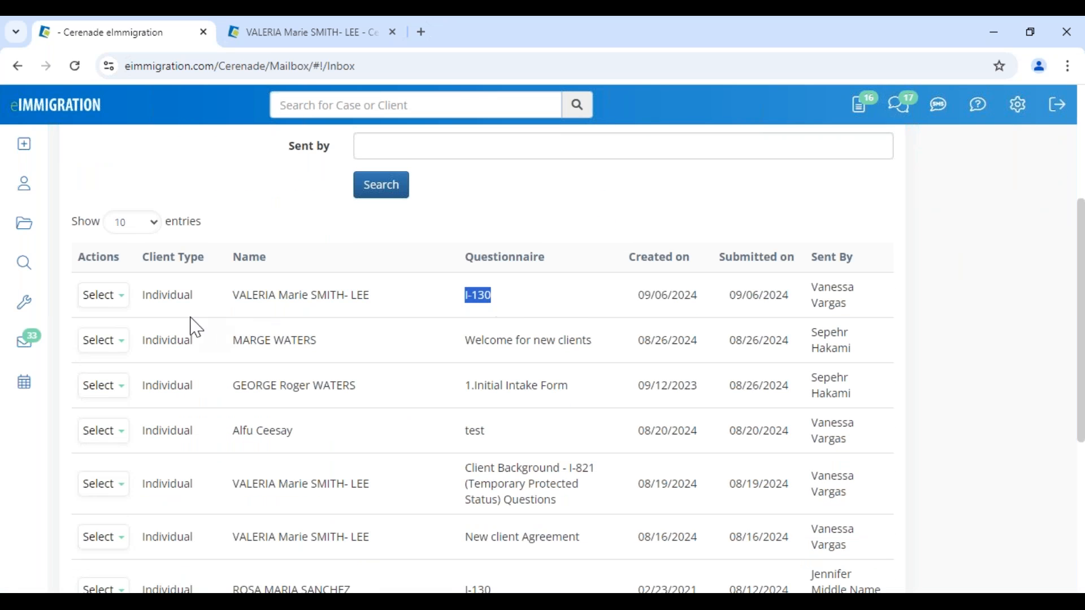
left_click(103, 295)
left_click(122, 323)
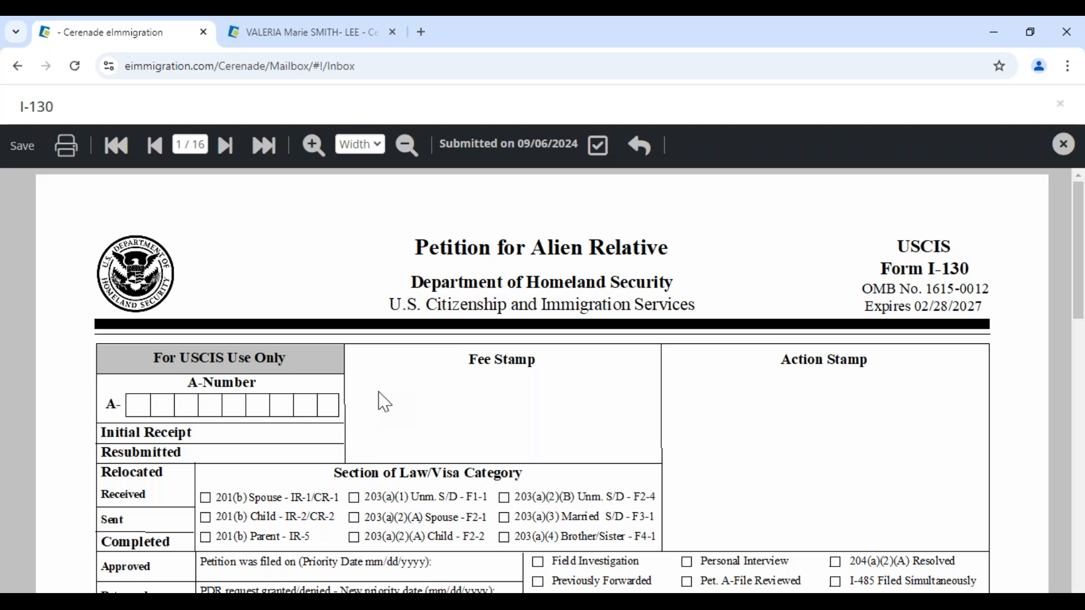
scroll(378, 392, "down", 5)
left_click(227, 148)
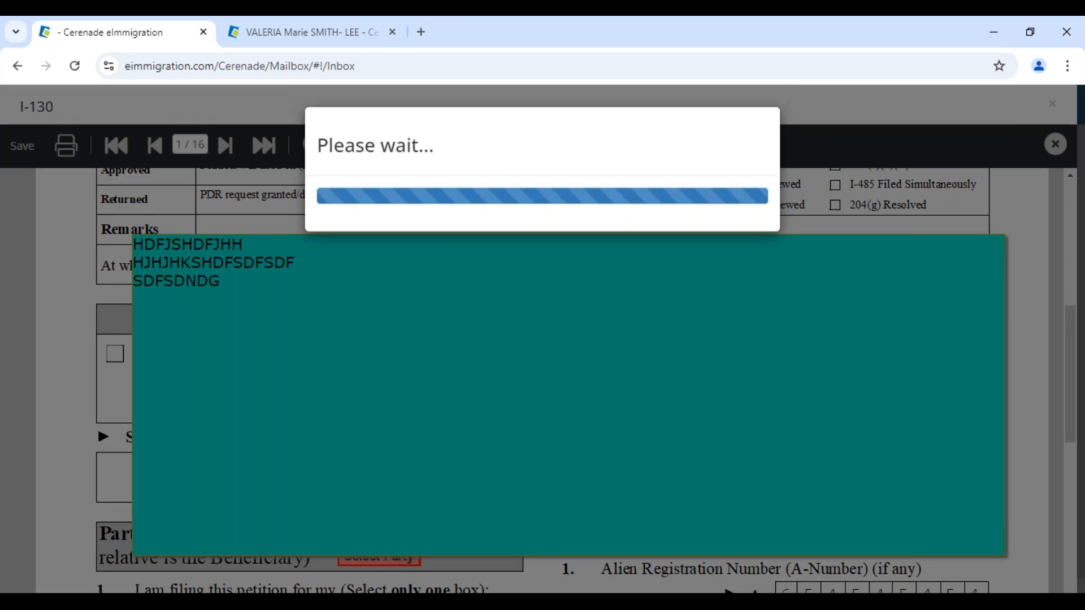
scroll(339, 503, "down", 3)
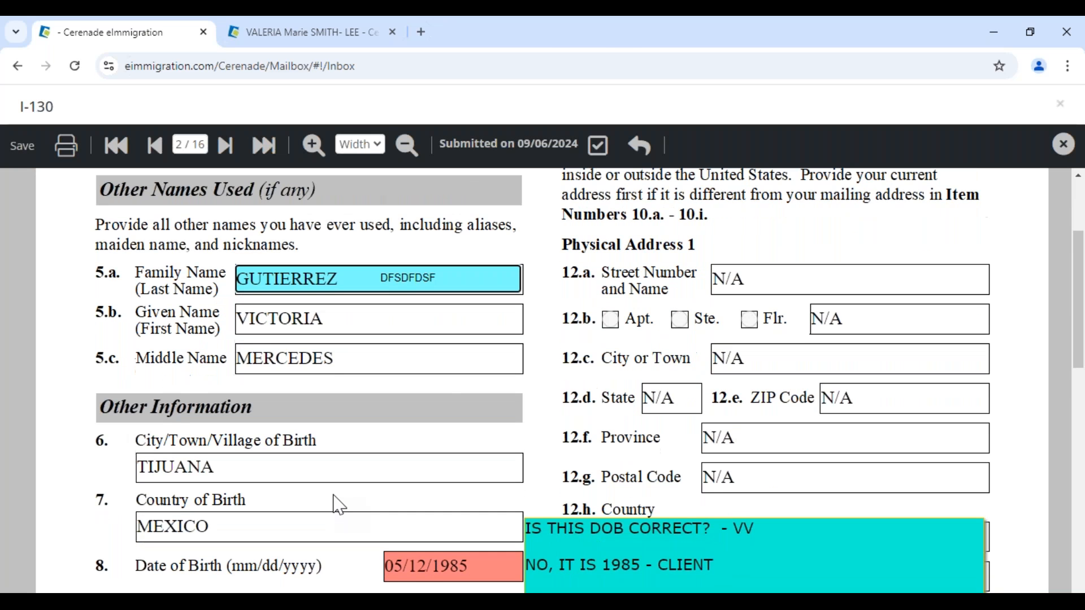
scroll(339, 505, "down", 2)
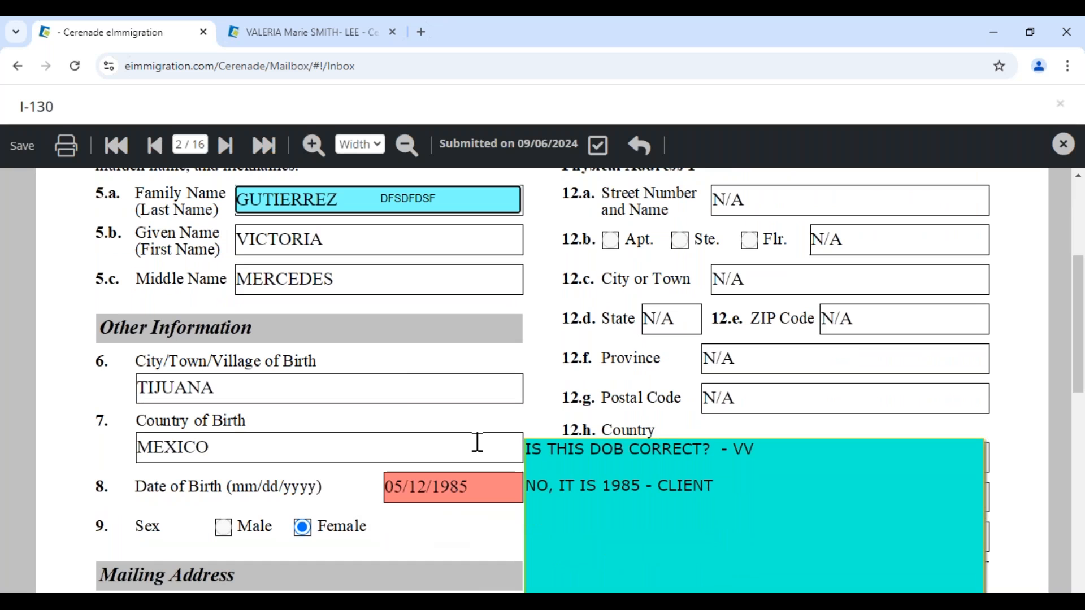
scroll(446, 543, "down", 3)
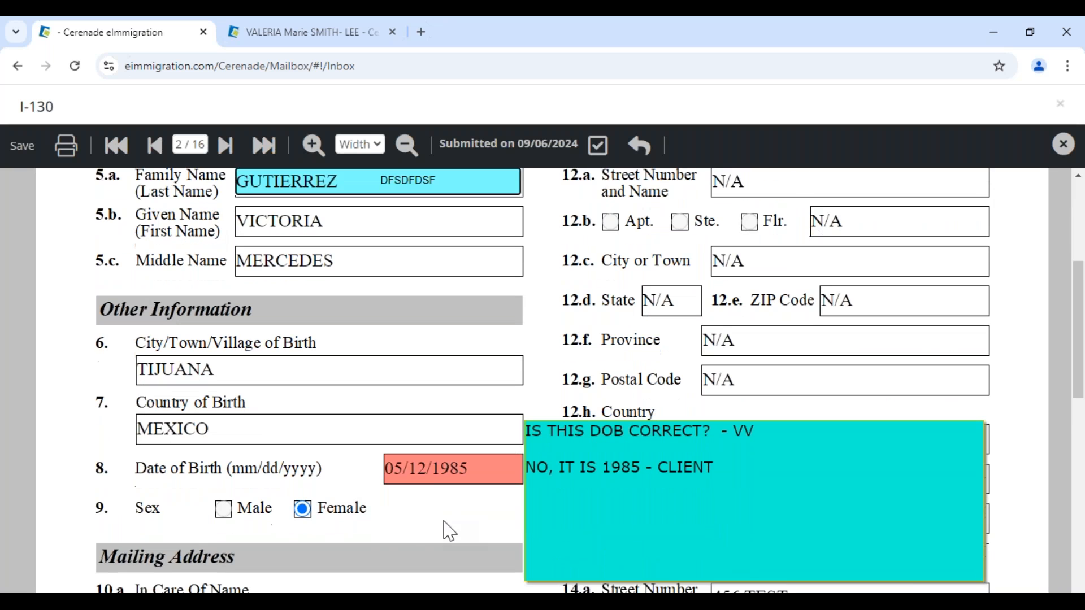
left_click(473, 407)
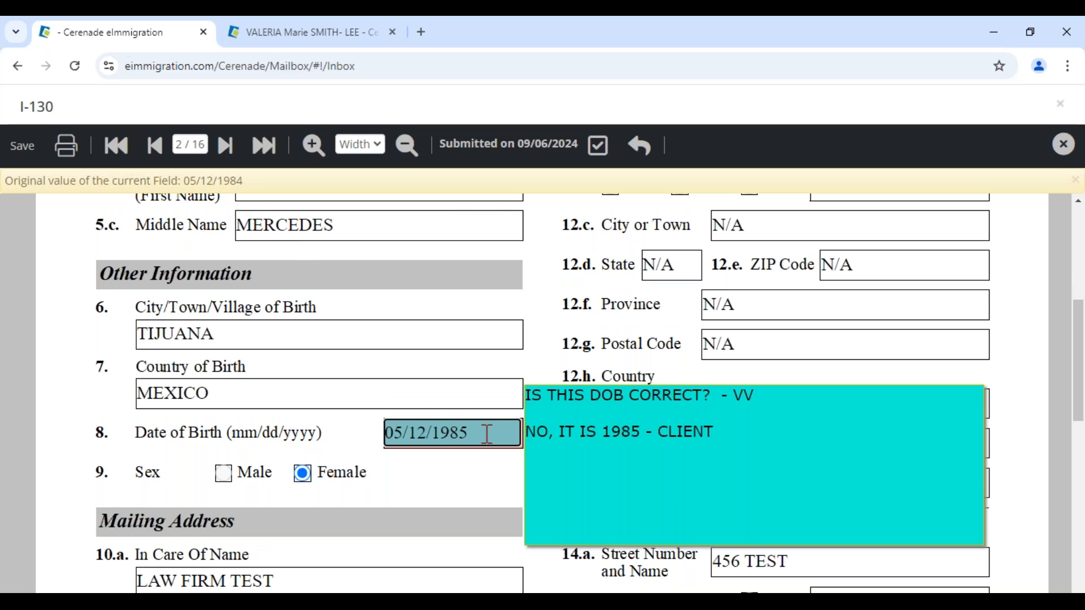
left_click_drag(478, 433, 328, 432)
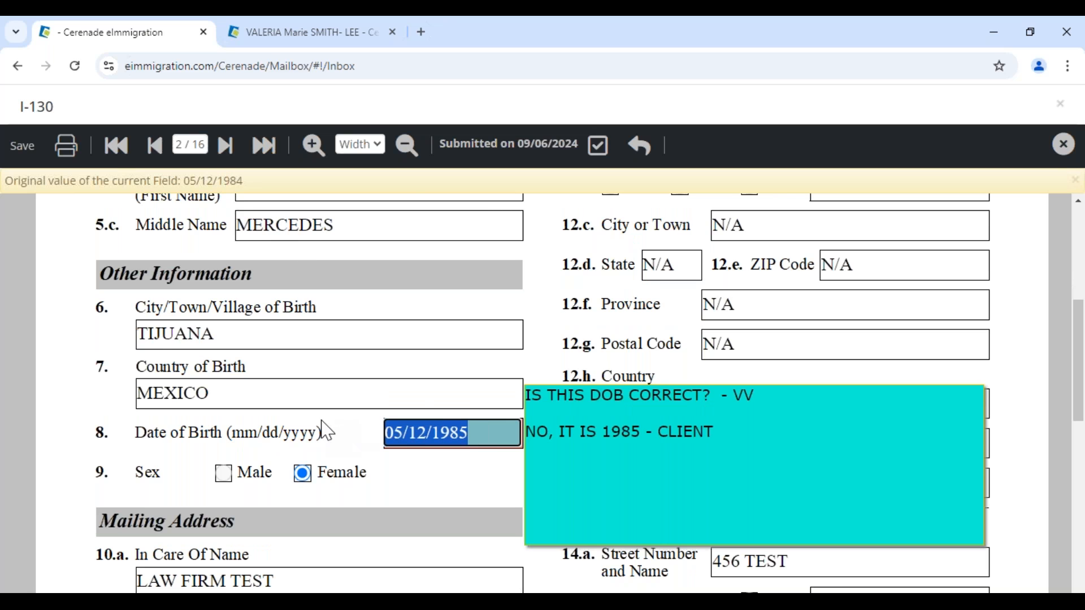
left_click(314, 34)
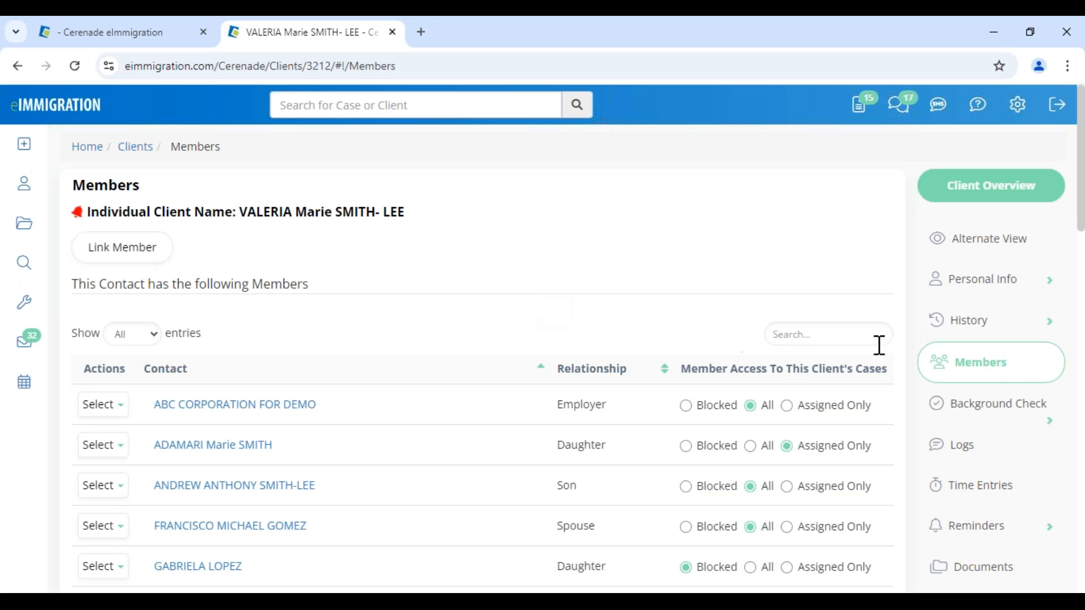
- Open the client's General Info, dismissing the alternate view and client alerts
left_click(956, 282)
left_click(955, 240)
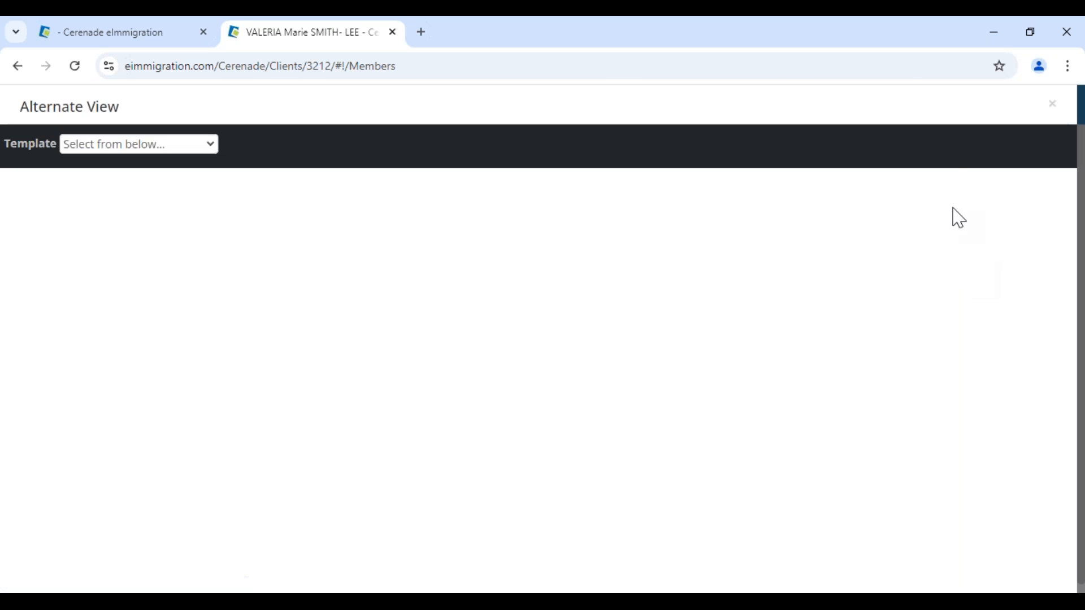
left_click(1053, 108)
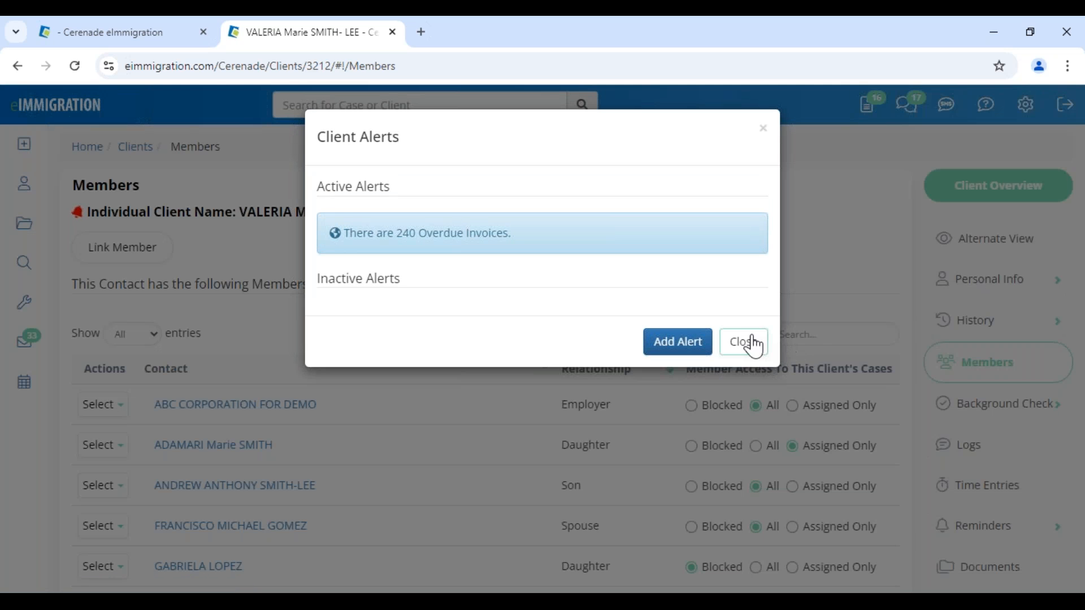
left_click(753, 345)
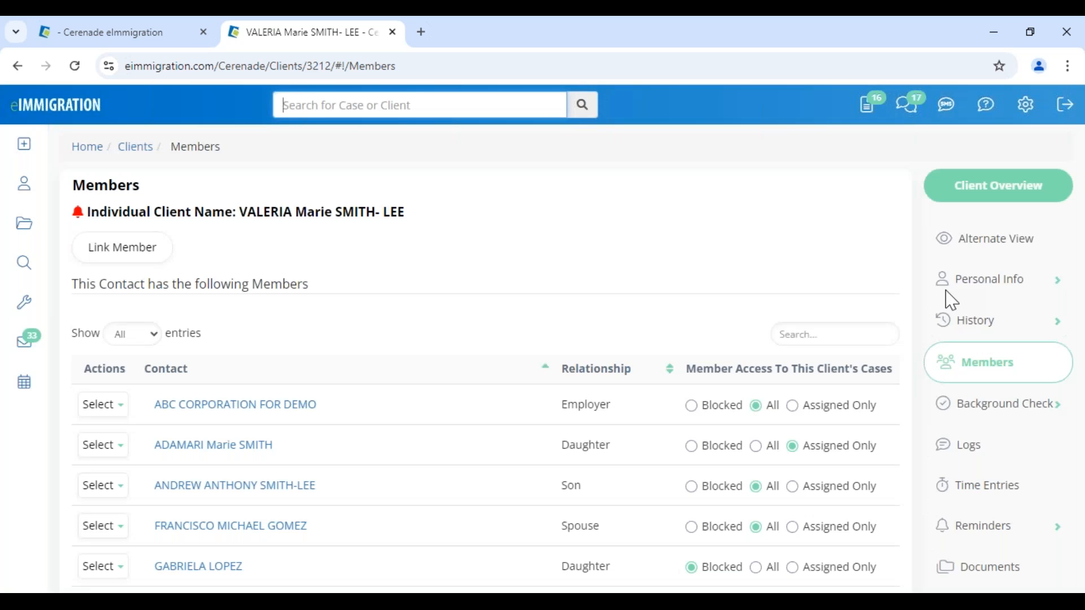
left_click(970, 285)
scroll(526, 474, "down", 5)
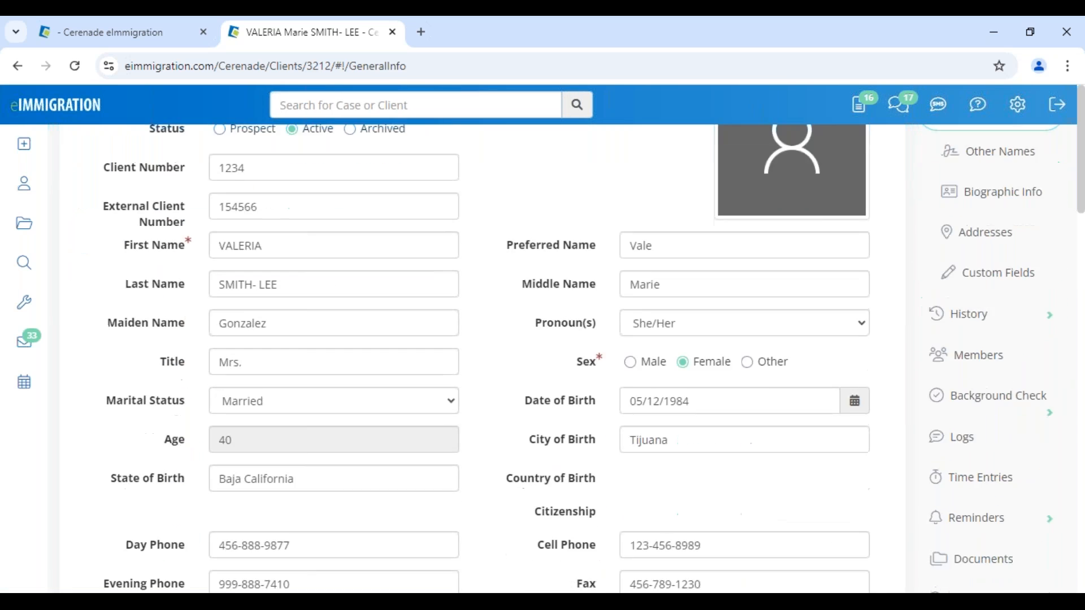
left_click(702, 293)
left_click_drag(703, 293, 500, 309)
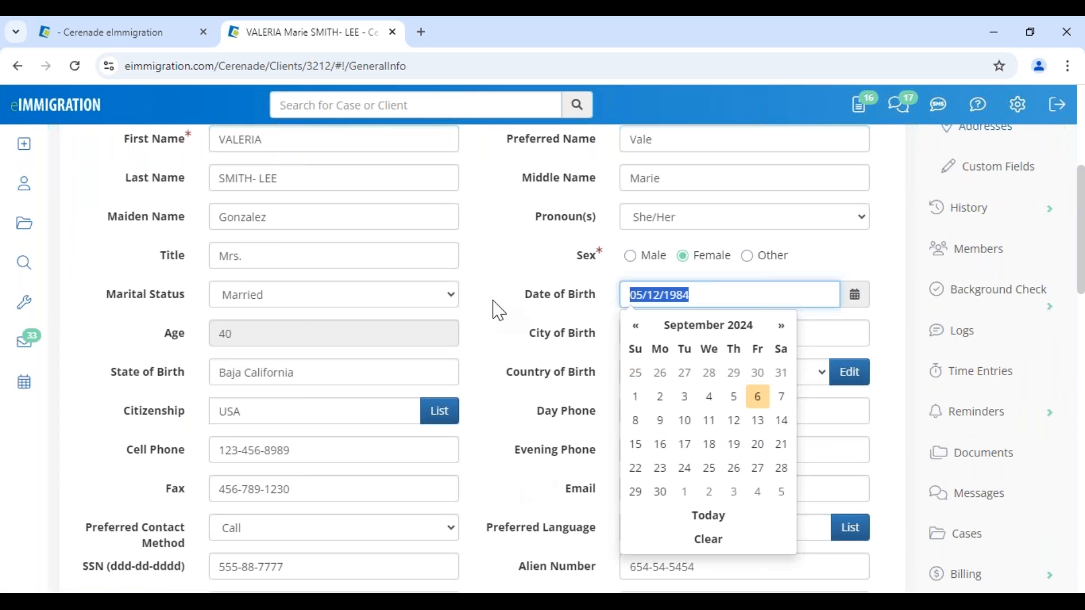
type("05/12/1985")
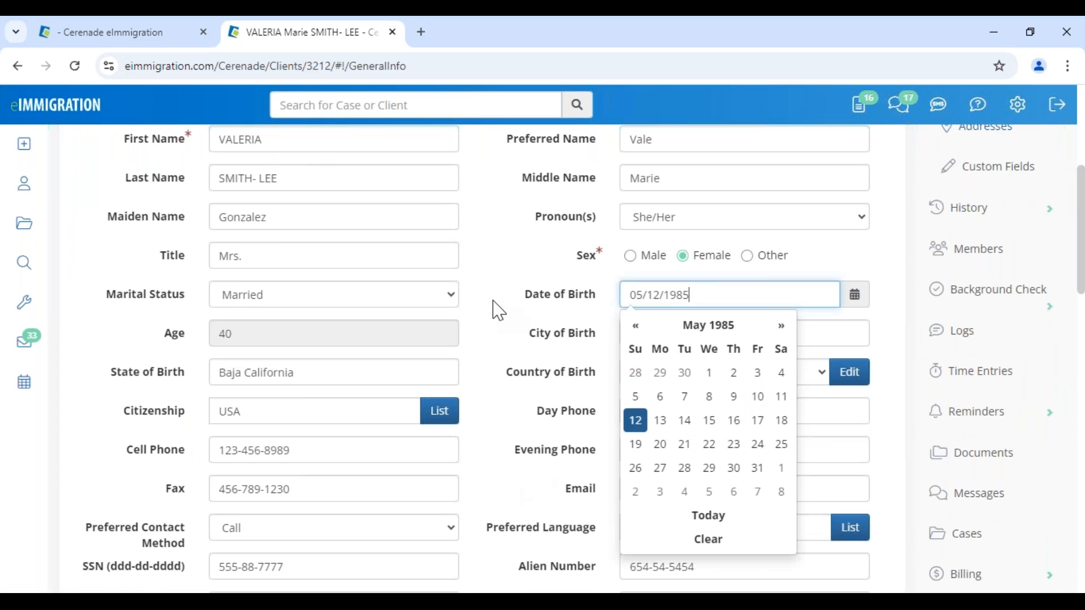
left_click(505, 250)
scroll(497, 254, "up", 5)
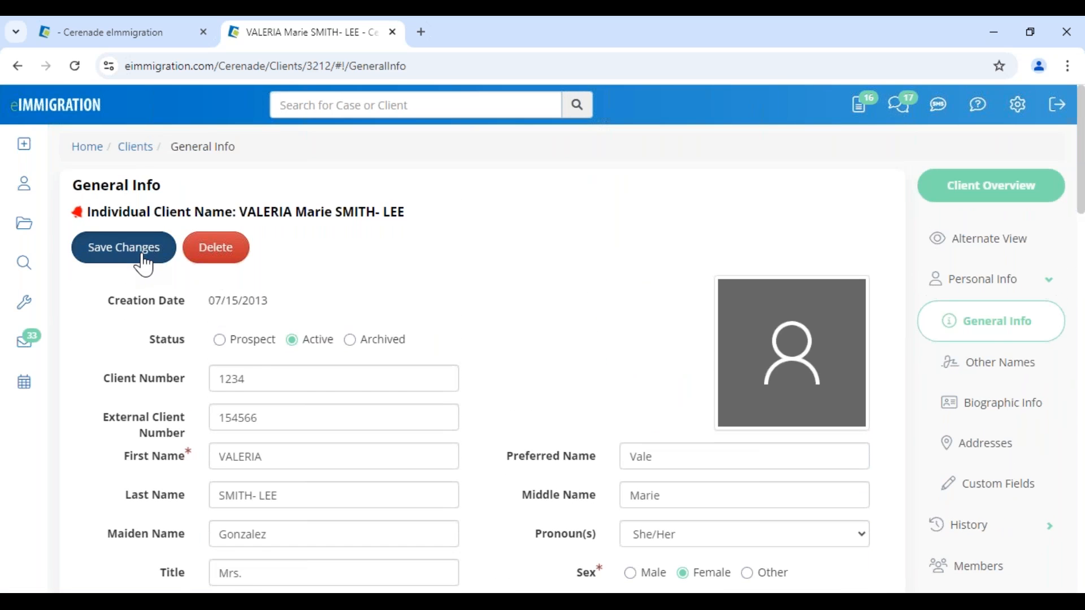
left_click(144, 261)
left_click(134, 35)
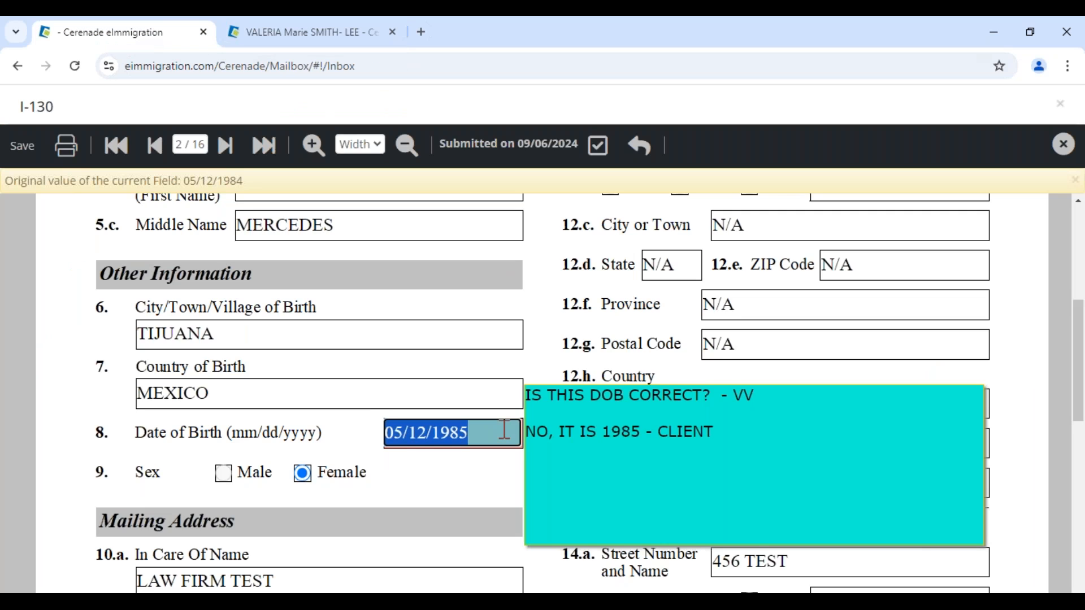
- Save the I-130 form with the corrected date of birth and close it
scroll(477, 485, "down", 8)
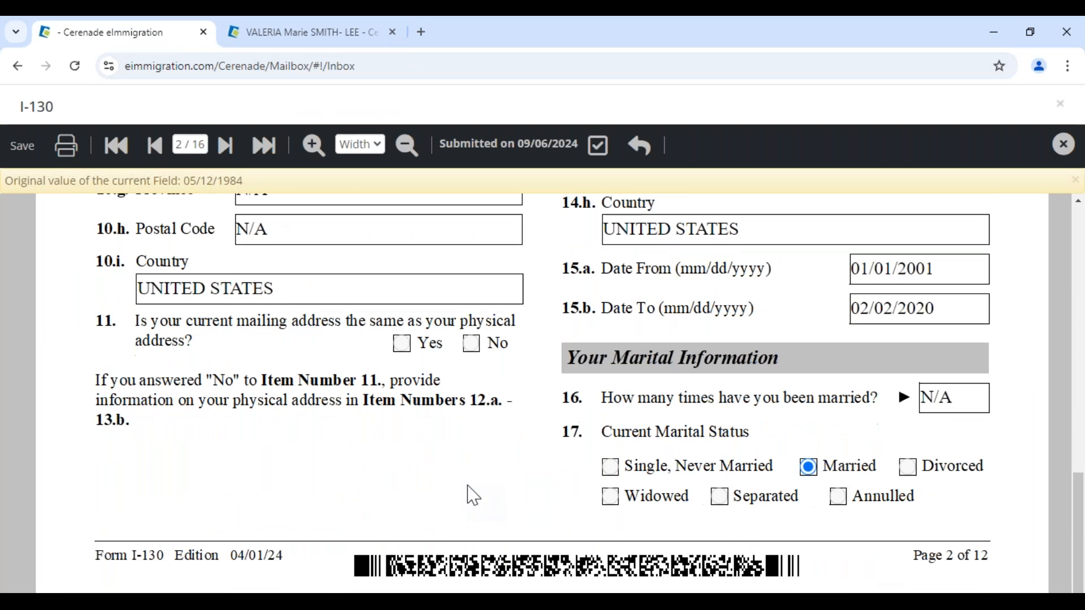
left_click(28, 149)
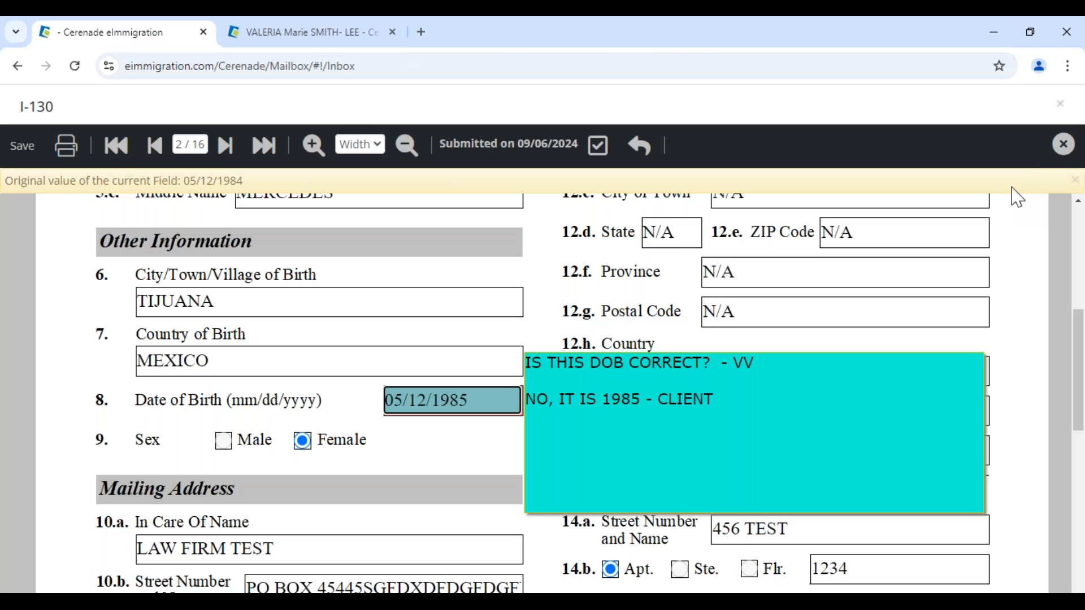
left_click(1063, 145)
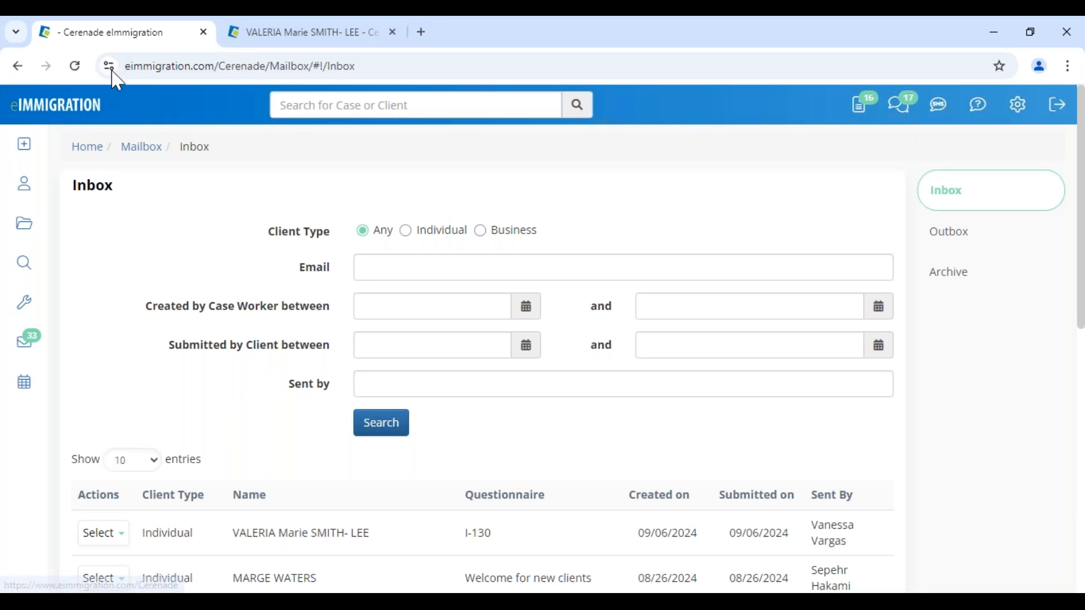
- Accept the client's submitted I-130 questionnaire from the reloaded Inbox
left_click(75, 66)
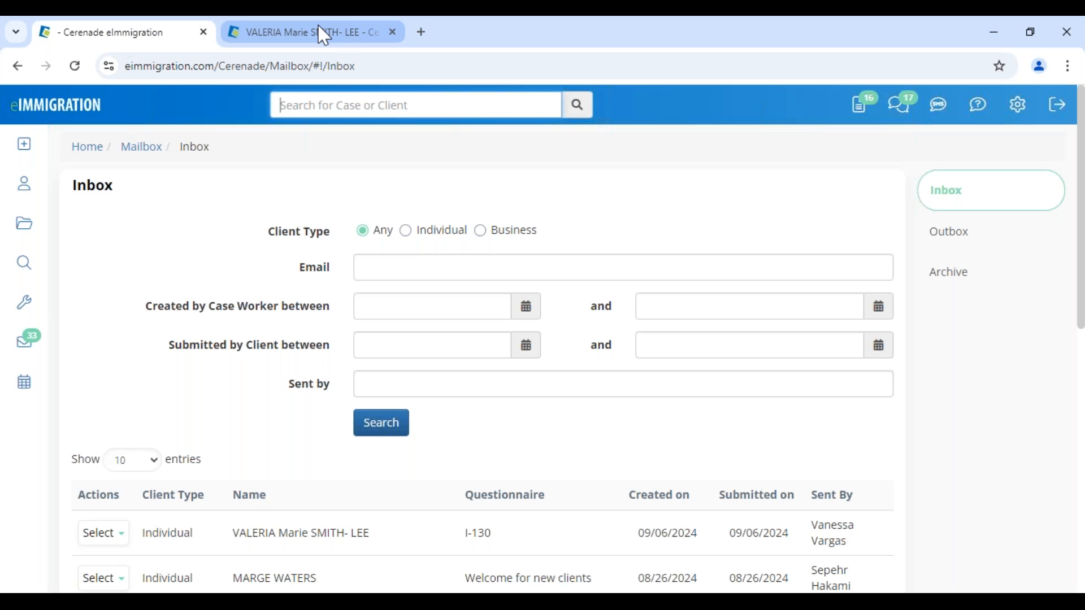
left_click(99, 533)
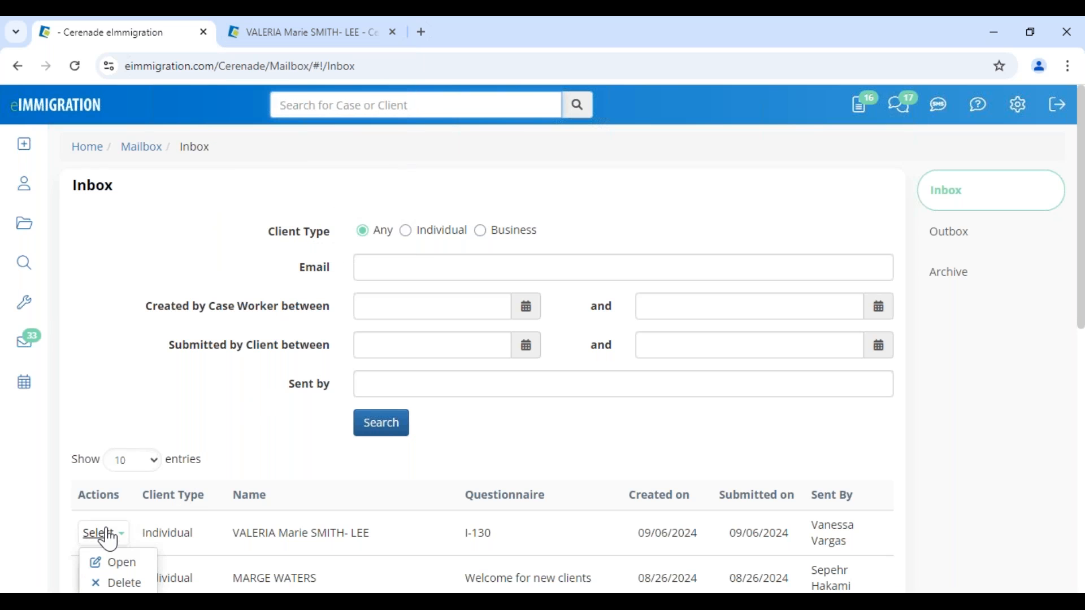
left_click(116, 562)
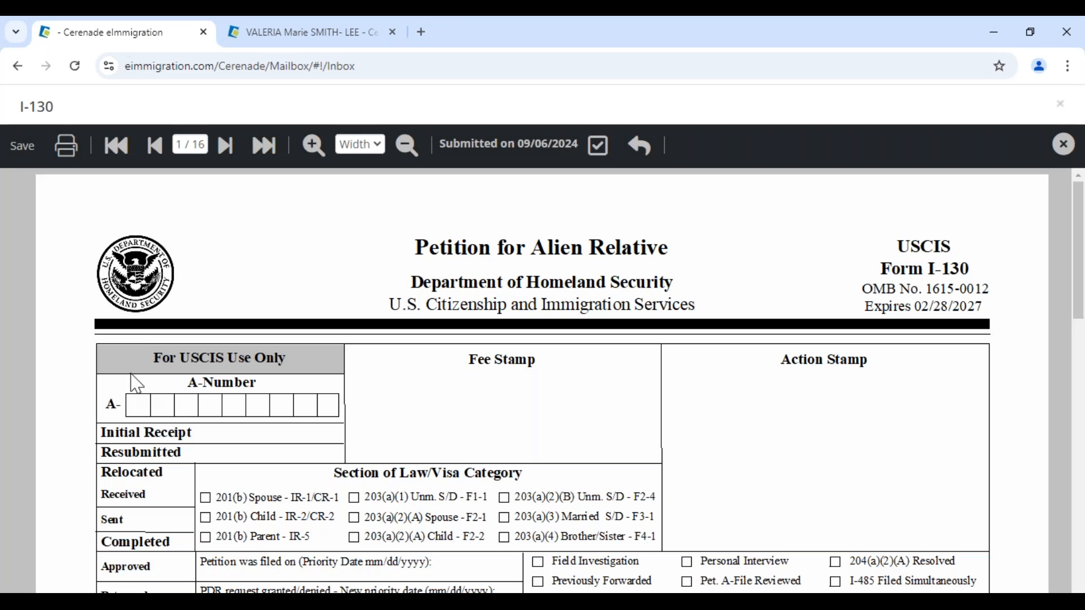
left_click(598, 145)
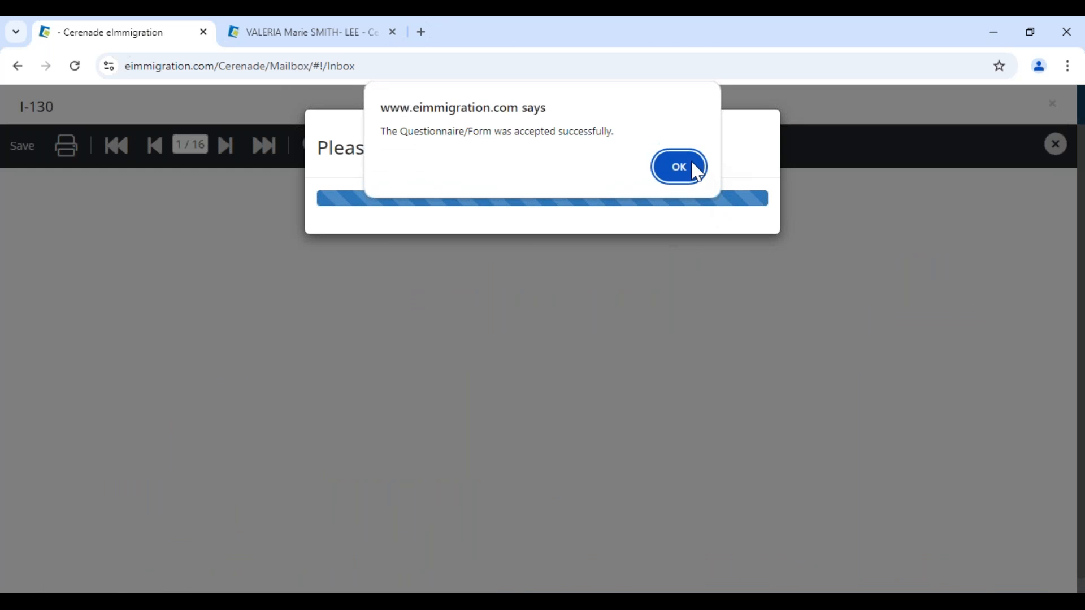
left_click(701, 169)
left_click(588, 231)
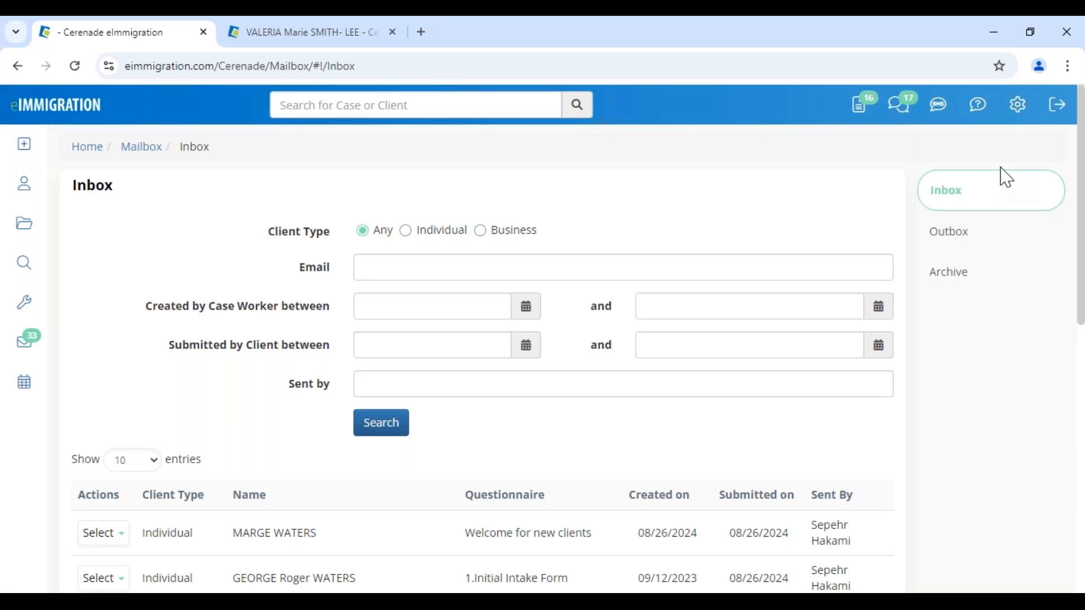
- Open the client's case from the dashboard's Recently Updated Cases
left_click(40, 105)
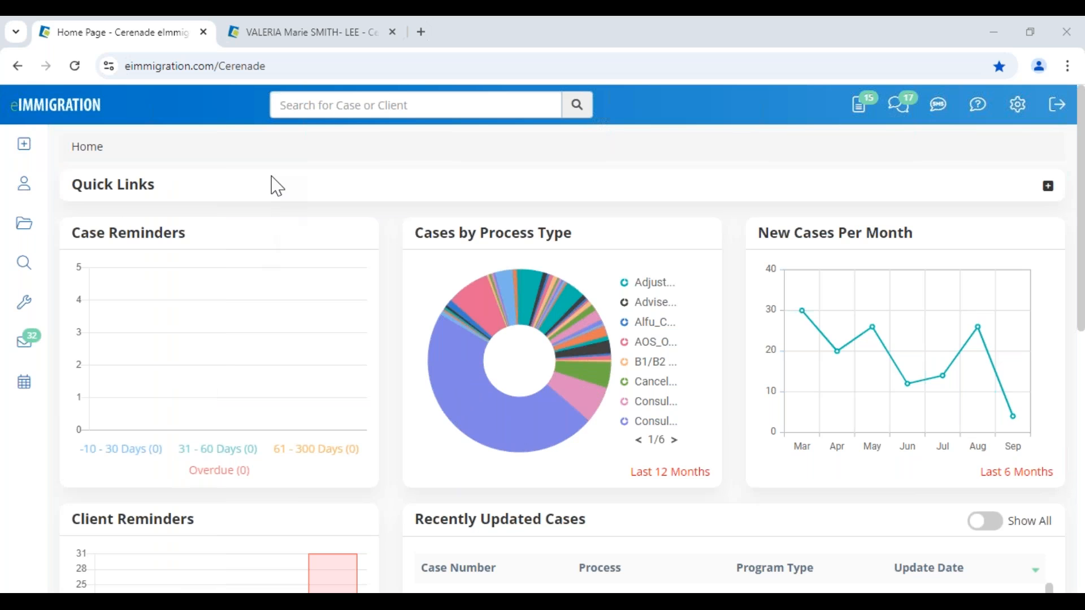
left_click(319, 37)
left_click(152, 34)
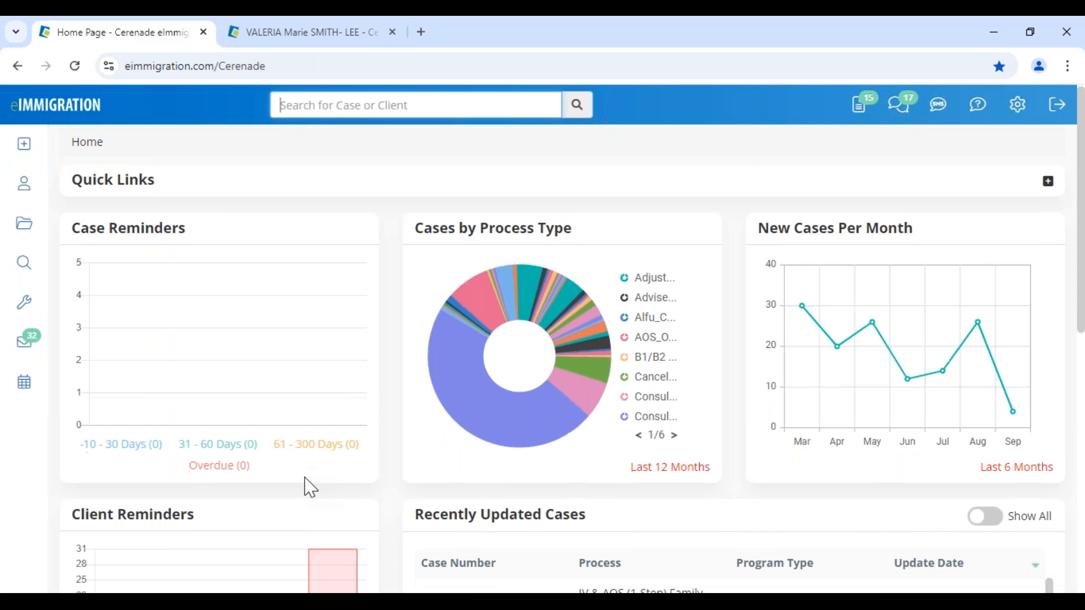
scroll(362, 463, "down", 5)
left_click(456, 290)
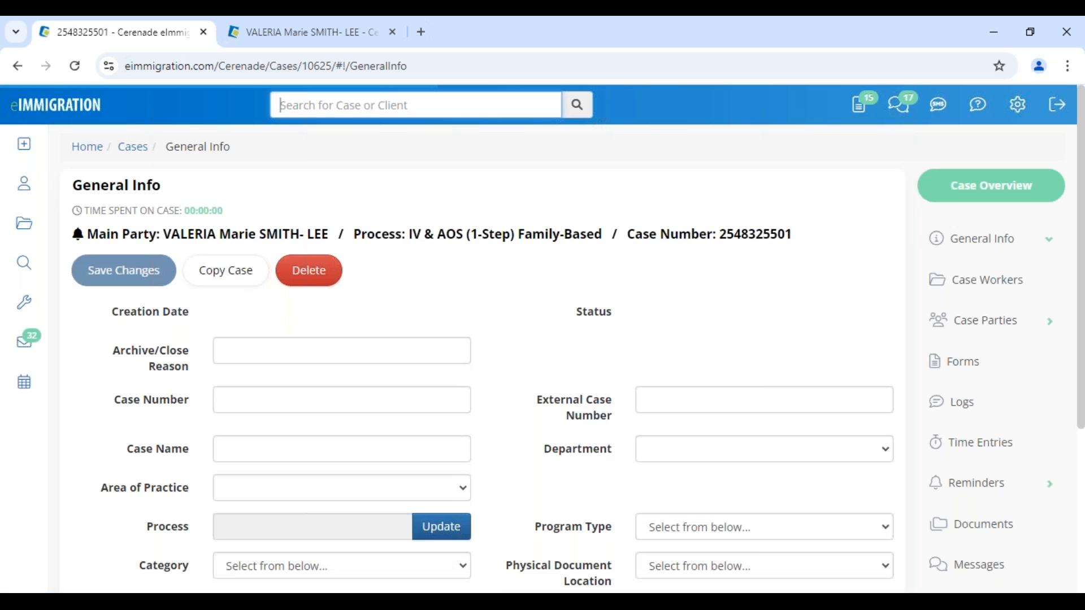
- Open the case's I-130 form from its Forms list, past the I-485 client-possession notice
left_click(955, 542)
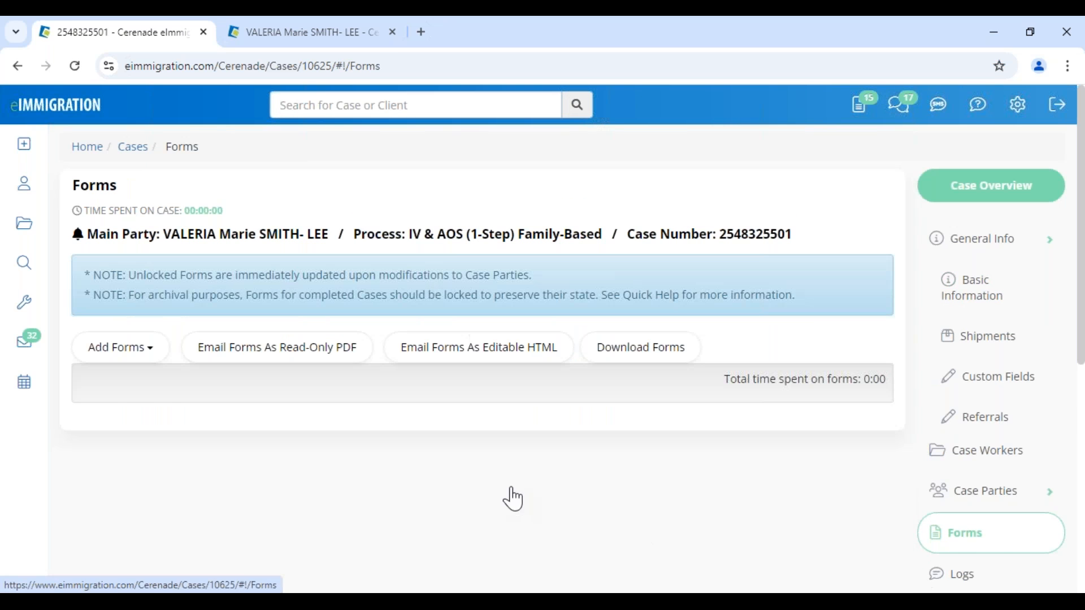
scroll(441, 485, "down", 5)
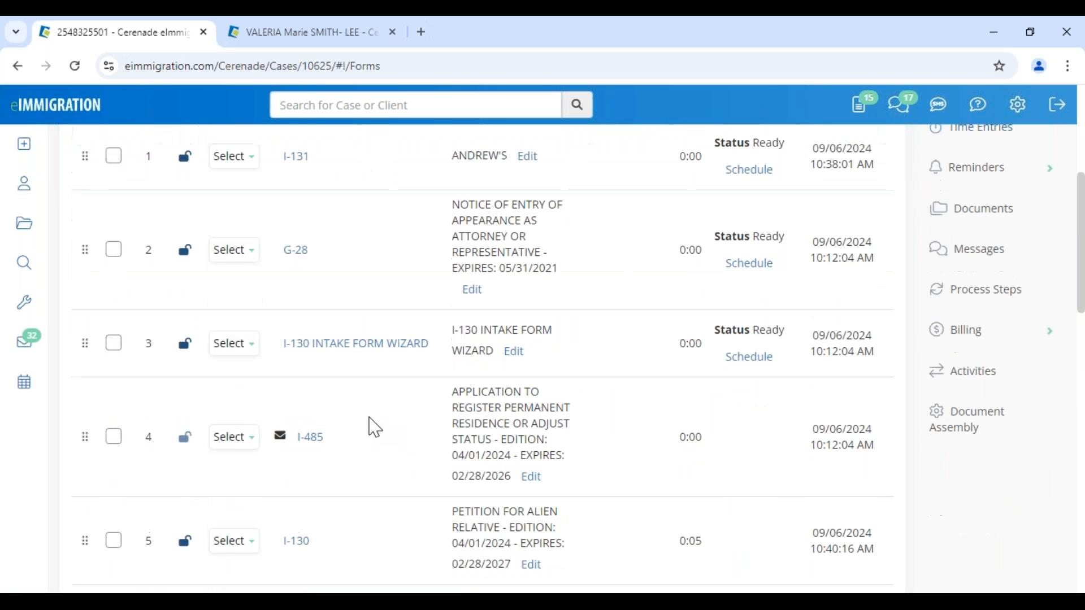
scroll(364, 429, "down", 3)
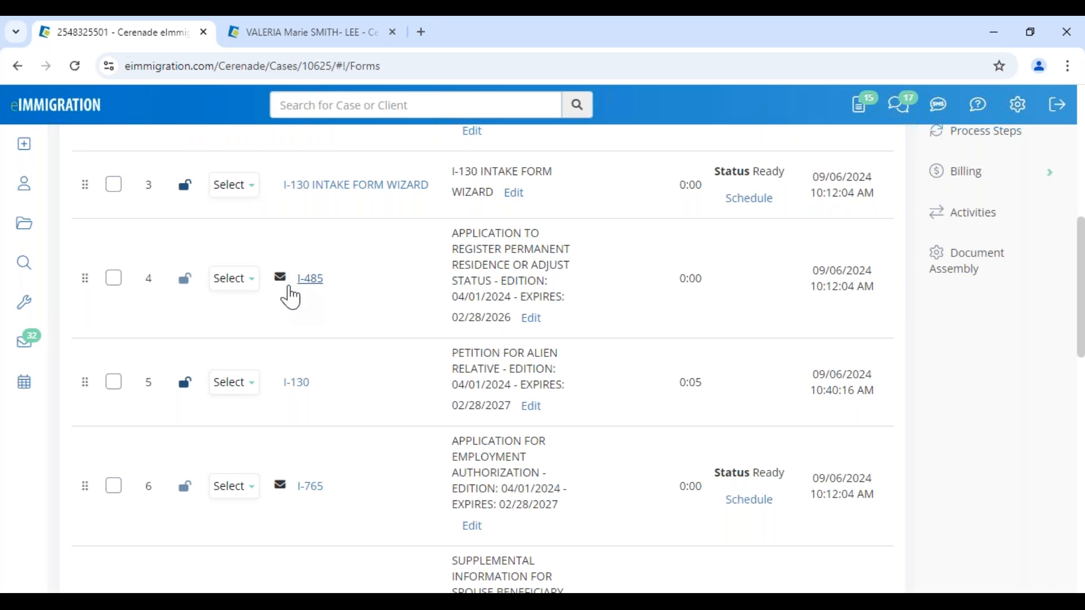
left_click(313, 279)
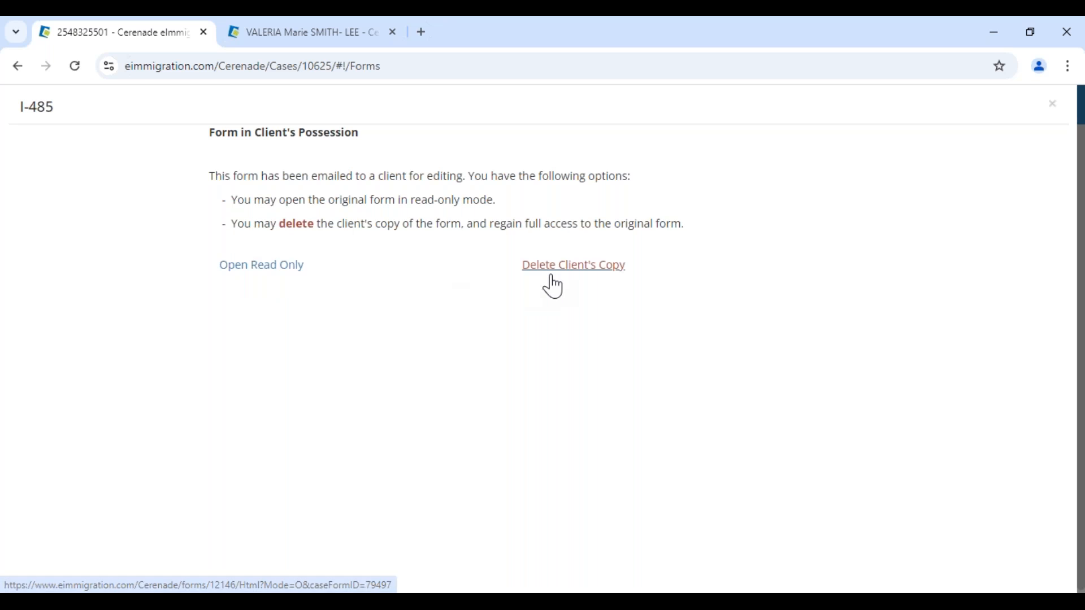
left_click(1052, 104)
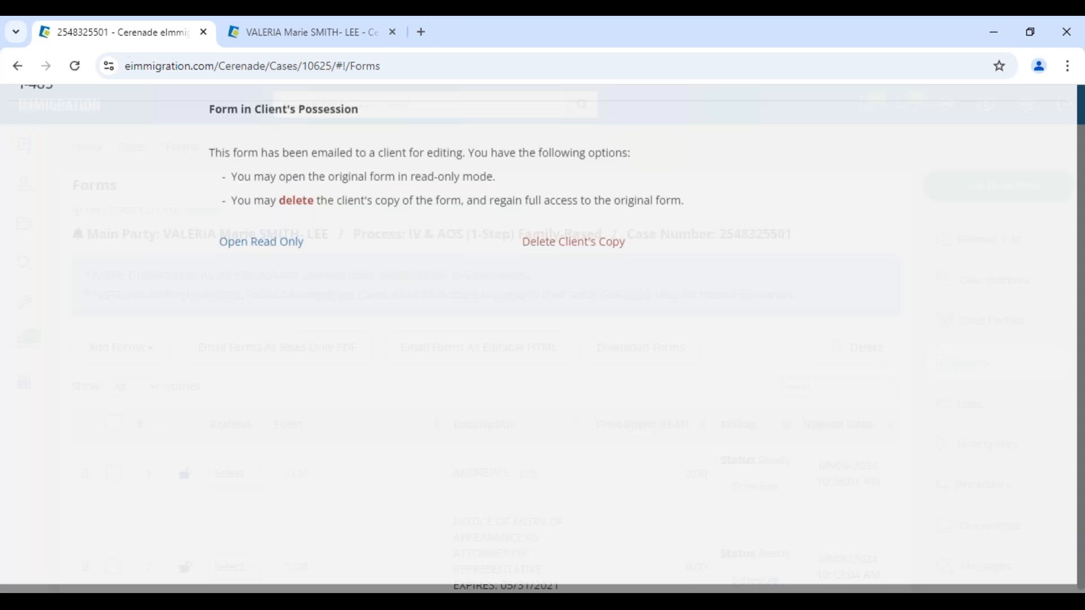
scroll(388, 484, "down", 5)
scroll(369, 495, "down", 2)
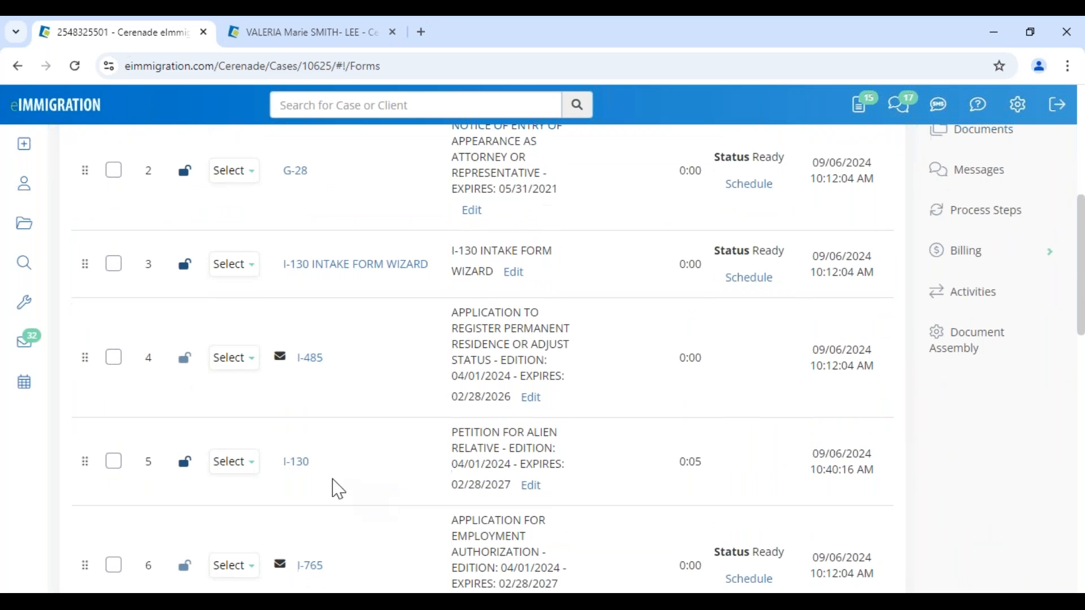
left_click(295, 467)
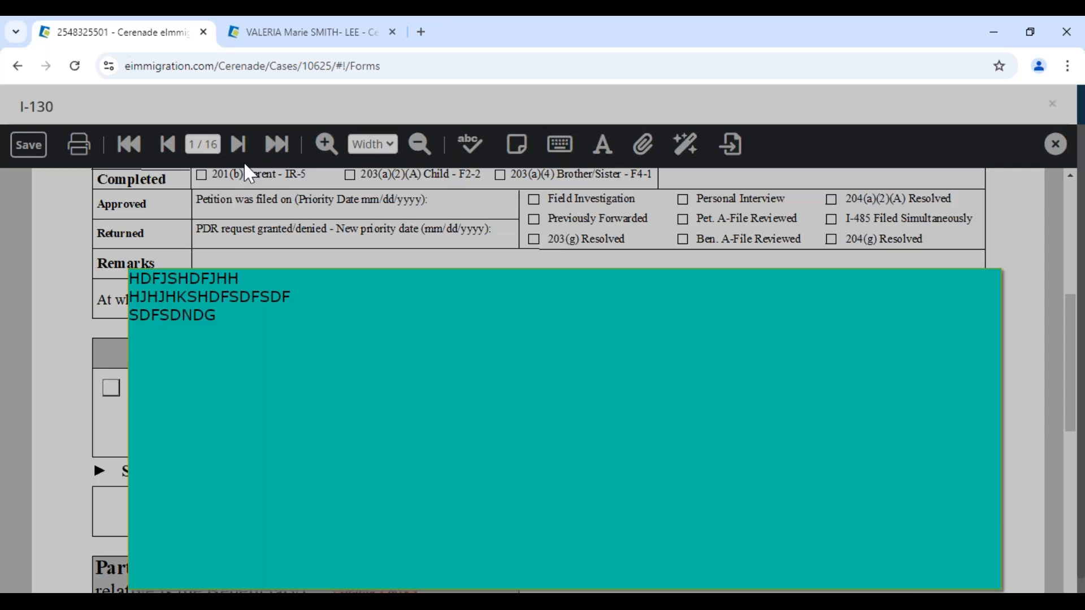
left_click(242, 146)
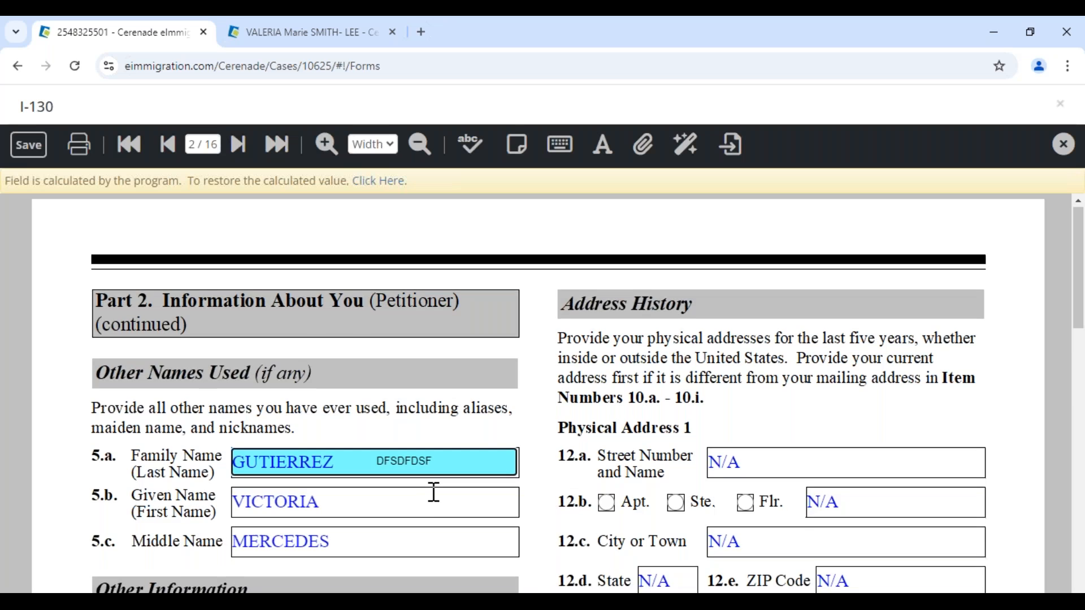
scroll(432, 494, "down", 4)
left_click_drag(465, 514, 370, 519)
left_click(453, 572)
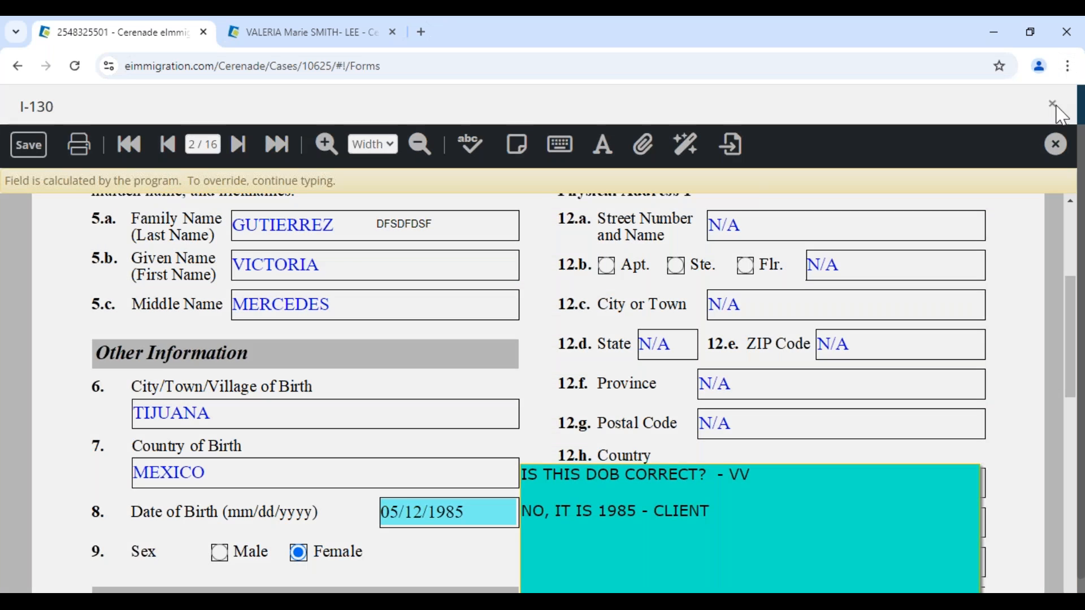
left_click(1054, 105)
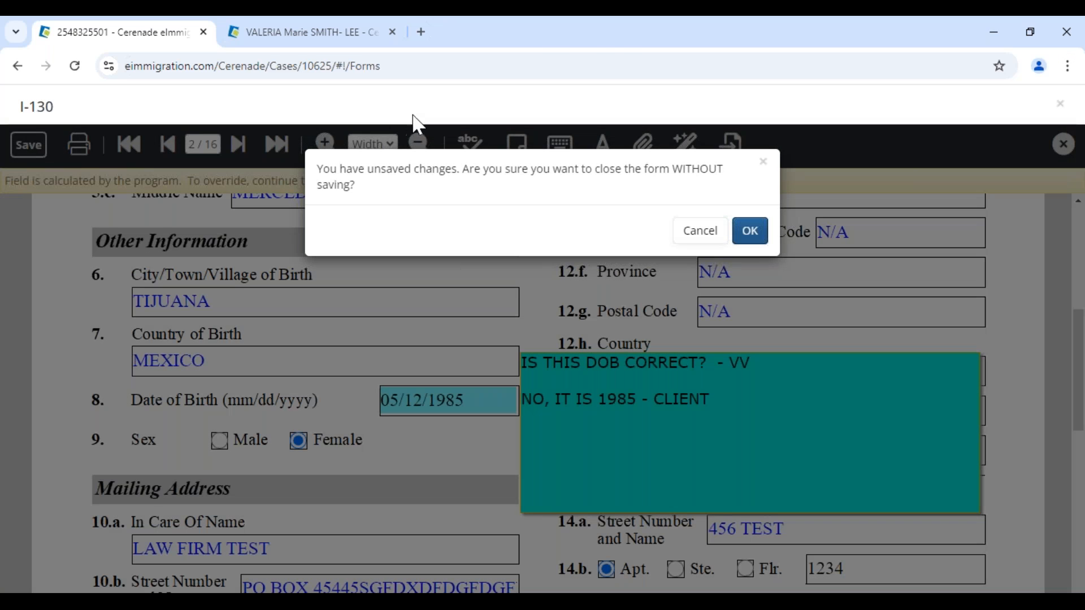
left_click(750, 231)
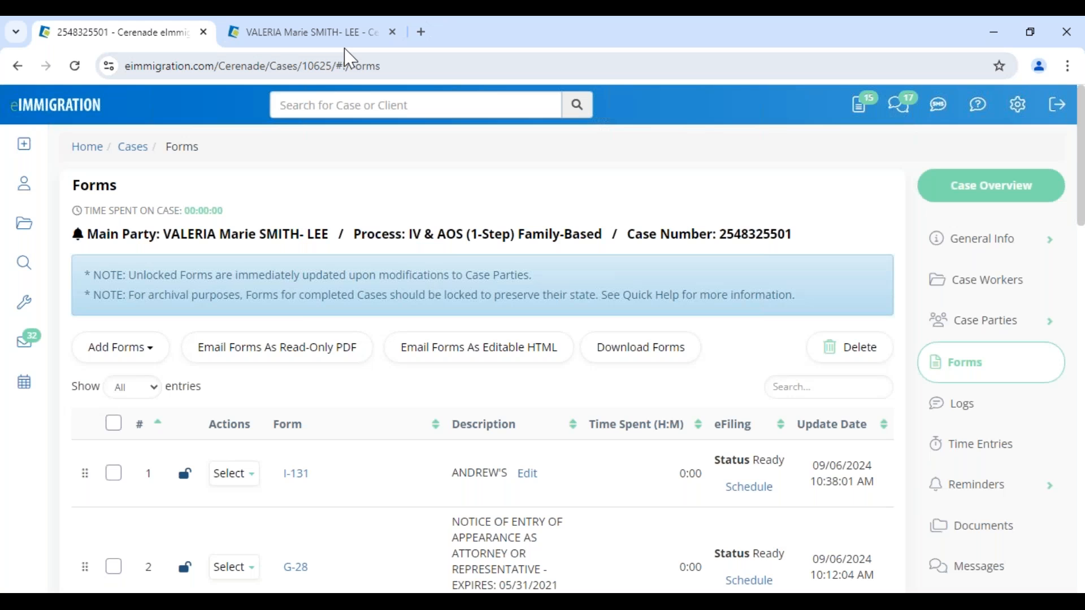
- Open the case's Logs from the case page
left_click(338, 49)
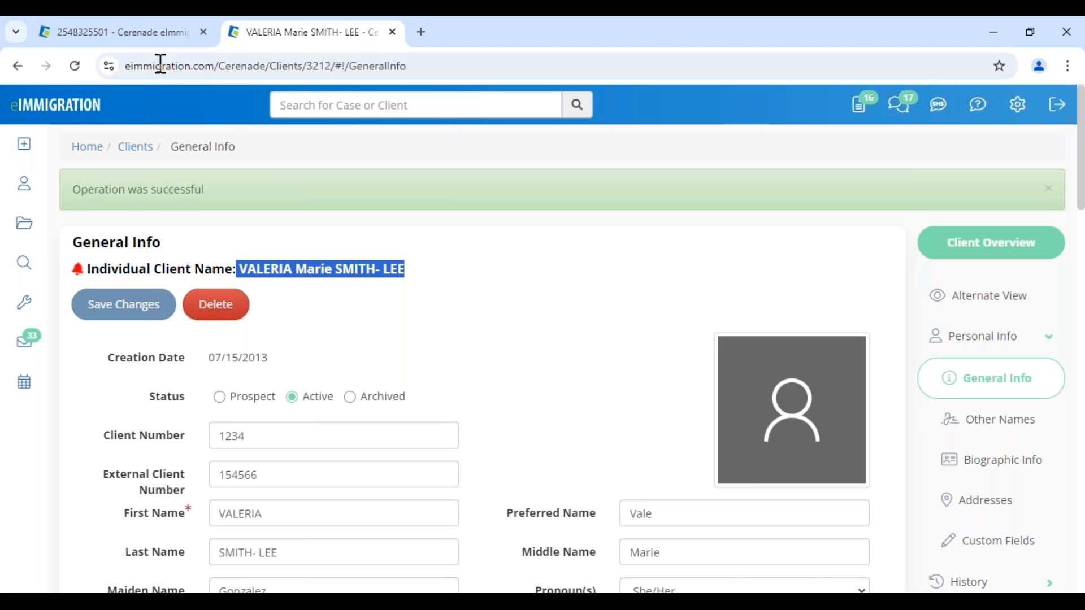
left_click(159, 32)
left_click_drag(349, 234, 798, 236)
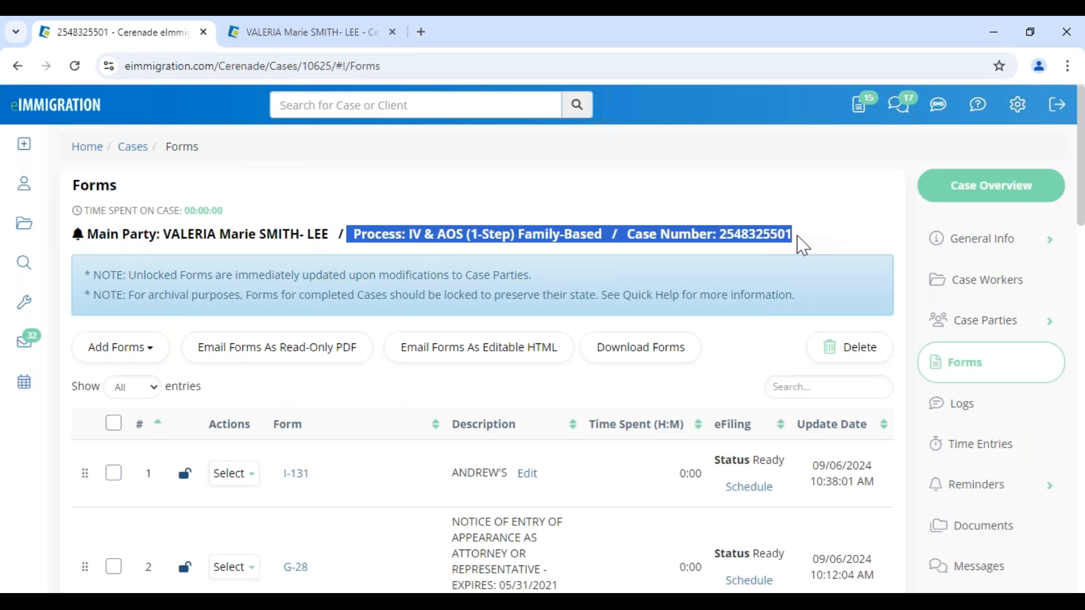
left_click(820, 236)
left_click(1000, 412)
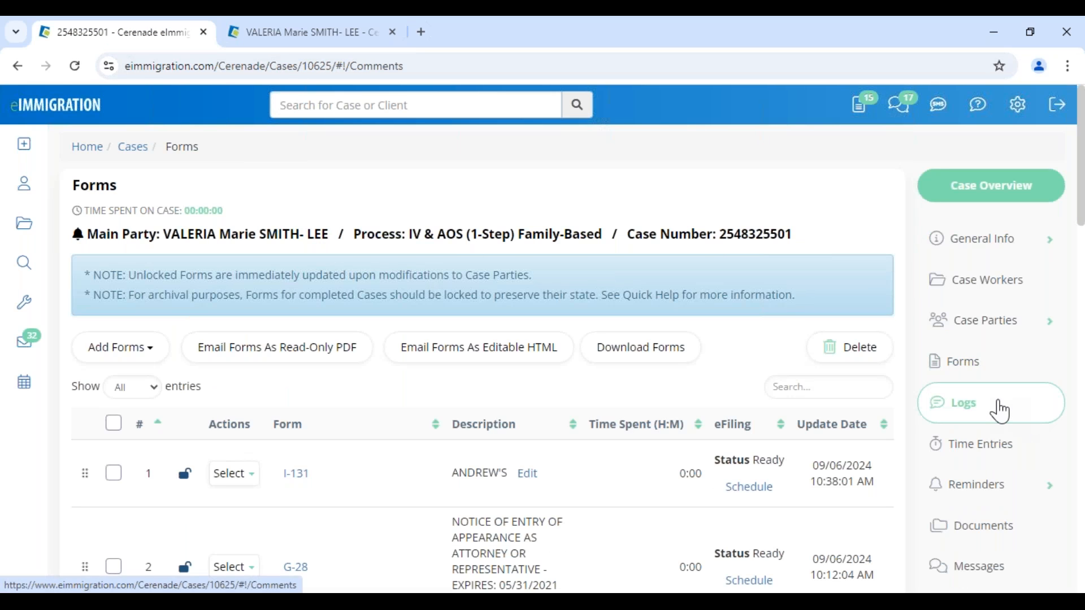
- Start a new case comment with type IMPORTANT UPDATES
left_click(125, 271)
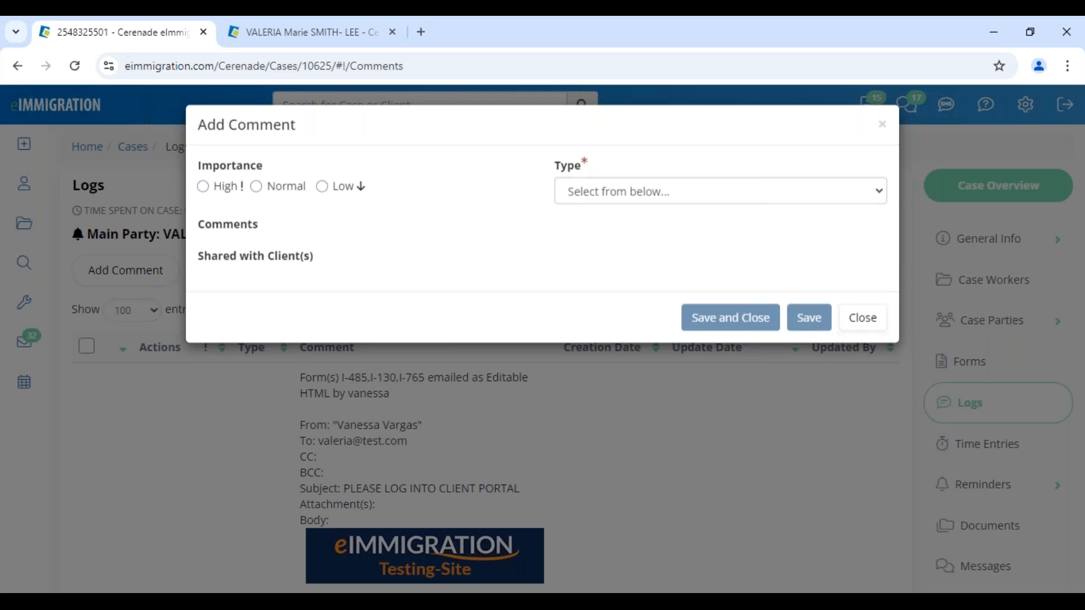
left_click(589, 201)
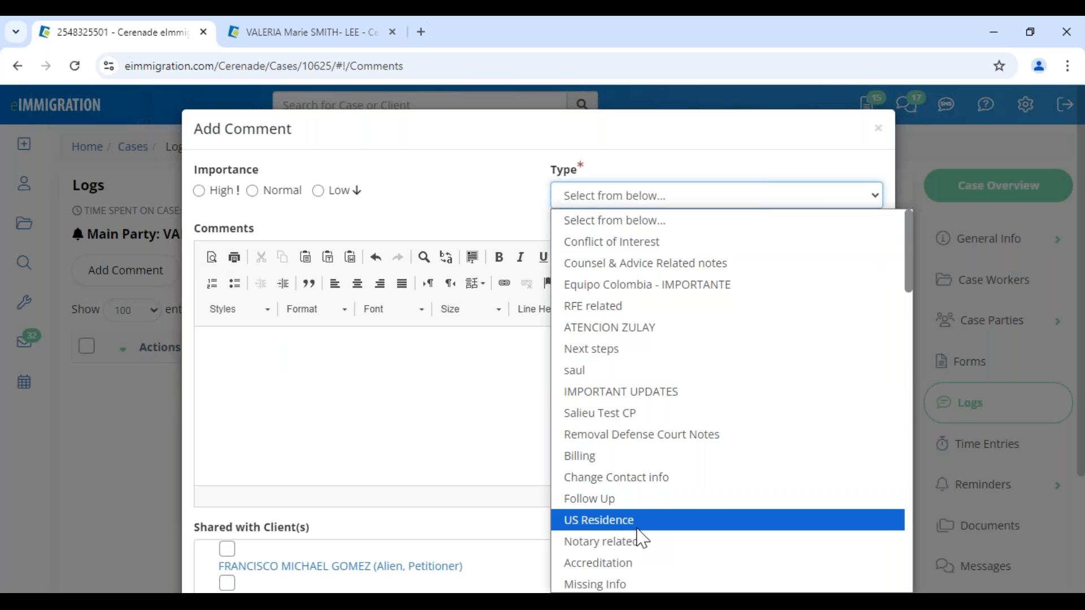
scroll(642, 539, "down", 5)
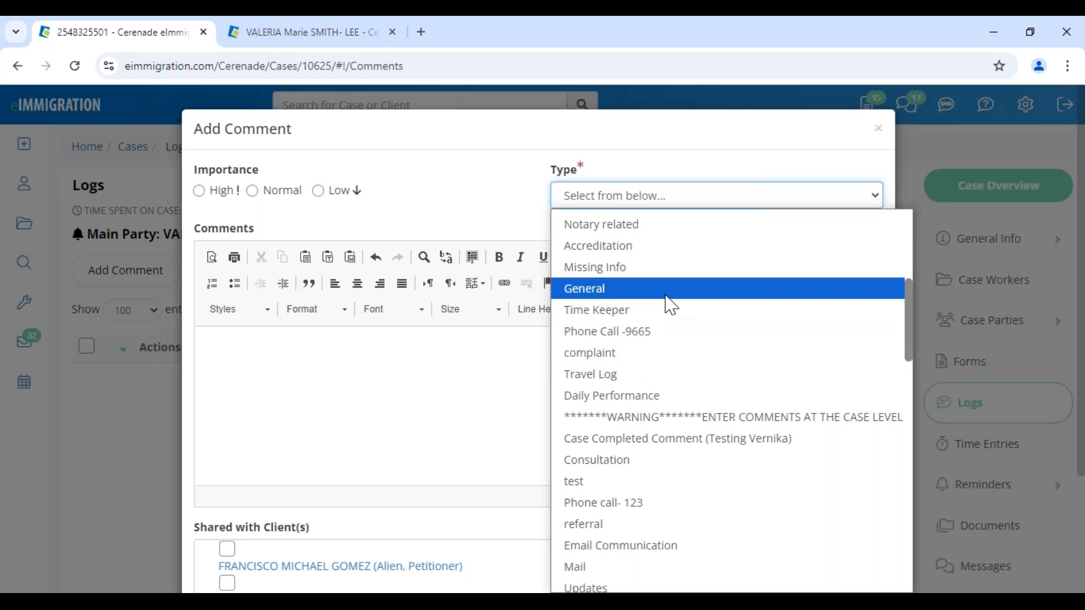
scroll(671, 308, "down", 1)
scroll(666, 322, "up", 5)
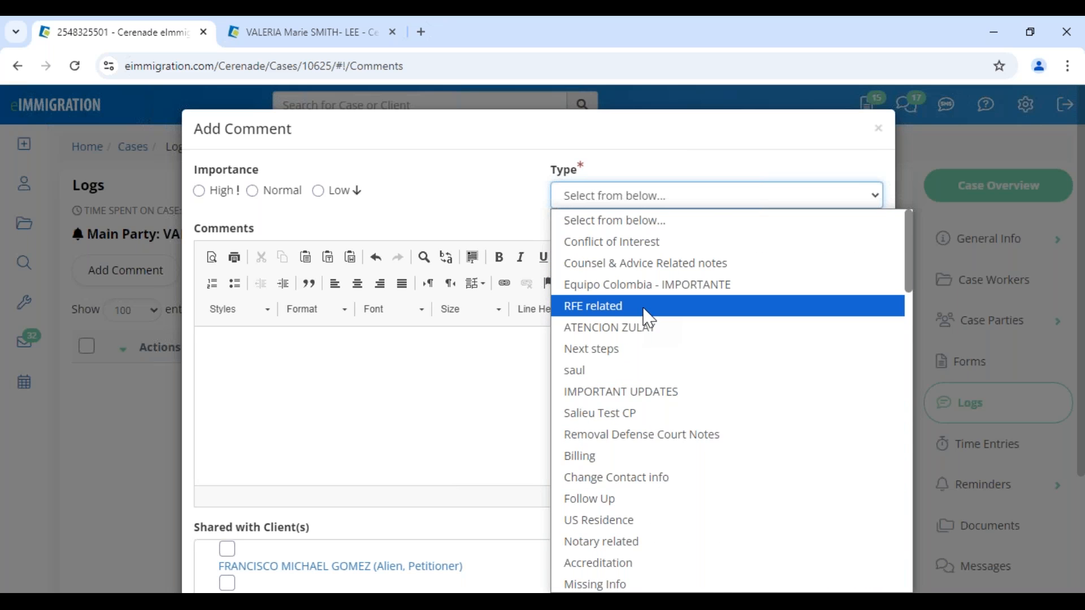
left_click(644, 306)
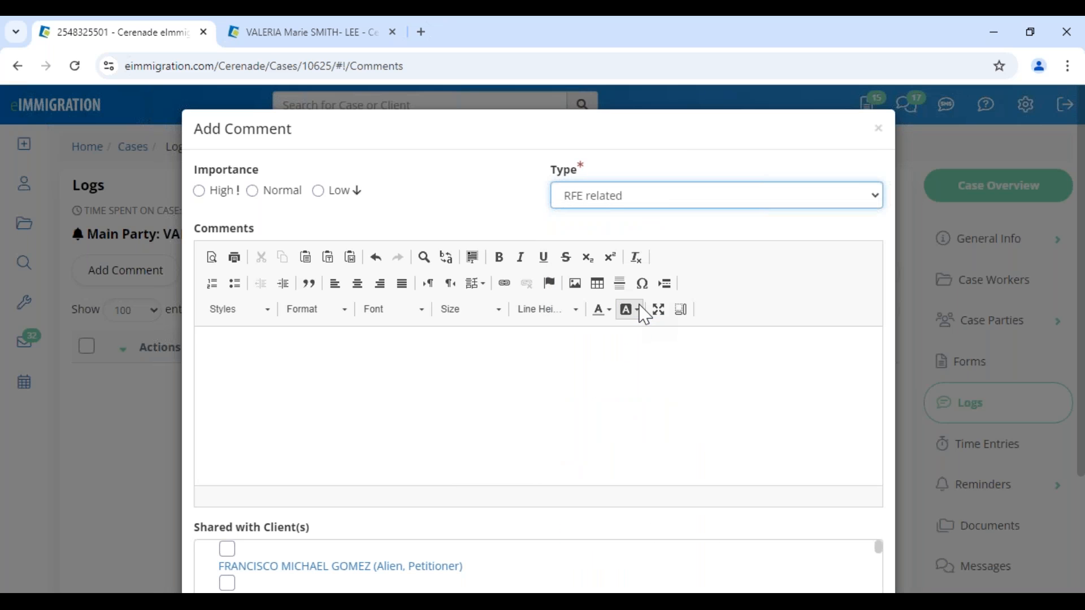
left_click(622, 198)
left_click(627, 394)
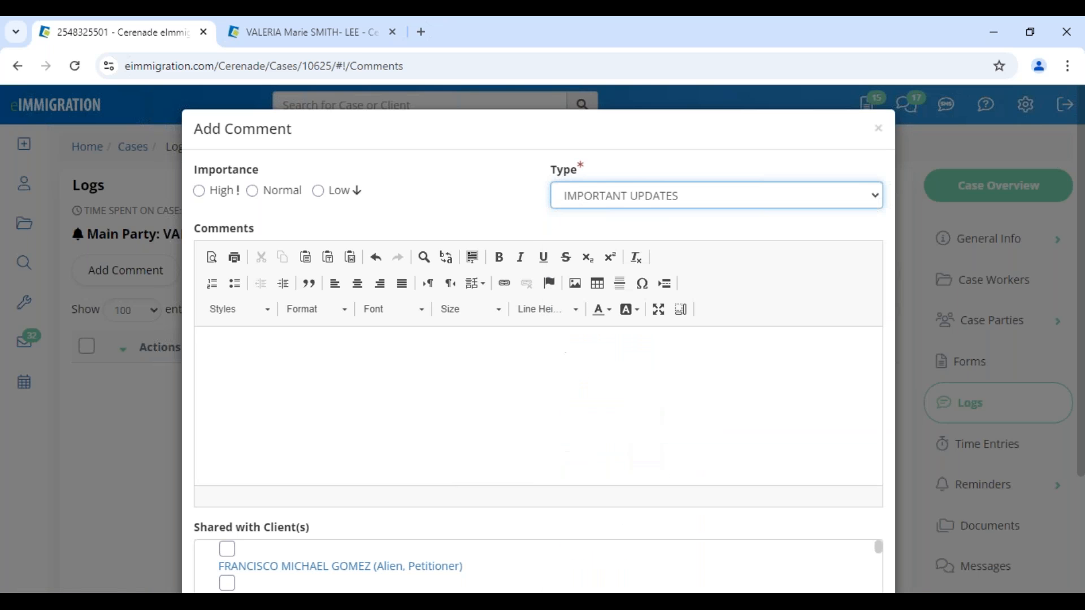
- Save 'CASE WAS APPROVED' as a high-importance comment shared with both clients
left_click(509, 365)
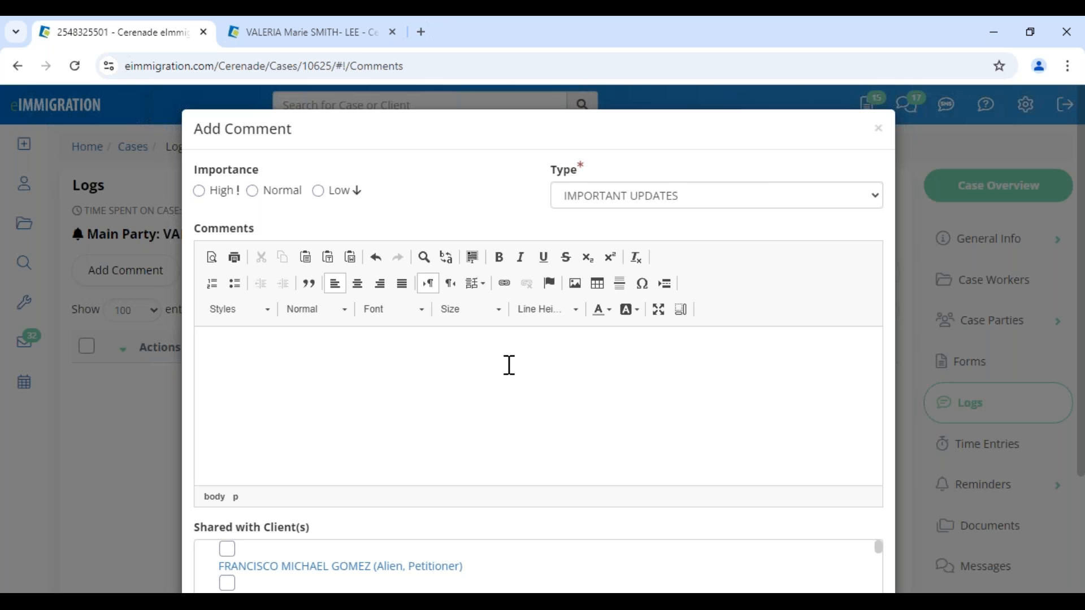
left_click(200, 192)
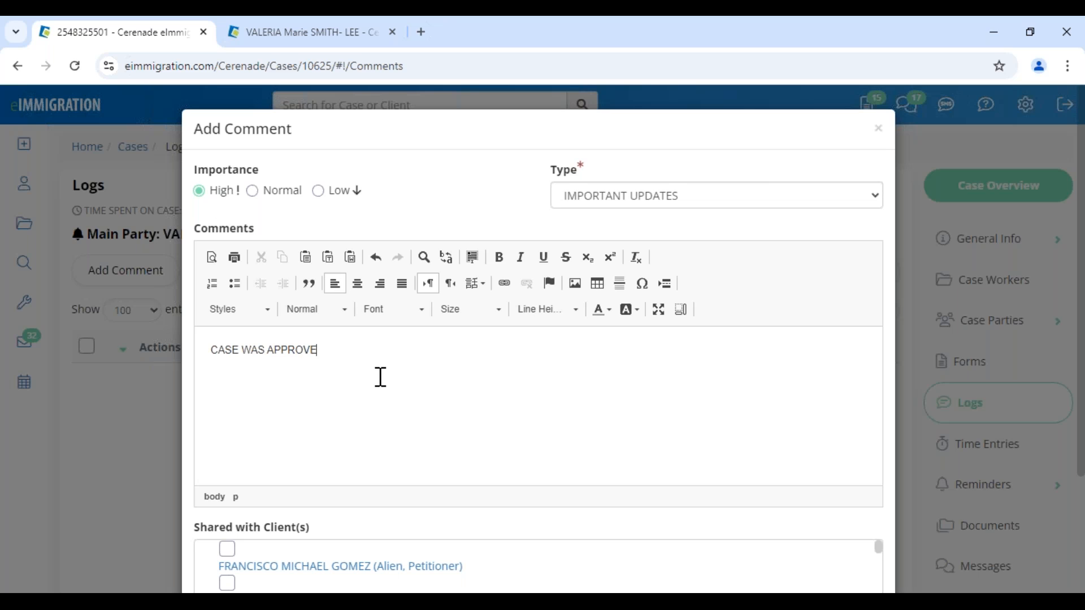
scroll(381, 376, "down", 3)
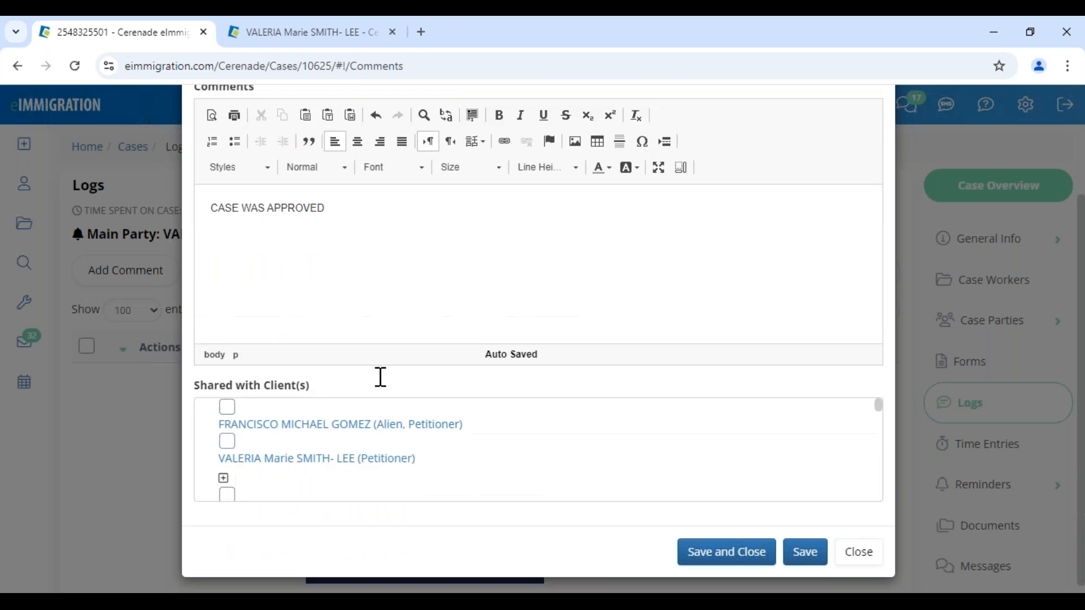
left_click(228, 433)
left_click(227, 398)
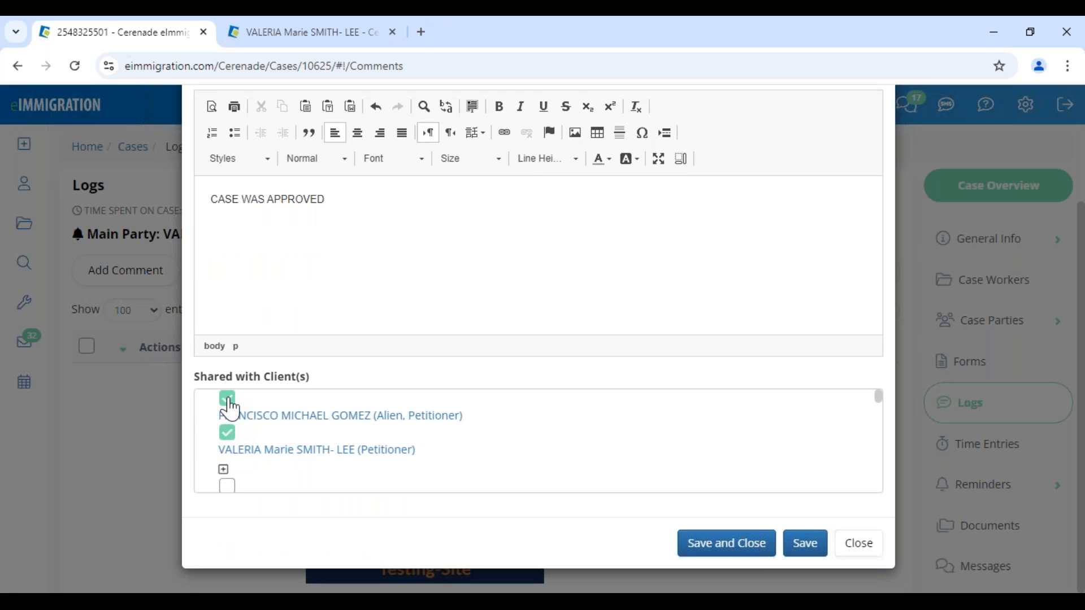
left_click(725, 548)
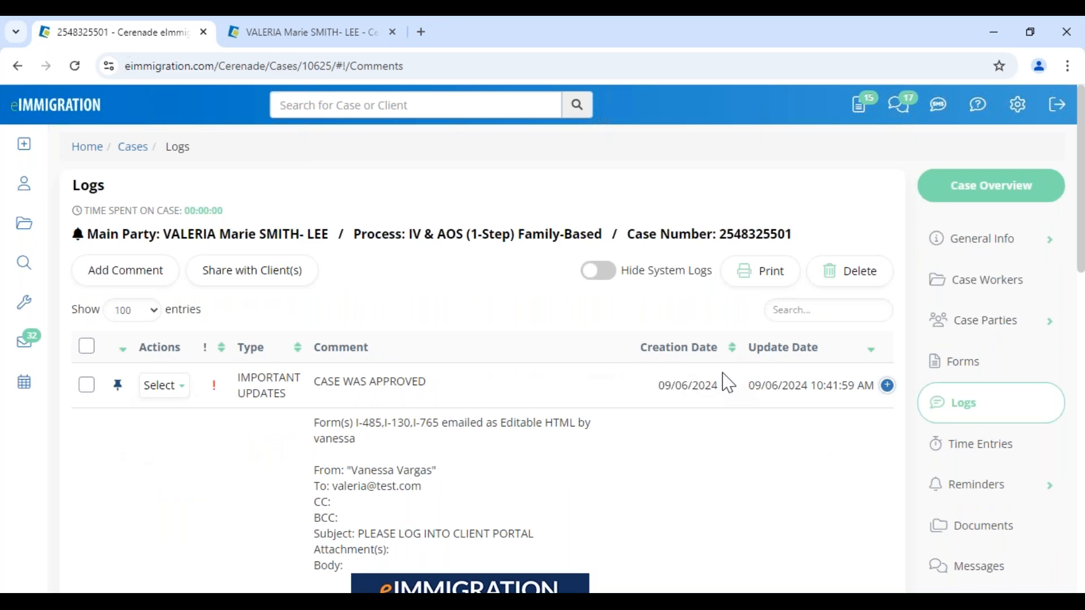
scroll(218, 480, "down", 8)
scroll(223, 484, "up", 8)
left_click(305, 32)
- Open the client's Logs at 10 entries per page with case comments shown
left_click(438, 281)
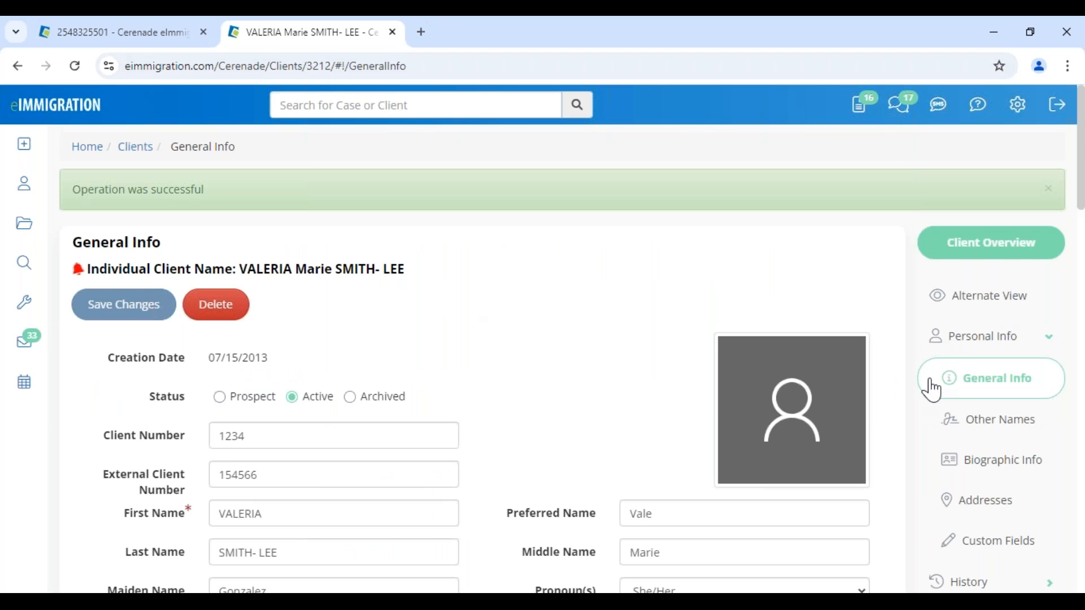
scroll(976, 434, "down", 1)
scroll(976, 434, "down", 4)
left_click(980, 467)
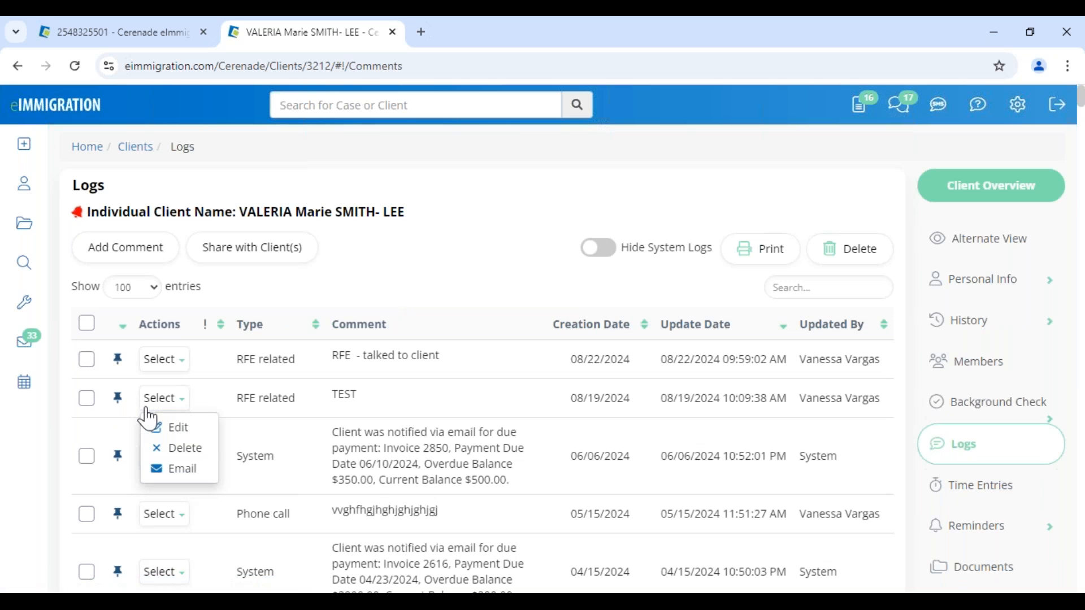
left_click(134, 287)
left_click(148, 316)
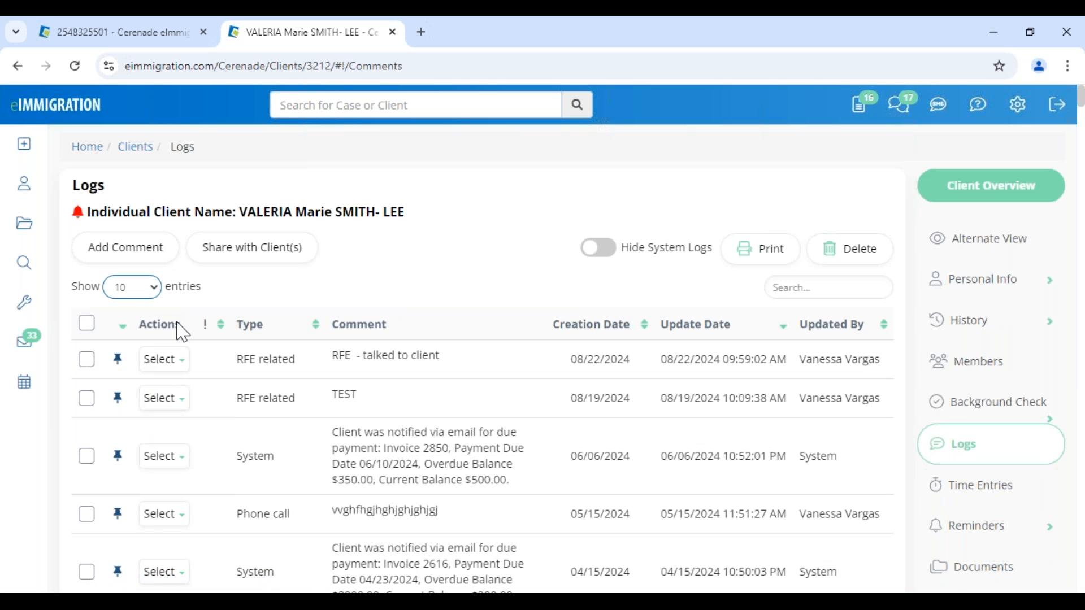
scroll(153, 396, "down", 8)
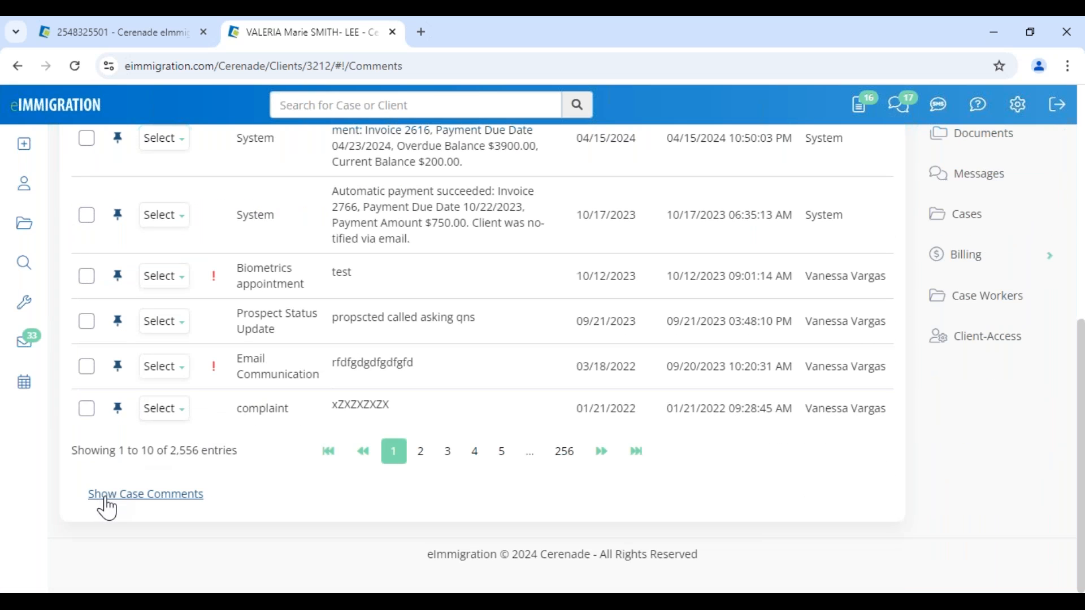
left_click(183, 501)
- Search the client's logs for PAYMENT
scroll(177, 509, "down", 4)
left_click_drag(425, 355, 568, 347)
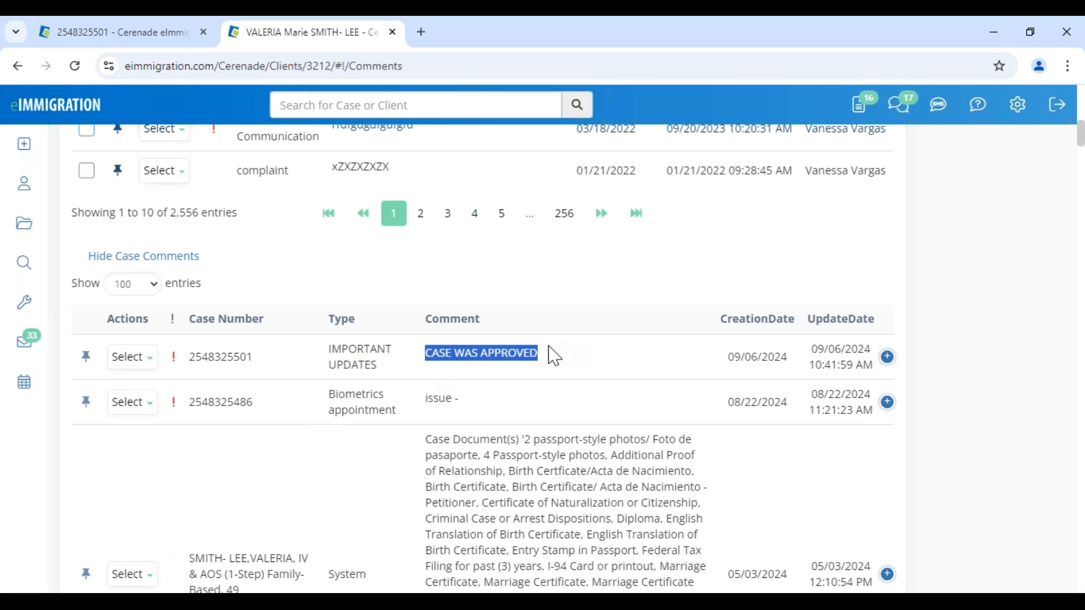
scroll(319, 398, "up", 10)
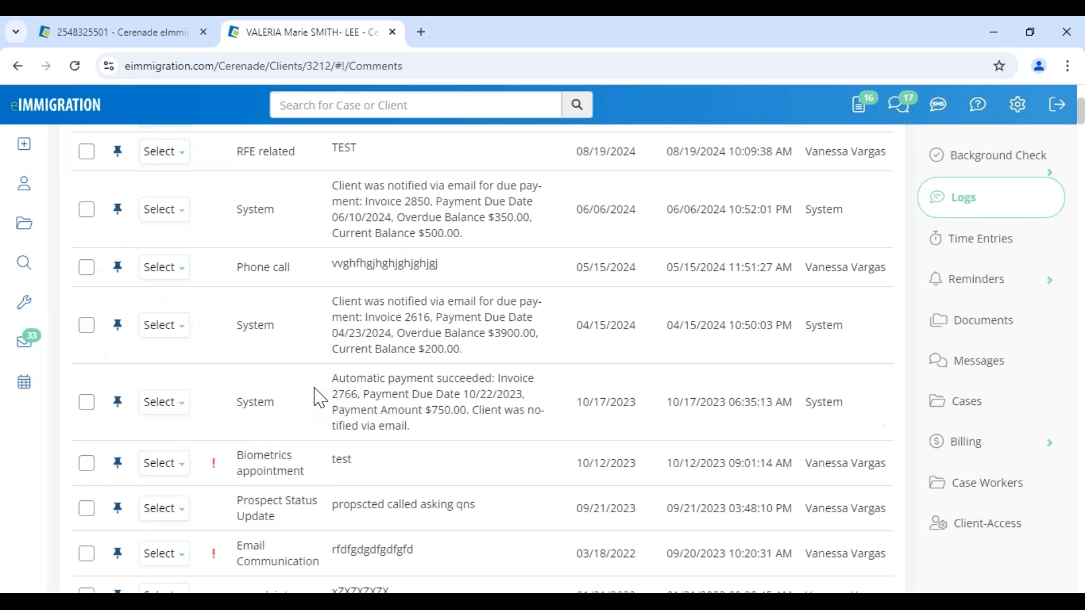
left_click_drag(238, 327, 460, 333)
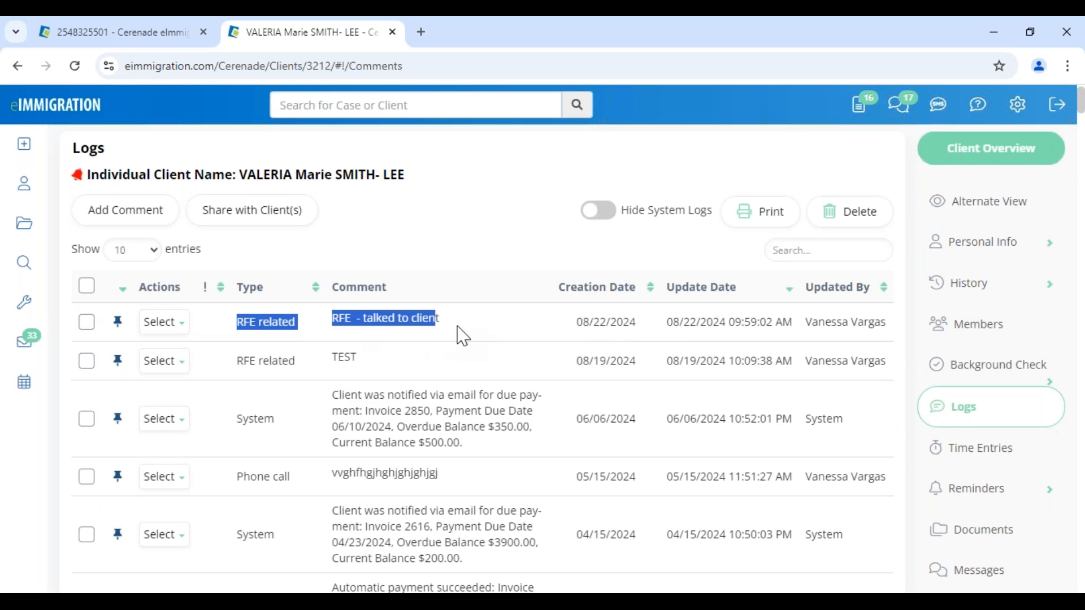
left_click(479, 249)
left_click(832, 252)
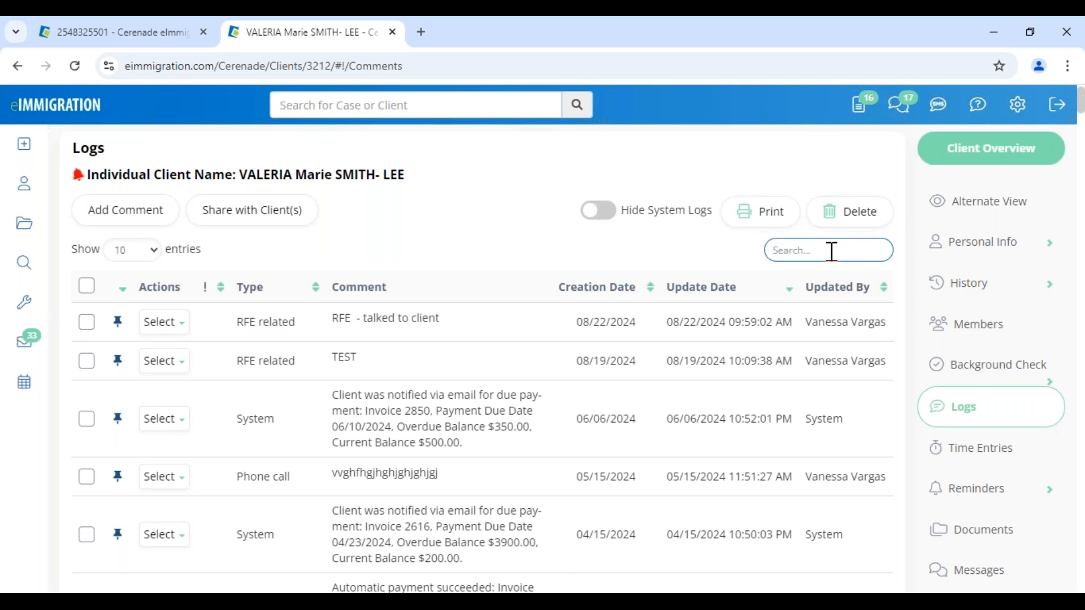
type("PAYMENT")
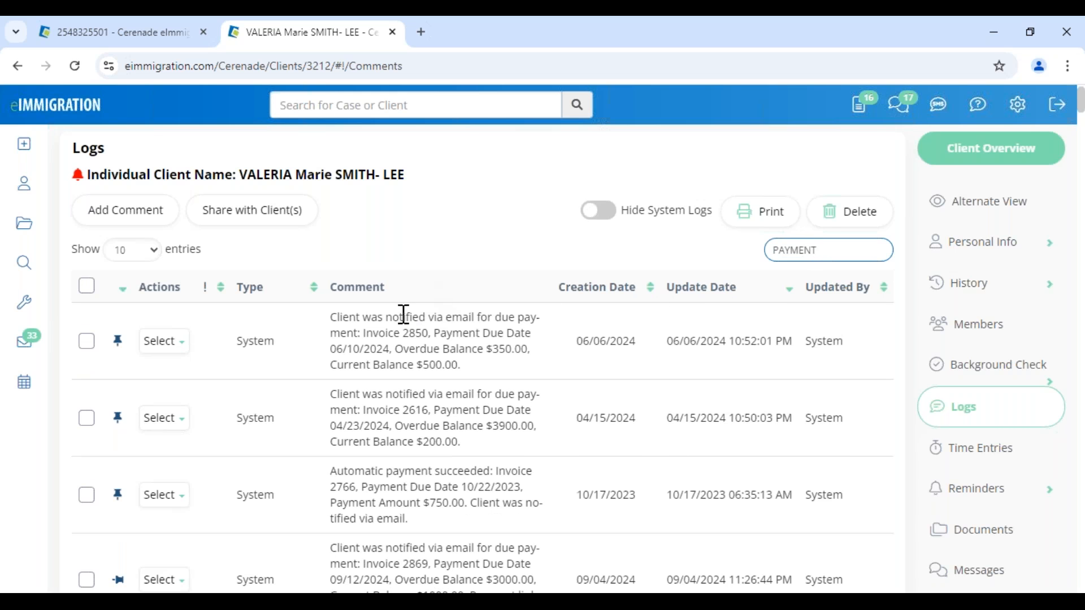
left_click_drag(434, 334, 492, 330)
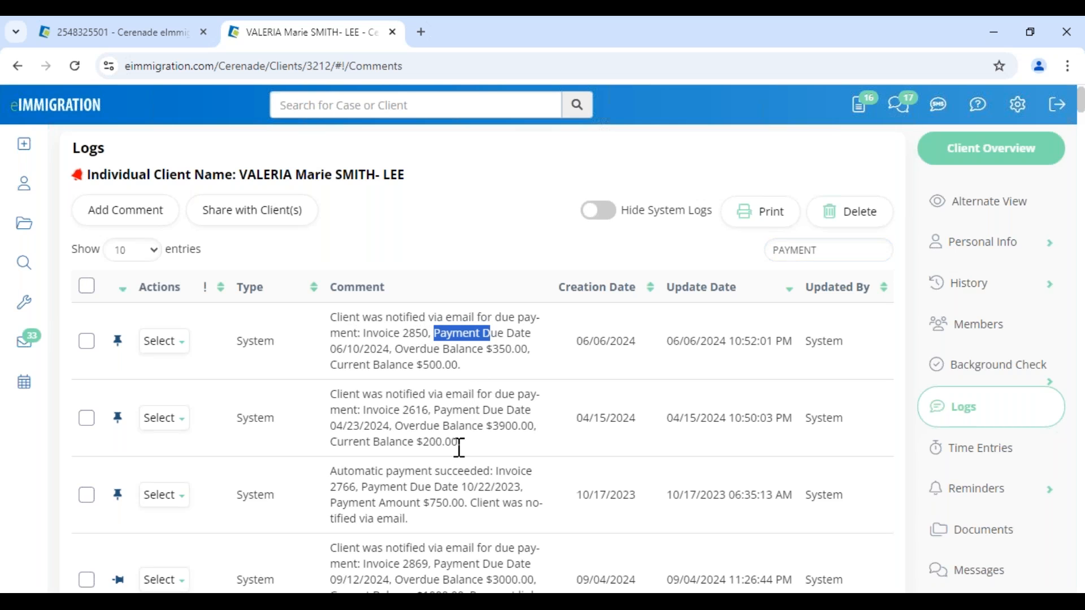
scroll(460, 448, "down", 10)
scroll(509, 396, "up", 10)
- Hide system logs and select all three remaining Billing entries
left_click(607, 250)
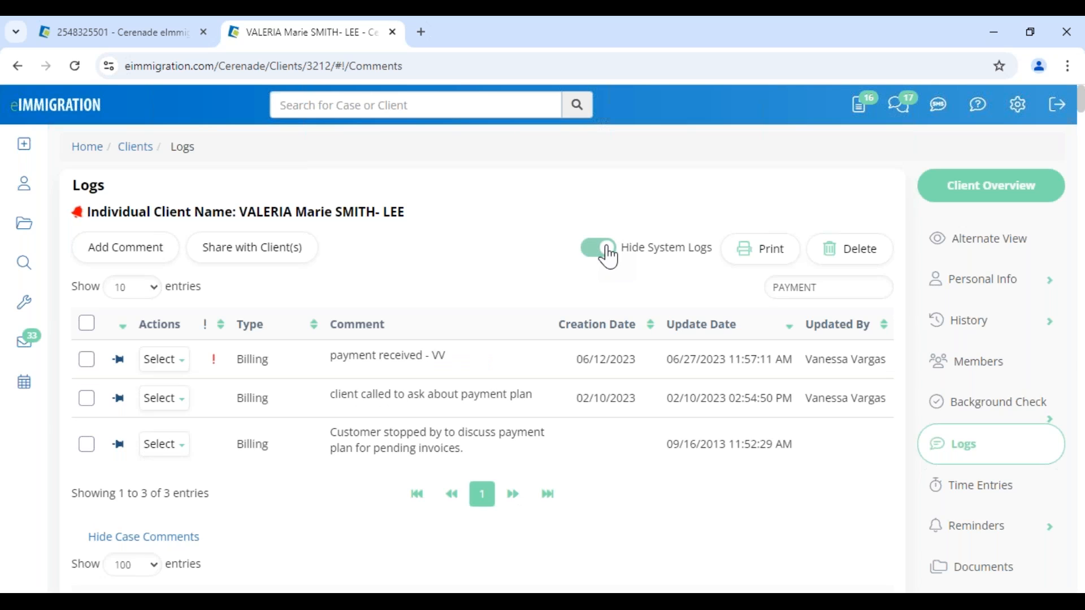
left_click_drag(294, 357, 418, 357)
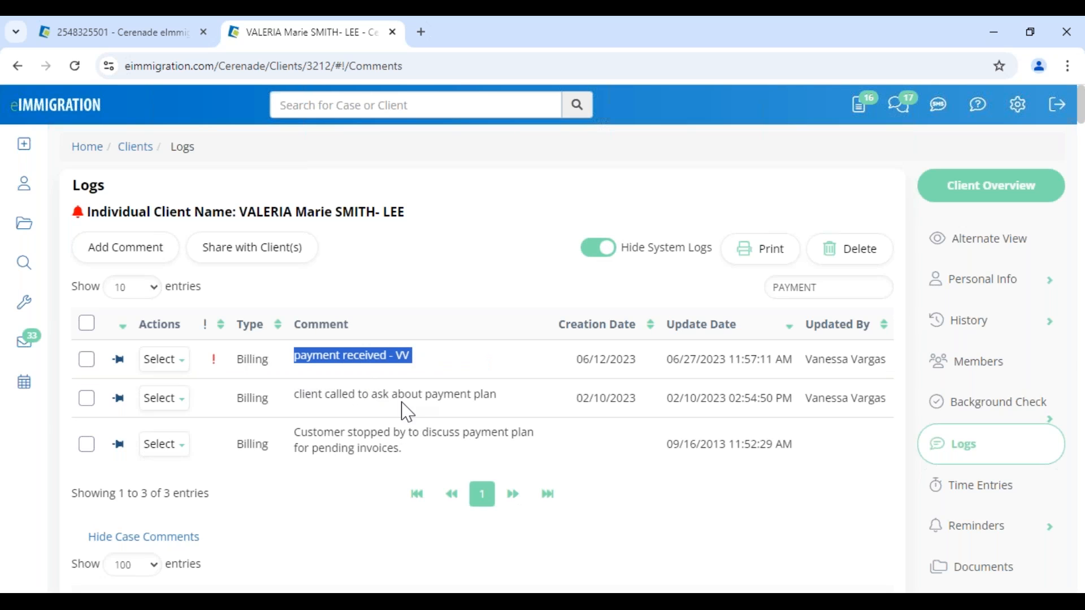
left_click(382, 281)
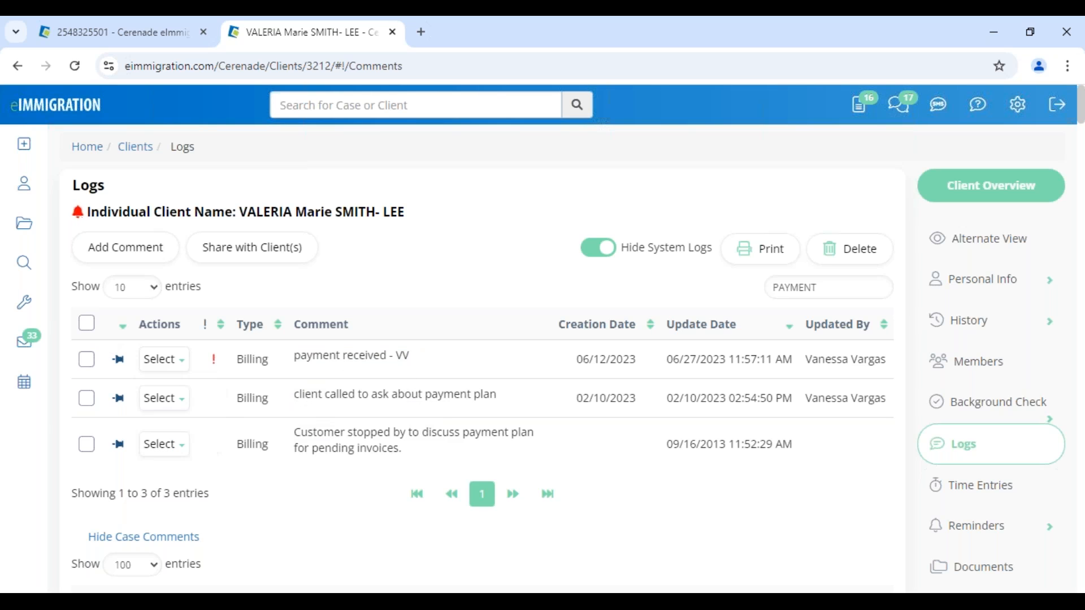
left_click(86, 323)
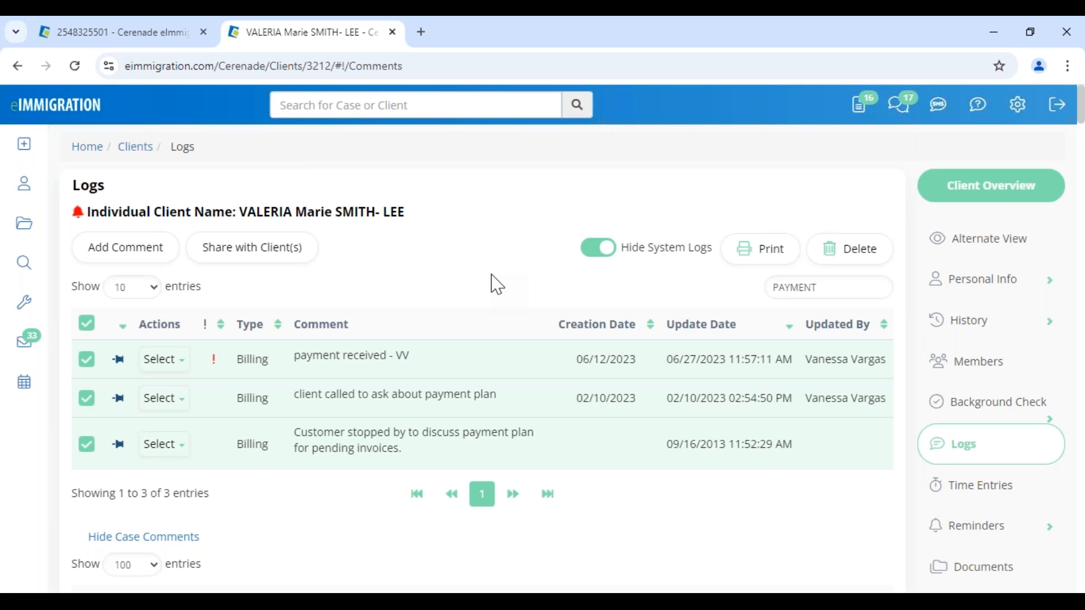
left_click(88, 32)
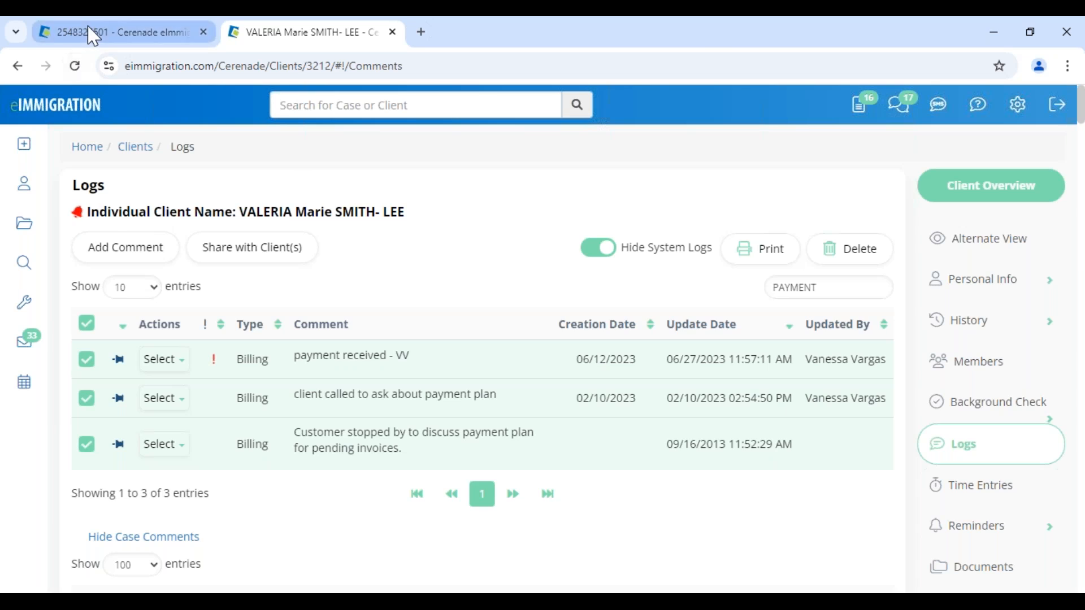
- Open the case's Documents folder and check every document in the list
scroll(1044, 477, "down", 3)
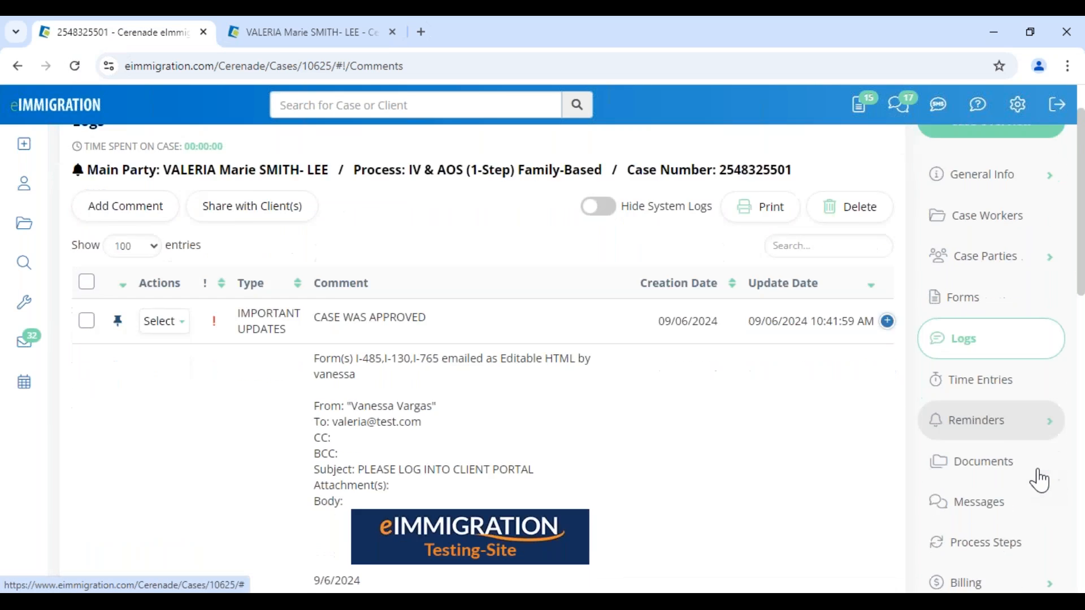
left_click(974, 376)
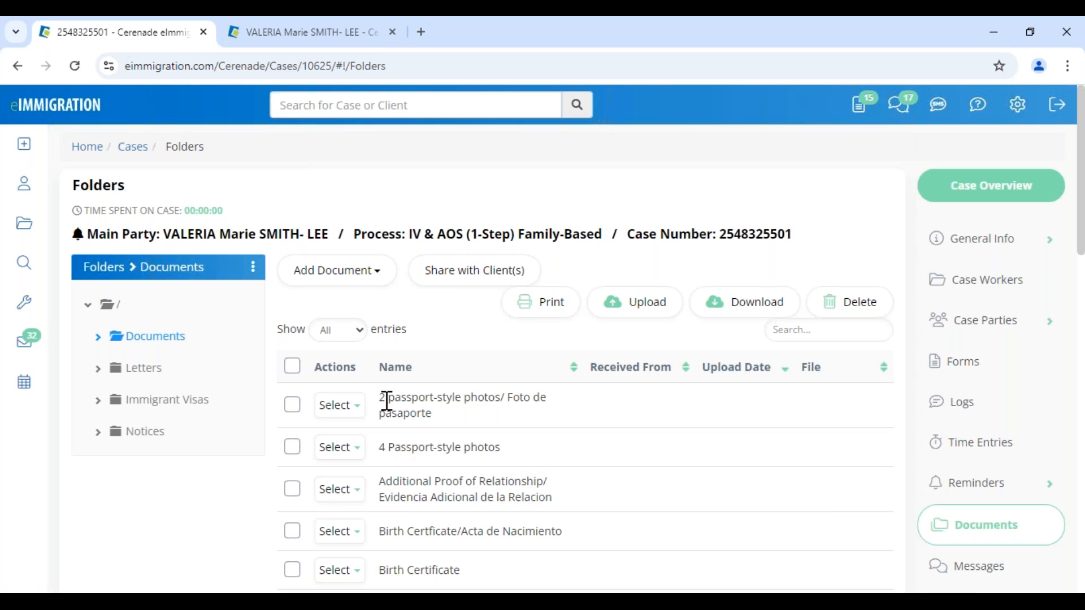
left_click(292, 366)
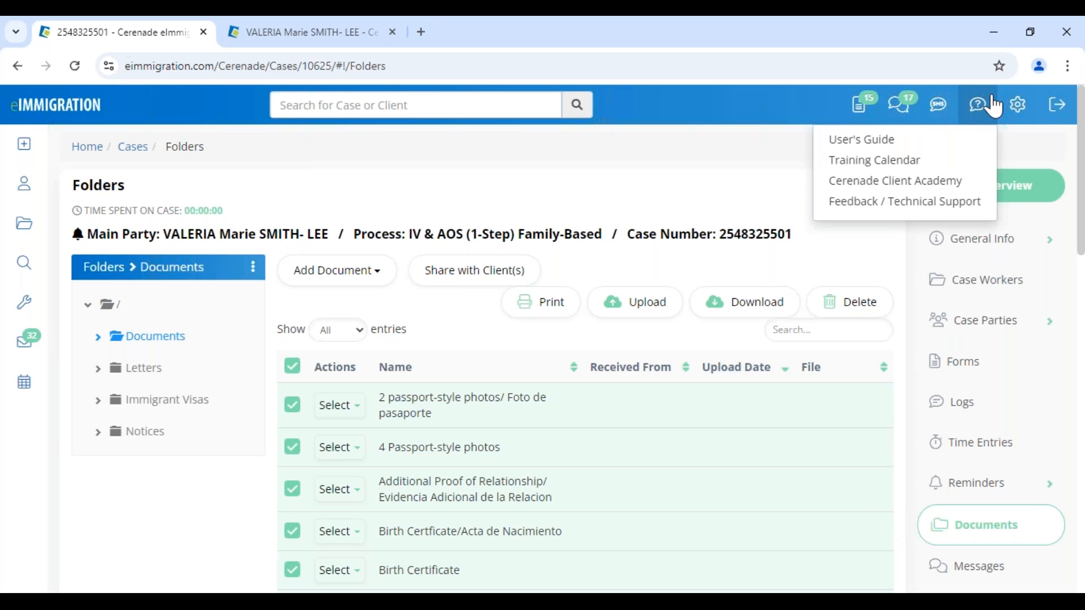
- Open Administrative Tools in a new browser tab
mouse_move(1018, 106)
right_click(1006, 144)
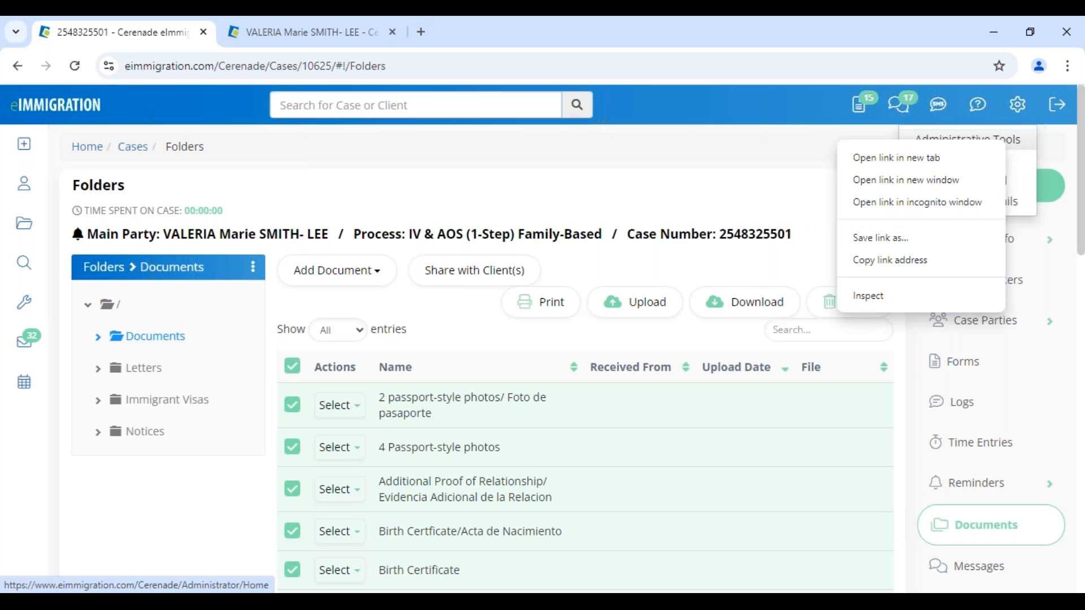
left_click(897, 157)
left_click_drag(508, 35, 135, 36)
left_click_drag(16, 189, 164, 223)
- Review General Application Settings, noting Auto Convert Uploaded Images to PDF is enabled
scroll(144, 244, "down", 1)
scroll(68, 466, "down", 10)
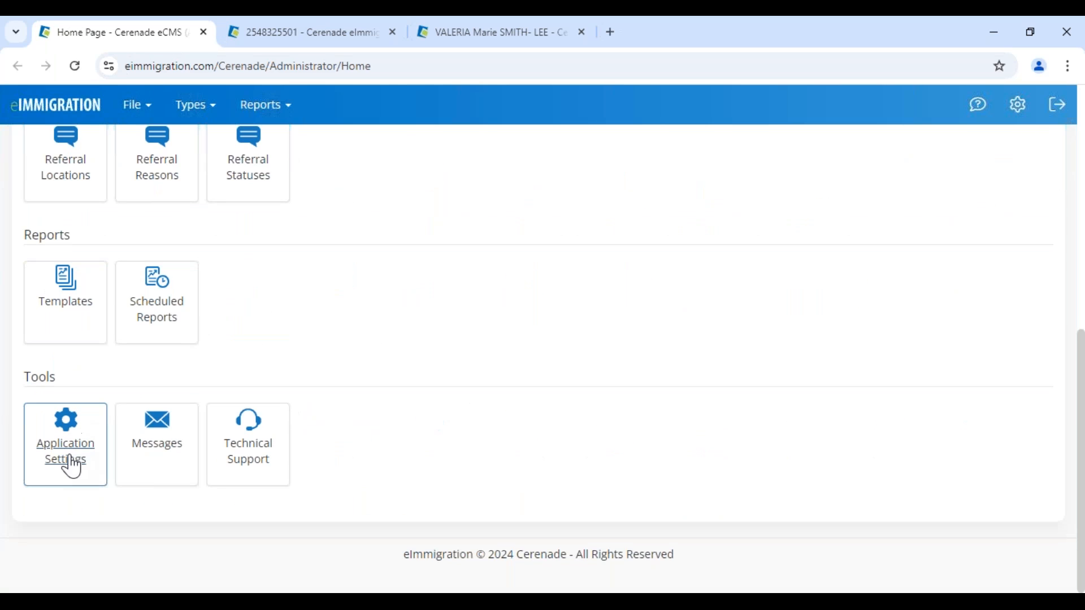
left_click(67, 464)
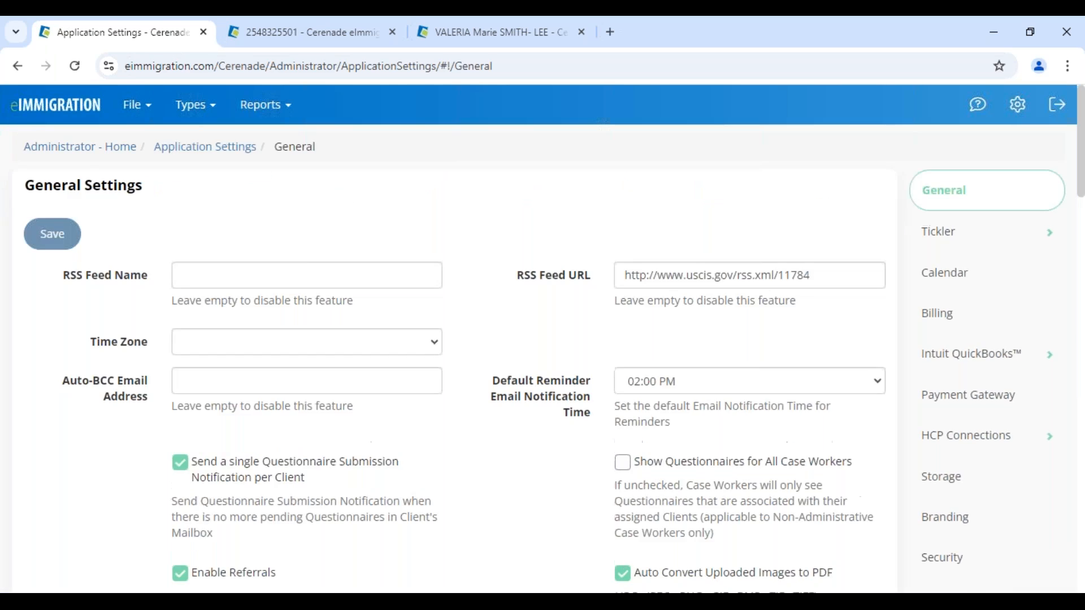
scroll(613, 453, "down", 4)
left_click_drag(836, 338, 638, 352)
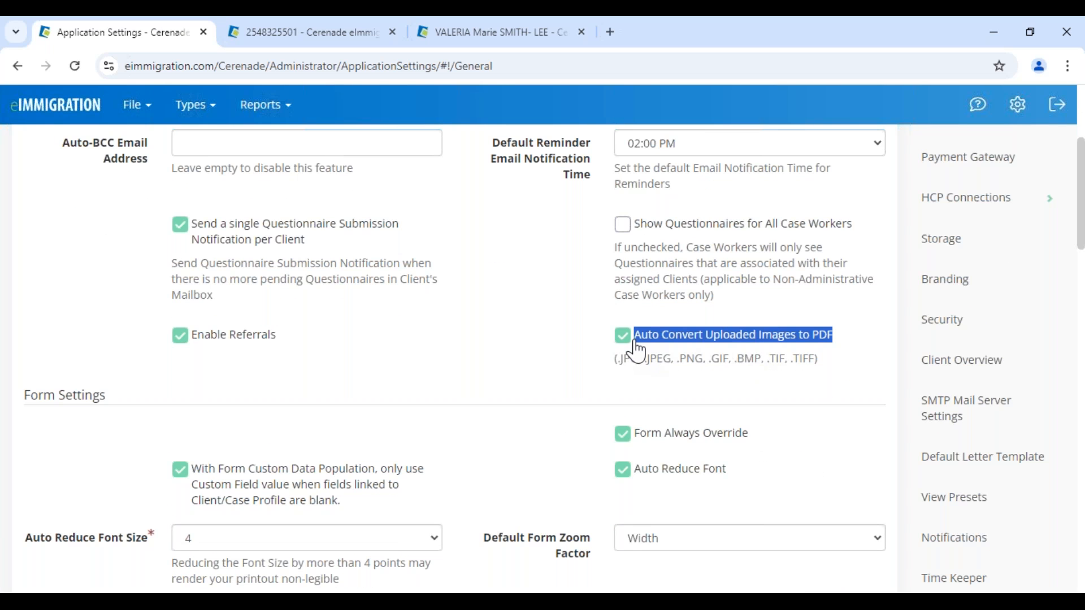
left_click(819, 385)
left_click(342, 35)
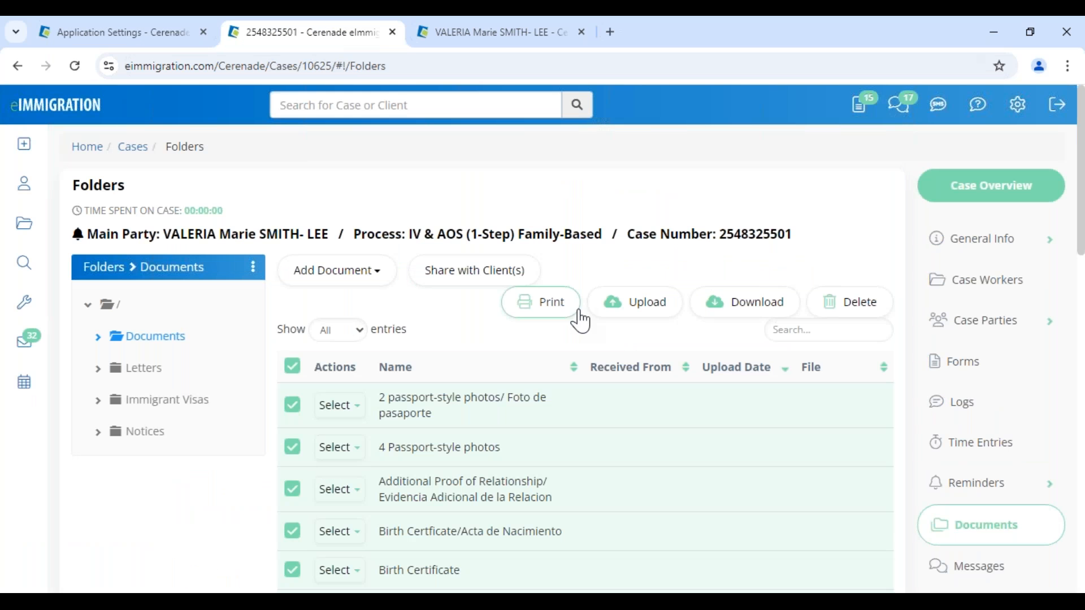
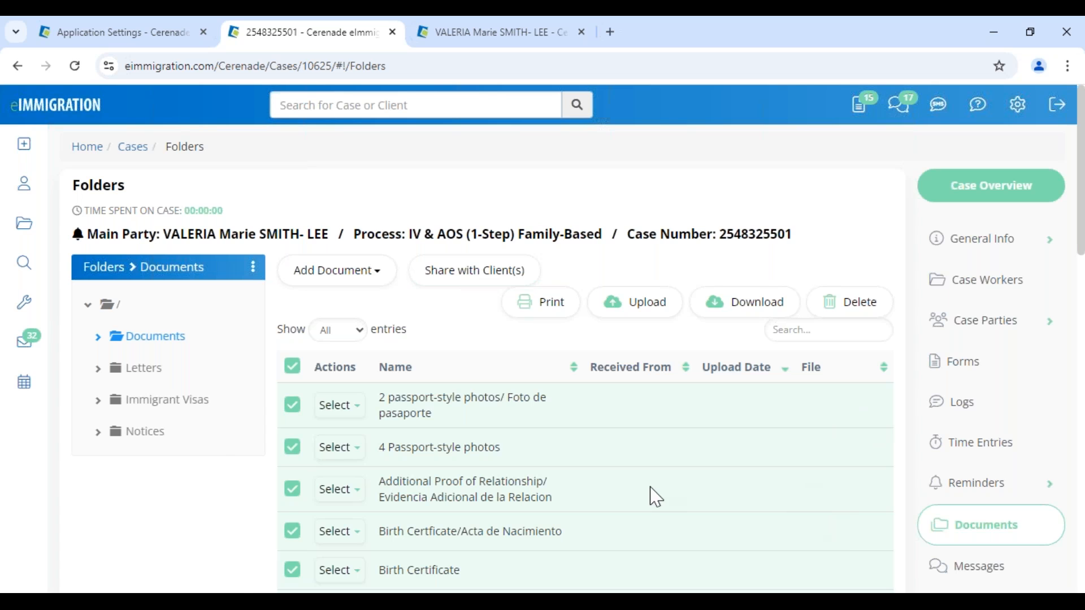
- Open the Letters folder and inspect the Nuevo Cuestionario/Forma letter's client first-name tag in the editor
left_click(137, 368)
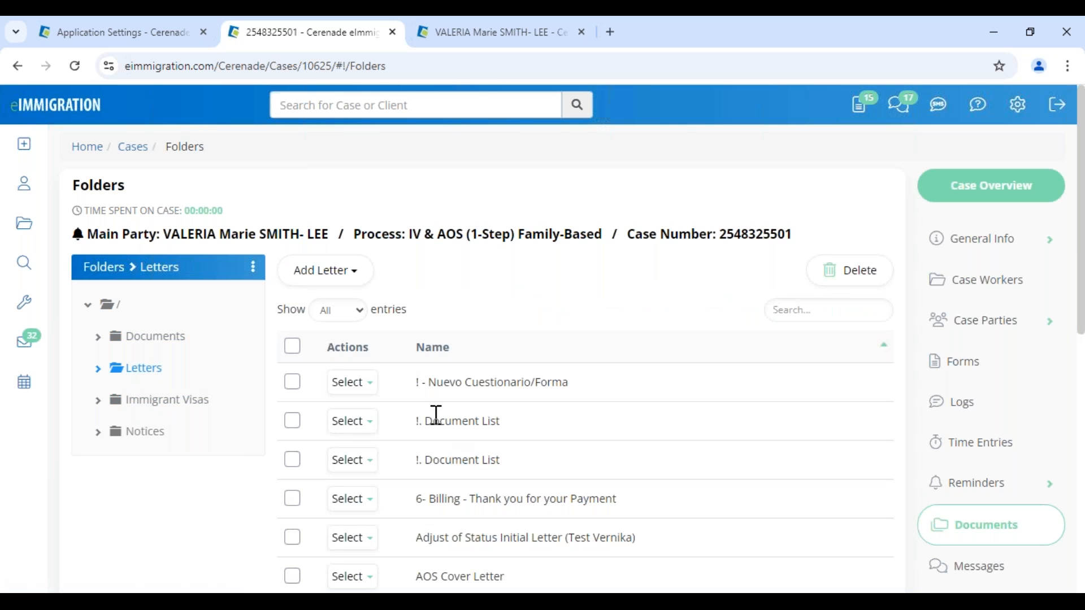
left_click(355, 382)
left_click(365, 410)
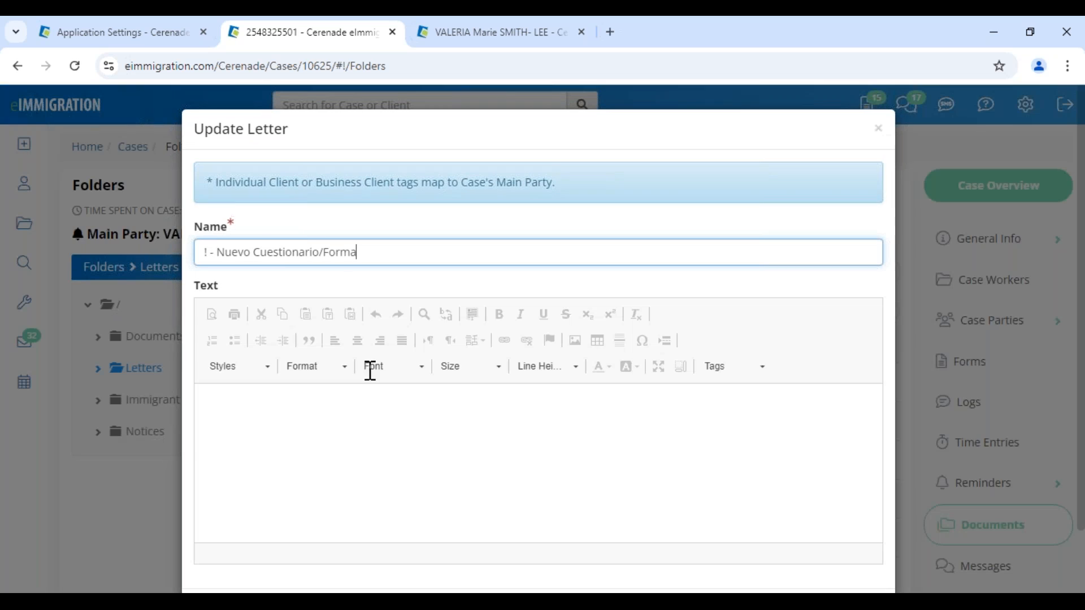
left_click_drag(207, 473, 271, 503)
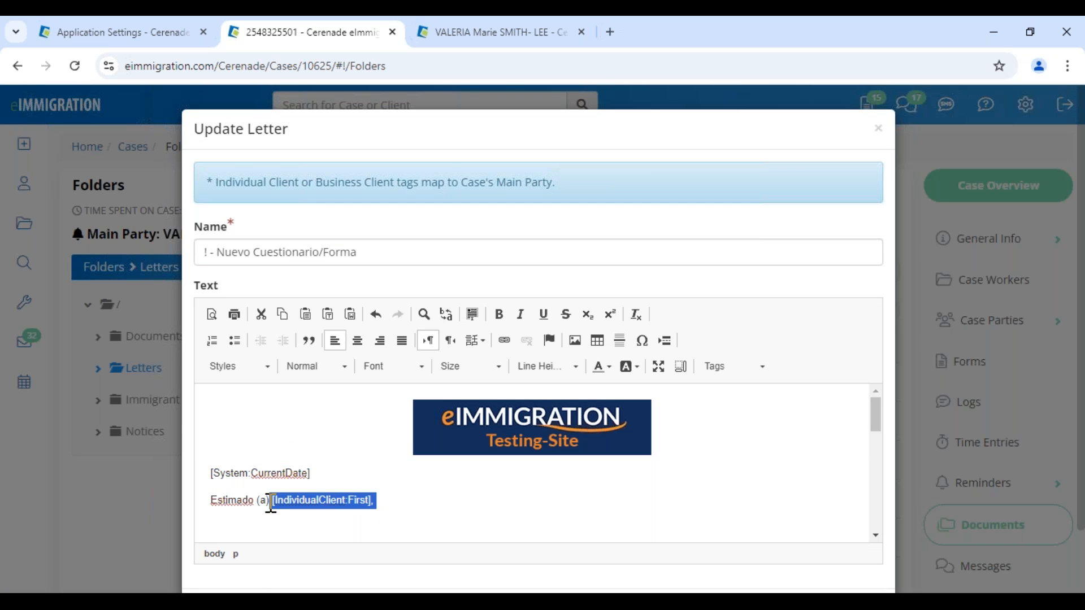
left_click(879, 129)
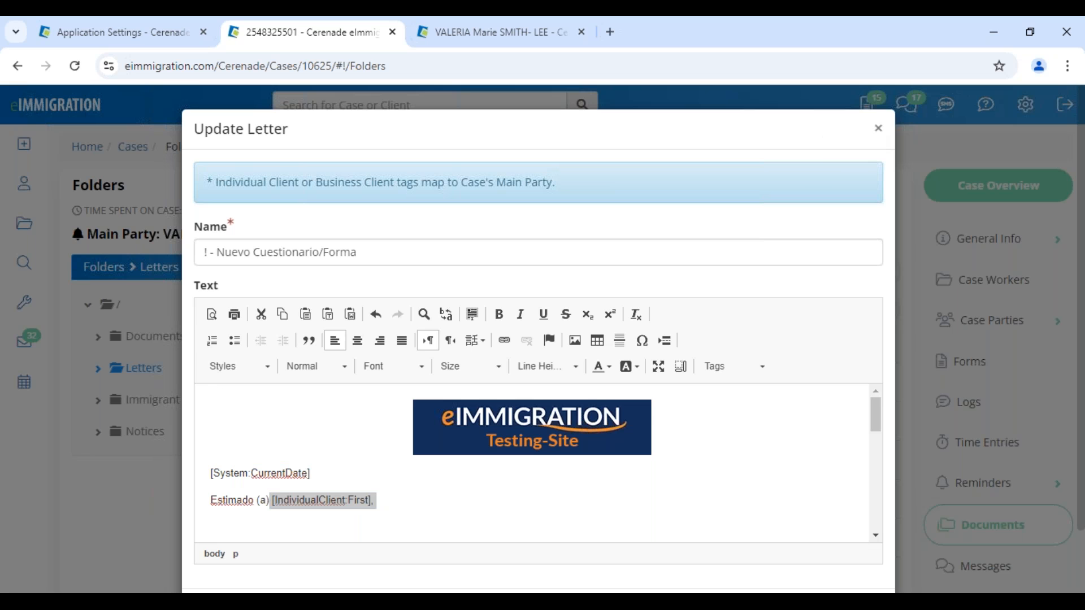
- Preview the Nuevo Cuestionario/Forma letter with the client's first name merged in, then open Tools
left_click(354, 384)
left_click(370, 449)
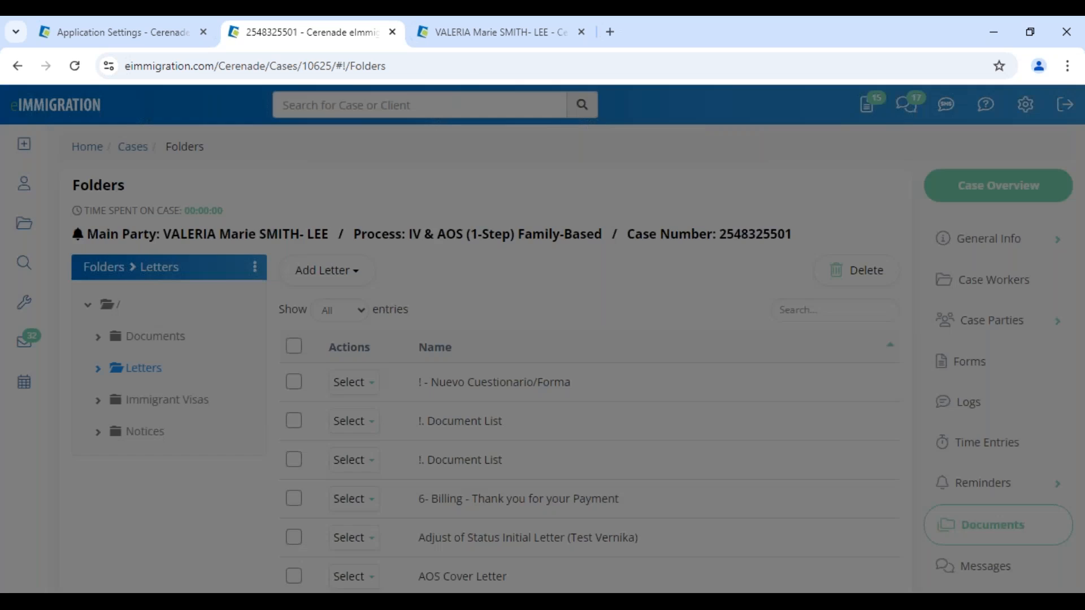
left_click_drag(190, 249, 317, 274)
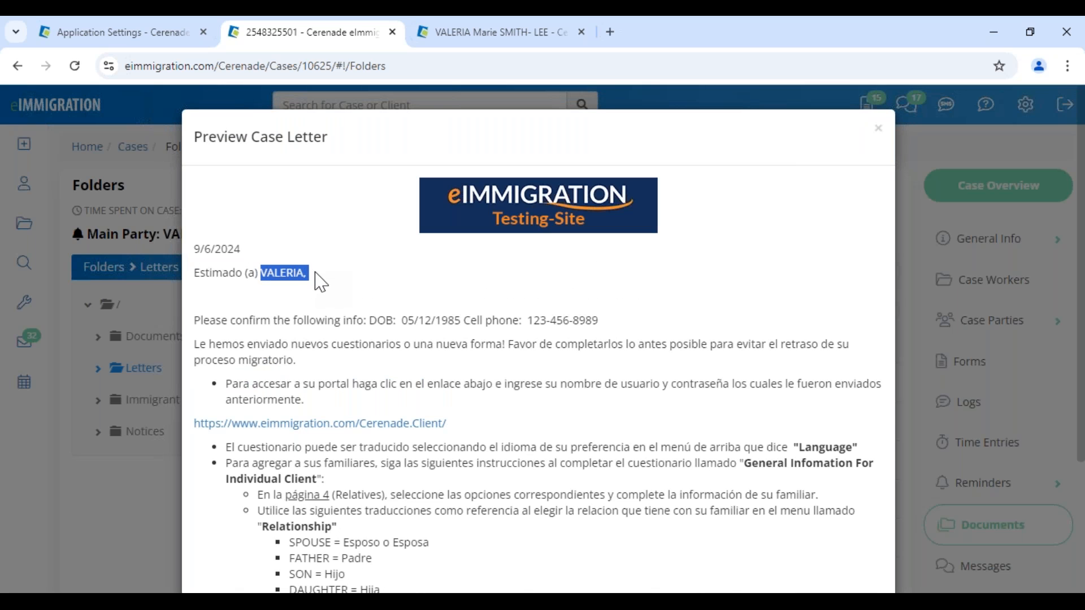
left_click(878, 130)
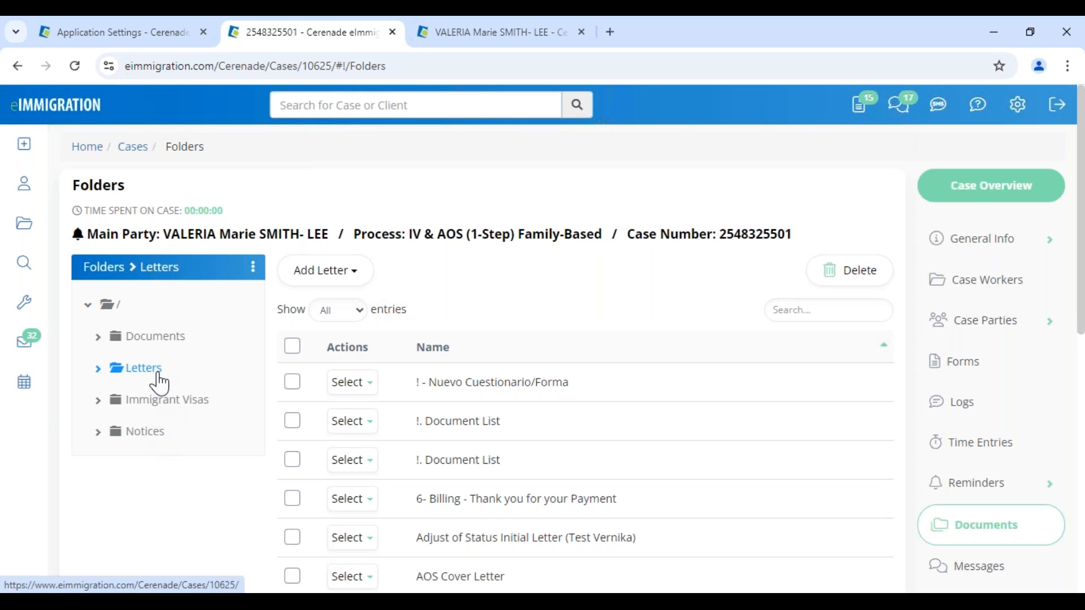
left_click(33, 314)
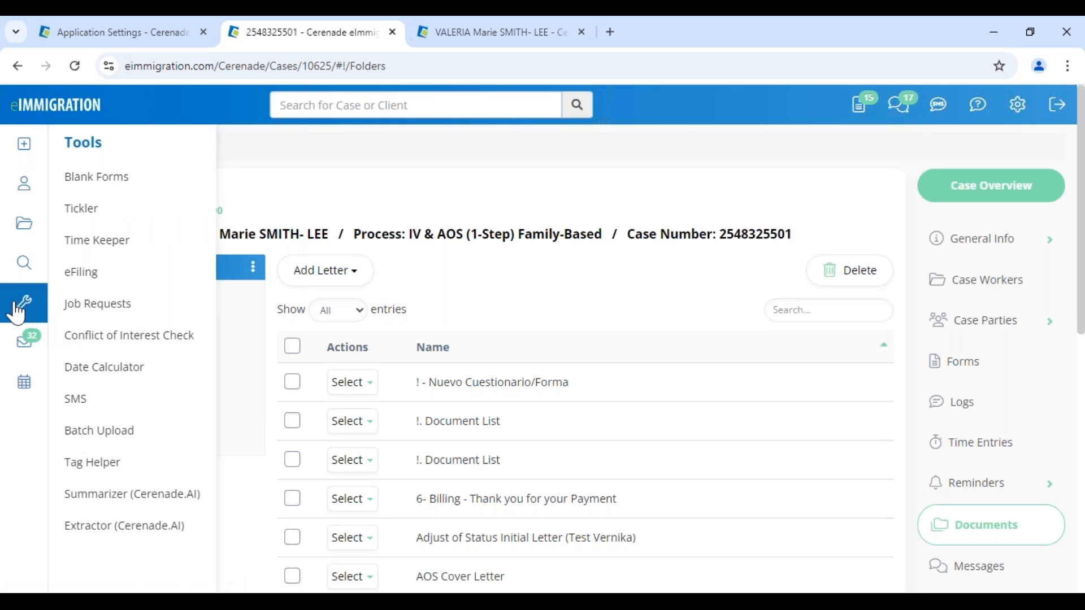
- View the Tag Helper dialog, close it, and open the help and support menu
left_click(112, 472)
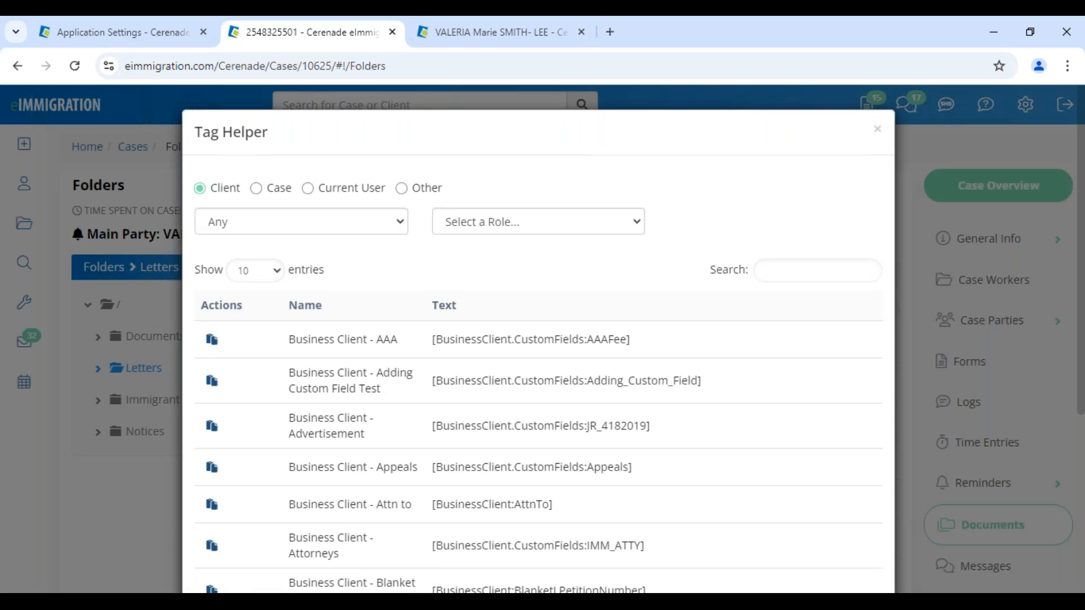
left_click_drag(271, 133, 193, 135)
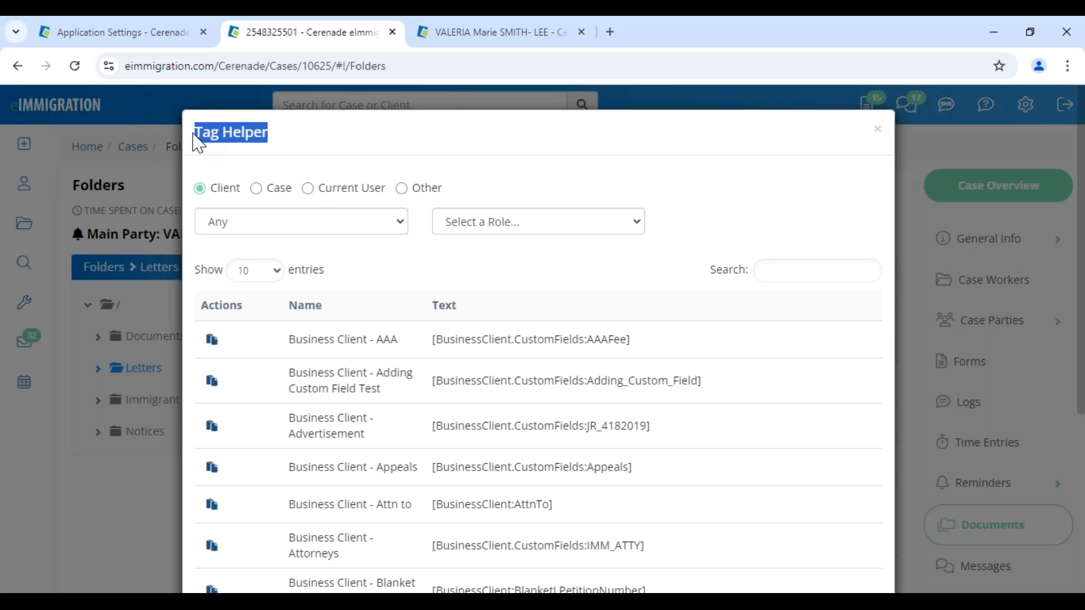
left_click(880, 133)
left_click(976, 111)
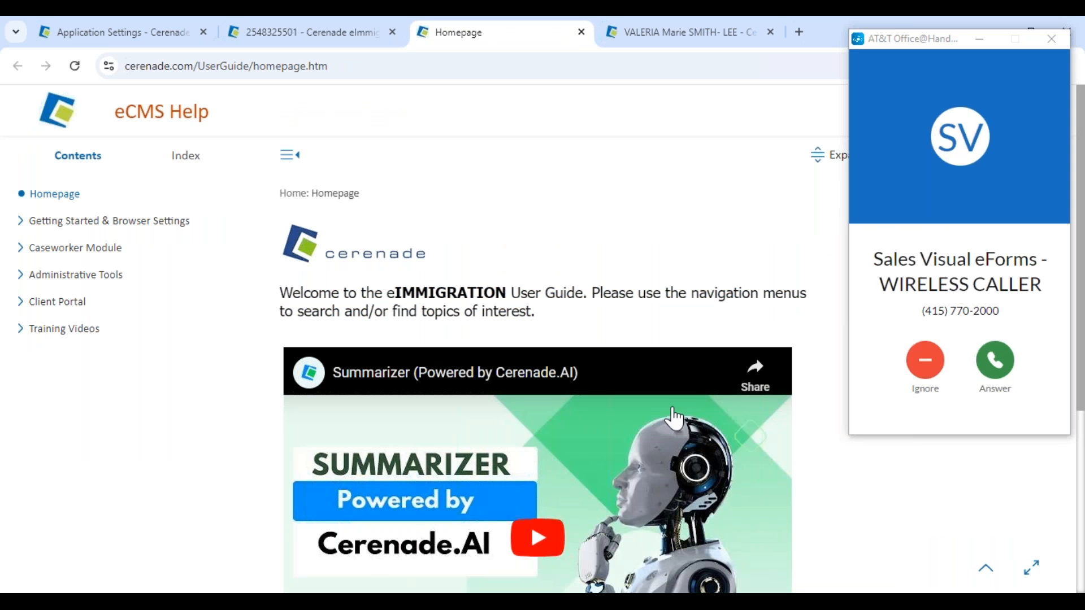
- Dismiss the call notification and search the help guide for 'TAG HELPER'
left_click(925, 360)
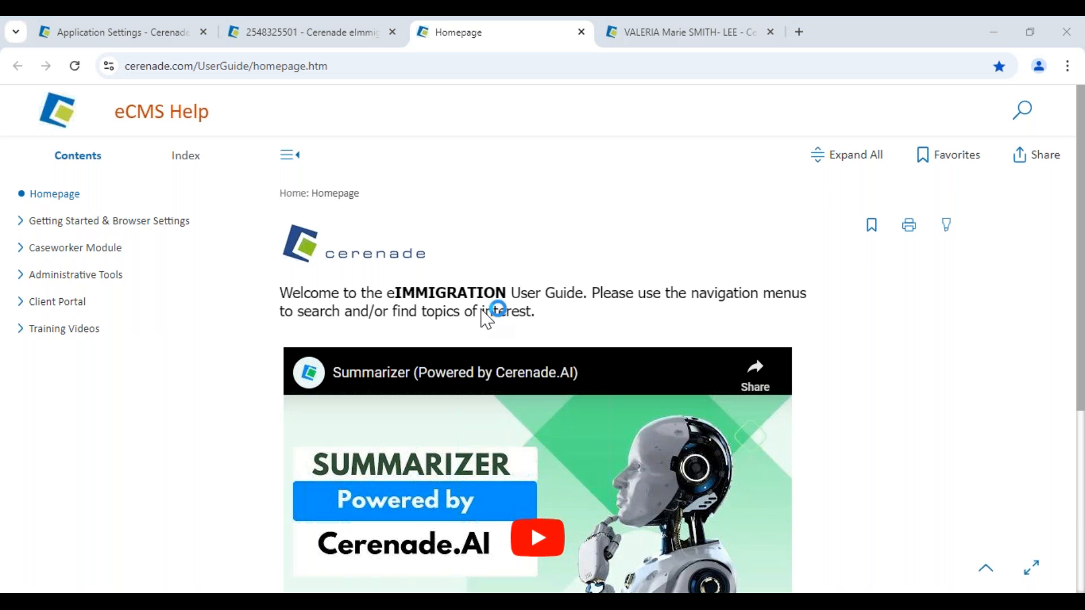
left_click(1025, 115)
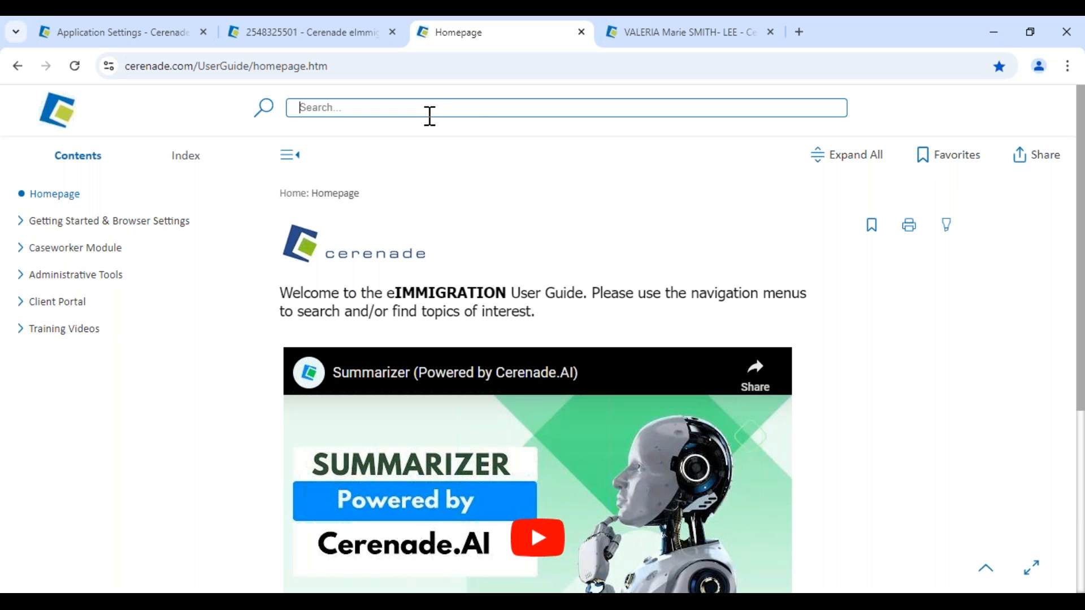
type("TAG")
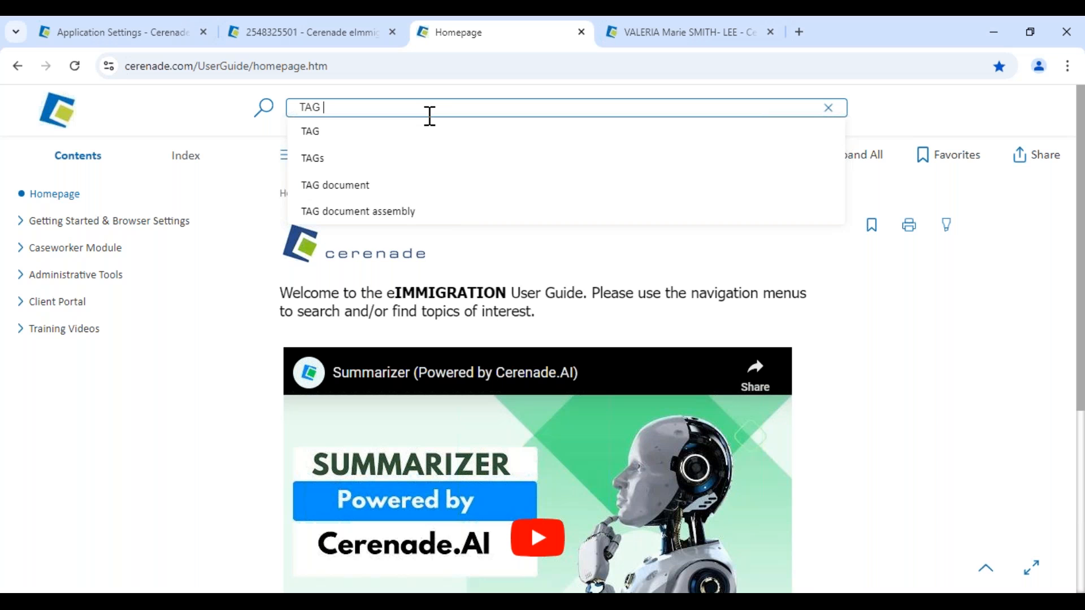
type(" HELPER")
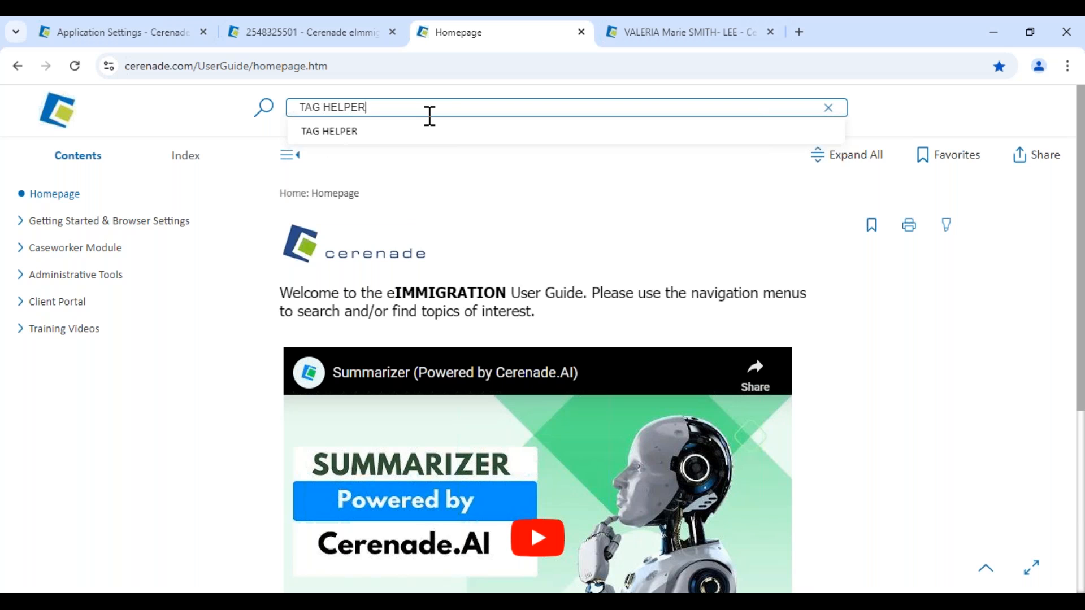
key("Return")
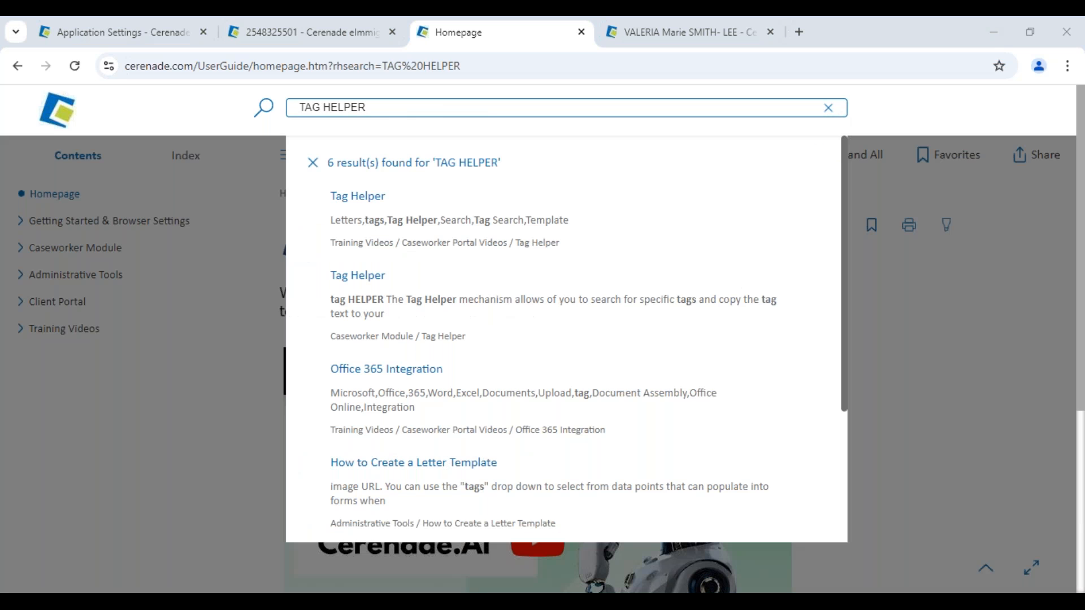
- Check the Tag Helper video topic, then read the Caseworker Module Tag Helper article
left_click(382, 198)
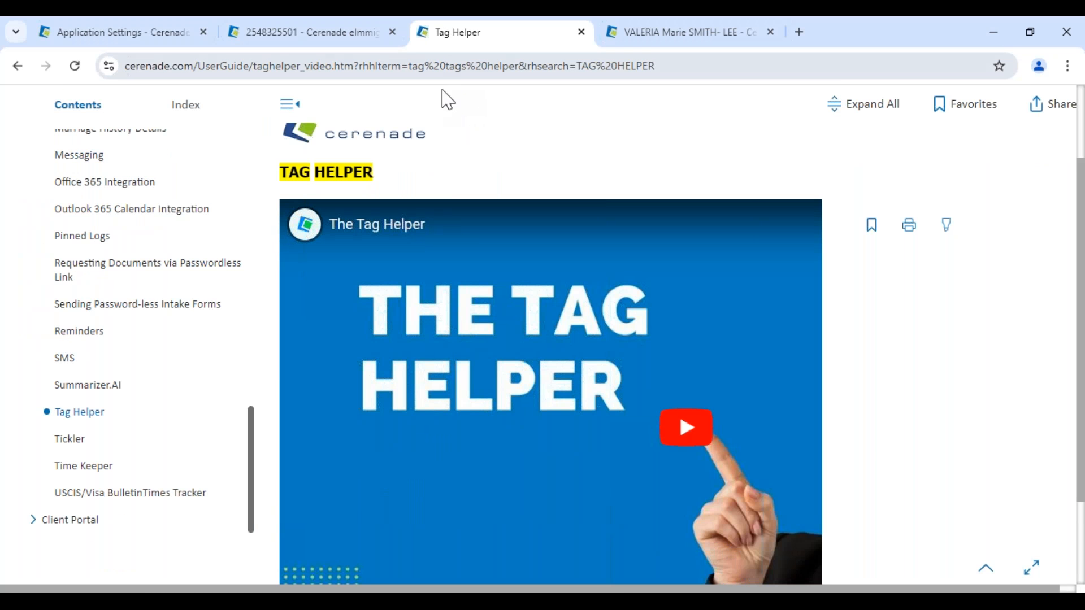
key("Return")
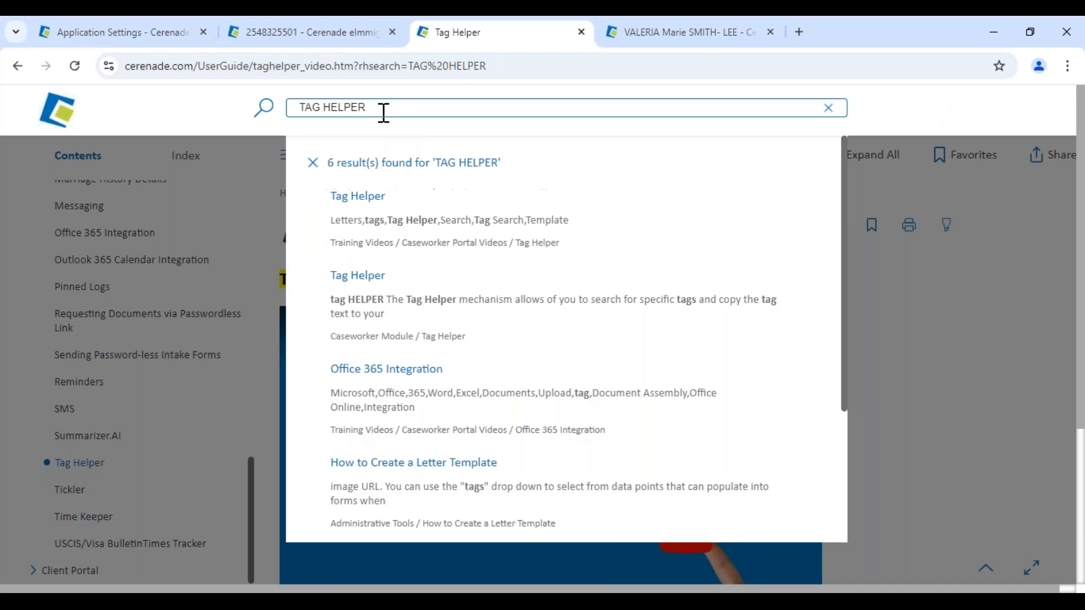
left_click(367, 278)
scroll(508, 419, "down", 5)
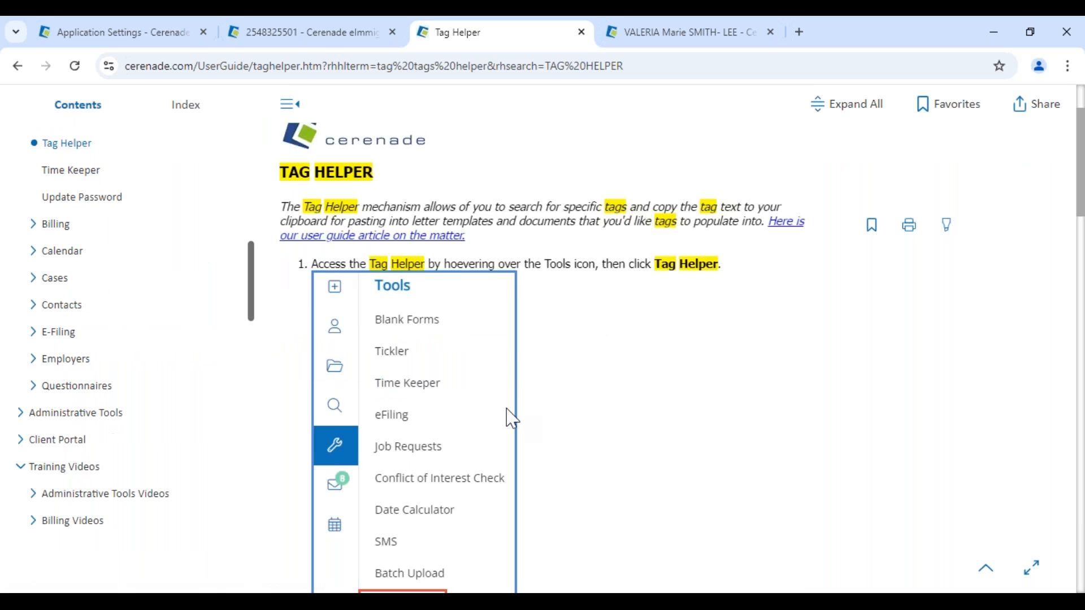
scroll(511, 419, "down", 5)
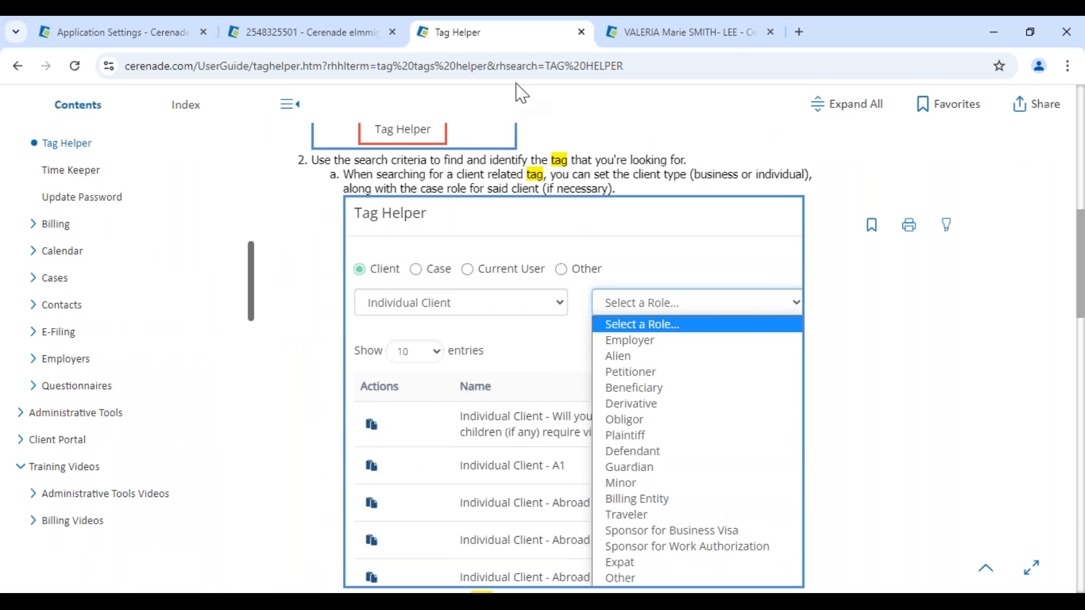
scroll(425, 175, "up", 10)
left_click_drag(382, 109, 300, 107)
- Search the guide for 'LETETR TEMPLATES' and open the Letter Template Overview topic
type("LETETR TEMPLATES")
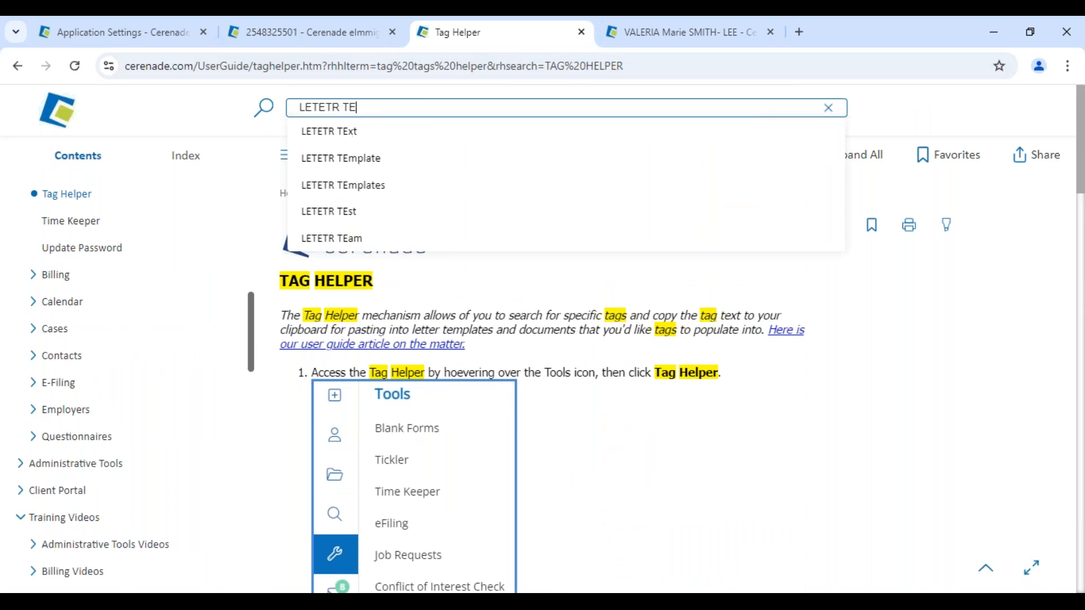
key("Return")
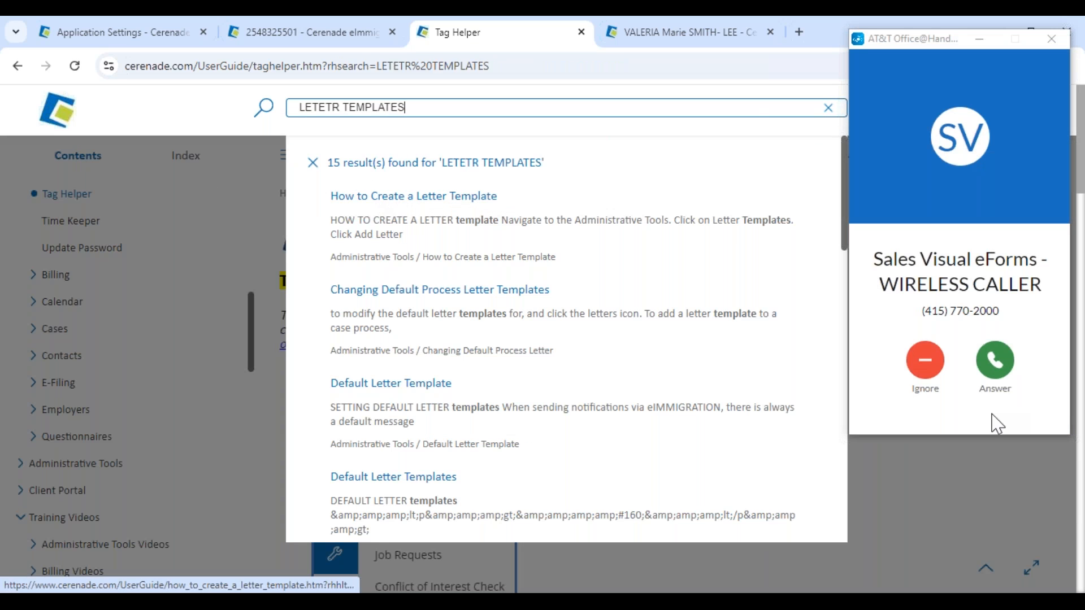
left_click(925, 362)
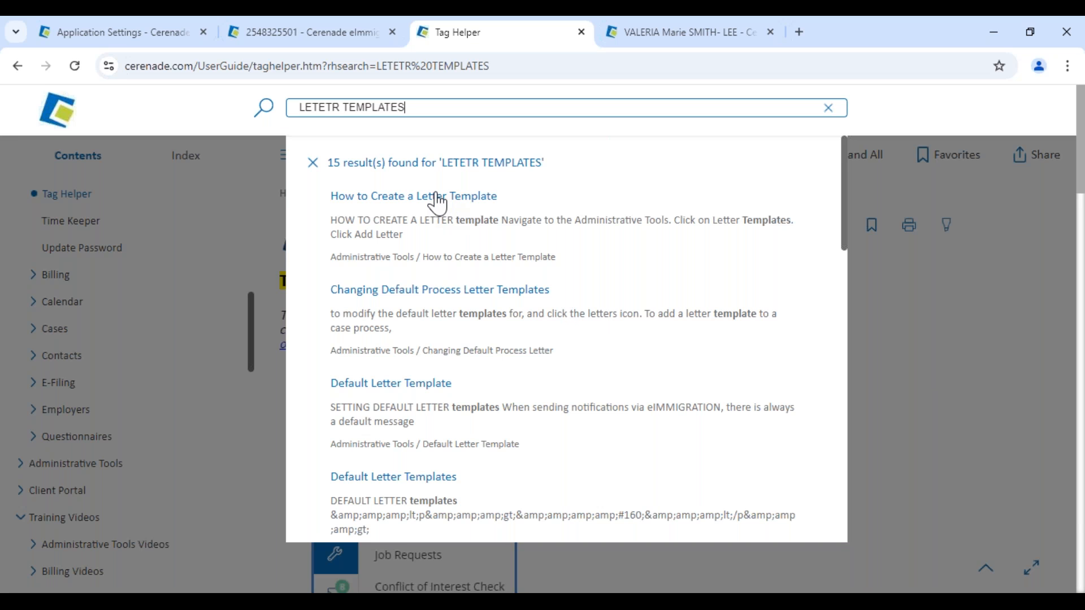
scroll(407, 417, "down", 1)
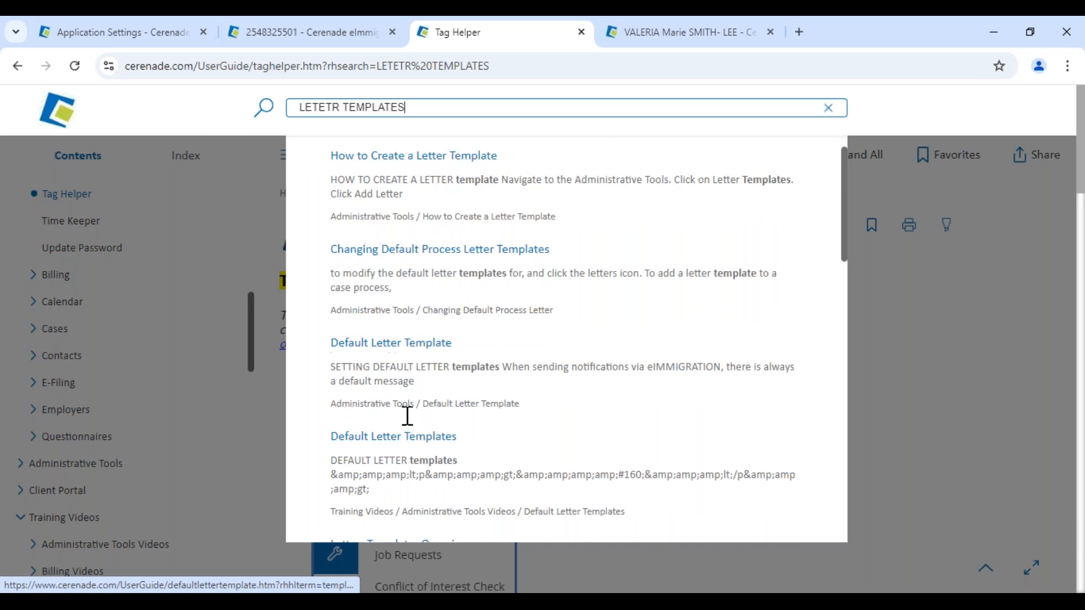
scroll(407, 416, "down", 2)
left_click(413, 425)
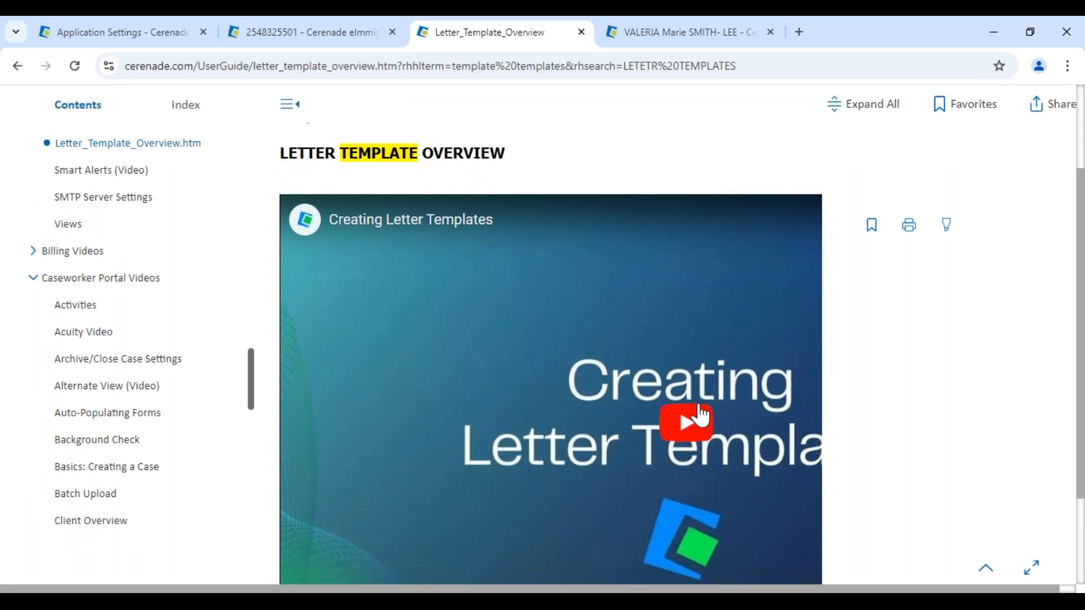
- Read the How to Create a Letter Template article, then close the help tab
scroll(374, 172, "down", 2)
scroll(421, 172, "up", 4)
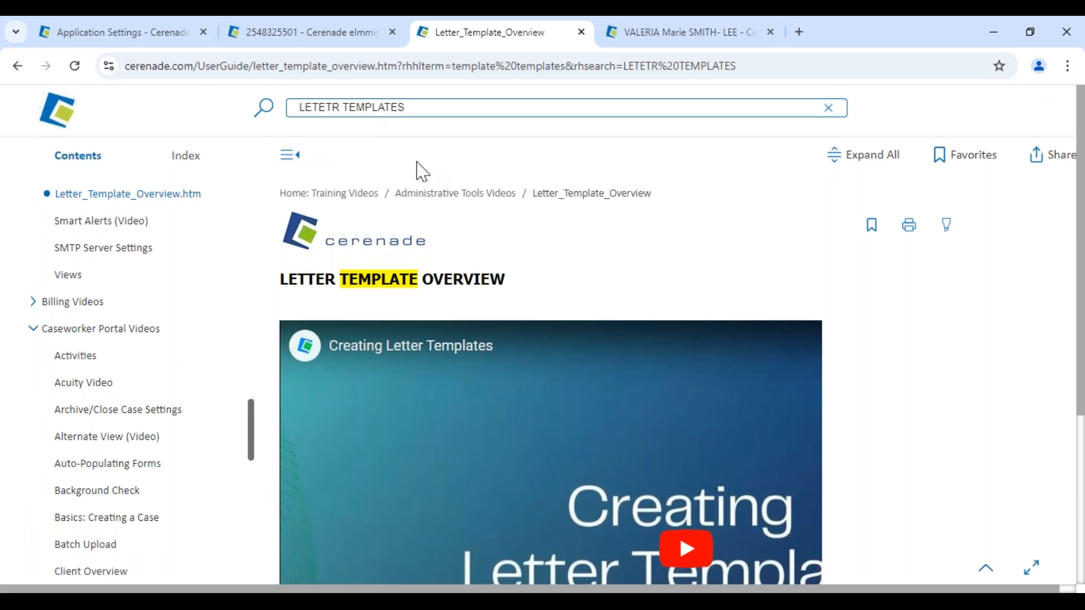
left_click(390, 107)
left_click(451, 197)
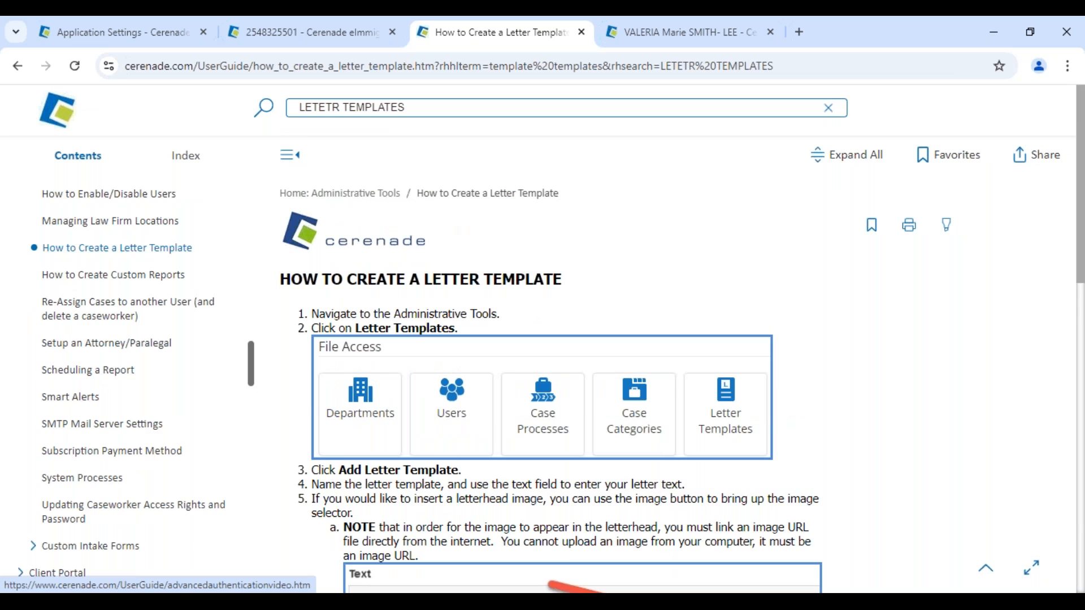
scroll(477, 306, "down", 8)
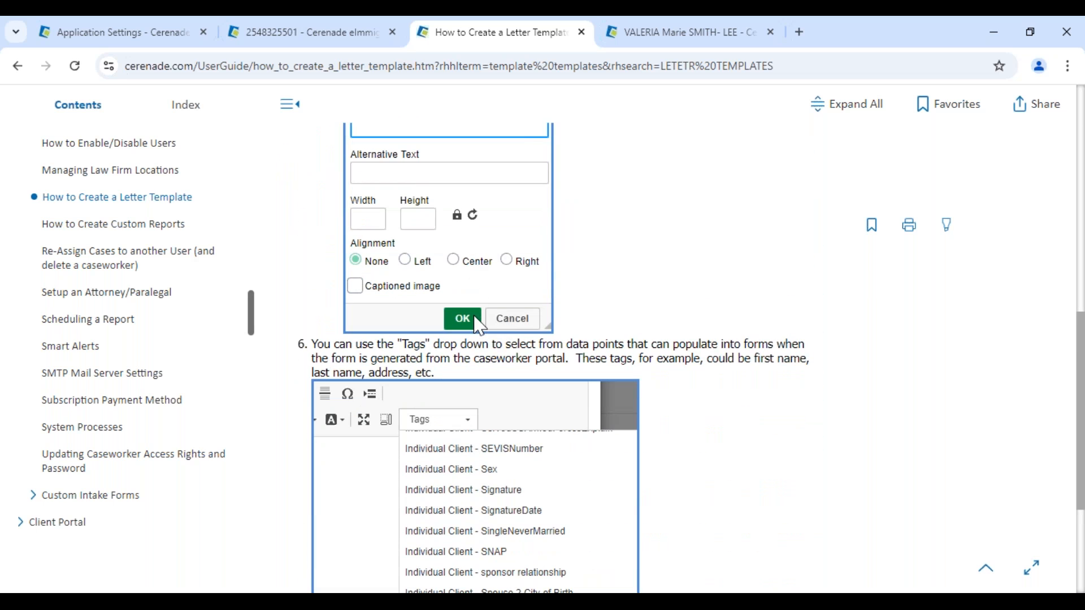
left_click(581, 33)
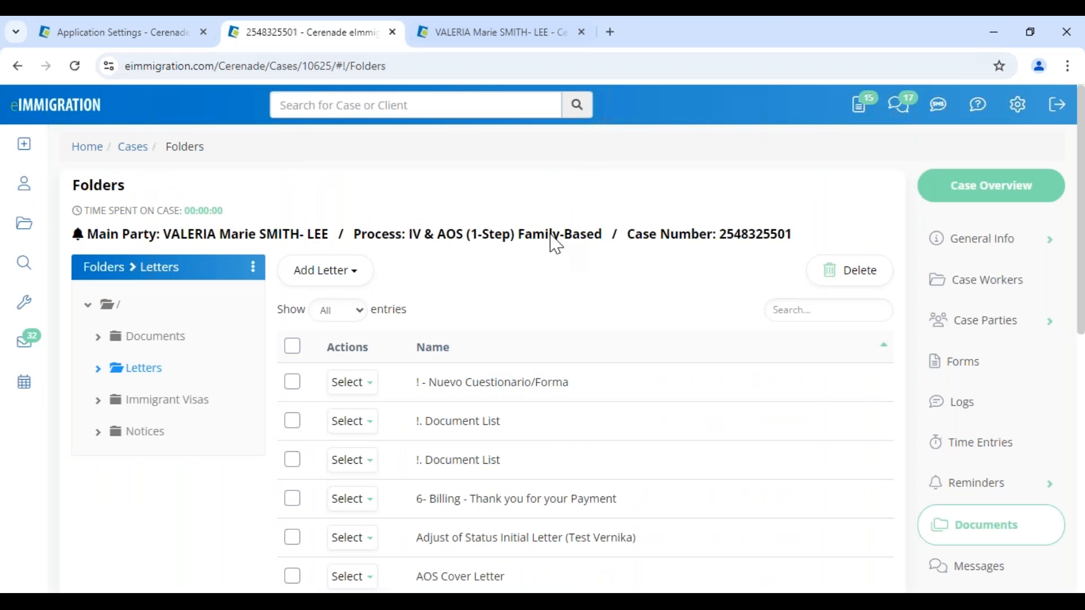
- Go to Document Assembly and create a new assembly named AOS -VV
mouse_move(977, 103)
left_click(998, 379)
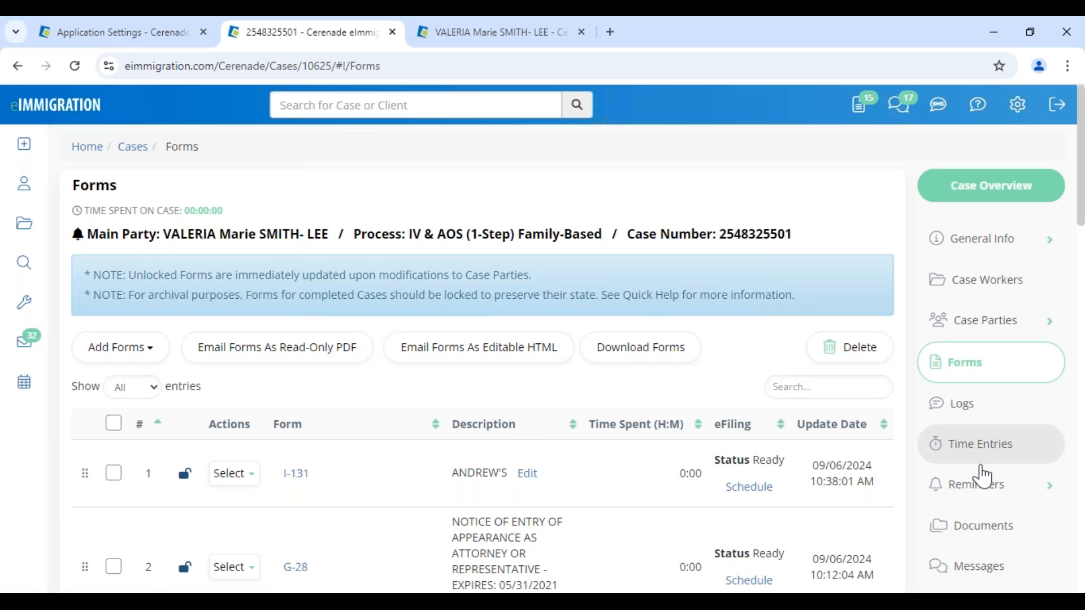
left_click(1005, 532)
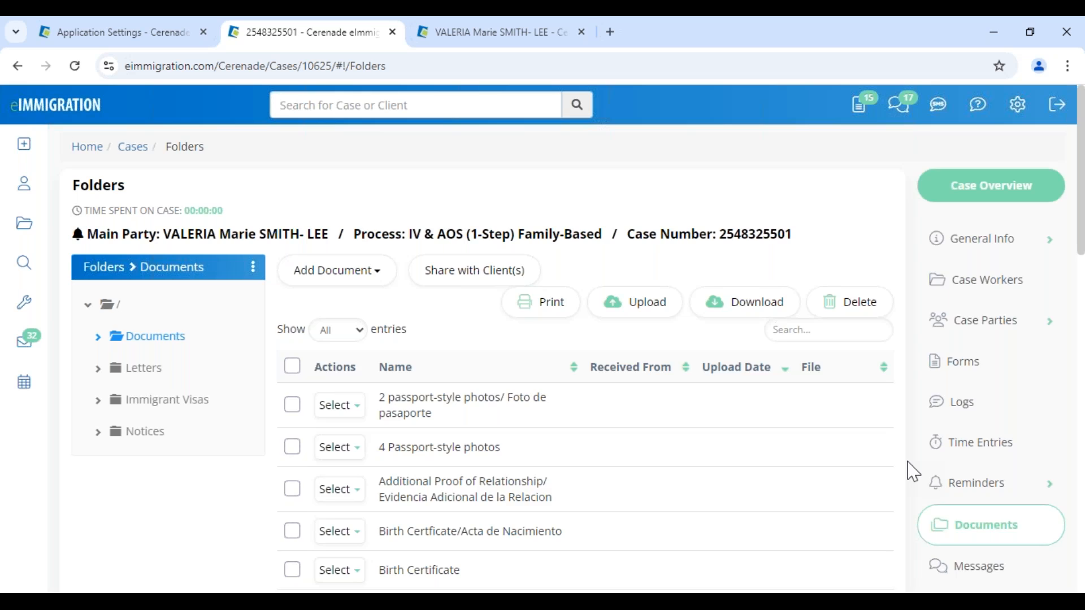
scroll(912, 469, "down", 7)
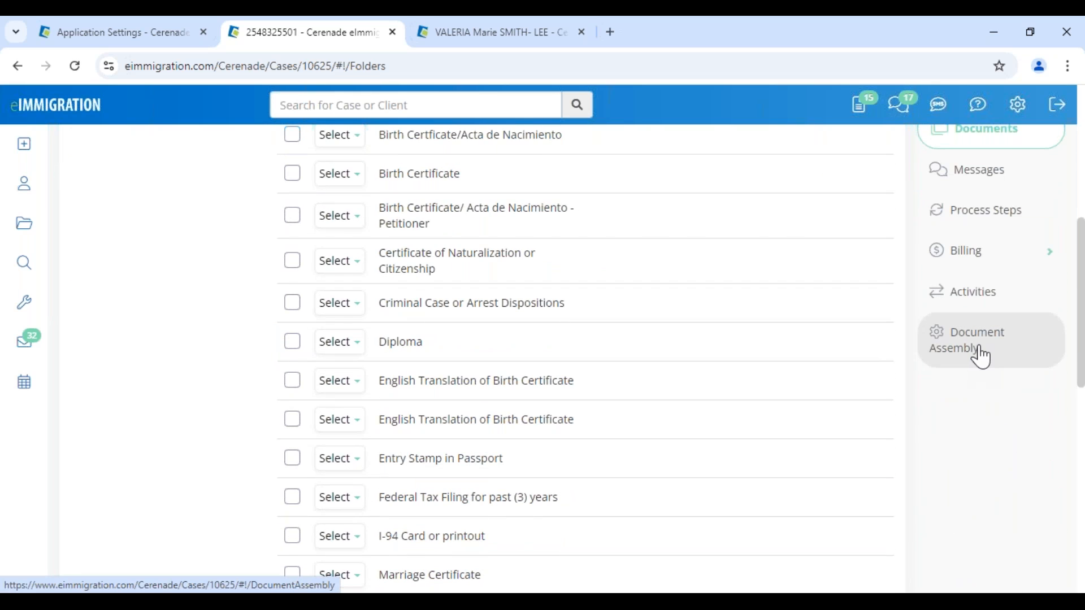
left_click(998, 354)
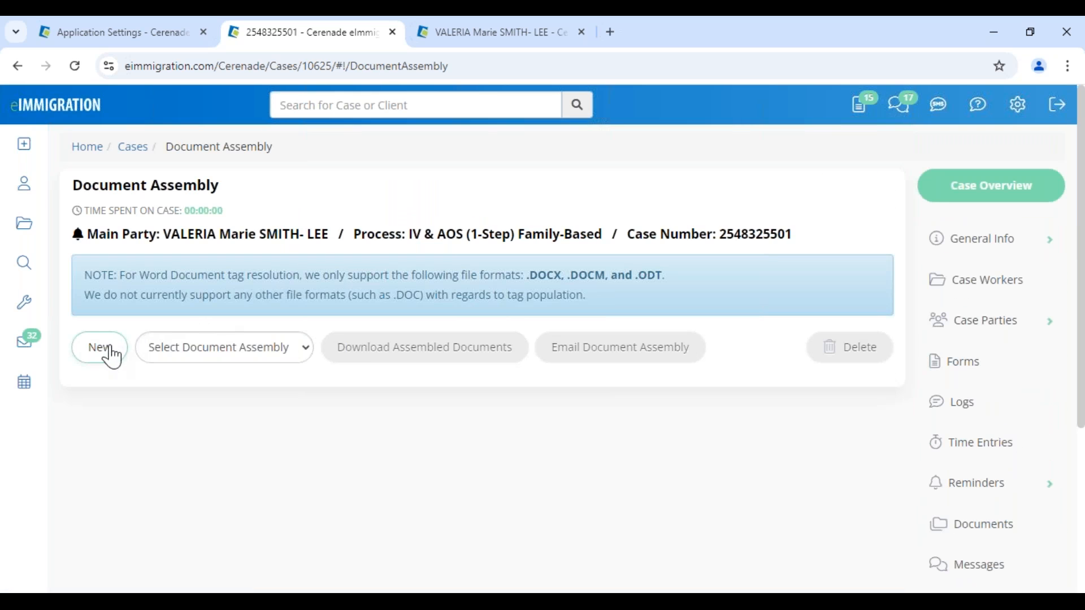
left_click(107, 357)
left_click(455, 201)
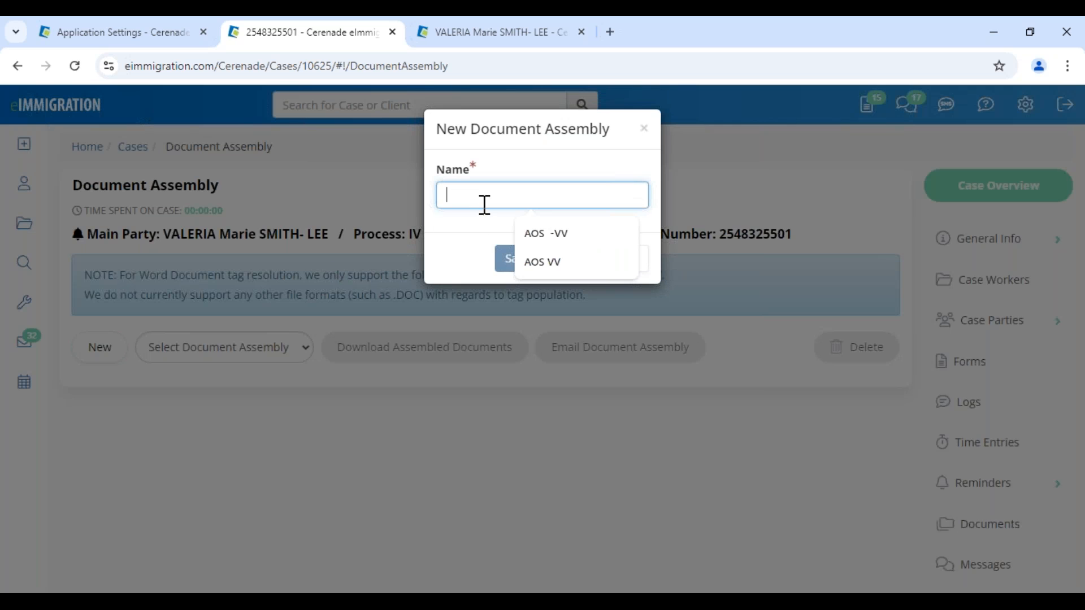
left_click(533, 236)
left_click(516, 271)
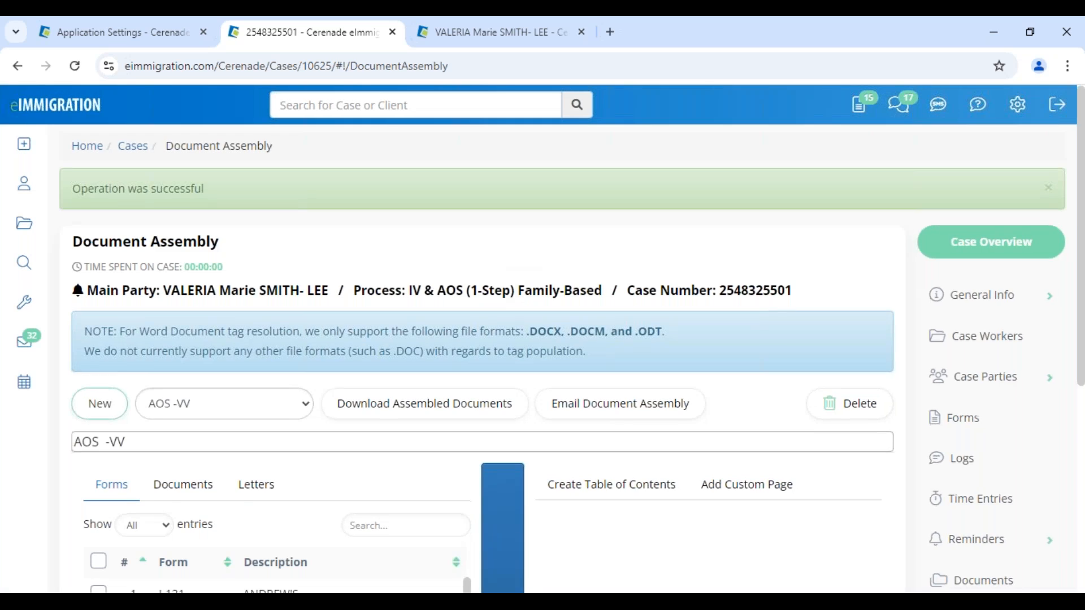
scroll(116, 339, "down", 4)
- Add all of the case's forms and all of its letters to the AOS -VV assembly
left_click(98, 324)
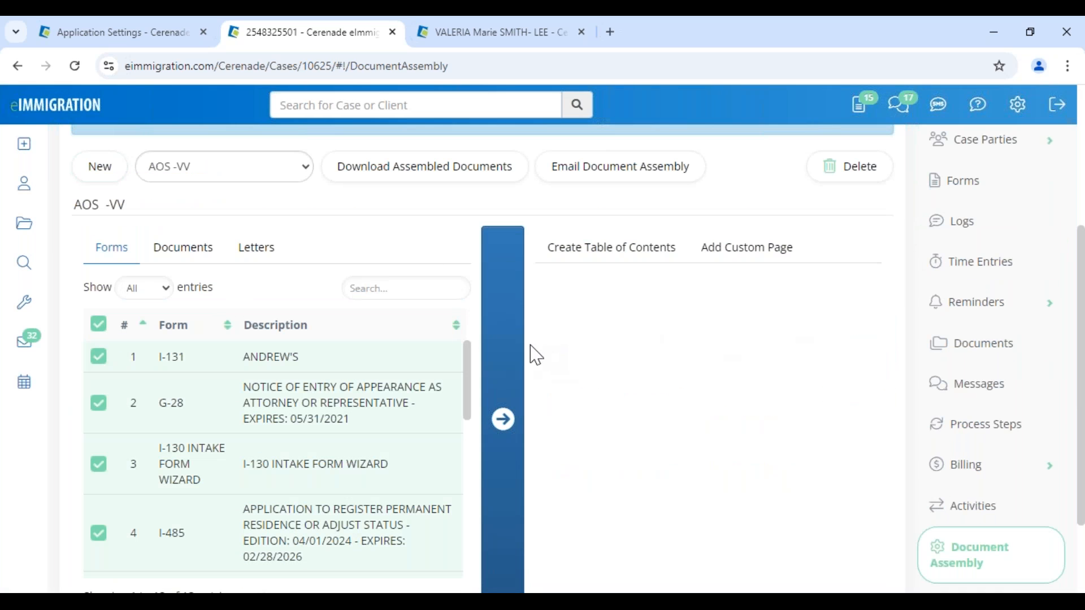
left_click(501, 331)
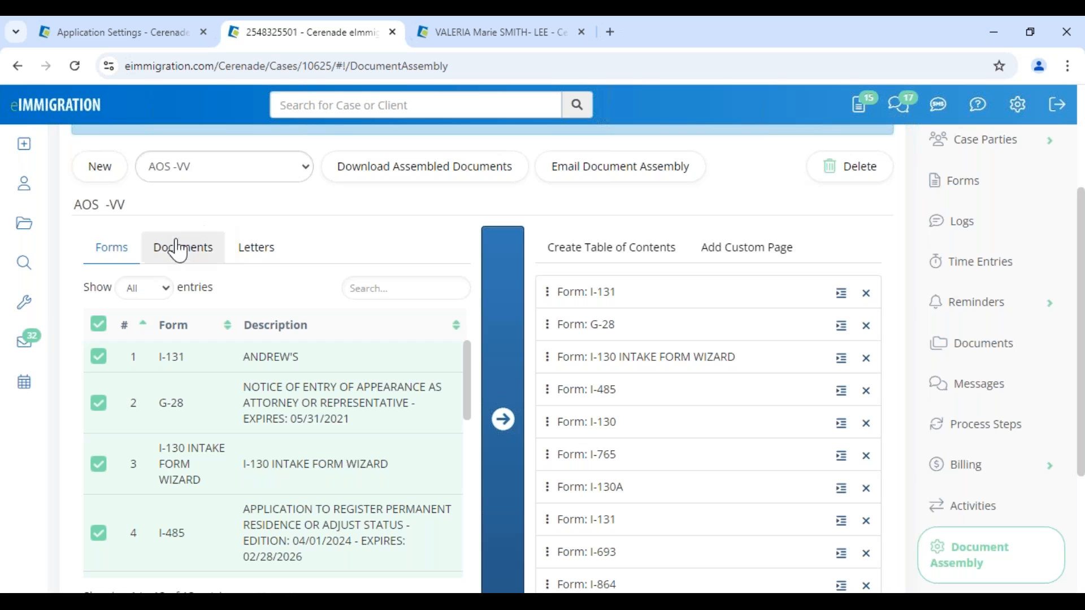
left_click(255, 247)
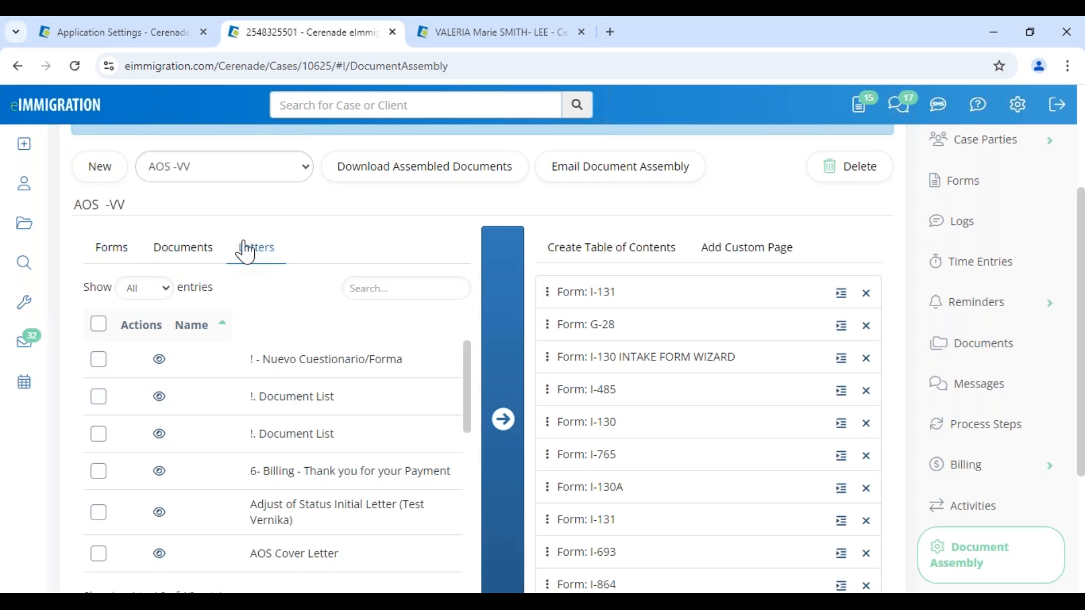
left_click(98, 325)
left_click(497, 473)
- Move the Nuevo Cuestionario, Document List and 6- Billing letters up, then create a table of contents
scroll(642, 502, "down", 4)
left_click_drag(581, 487, 571, 186)
left_click_drag(563, 507, 562, 308)
left_click_drag(562, 559, 573, 217)
scroll(600, 415, "up", 7)
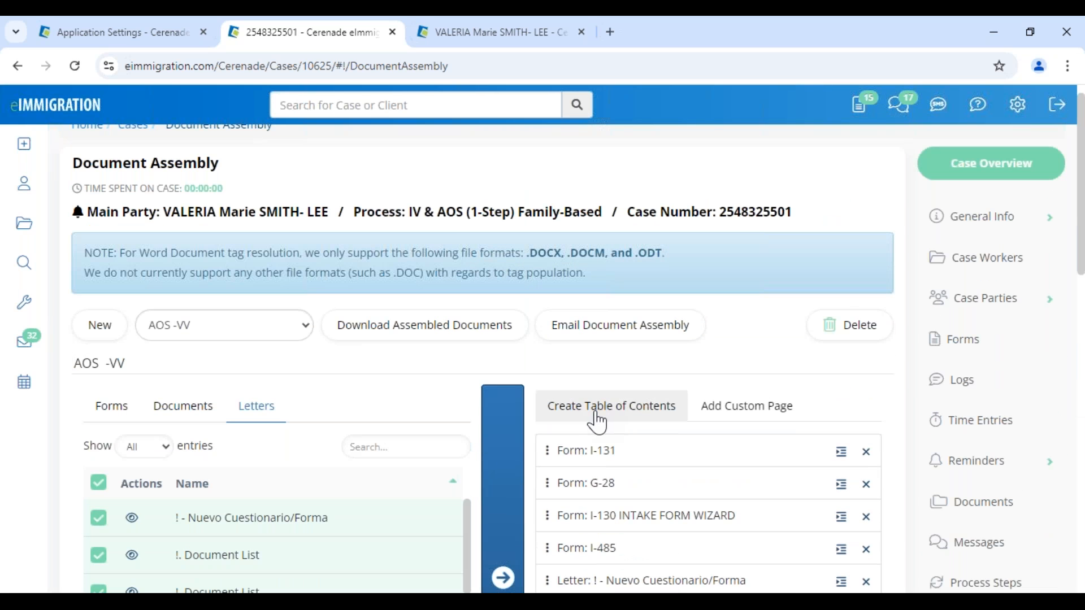
left_click(597, 423)
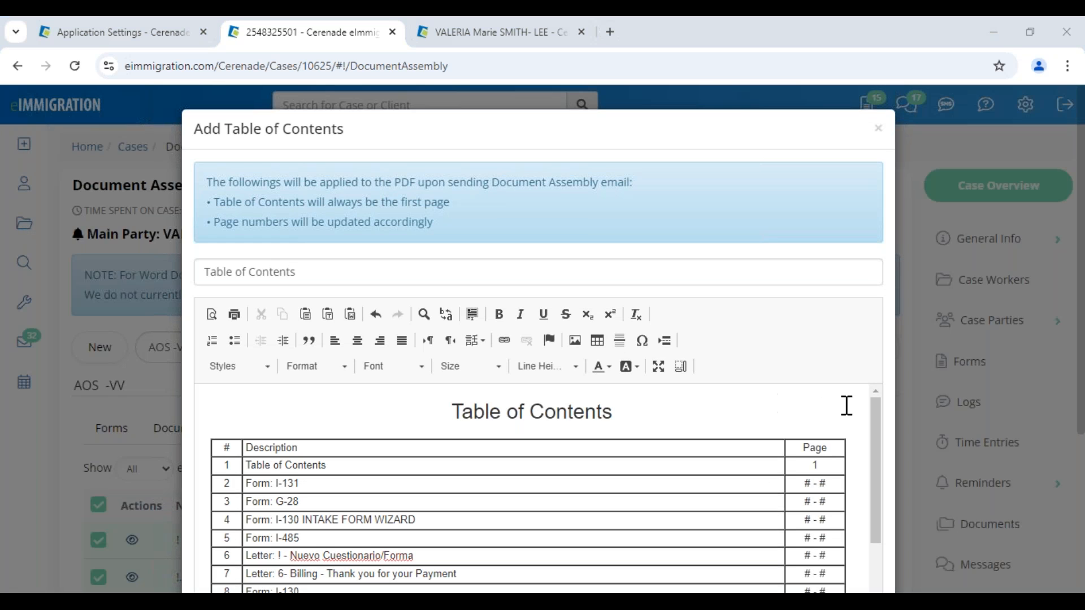
scroll(828, 414, "down", 5)
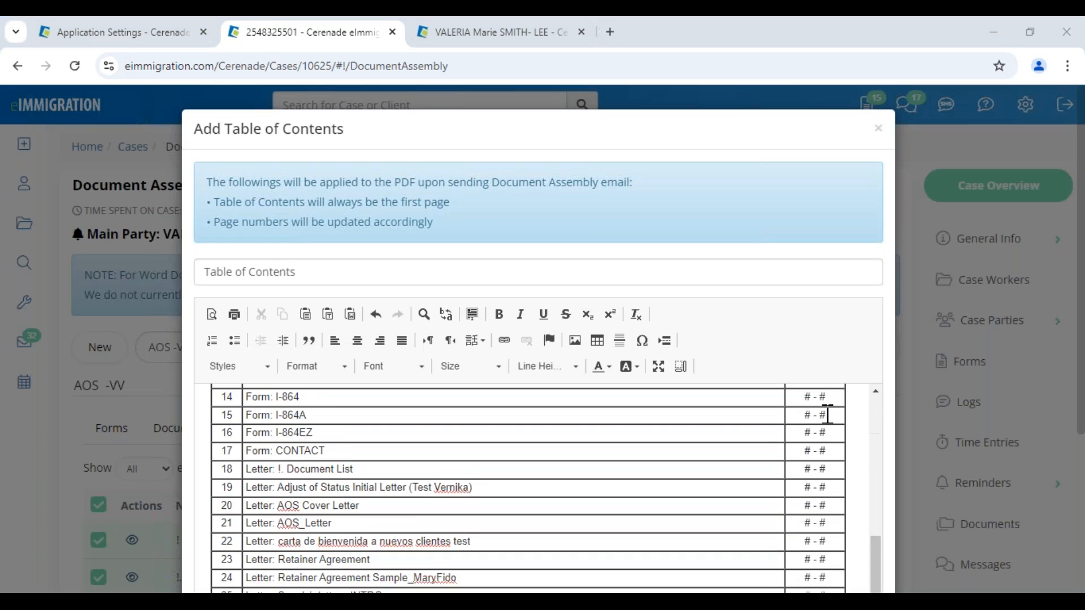
- Save the table of contents and request the assembled download with the suggested footer caption and page numbering
scroll(826, 482, "down", 4)
left_click(776, 544)
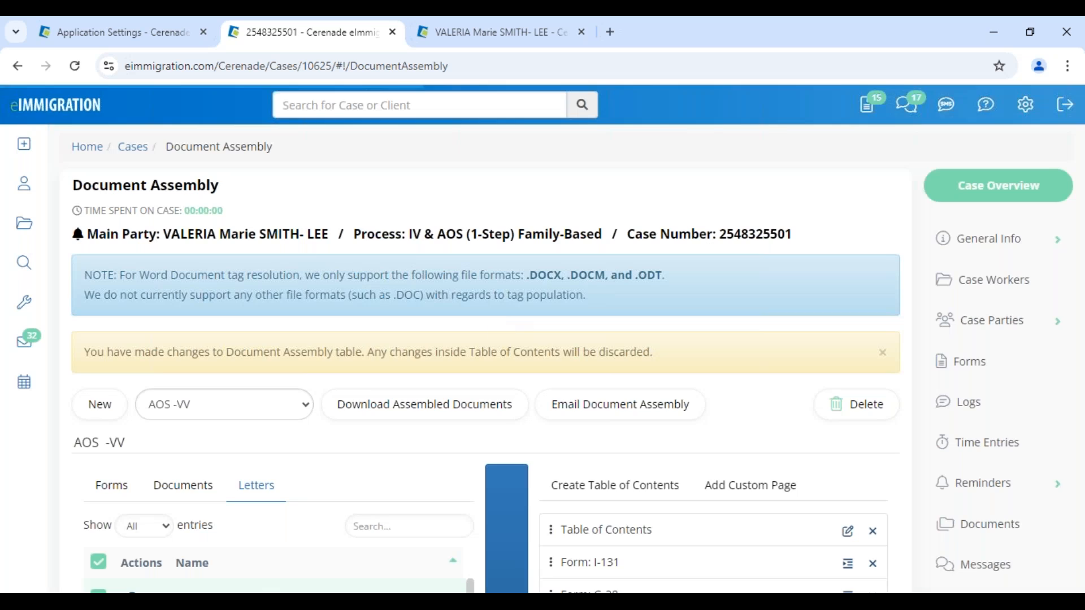
left_click(374, 416)
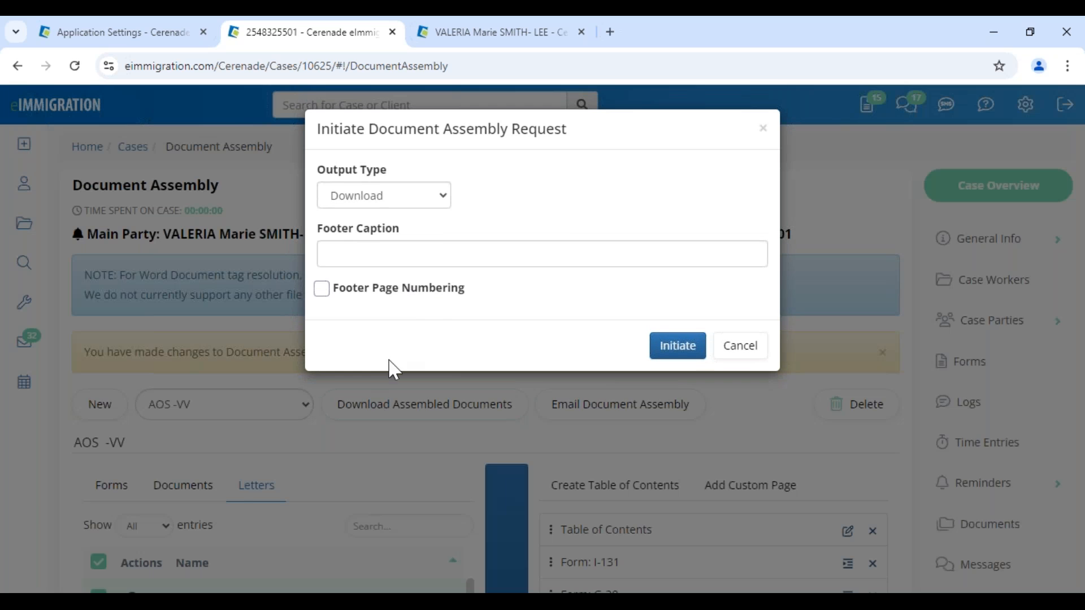
left_click(440, 247)
left_click(460, 300)
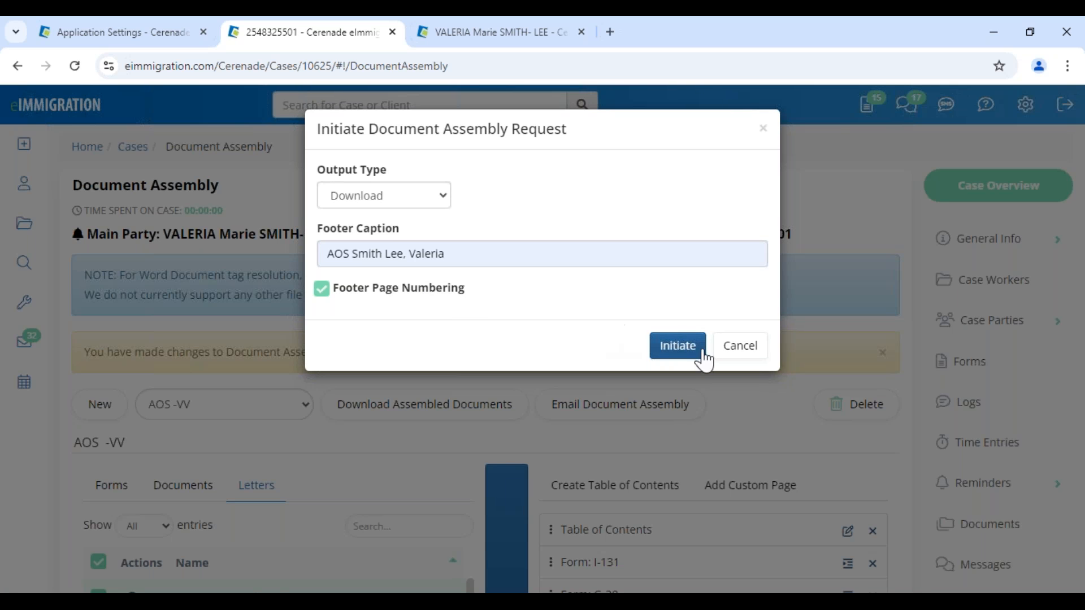
left_click(738, 354)
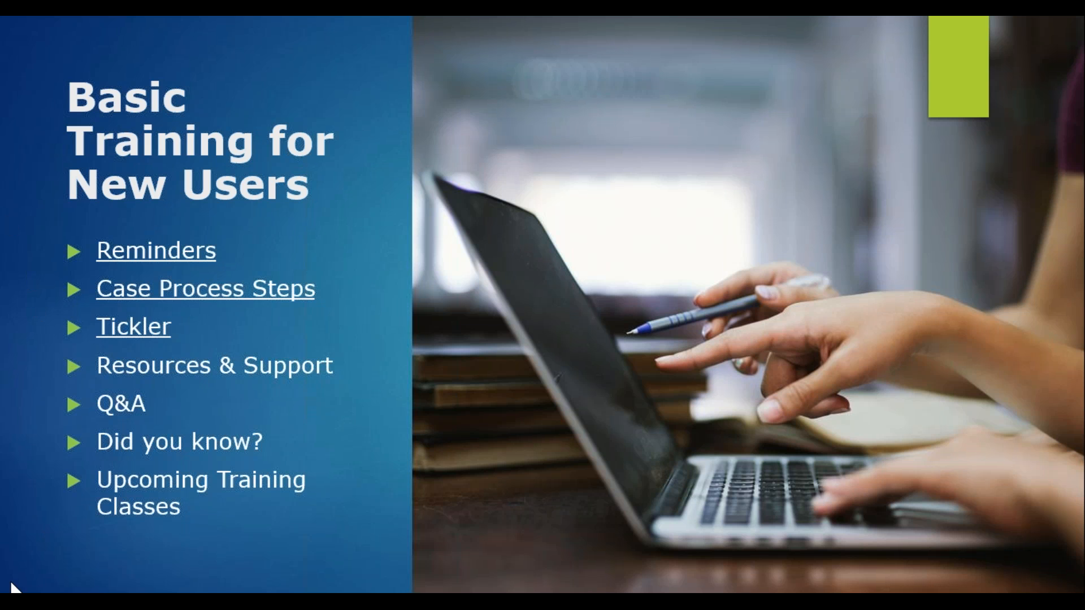
- Advance the training slides to the Reminders and Tickler topics, then switch back to eImmigration
key("Right")
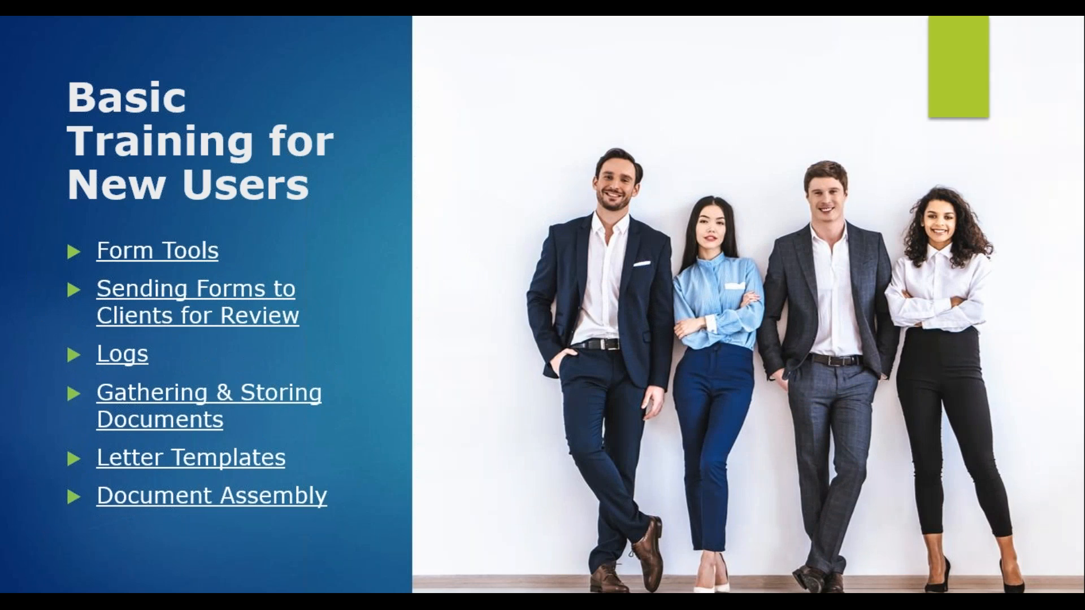
key("Right")
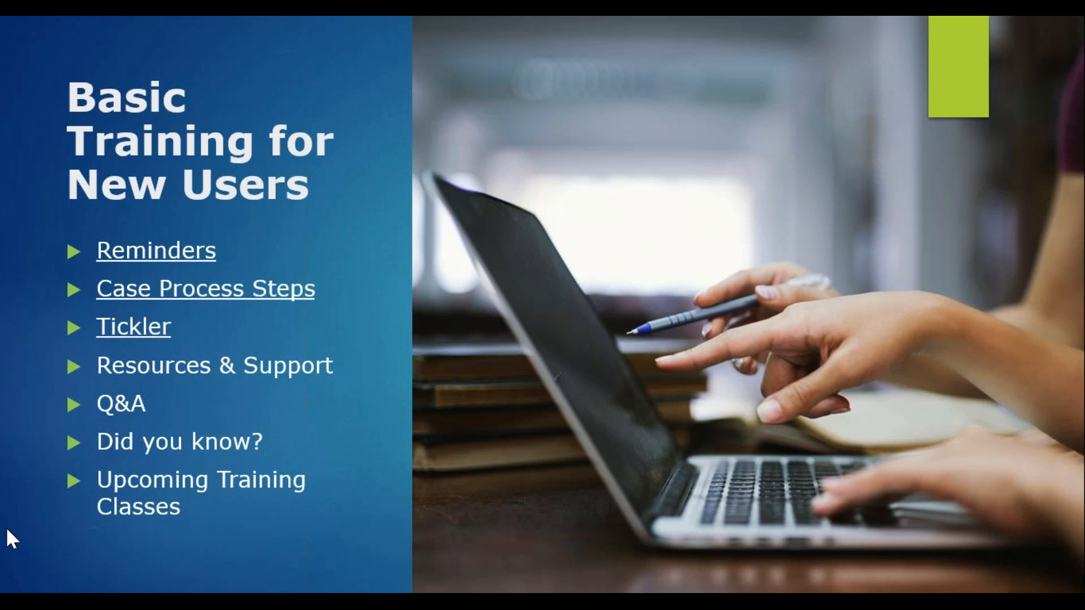
key("alt+Tab")
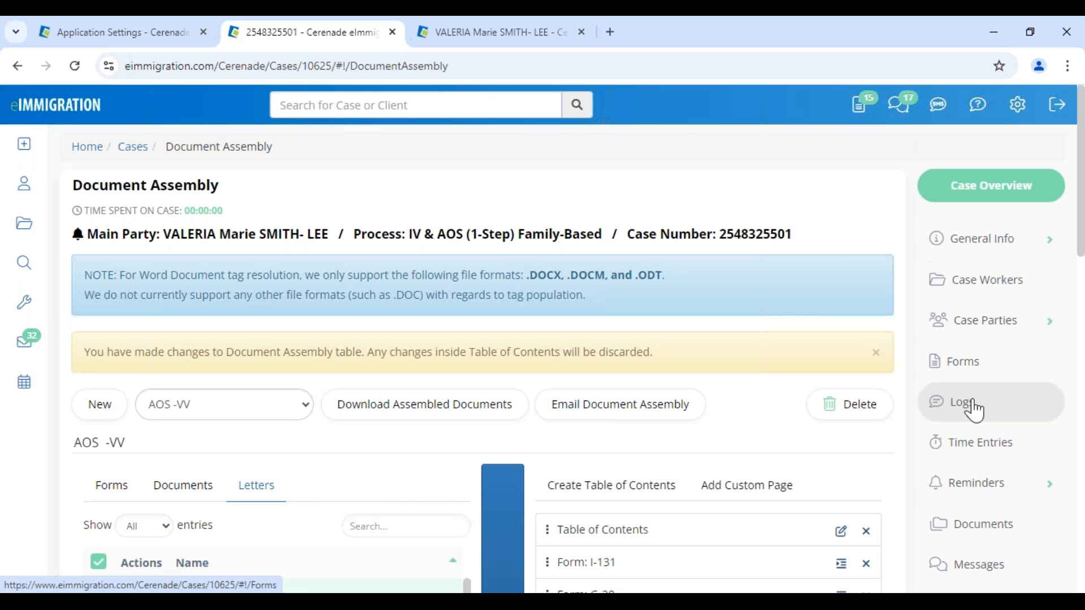
- Start a new Court Date reminder on the case, due 09/20/2024
left_click(1014, 487)
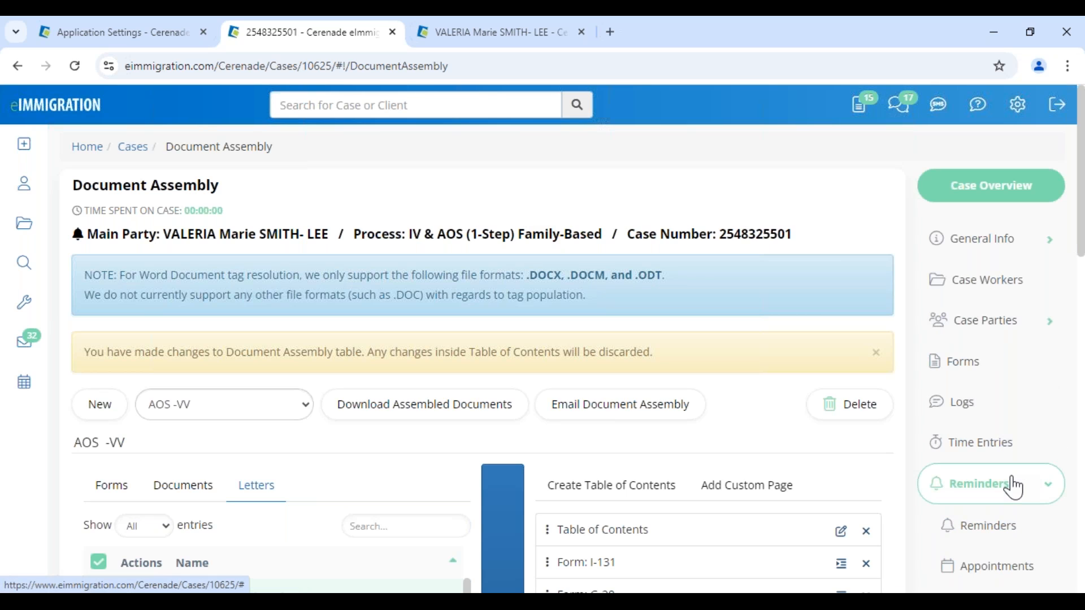
left_click(995, 525)
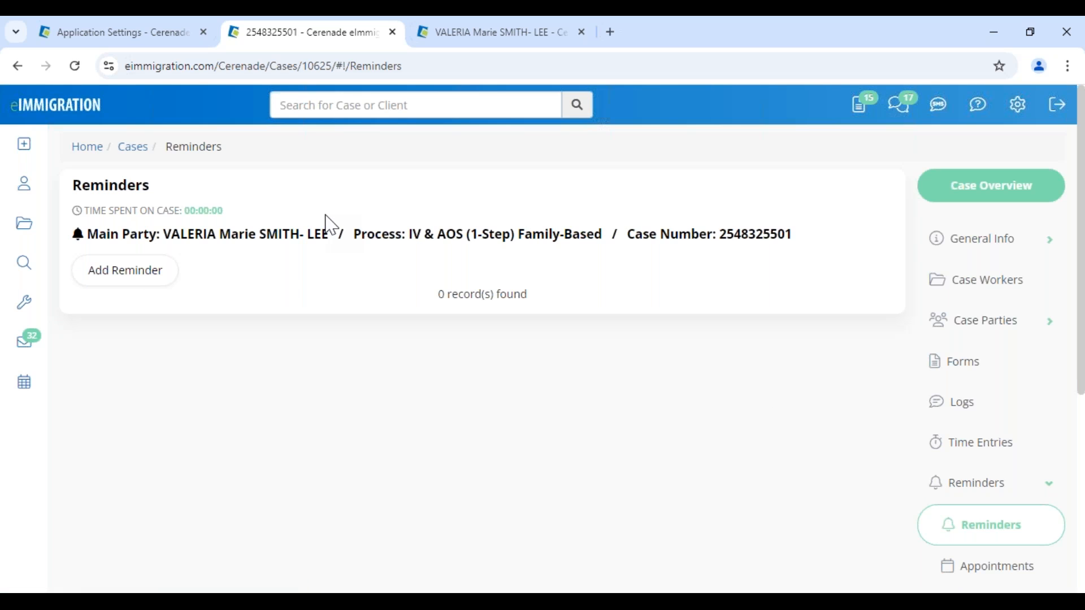
left_click(125, 271)
left_click(223, 196)
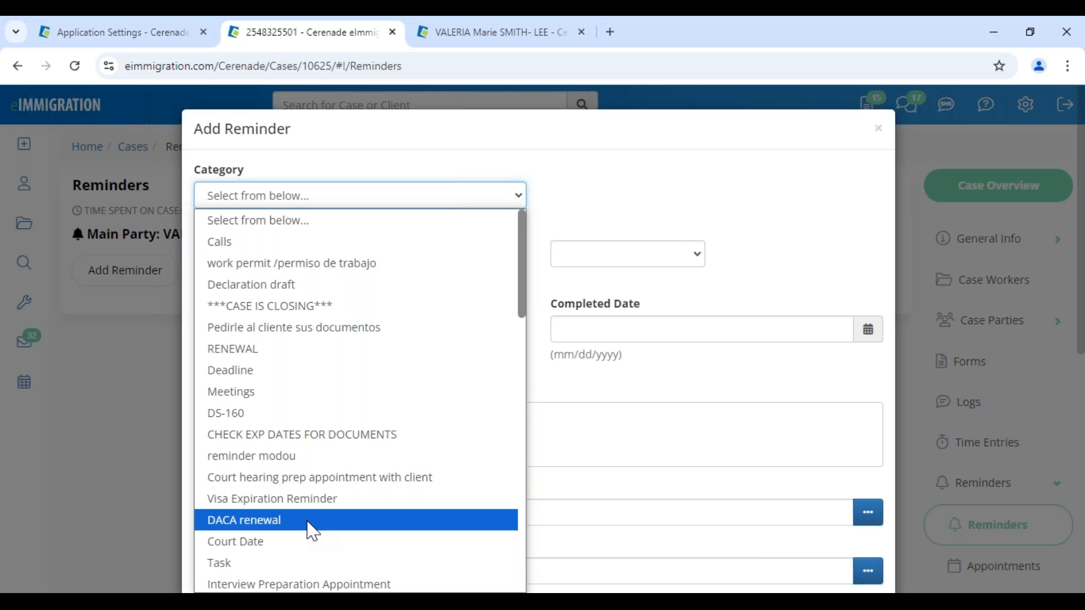
left_click(316, 541)
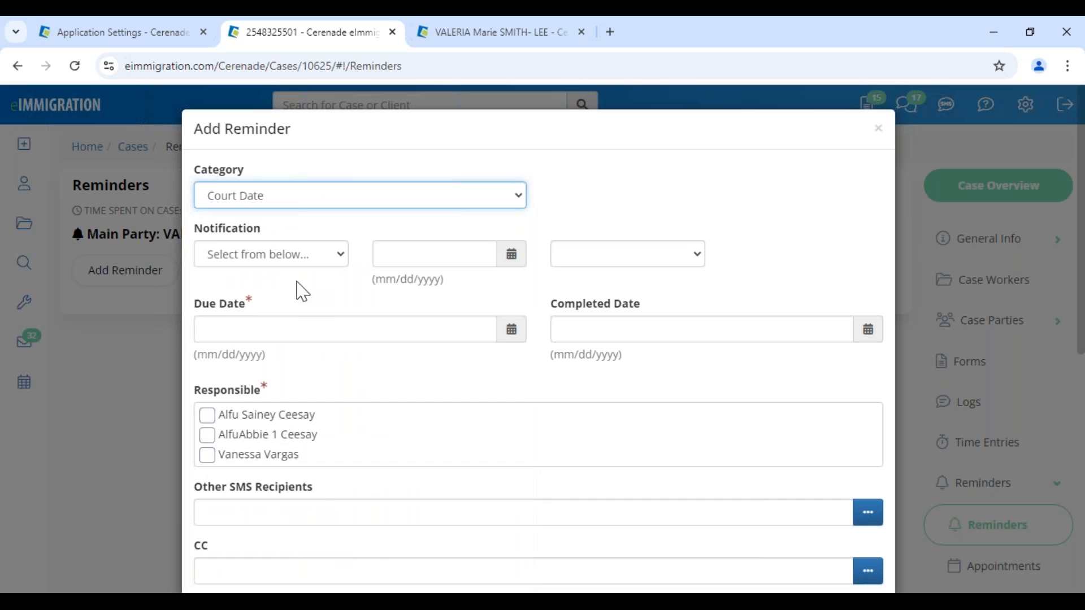
left_click(291, 324)
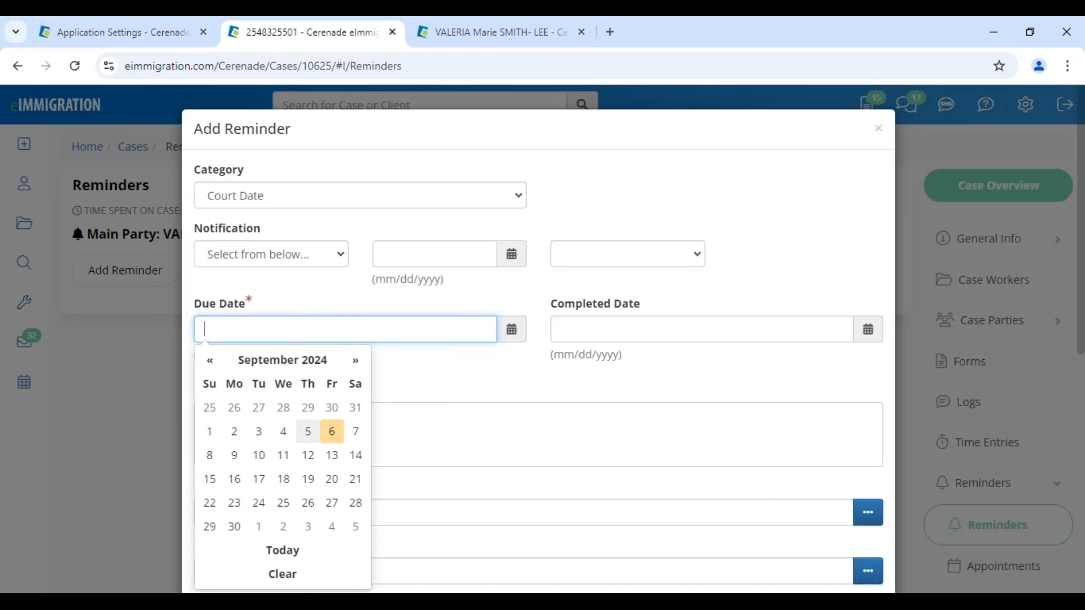
left_click(333, 480)
- Set Email and SMS notification for 09/18/2024 at 07:00 AM, with the third caseworker responsible
left_click(269, 260)
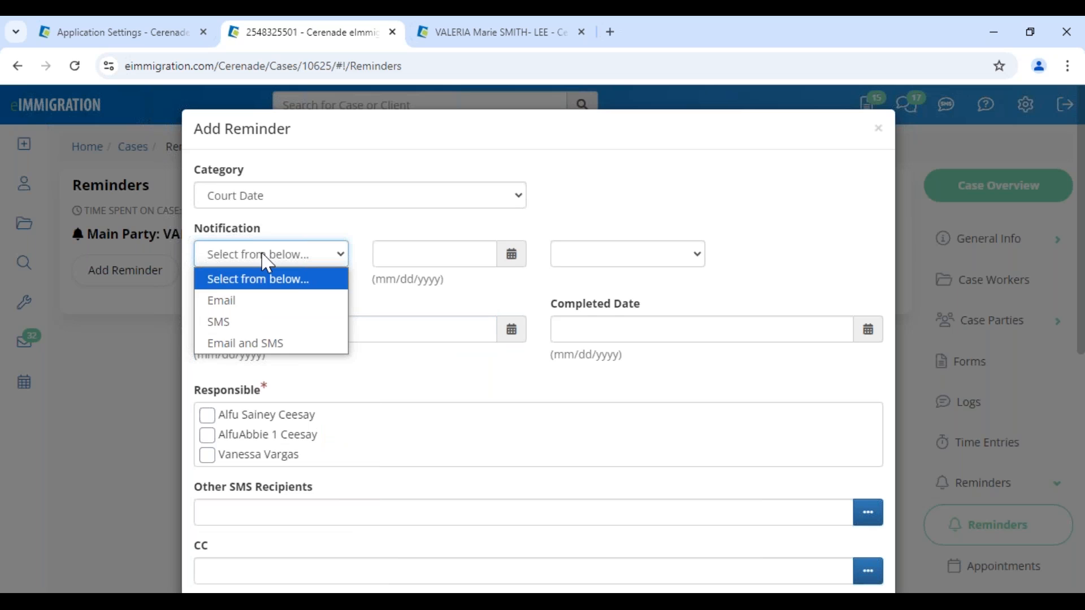
left_click(270, 343)
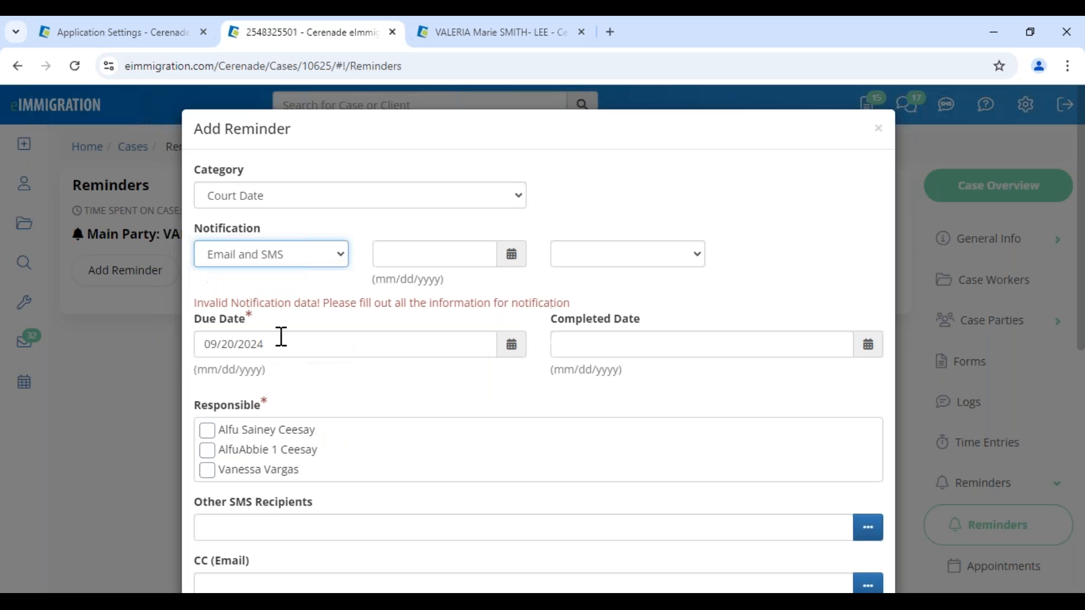
left_click(411, 260)
left_click(463, 406)
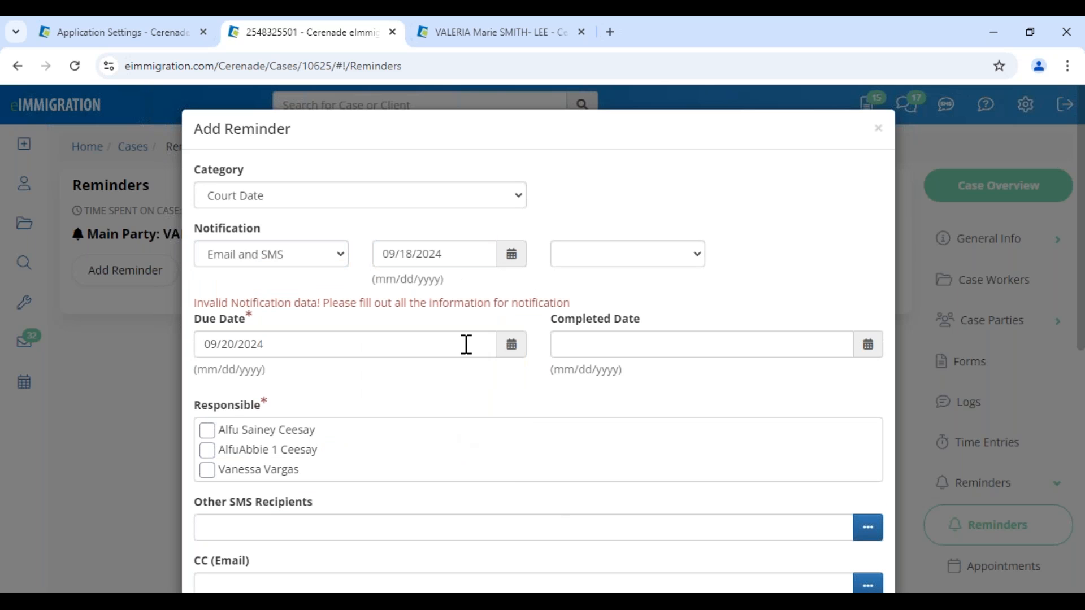
left_click(595, 258)
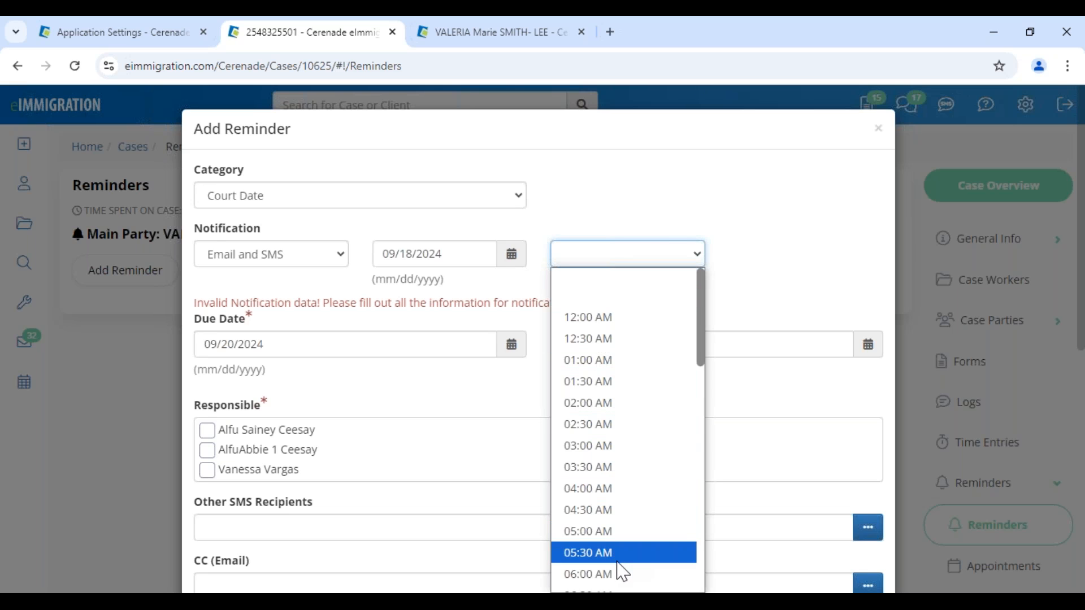
scroll(619, 565, "down", 3)
left_click(606, 458)
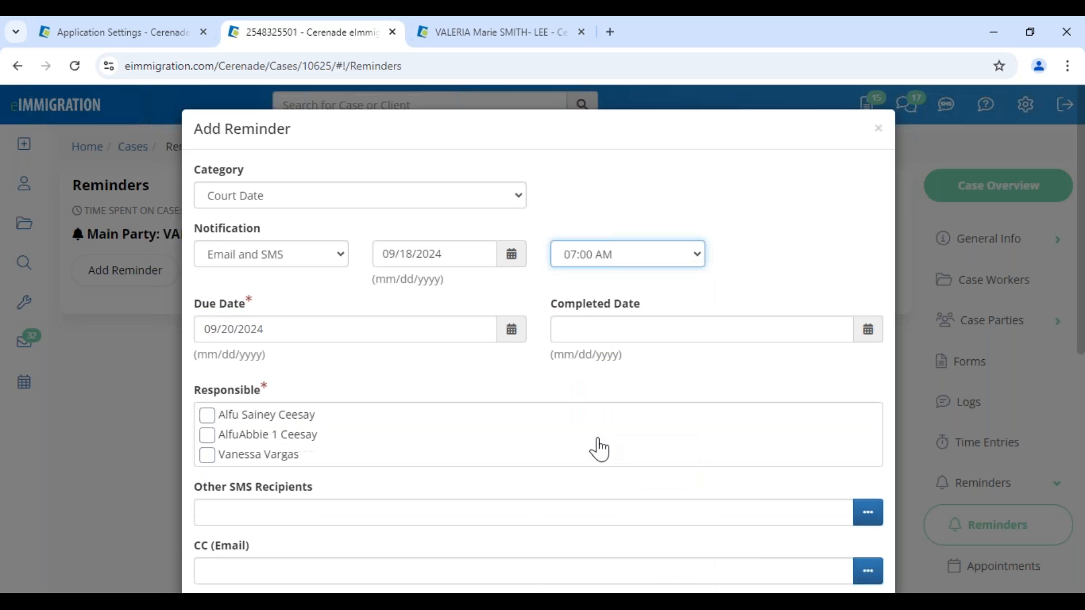
left_click(209, 456)
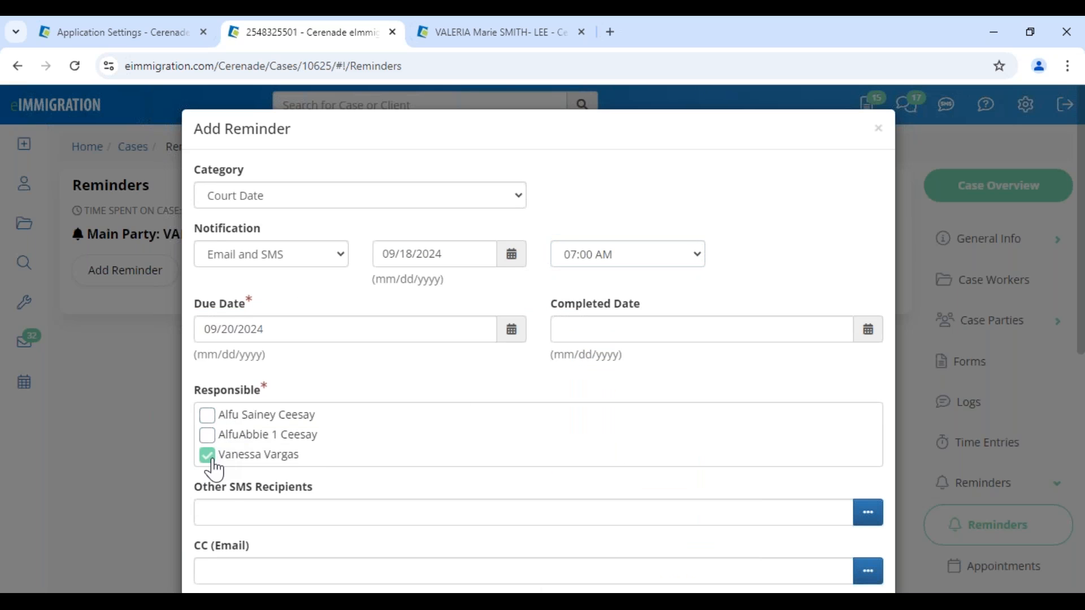
scroll(235, 509, "down", 4)
- Add the main client as an SMS recipient of the reminder
left_click(867, 276)
scroll(399, 289, "down", 3)
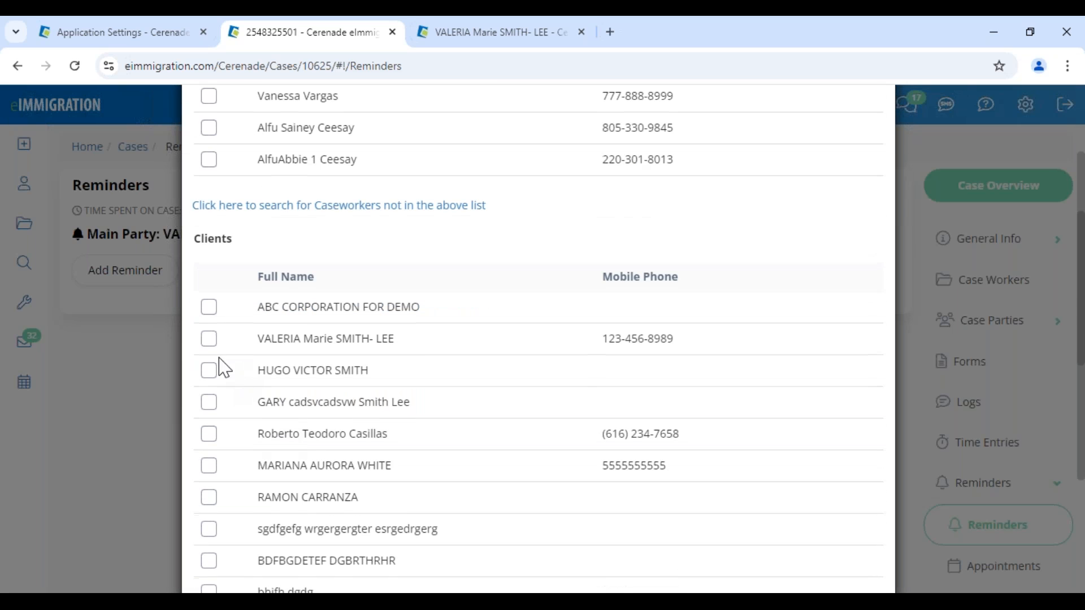
left_click(211, 344)
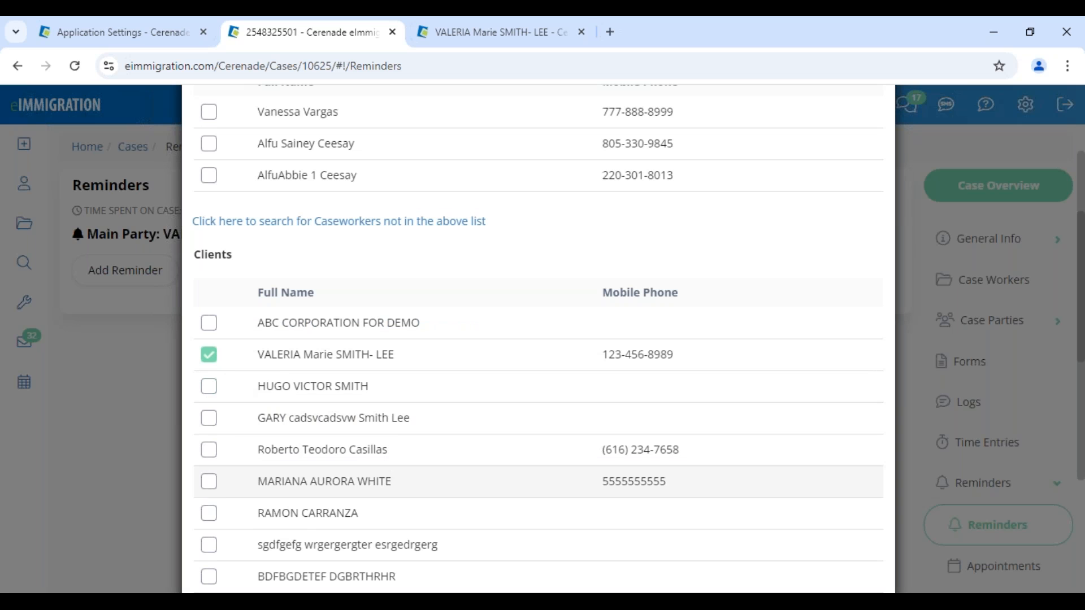
scroll(814, 441, "down", 10)
left_click(859, 544)
- CC the client on the reminder email and add the caseworker as an SMS recipient
scroll(808, 373, "down", 1)
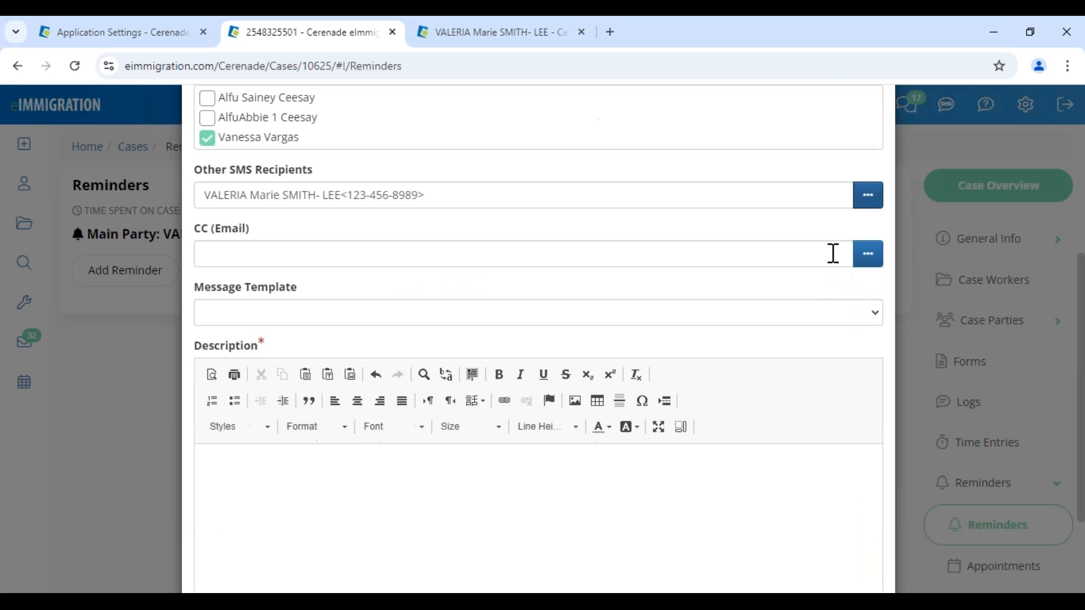
left_click(867, 256)
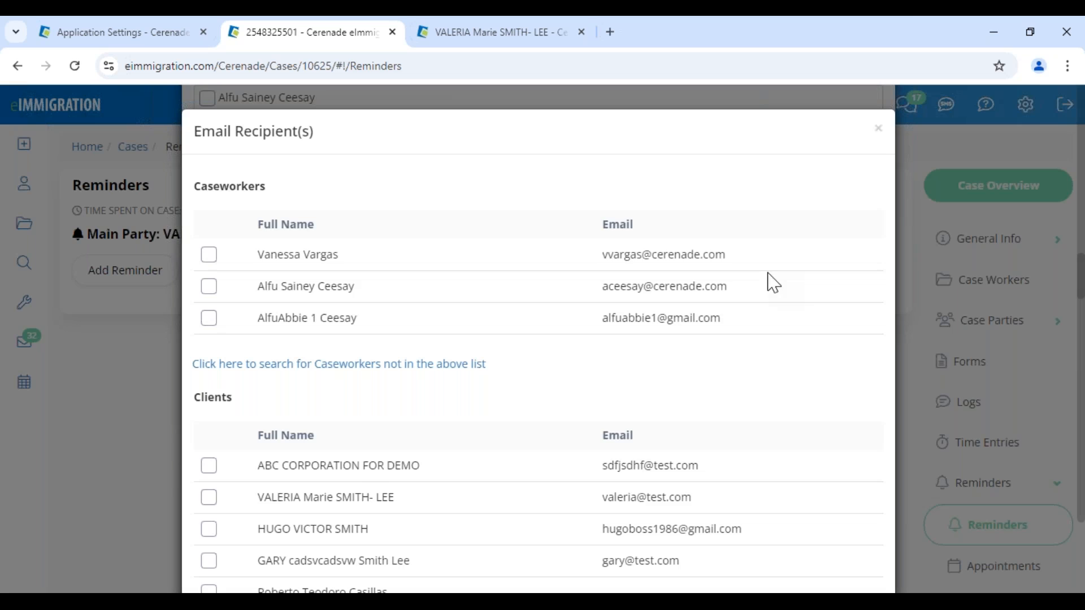
left_click(209, 499)
scroll(639, 481, "down", 10)
left_click(858, 516)
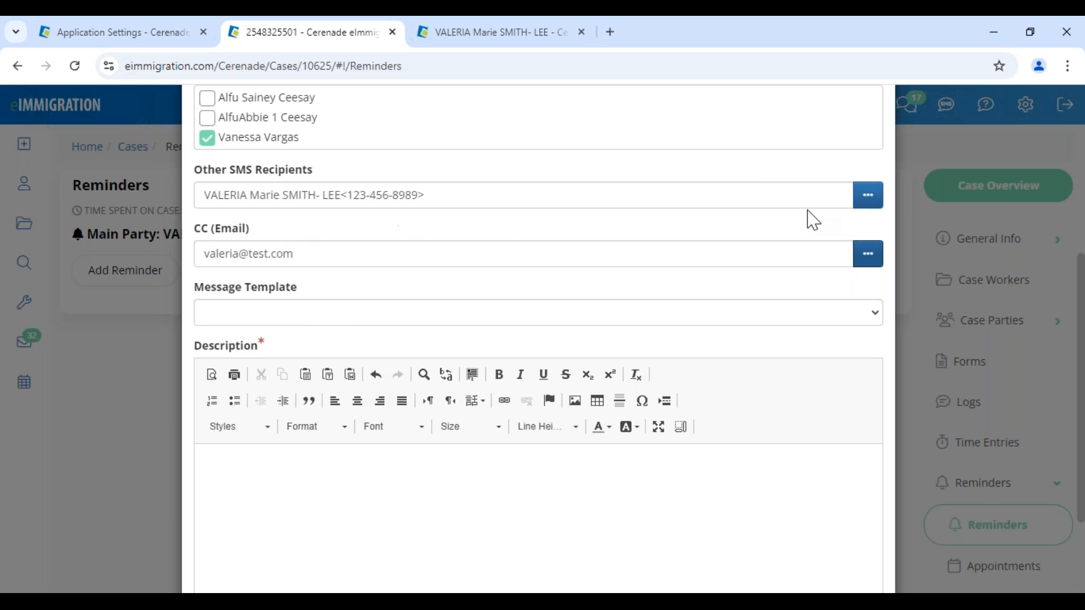
left_click(860, 203)
left_click(208, 271)
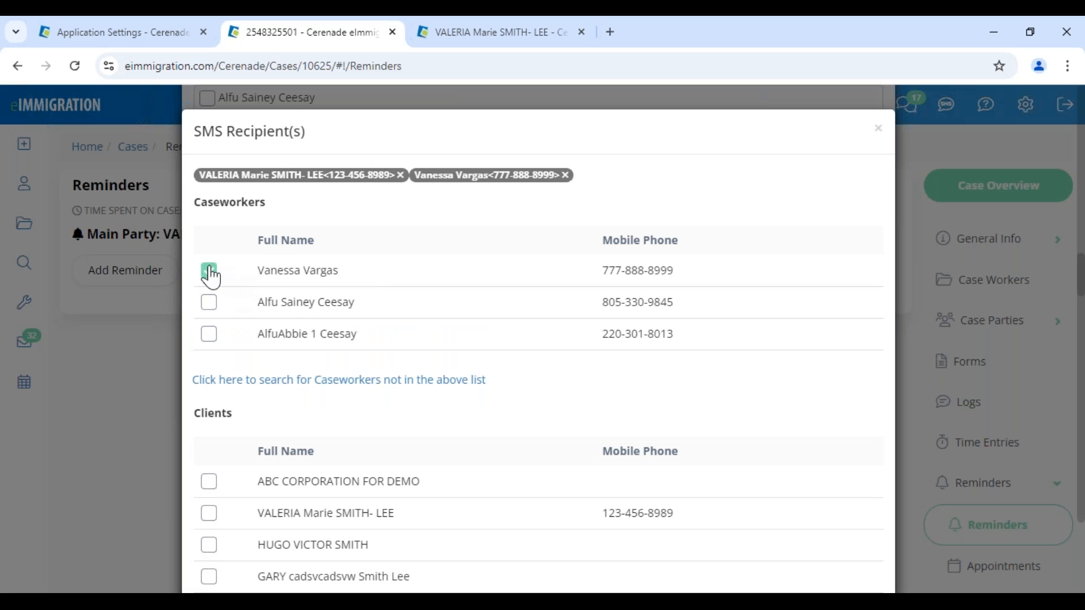
scroll(820, 441, "down", 10)
left_click(859, 543)
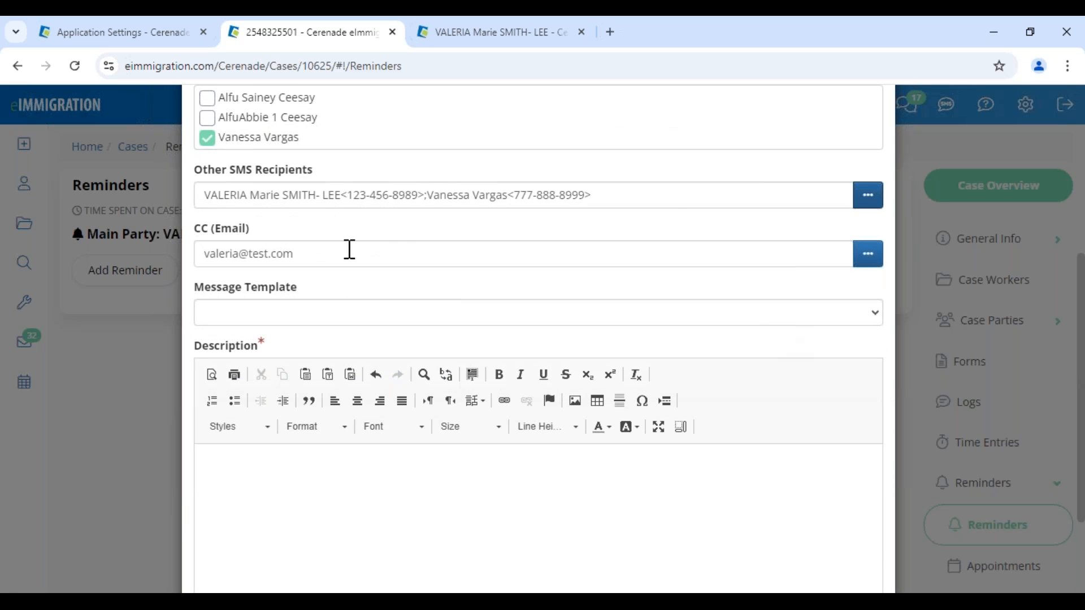
- Enter TEST as the reminder description and save the Court Date reminder
left_click_drag(203, 240, 331, 240)
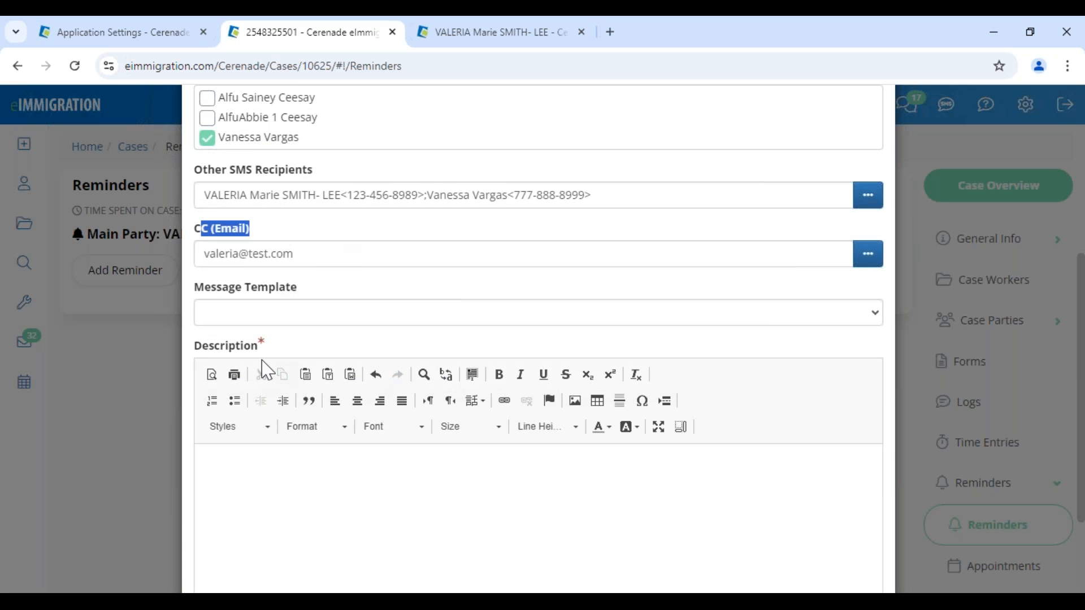
left_click(252, 318)
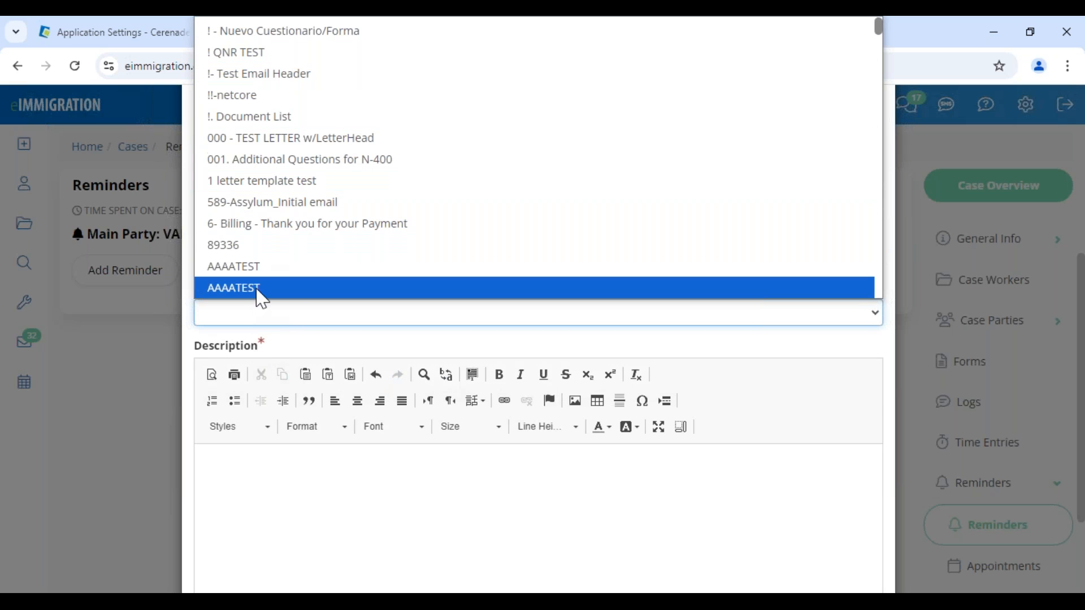
left_click(275, 481)
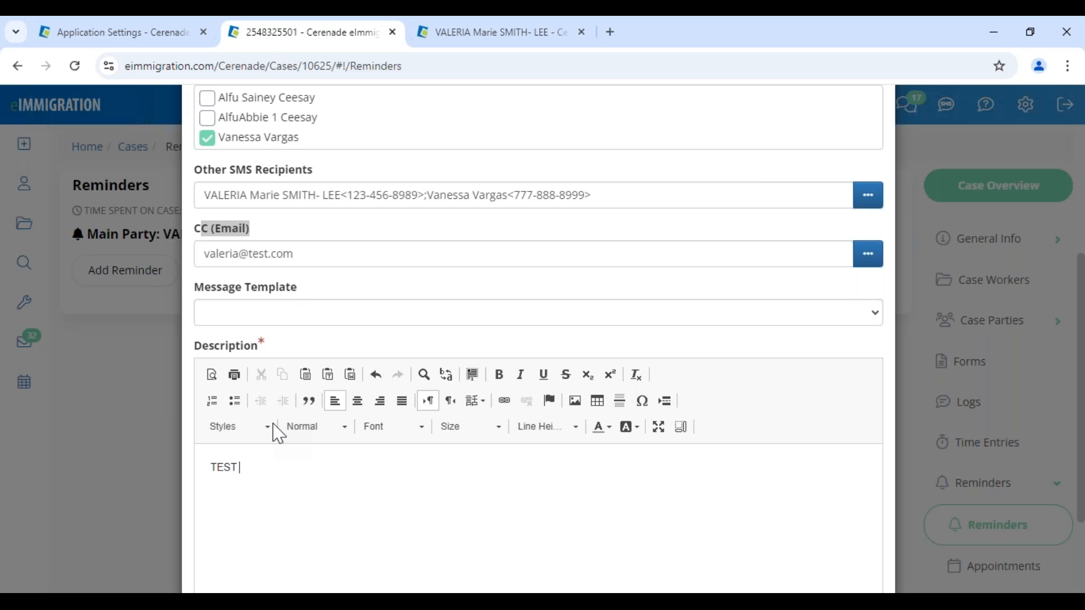
left_click(257, 321)
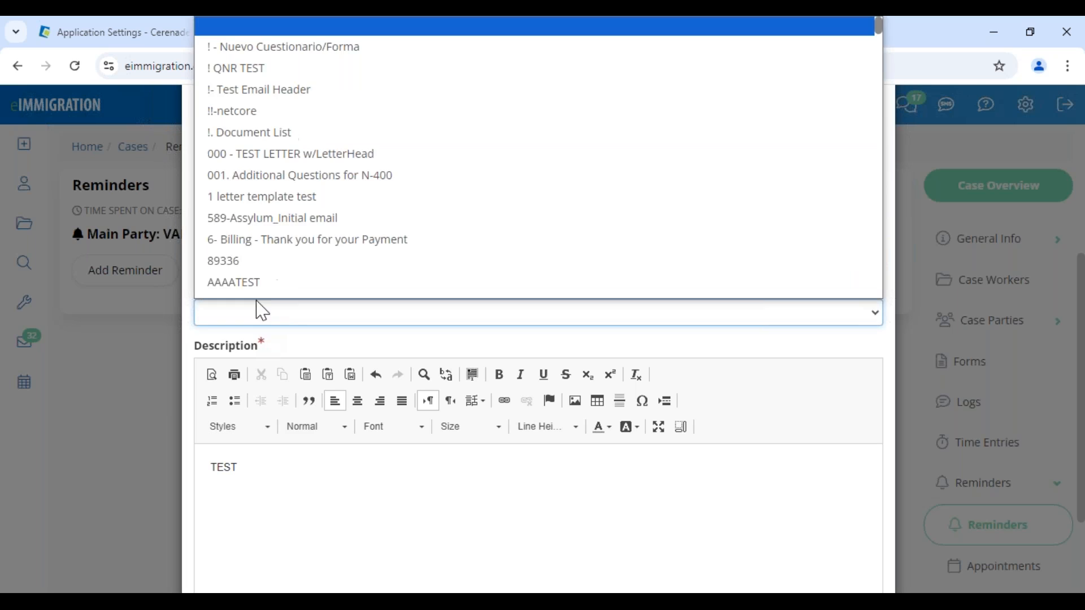
left_click(600, 497)
scroll(600, 497, "down", 3)
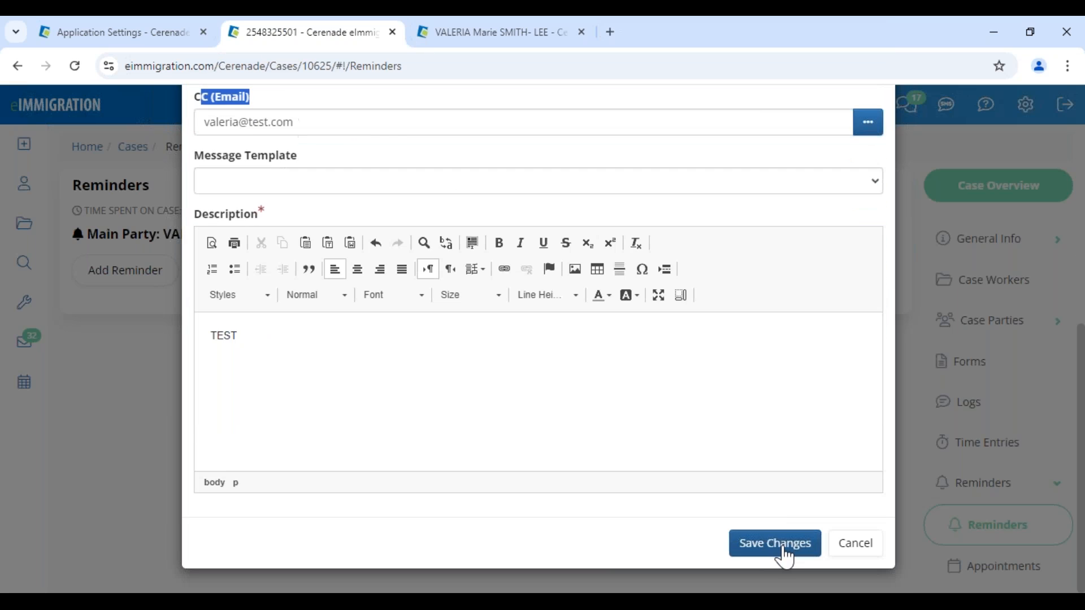
left_click(782, 547)
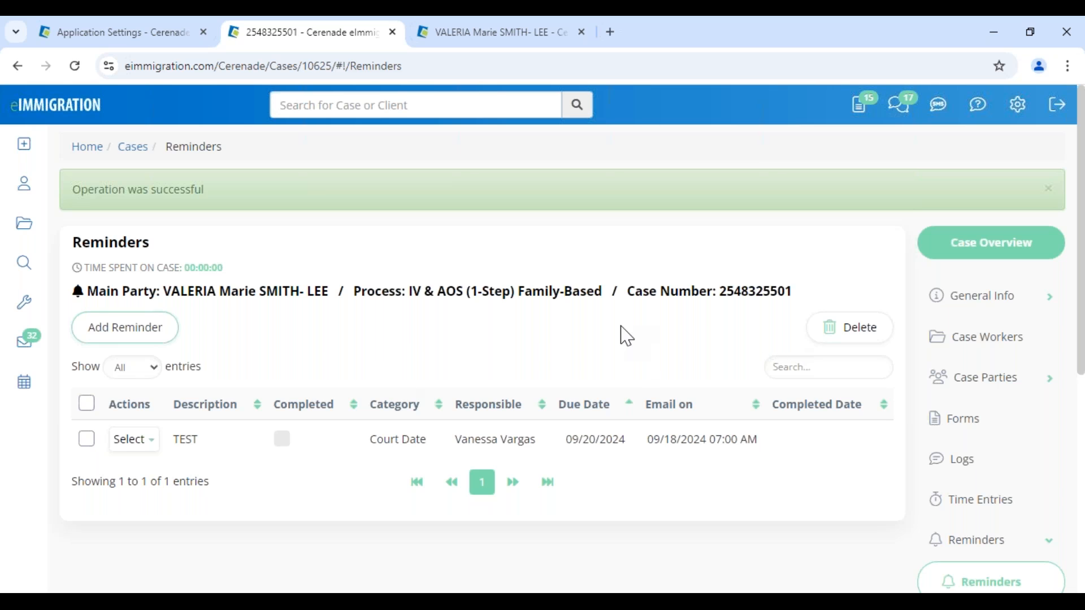
scroll(1008, 485, "down", 4)
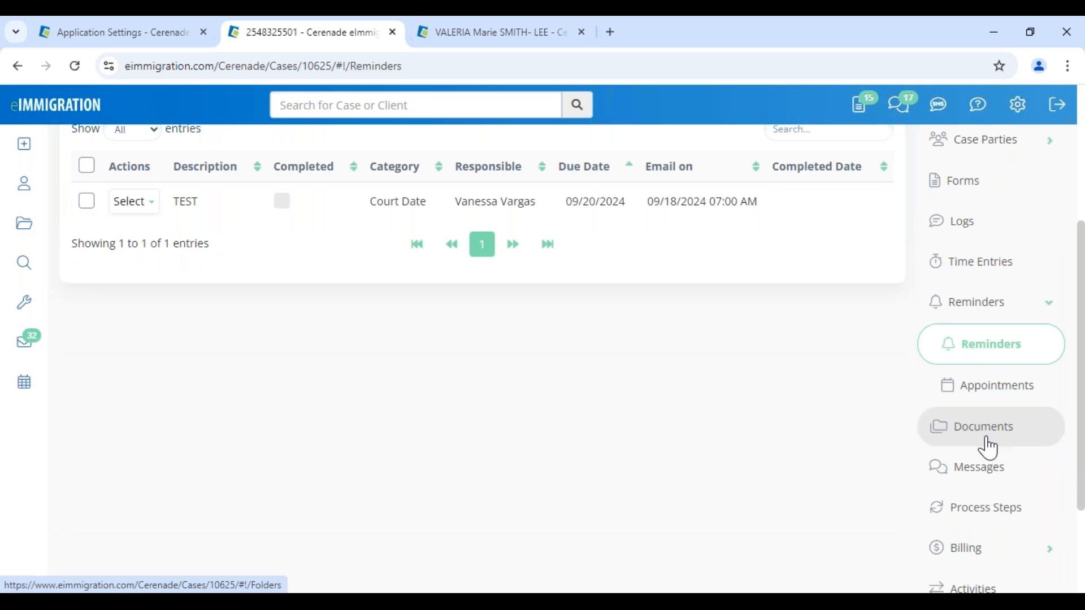
- Open the case's process steps in edit mode and review the step list
left_click(996, 513)
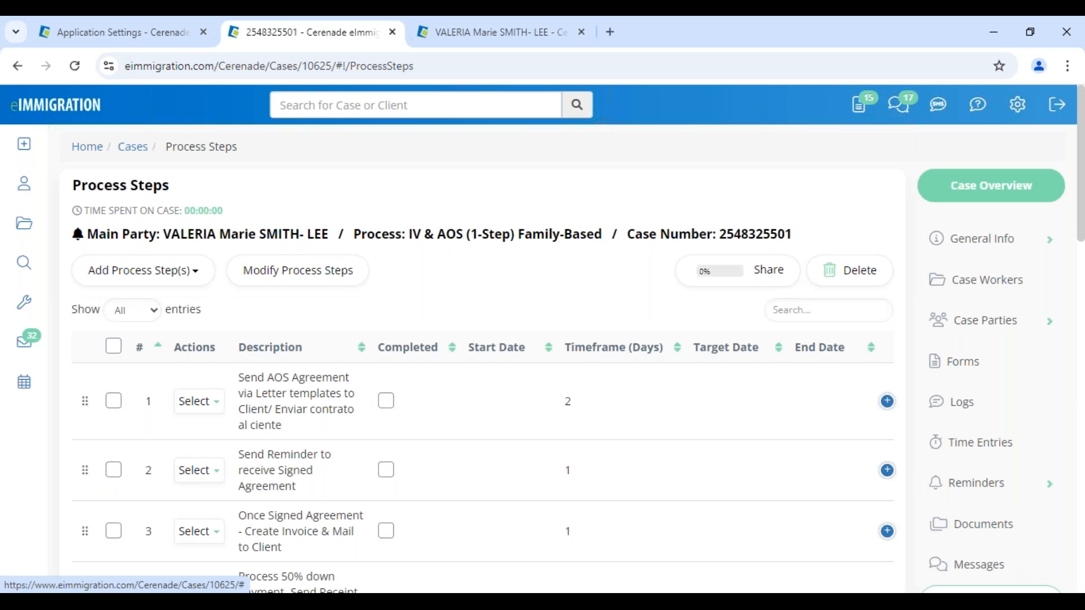
left_click(307, 277)
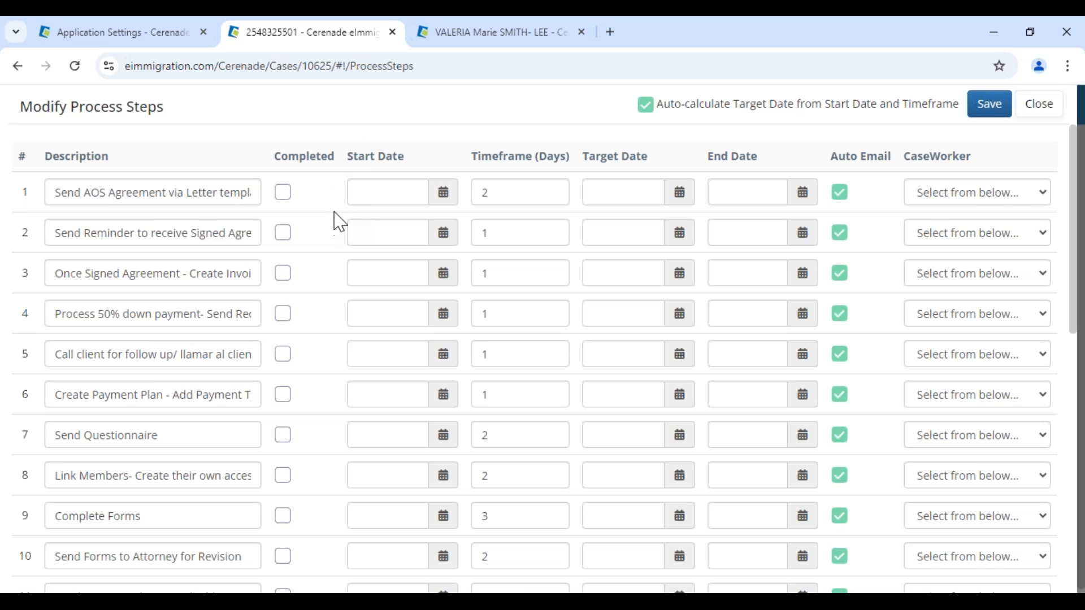
left_click_drag(93, 107, 226, 116)
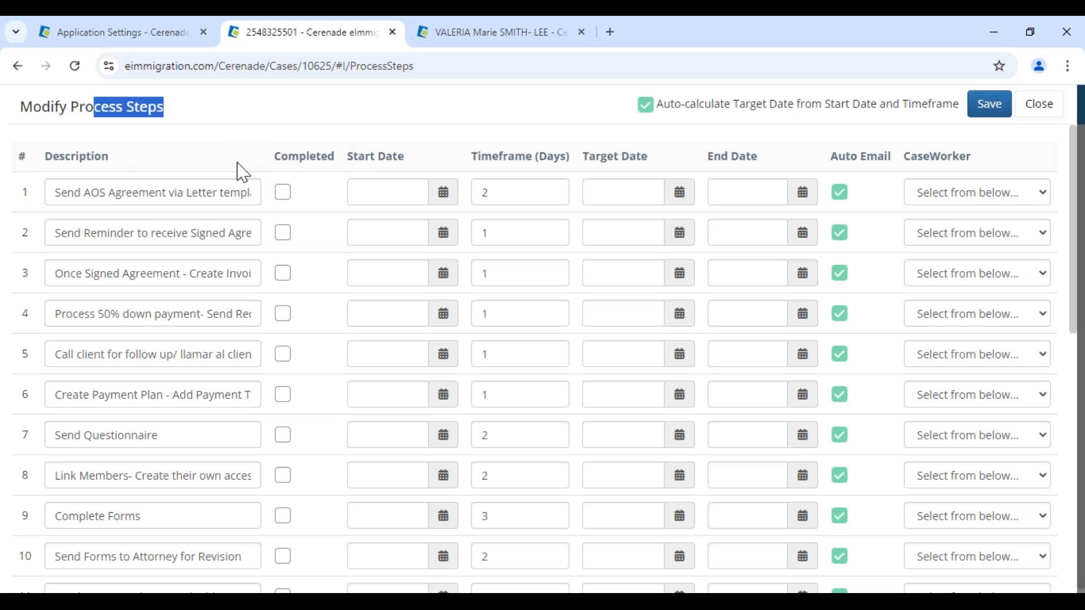
scroll(223, 250, "down", 1)
scroll(204, 327, "down", 9)
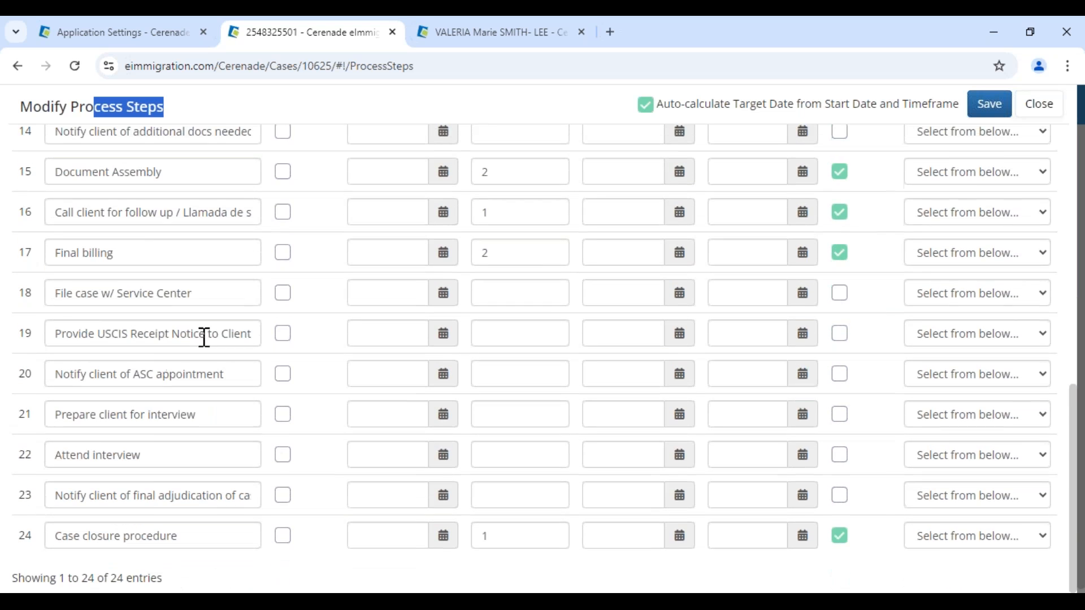
scroll(208, 394, "up", 9)
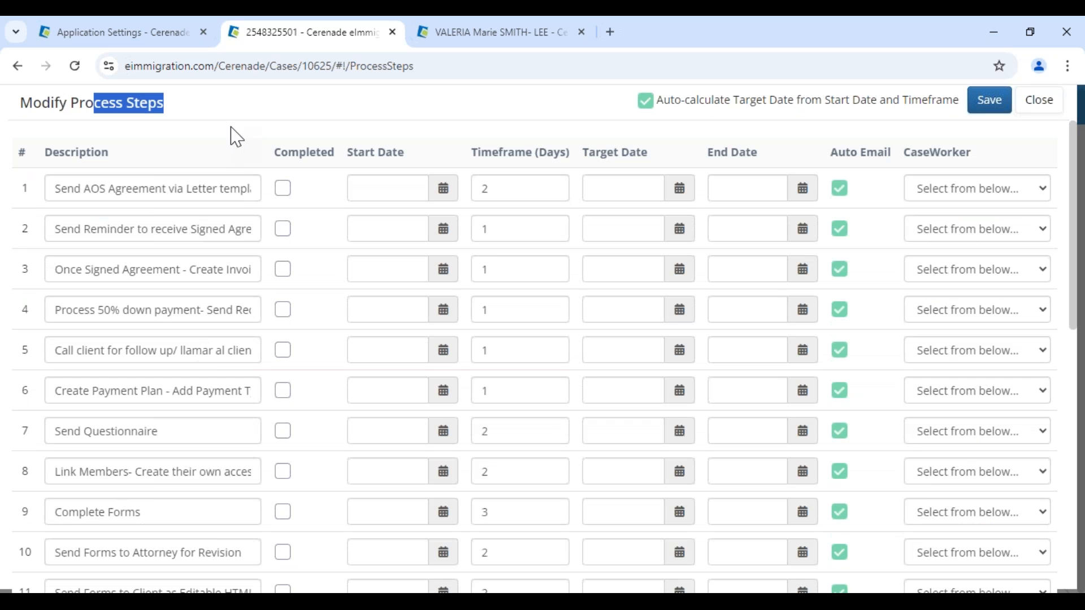
left_click_drag(78, 190, 388, 180)
- Give step 1 a start date of 09/09/2024 and assign it to a caseworker
left_click(380, 183)
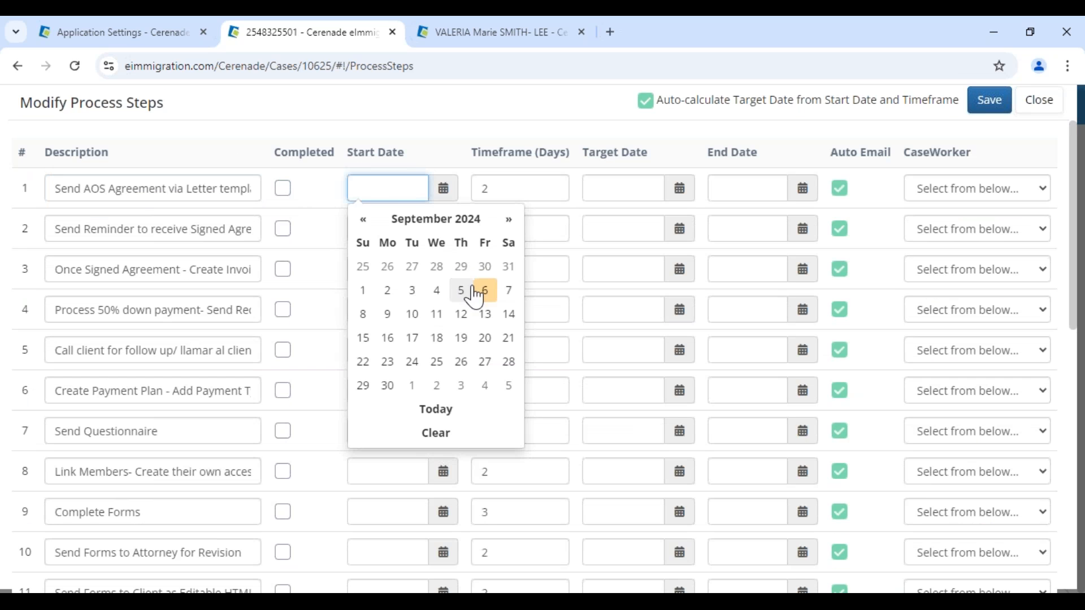
left_click(388, 314)
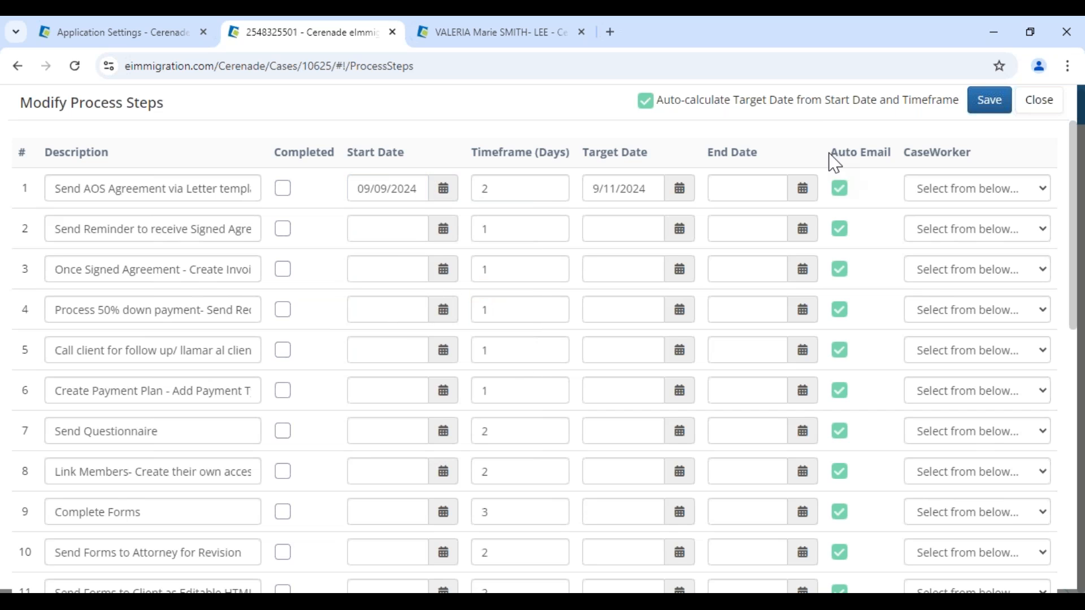
left_click_drag(835, 163, 902, 163)
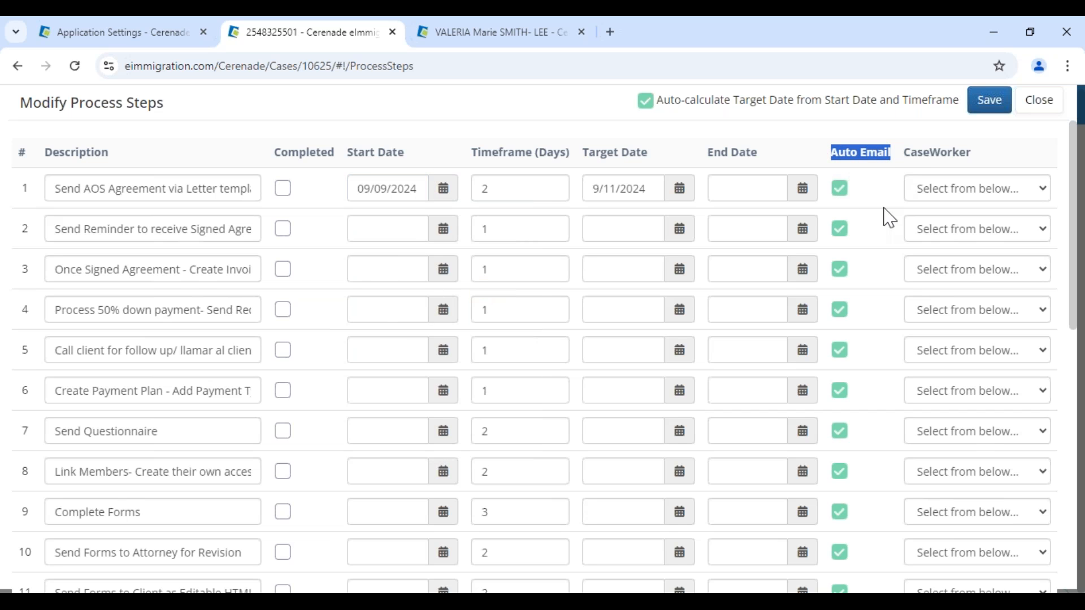
left_click(936, 195)
left_click(953, 232)
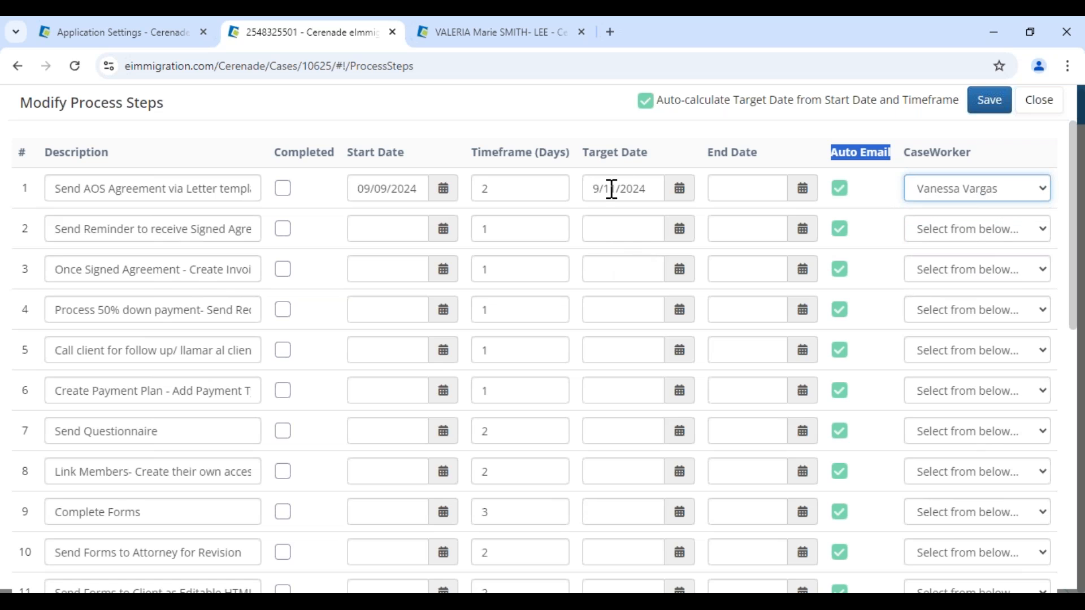
left_click_drag(61, 189, 234, 188)
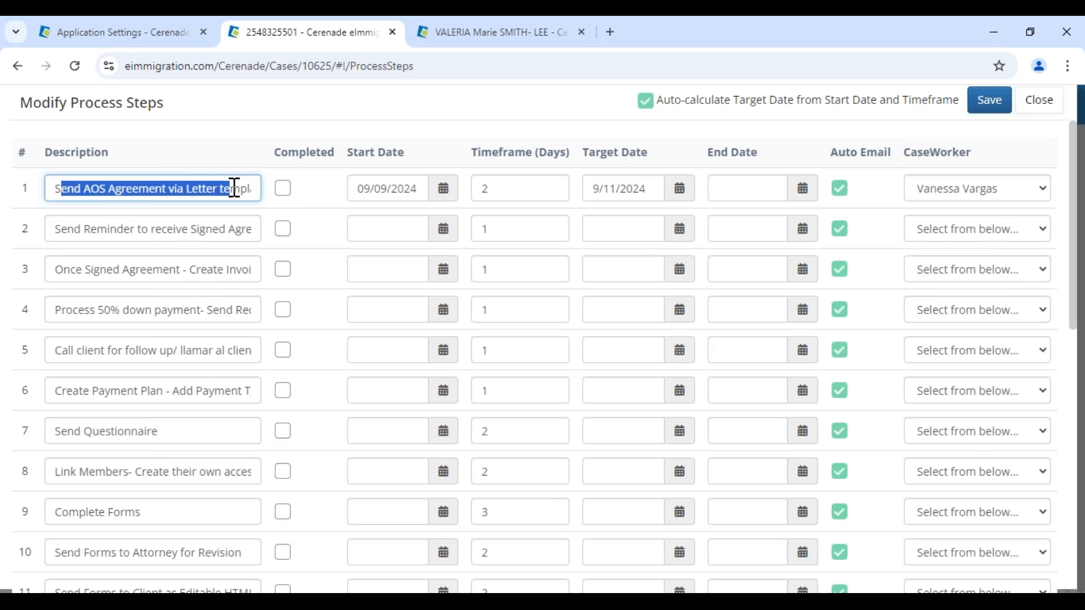
left_click_drag(355, 159, 395, 157)
left_click(488, 151)
double_click(488, 151)
left_click_drag(597, 154, 626, 157)
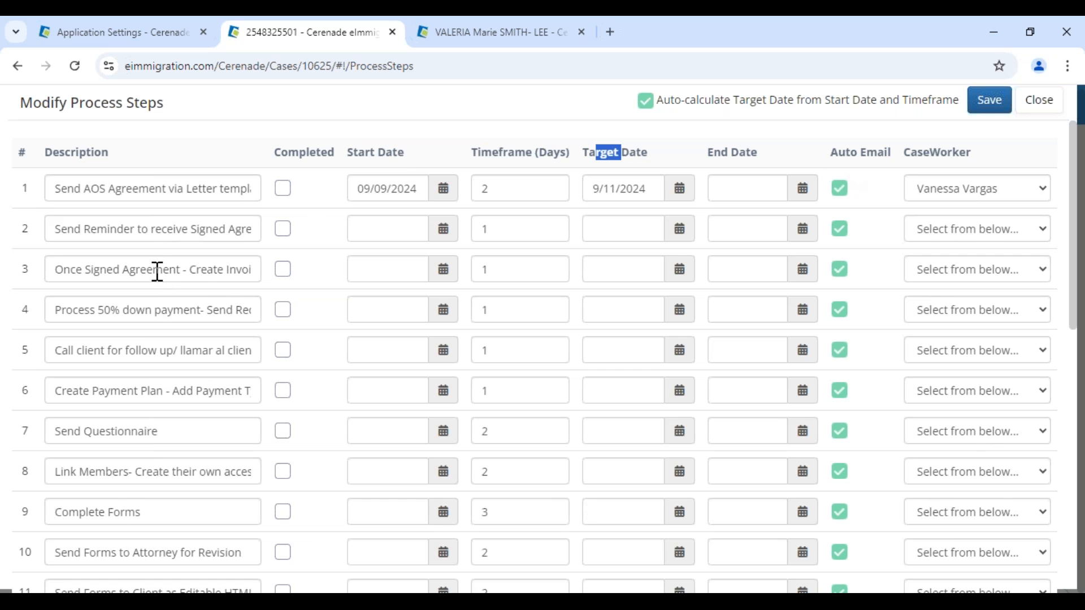
- Start step 2 on 09/09/2024 with another caseworker, clear its target date, and save
left_click(443, 230)
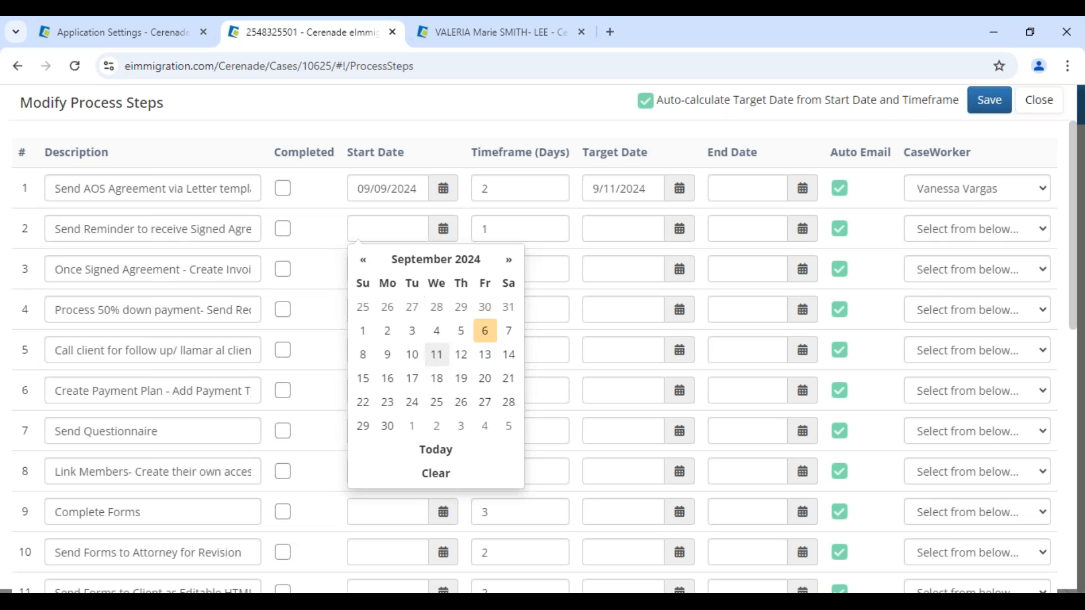
left_click(384, 354)
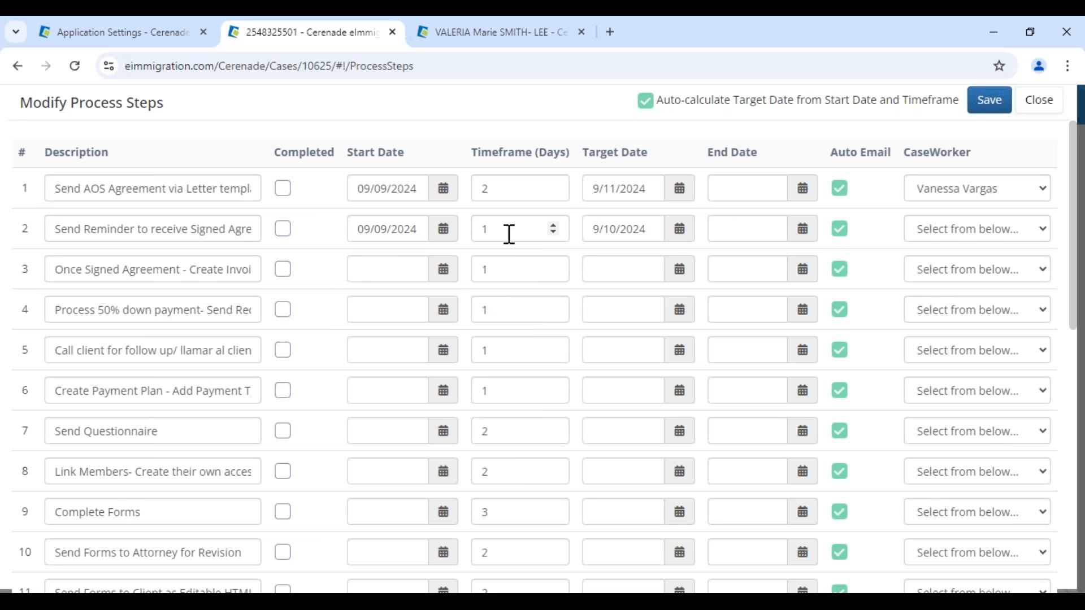
left_click(990, 231)
left_click(968, 318)
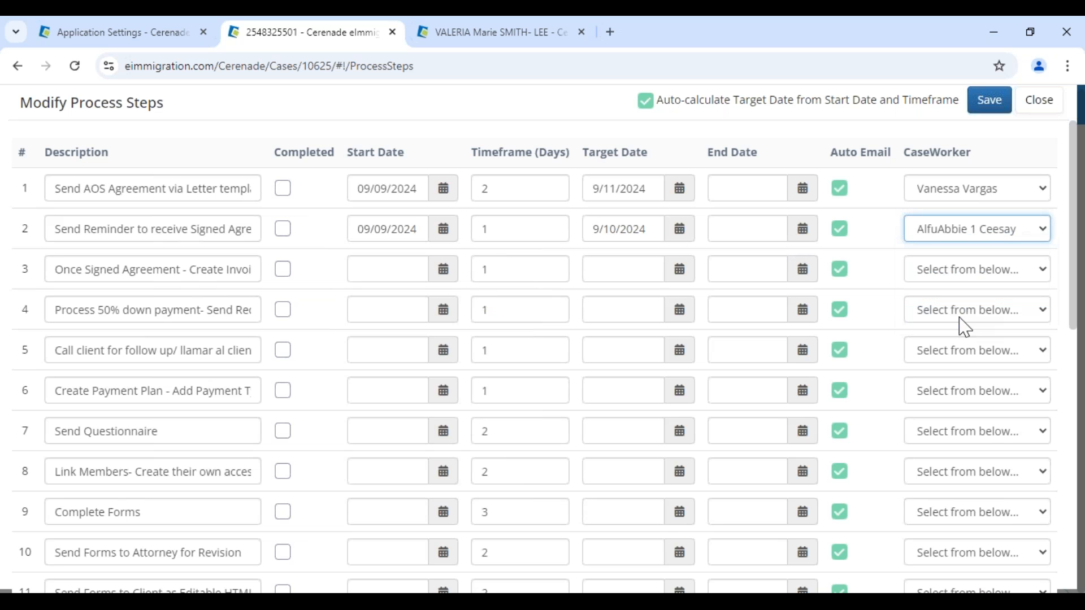
left_click_drag(74, 229, 218, 229)
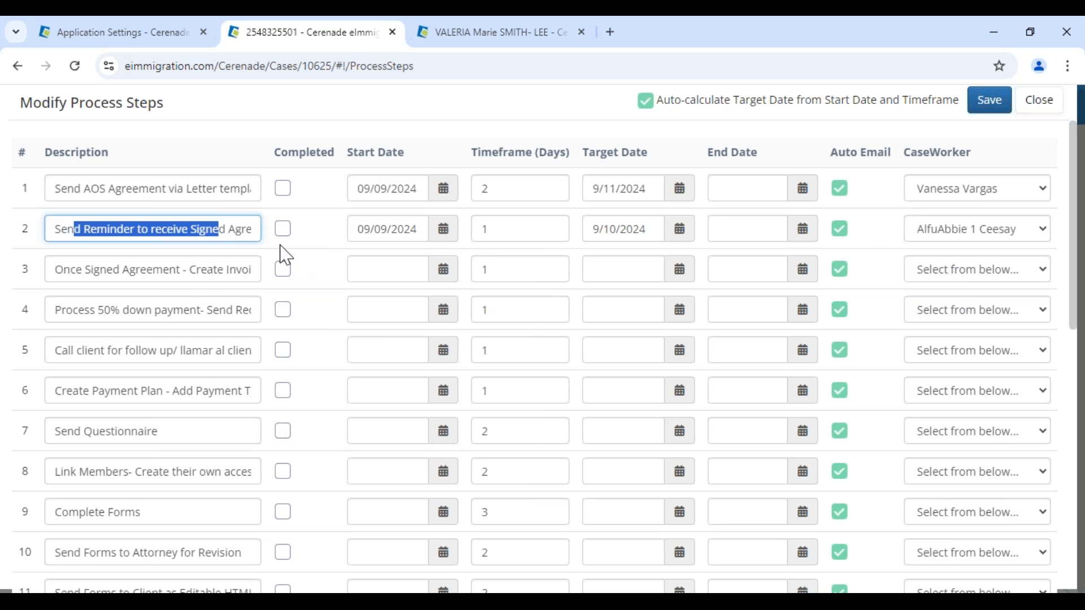
left_click_drag(593, 229, 659, 235)
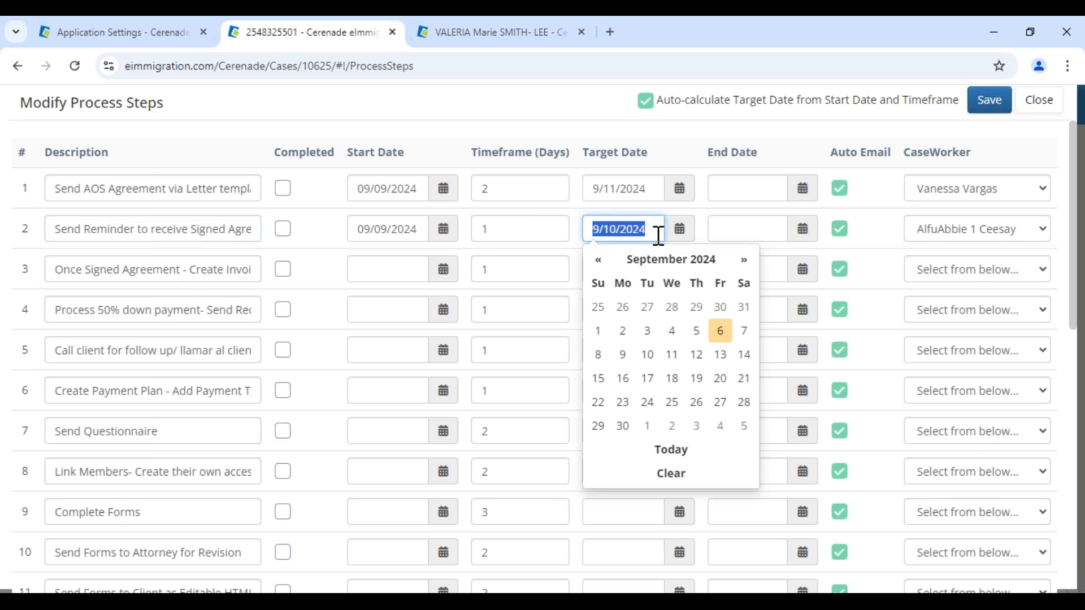
key("BackSpace")
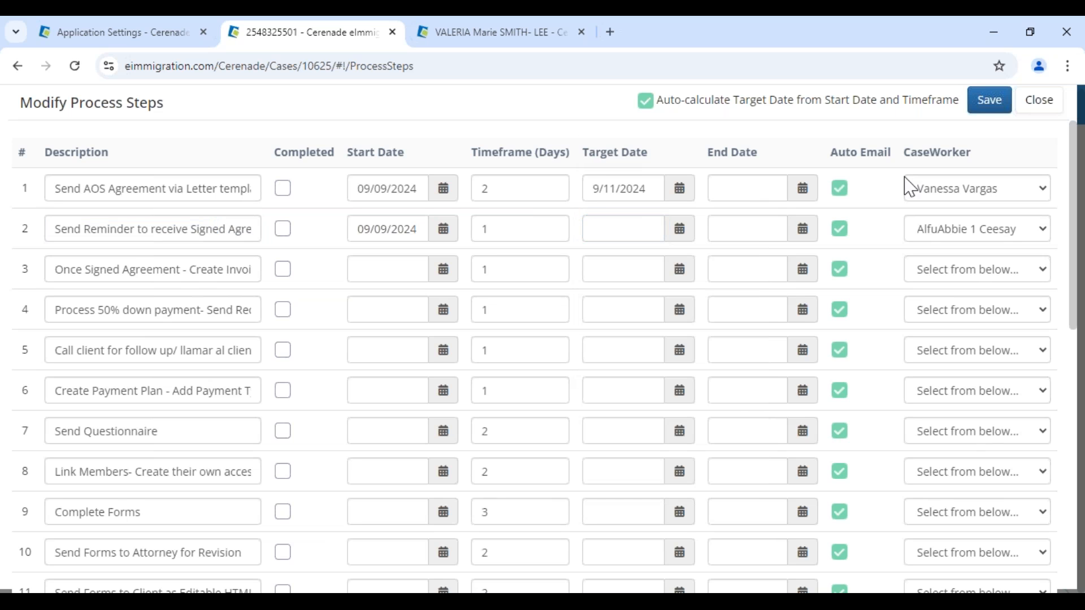
left_click(988, 105)
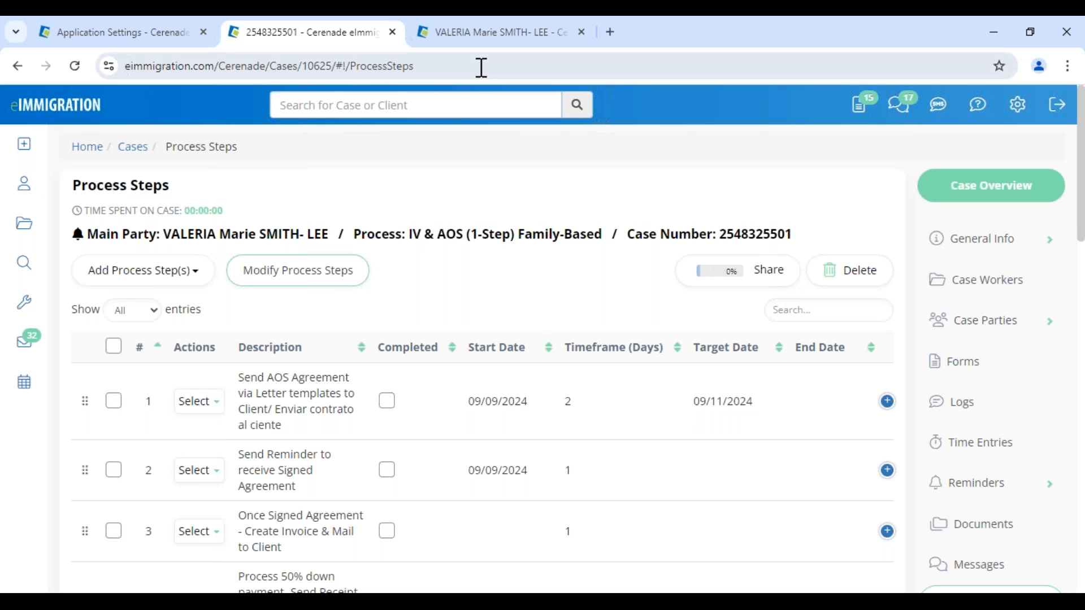
- Go to the client's own record and review their Passports, I-94s/Entries, Visas and User-Defined documents
left_click(497, 39)
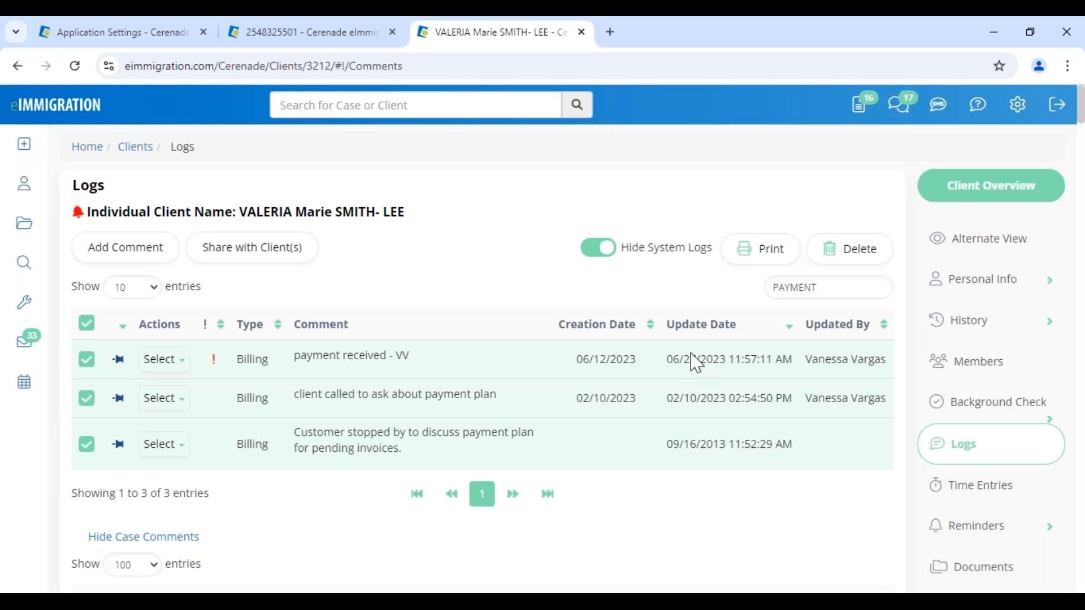
left_click(1016, 568)
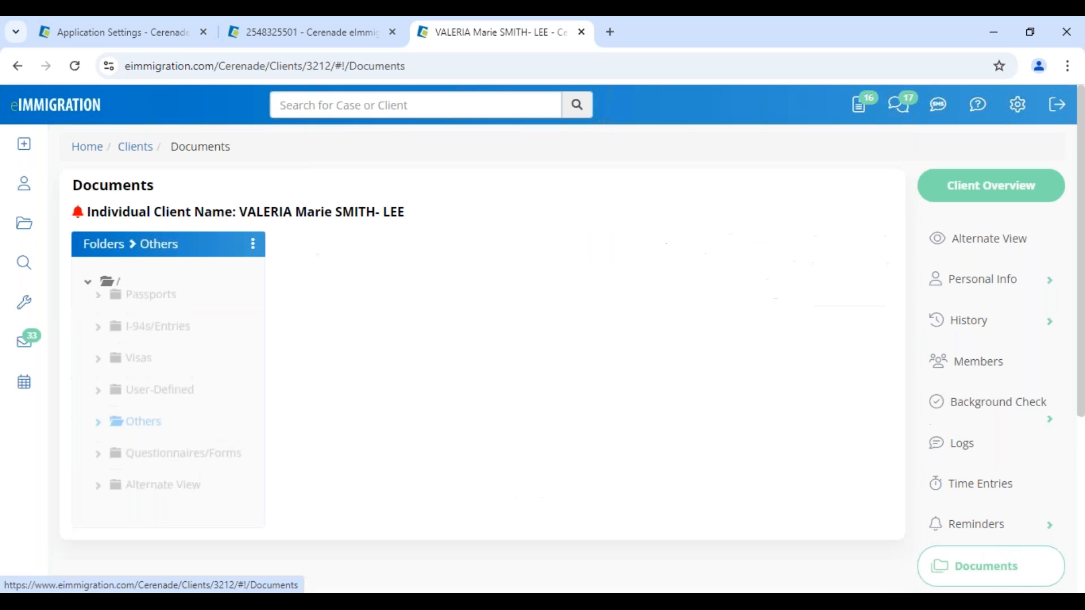
left_click(157, 312)
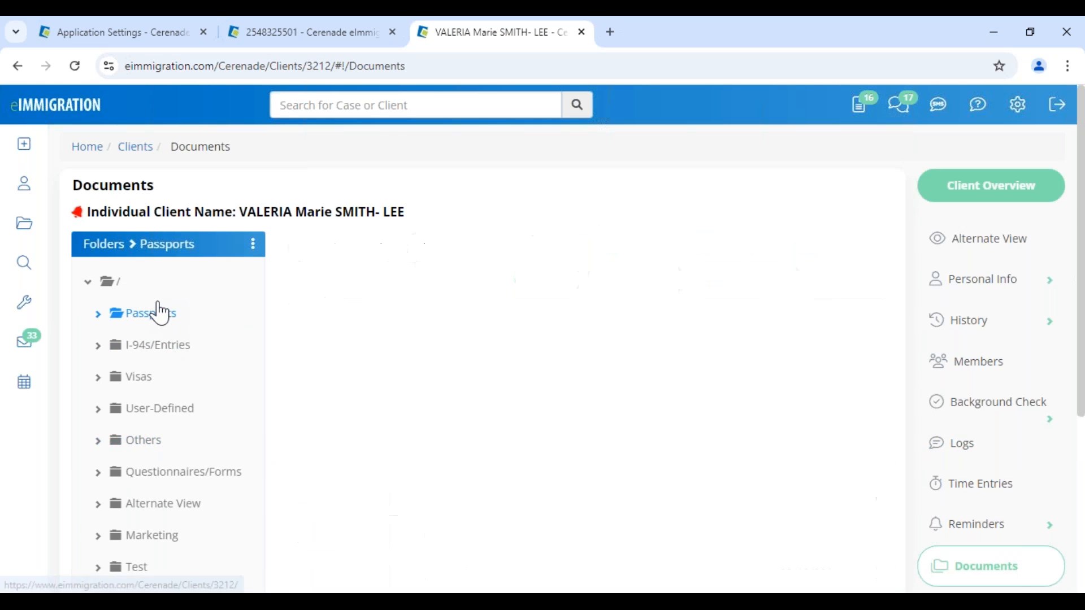
left_click(160, 351)
left_click(145, 377)
left_click(152, 413)
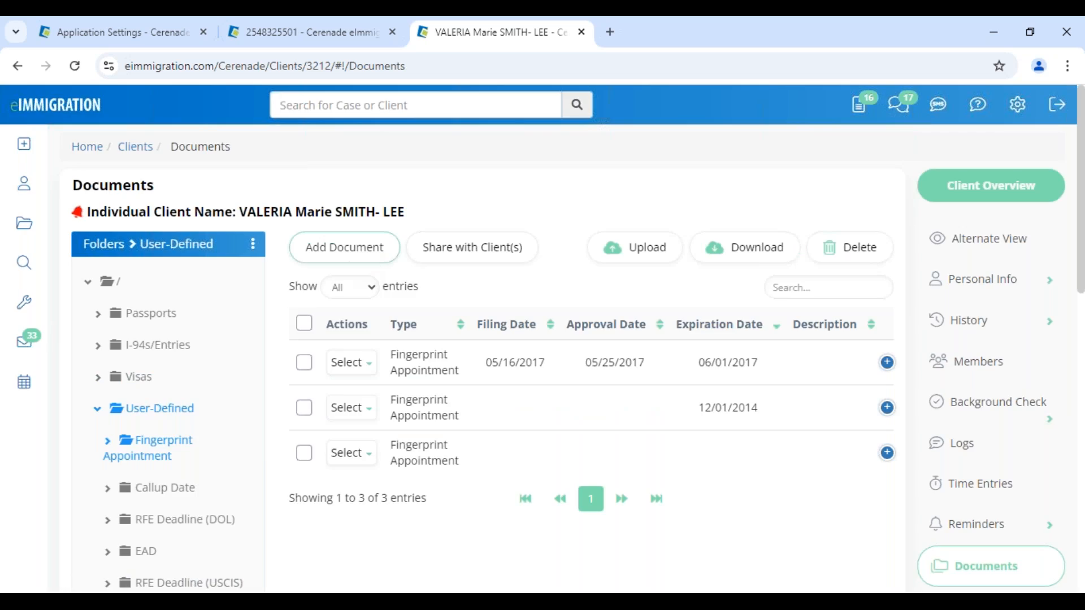
- Add an RFE Deadline (USCIS) document expiring 09/20/2024, marked current, and save it
left_click(344, 247)
left_click(306, 207)
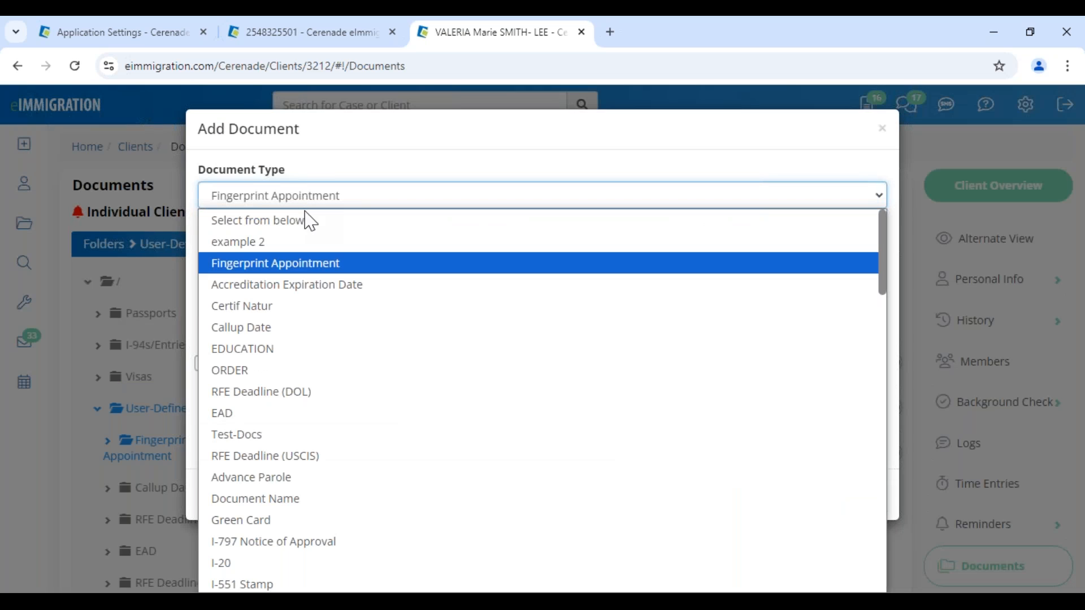
left_click(292, 393)
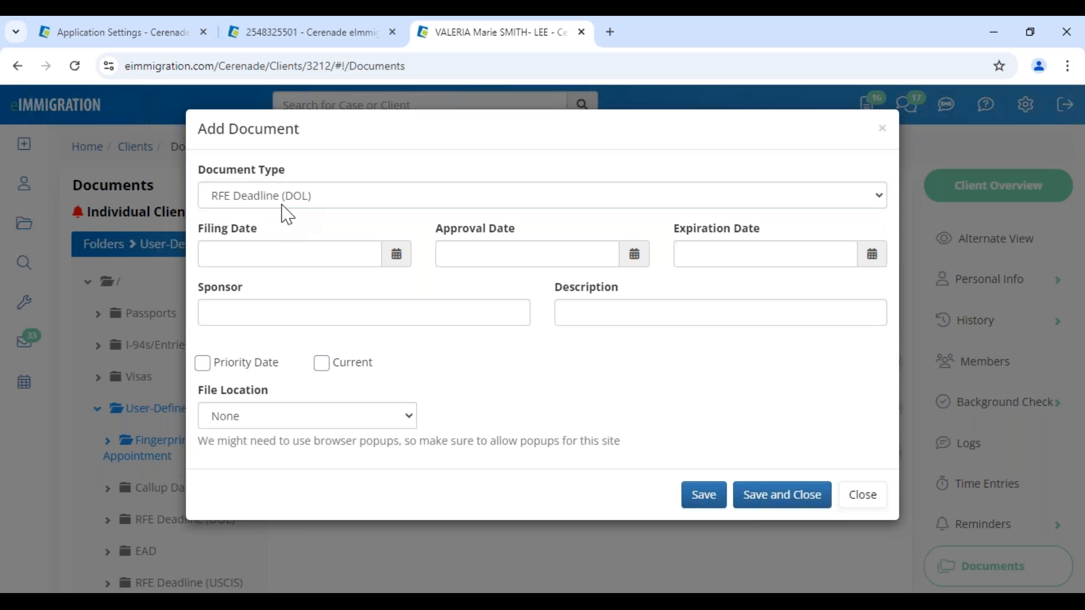
left_click(283, 213)
left_click(274, 412)
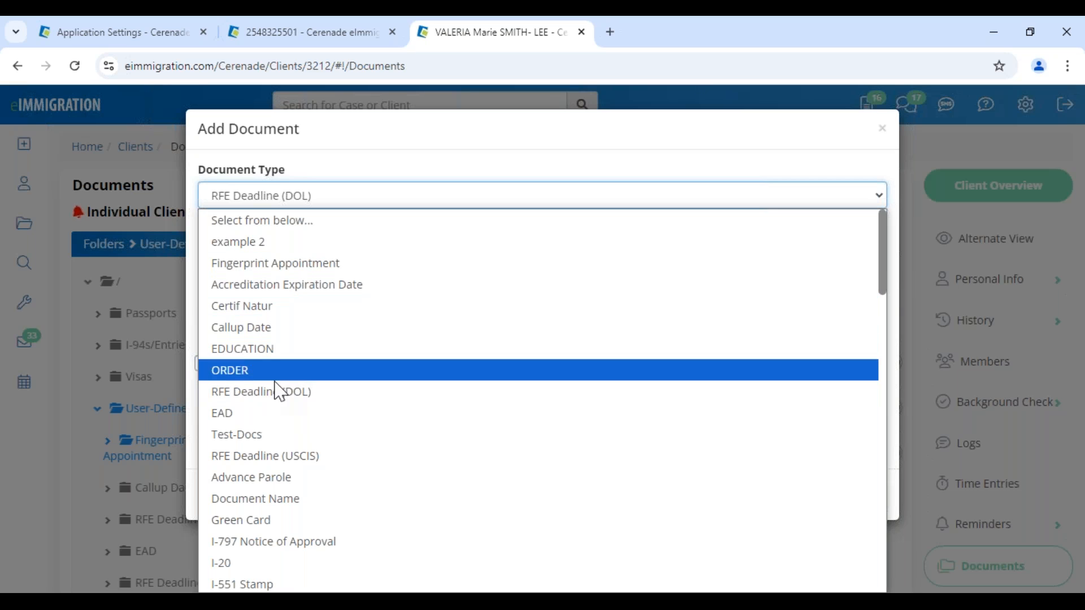
left_click(290, 459)
left_click(653, 308)
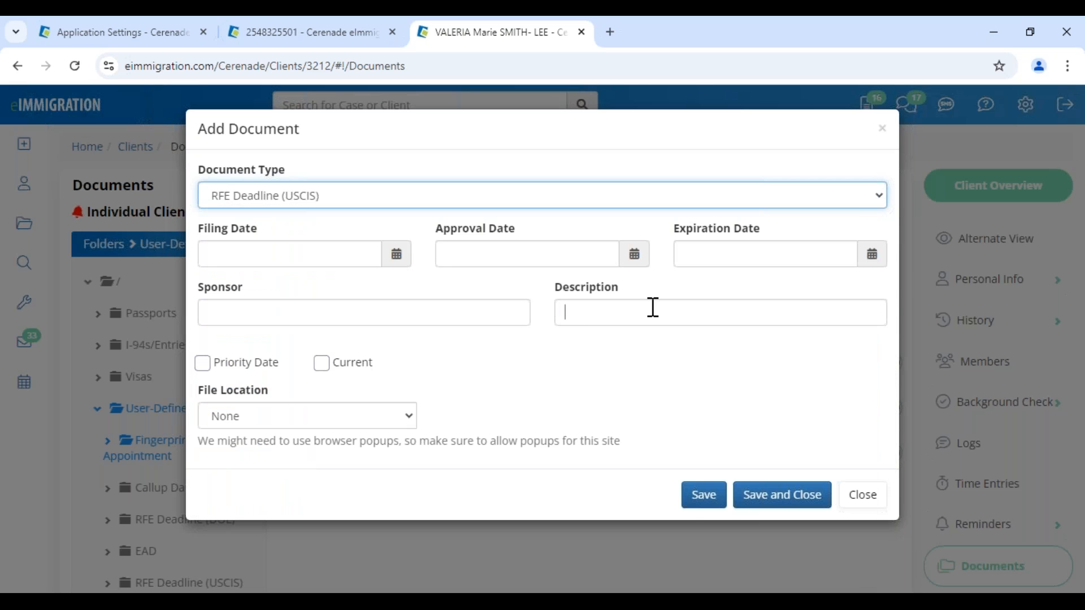
left_click(766, 254)
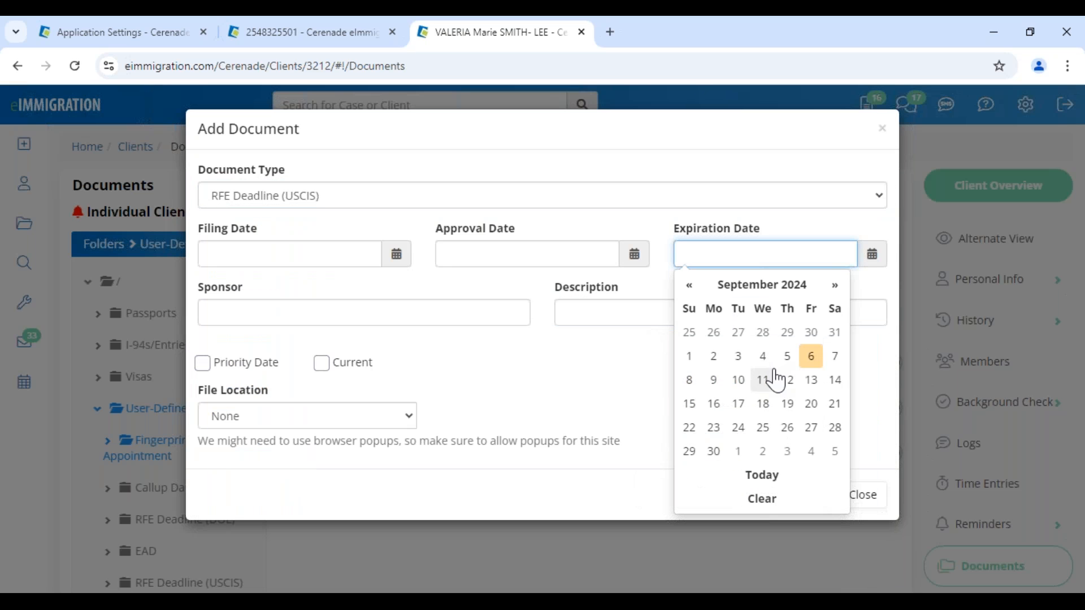
left_click(809, 405)
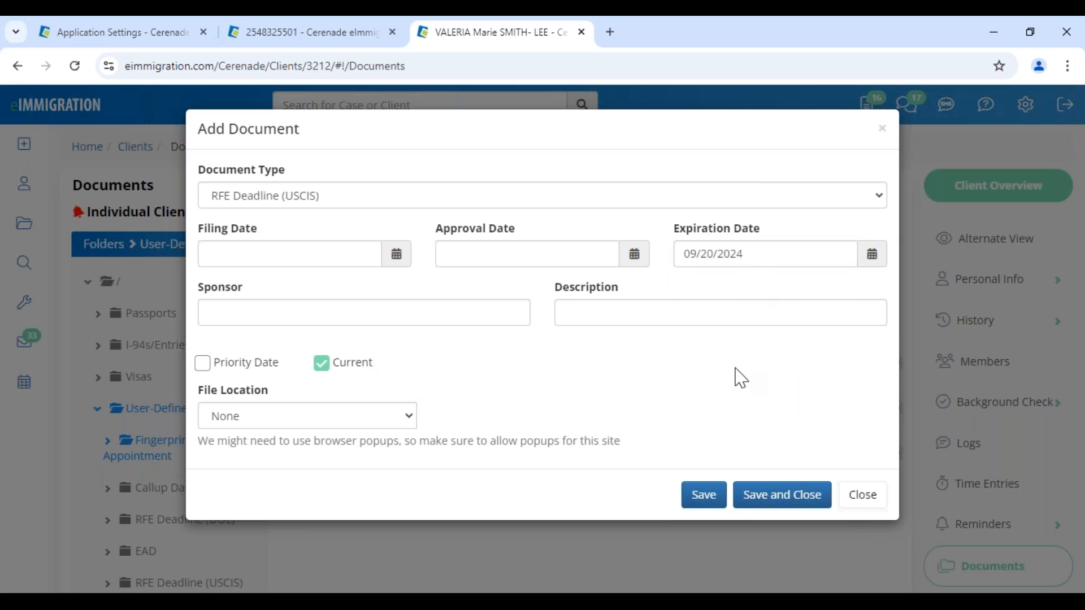
left_click(765, 497)
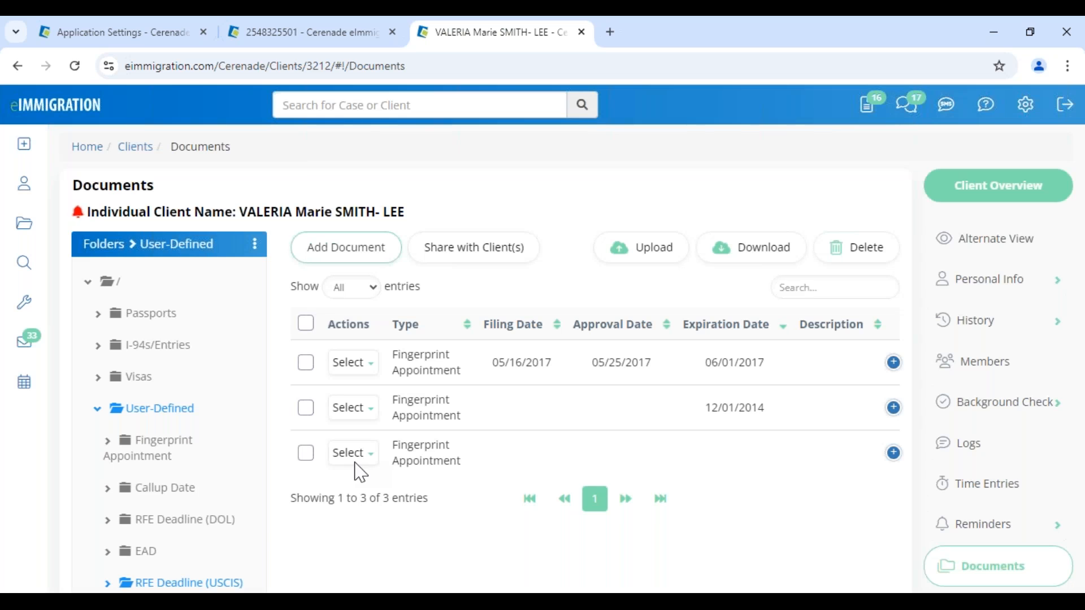
left_click(25, 304)
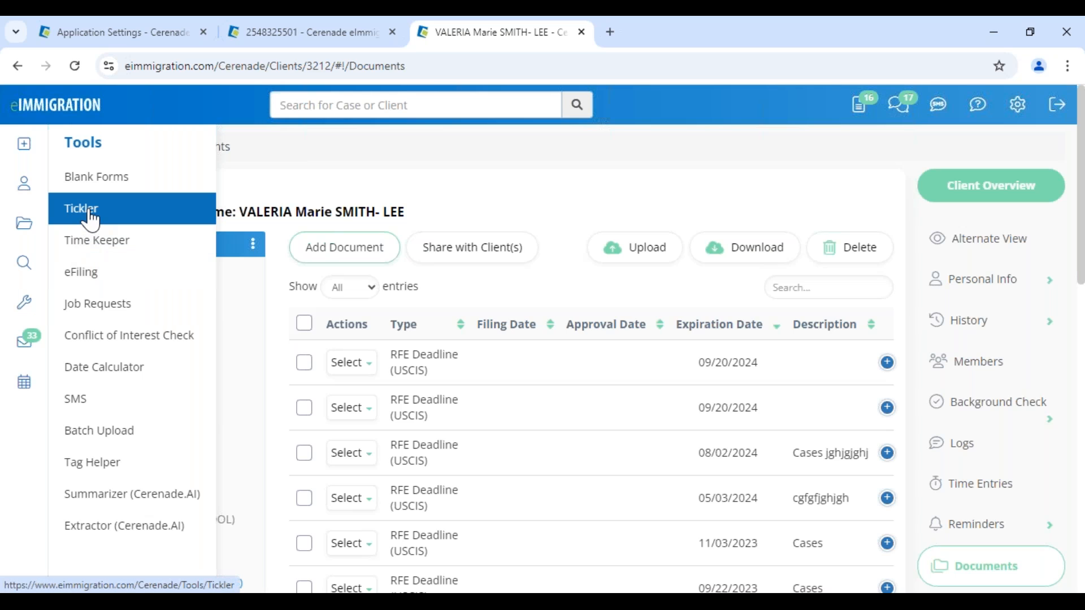
- Open the Tickler dashboard and switch it to the Default Tickler Layout
left_click(128, 214)
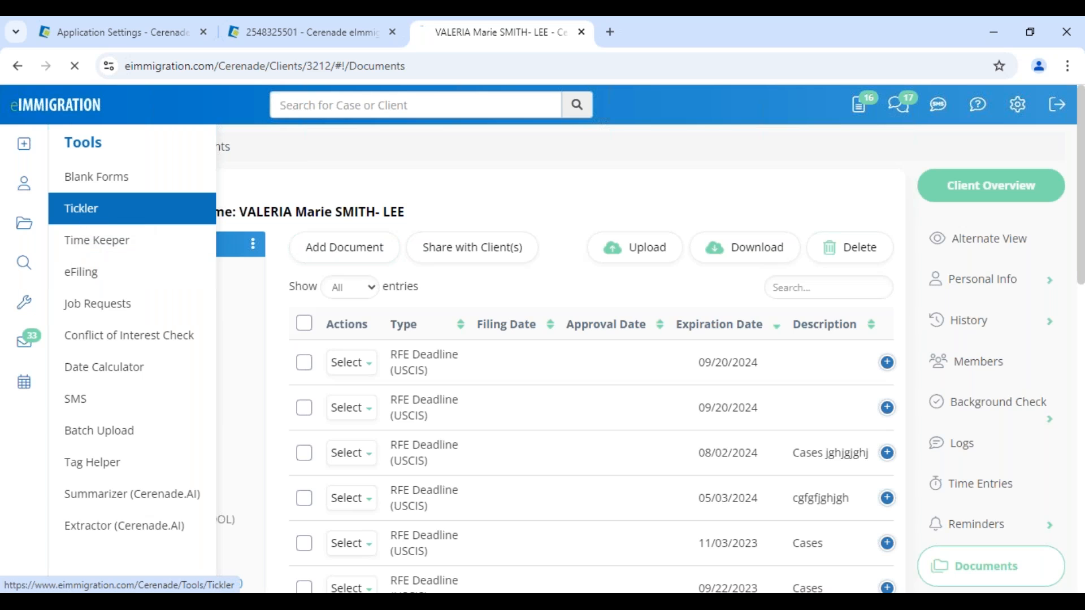
left_click(463, 239)
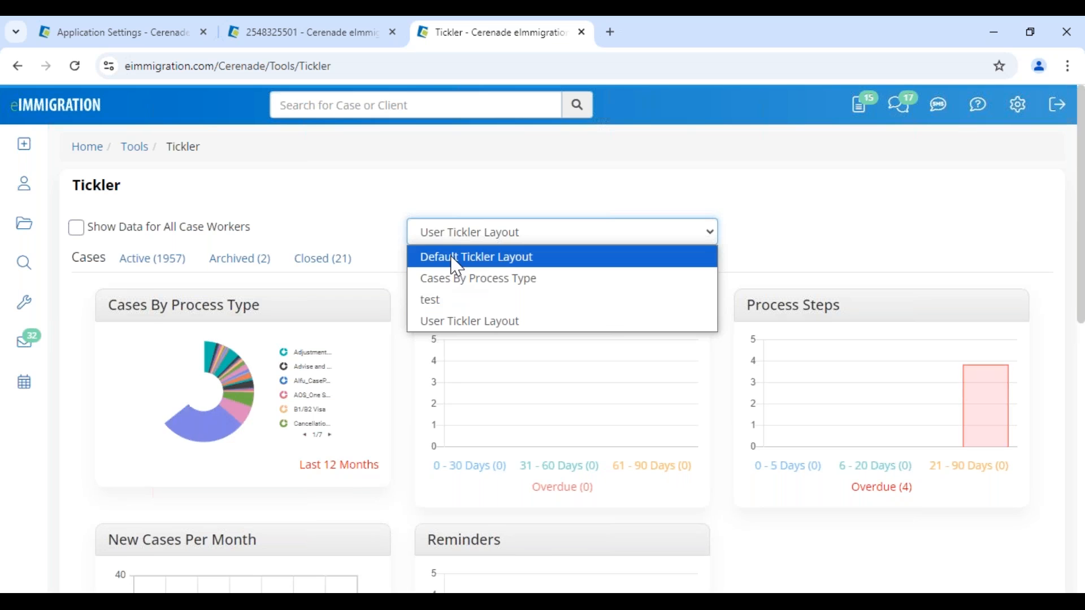
left_click(458, 260)
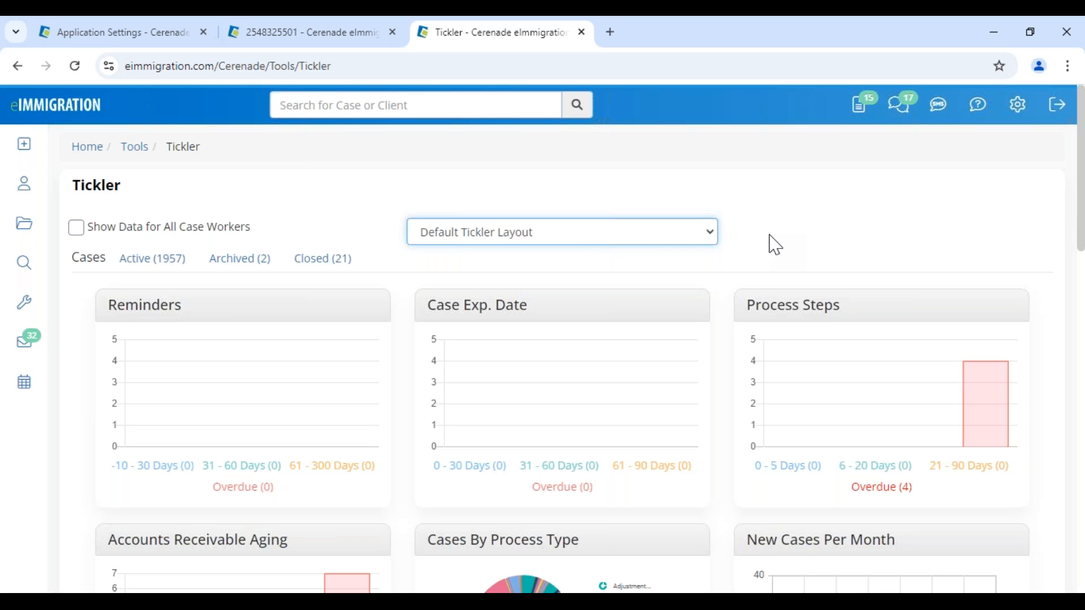
scroll(774, 245, "down", 10)
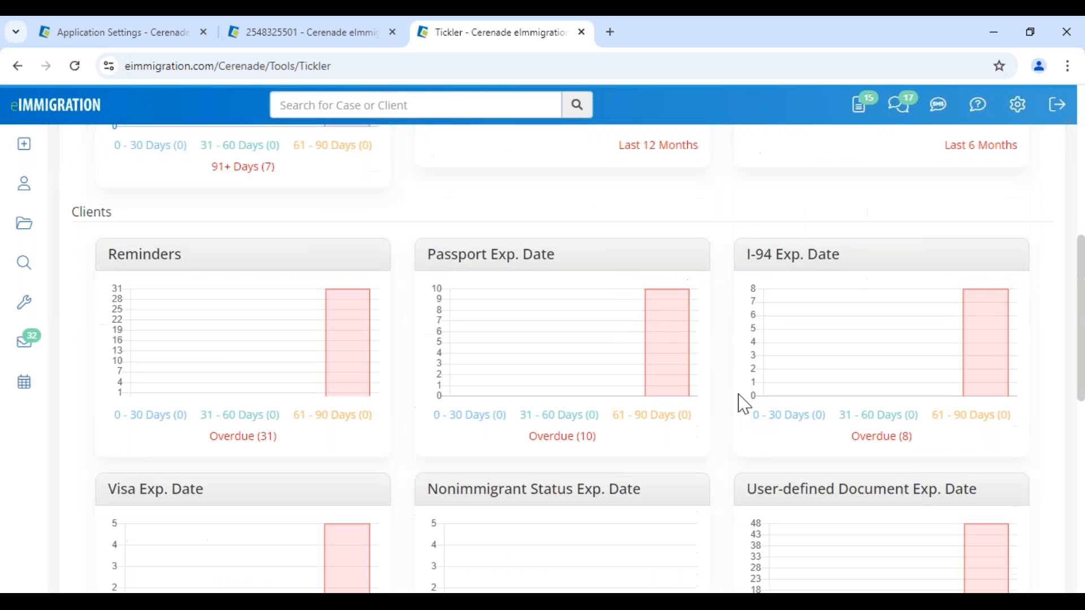
scroll(745, 404, "up", 10)
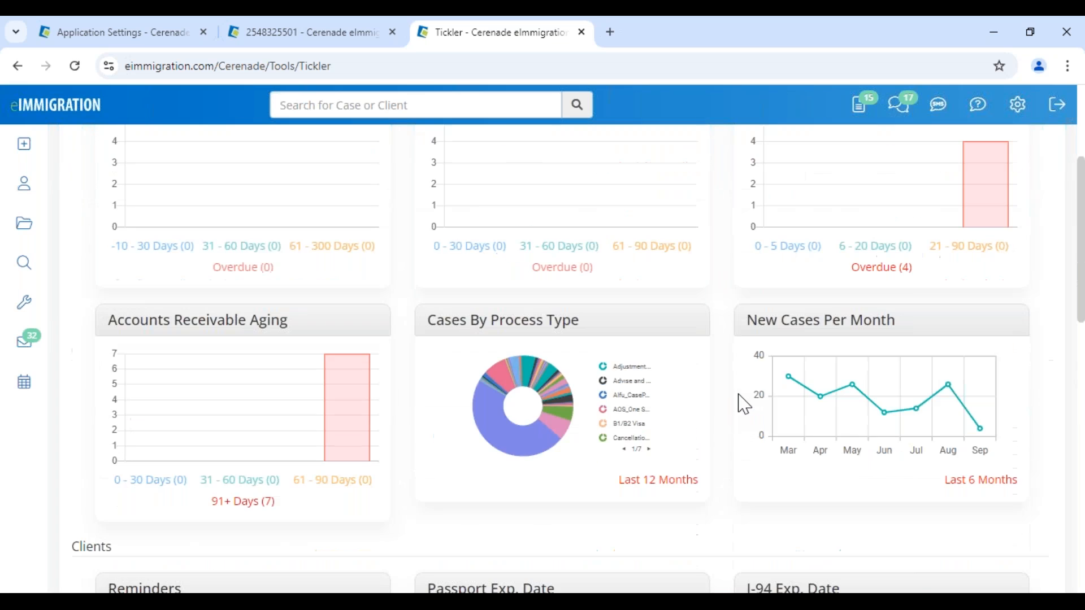
scroll(742, 404, "down", 10)
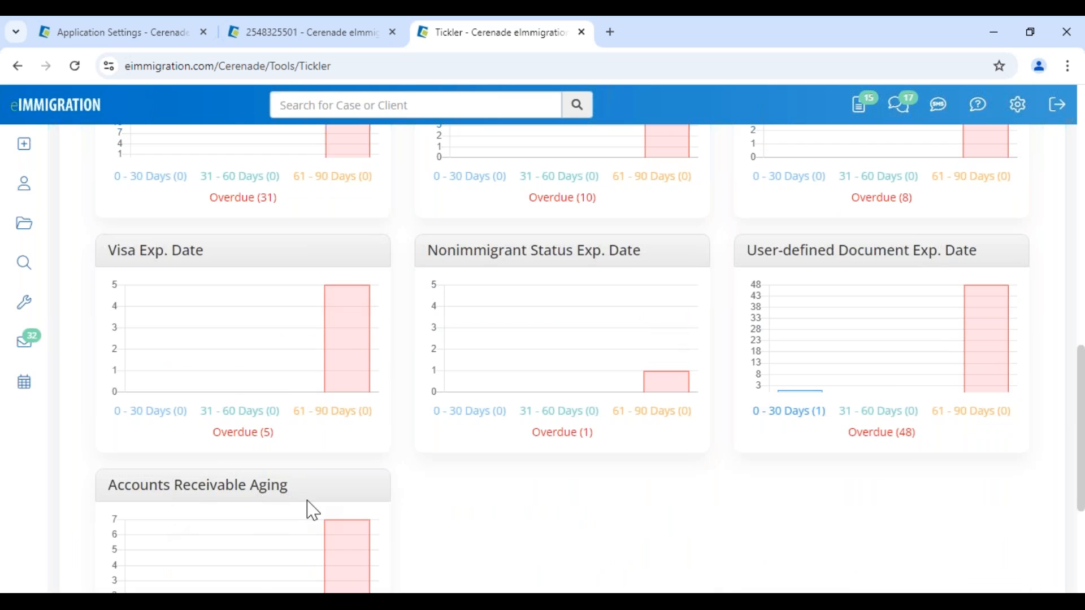
scroll(311, 509, "down", 4)
scroll(512, 408, "up", 3)
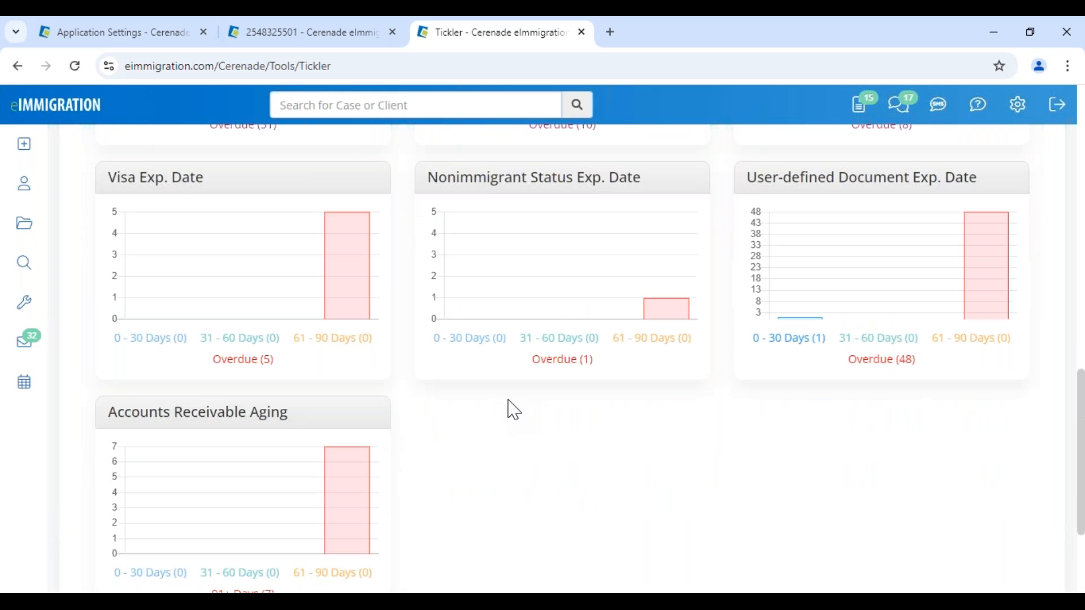
scroll(511, 408, "up", 8)
- Show data for all case workers and review the 15 overdue process steps, then close that list
left_click(169, 238)
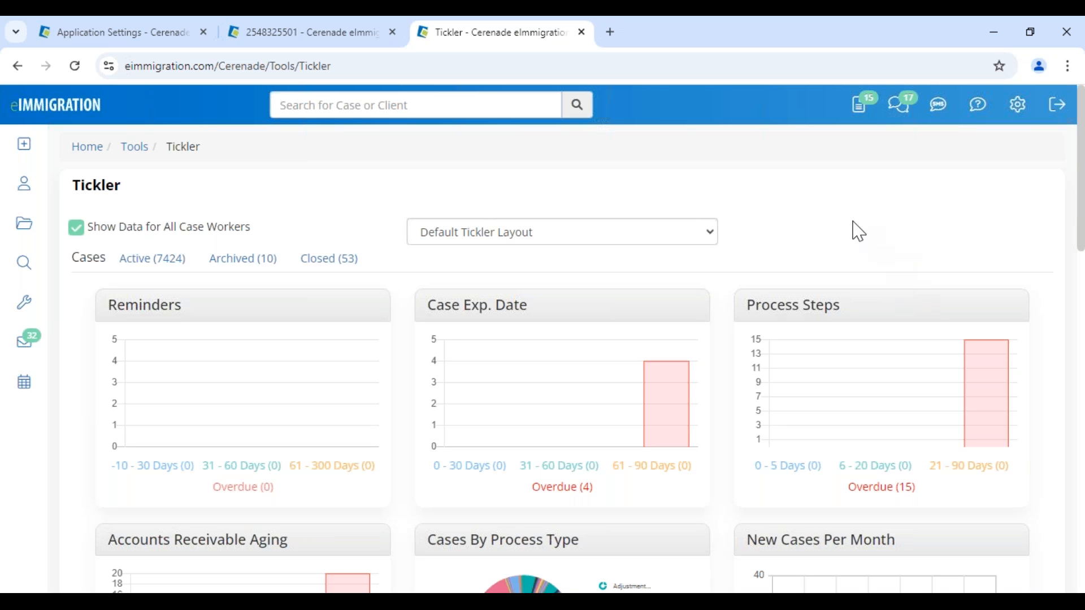
scroll(854, 229, "down", 3)
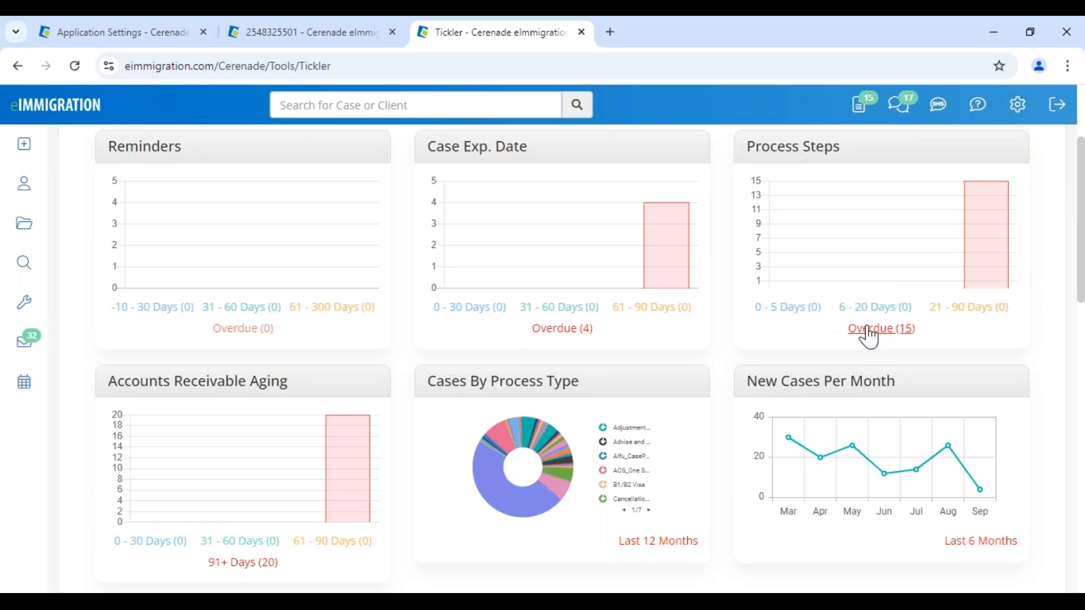
left_click(870, 329)
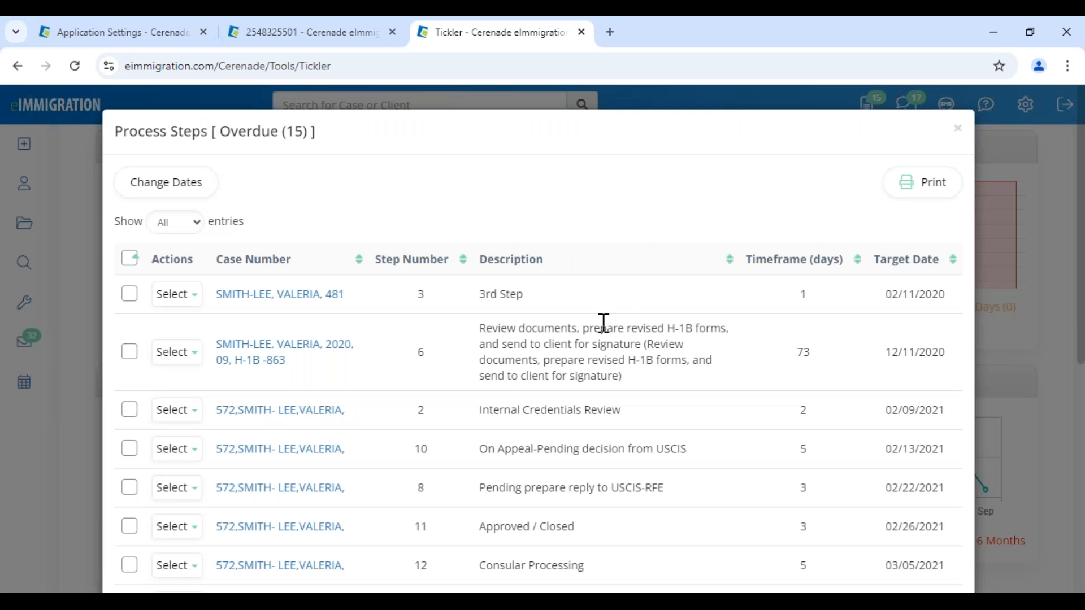
scroll(593, 432, "down", 3)
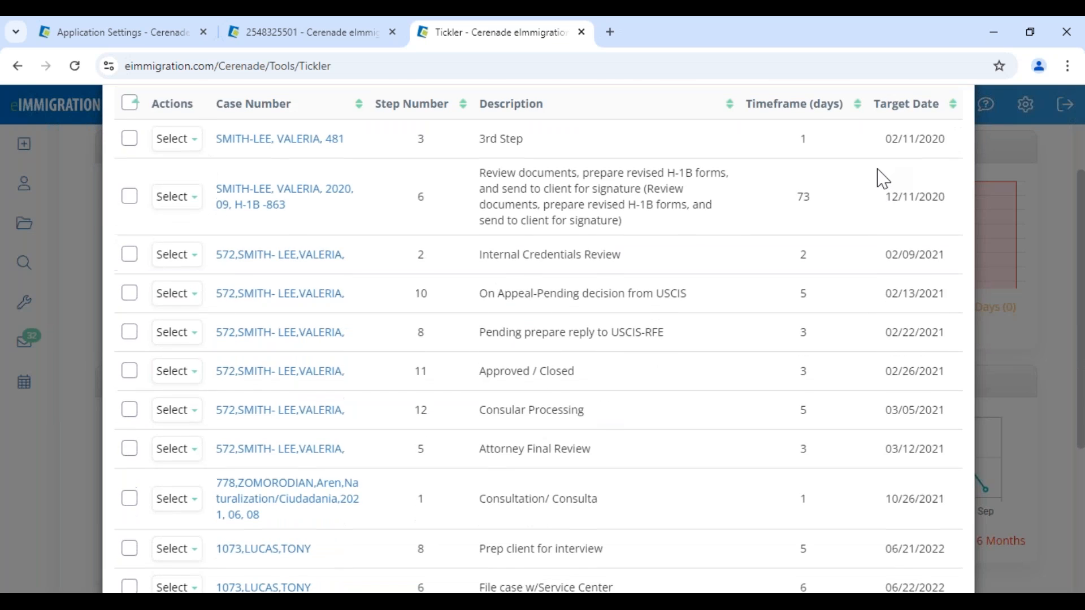
scroll(884, 177, "up", 3)
left_click(961, 132)
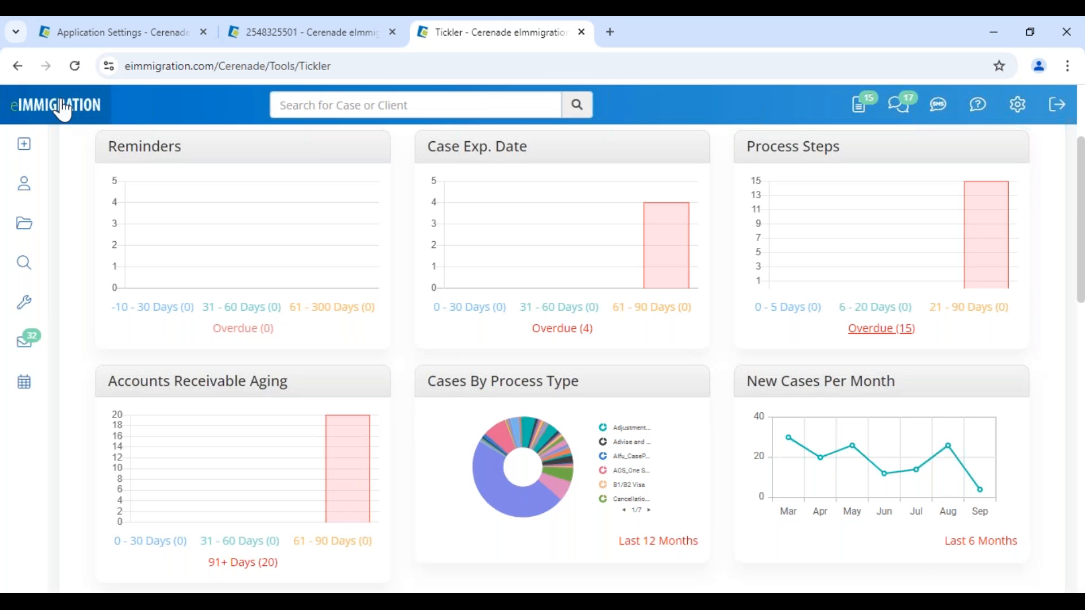
left_click(56, 105)
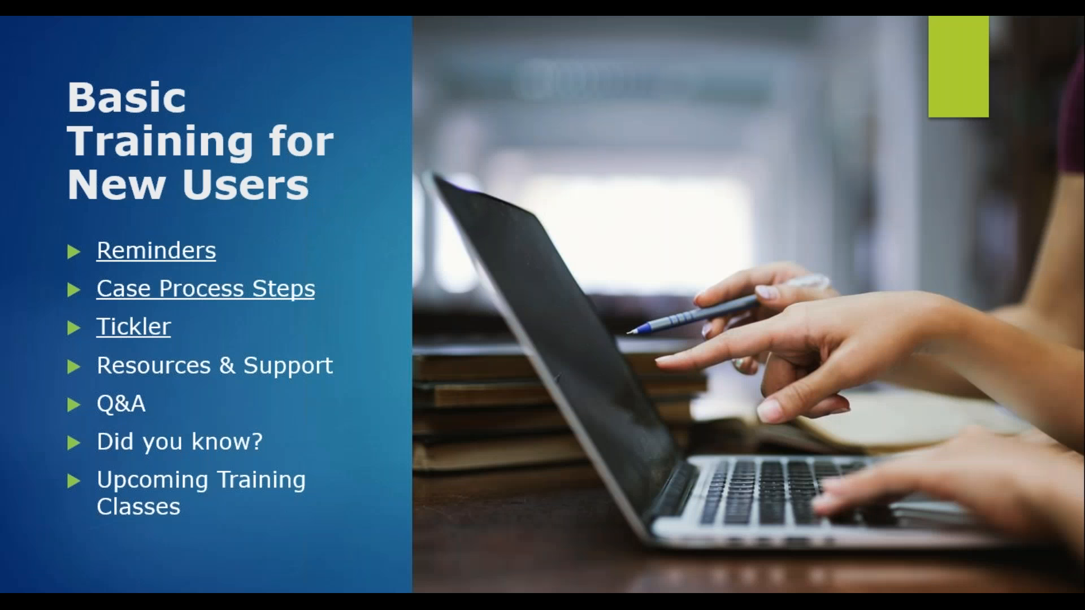
- Reveal the Resources & Support bullets: phone hours, e-mail support, Technical Support Message, developer feedback, User's Guide
key("Right")
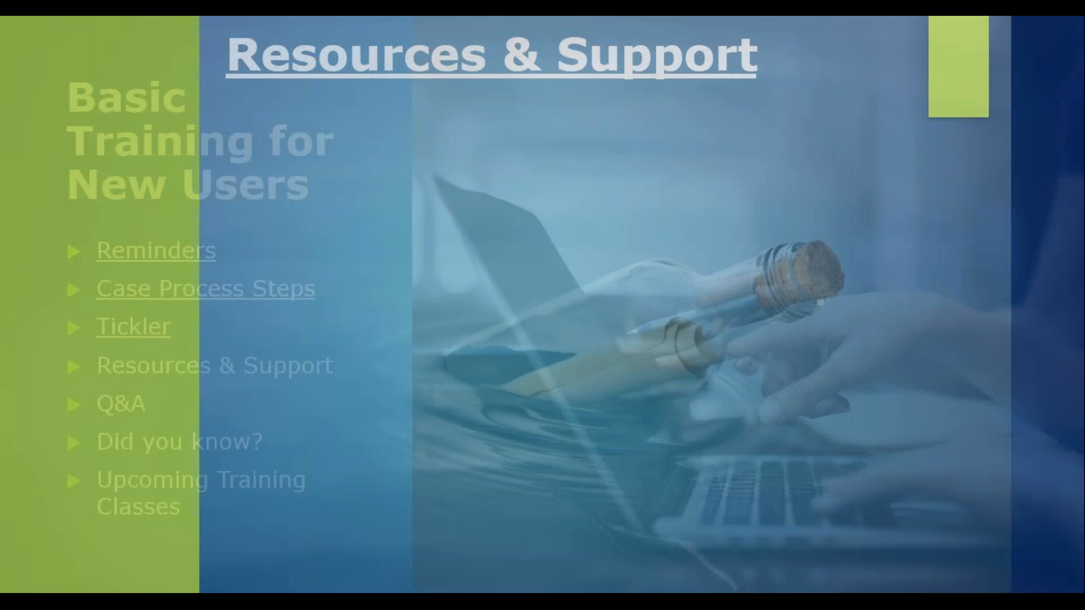
key("Right")
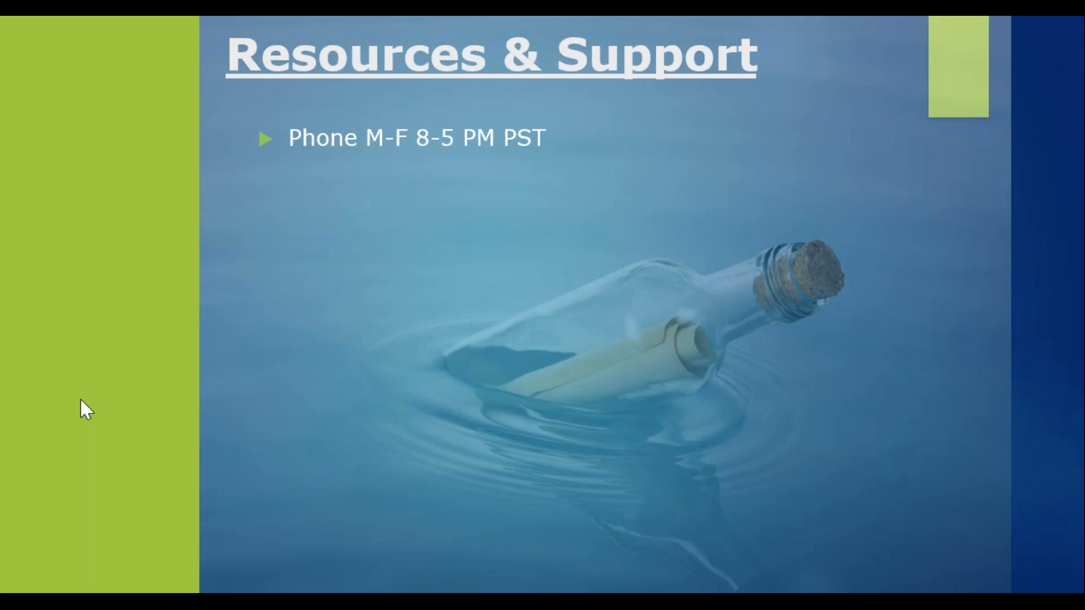
key("Right")
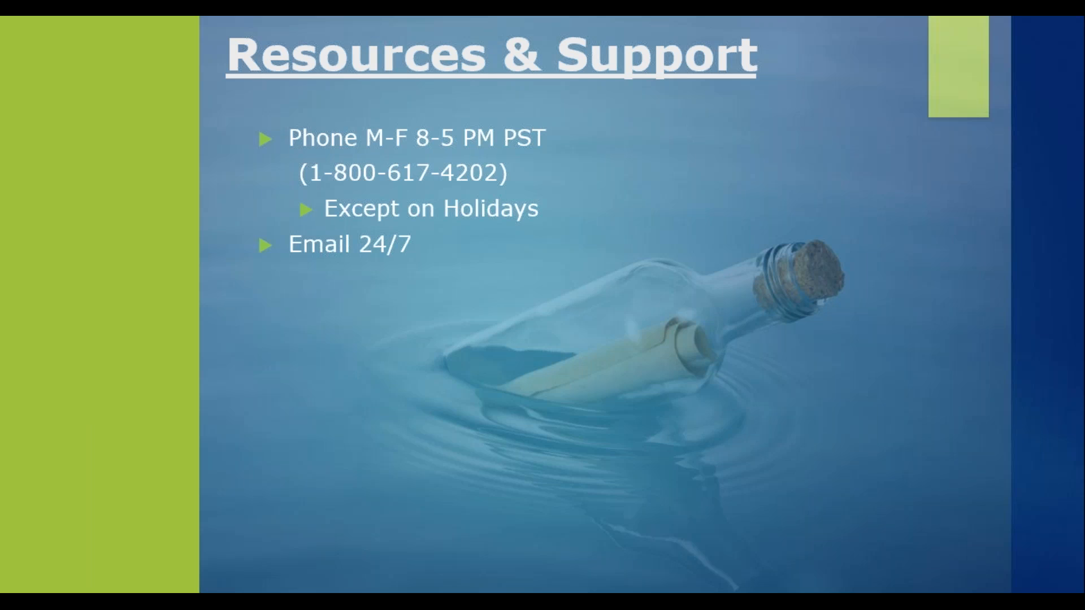
key("Right")
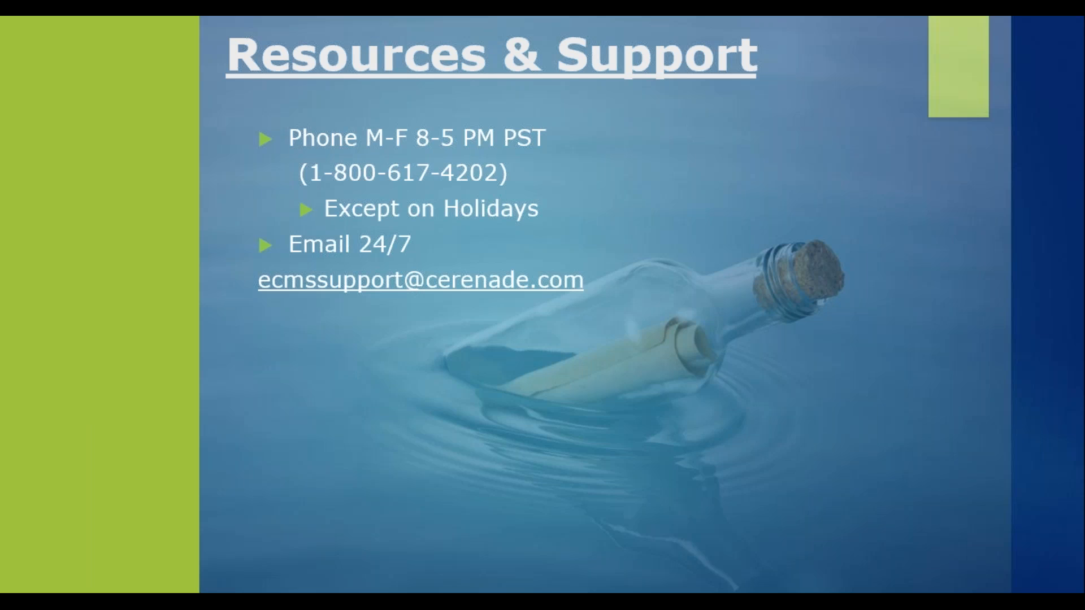
key("Right")
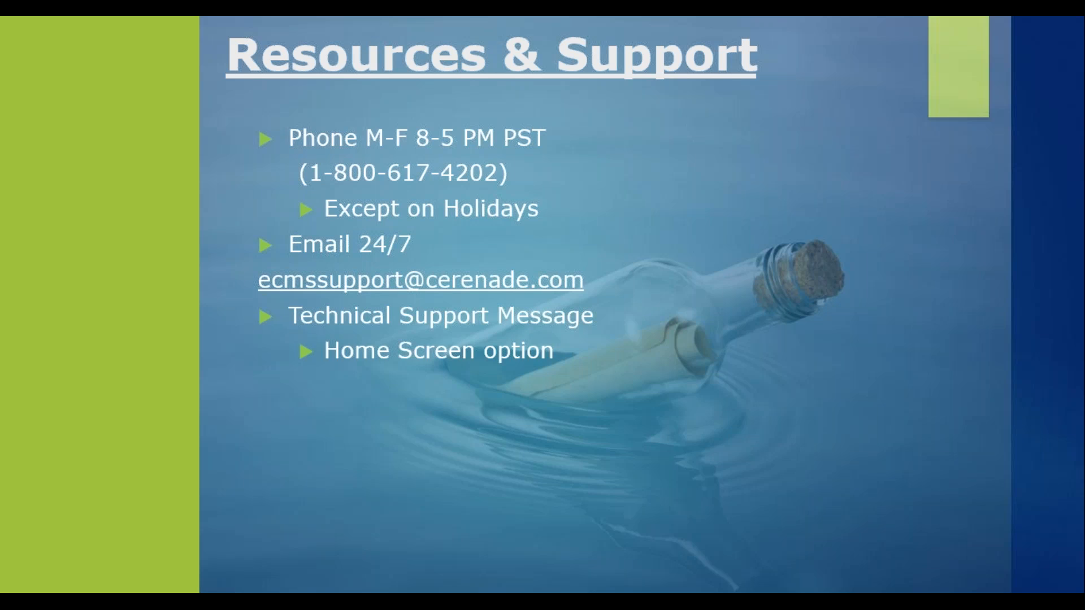
key("Right")
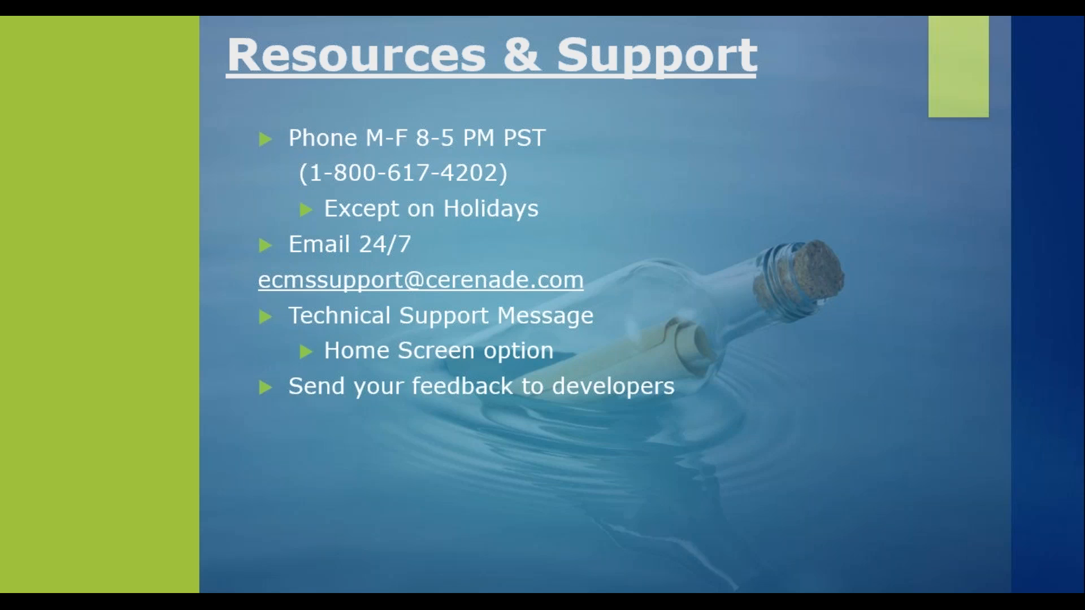
key("Right")
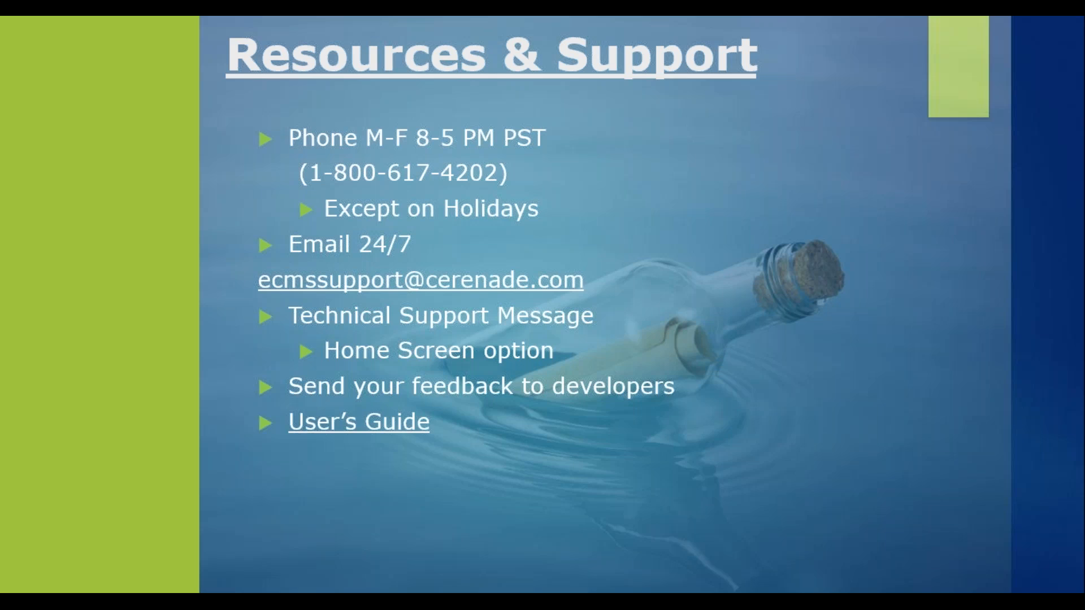